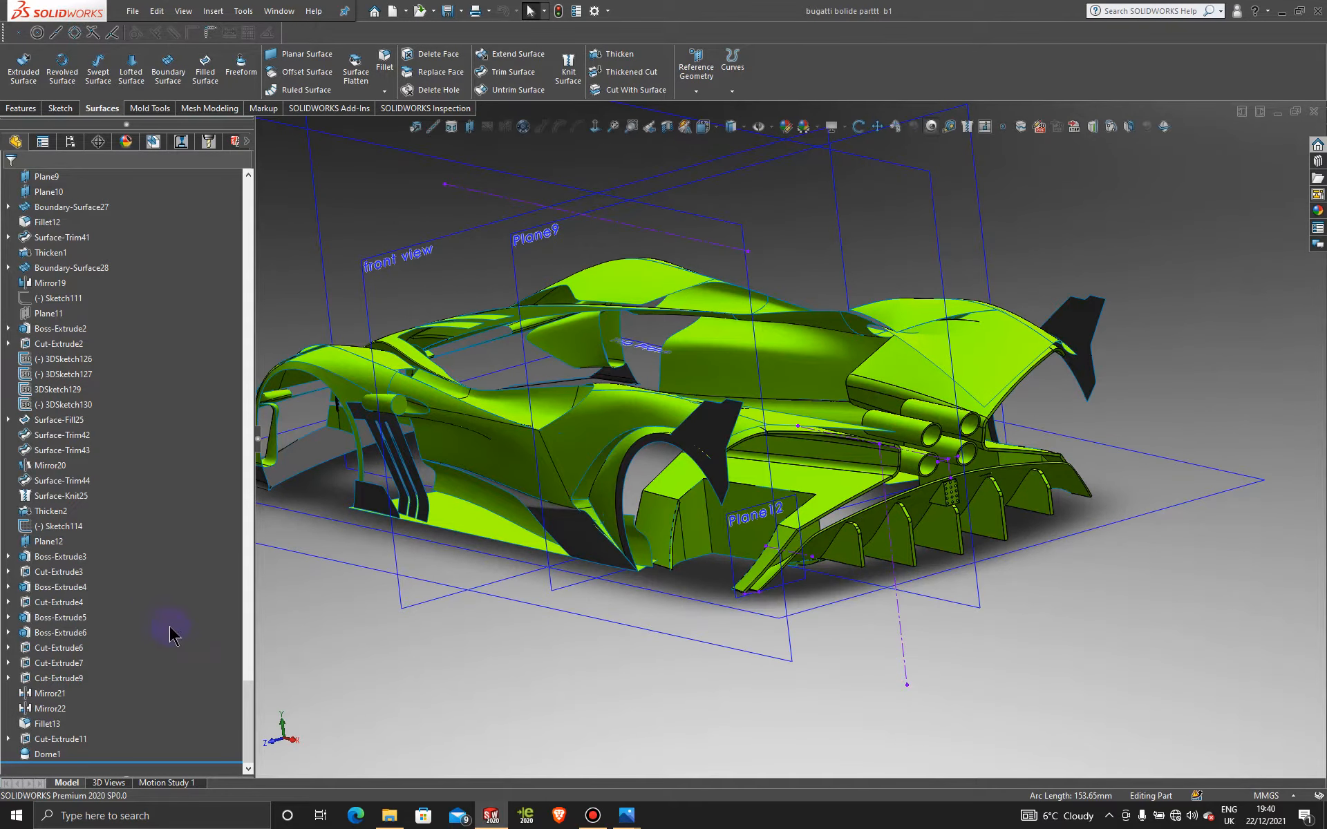
Step: Delete the Mirror21 feature together with its dependent Fillet13
{"action": "right_click", "coordinate": [49, 693]}
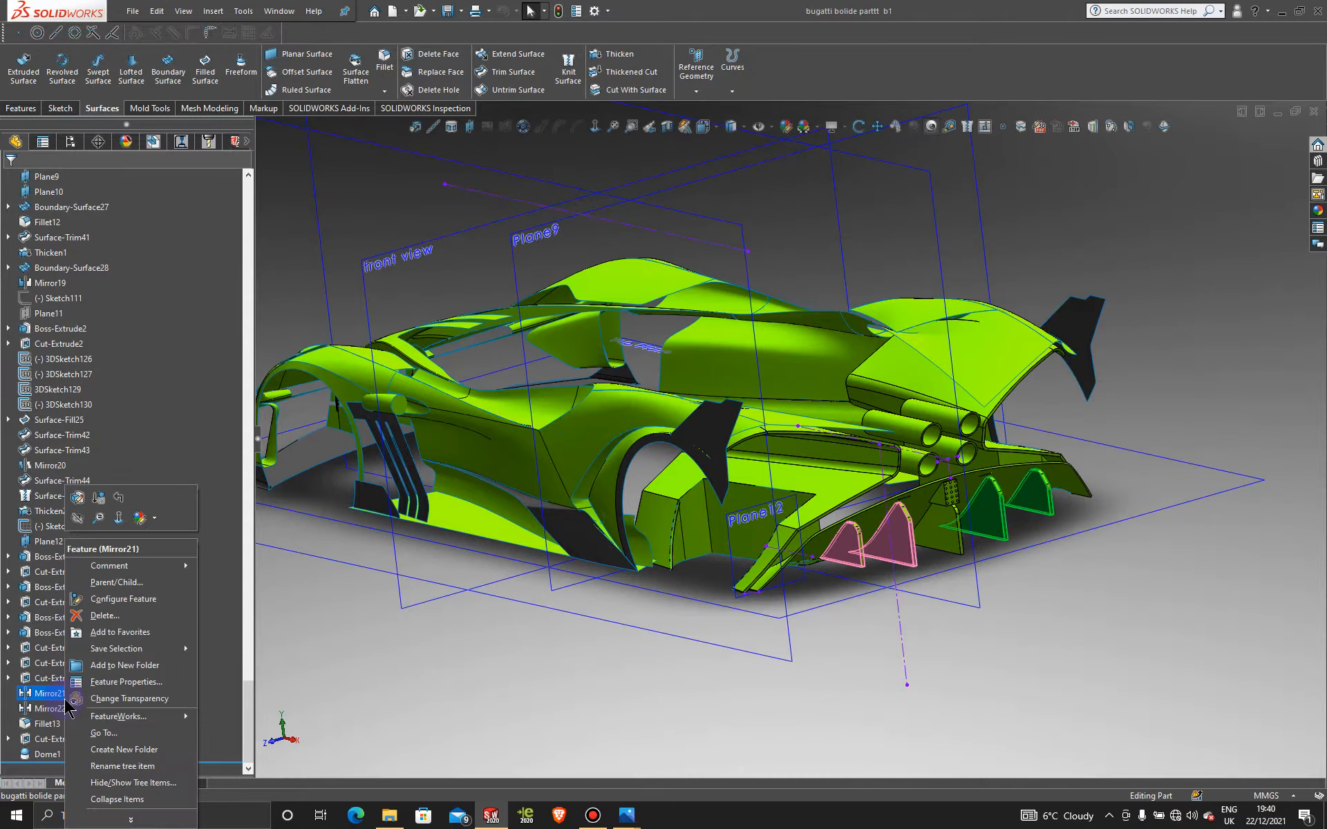
{"action": "left_click", "coordinate": [319, 612]}
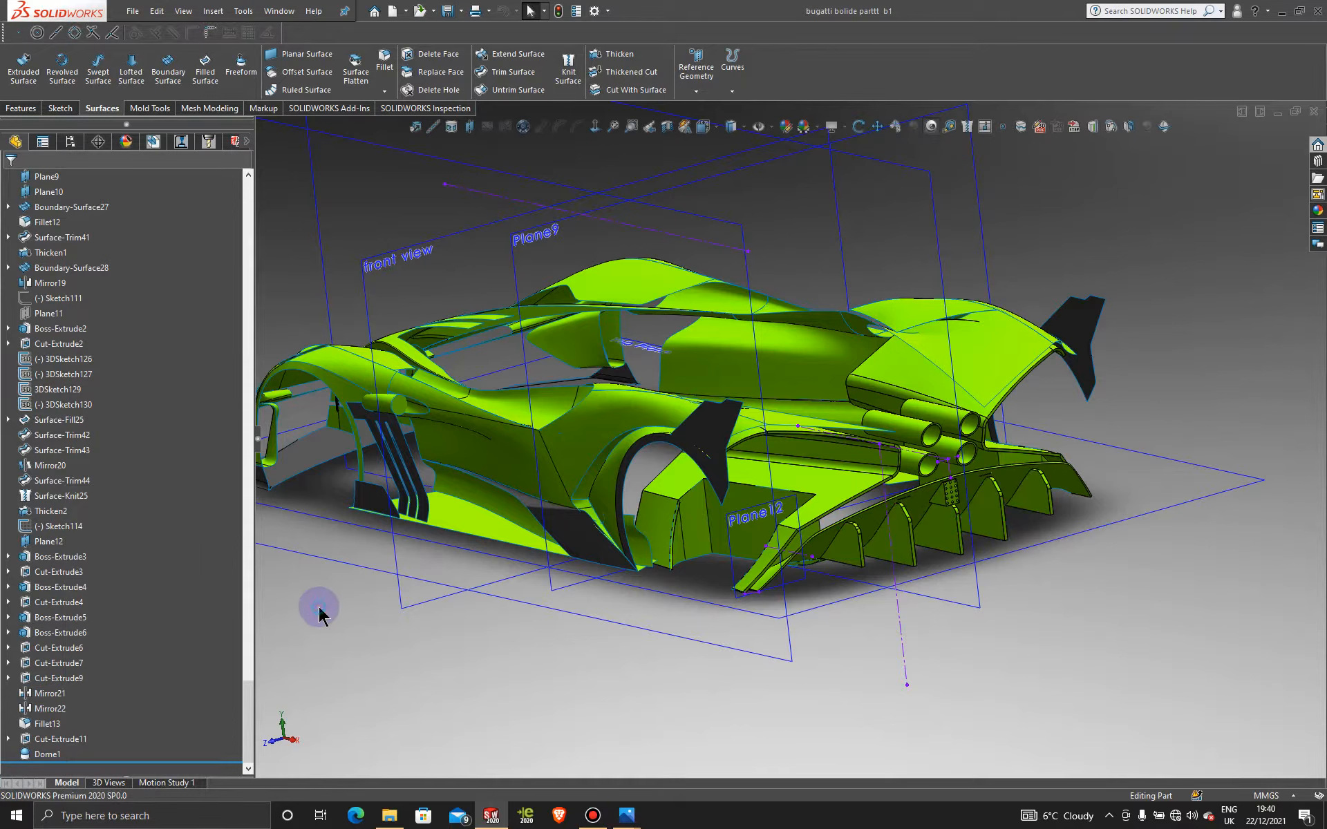
{"action": "right_click", "coordinate": [63, 693]}
{"action": "left_click", "coordinate": [94, 615]}
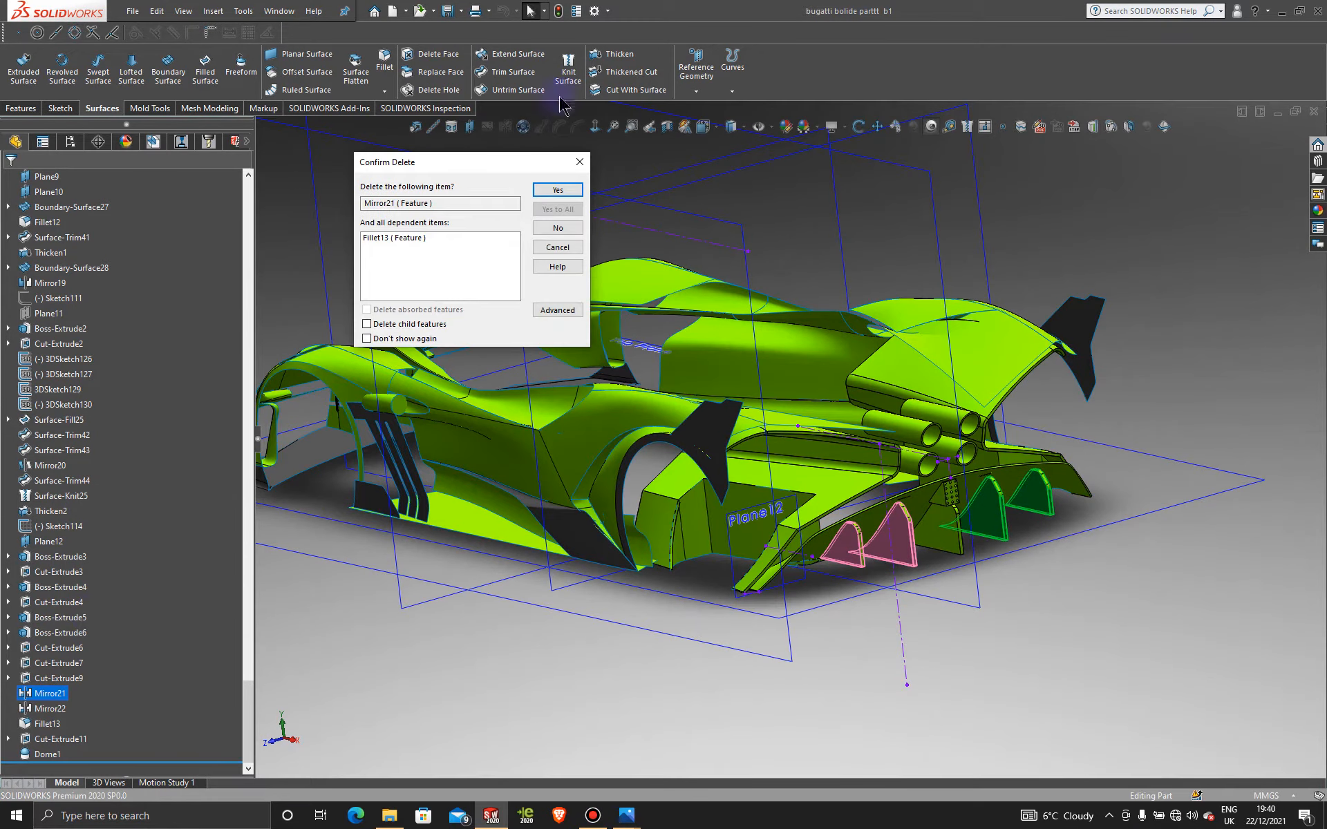
{"action": "left_click", "coordinate": [578, 228]}
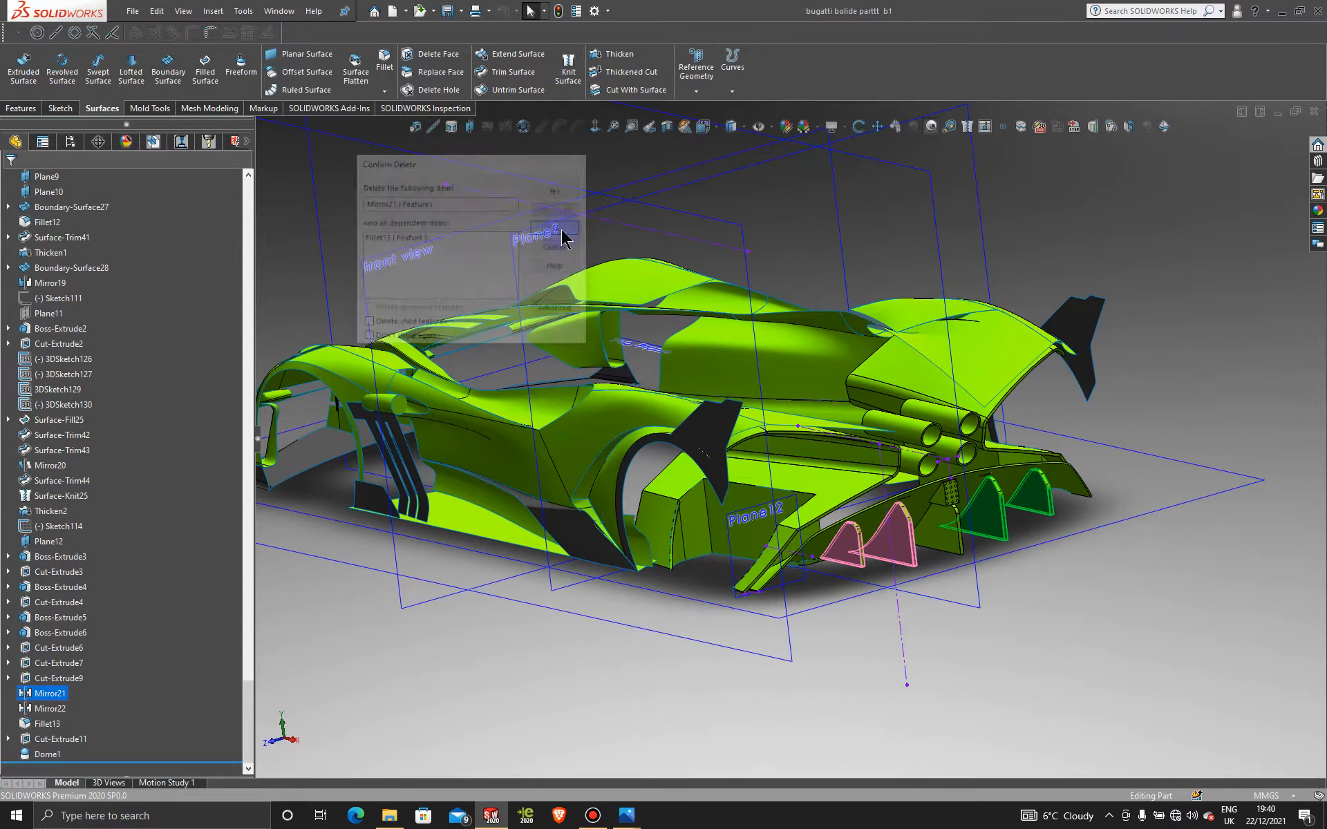
{"action": "right_click", "coordinate": [48, 693]}
{"action": "left_click", "coordinate": [104, 616]}
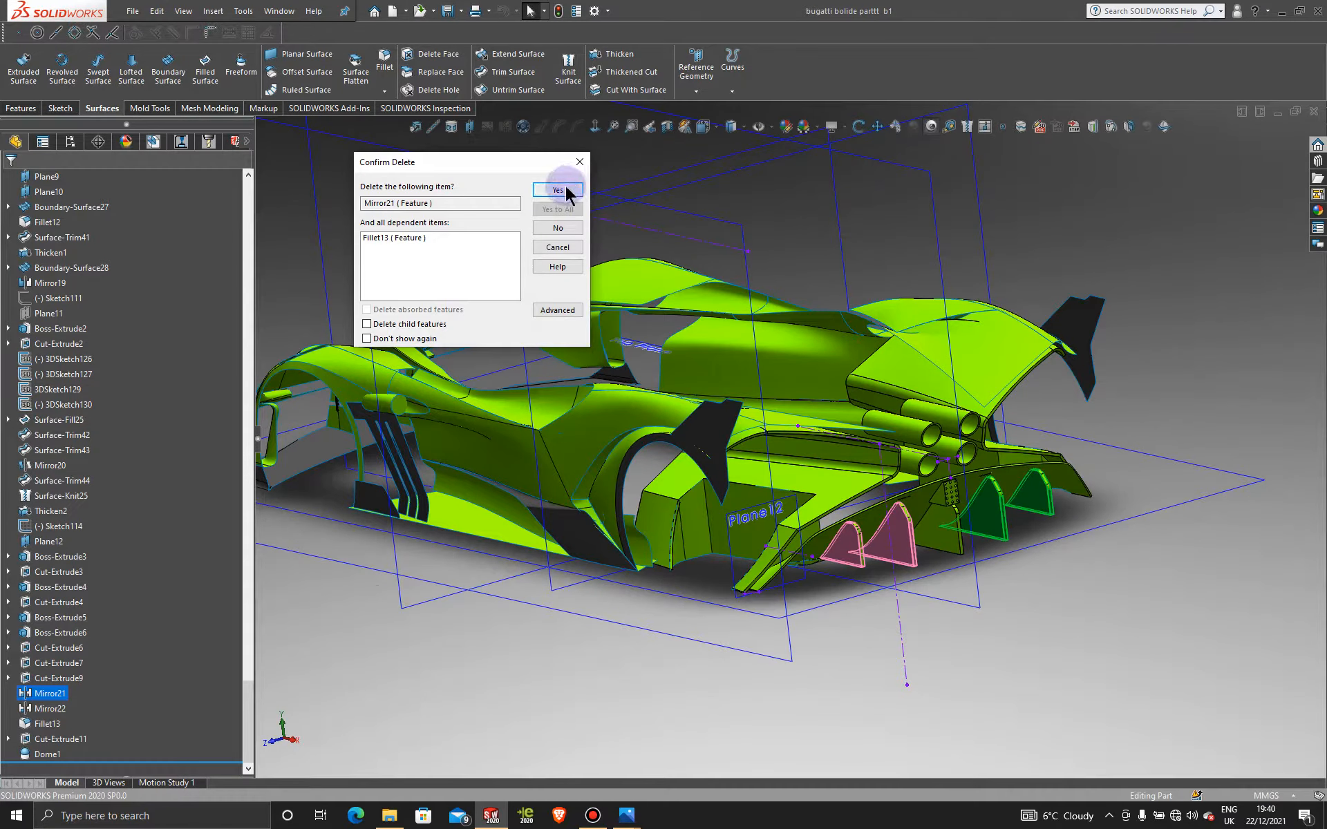
{"action": "left_click", "coordinate": [557, 191]}
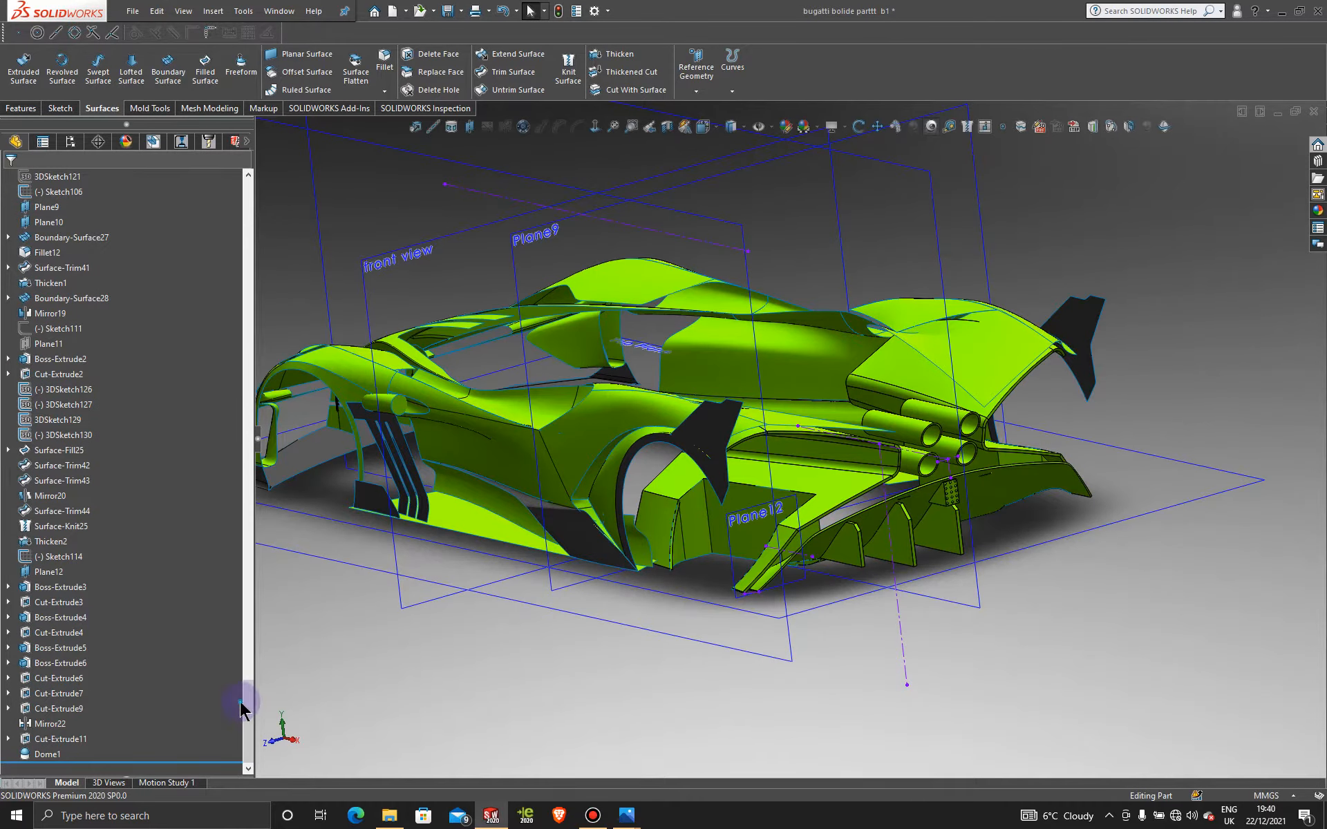
Step: Start Sketch127 on the Boss-Extrude5 fin face, viewed from the Front and zoomed in
{"action": "left_click_drag", "start_coordinate": [250, 722], "coordinate": [264, 773]}
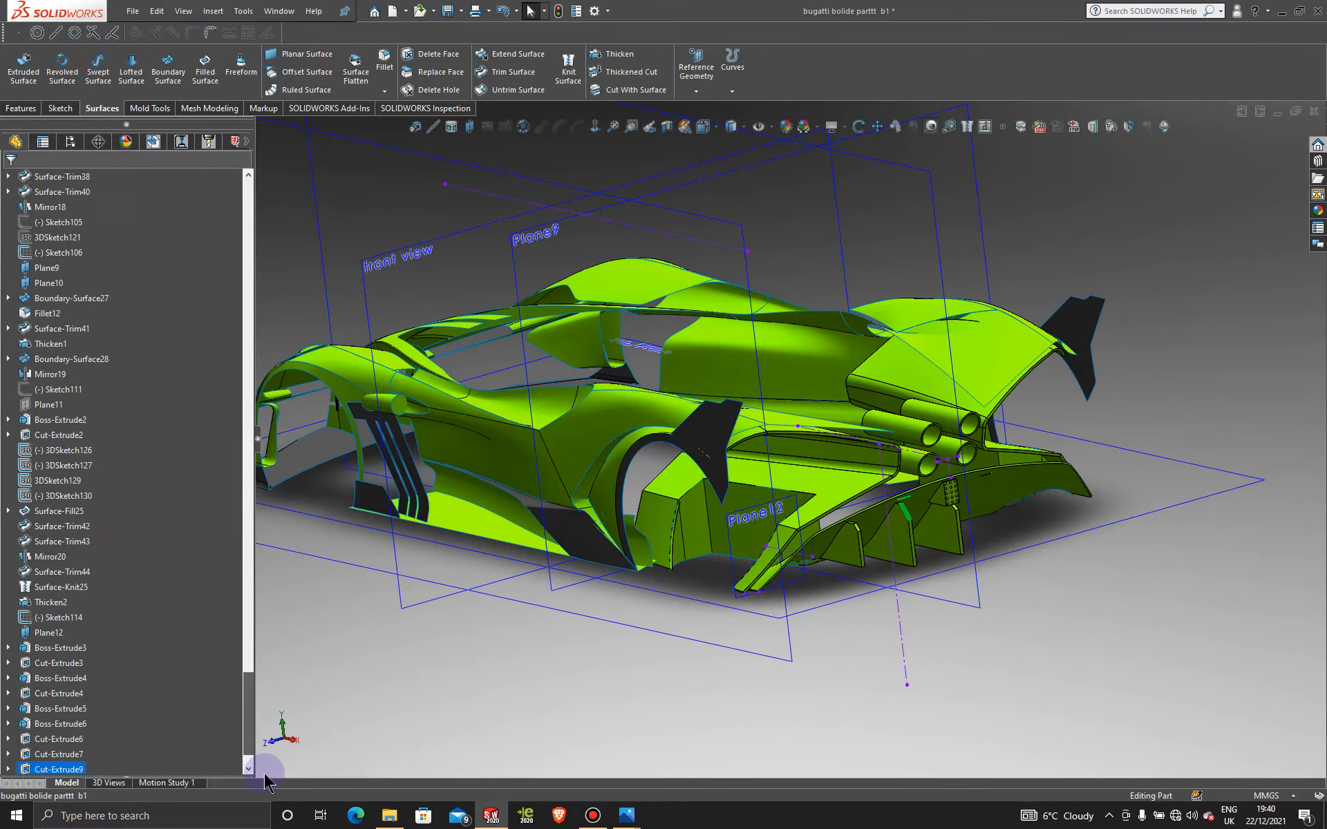
{"action": "scroll", "coordinate": [930, 548], "scroll_direction": "down", "scroll_amount": 3}
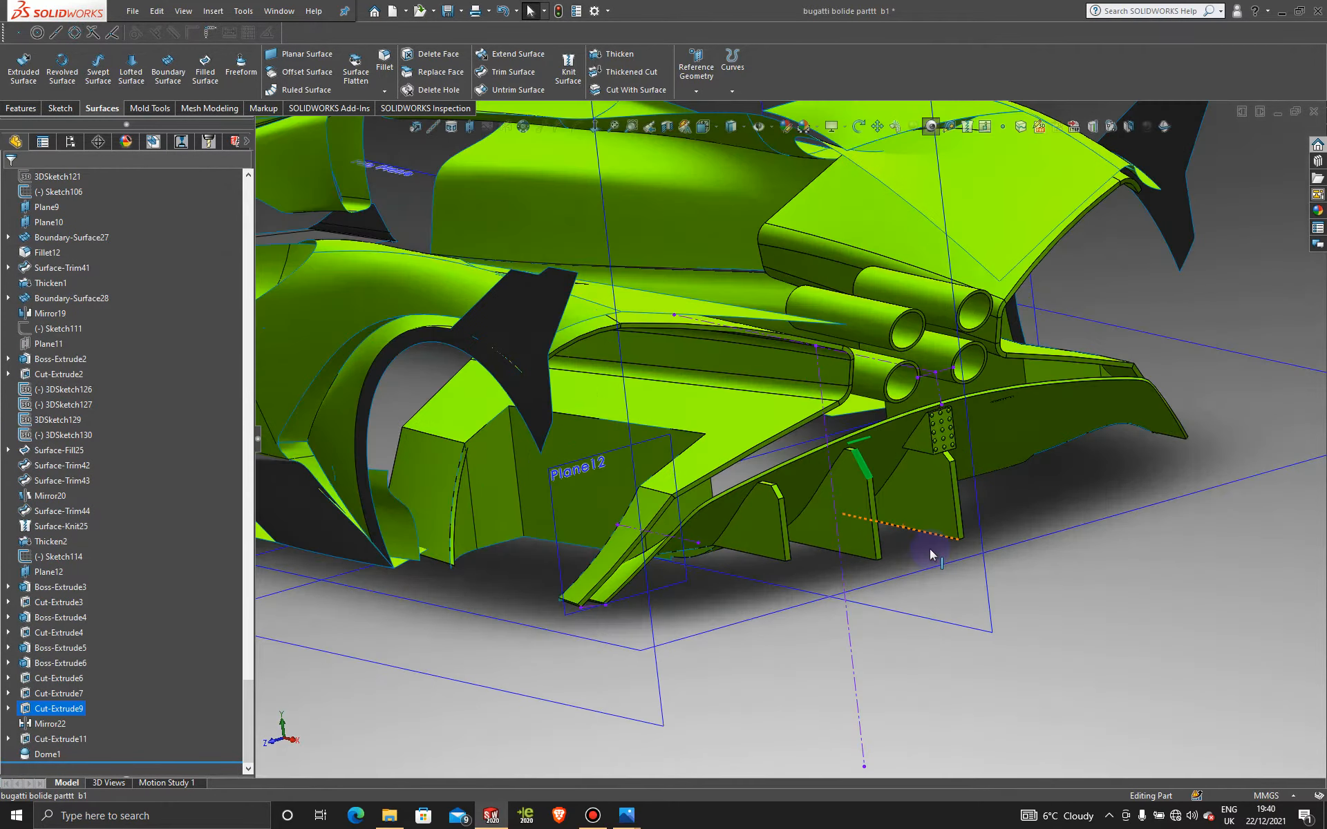
{"action": "scroll", "coordinate": [898, 616], "scroll_direction": "up", "scroll_amount": 5}
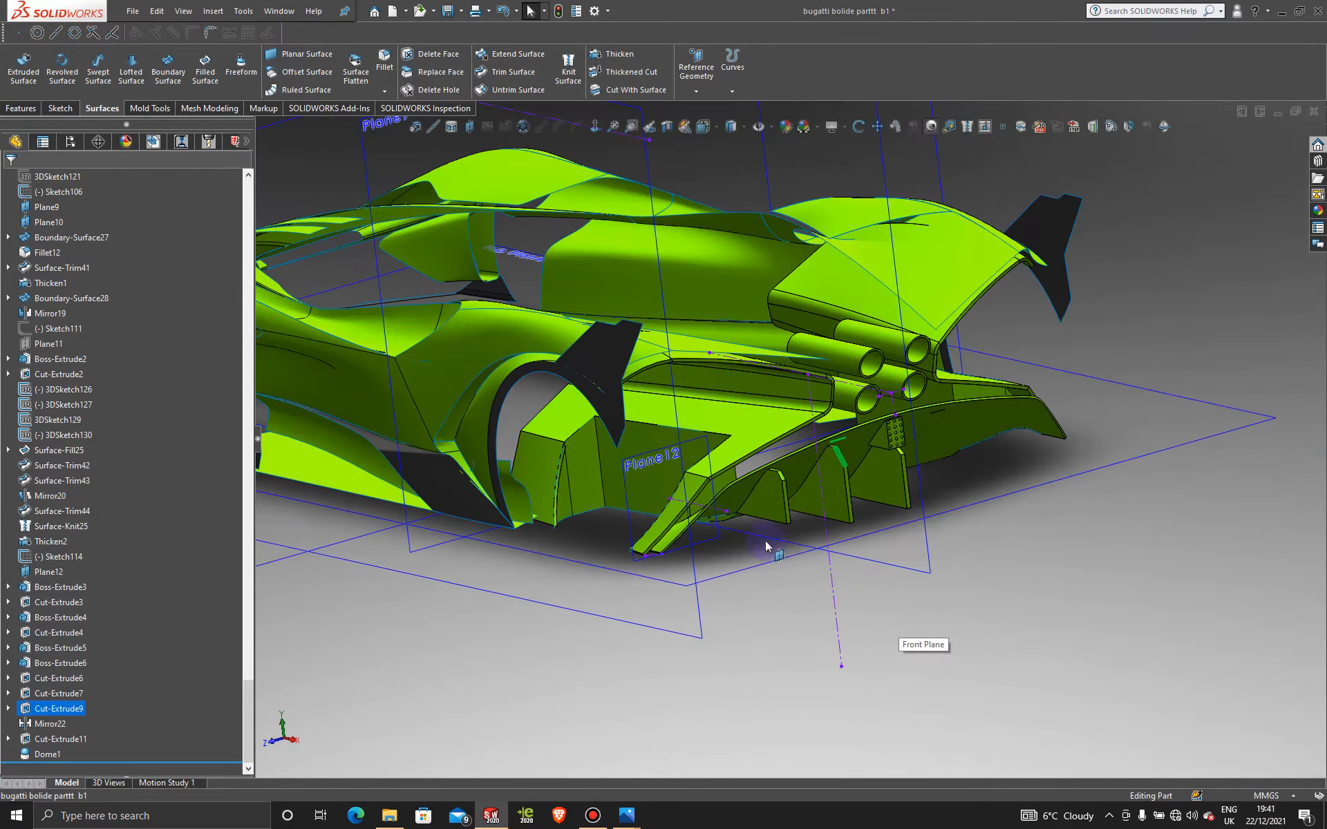
{"action": "scroll", "coordinate": [765, 540], "scroll_direction": "down", "scroll_amount": 3}
{"action": "left_click", "coordinate": [771, 514]}
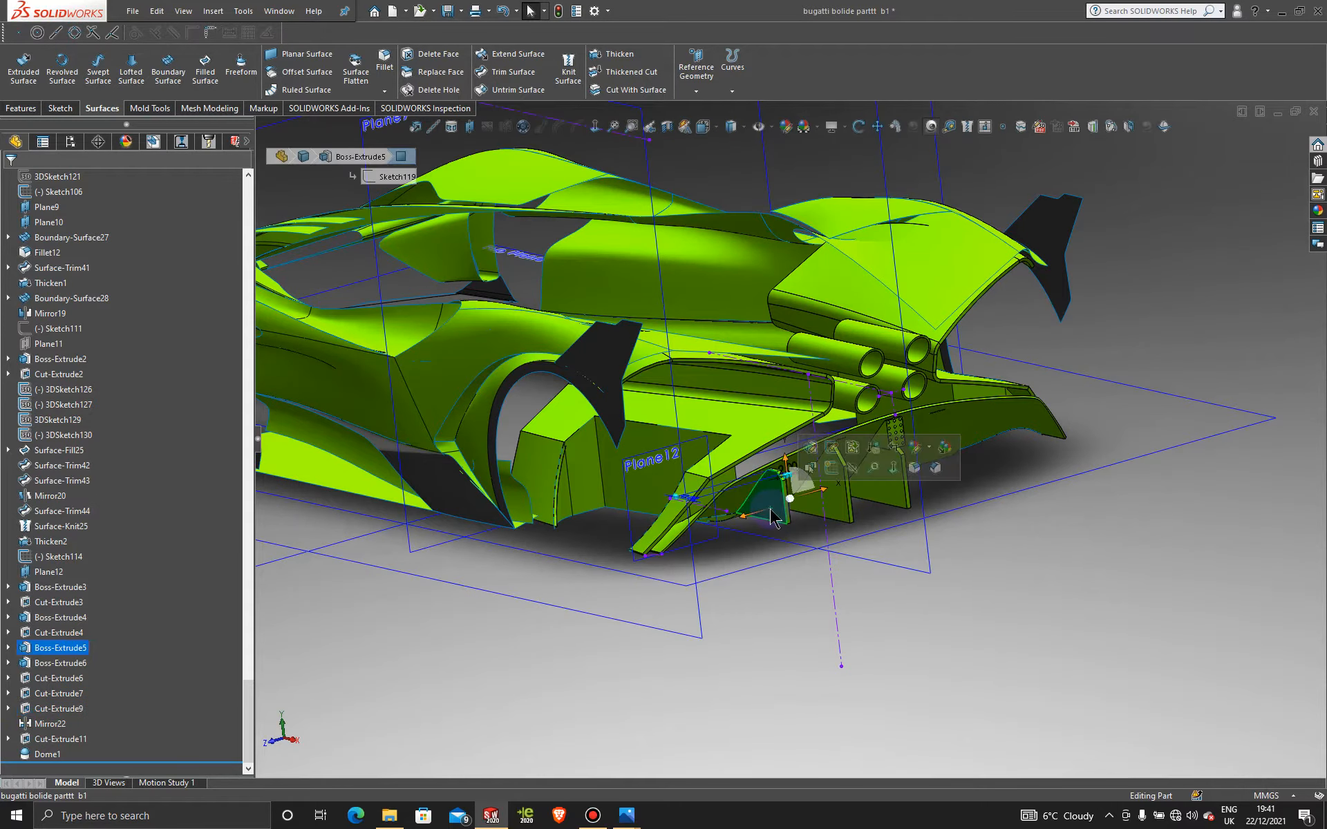
{"action": "left_click", "coordinate": [836, 464]}
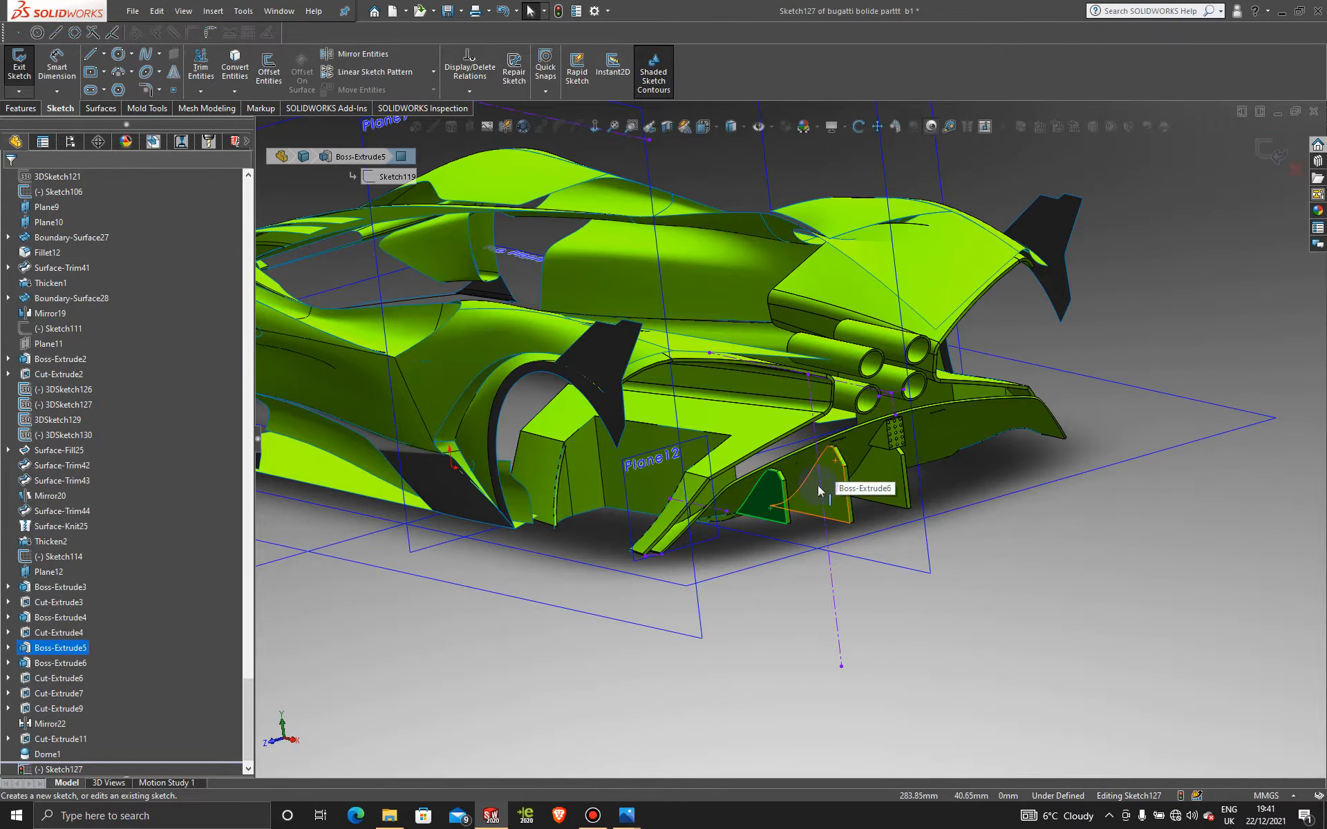
{"action": "key", "text": "space"}
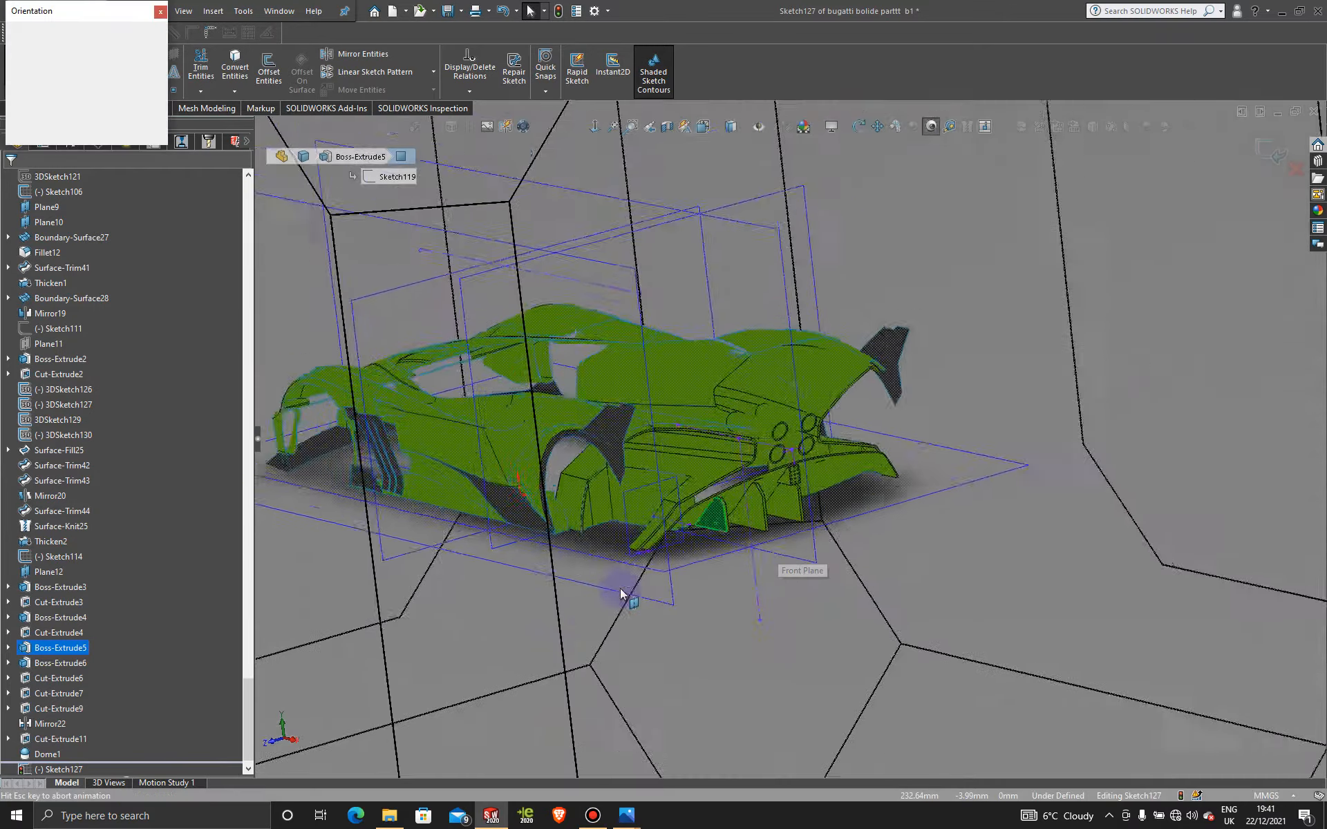
{"action": "left_click", "coordinate": [520, 582]}
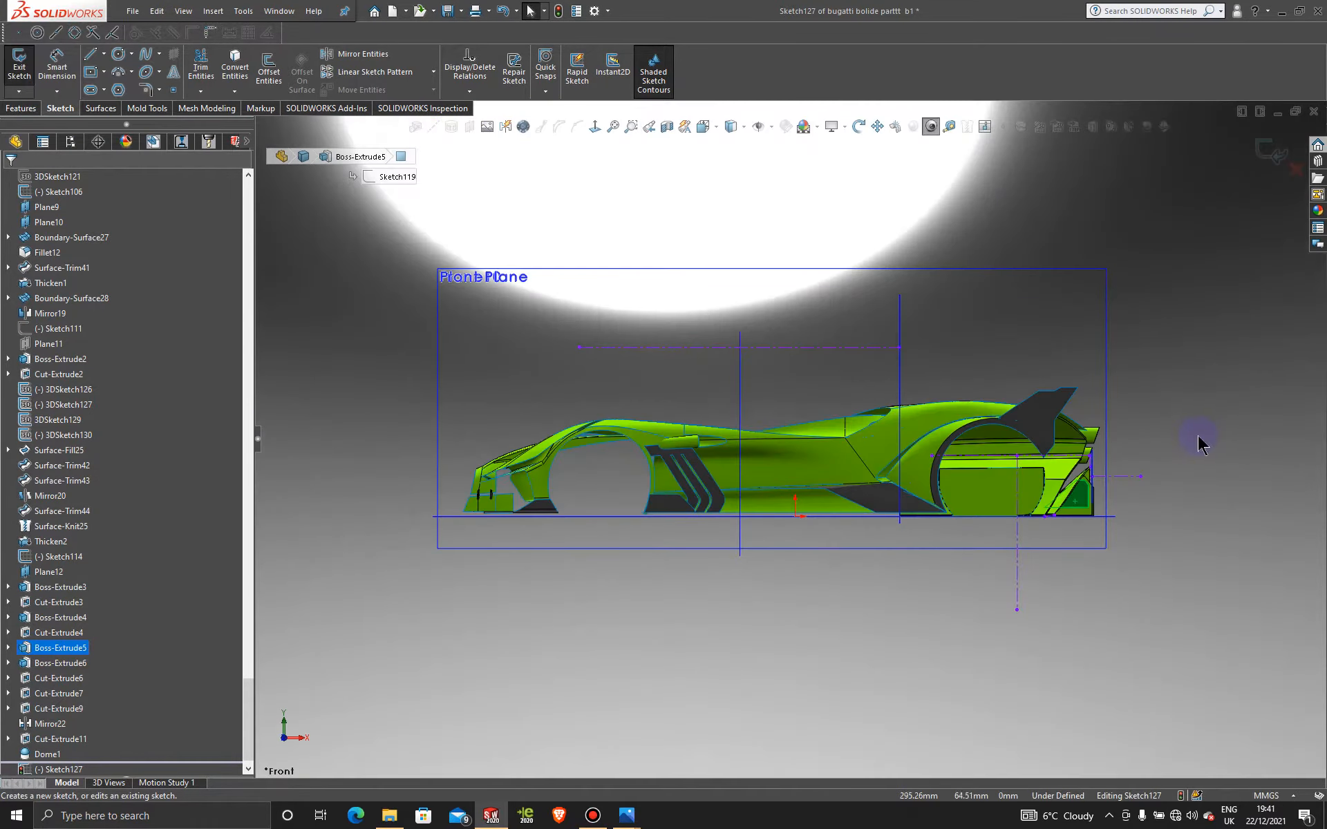
{"action": "scroll", "coordinate": [919, 498], "scroll_direction": "down", "scroll_amount": 8}
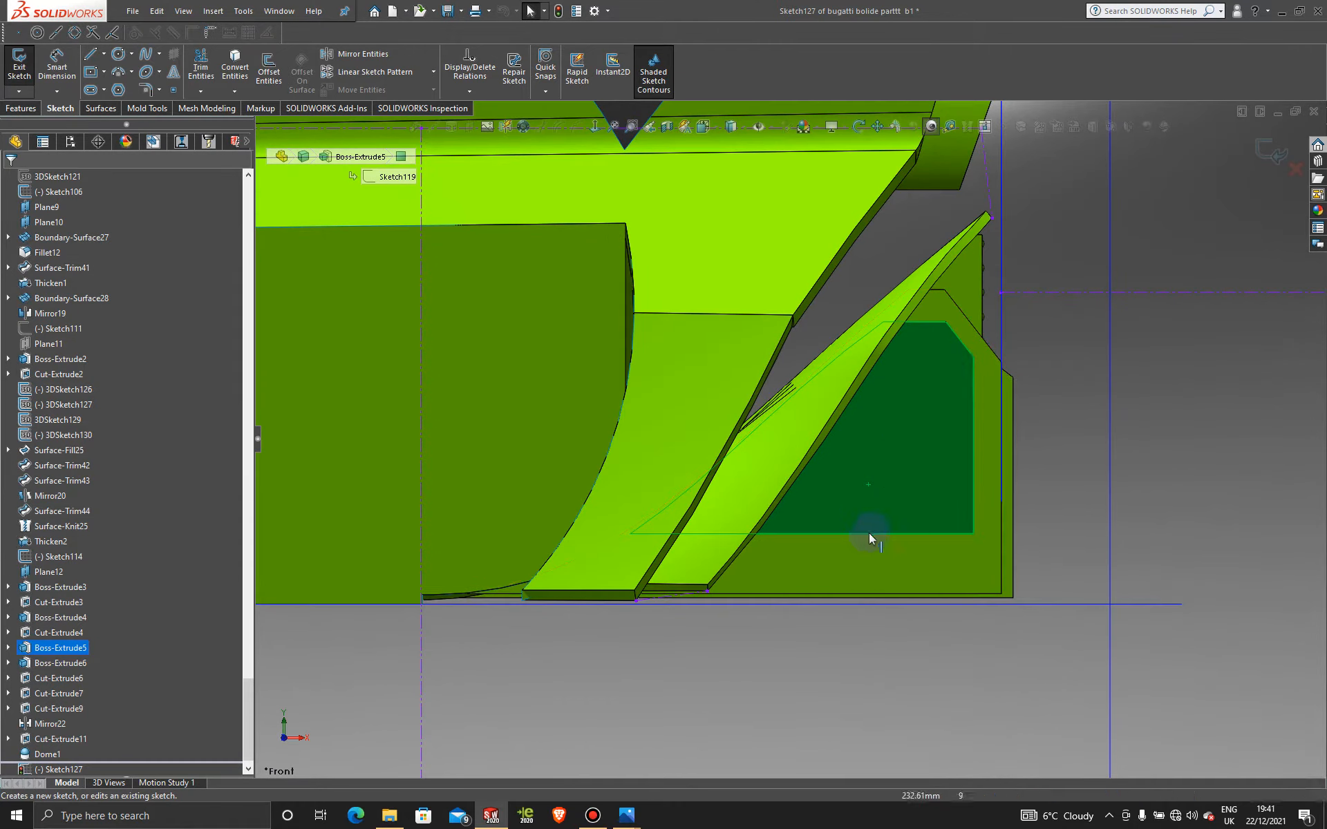
{"action": "left_click", "coordinate": [592, 816]}
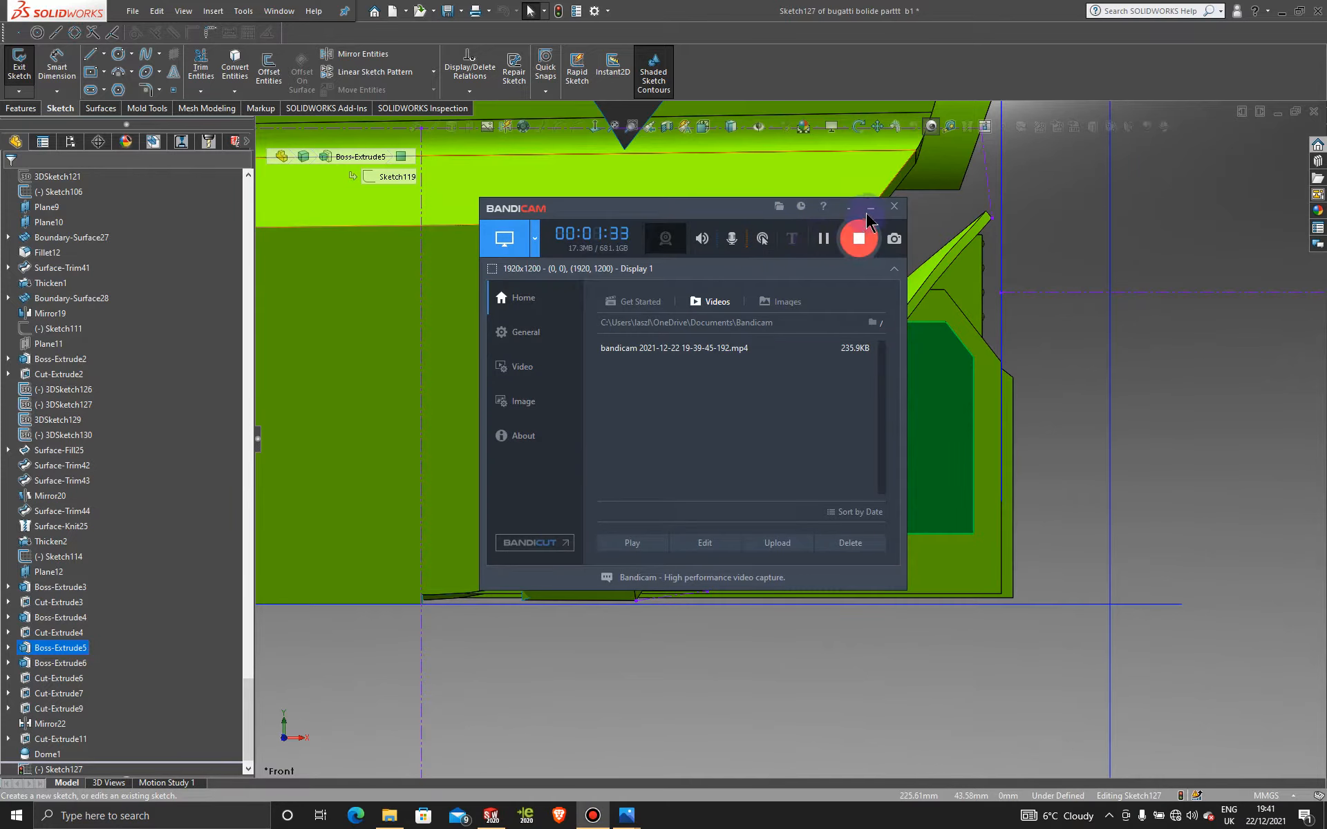
{"action": "left_click", "coordinate": [867, 211]}
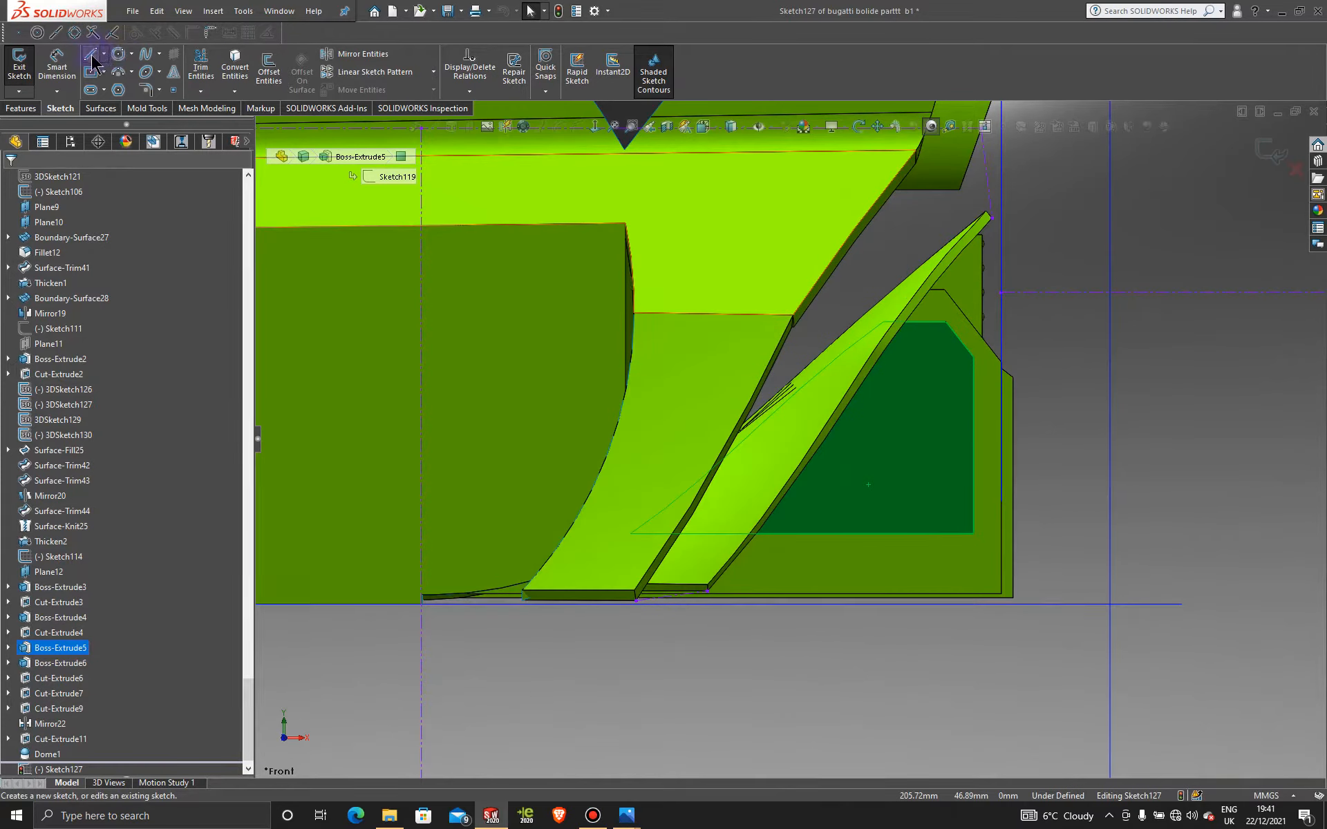
Step: Draw a spline from the fin's upper corner to its lower edge and bend its tangent slightly
{"action": "left_click", "coordinate": [145, 54]}
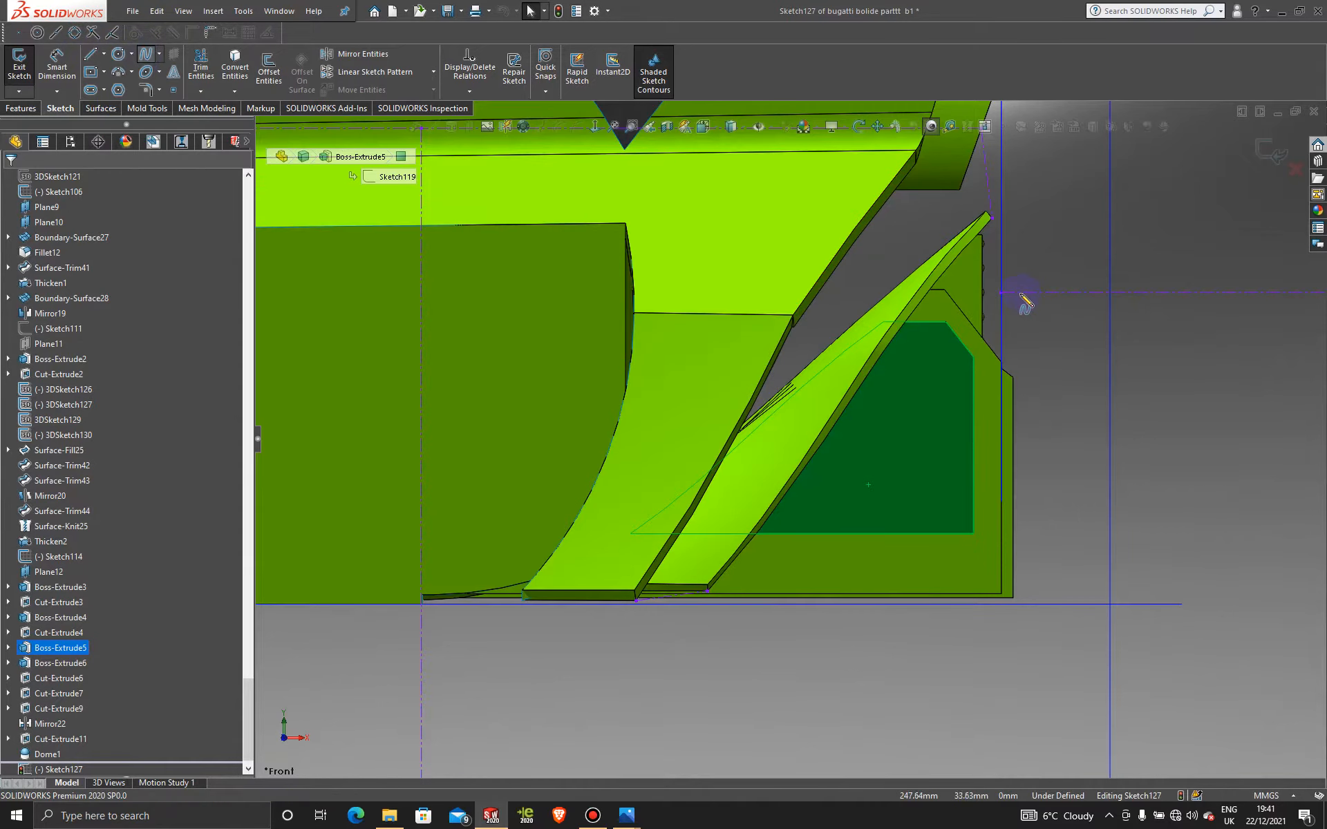
{"action": "left_click", "coordinate": [973, 357]}
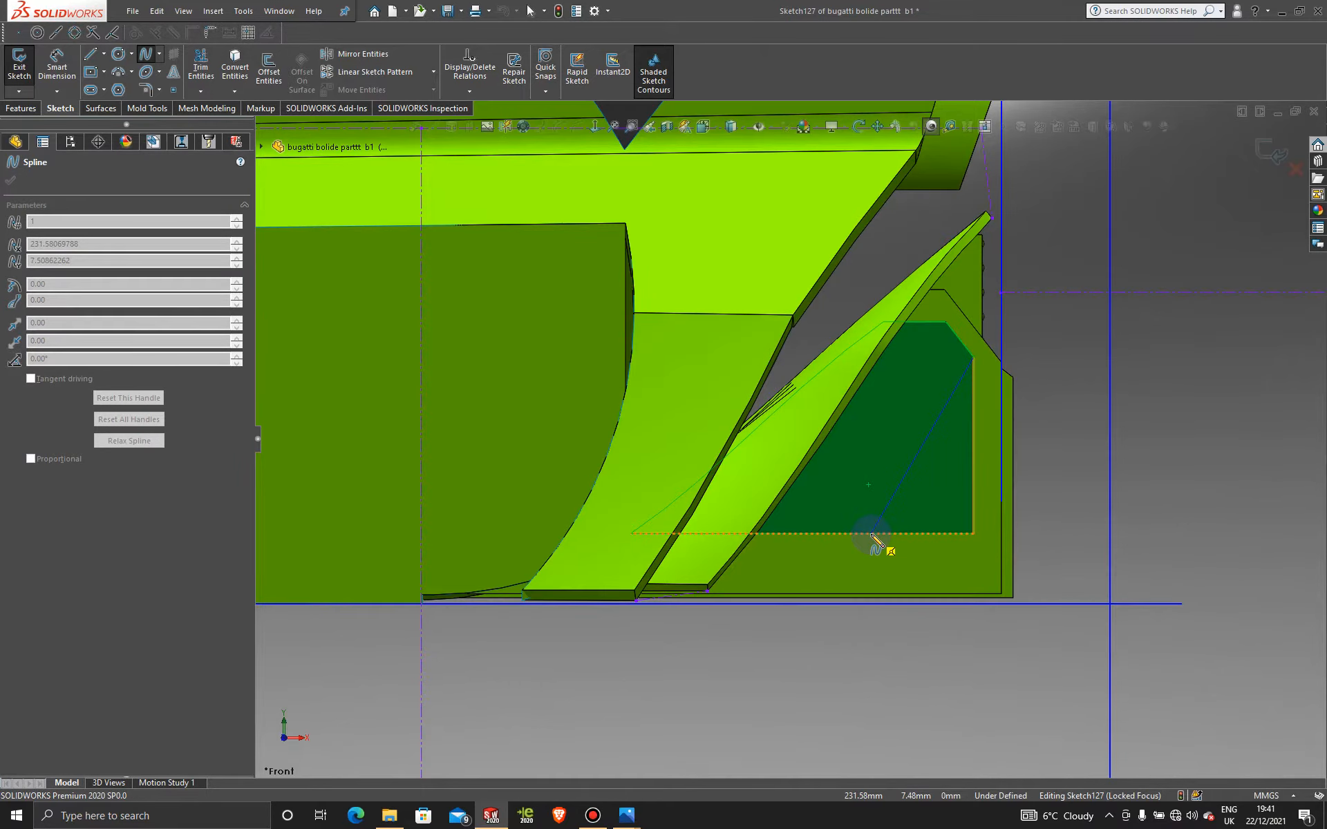
{"action": "left_click", "coordinate": [870, 533]}
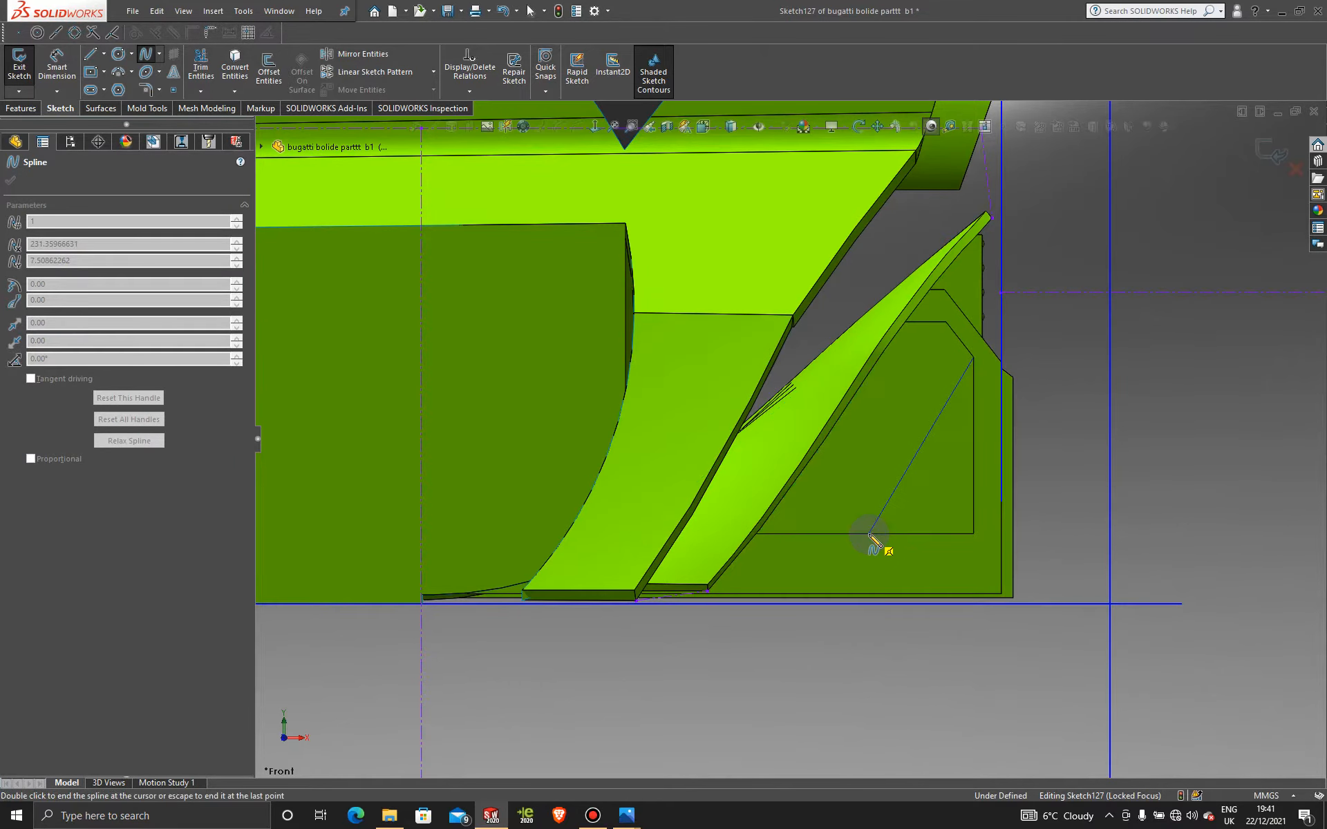
{"action": "key", "text": "Escape"}
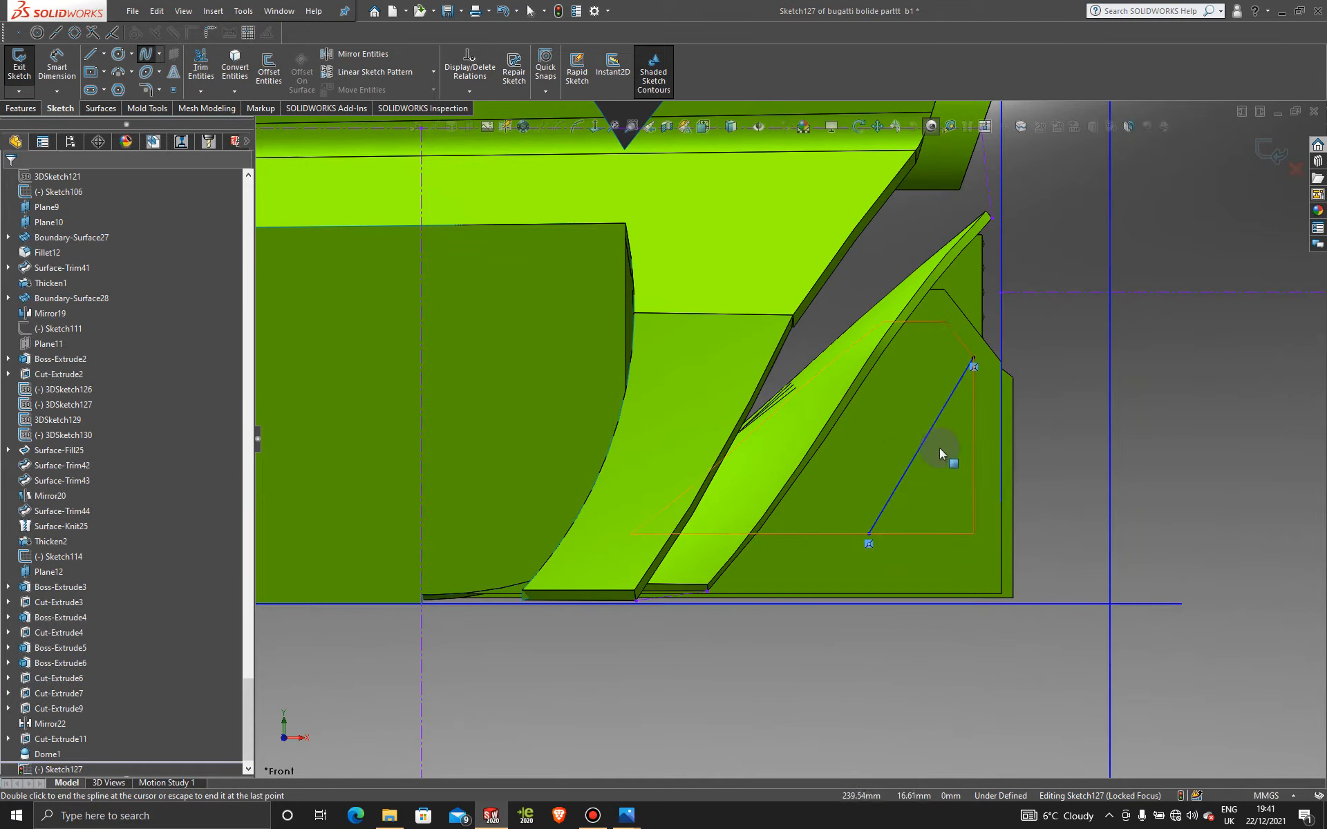
{"action": "left_click", "coordinate": [922, 442]}
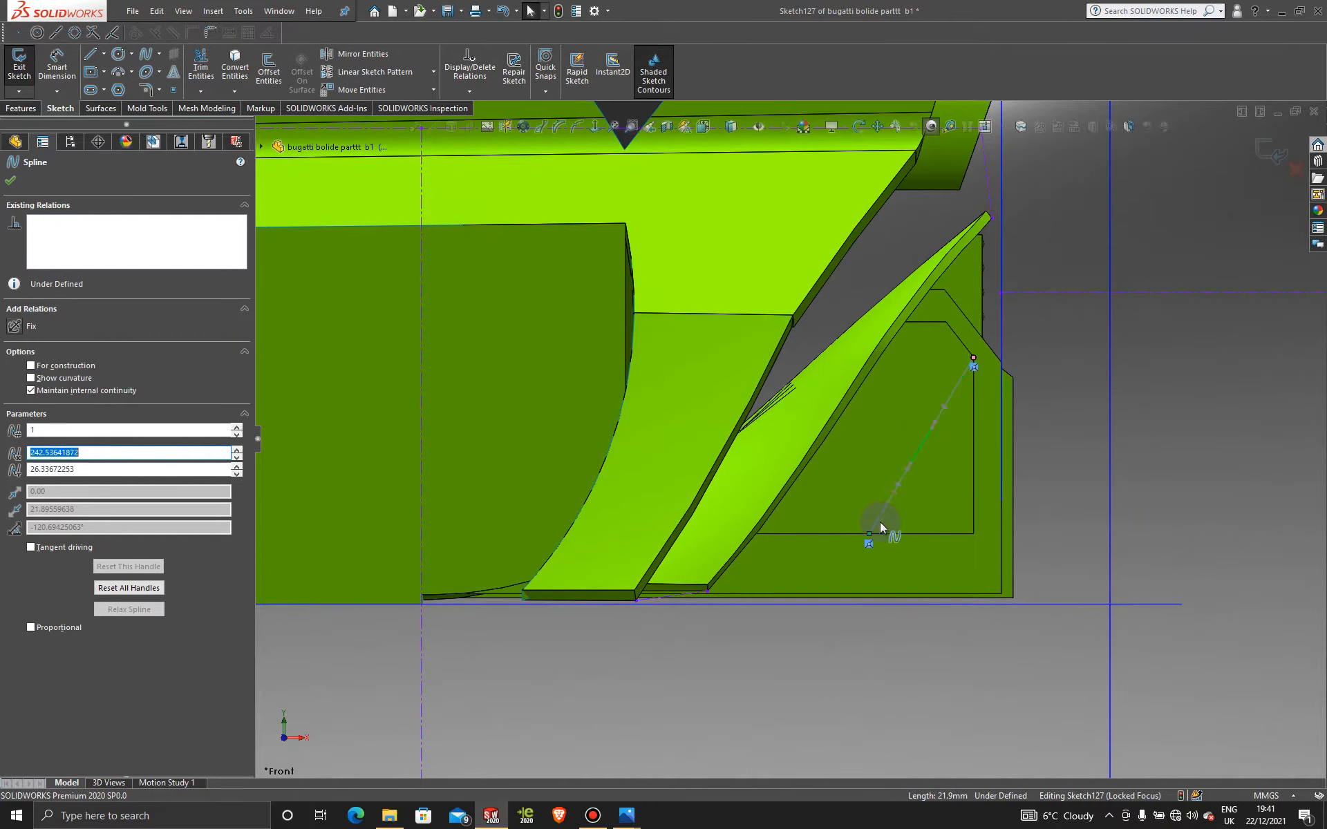
{"action": "left_click", "coordinate": [912, 467]}
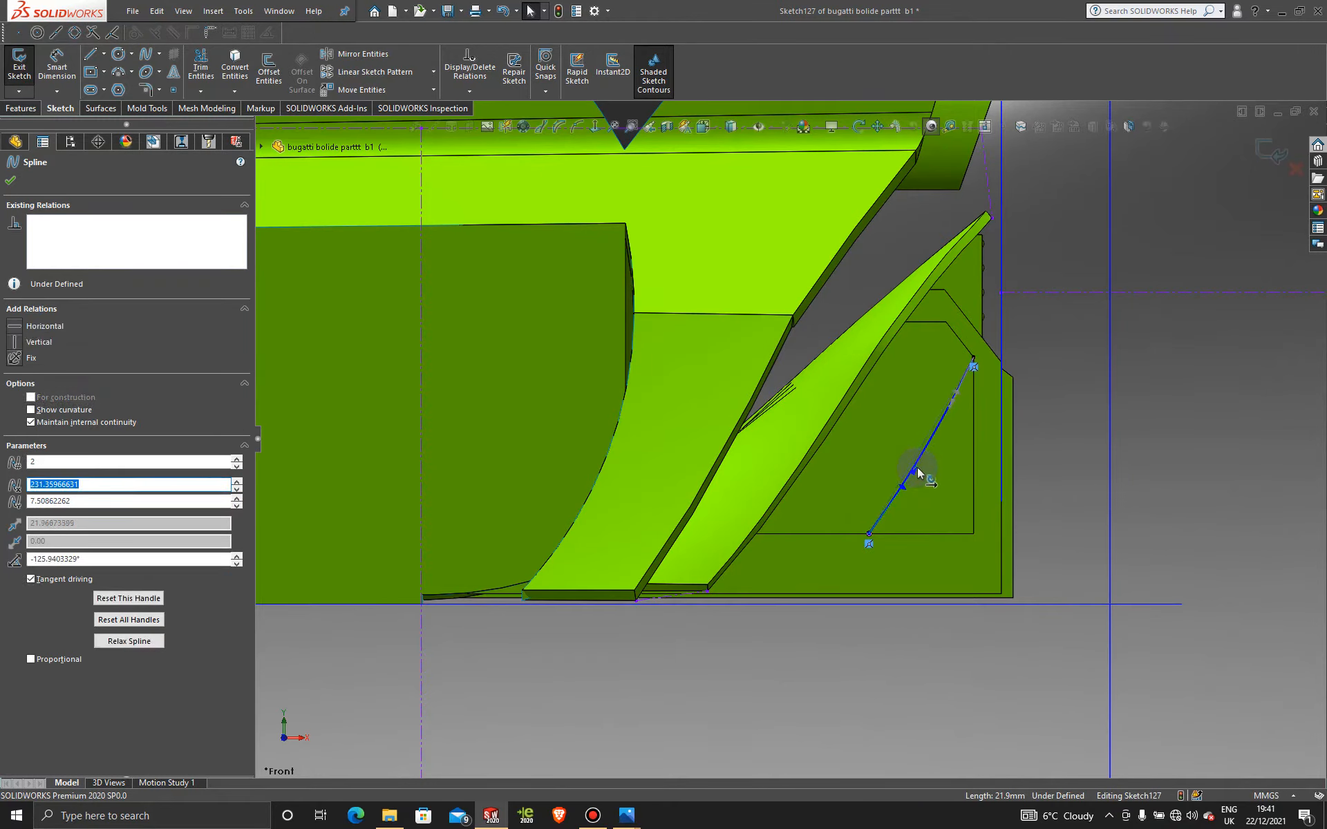
{"action": "left_click_drag", "start_coordinate": [917, 467], "coordinate": [916, 467]}
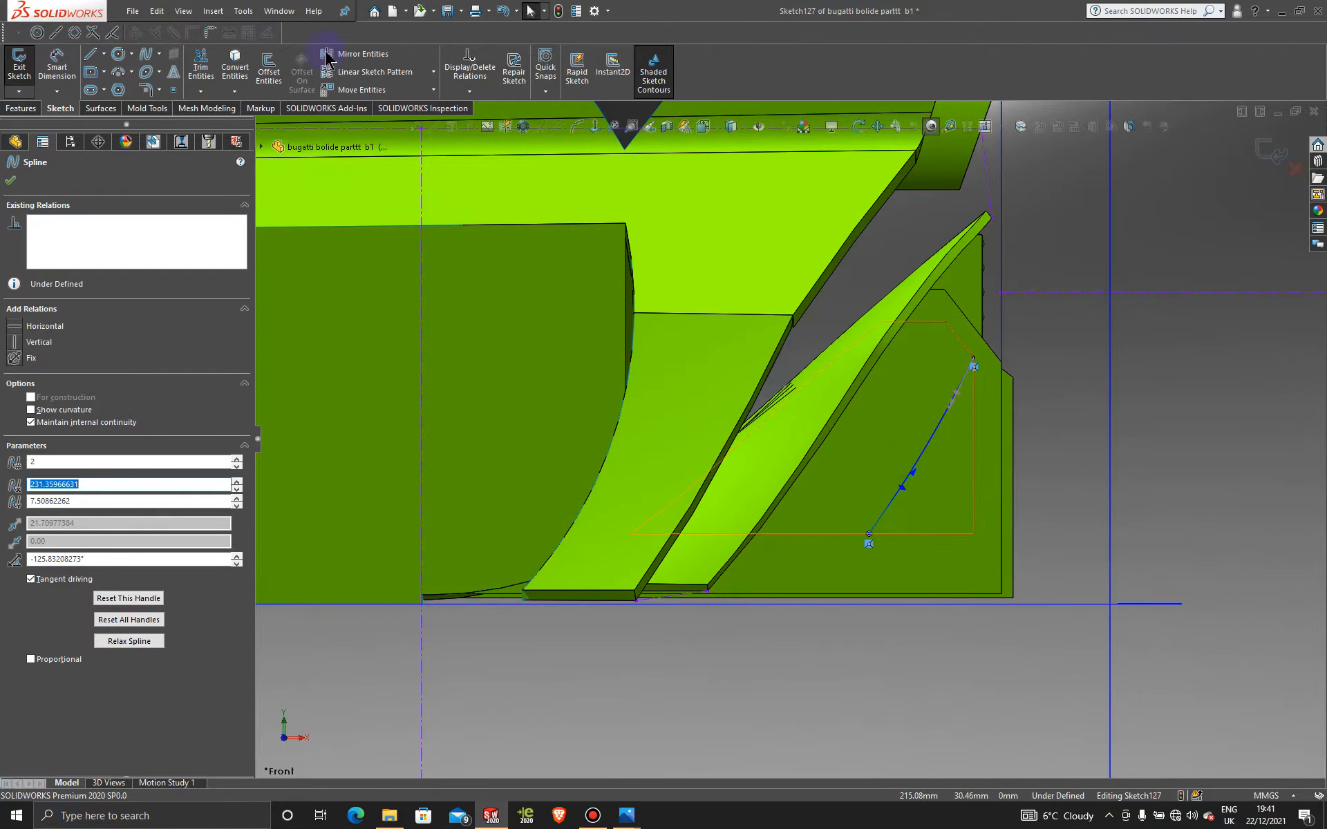
Step: Close the profile with three straight lines around the fin's rear tip
{"action": "left_click", "coordinate": [90, 55]}
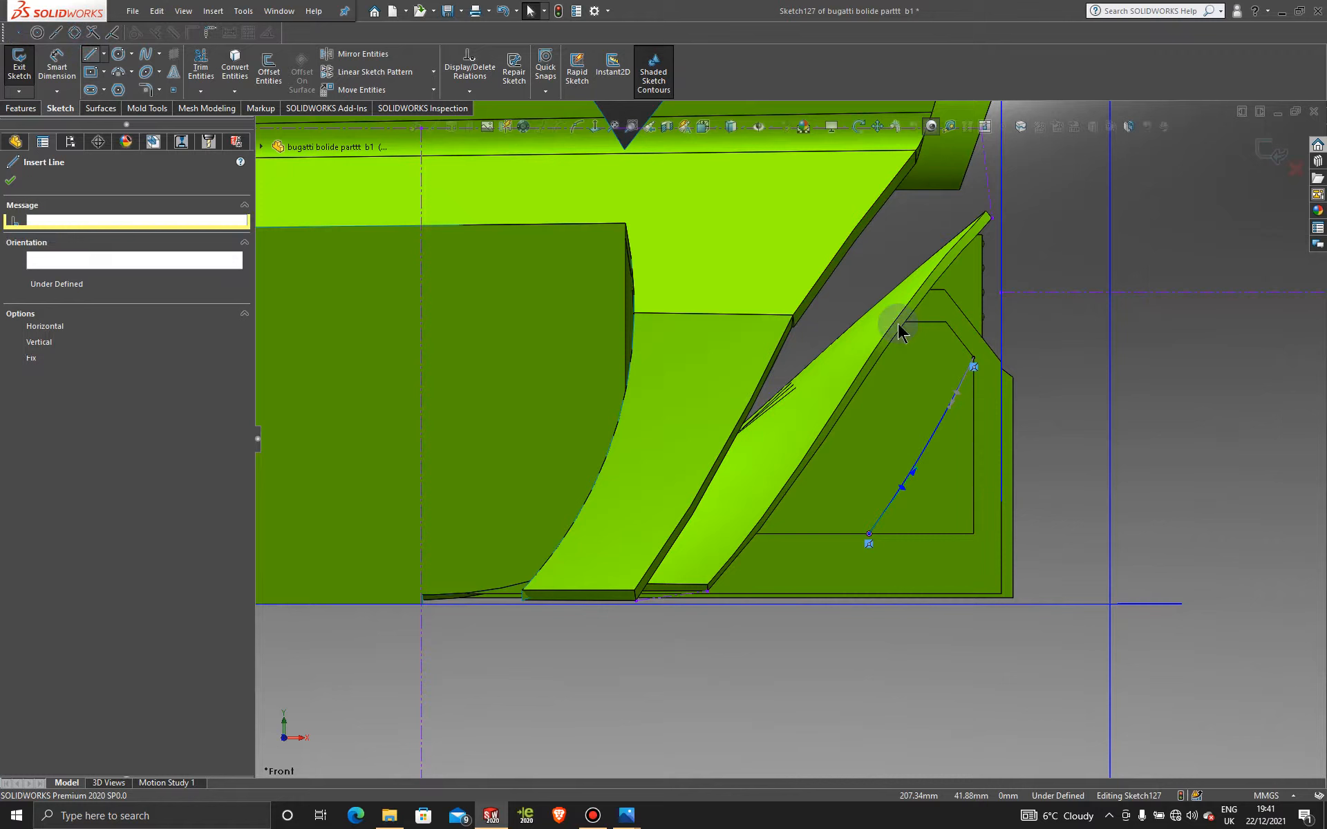
{"action": "left_click", "coordinate": [974, 361]}
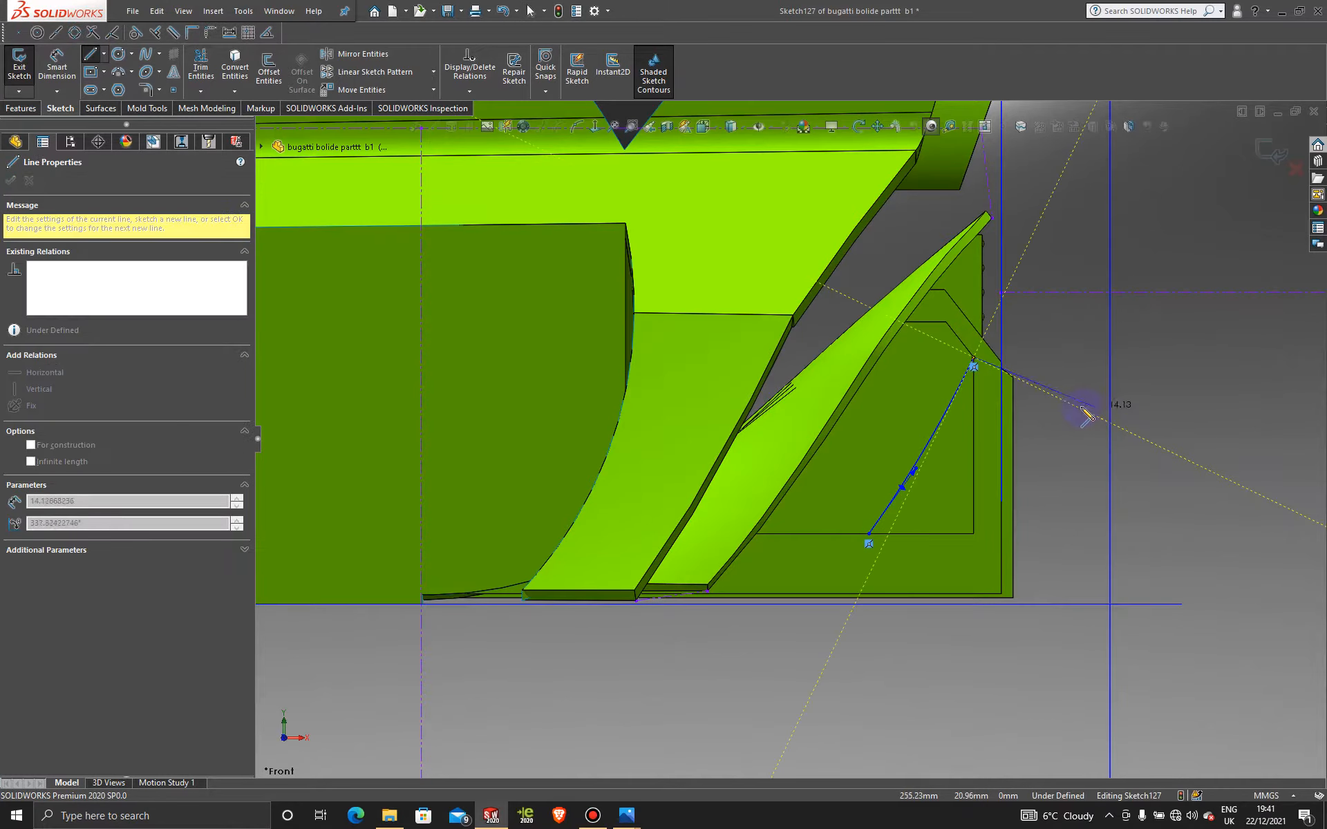
{"action": "left_click", "coordinate": [1079, 409]}
{"action": "left_click", "coordinate": [987, 656]}
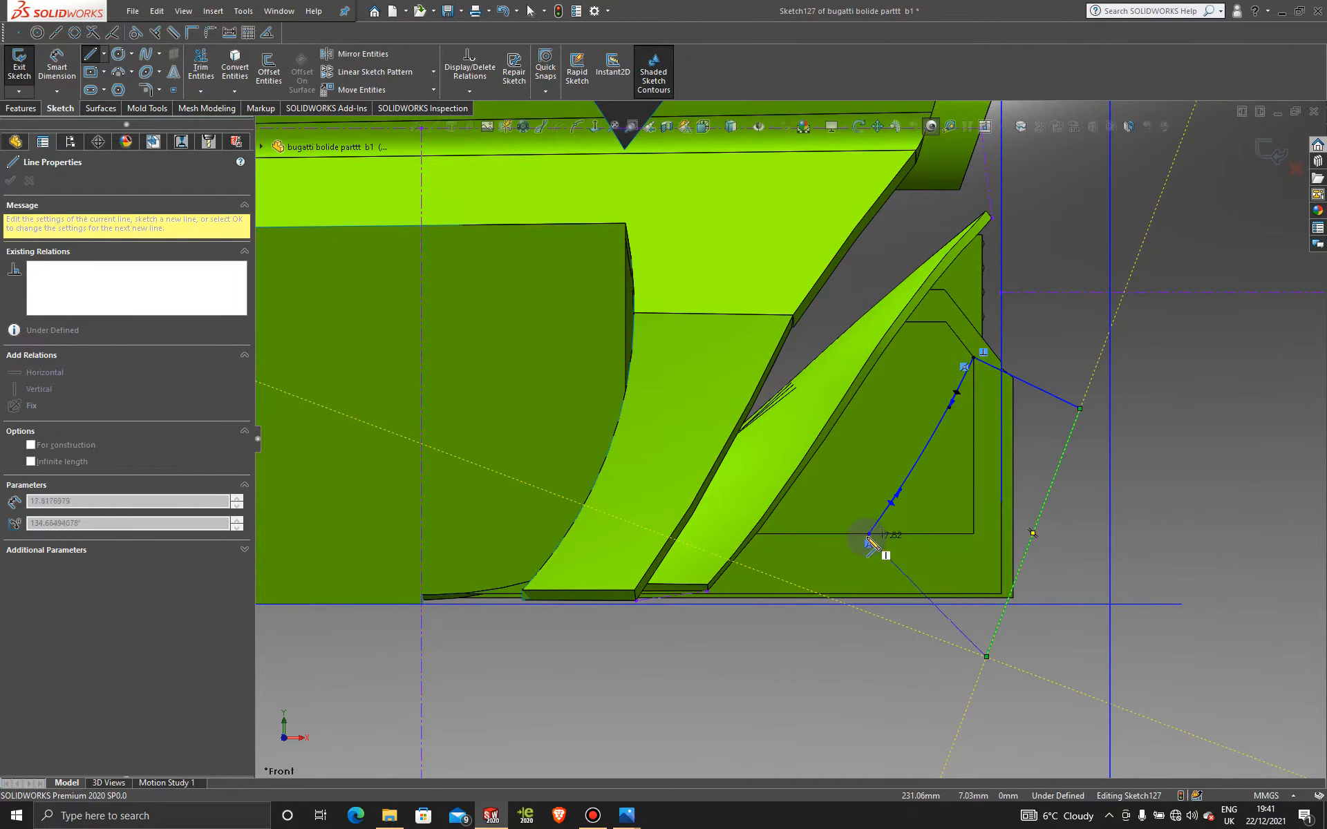
{"action": "left_click", "coordinate": [869, 535]}
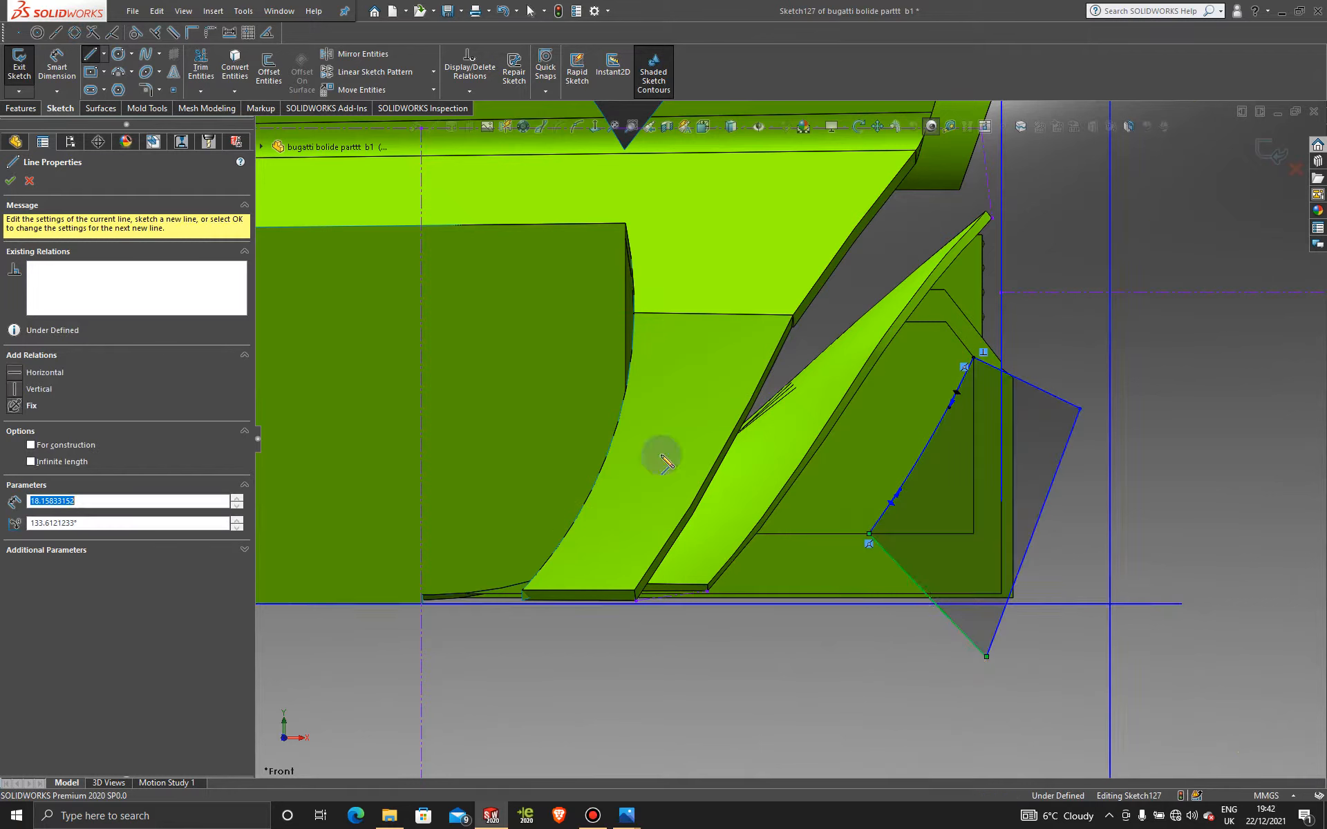
{"action": "left_click", "coordinate": [15, 180]}
{"action": "left_click", "coordinate": [20, 108]}
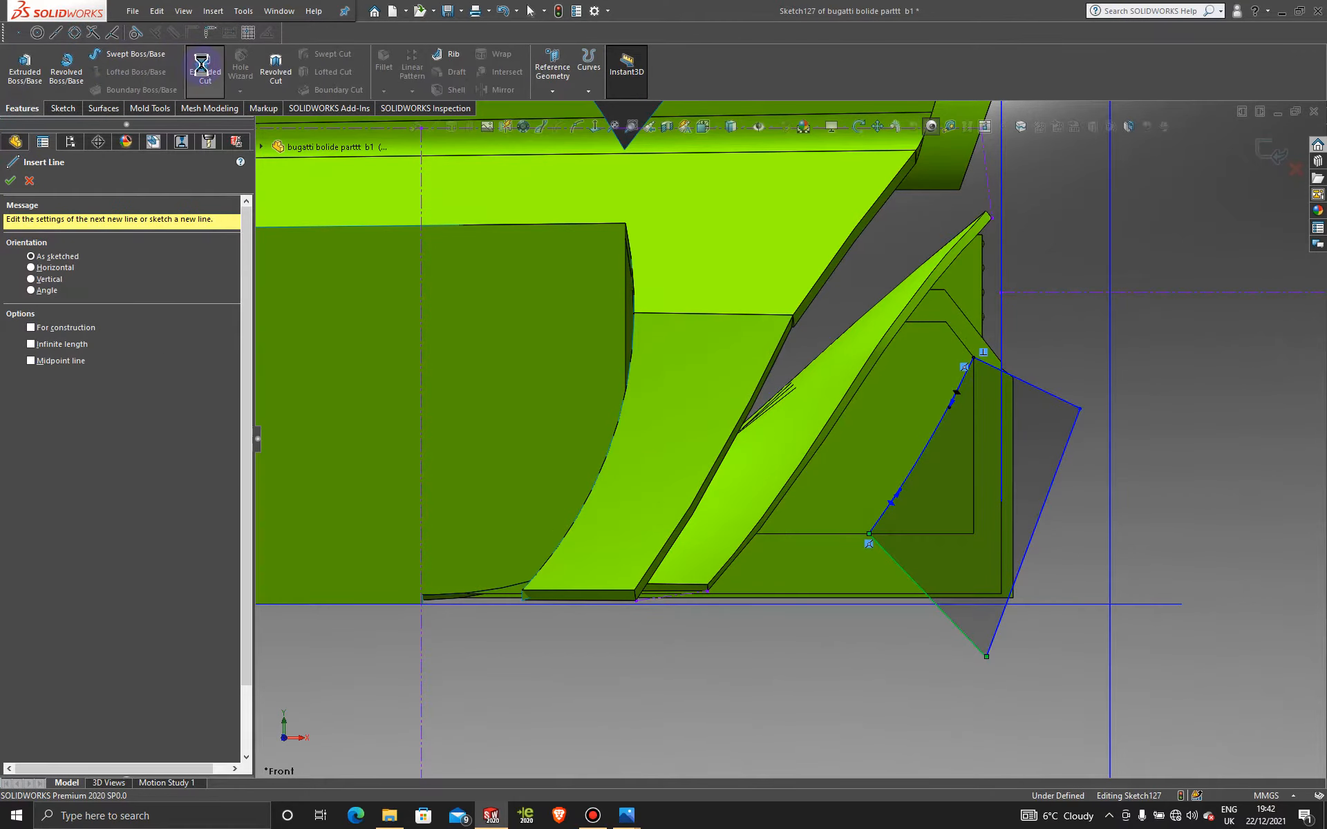
Step: Trim the enclosed fin tip with a 10 mm blind extruded cut, Cut-Extrude12
{"action": "left_click", "coordinate": [205, 66]}
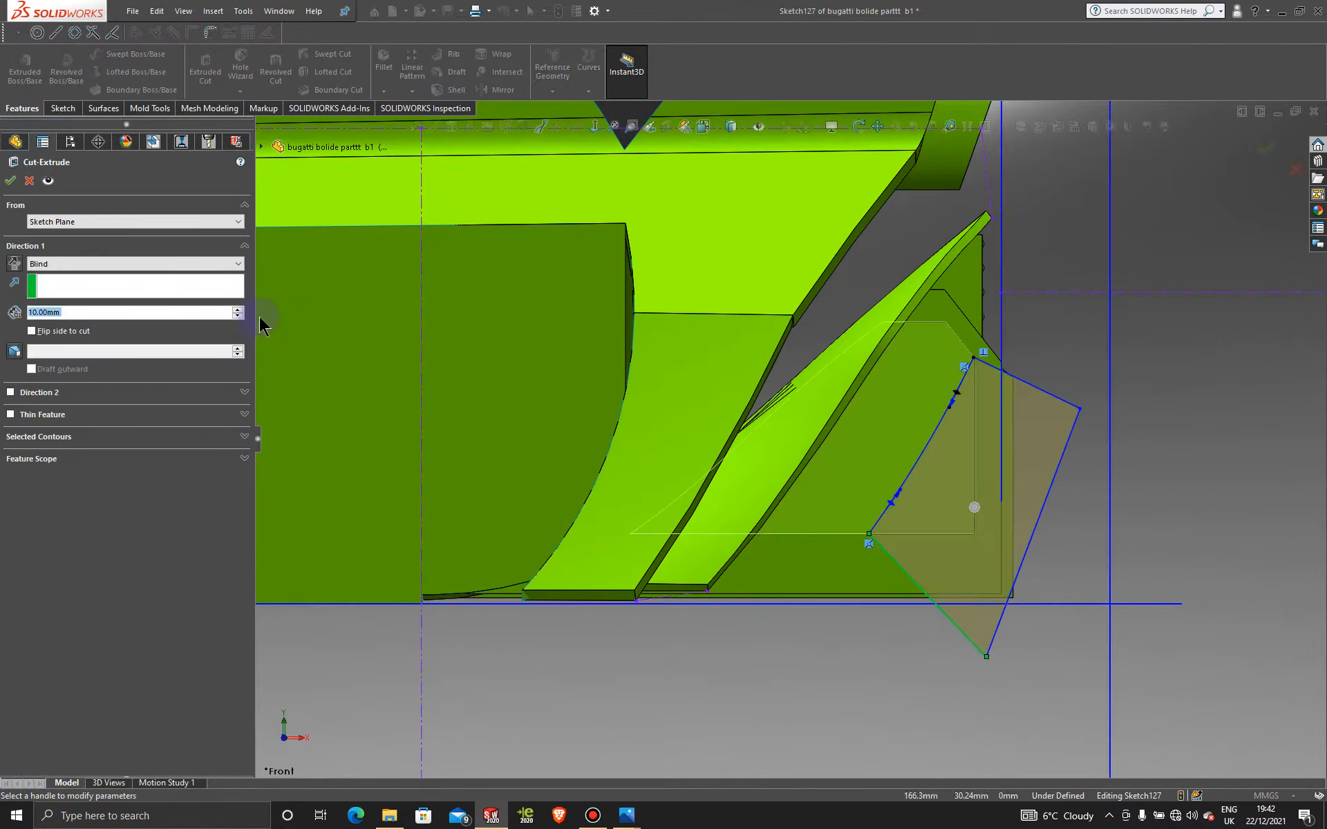
{"action": "middle_click_drag", "start_coordinate": [854, 353], "coordinate": [775, 387]}
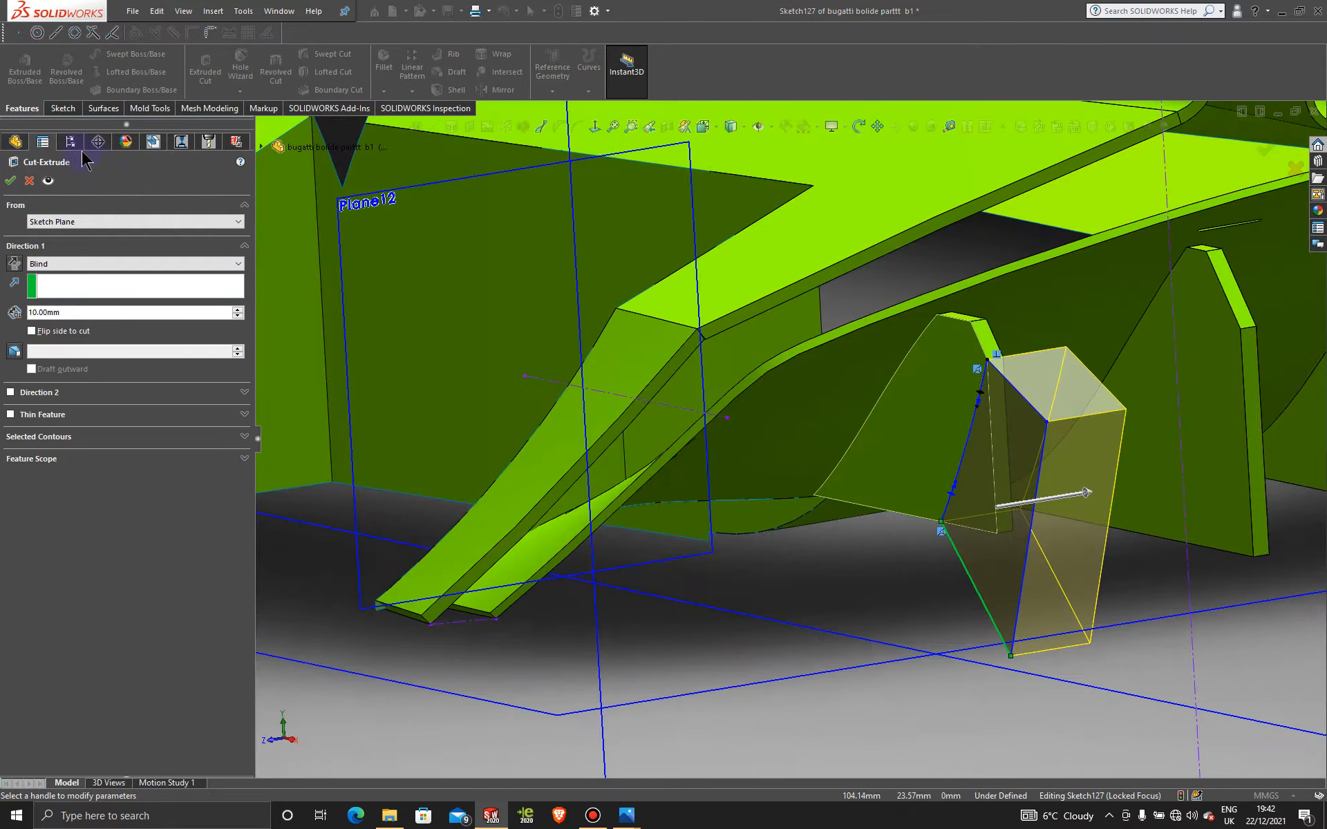
{"action": "left_click", "coordinate": [10, 181]}
{"action": "middle_click_drag", "start_coordinate": [1105, 518], "coordinate": [1006, 494]}
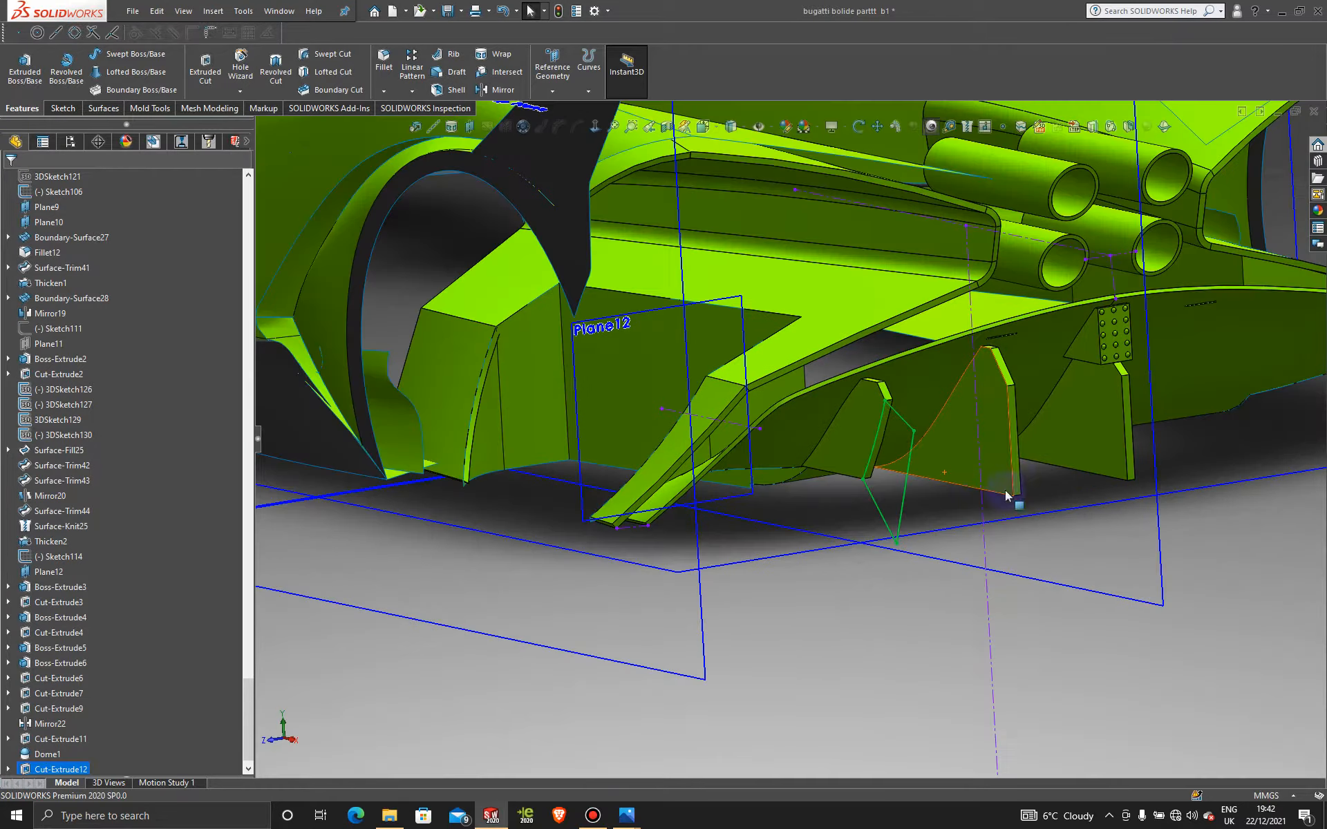
{"action": "middle_click_drag", "start_coordinate": [828, 637], "coordinate": [921, 465]}
{"action": "scroll", "coordinate": [69, 750], "scroll_direction": "down", "scroll_amount": 1}
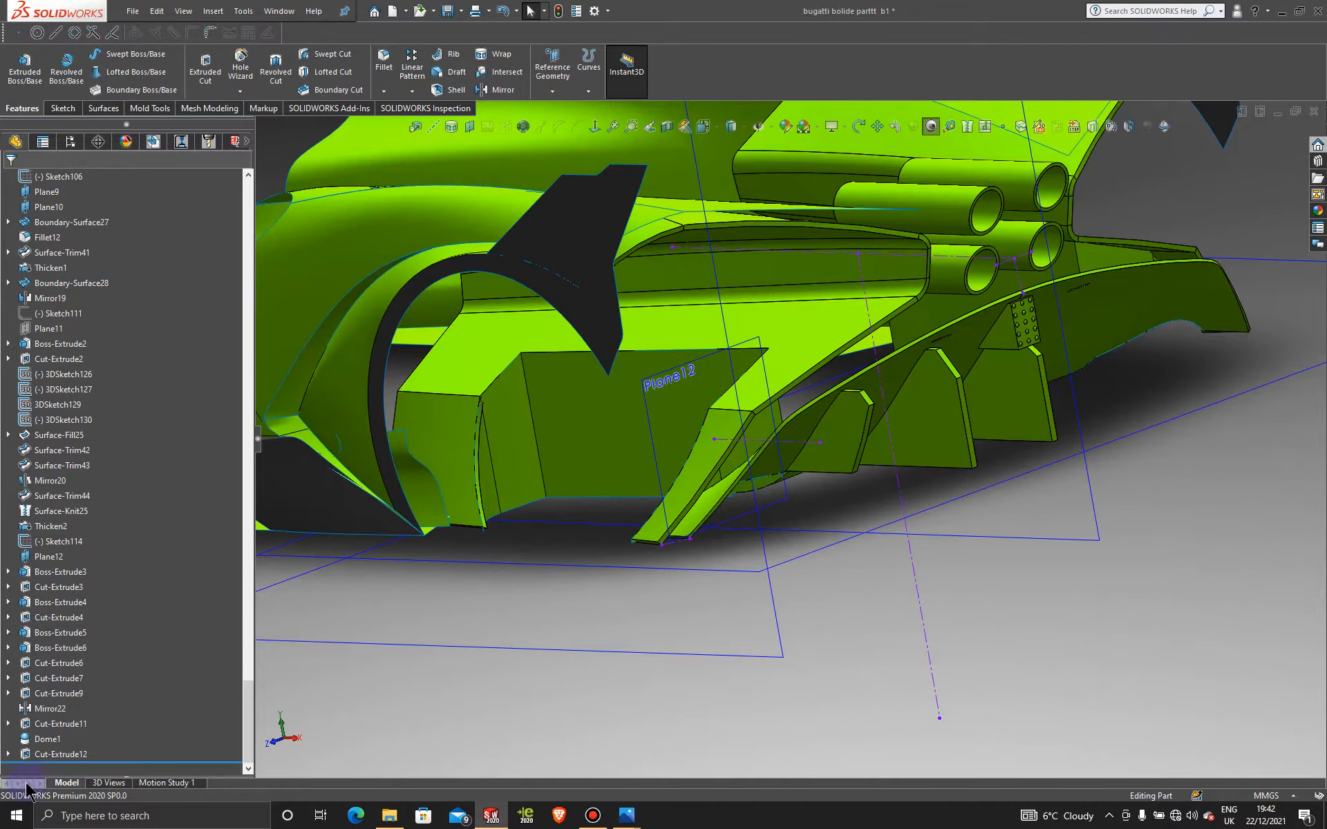
Step: Open Sketch127 under Cut-Extrude12 for editing, viewed from the Front
{"action": "left_click", "coordinate": [8, 755]}
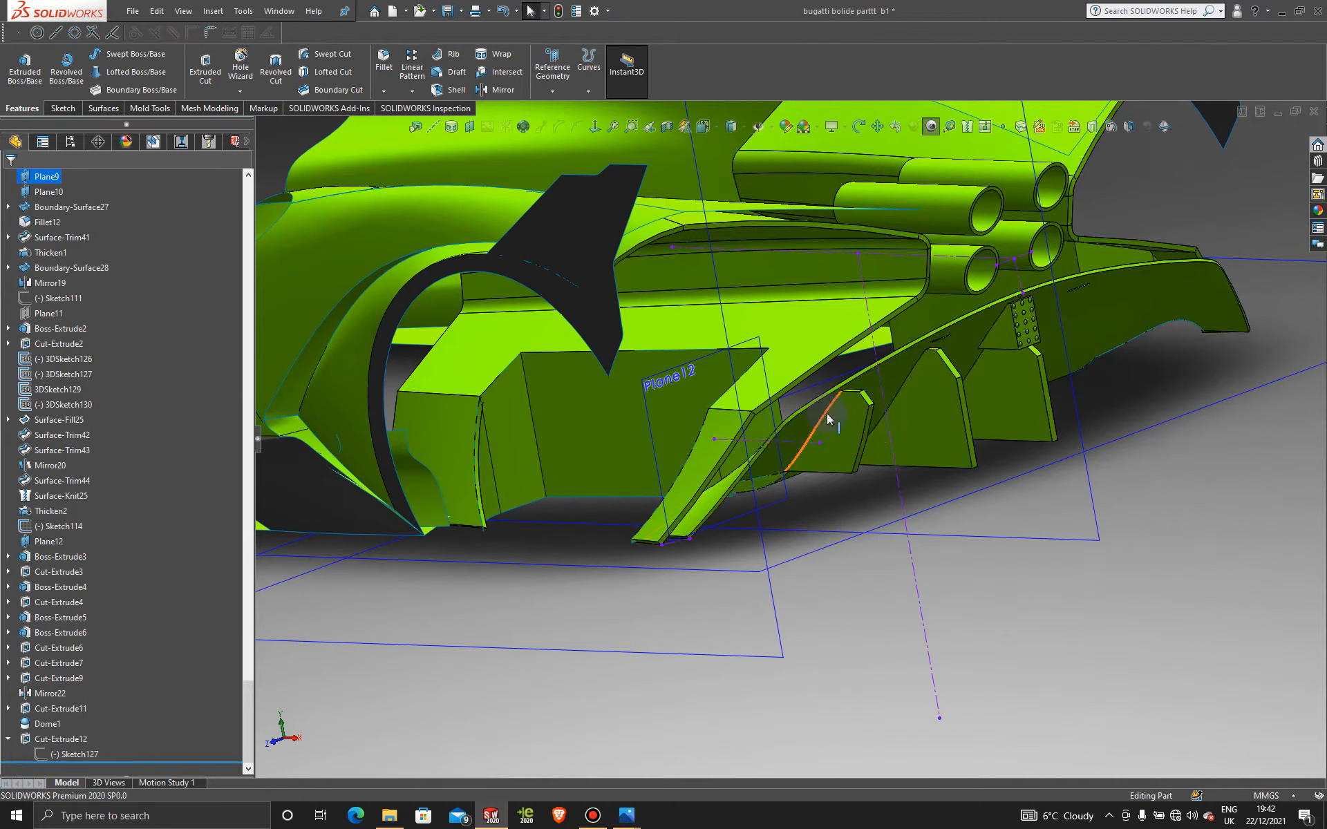
{"action": "left_click", "coordinate": [60, 758]}
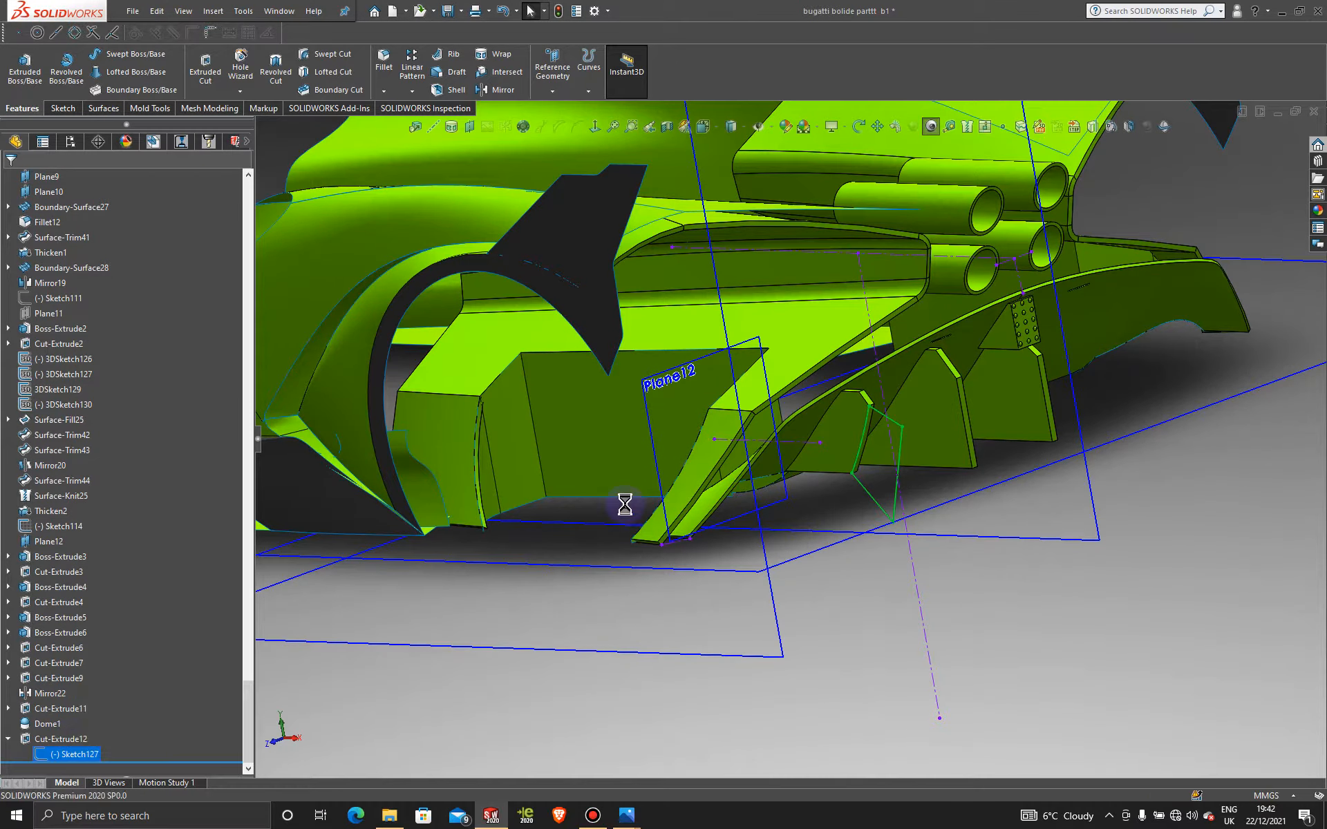
{"action": "key", "text": "space"}
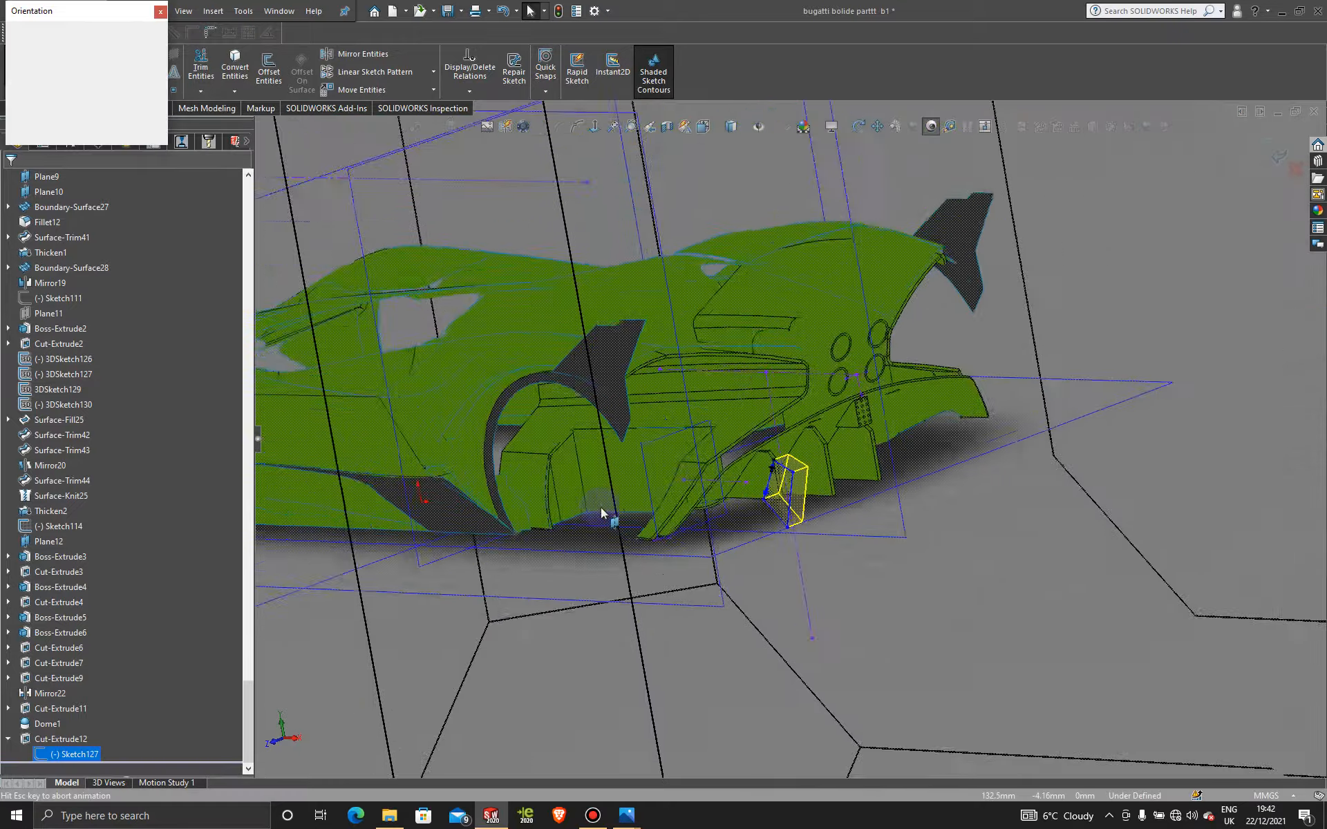
{"action": "left_click", "coordinate": [512, 568]}
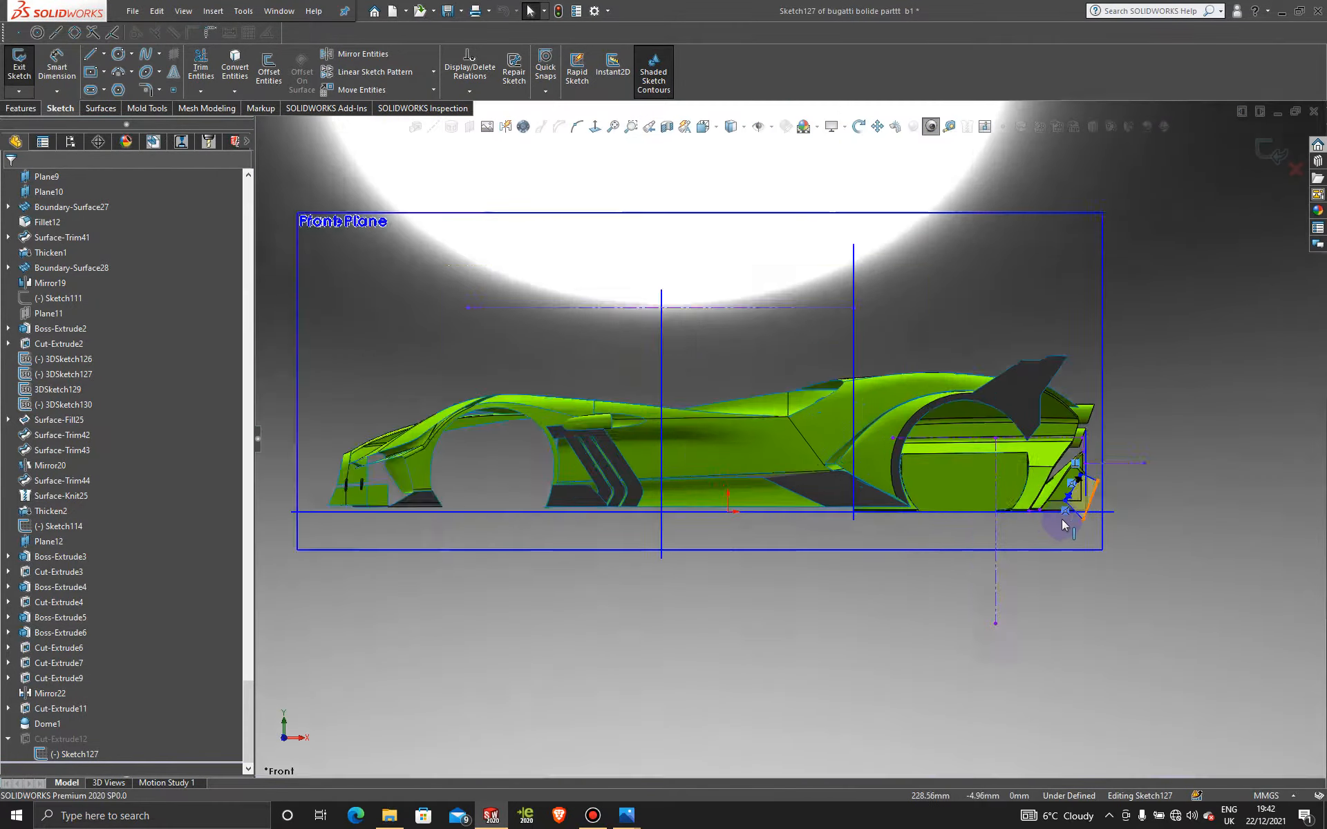
{"action": "scroll", "coordinate": [939, 447], "scroll_direction": "down", "scroll_amount": 3}
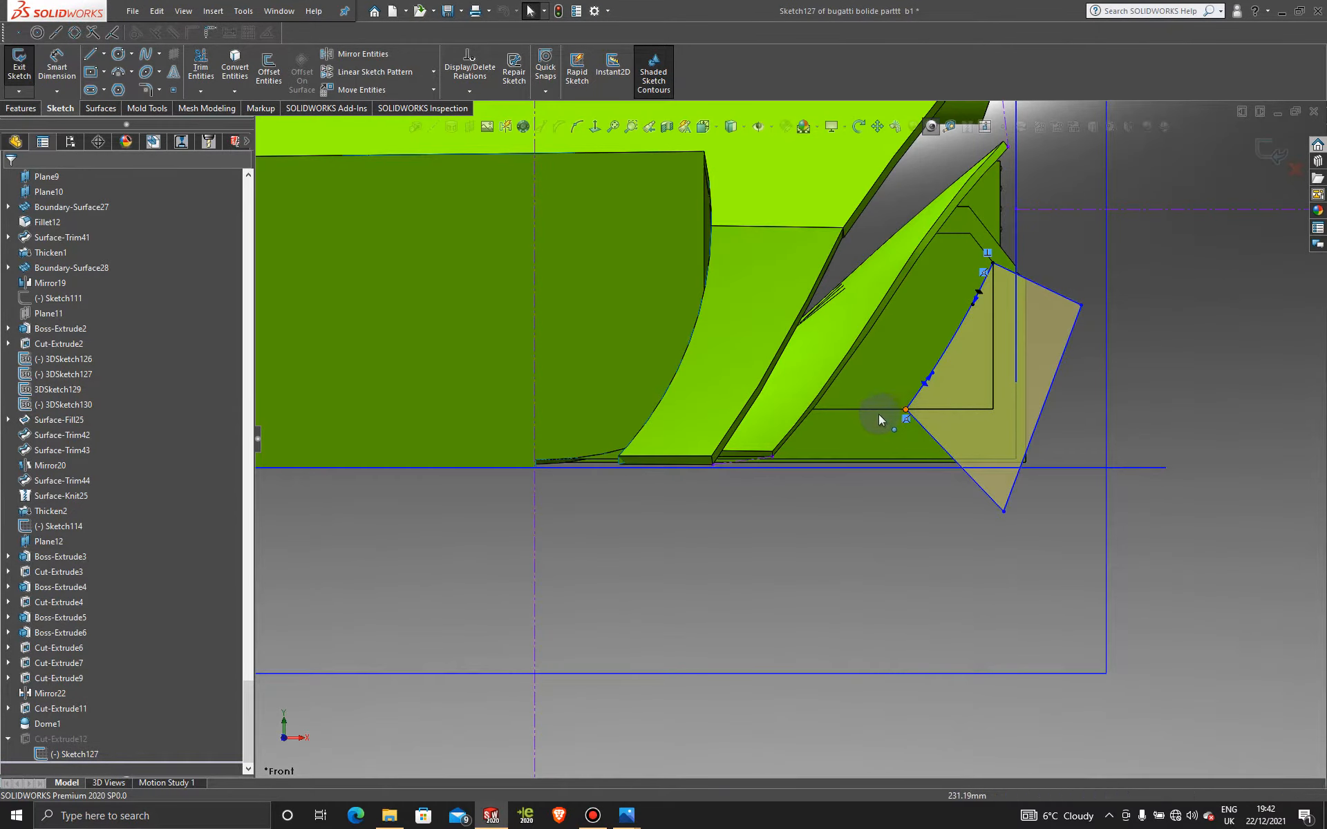
Step: Drag the spline point left, re-angling its tangent to about -130.8°, and rebuild the cut
{"action": "left_click_drag", "start_coordinate": [935, 422], "coordinate": [883, 422]}
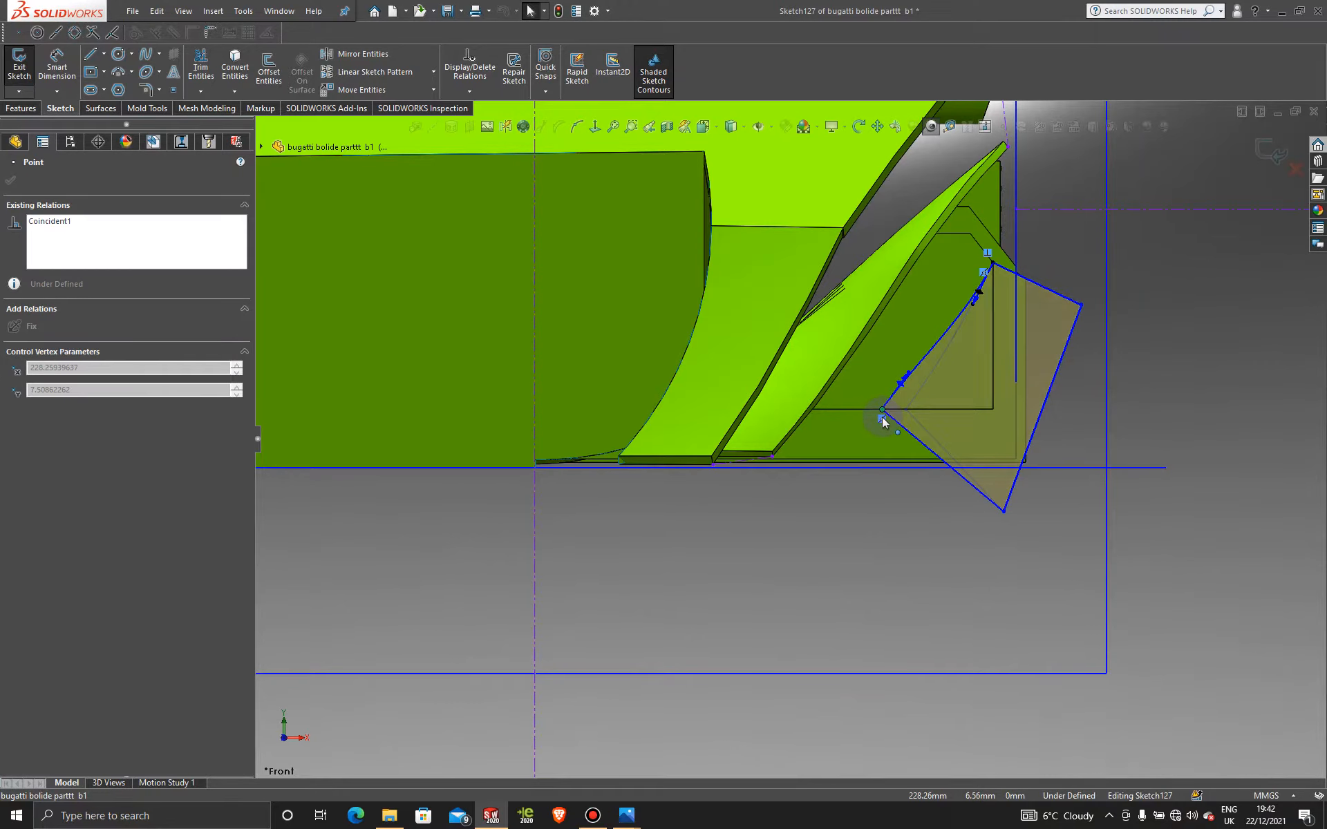
{"action": "scroll", "coordinate": [906, 384], "scroll_direction": "down", "scroll_amount": 2}
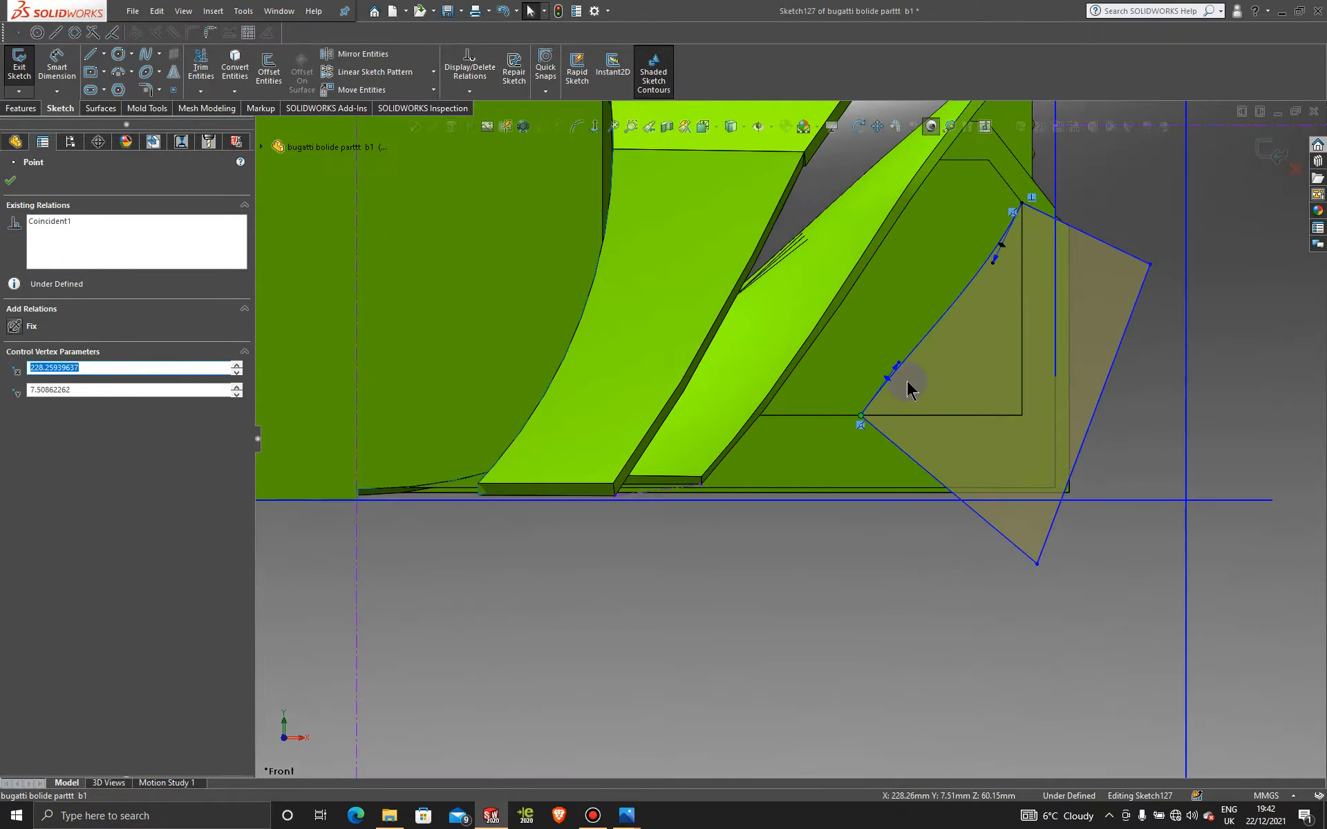
{"action": "left_click", "coordinate": [908, 375]}
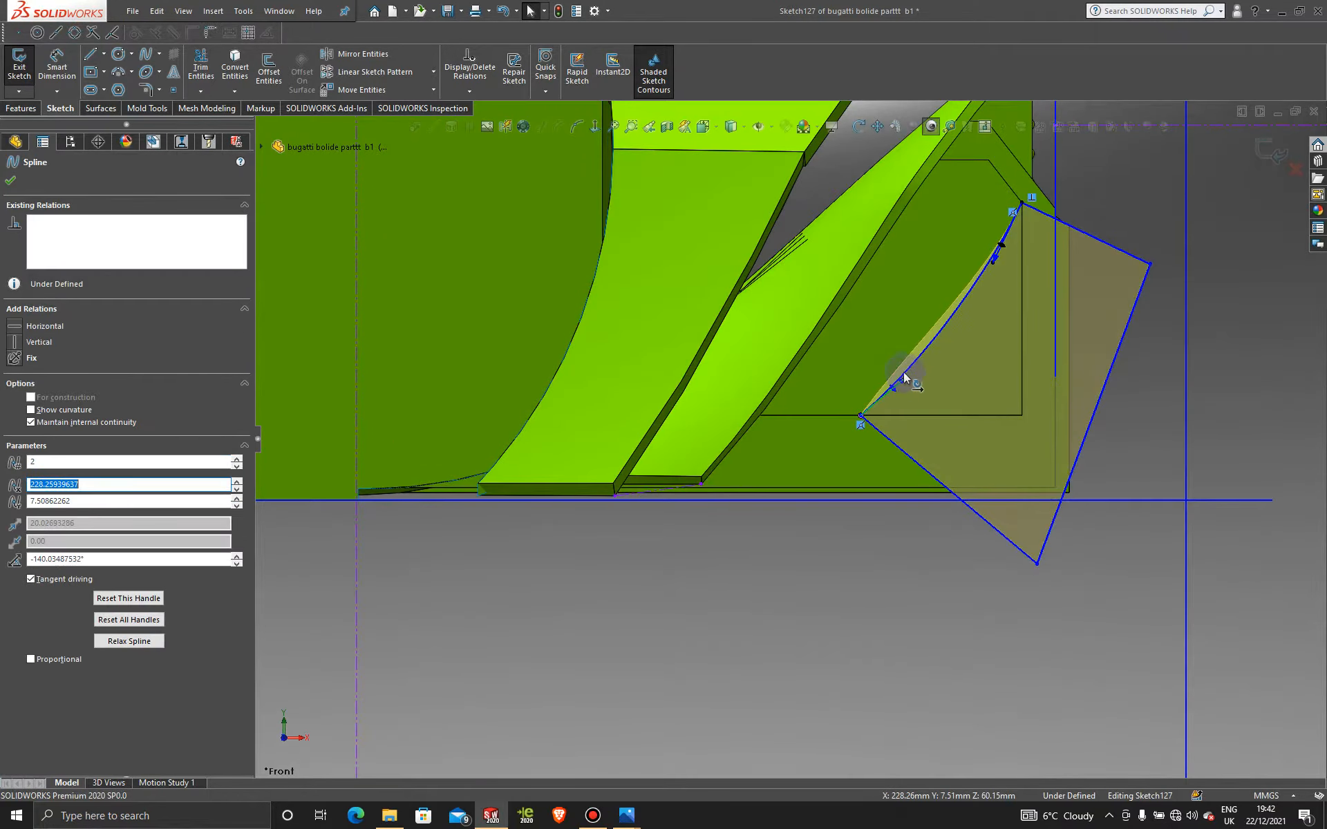
{"action": "left_click", "coordinate": [1270, 151]}
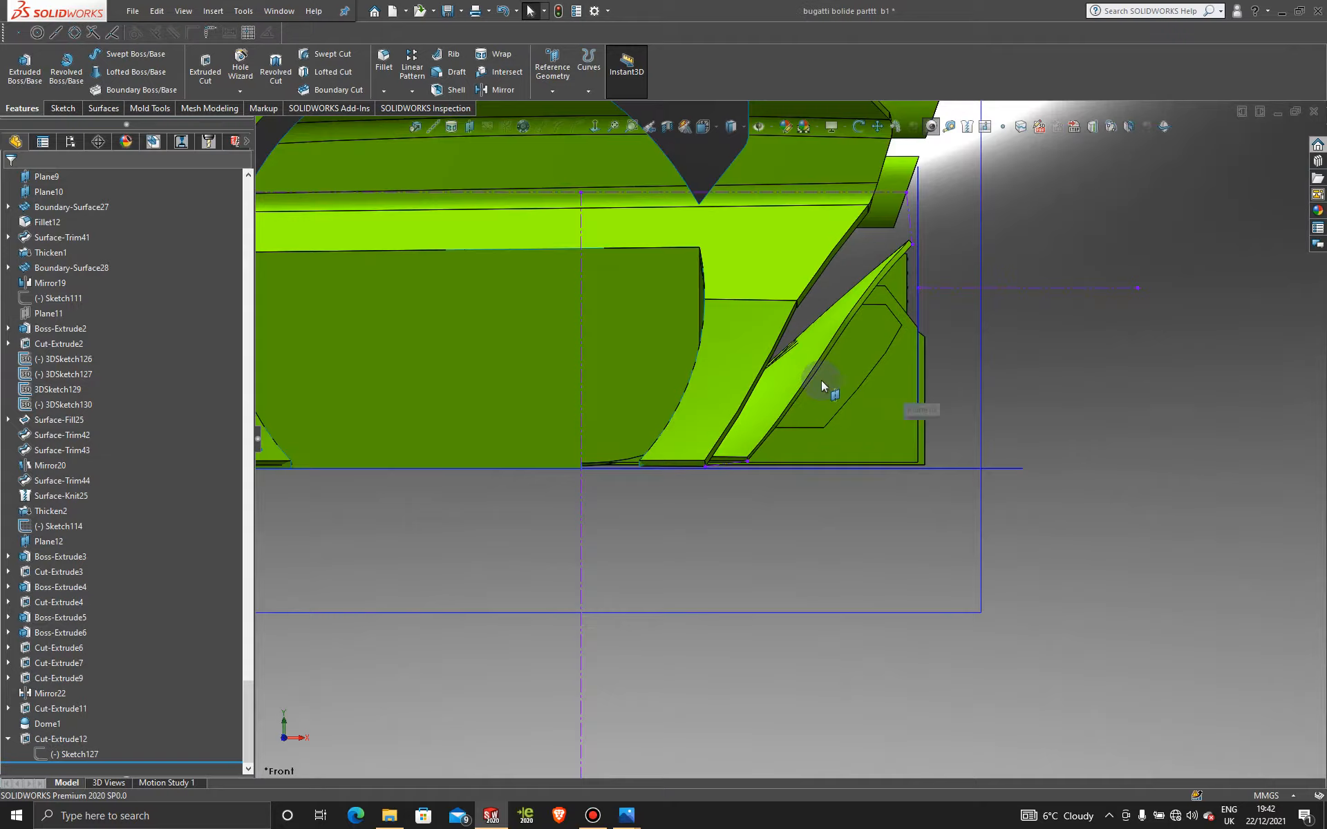
{"action": "middle_click_drag", "start_coordinate": [821, 380], "coordinate": [760, 366]}
{"action": "scroll", "coordinate": [739, 366], "scroll_direction": "down", "scroll_amount": 1}
{"action": "scroll", "coordinate": [905, 400], "scroll_direction": "up", "scroll_amount": 5}
{"action": "middle_click_drag", "start_coordinate": [650, 446], "coordinate": [607, 424]}
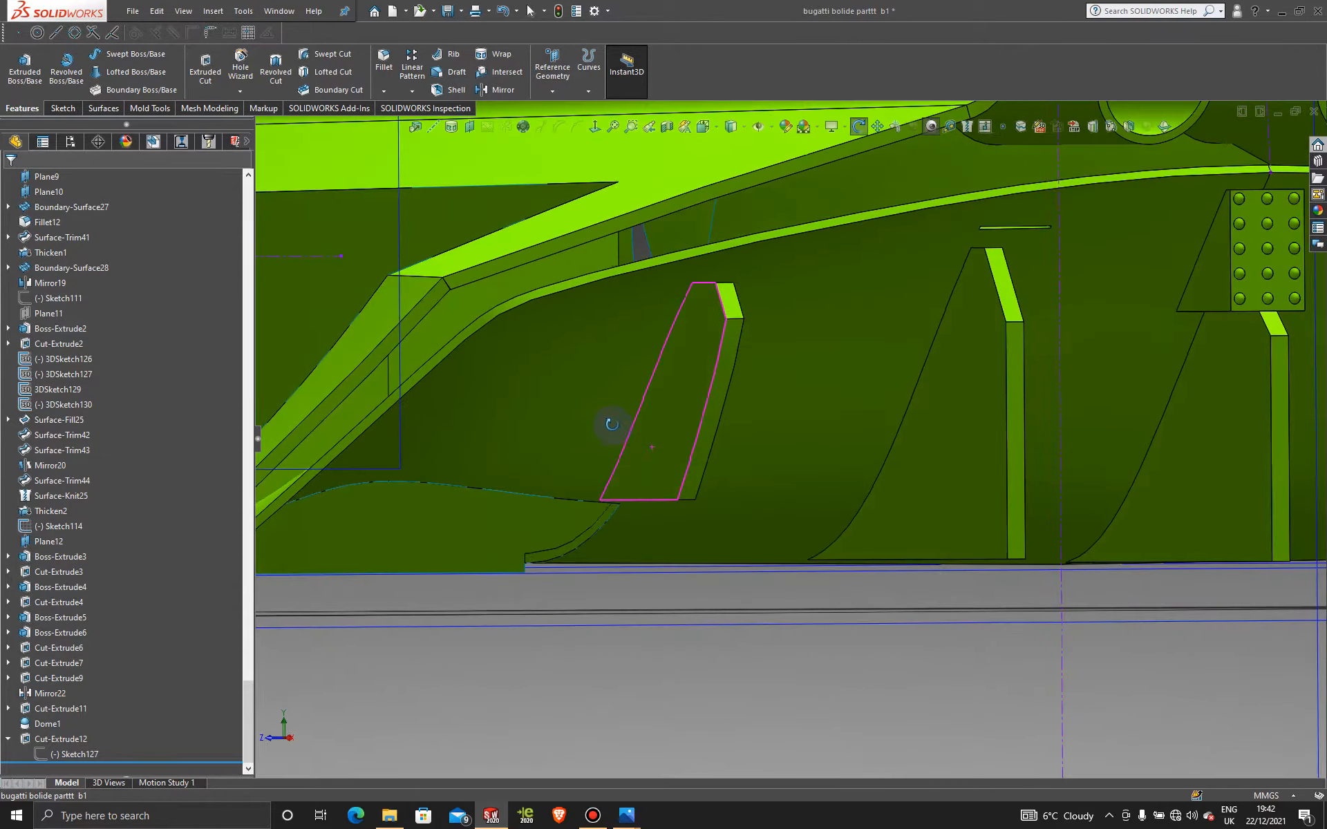
Step: Round the trimmed fin's top and bottom edges with a 5 mm fillet
{"action": "left_click", "coordinate": [384, 60]}
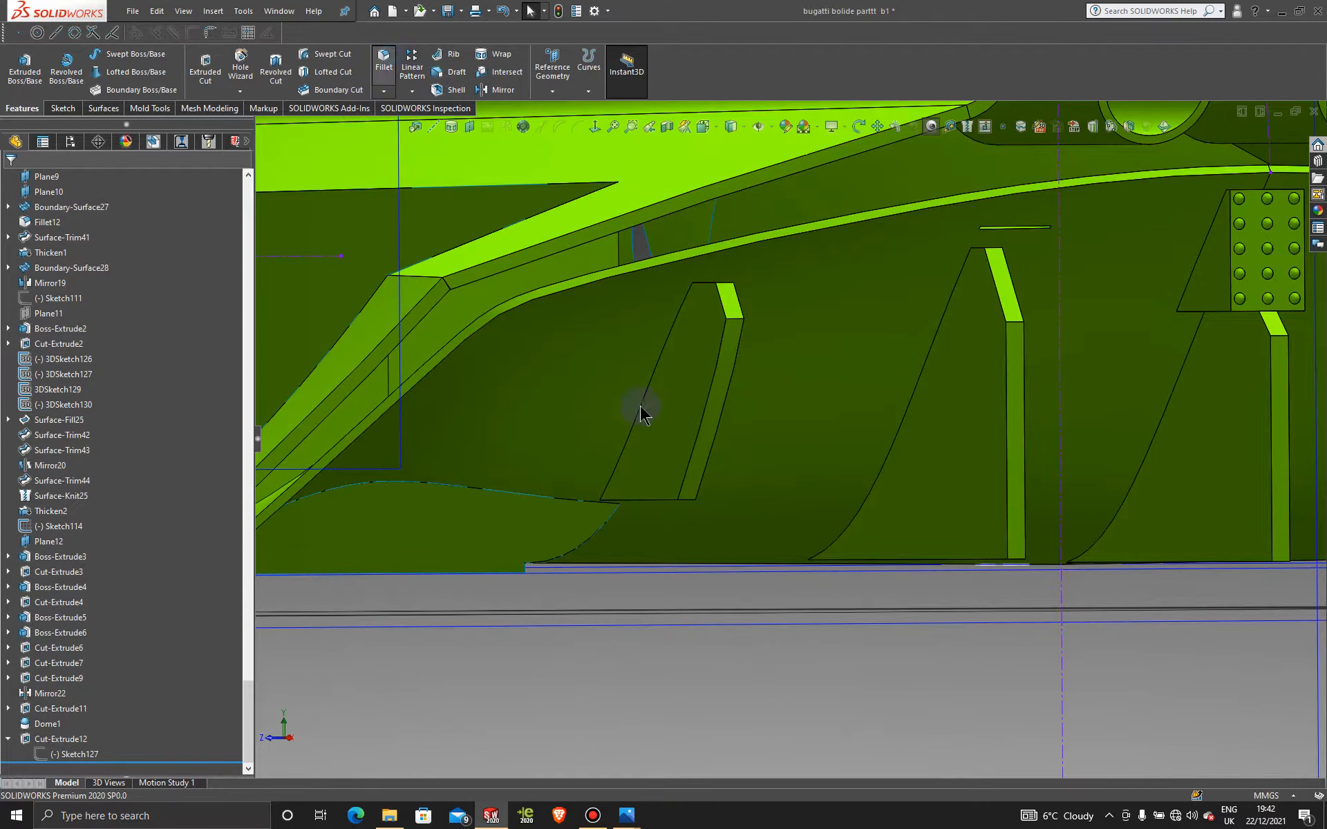
{"action": "left_click", "coordinate": [690, 502]}
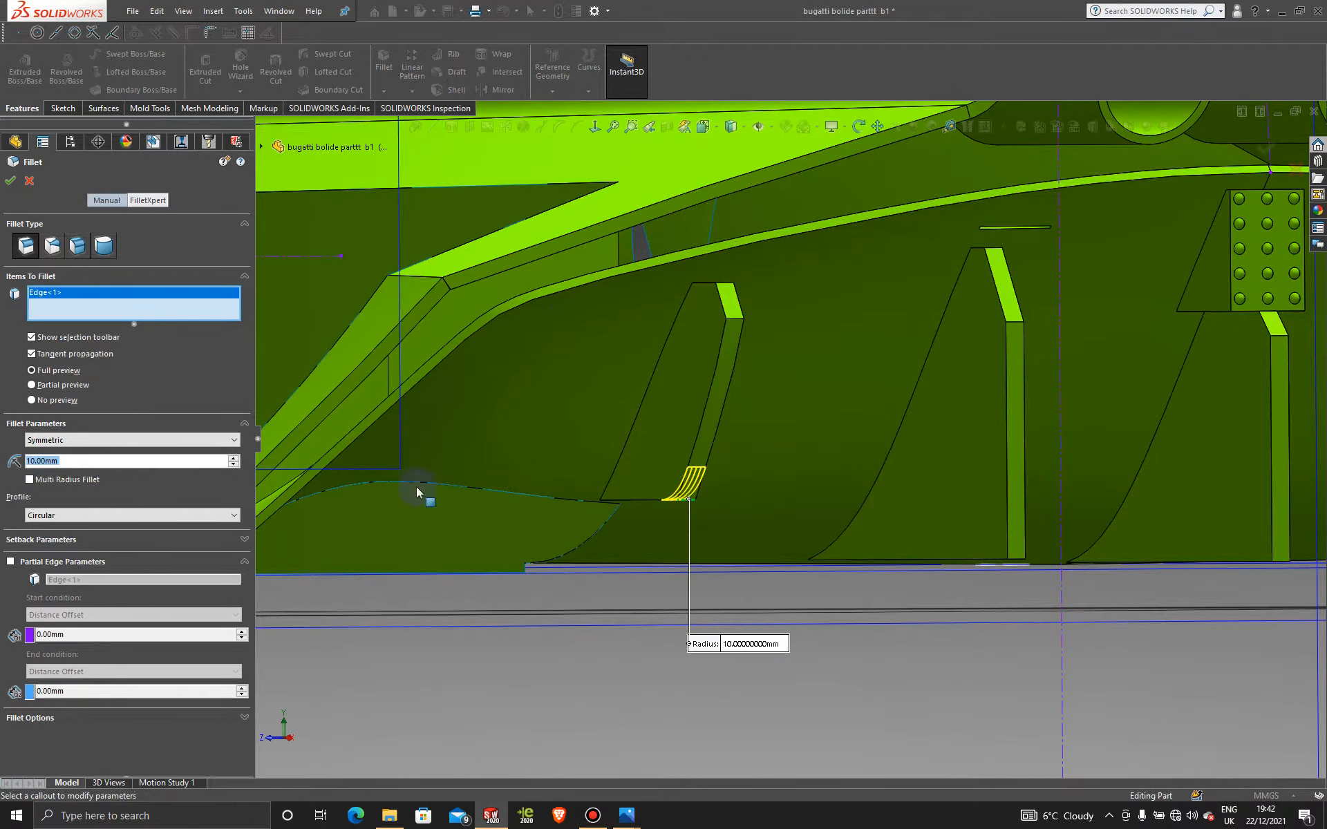
{"action": "left_click", "coordinate": [734, 321]}
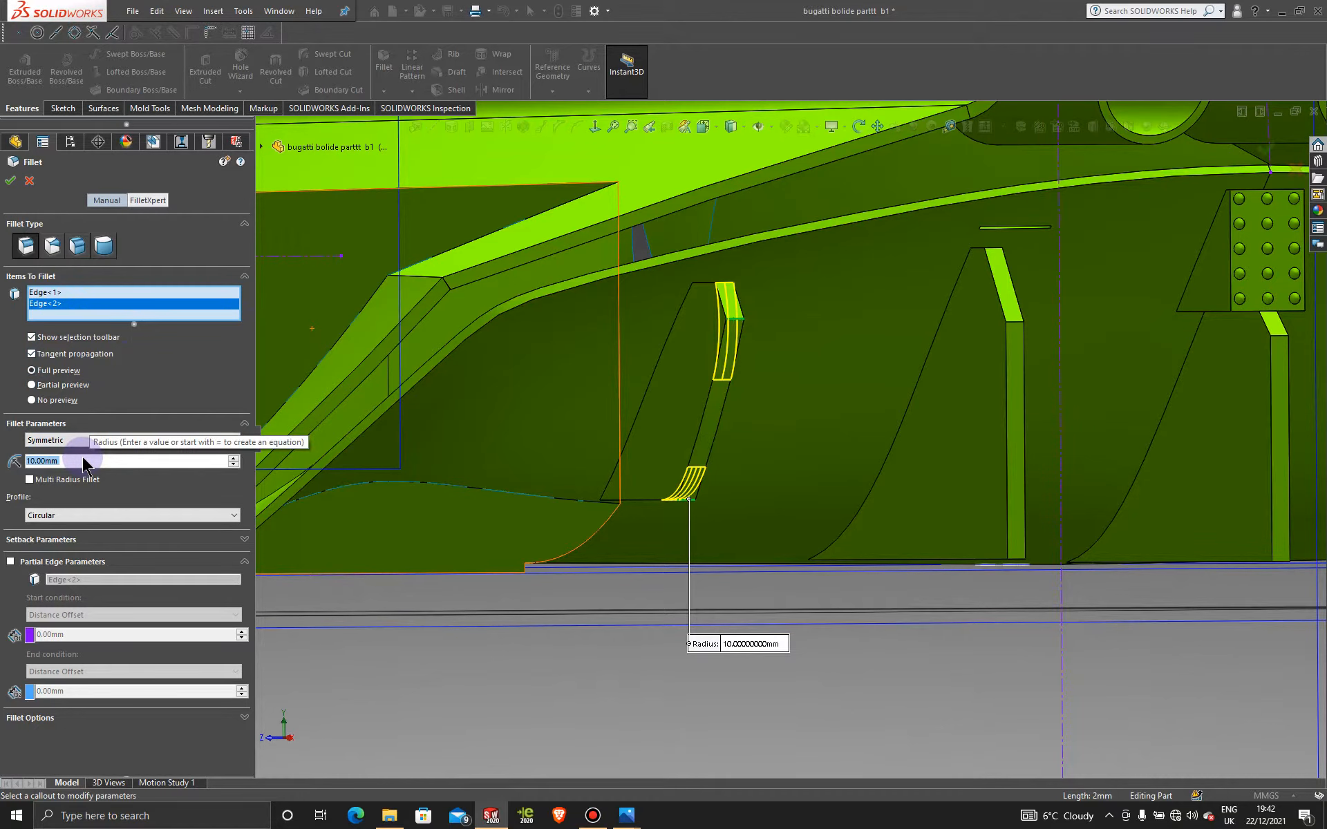
{"action": "type", "text": "5"}
{"action": "key", "text": "Return"}
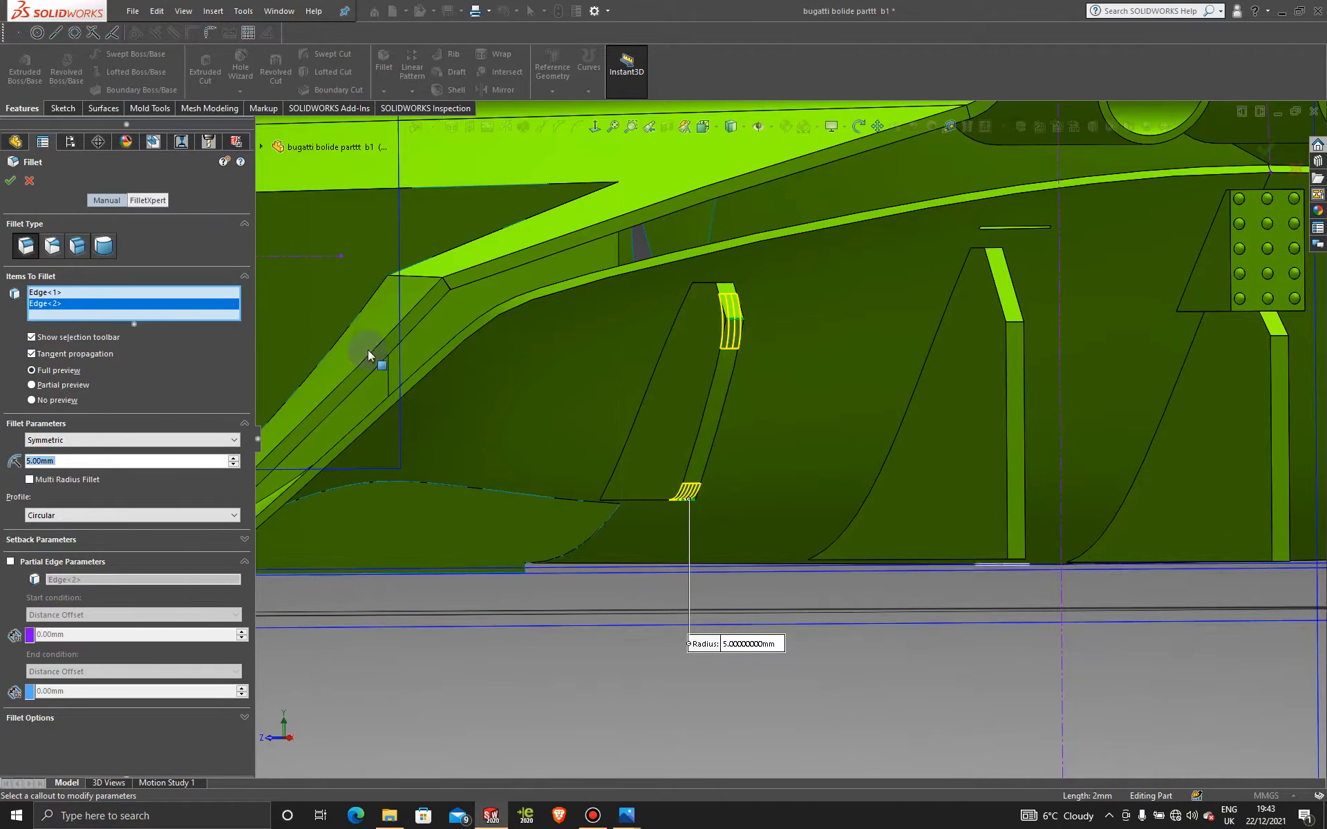
{"action": "left_click", "coordinate": [8, 179]}
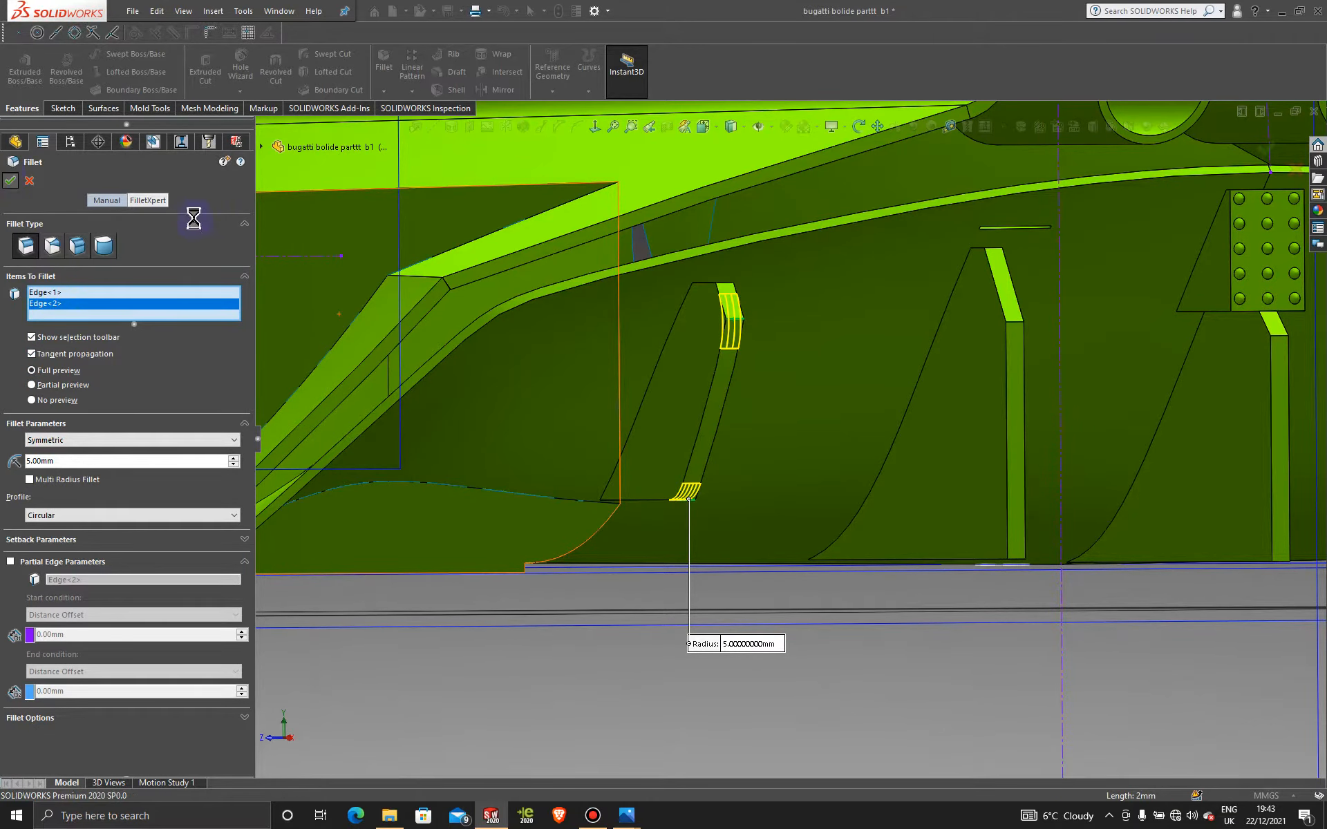
{"action": "scroll", "coordinate": [729, 457], "scroll_direction": "up", "scroll_amount": 1}
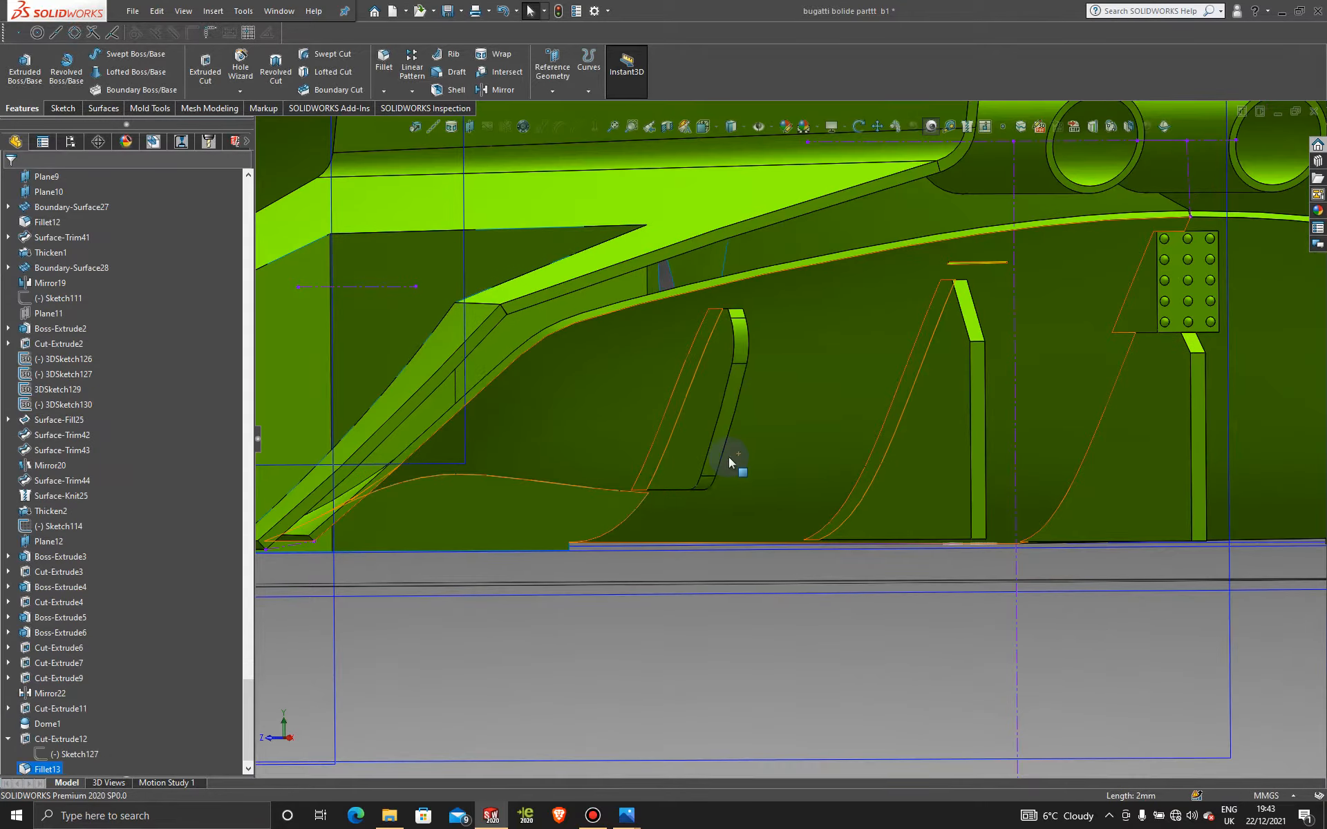
{"action": "middle_click_drag", "start_coordinate": [728, 457], "coordinate": [628, 504]}
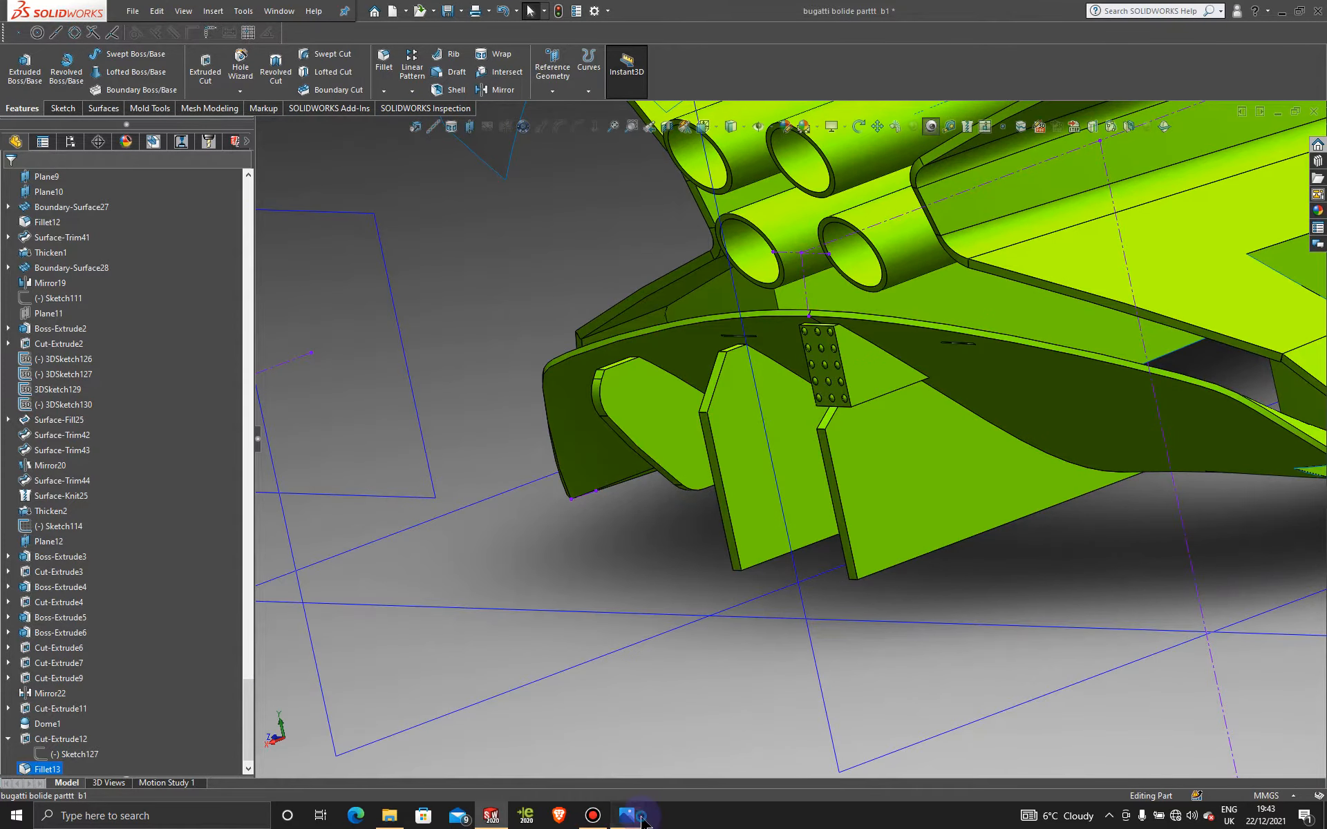
{"action": "mouse_move", "coordinate": [641, 821]}
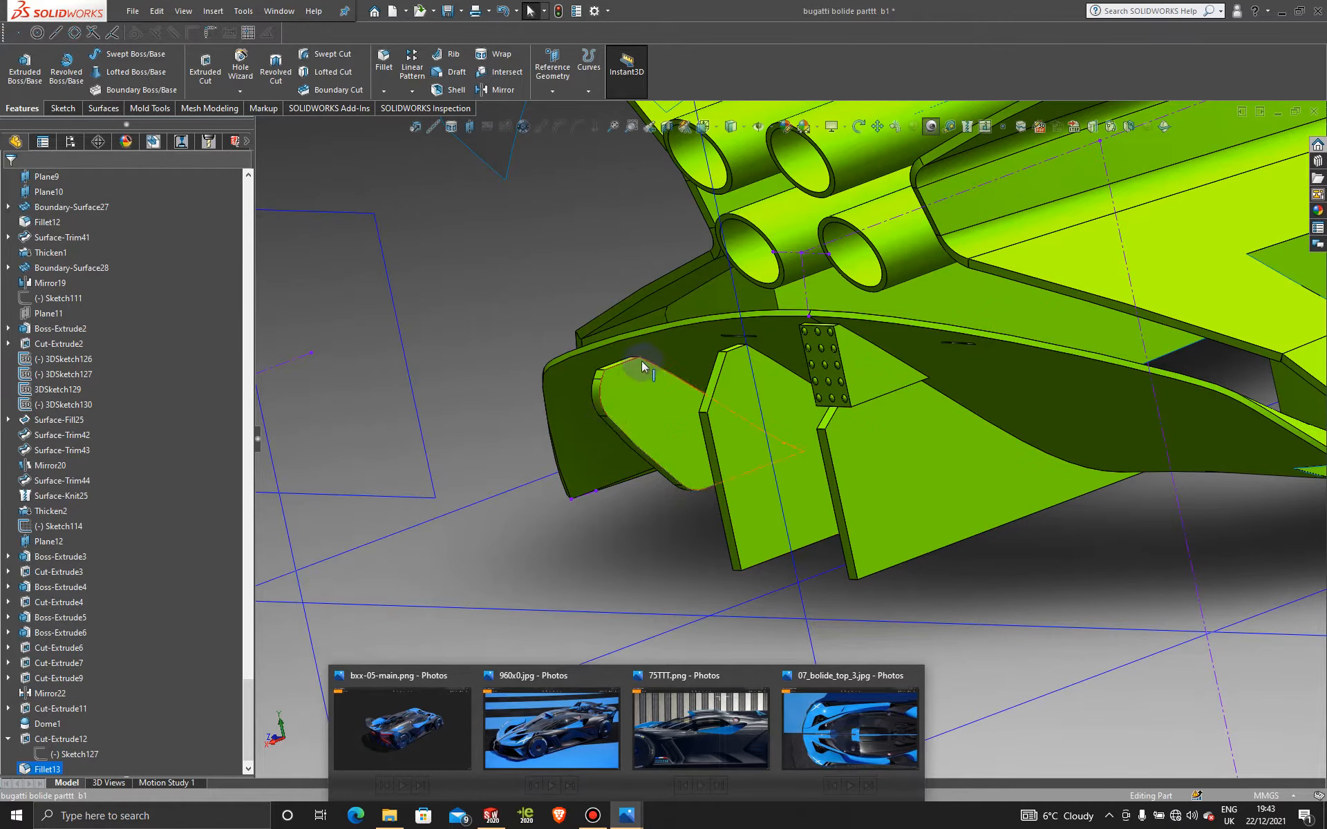
{"action": "mouse_move", "coordinate": [620, 404]}
{"action": "middle_mouse_down"}
{"action": "mouse_move", "coordinate": [716, 361]}
{"action": "mouse_move", "coordinate": [814, 371]}
{"action": "mouse_move", "coordinate": [698, 420]}
{"action": "middle_mouse_up"}
Step: Start a new sketch, Sketch128, on the fin face, viewed from the Front
{"action": "left_click", "coordinate": [594, 441]}
{"action": "left_click", "coordinate": [664, 395]}
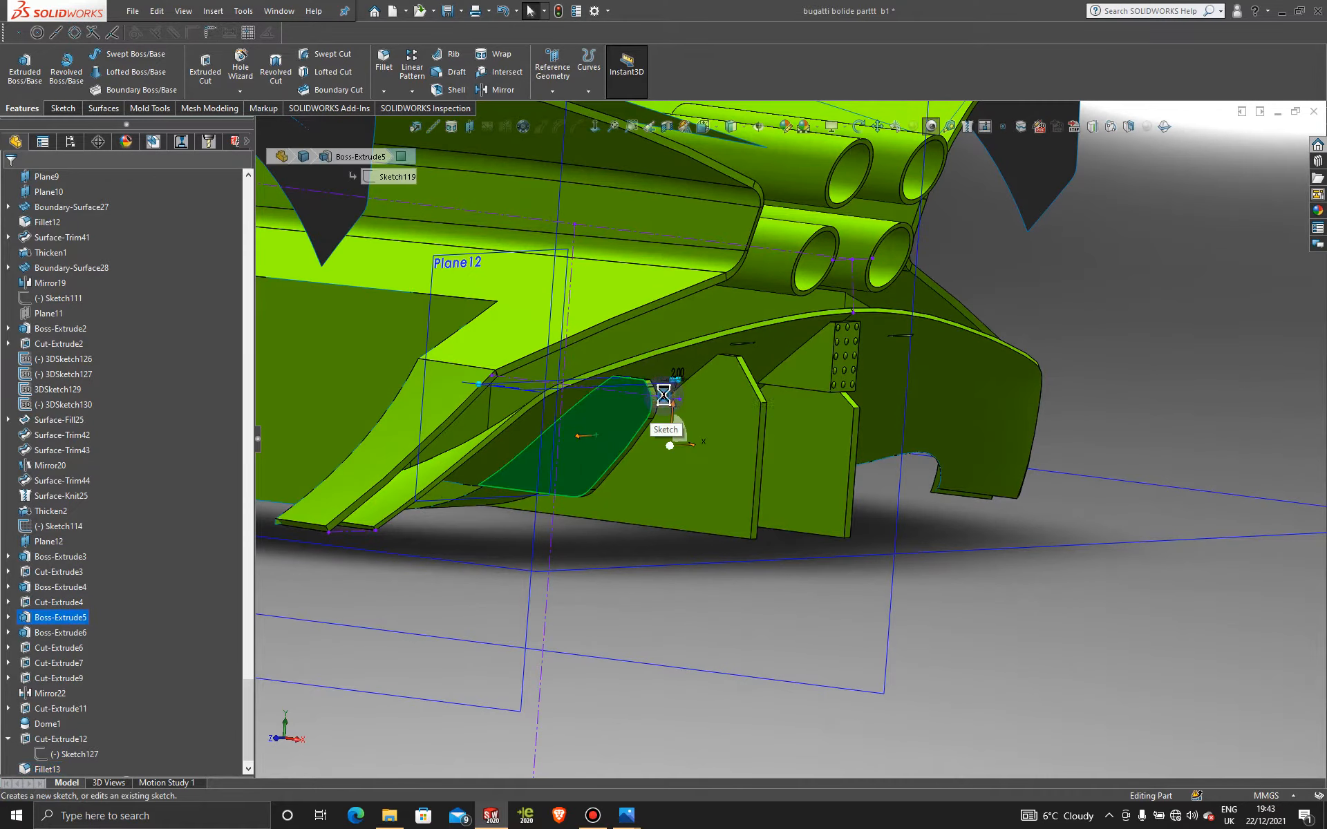
{"action": "key", "text": "space"}
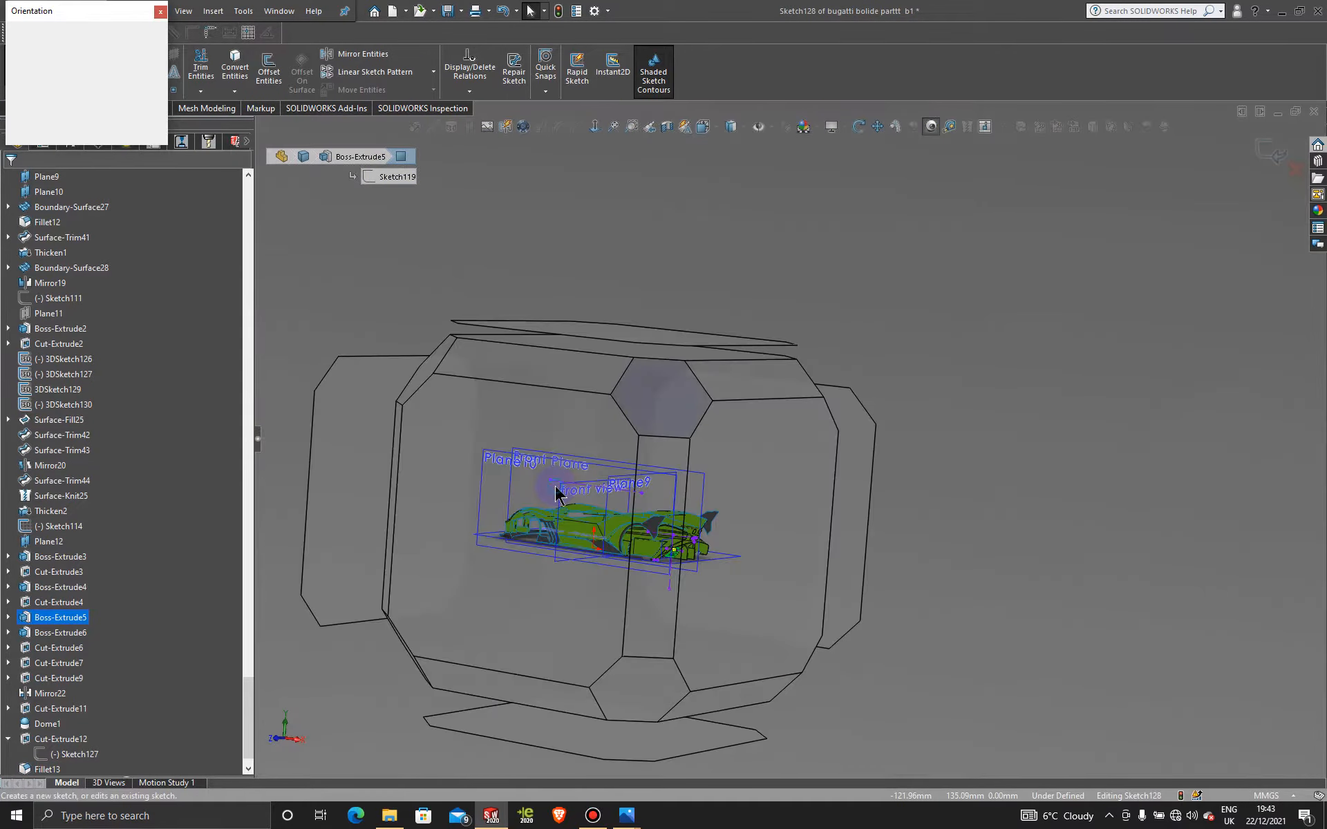
{"action": "left_click", "coordinate": [556, 494]}
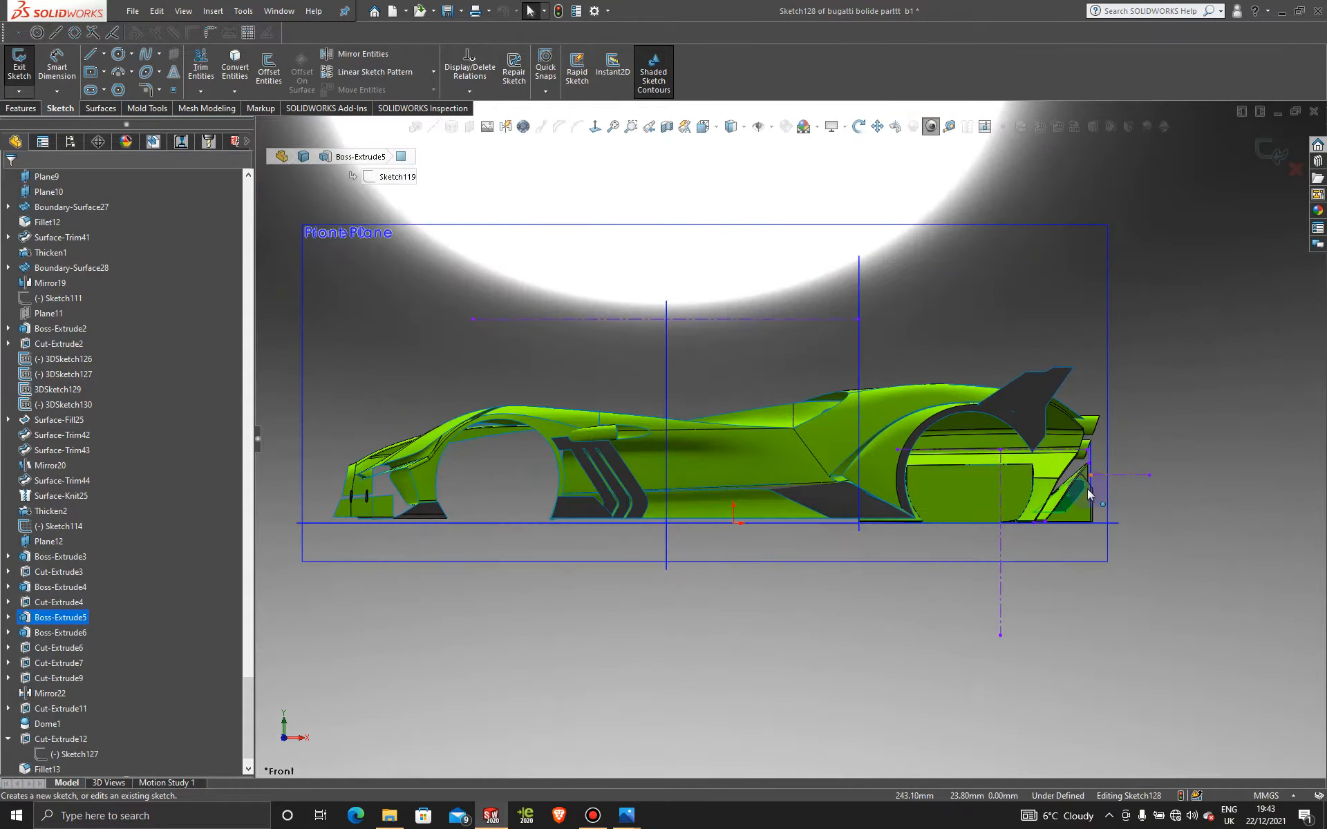
{"action": "scroll", "coordinate": [1089, 493], "scroll_direction": "down", "scroll_amount": 15}
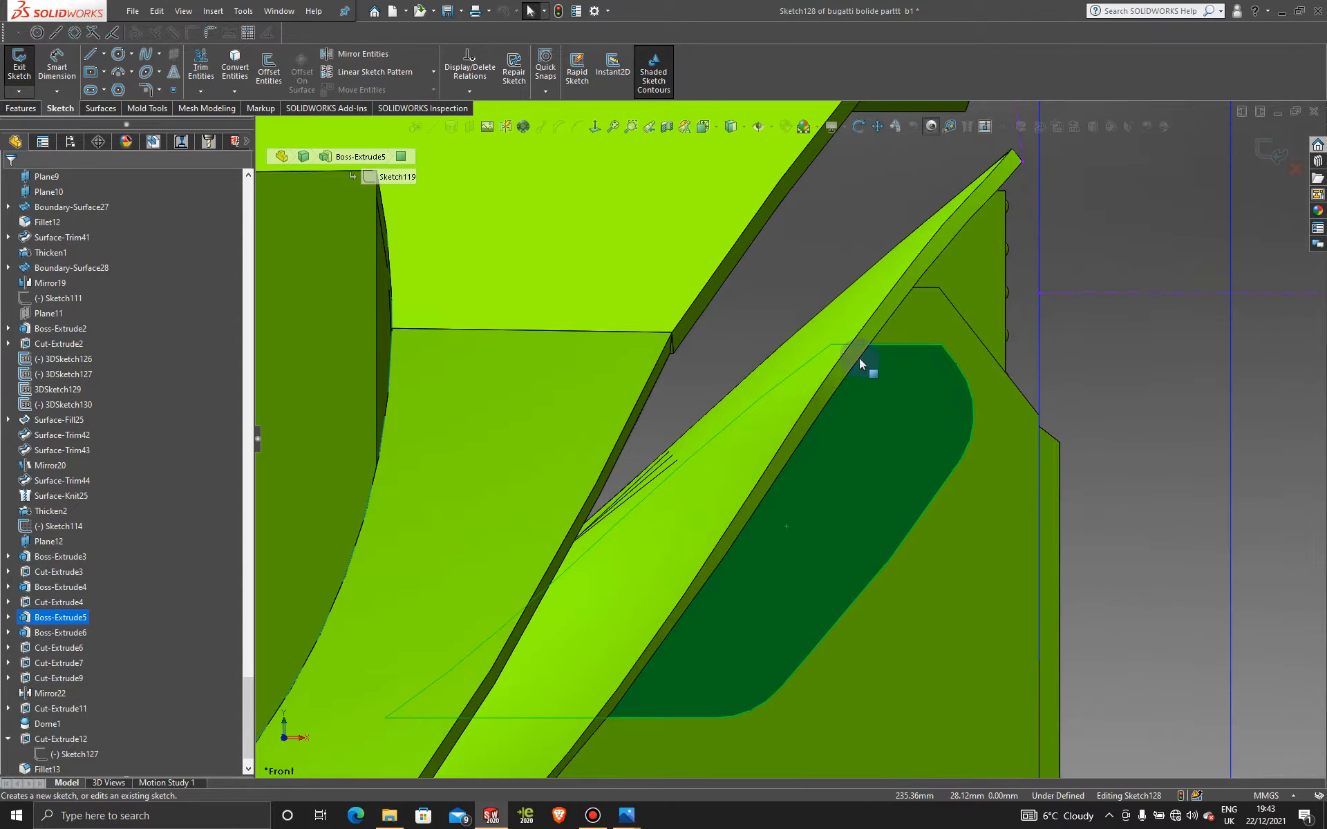
Step: Draw a roughly 10.49 mm line across the fin's rounded upper corner
{"action": "left_click", "coordinate": [90, 55]}
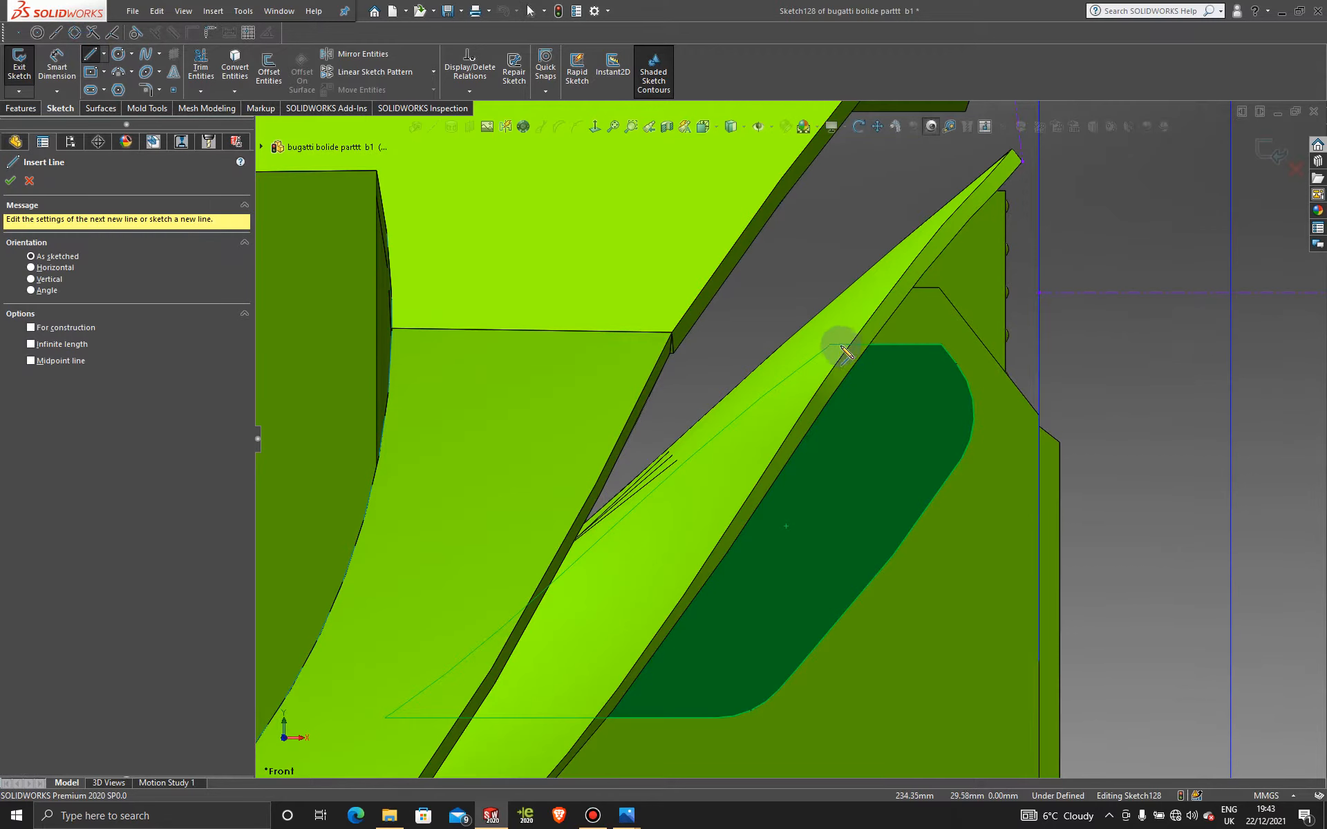
{"action": "scroll", "coordinate": [876, 390], "scroll_direction": "up", "scroll_amount": 1}
{"action": "middle_click_drag", "start_coordinate": [876, 390], "coordinate": [833, 372]}
{"action": "left_click", "coordinate": [825, 360]}
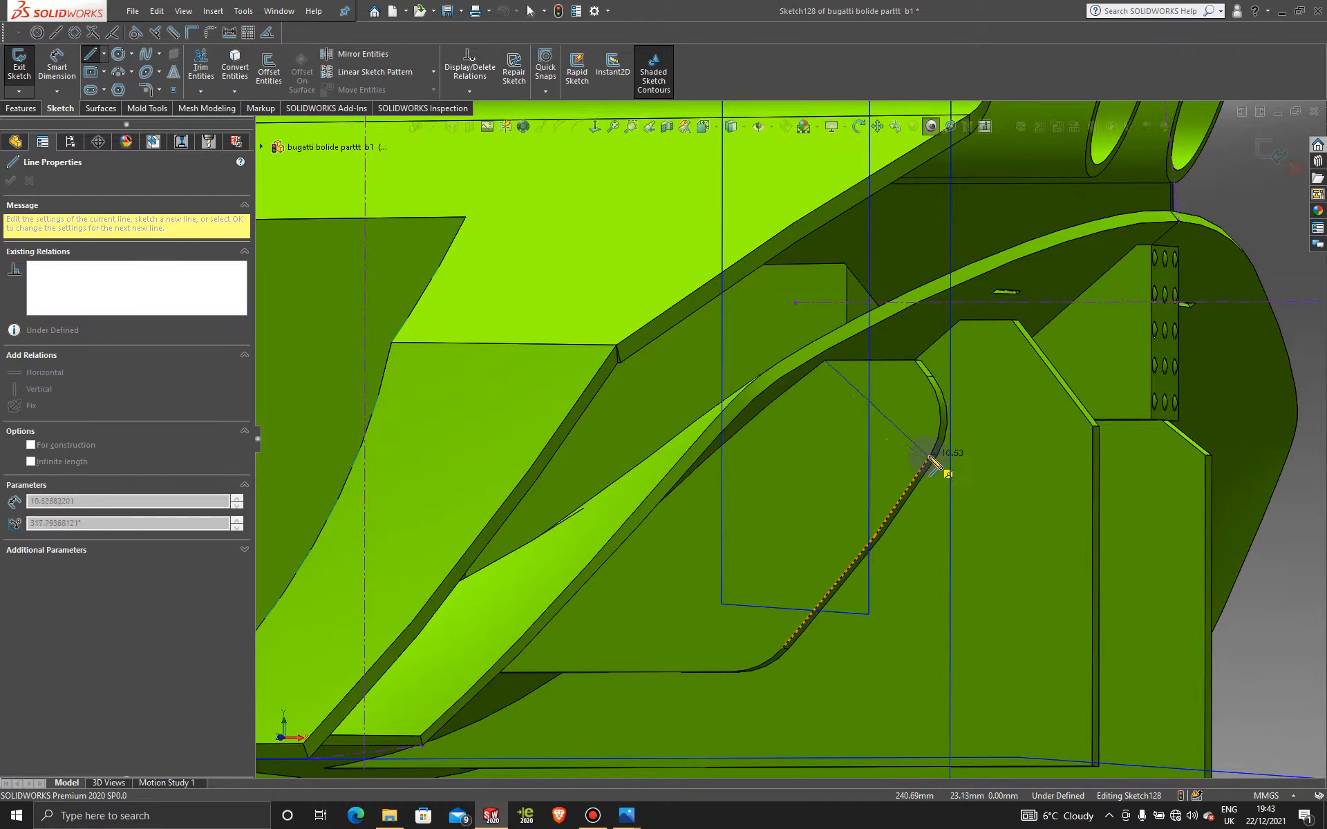
{"action": "left_click", "coordinate": [930, 461]}
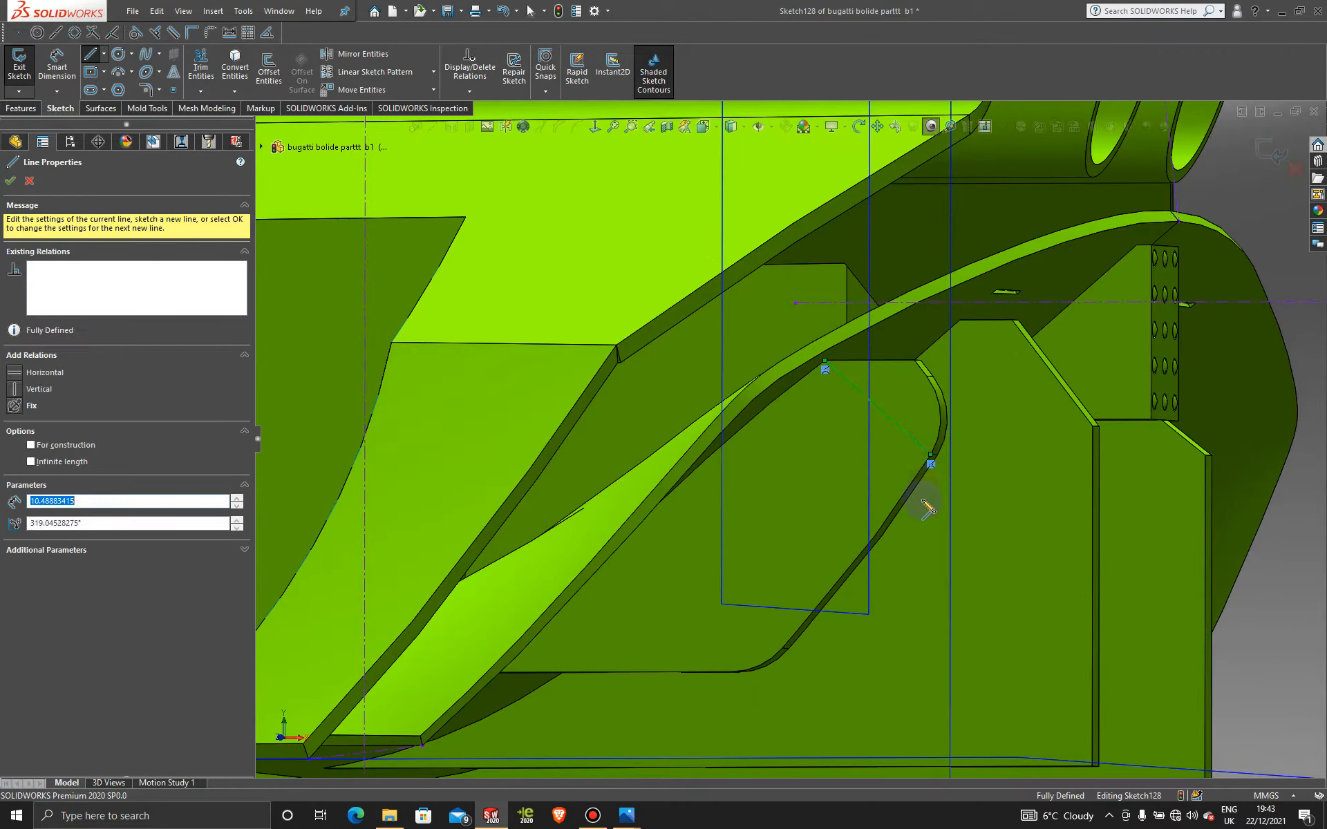
{"action": "key", "text": "Escape"}
{"action": "key", "text": "Escape"}
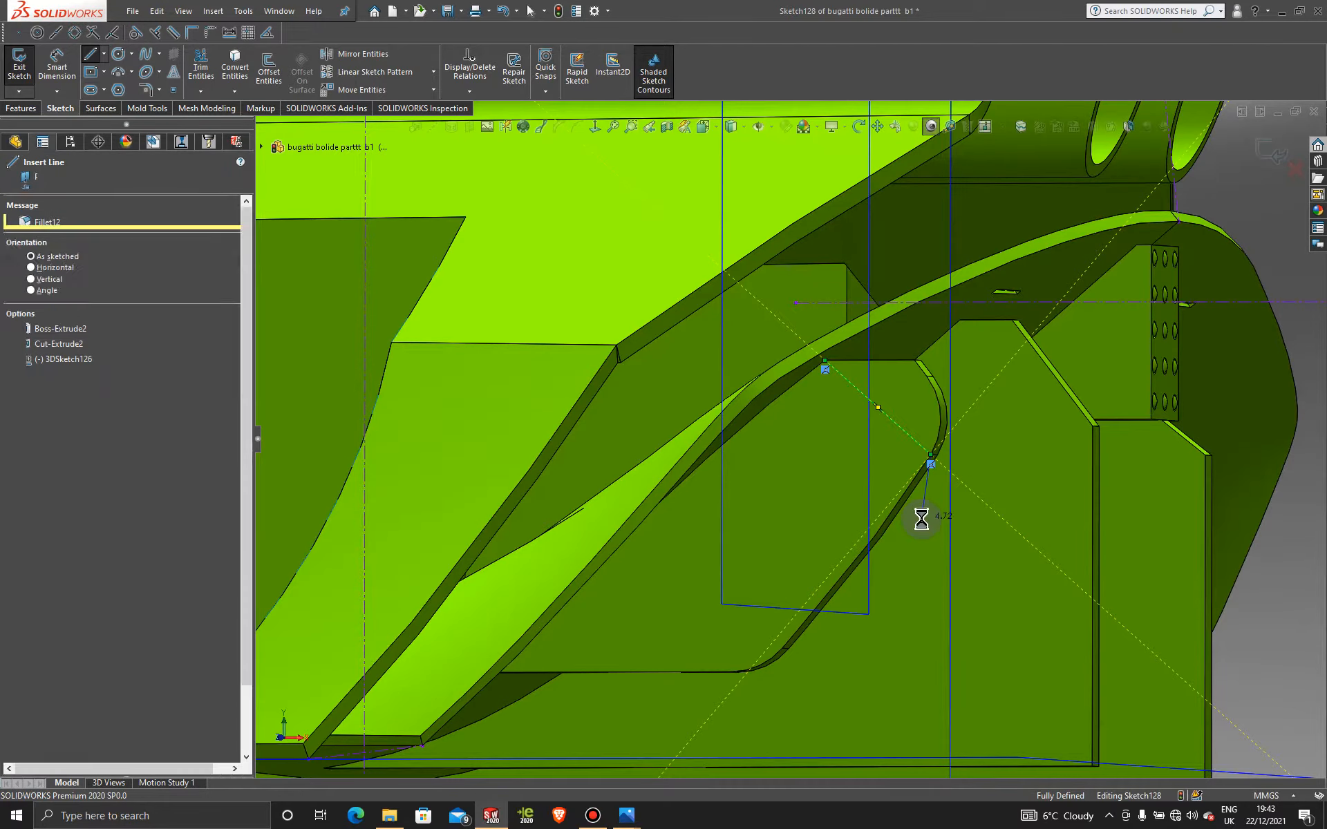
{"action": "scroll", "coordinate": [857, 506], "scroll_direction": "up", "scroll_amount": 5}
{"action": "mouse_move", "coordinate": [854, 505]}
{"action": "middle_mouse_down"}
{"action": "mouse_move", "coordinate": [874, 495]}
{"action": "mouse_move", "coordinate": [841, 518]}
{"action": "mouse_move", "coordinate": [835, 503]}
{"action": "middle_mouse_up"}
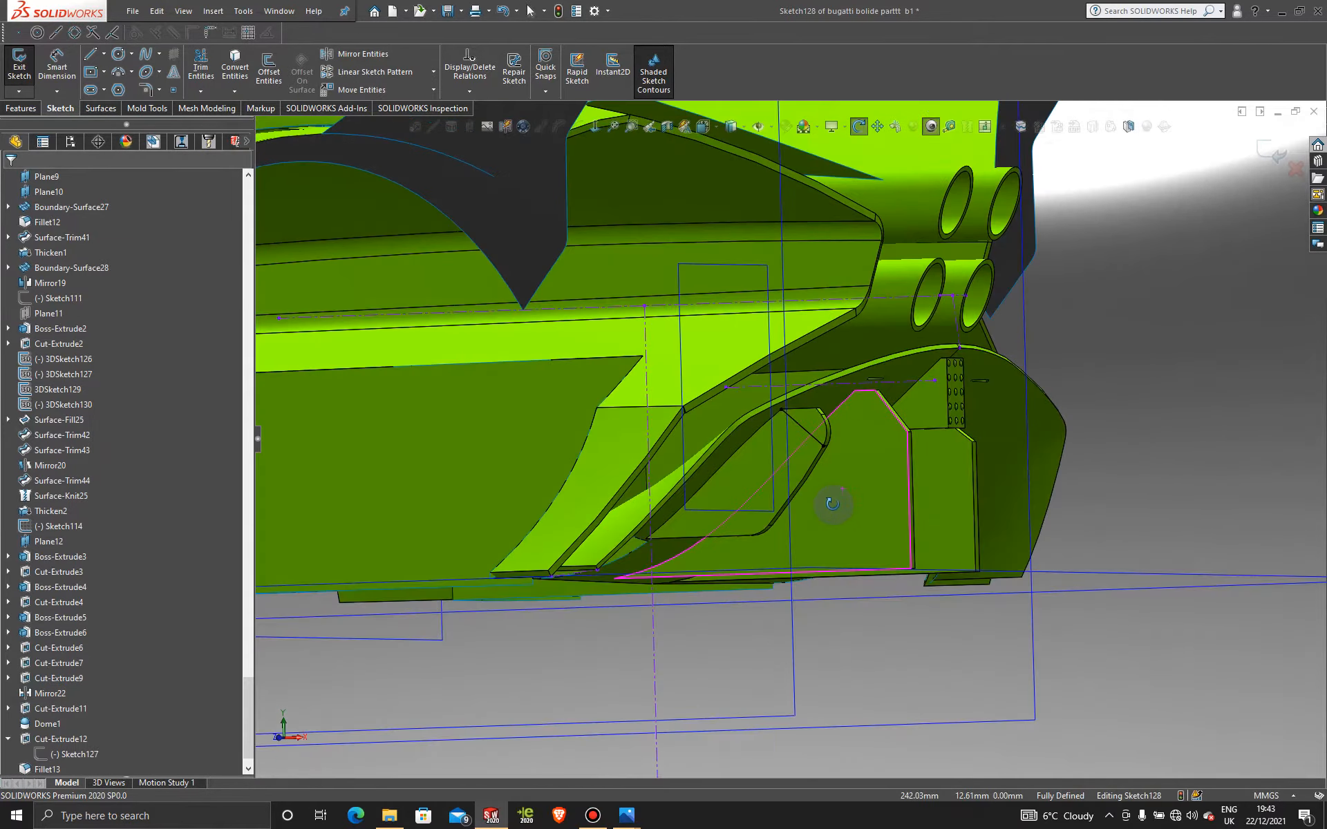
{"action": "scroll", "coordinate": [740, 474], "scroll_direction": "down", "scroll_amount": 5}
{"action": "mouse_move", "coordinate": [726, 517]}
{"action": "middle_mouse_down"}
{"action": "mouse_move", "coordinate": [712, 492]}
{"action": "mouse_move", "coordinate": [713, 509]}
{"action": "mouse_move", "coordinate": [723, 499]}
{"action": "middle_mouse_up"}
Step: Add lines around the fin's top corner to close the four-sided outline in Sketch128
{"action": "scroll", "coordinate": [775, 466], "scroll_direction": "down", "scroll_amount": 3}
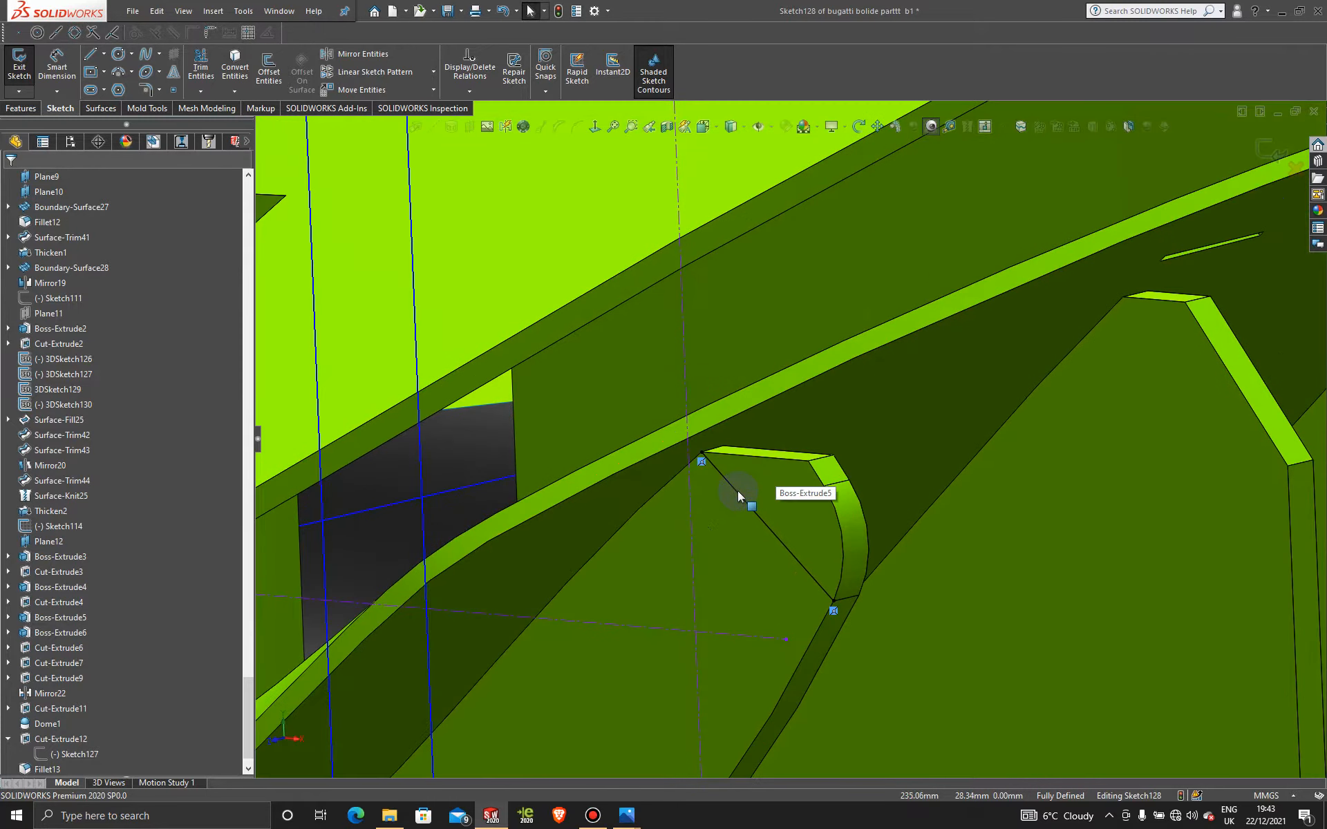
{"action": "left_click", "coordinate": [91, 55]}
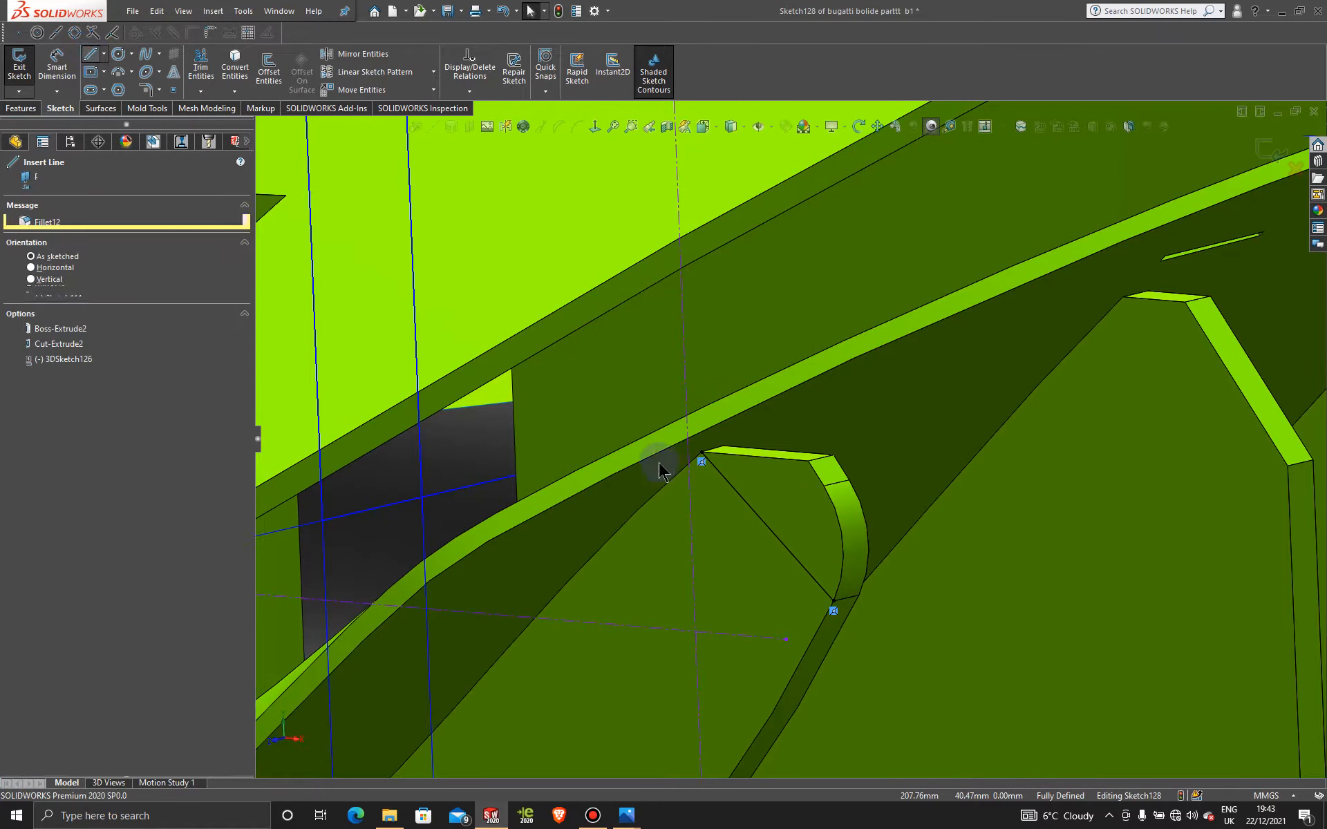
{"action": "left_click", "coordinate": [701, 452]}
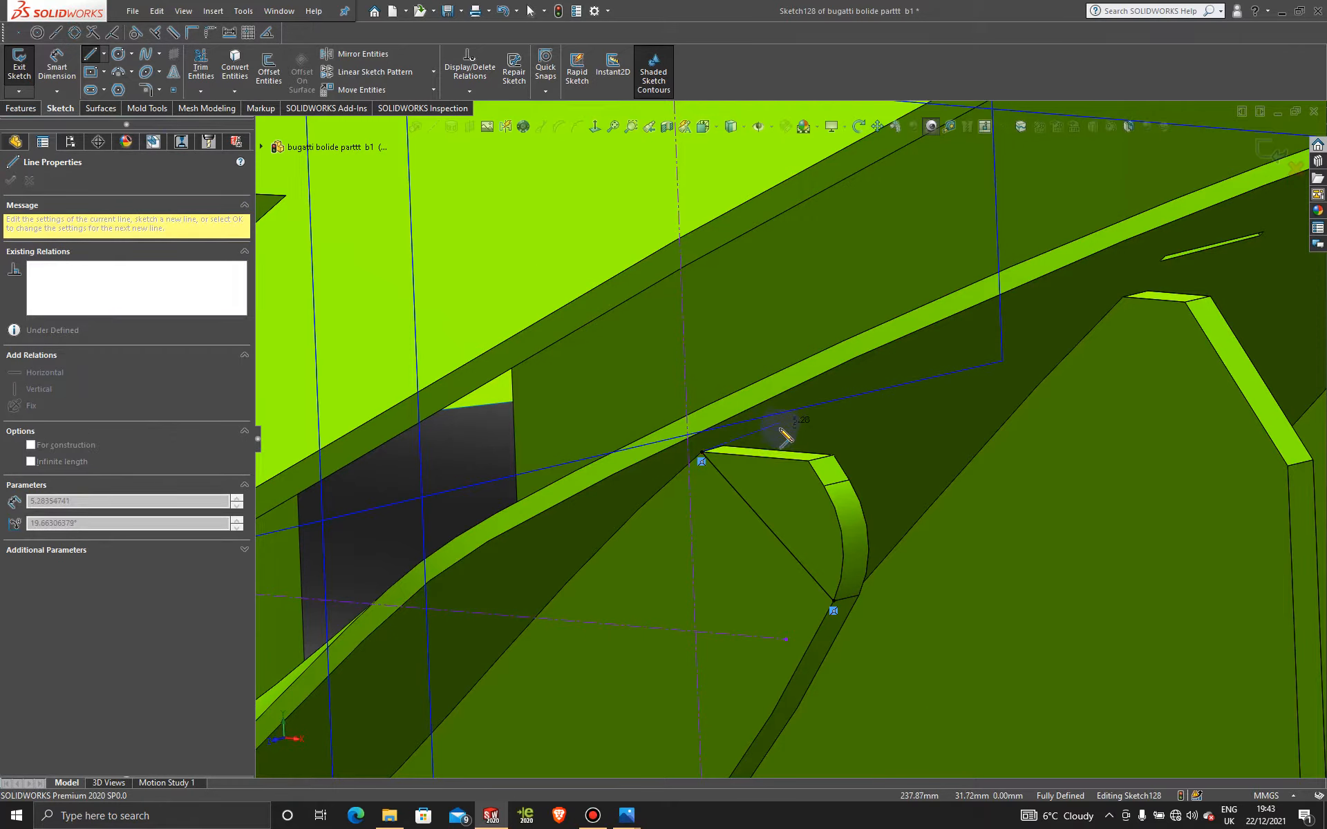
{"action": "left_click", "coordinate": [779, 429]}
{"action": "left_click", "coordinate": [945, 441]}
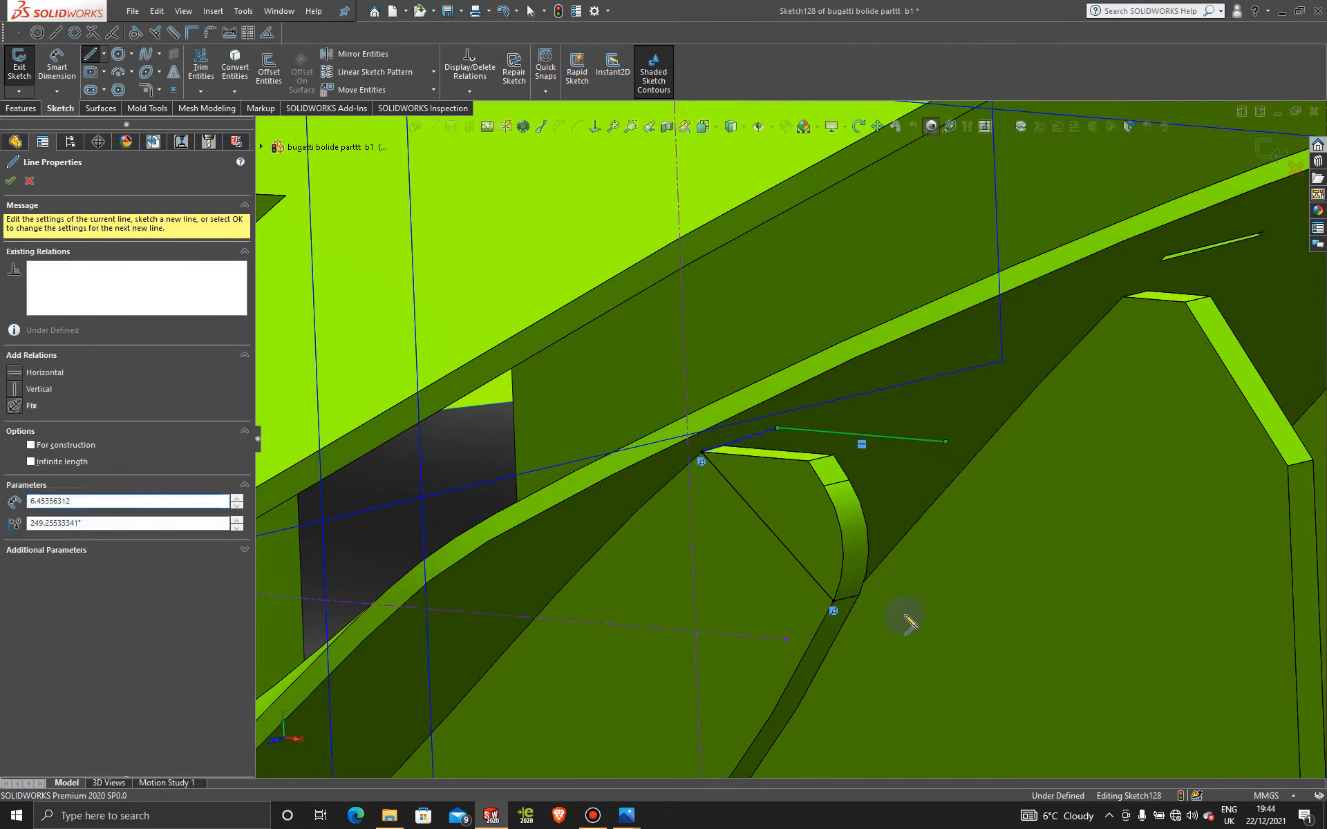
{"action": "left_click", "coordinate": [908, 640]}
{"action": "left_click", "coordinate": [833, 602]}
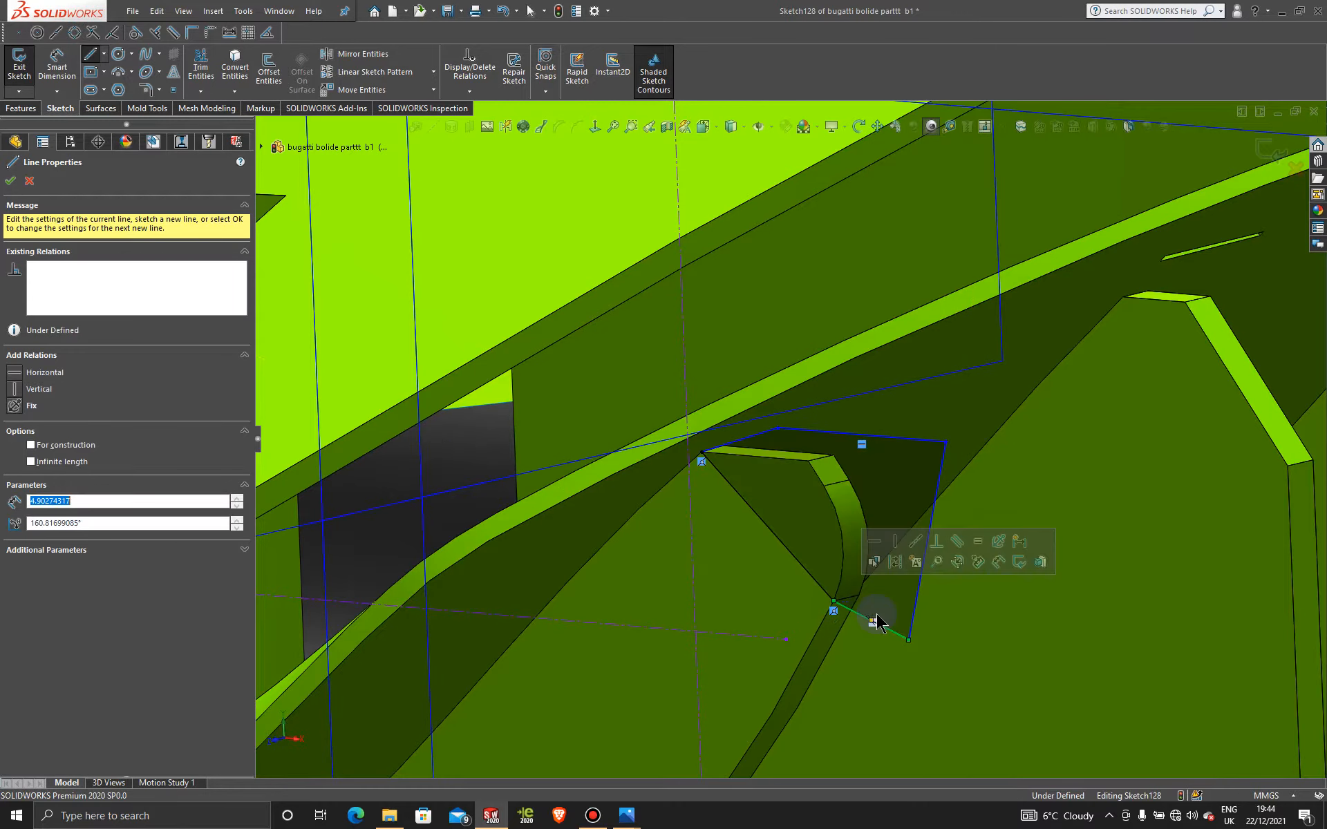
{"action": "key", "text": "BackSpace"}
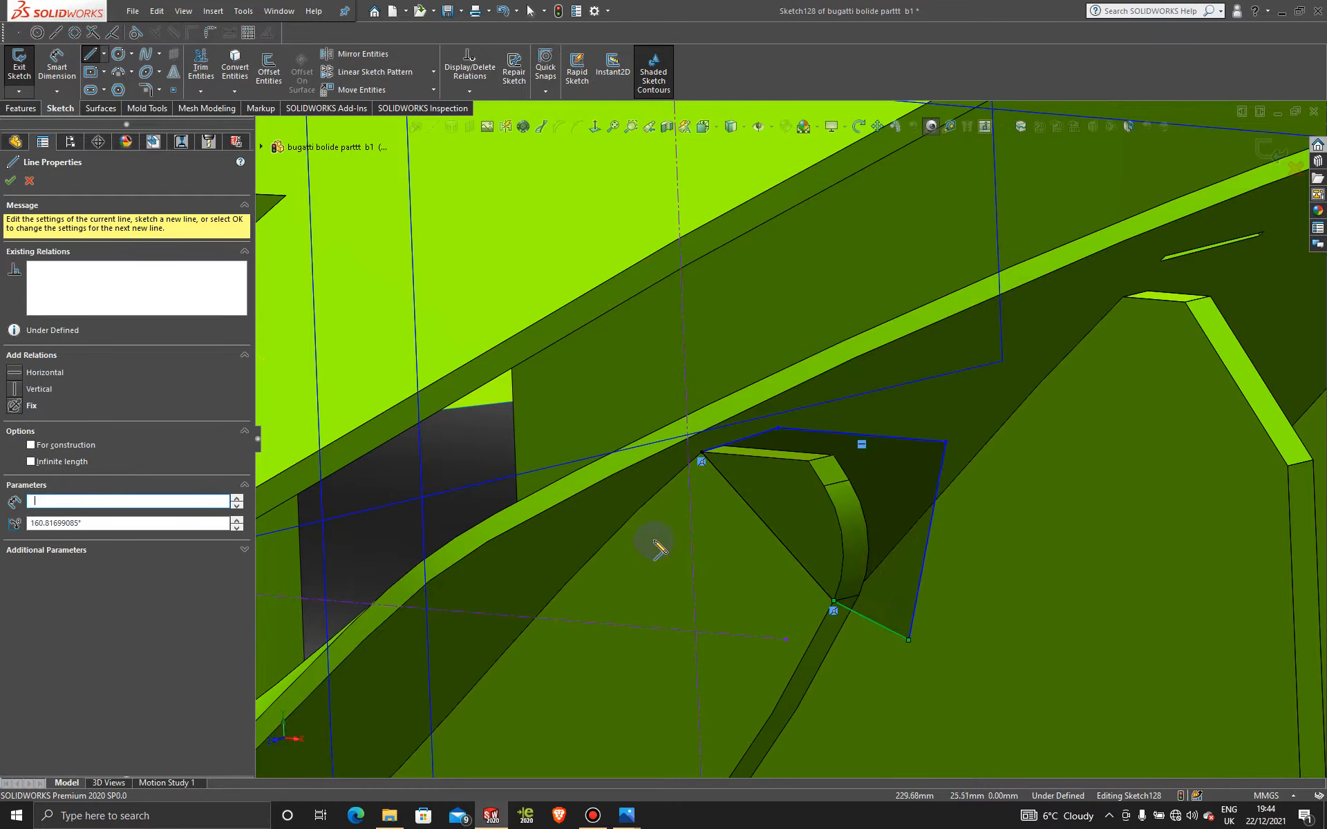
{"action": "left_click", "coordinate": [10, 181]}
Step: Return to the Front view and orbit to inspect the closed outline
{"action": "key", "text": "space"}
{"action": "scroll", "coordinate": [702, 492], "scroll_direction": "up", "scroll_amount": 10}
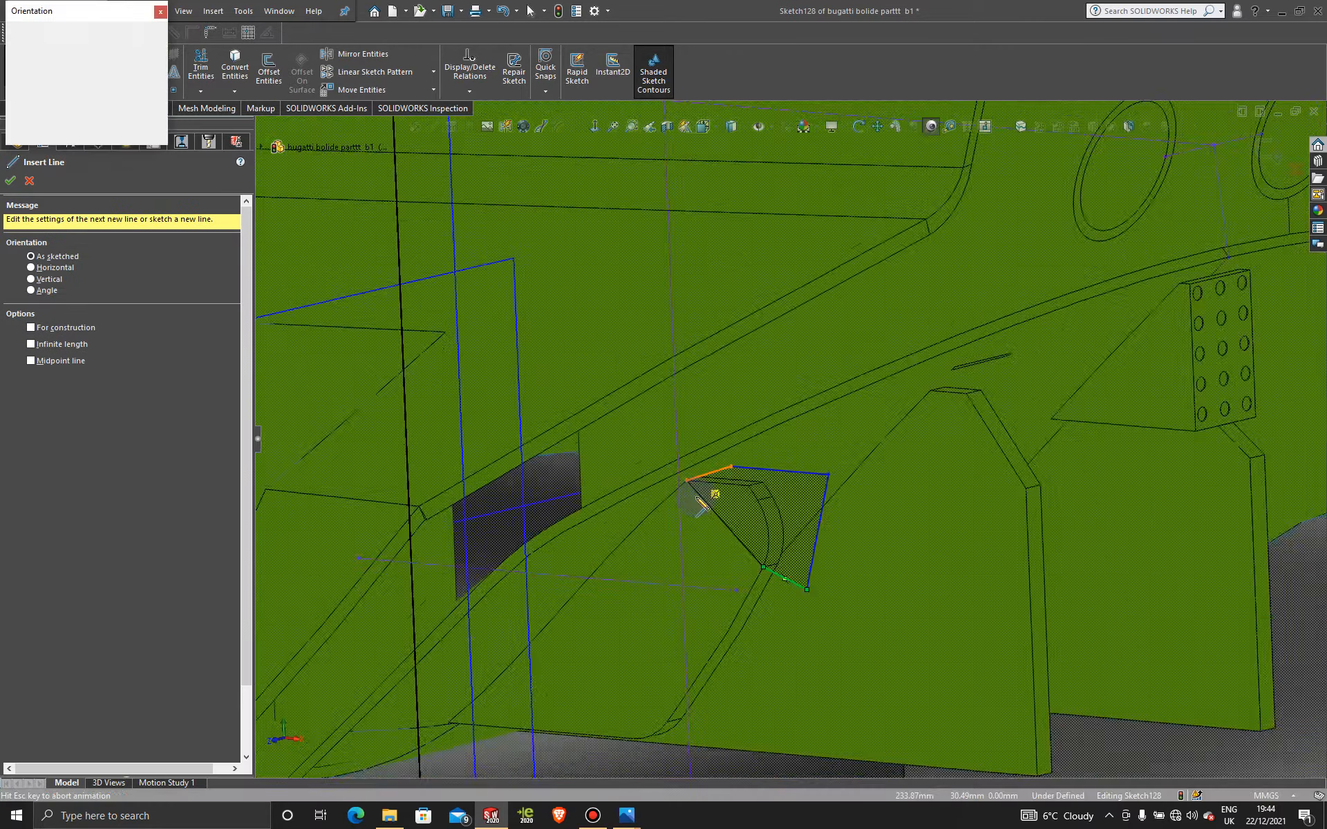
{"action": "left_click", "coordinate": [520, 545]}
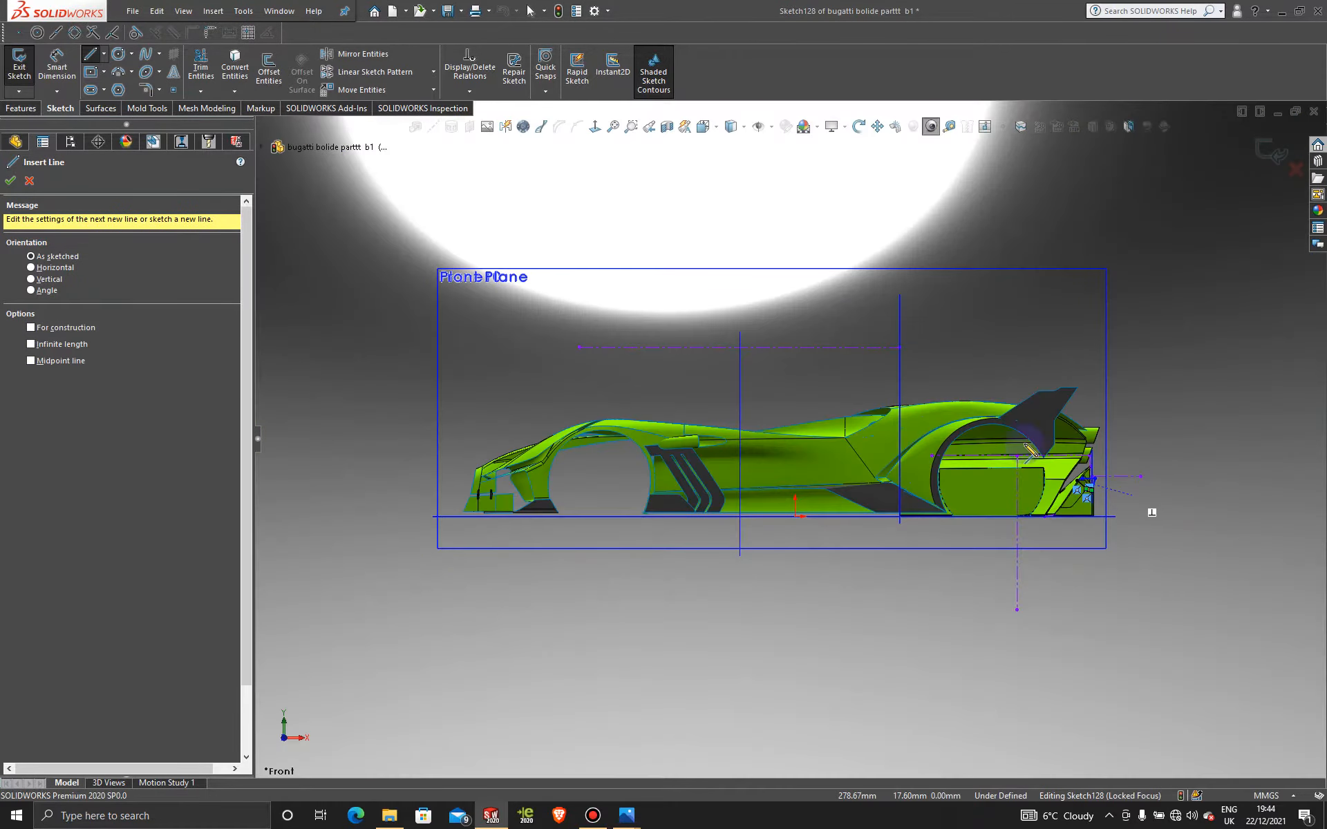
{"action": "scroll", "coordinate": [1086, 494], "scroll_direction": "down", "scroll_amount": 5}
{"action": "scroll", "coordinate": [1057, 489], "scroll_direction": "down", "scroll_amount": 7}
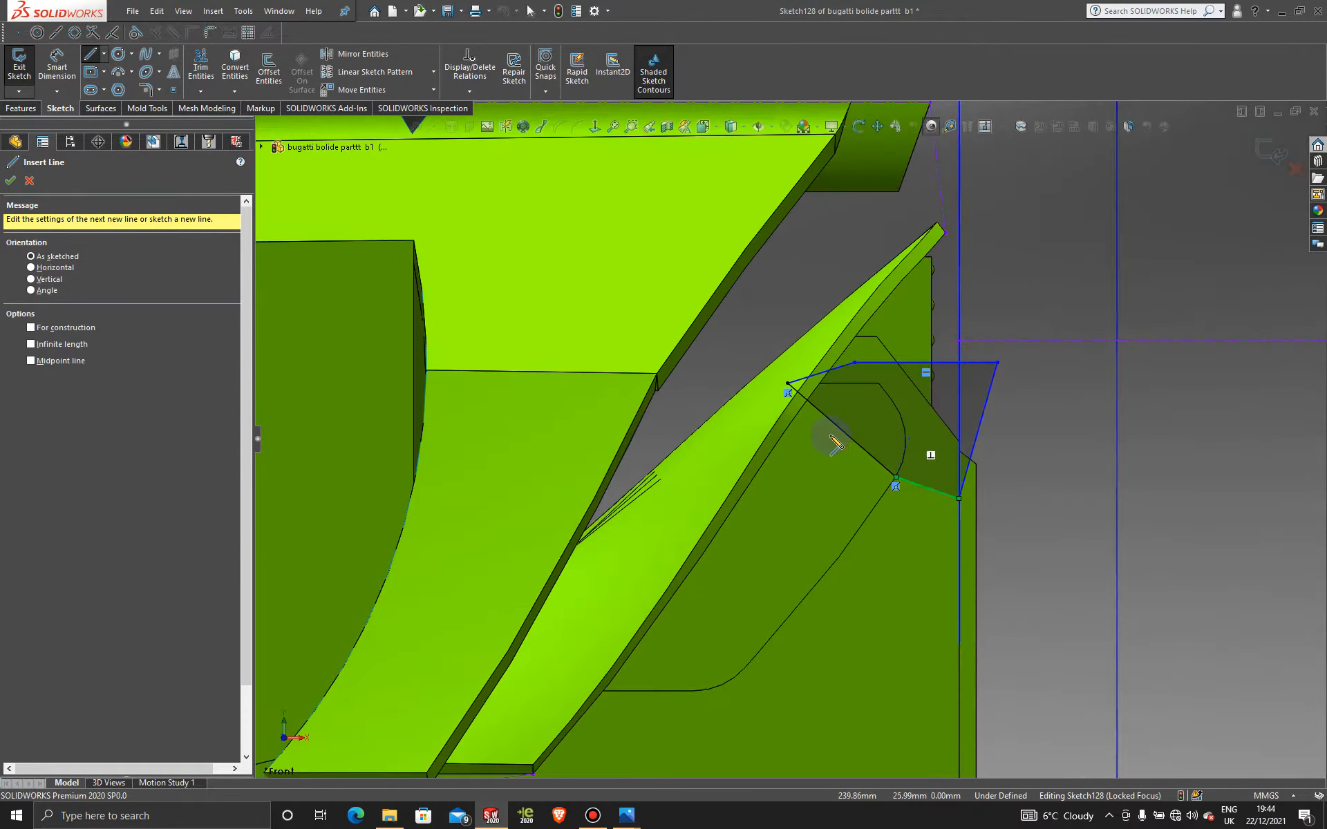
{"action": "middle_click_drag", "start_coordinate": [798, 418], "coordinate": [739, 430]}
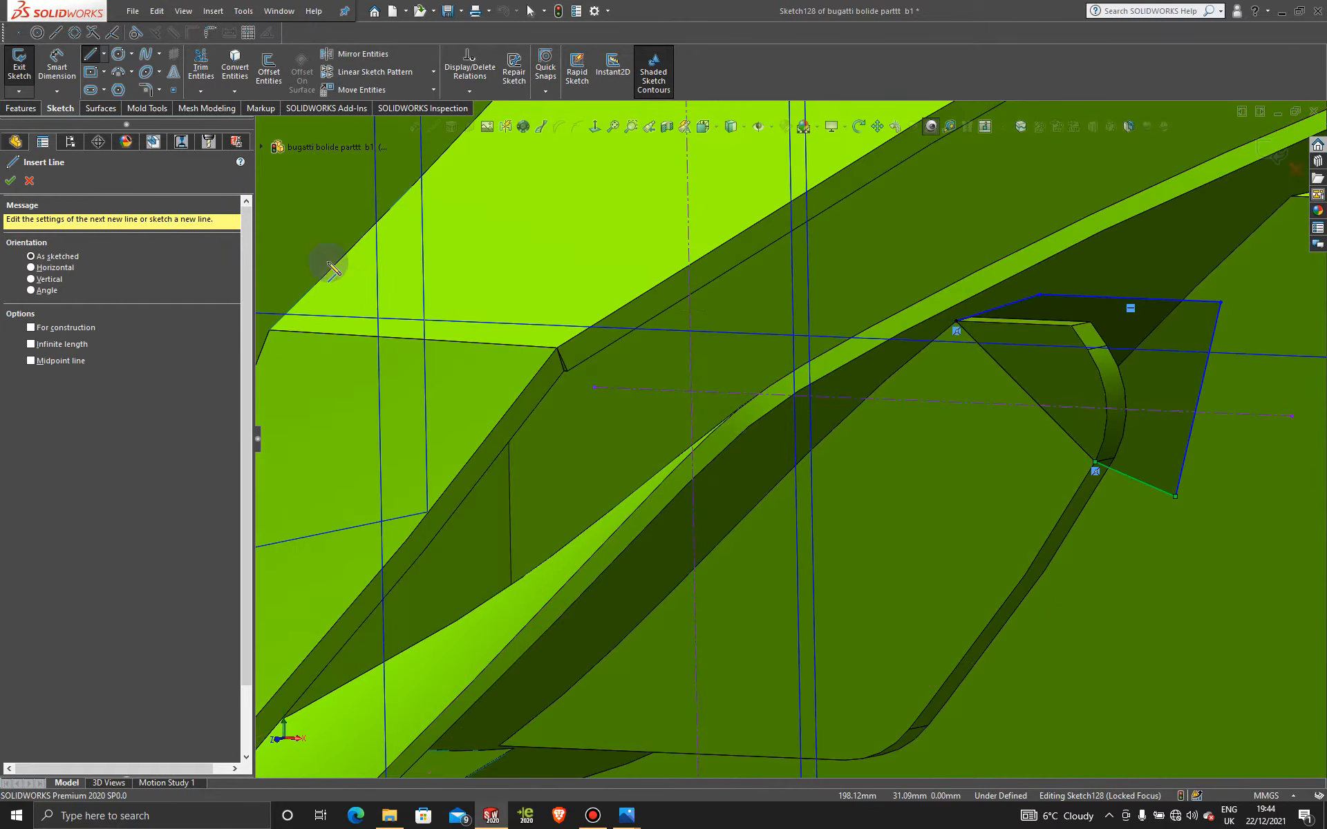
Step: Cut away the fin's top corner inside the outline as Cut-Extrude13
{"action": "left_click", "coordinate": [29, 109]}
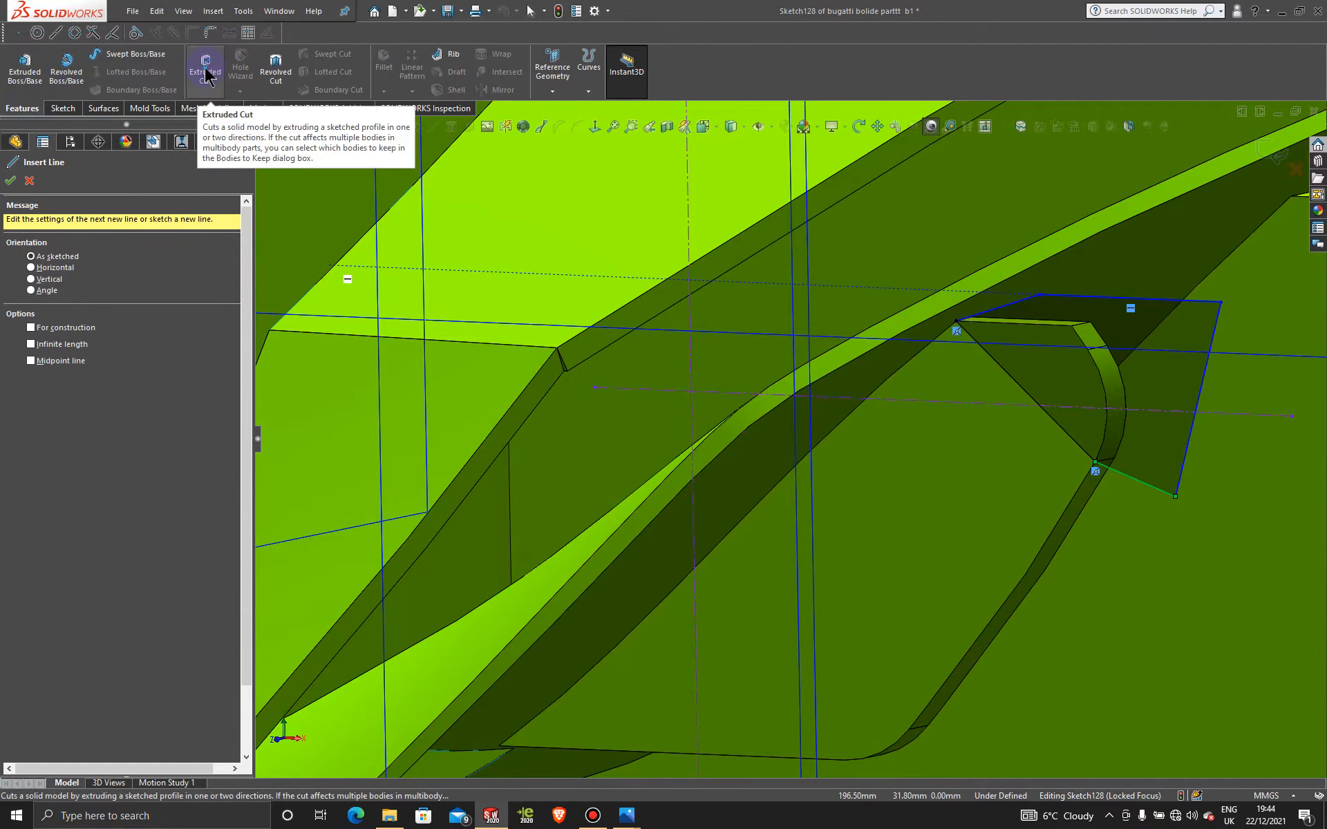
{"action": "left_click", "coordinate": [205, 67]}
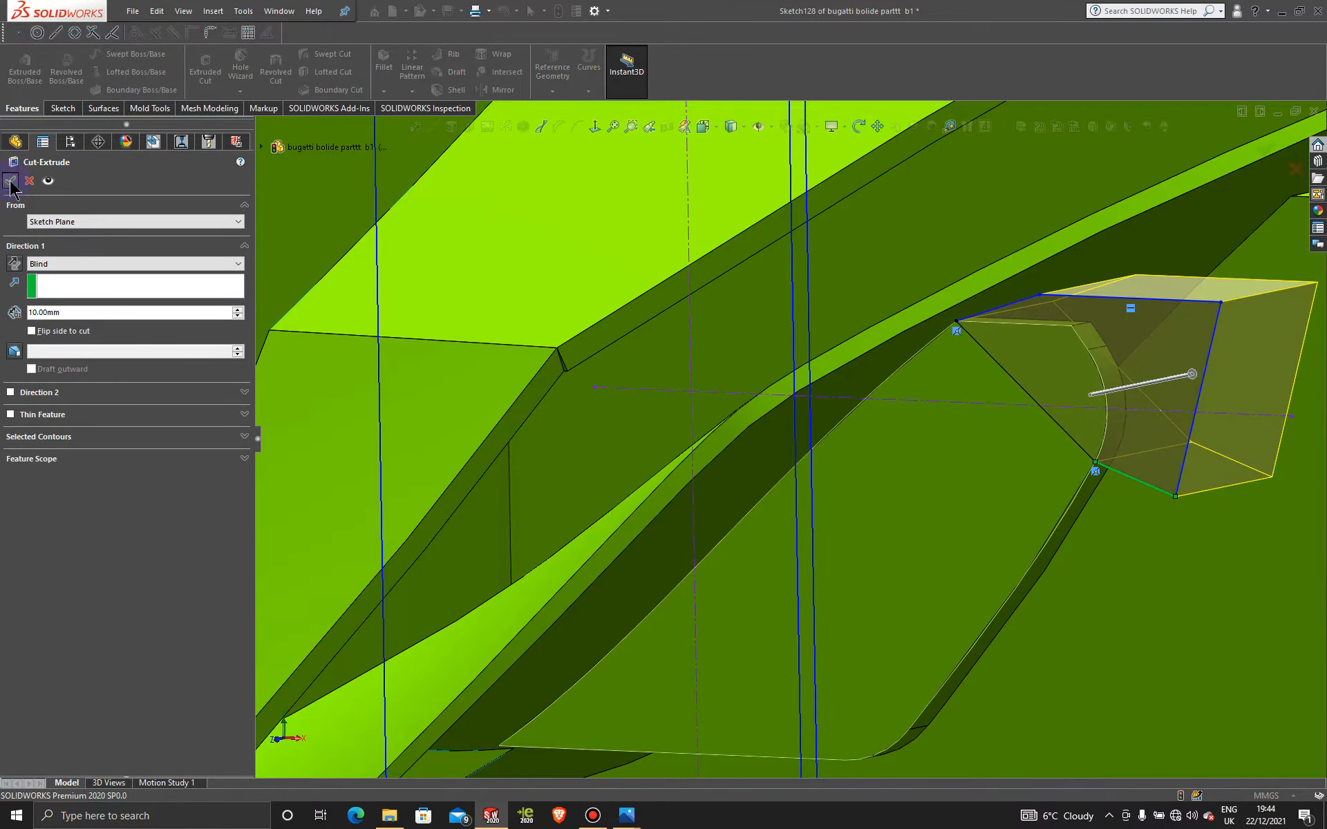
{"action": "scroll", "coordinate": [984, 419], "scroll_direction": "up", "scroll_amount": 1}
{"action": "scroll", "coordinate": [981, 413], "scroll_direction": "up", "scroll_amount": 5}
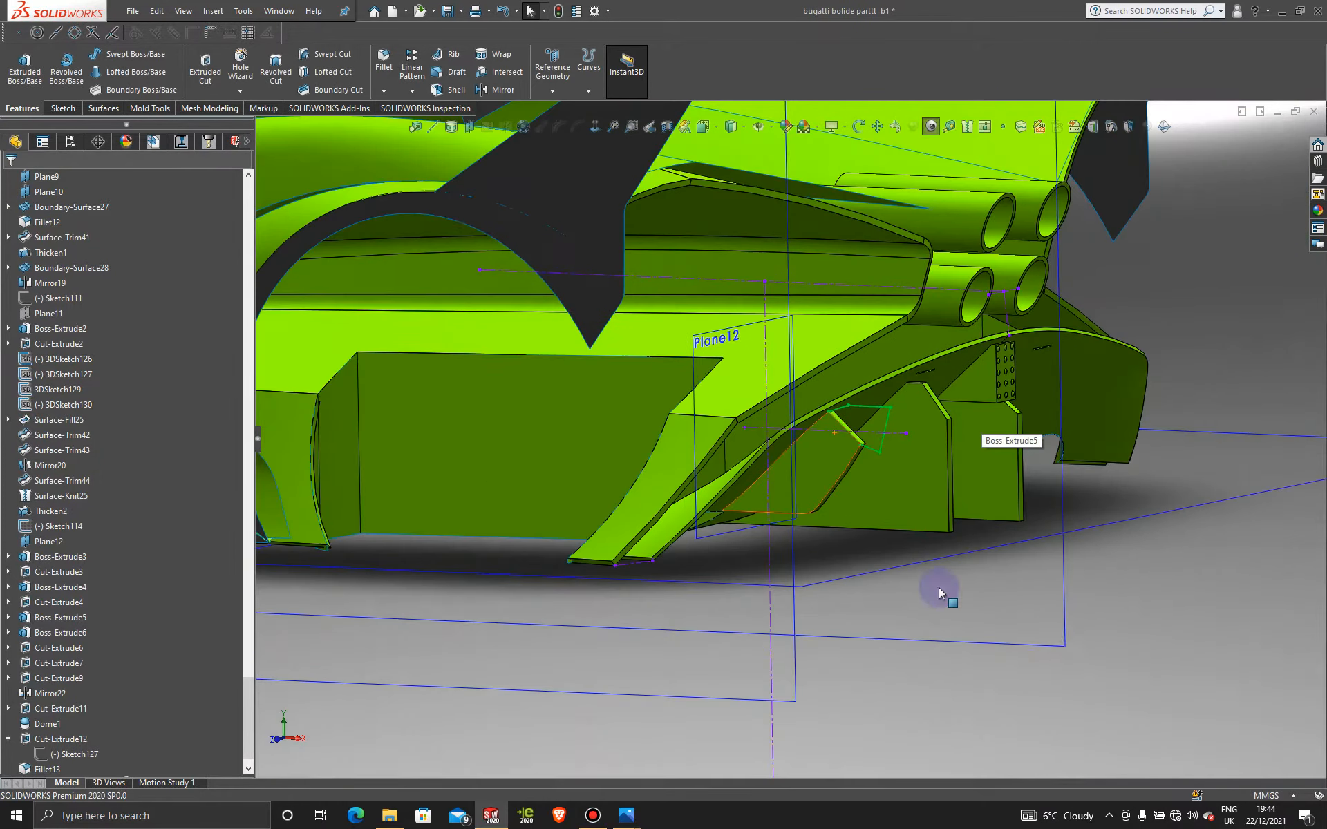
{"action": "scroll", "coordinate": [850, 446], "scroll_direction": "down", "scroll_amount": 5}
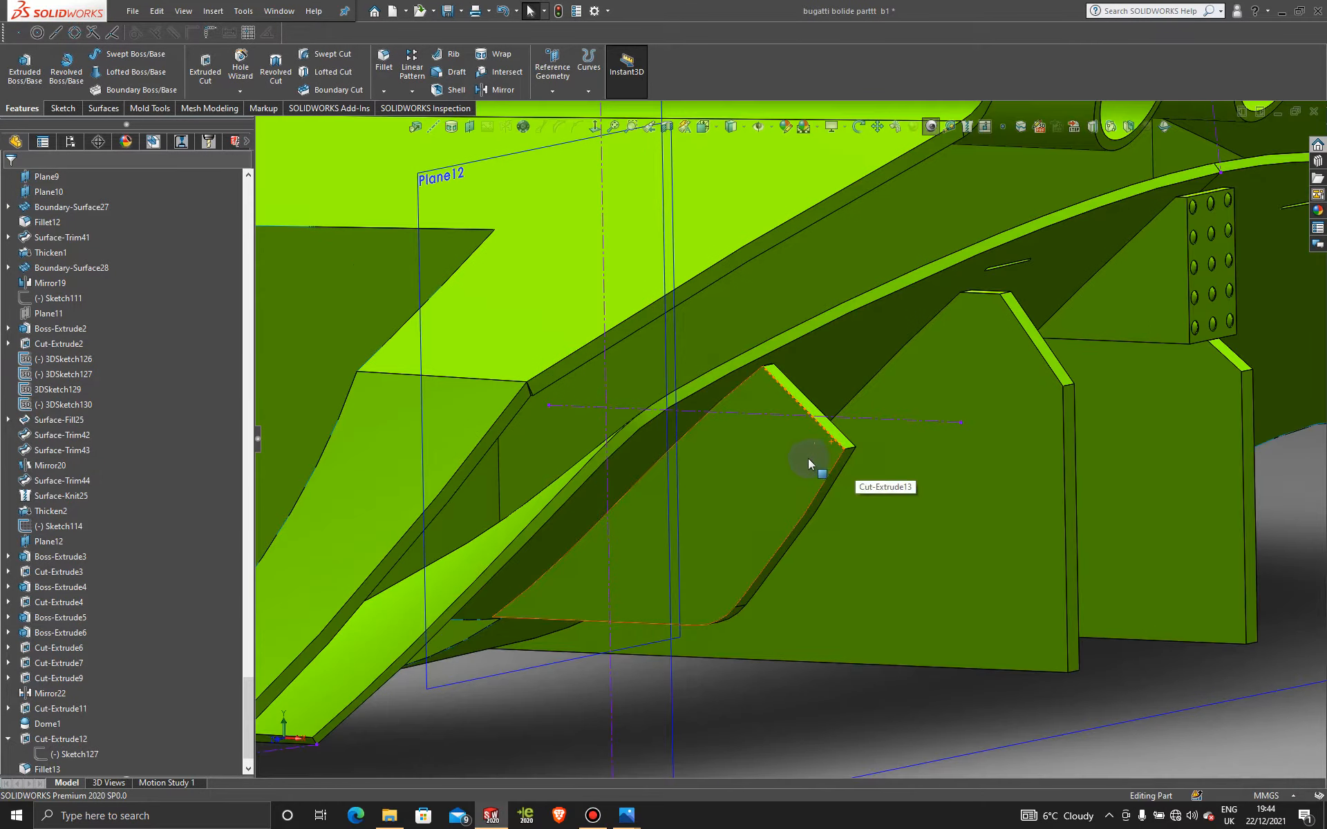
{"action": "scroll", "coordinate": [859, 460], "scroll_direction": "down", "scroll_amount": 4}
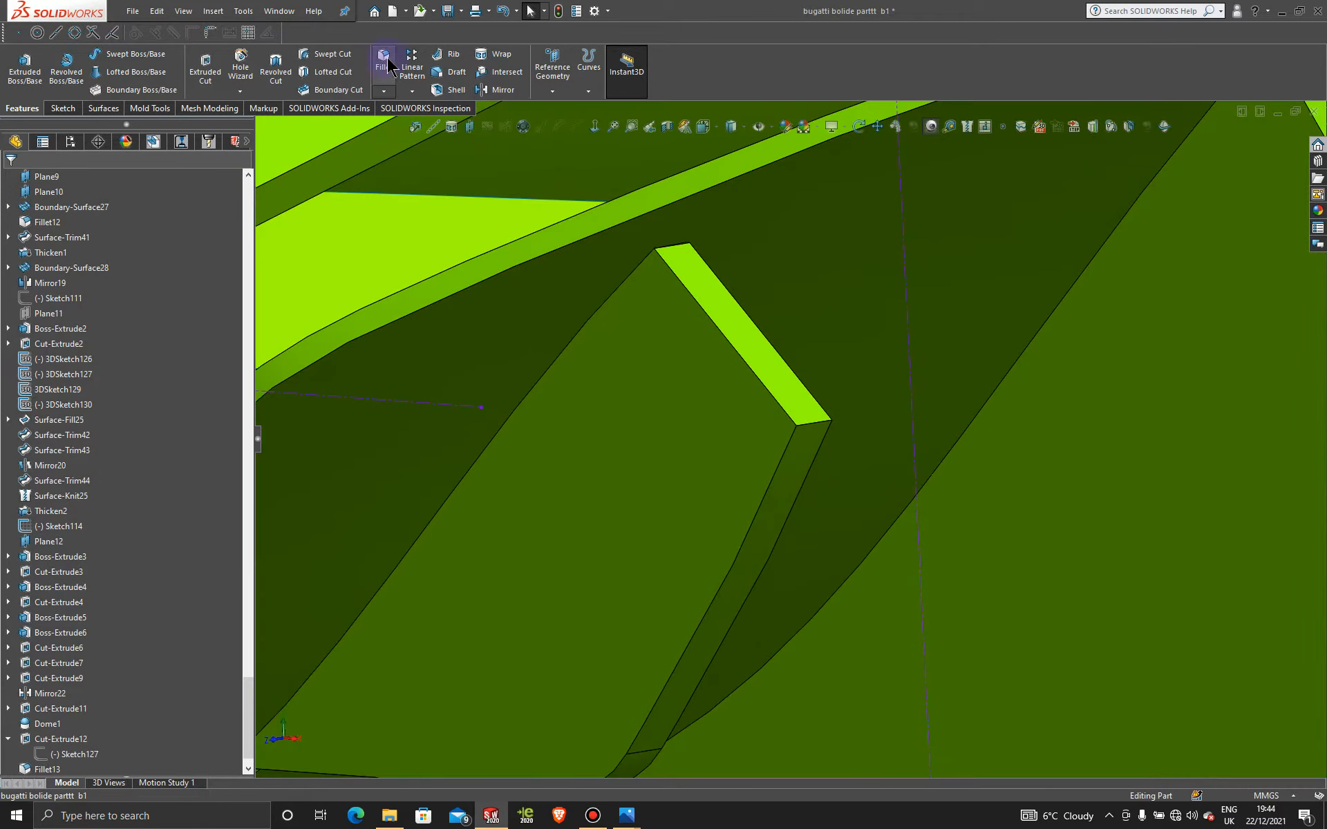
Step: Round the freshly cut edge with a 5 mm fillet
{"action": "left_click", "coordinate": [815, 434]}
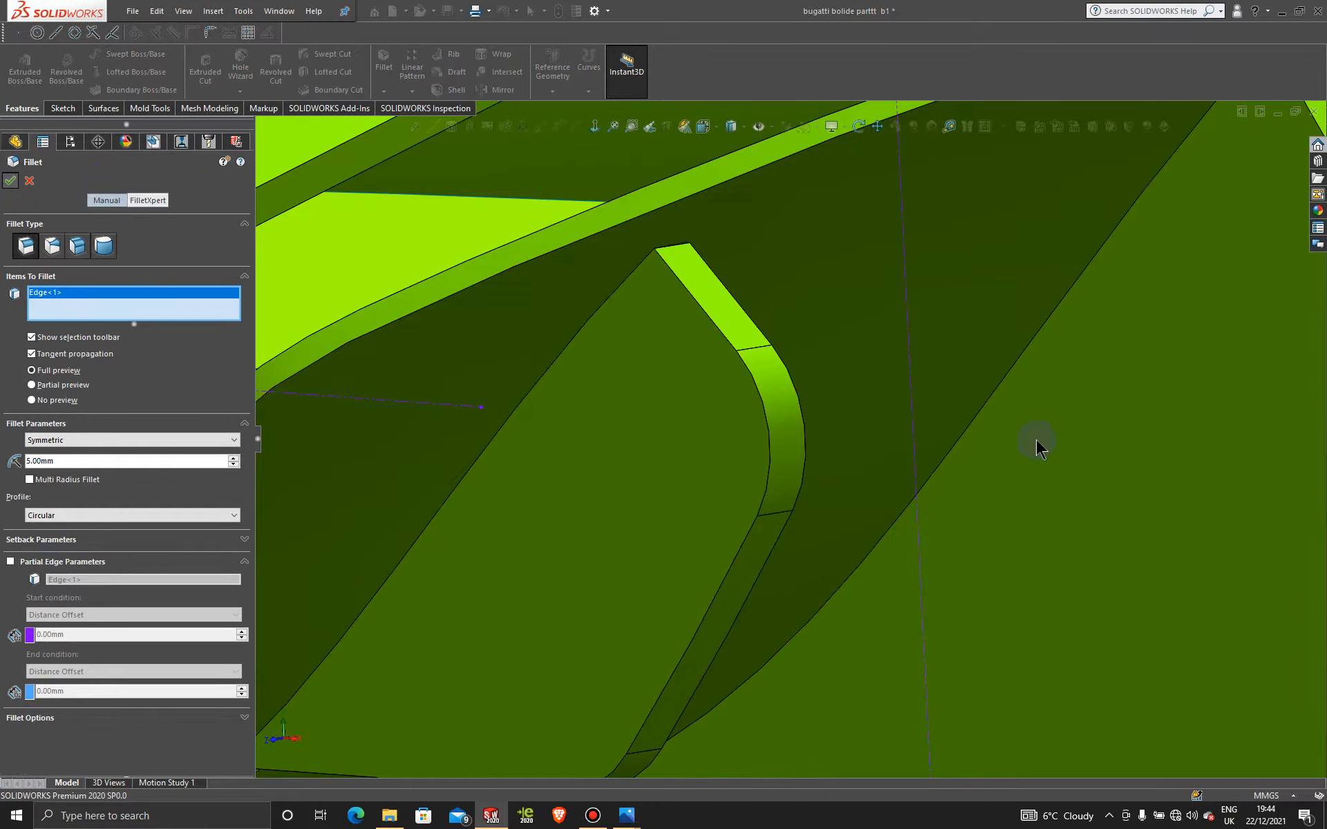
{"action": "scroll", "coordinate": [880, 417], "scroll_direction": "down", "scroll_amount": 5}
{"action": "middle_click_drag", "start_coordinate": [843, 413], "coordinate": [804, 404]}
{"action": "scroll", "coordinate": [843, 475], "scroll_direction": "up", "scroll_amount": 5}
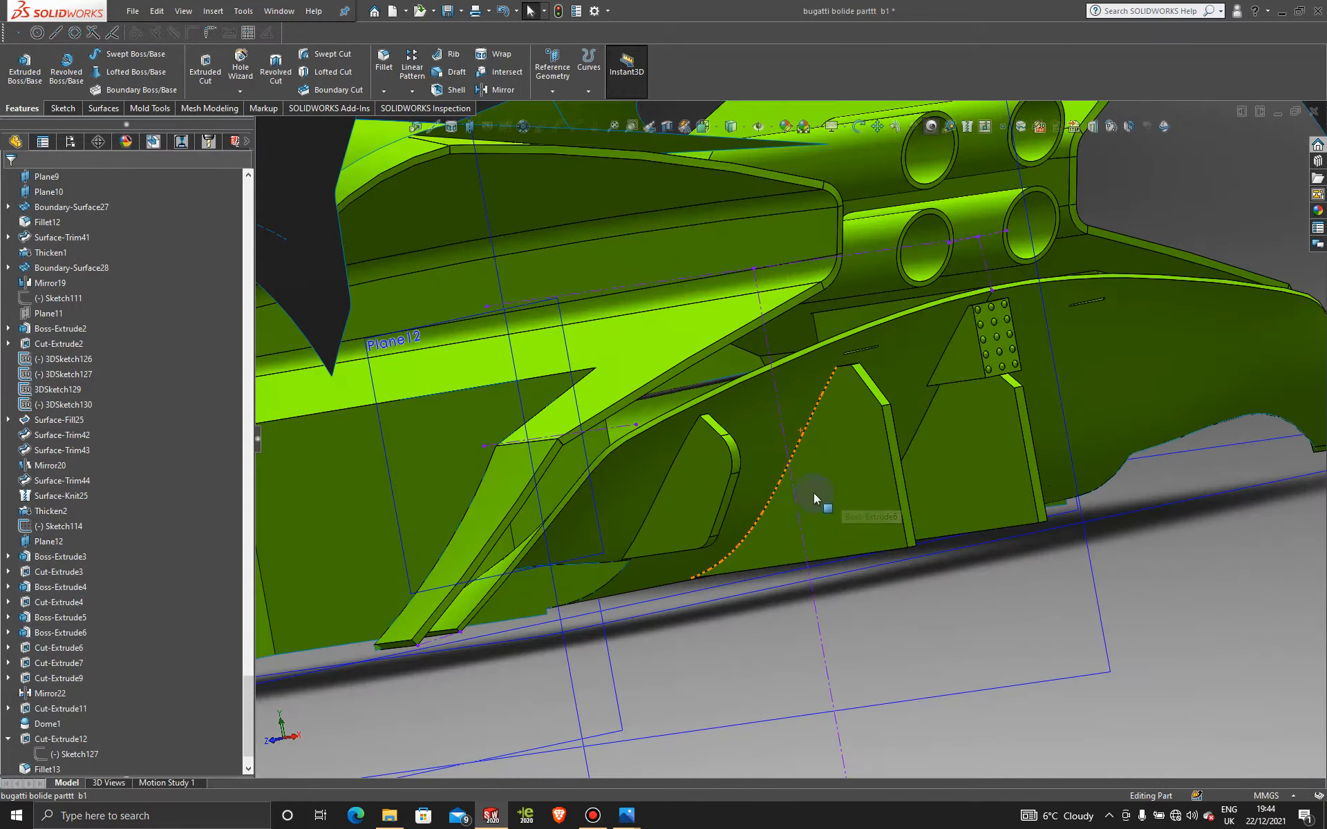
{"action": "scroll", "coordinate": [850, 462], "scroll_direction": "up", "scroll_amount": 1}
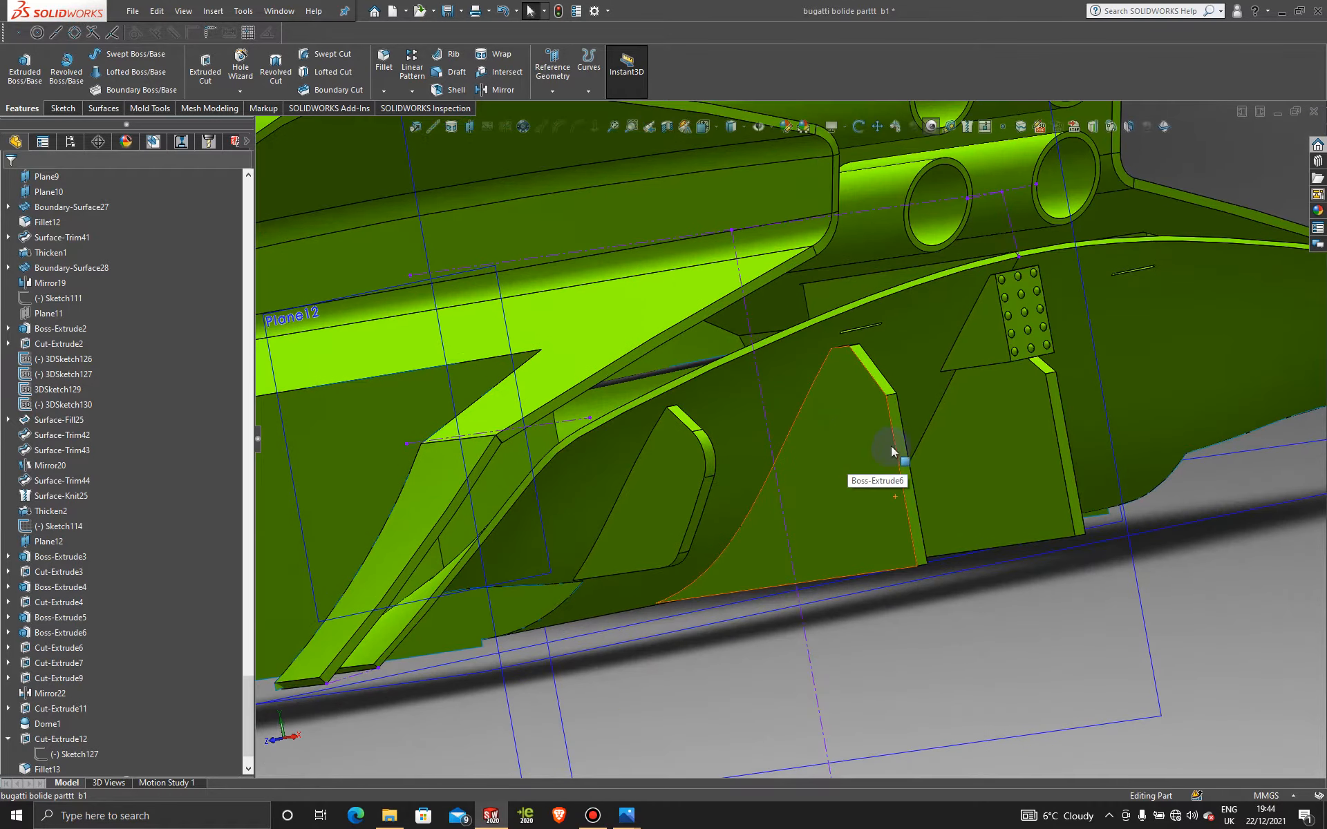
{"action": "middle_click_drag", "start_coordinate": [814, 533], "coordinate": [849, 518]}
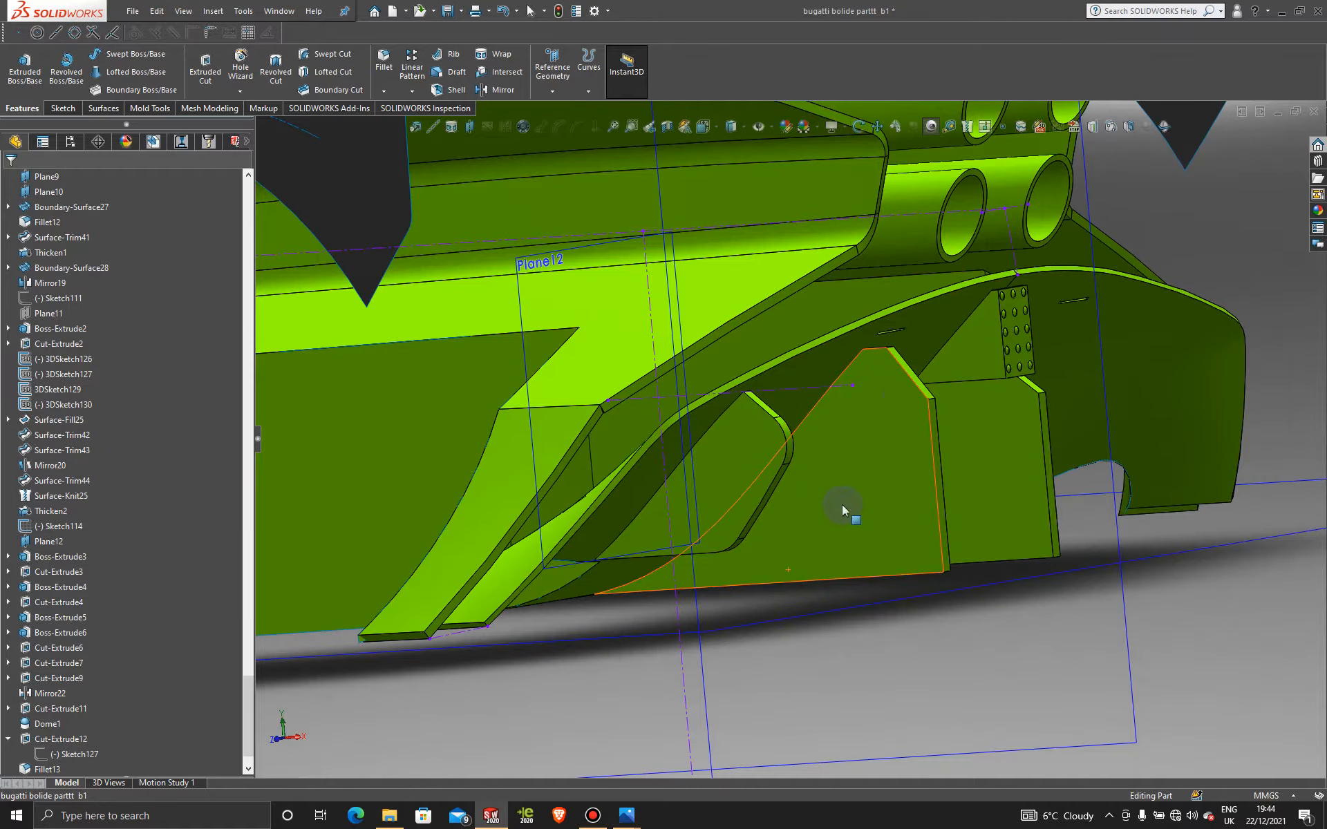
{"action": "scroll", "coordinate": [903, 397], "scroll_direction": "up", "scroll_amount": 2}
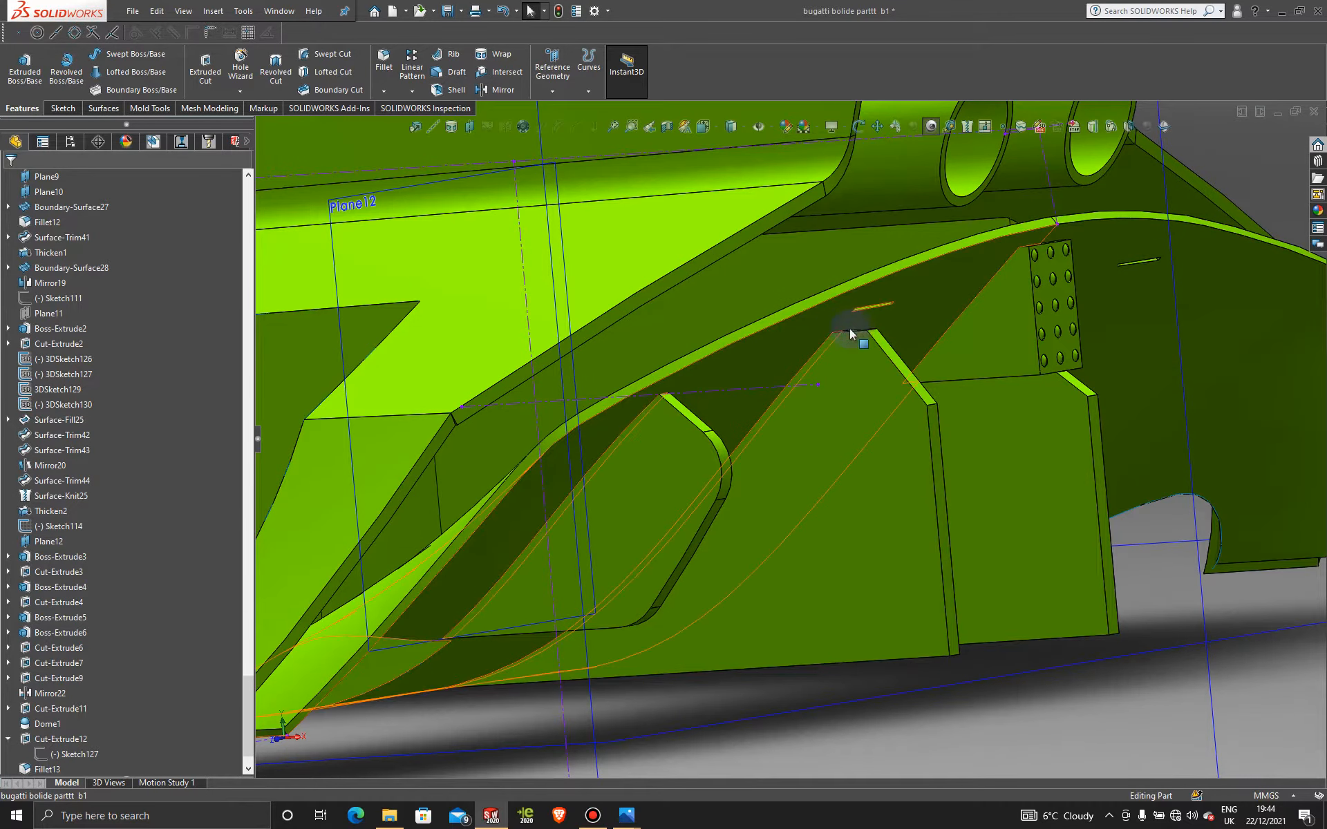
{"action": "left_click", "coordinate": [847, 437]}
Step: Start a new sketch, Sketch129, on the next fin's face, viewed from the Front
{"action": "left_click", "coordinate": [910, 396]}
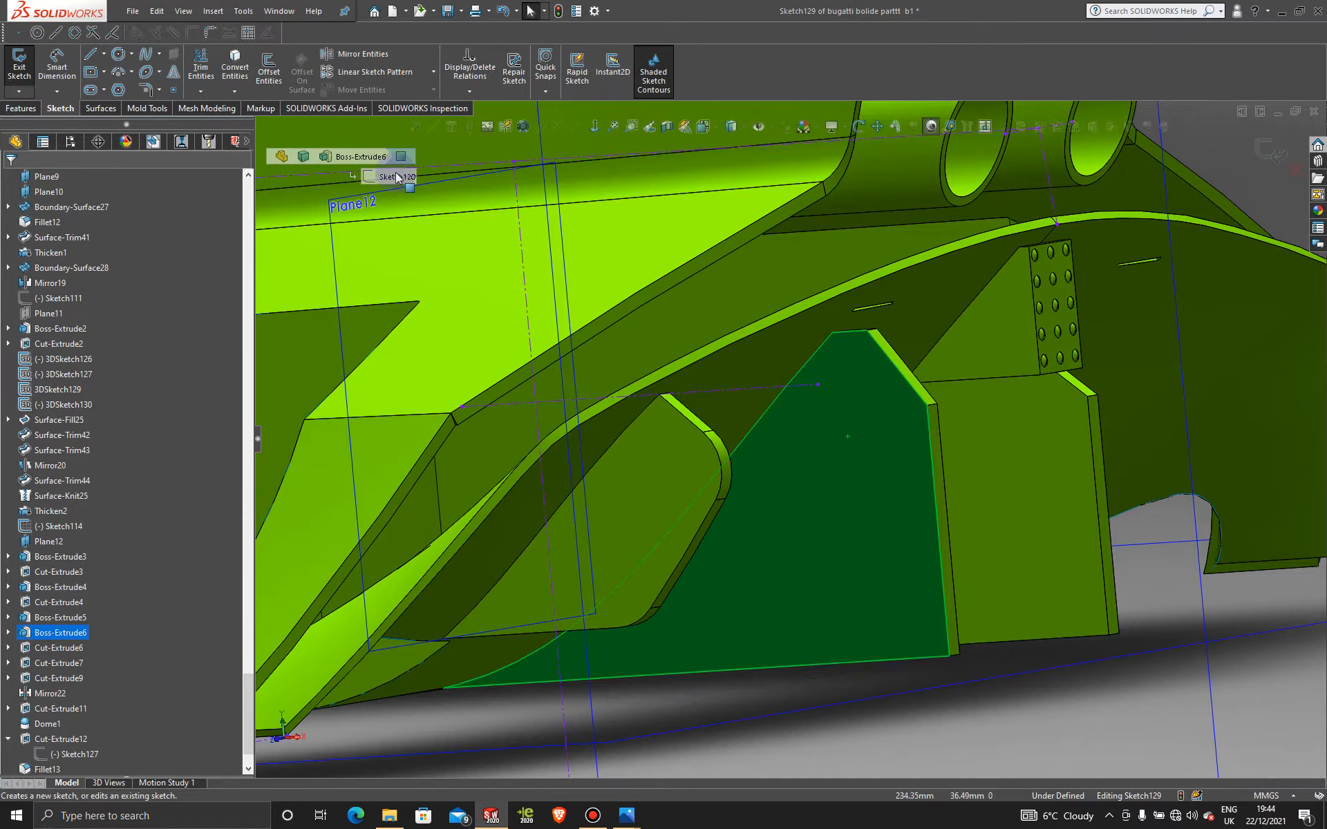
{"action": "key", "text": "space"}
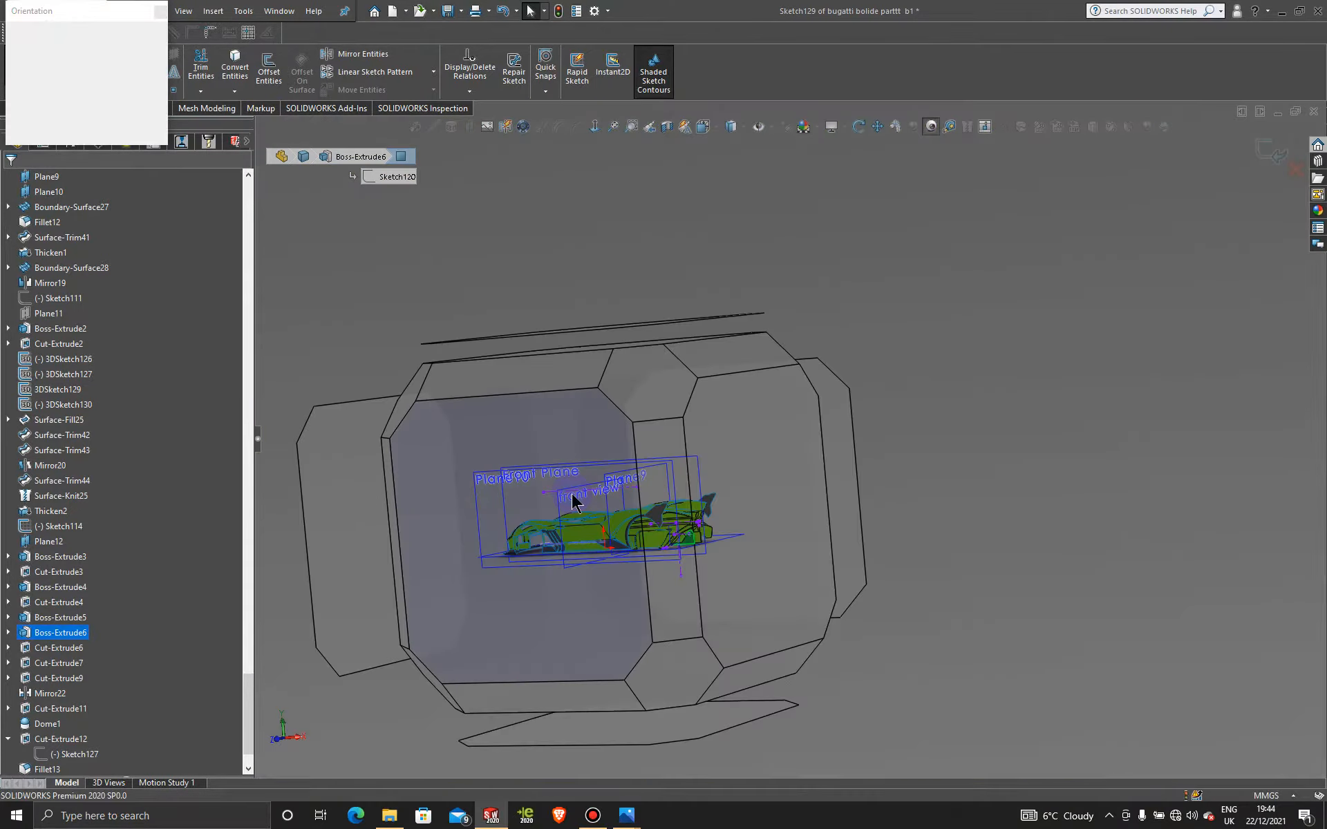
{"action": "left_click", "coordinate": [572, 495]}
{"action": "scroll", "coordinate": [791, 467], "scroll_direction": "down", "scroll_amount": 10}
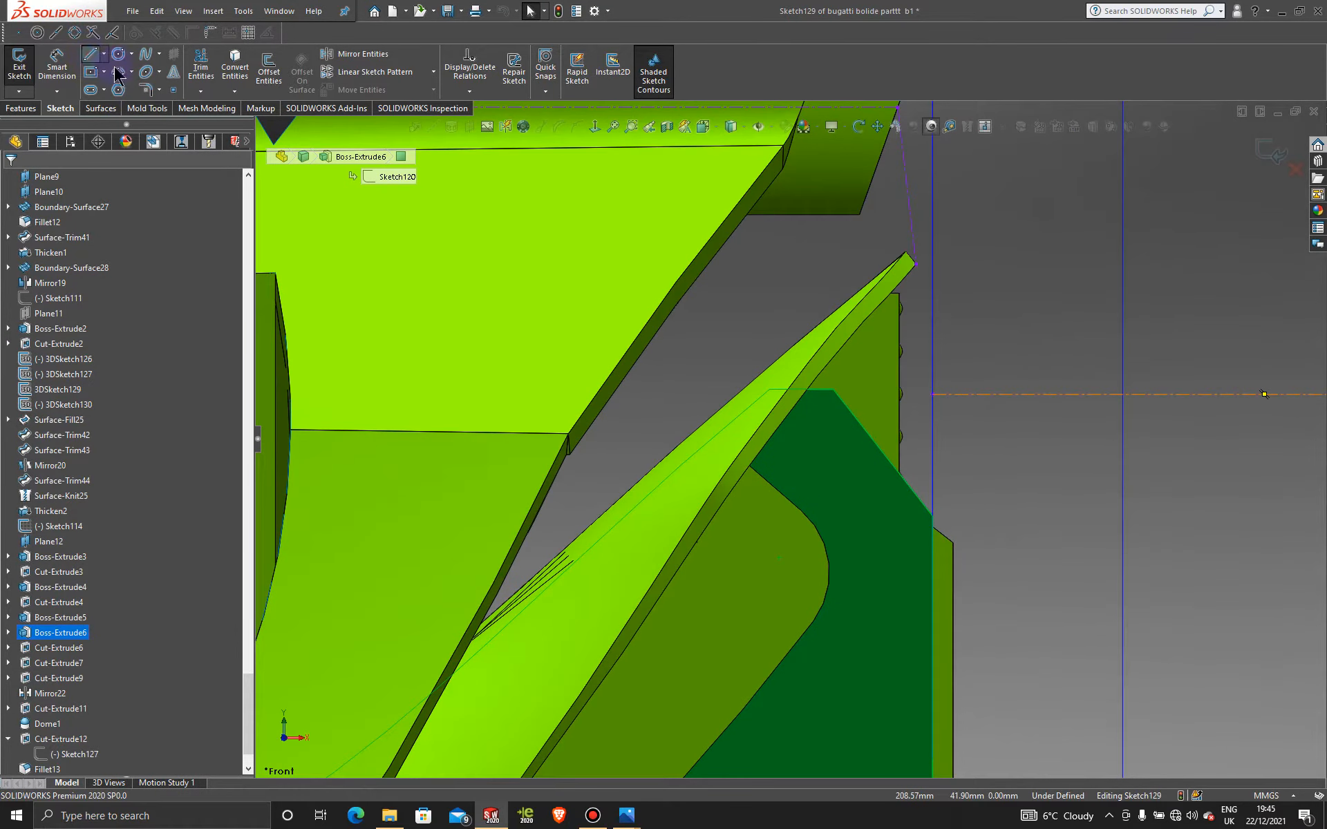
{"action": "scroll", "coordinate": [832, 432], "scroll_direction": "up", "scroll_amount": 3}
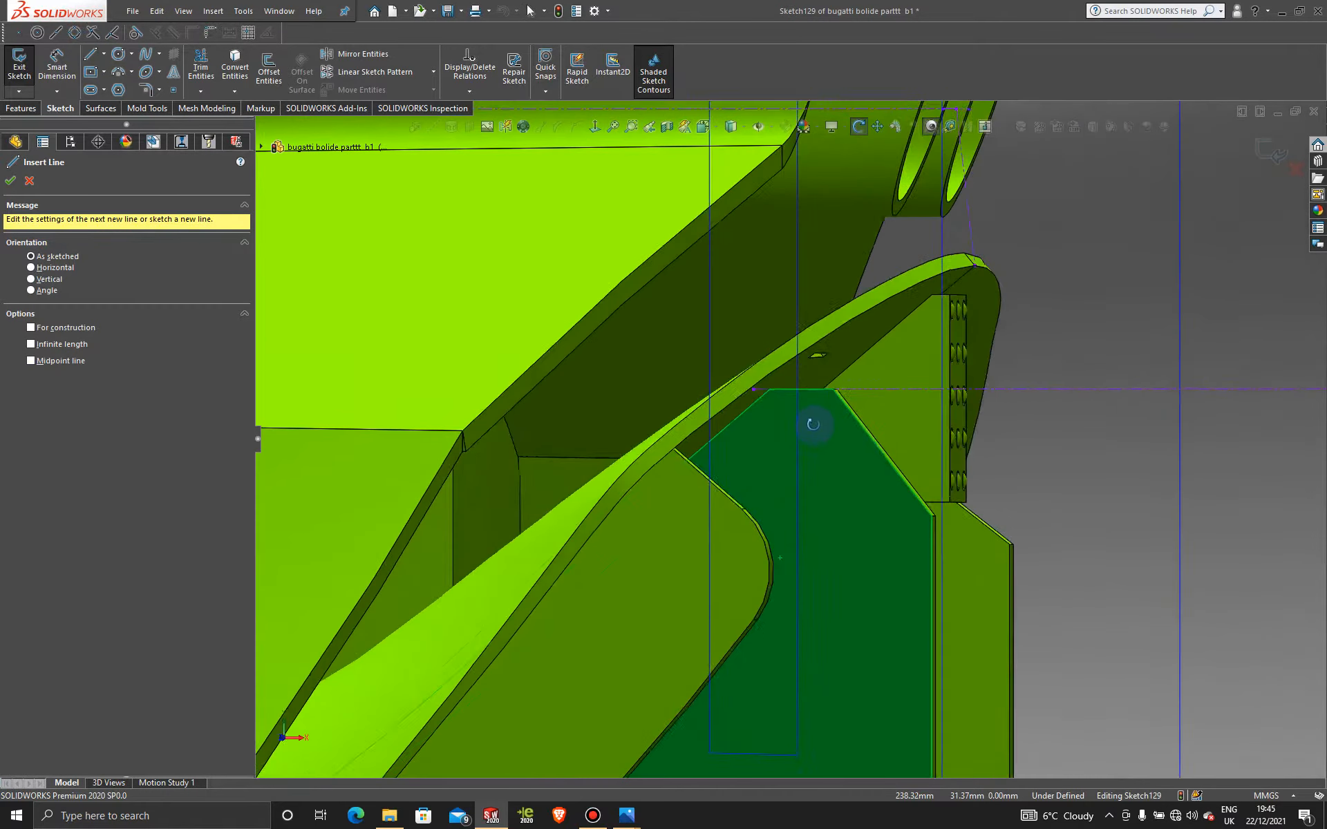
Step: Draw the first line from the fin's top edge to its side edge
{"action": "left_click", "coordinate": [770, 389]}
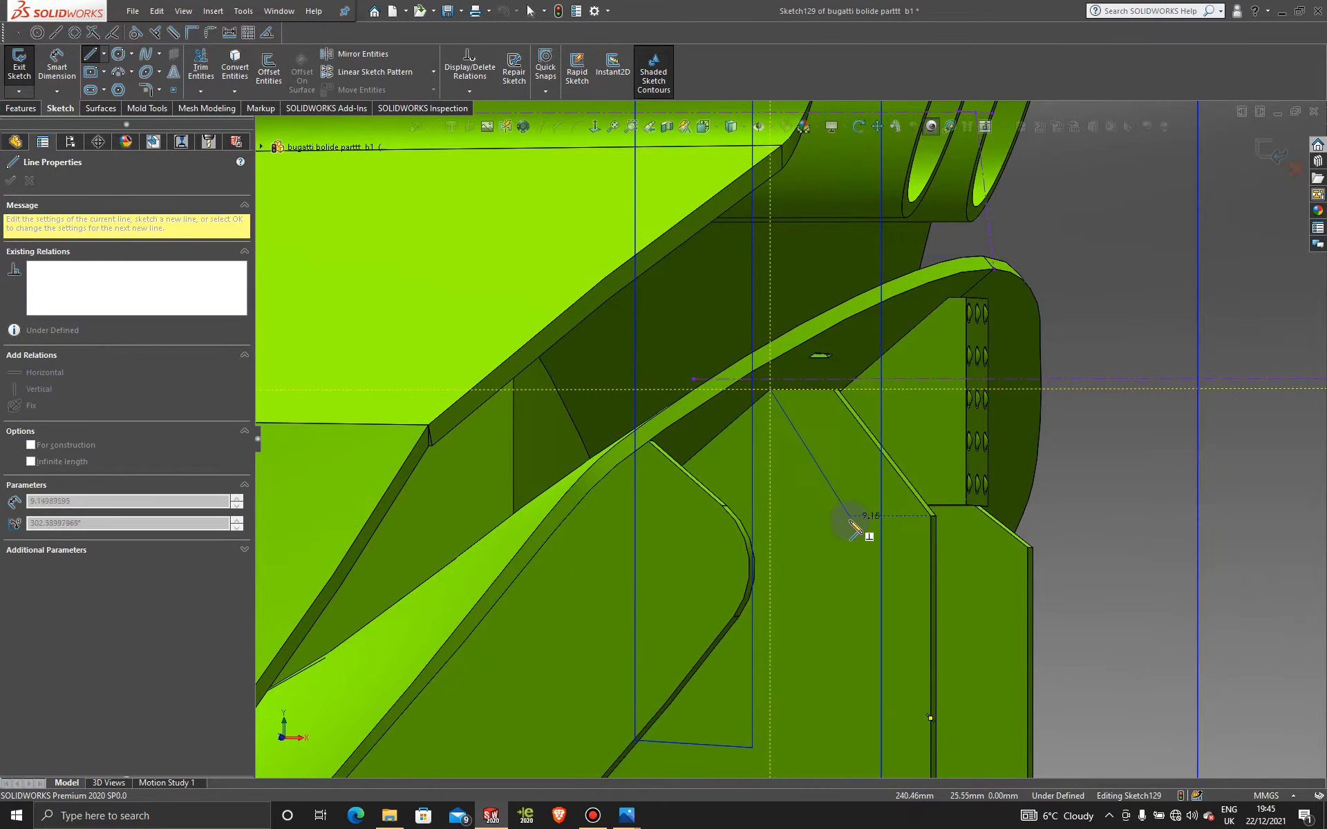
{"action": "scroll", "coordinate": [864, 517], "scroll_direction": "up", "scroll_amount": 5}
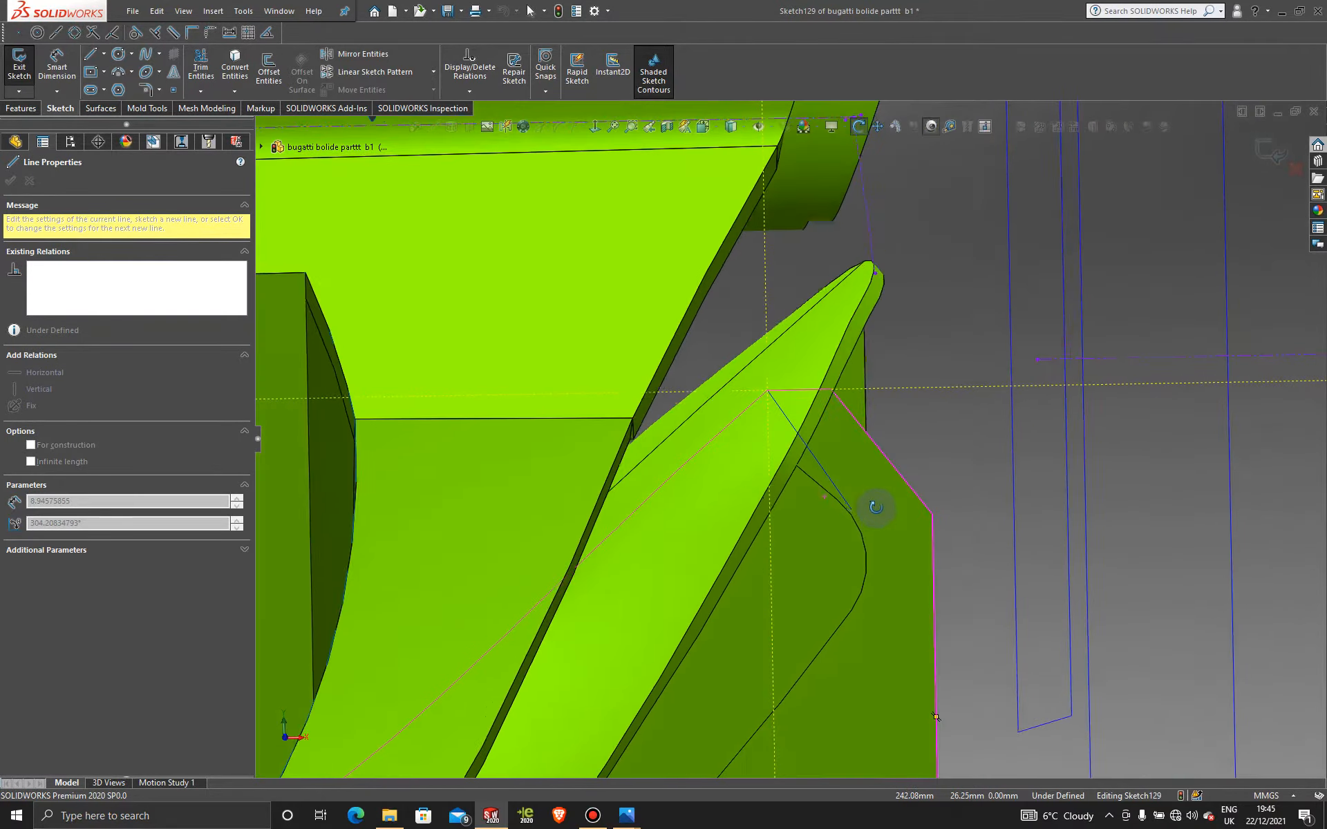
{"action": "scroll", "coordinate": [883, 515], "scroll_direction": "up", "scroll_amount": 5}
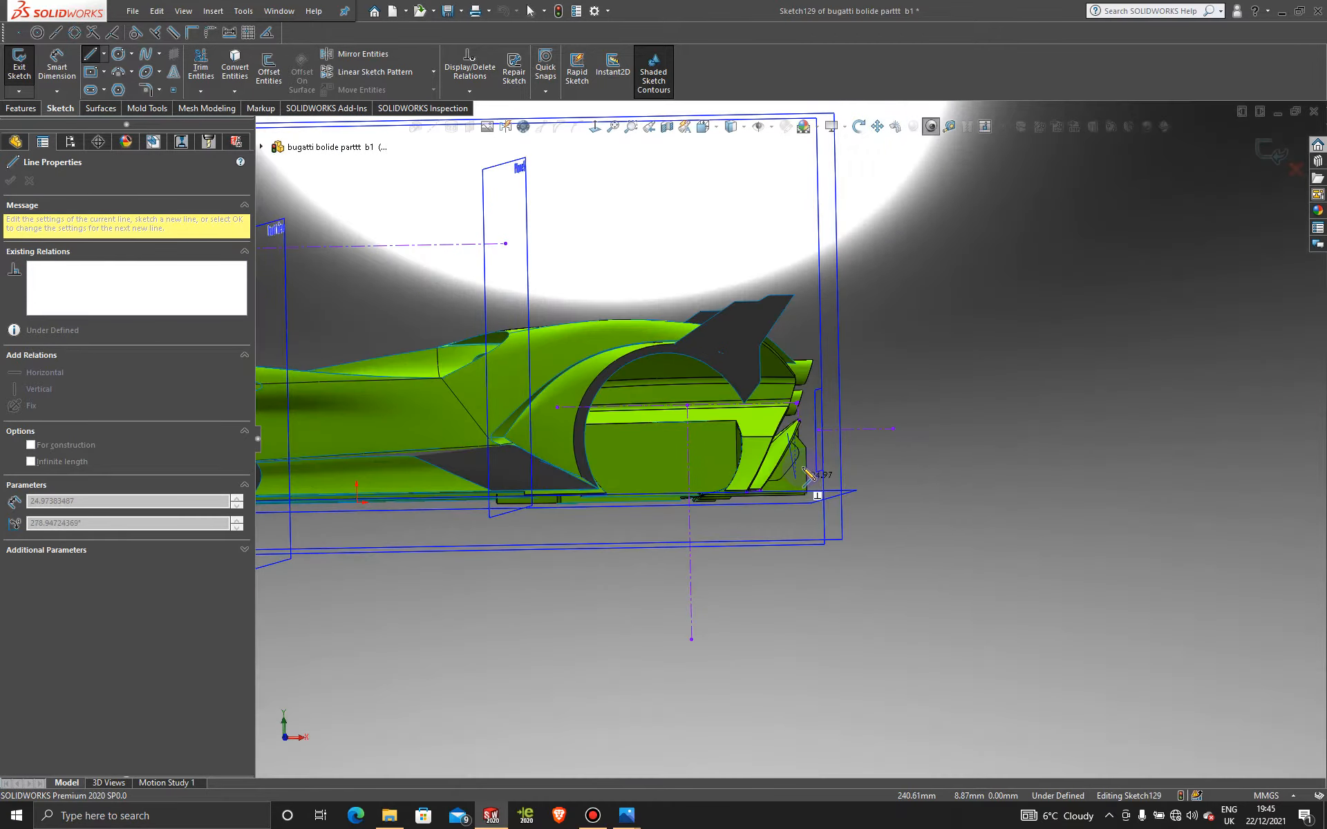
{"action": "scroll", "coordinate": [807, 471], "scroll_direction": "up", "scroll_amount": 5}
{"action": "middle_click_drag", "start_coordinate": [807, 471], "coordinate": [713, 391]}
{"action": "scroll", "coordinate": [824, 481], "scroll_direction": "down", "scroll_amount": 10}
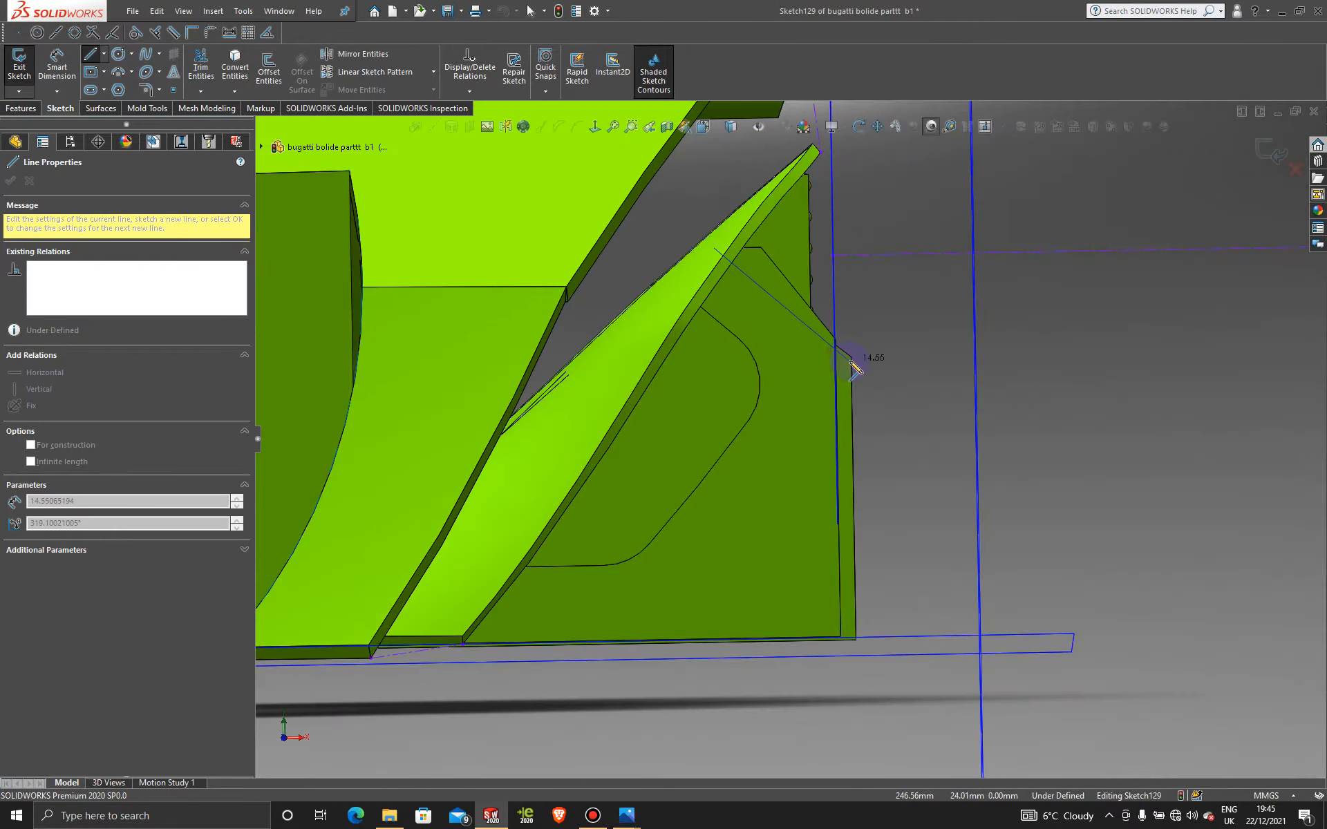
{"action": "scroll", "coordinate": [826, 342], "scroll_direction": "down", "scroll_amount": 3}
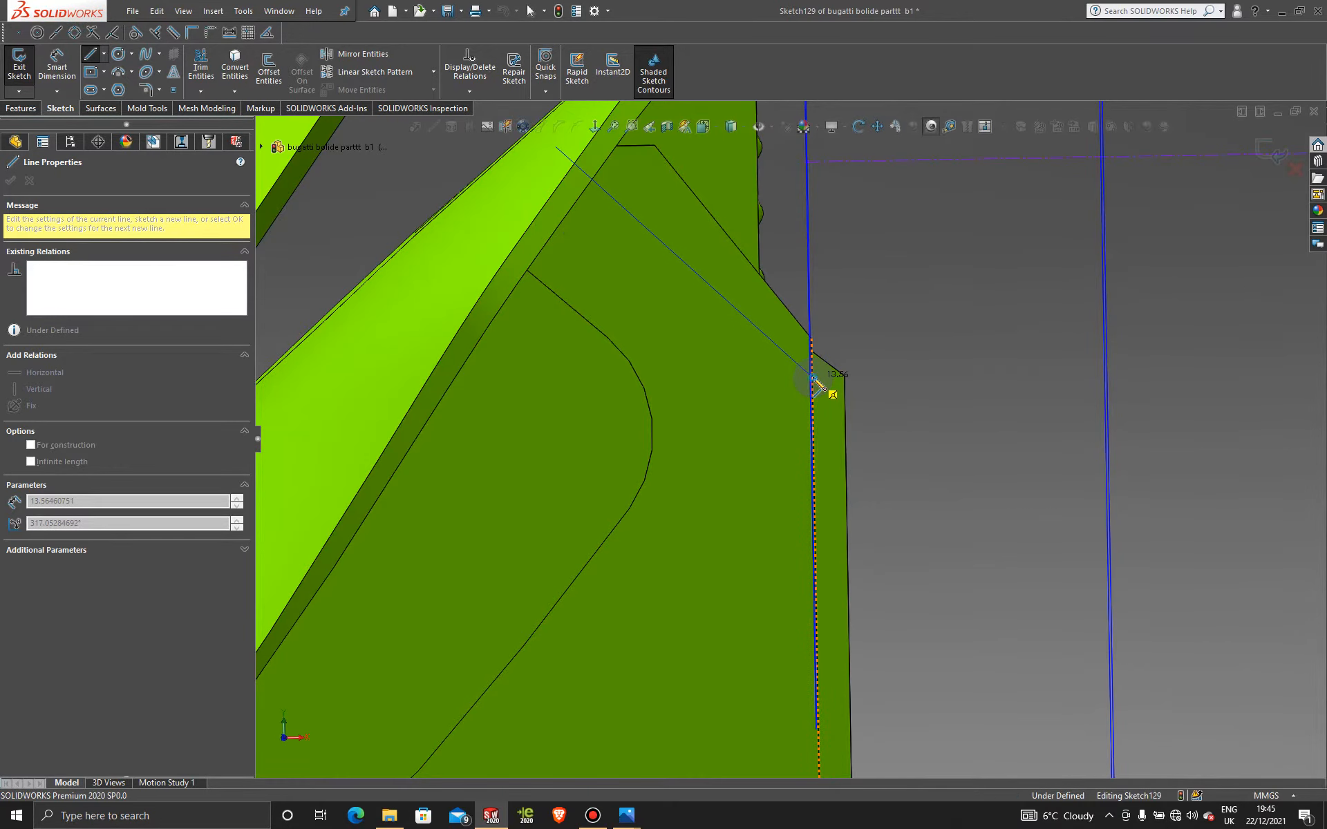
{"action": "left_click", "coordinate": [813, 378]}
Step: Add two corners above the fin and close the outline back at its start
{"action": "middle_click_drag", "start_coordinate": [817, 383], "coordinate": [795, 409]}
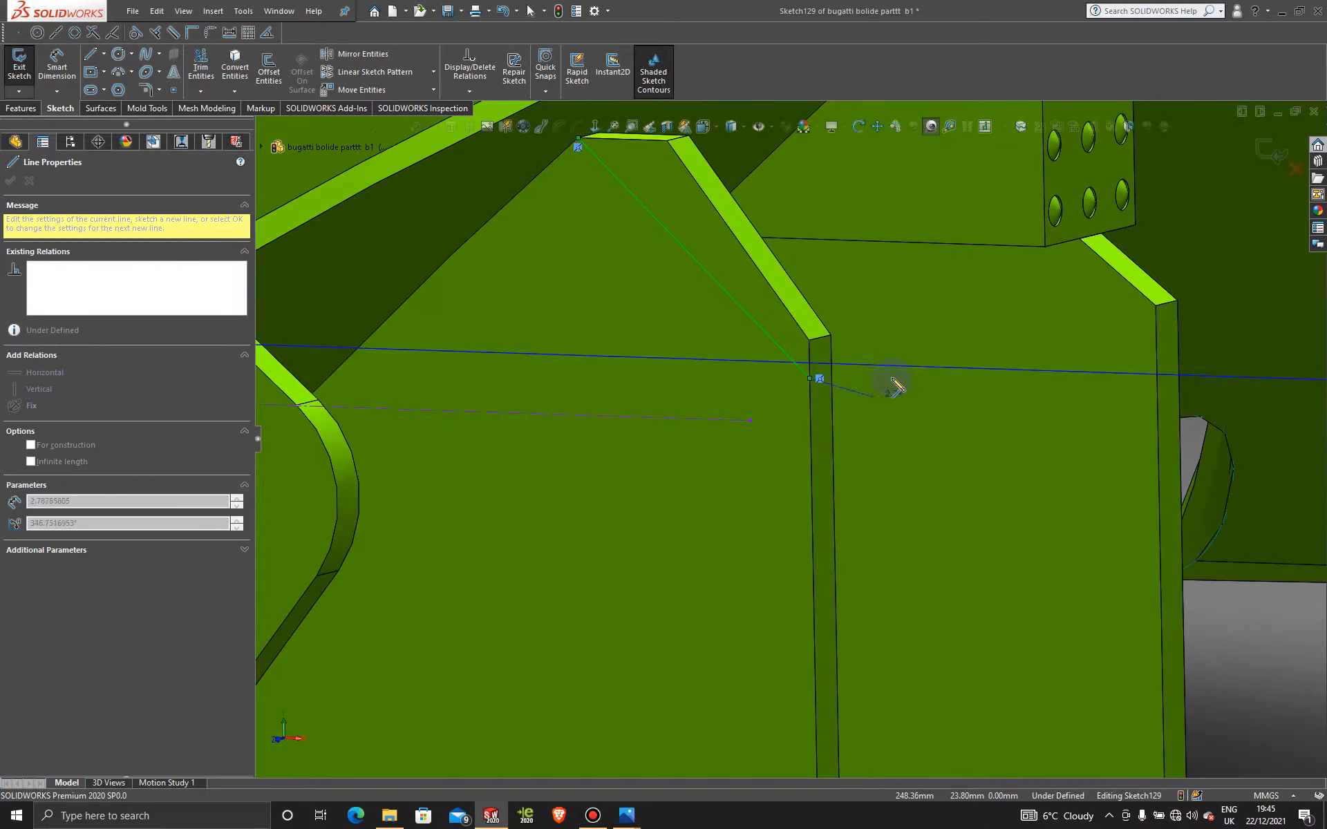
{"action": "scroll", "coordinate": [896, 385], "scroll_direction": "up", "scroll_amount": 3}
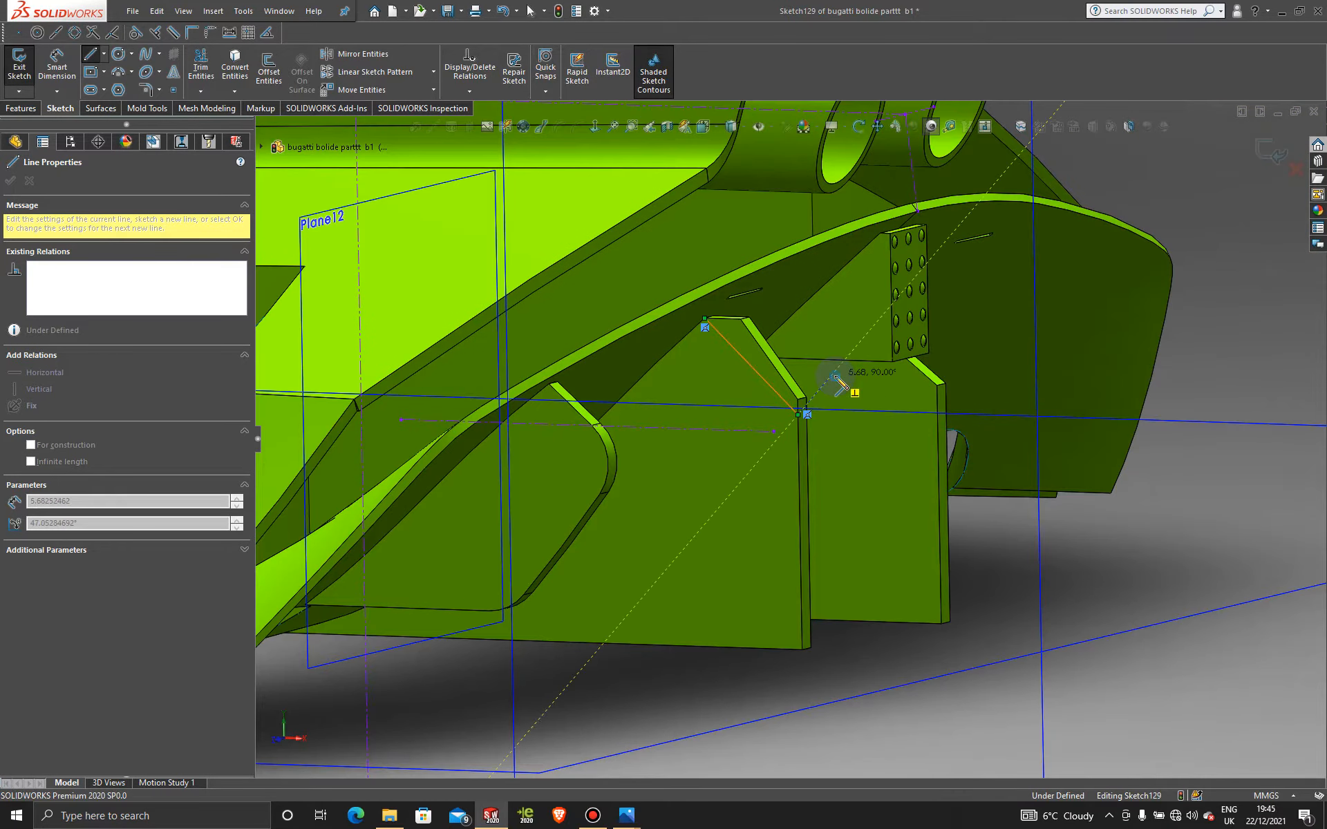
{"action": "left_click", "coordinate": [850, 289]}
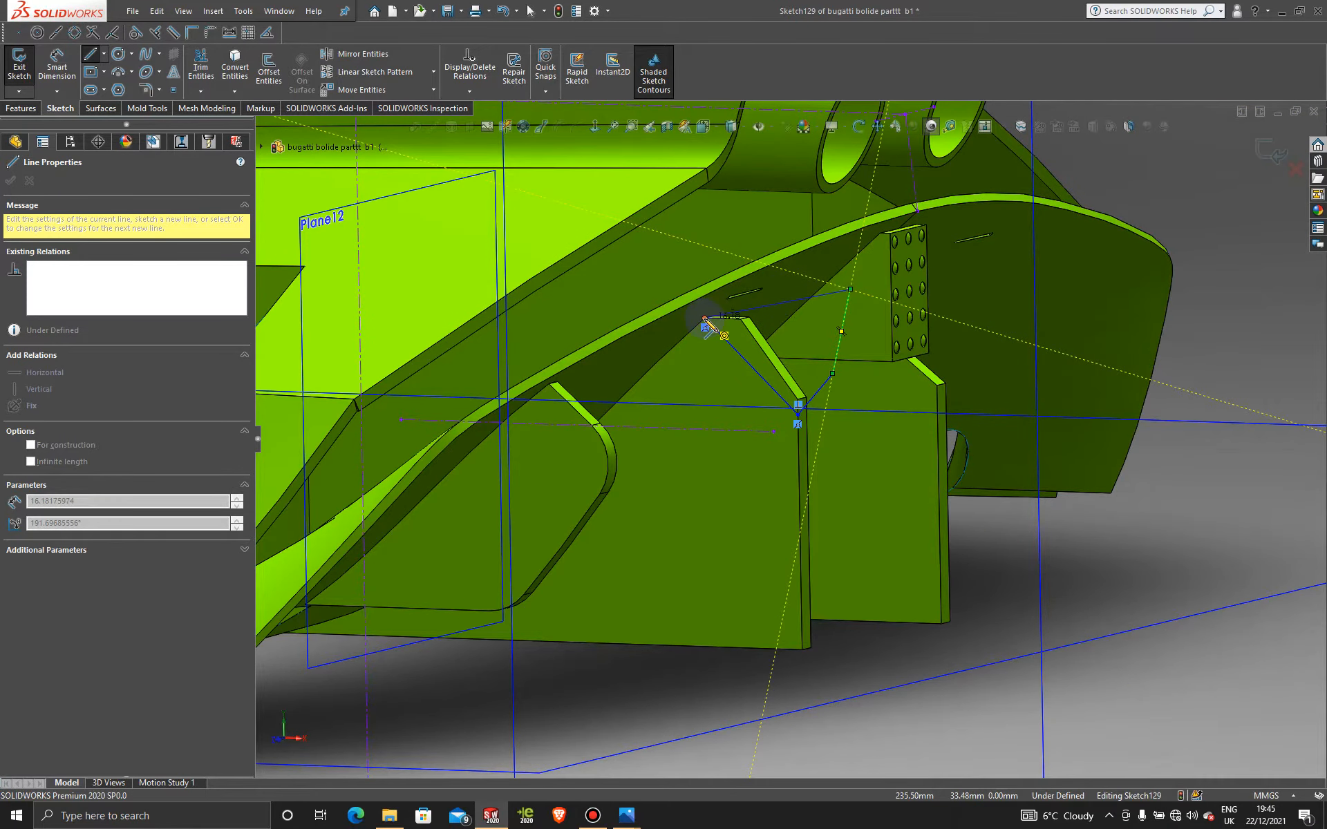
{"action": "left_click", "coordinate": [796, 293]}
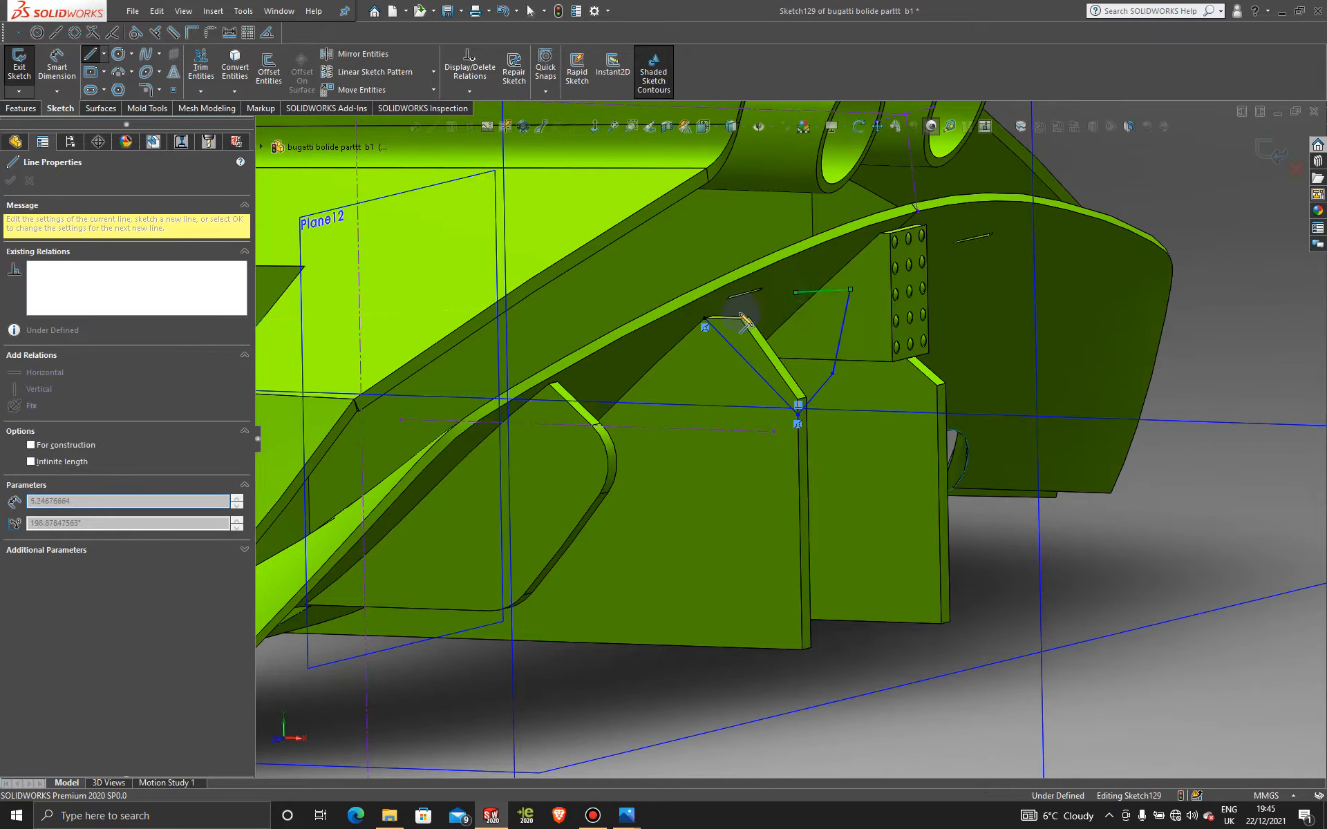
{"action": "double_click", "coordinate": [703, 319]}
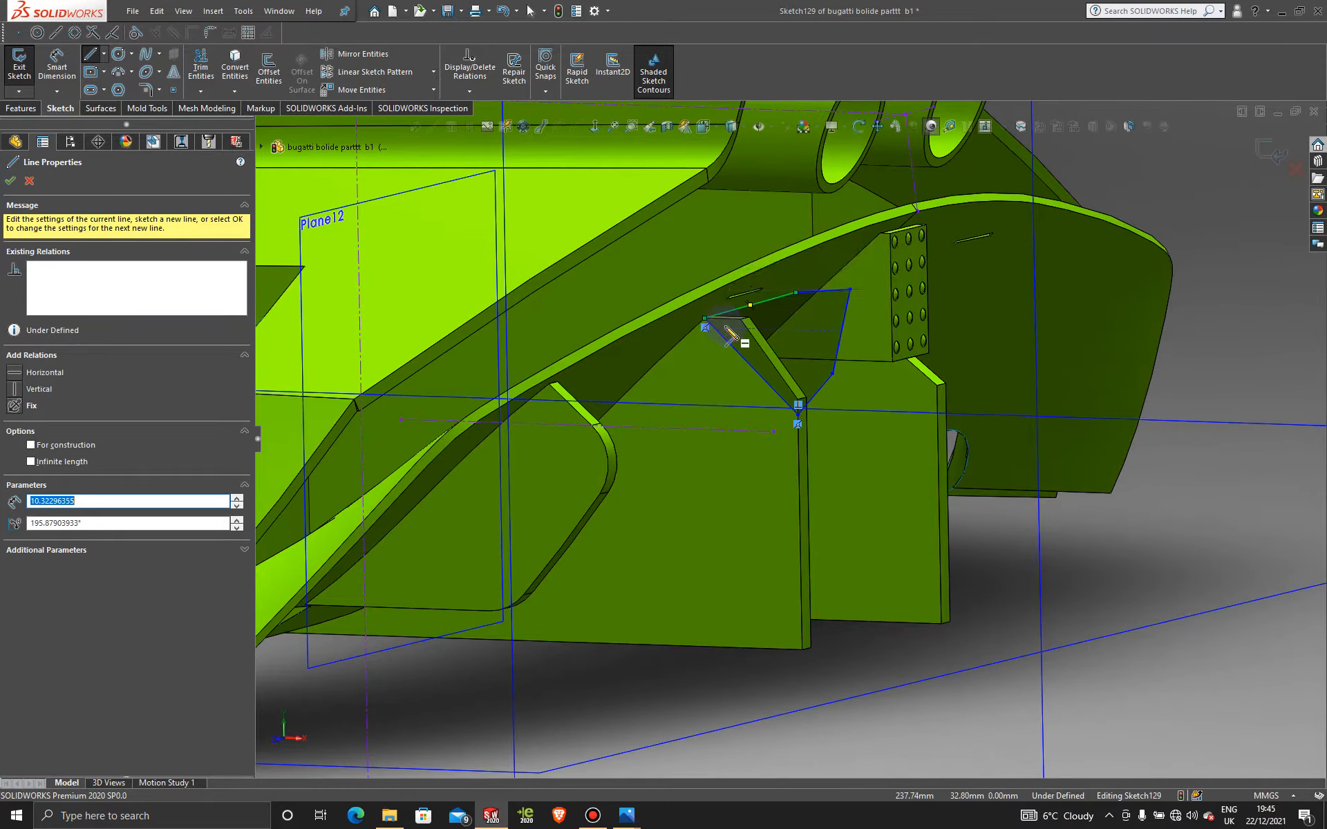
{"action": "left_click", "coordinate": [10, 181]}
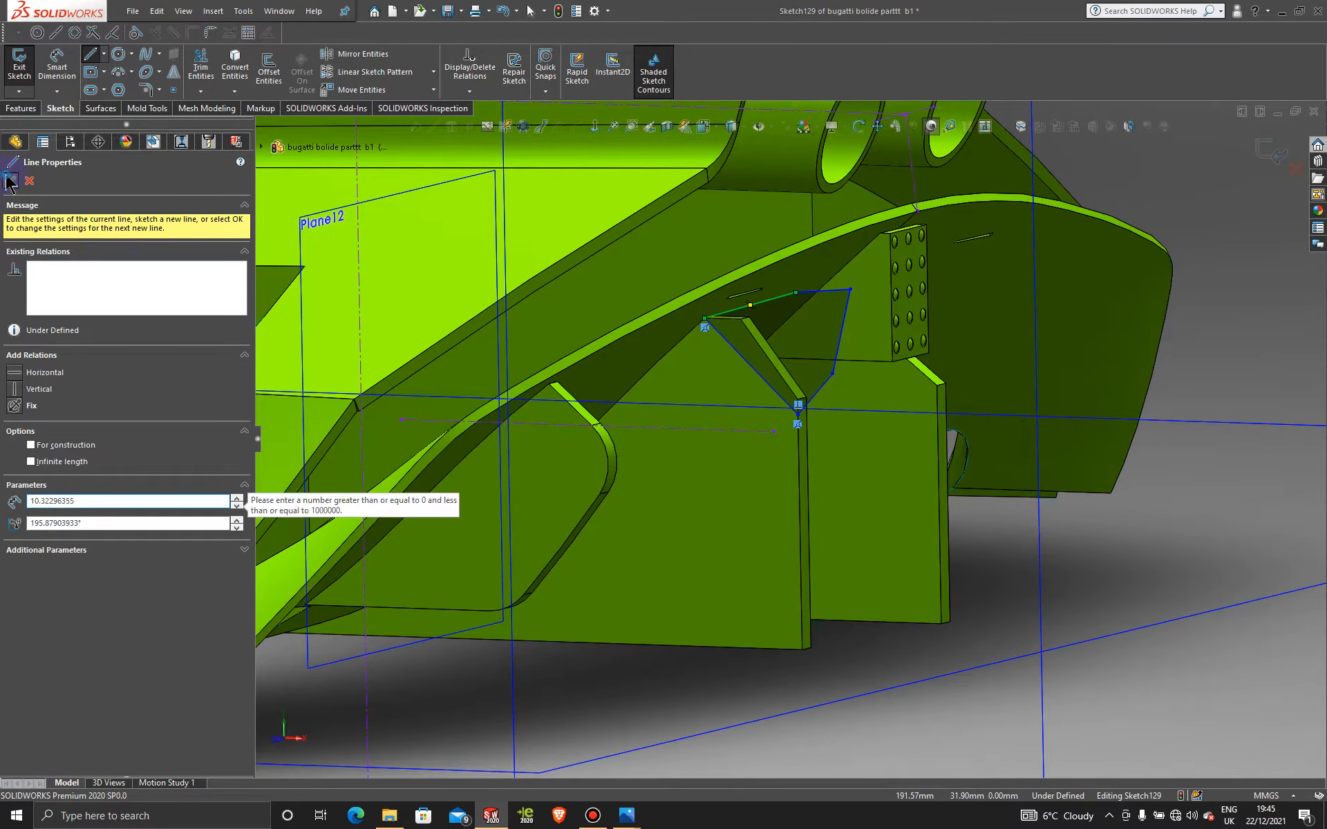
Step: Return to the Front view and orbit to inspect the closed outline
{"action": "key", "text": "space"}
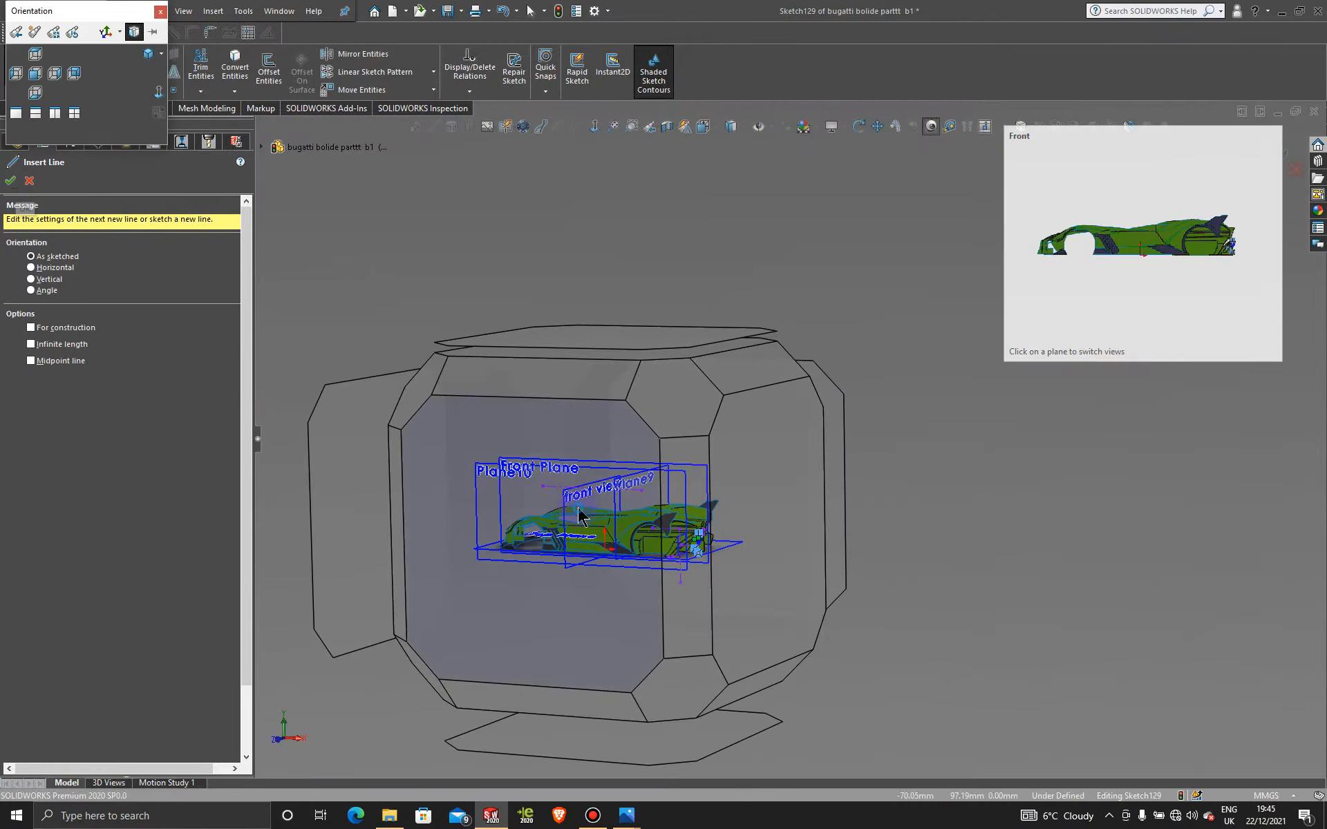
{"action": "left_click", "coordinate": [578, 507]}
{"action": "scroll", "coordinate": [1050, 471], "scroll_direction": "down", "scroll_amount": 10}
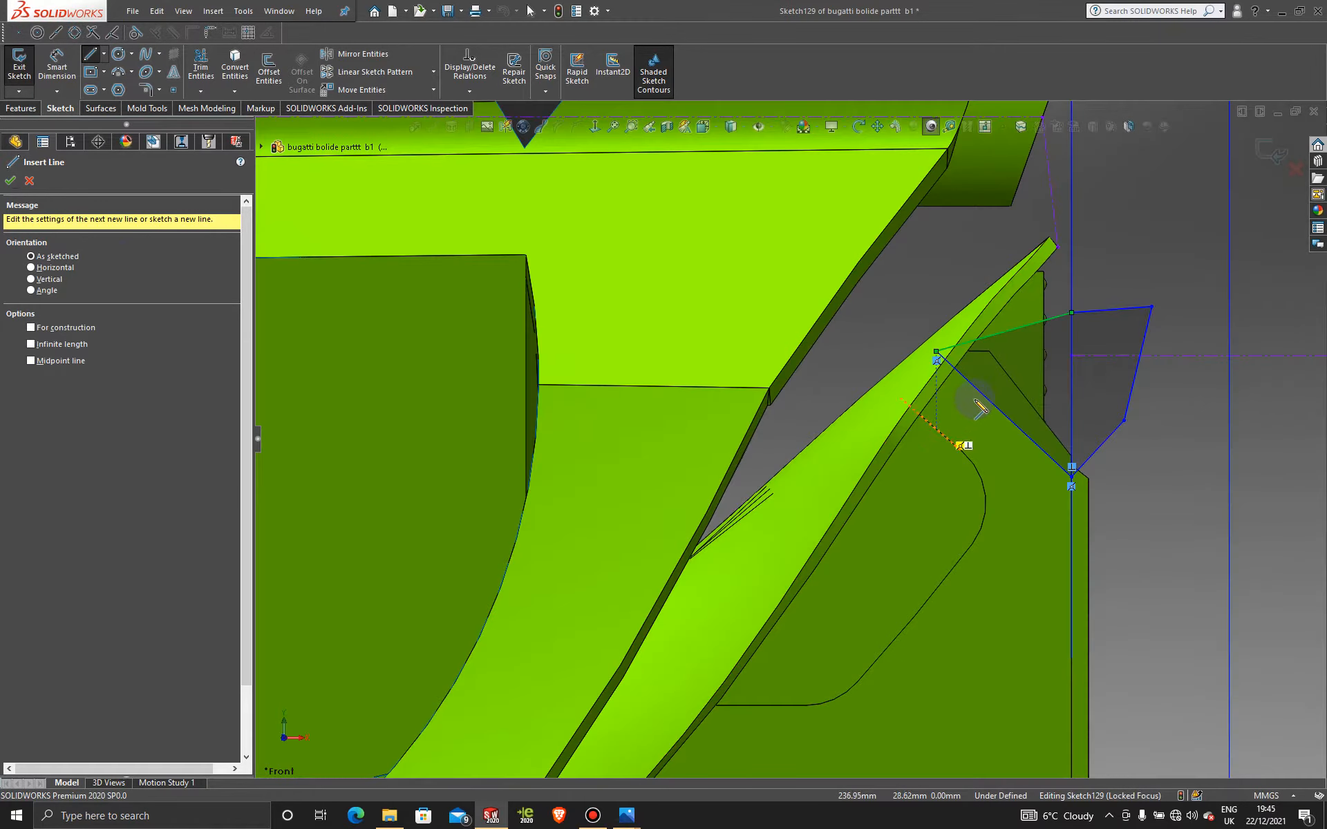
{"action": "scroll", "coordinate": [980, 407], "scroll_direction": "down", "scroll_amount": 5}
{"action": "mouse_move", "coordinate": [924, 420]}
{"action": "middle_mouse_down"}
{"action": "mouse_move", "coordinate": [882, 394]}
{"action": "mouse_move", "coordinate": [805, 454]}
{"action": "middle_mouse_up"}
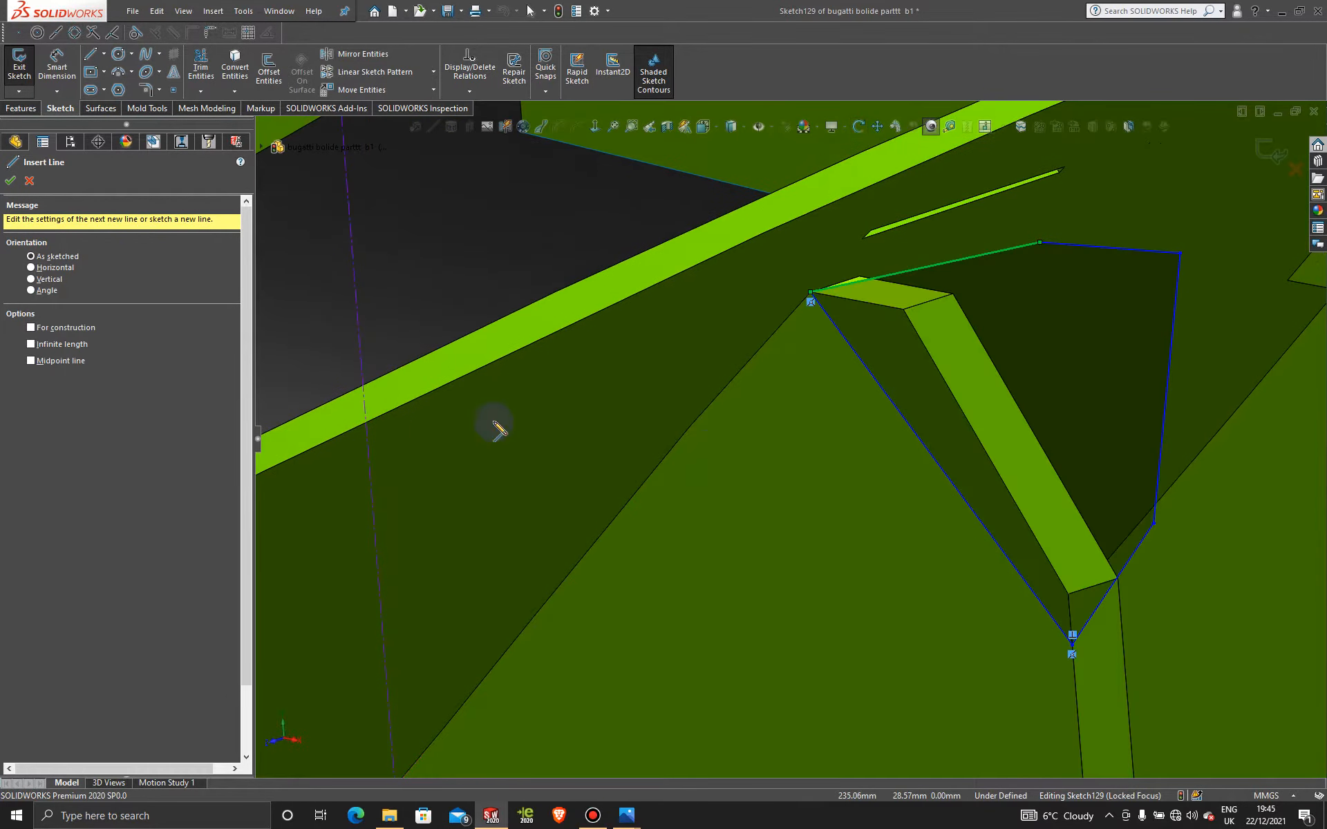
{"action": "left_click", "coordinate": [32, 109]}
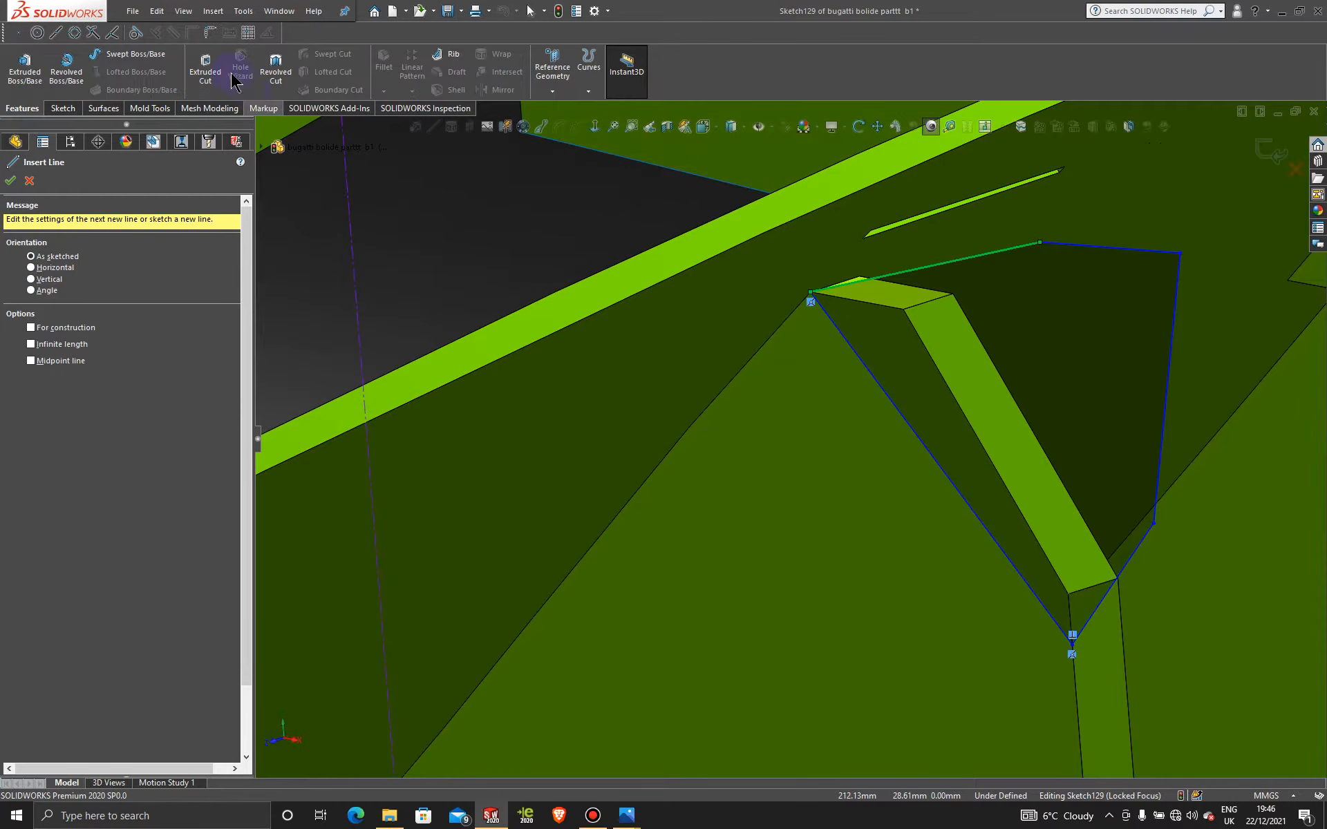
Step: Extrude-cut the sketched region 2.00 mm deep to trim the fin's top corner
{"action": "left_click", "coordinate": [205, 69]}
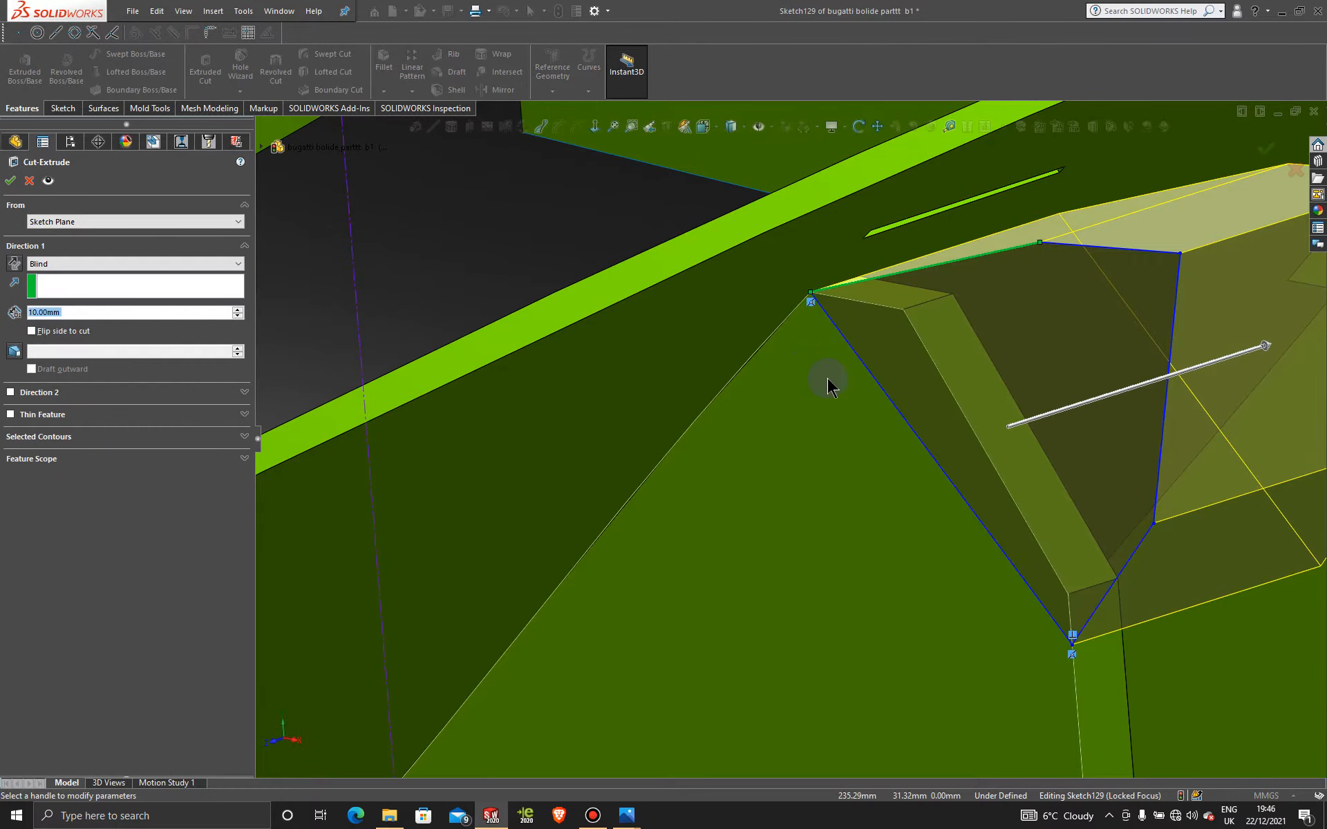
{"action": "mouse_move", "coordinate": [832, 377]}
{"action": "middle_mouse_down"}
{"action": "mouse_move", "coordinate": [856, 388]}
{"action": "mouse_move", "coordinate": [841, 381]}
{"action": "middle_mouse_up"}
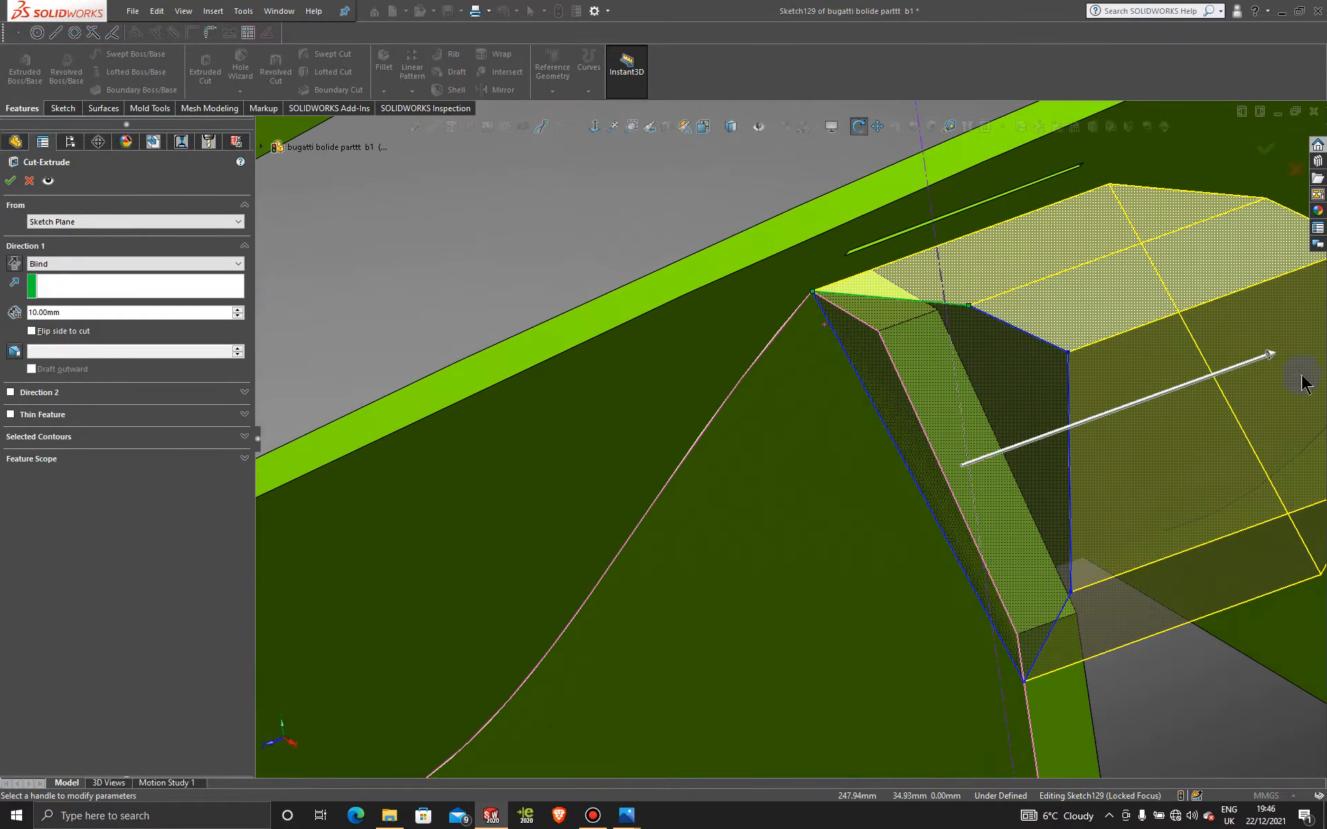
{"action": "left_click", "coordinate": [1277, 363]}
{"action": "left_click_drag", "start_coordinate": [1005, 443], "coordinate": [1034, 438]}
{"action": "middle_click_drag", "start_coordinate": [957, 385], "coordinate": [983, 417]}
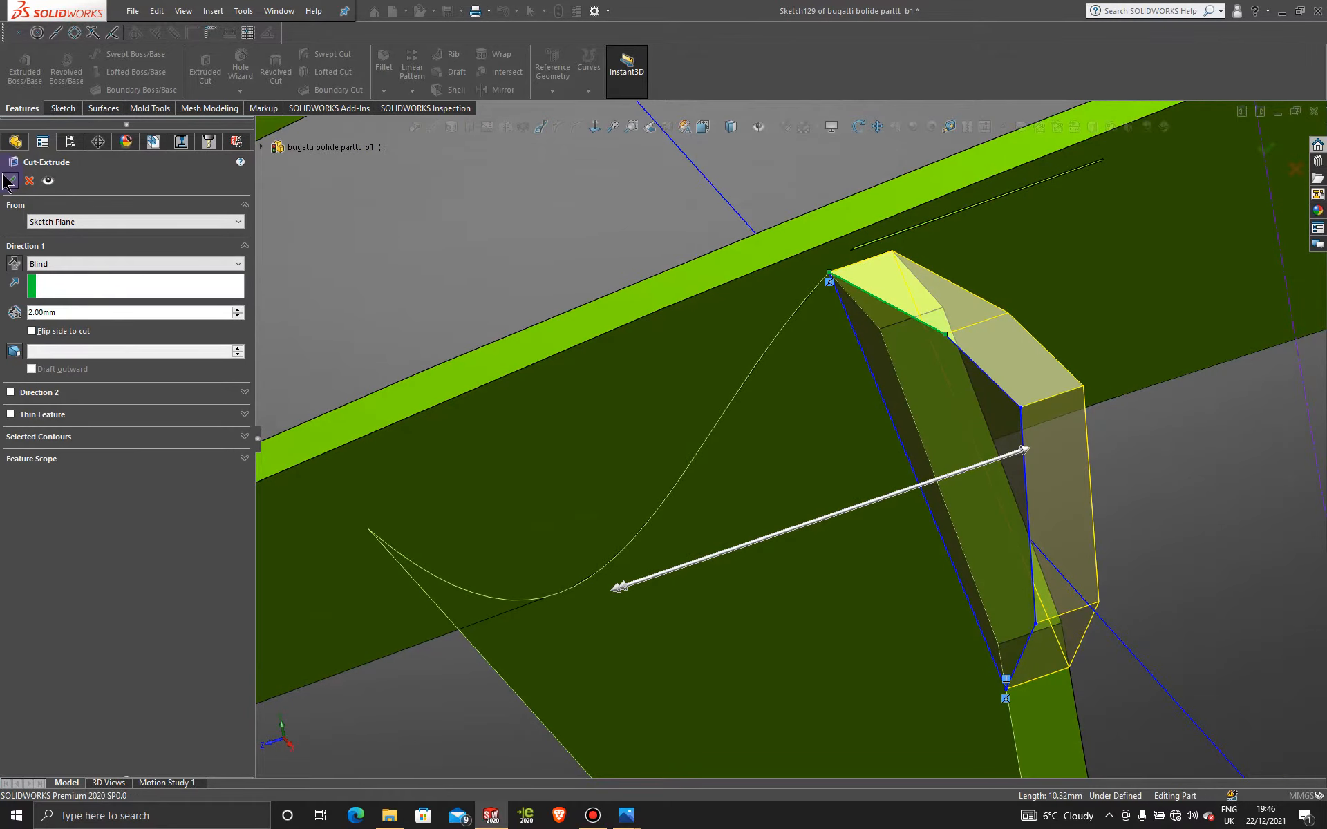
{"action": "left_click", "coordinate": [1197, 473]}
Step: Orbit to inspect the trimmed fin and select the next fin's side face
{"action": "scroll", "coordinate": [1167, 473], "scroll_direction": "up", "scroll_amount": 7}
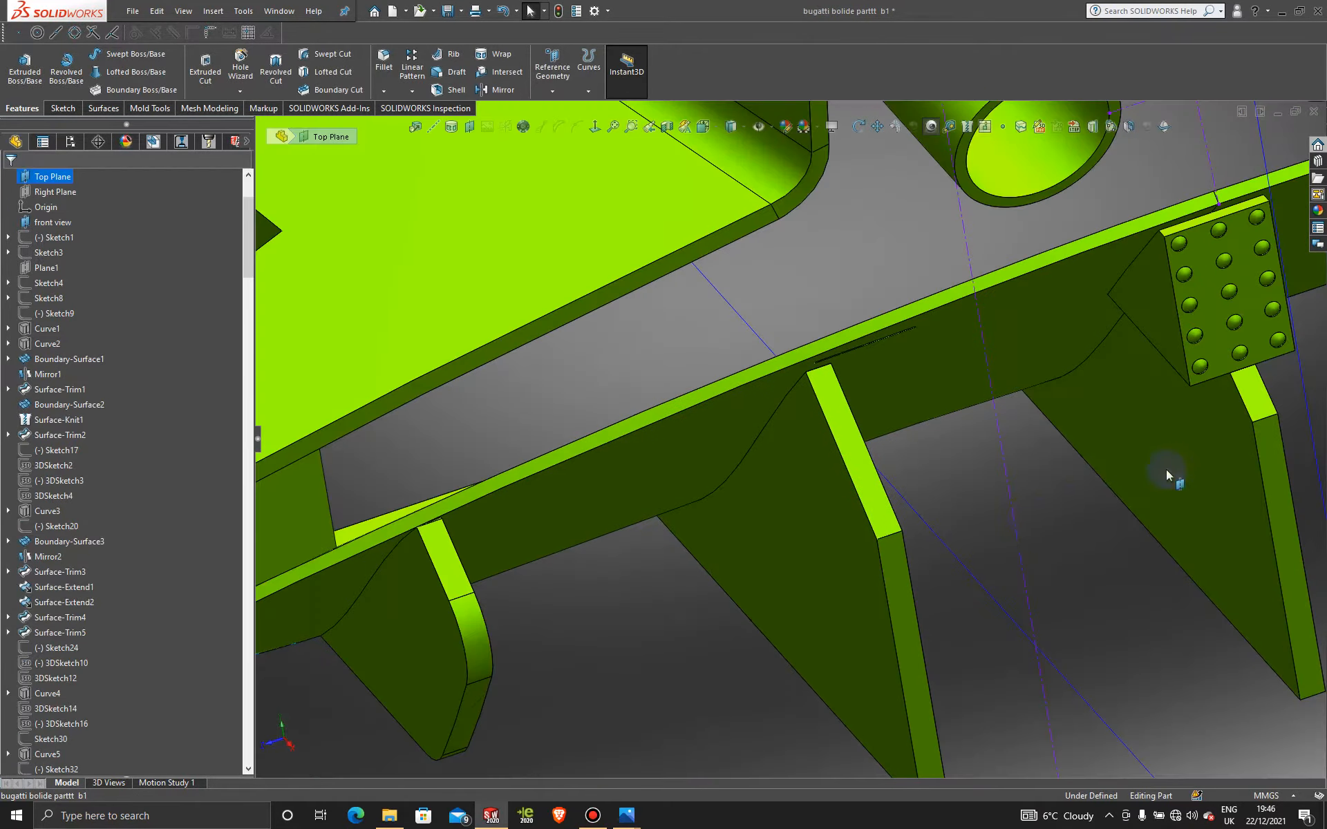
{"action": "mouse_move", "coordinate": [899, 503]}
{"action": "middle_mouse_down"}
{"action": "mouse_move", "coordinate": [823, 290]}
{"action": "mouse_move", "coordinate": [844, 249]}
{"action": "mouse_move", "coordinate": [916, 398]}
{"action": "mouse_move", "coordinate": [843, 396]}
{"action": "mouse_move", "coordinate": [799, 308]}
{"action": "mouse_move", "coordinate": [953, 433]}
{"action": "mouse_move", "coordinate": [939, 386]}
{"action": "mouse_move", "coordinate": [962, 488]}
{"action": "mouse_move", "coordinate": [746, 545]}
{"action": "mouse_move", "coordinate": [802, 546]}
{"action": "mouse_move", "coordinate": [797, 505]}
{"action": "mouse_move", "coordinate": [792, 536]}
{"action": "middle_mouse_up"}
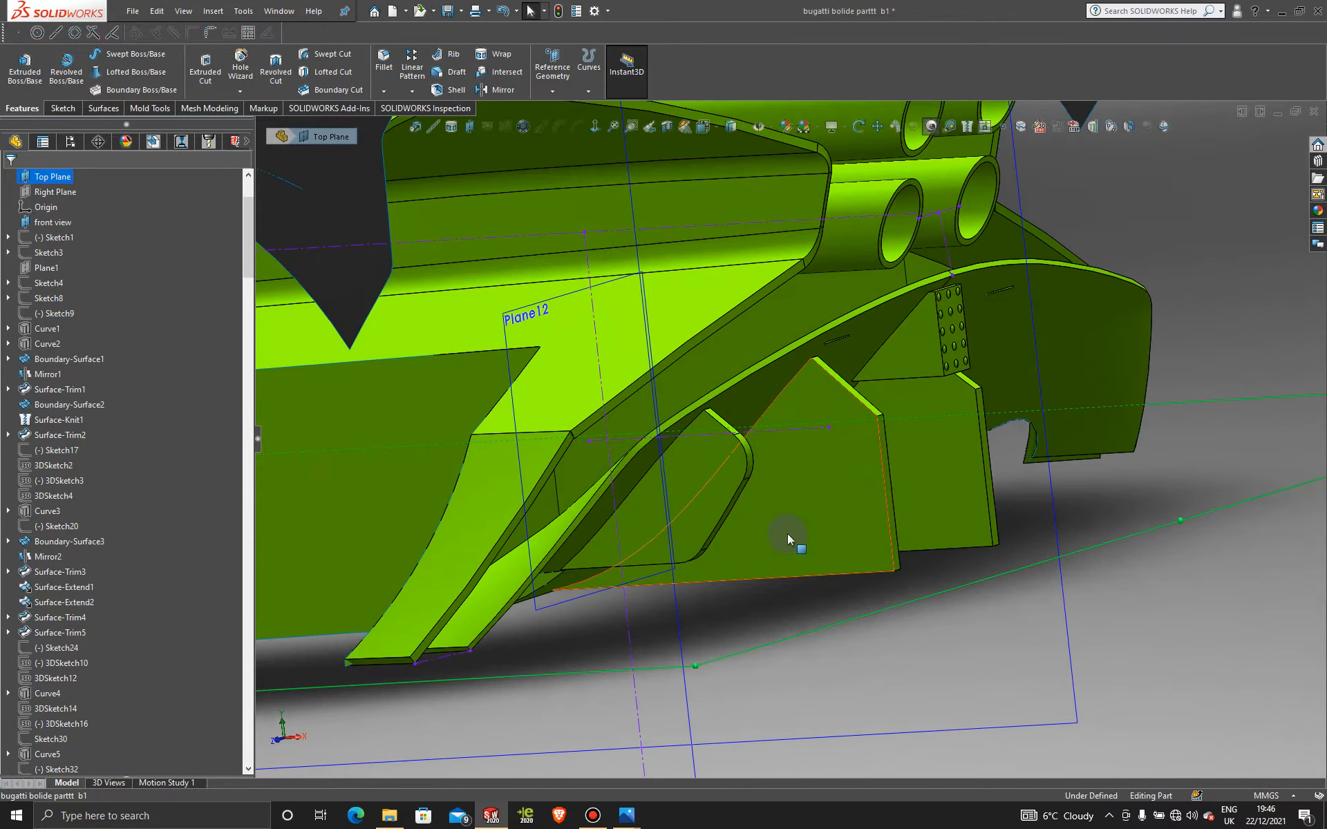
{"action": "left_click", "coordinate": [870, 482]}
Step: Start a sketch on the fin face and draw a spline down from its corner, adjusting its tangent
{"action": "left_click", "coordinate": [924, 447]}
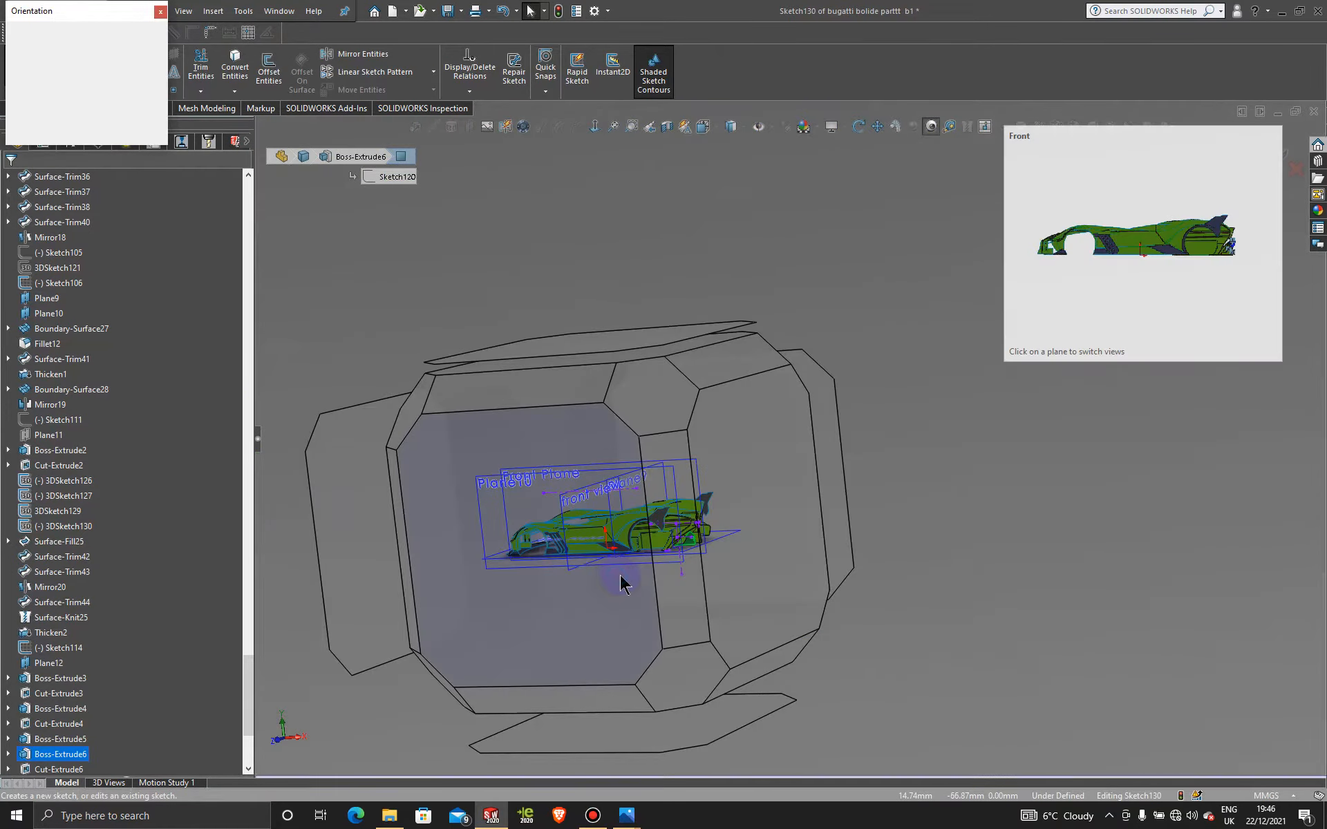
{"action": "scroll", "coordinate": [1064, 487], "scroll_direction": "down", "scroll_amount": 8}
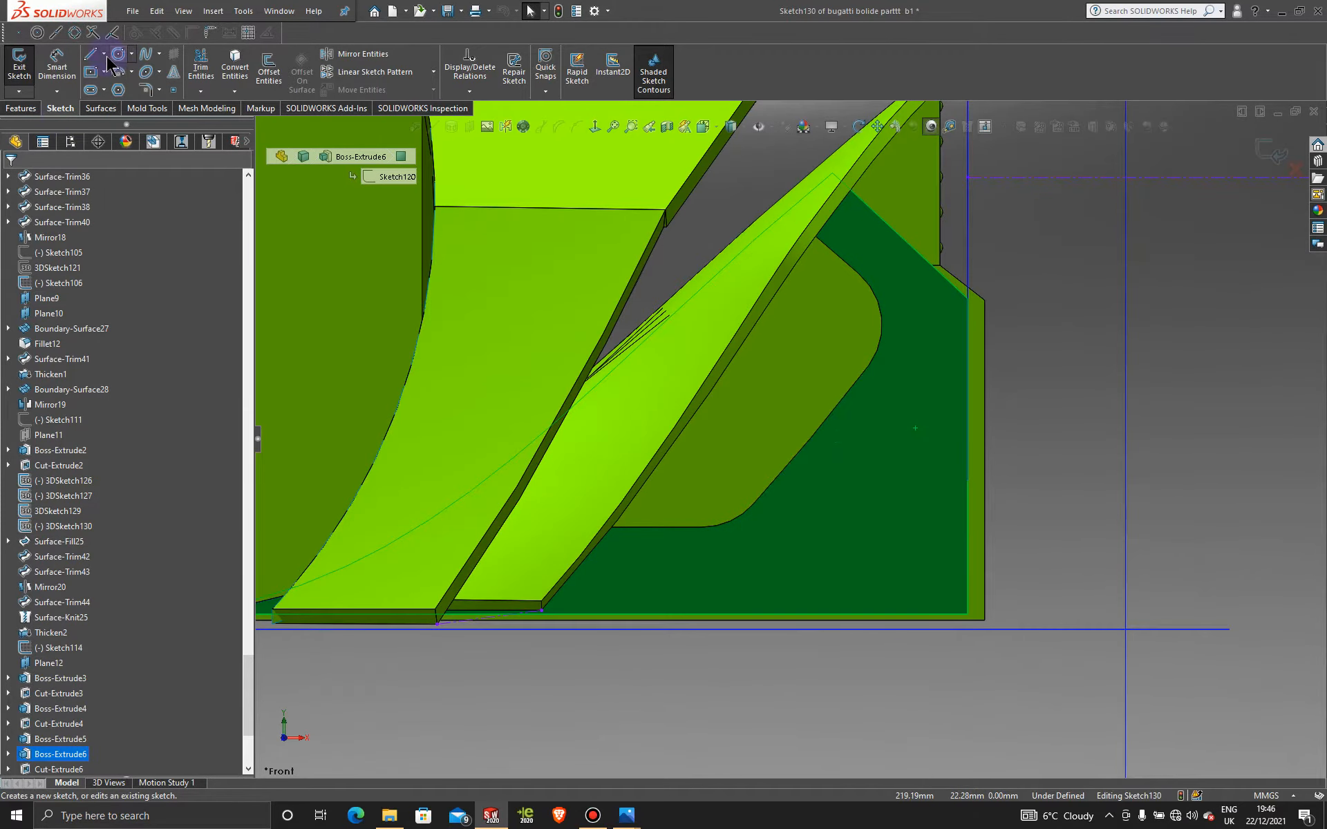
{"action": "left_click", "coordinate": [148, 62]}
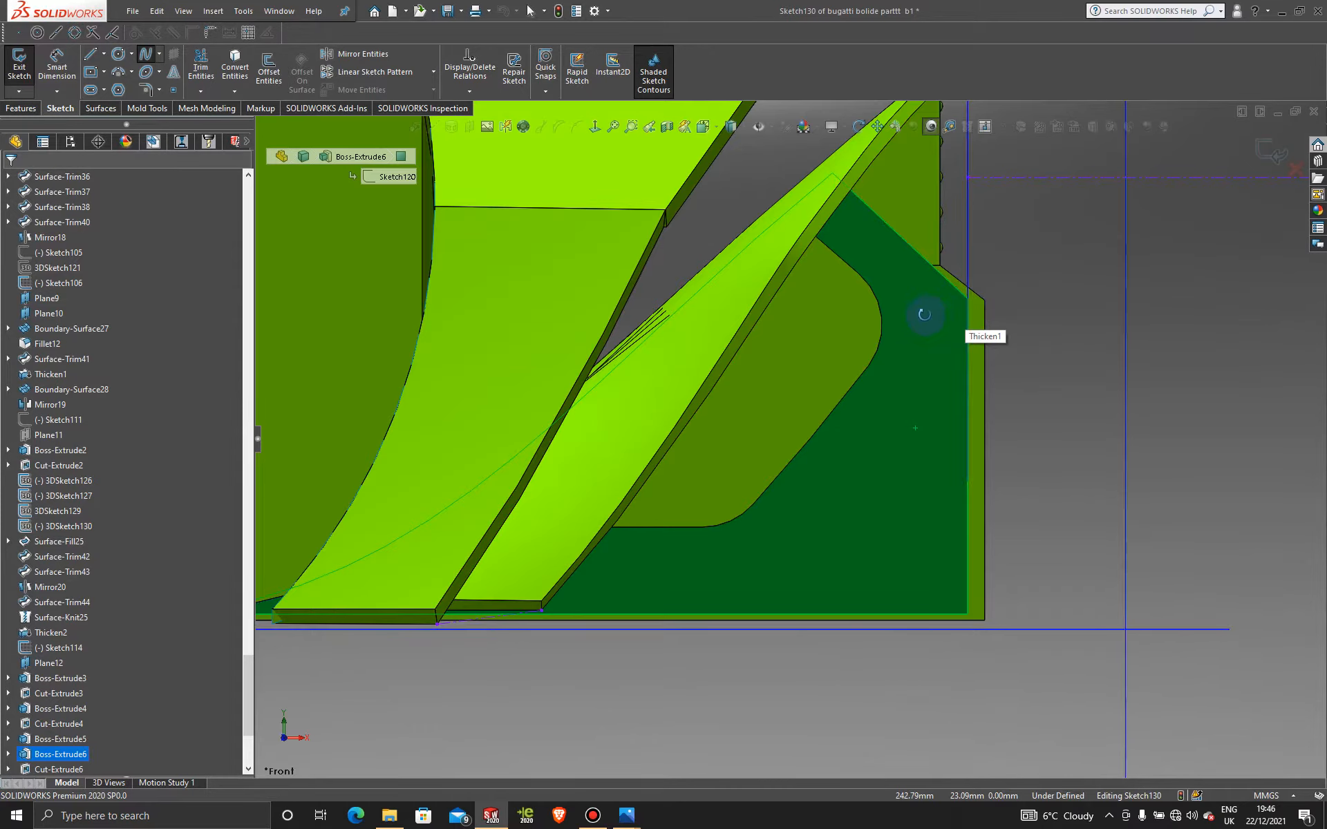
{"action": "scroll", "coordinate": [943, 318], "scroll_direction": "down", "scroll_amount": 5}
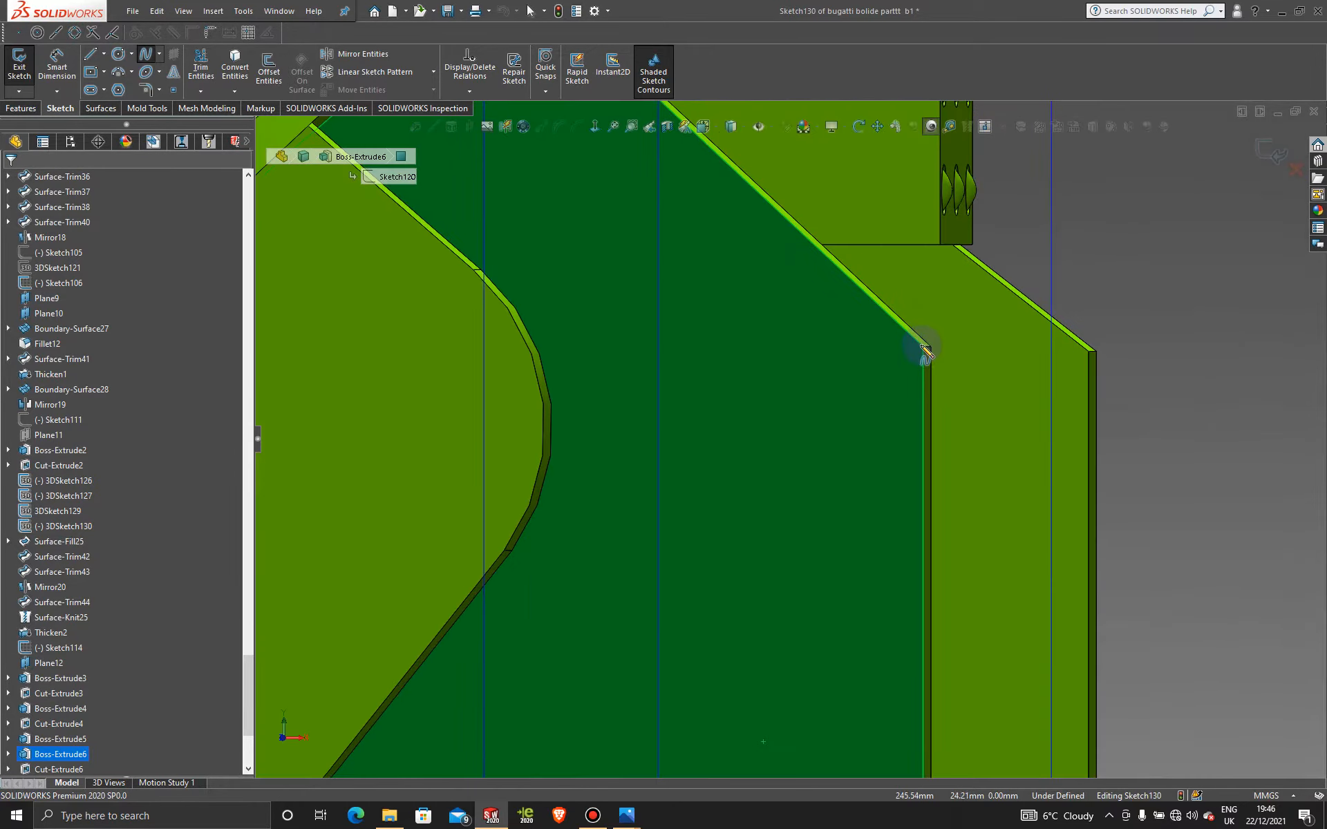
{"action": "left_click", "coordinate": [938, 409]}
{"action": "scroll", "coordinate": [945, 414], "scroll_direction": "up", "scroll_amount": 6}
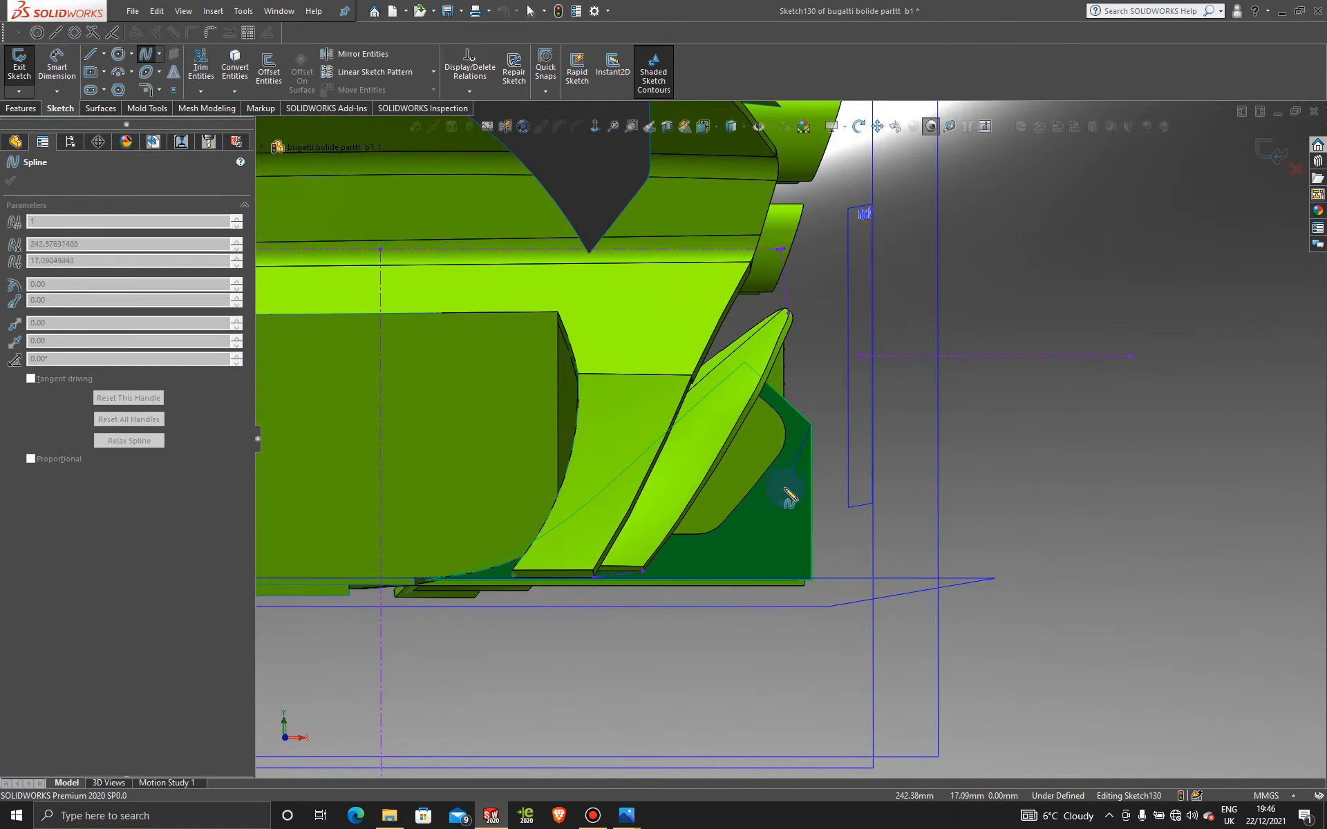
{"action": "mouse_move", "coordinate": [764, 520]}
{"action": "middle_mouse_down"}
{"action": "mouse_move", "coordinate": [748, 510]}
{"action": "mouse_move", "coordinate": [758, 542]}
{"action": "middle_mouse_up"}
{"action": "scroll", "coordinate": [726, 572], "scroll_direction": "down", "scroll_amount": 5}
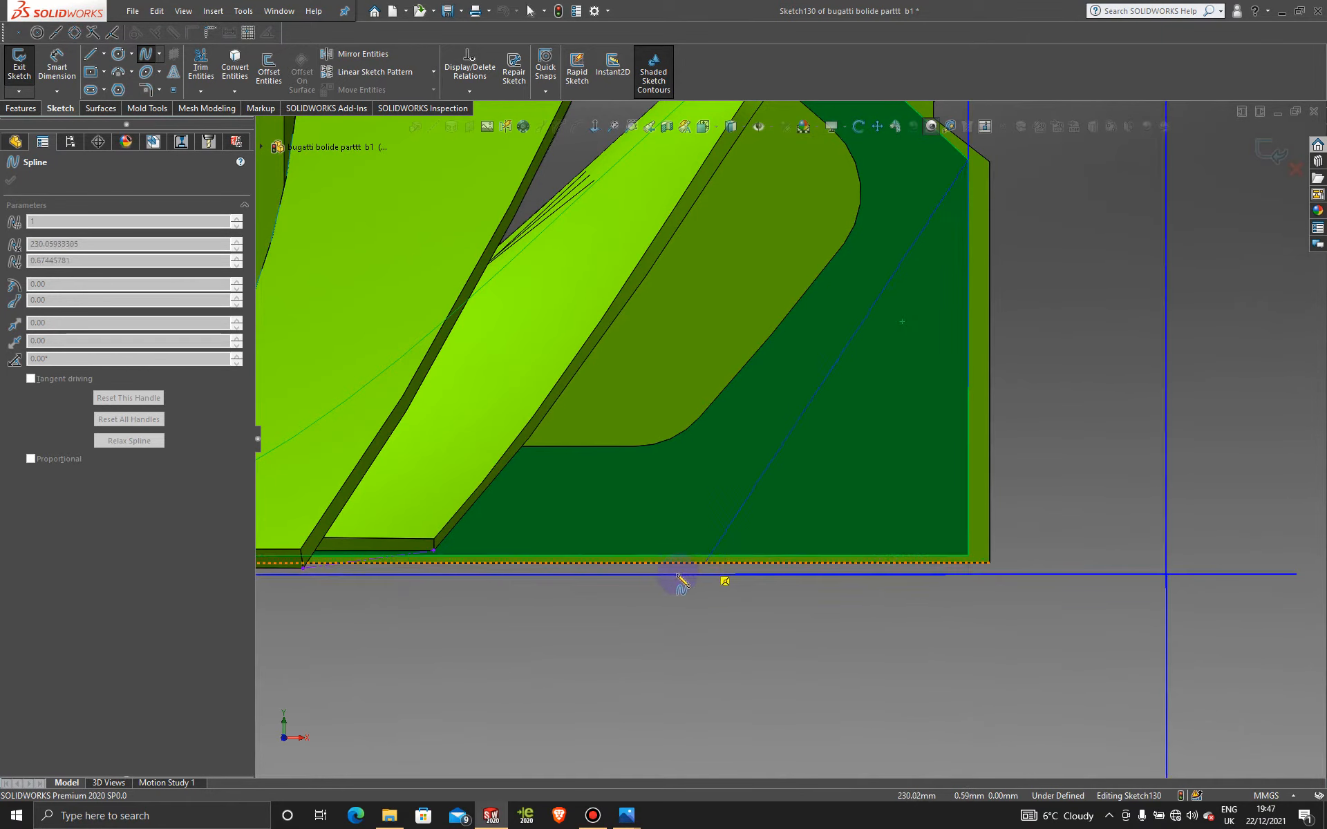
{"action": "left_click", "coordinate": [626, 602]}
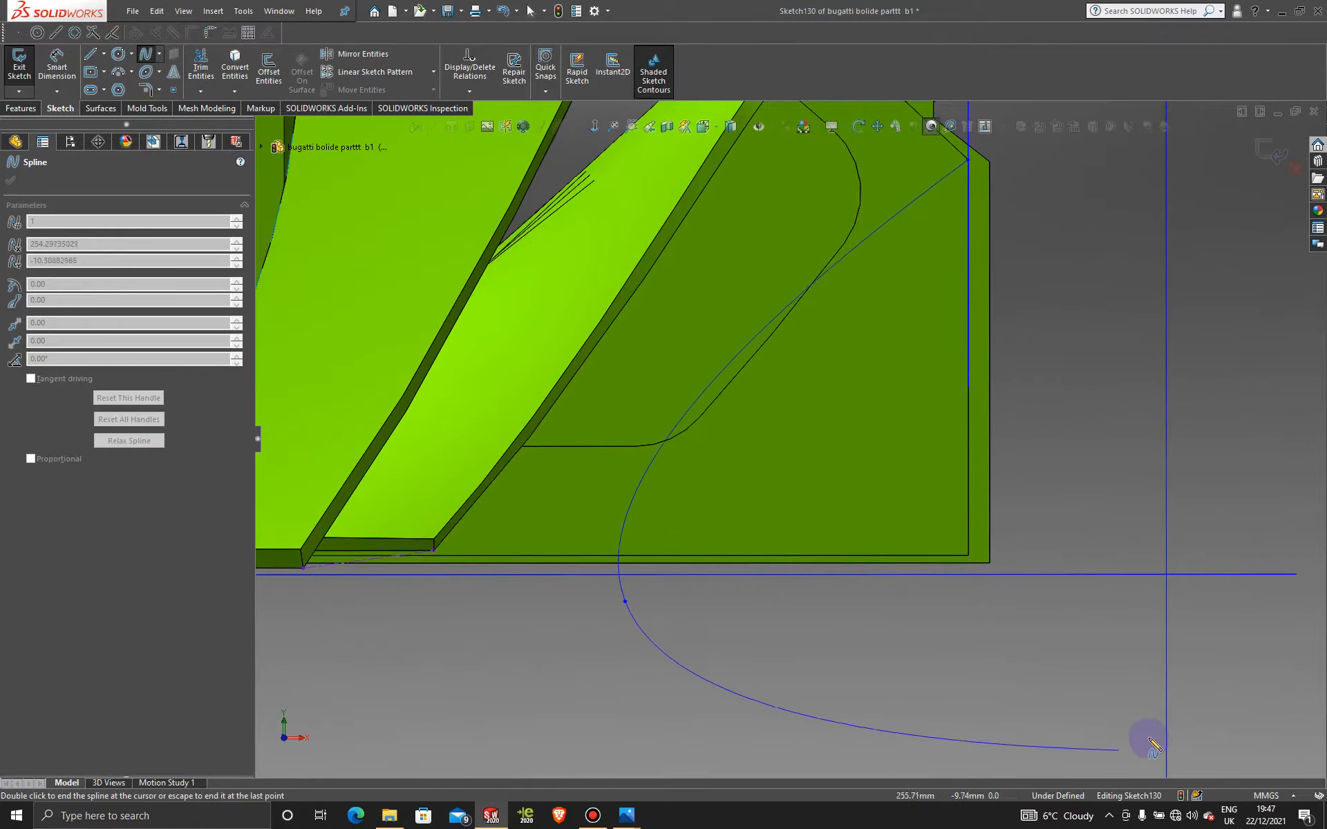
{"action": "key", "text": "Escape"}
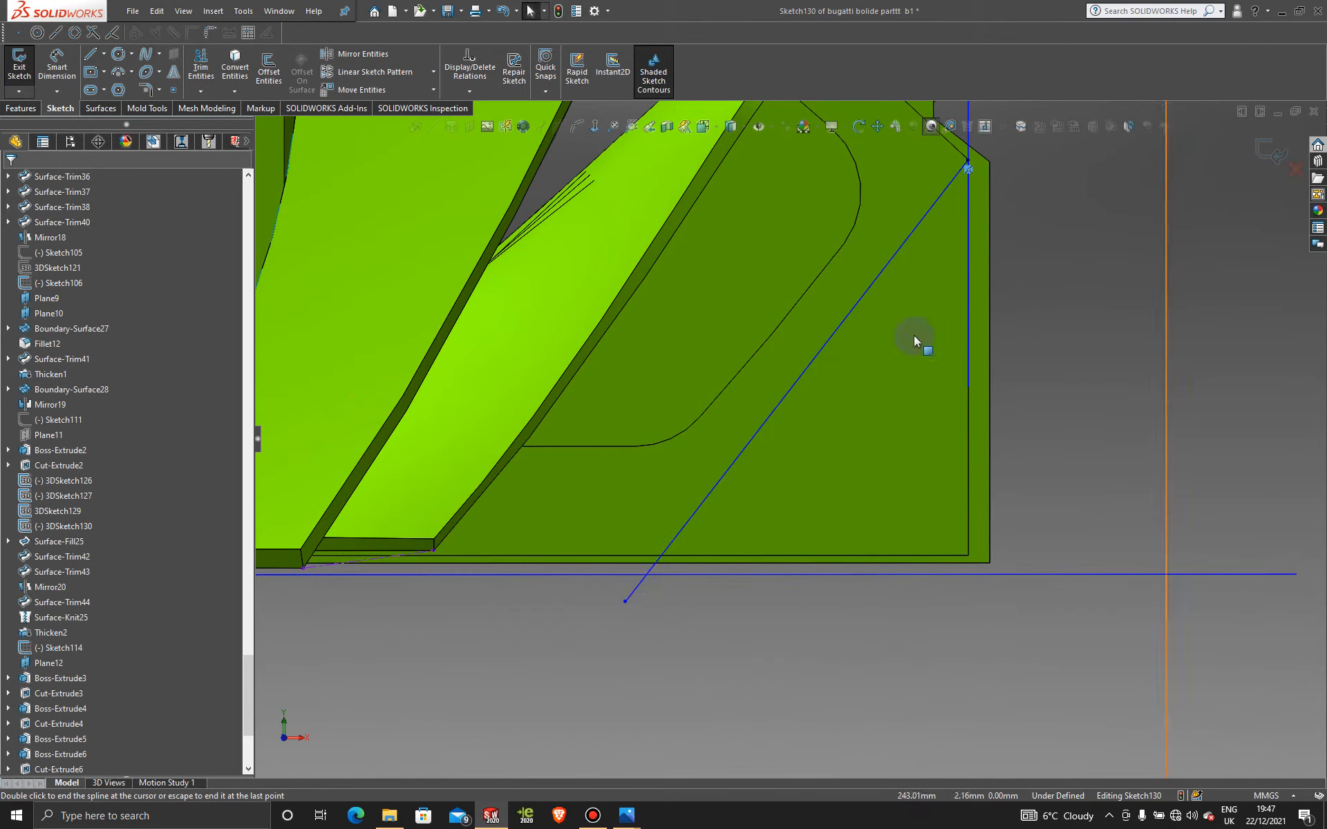
{"action": "left_click", "coordinate": [855, 301]}
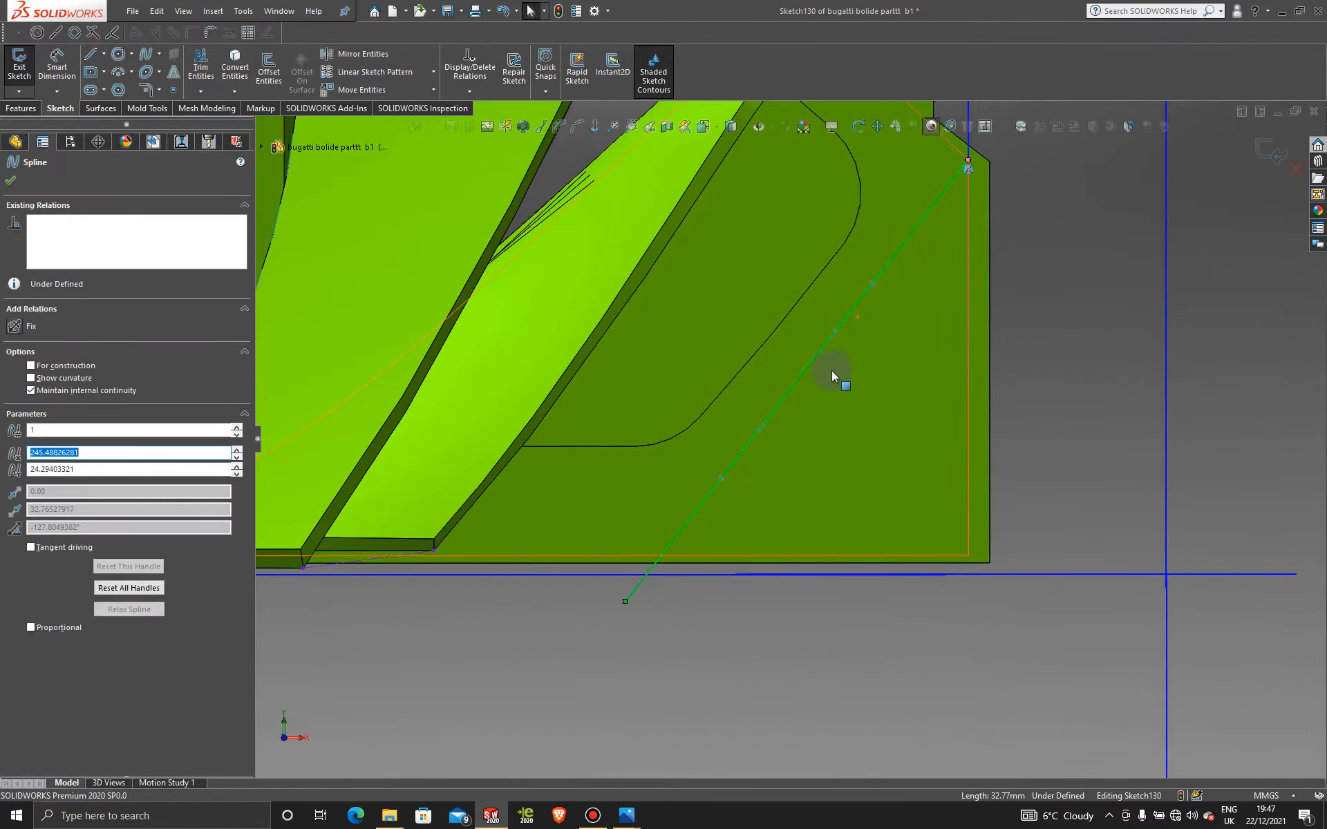
{"action": "left_click_drag", "start_coordinate": [824, 343], "coordinate": [846, 351]}
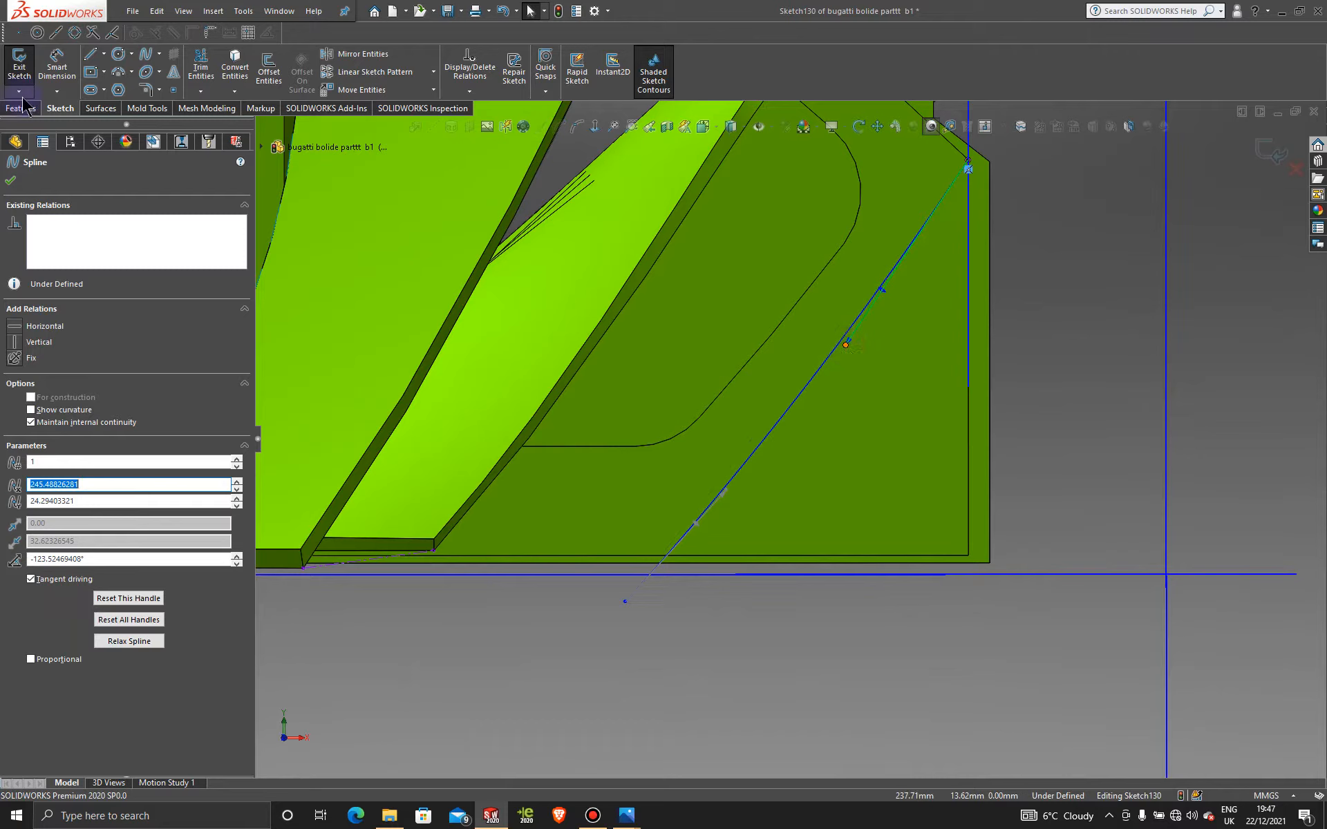
Step: Close the outline with three straight lines from the spline's lower end back to its top
{"action": "left_click", "coordinate": [94, 52]}
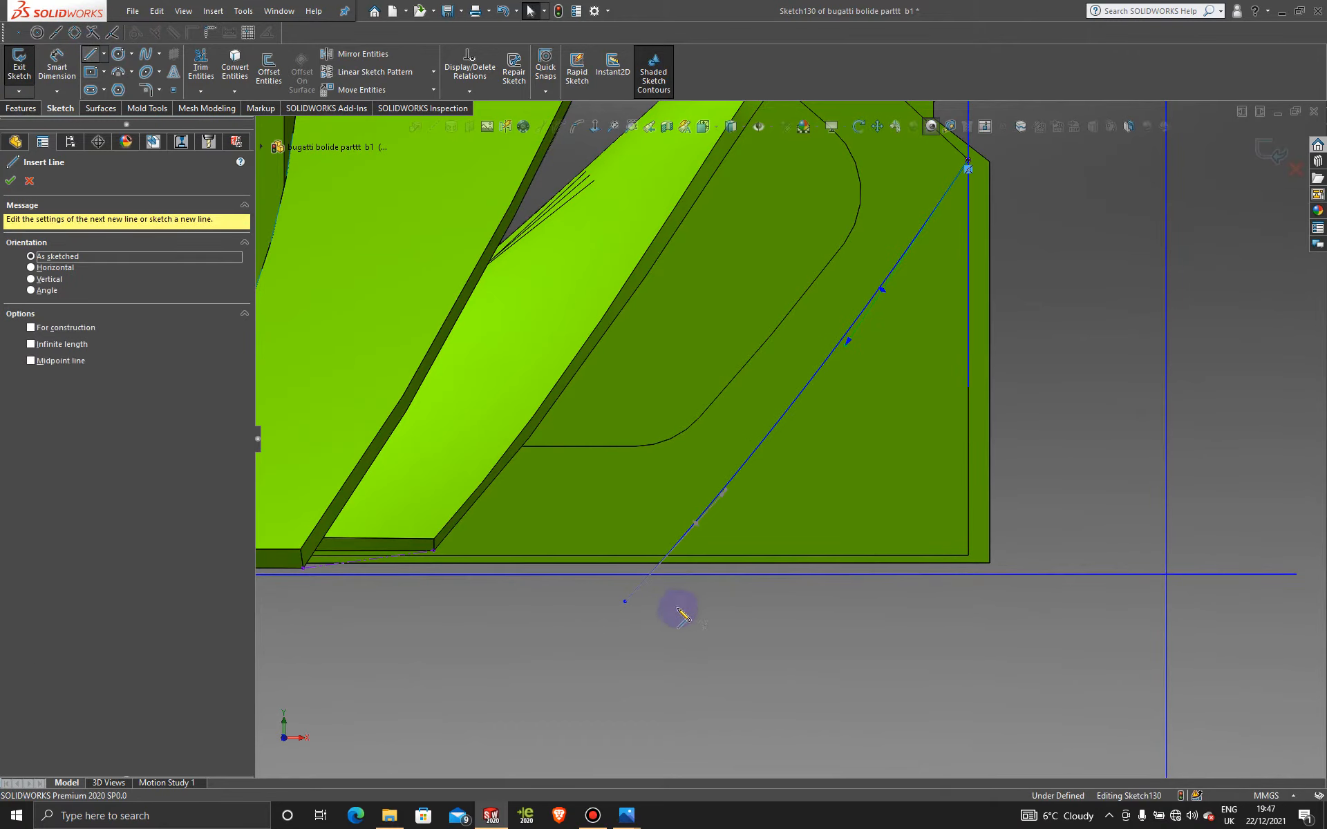
{"action": "left_click", "coordinate": [626, 601]}
{"action": "left_click", "coordinate": [1098, 607]}
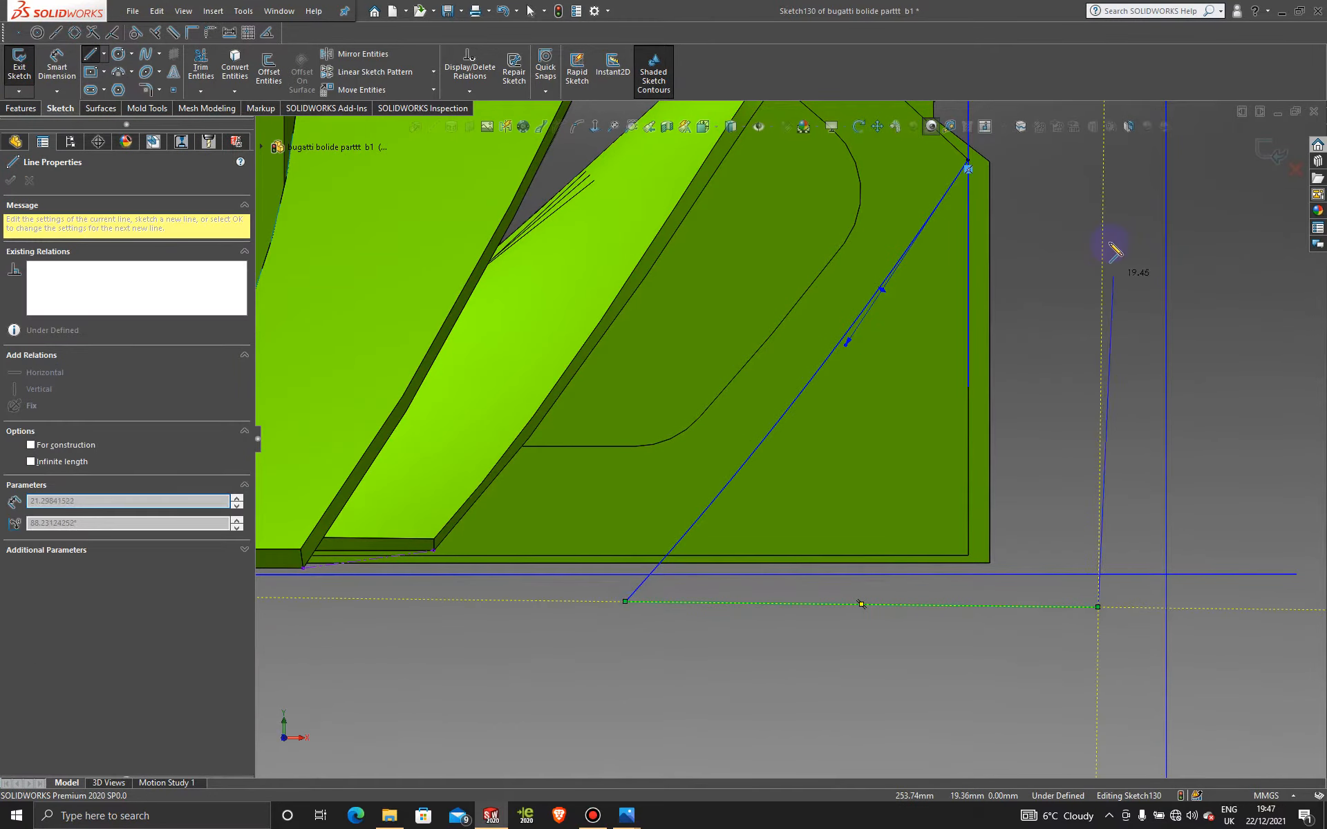
{"action": "left_click", "coordinate": [1069, 174]}
{"action": "left_click", "coordinate": [967, 164]}
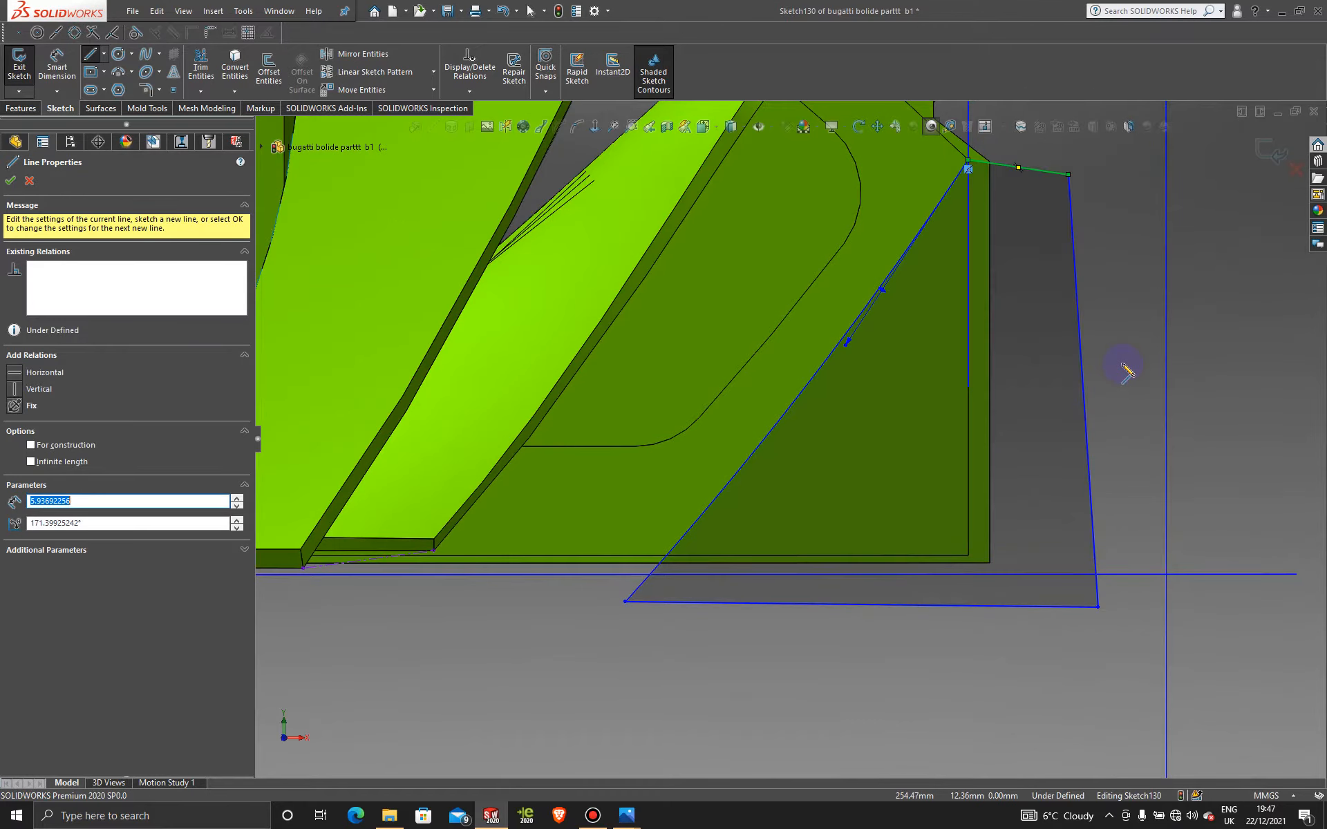
{"action": "key", "text": "Escape"}
{"action": "left_click", "coordinate": [22, 109]}
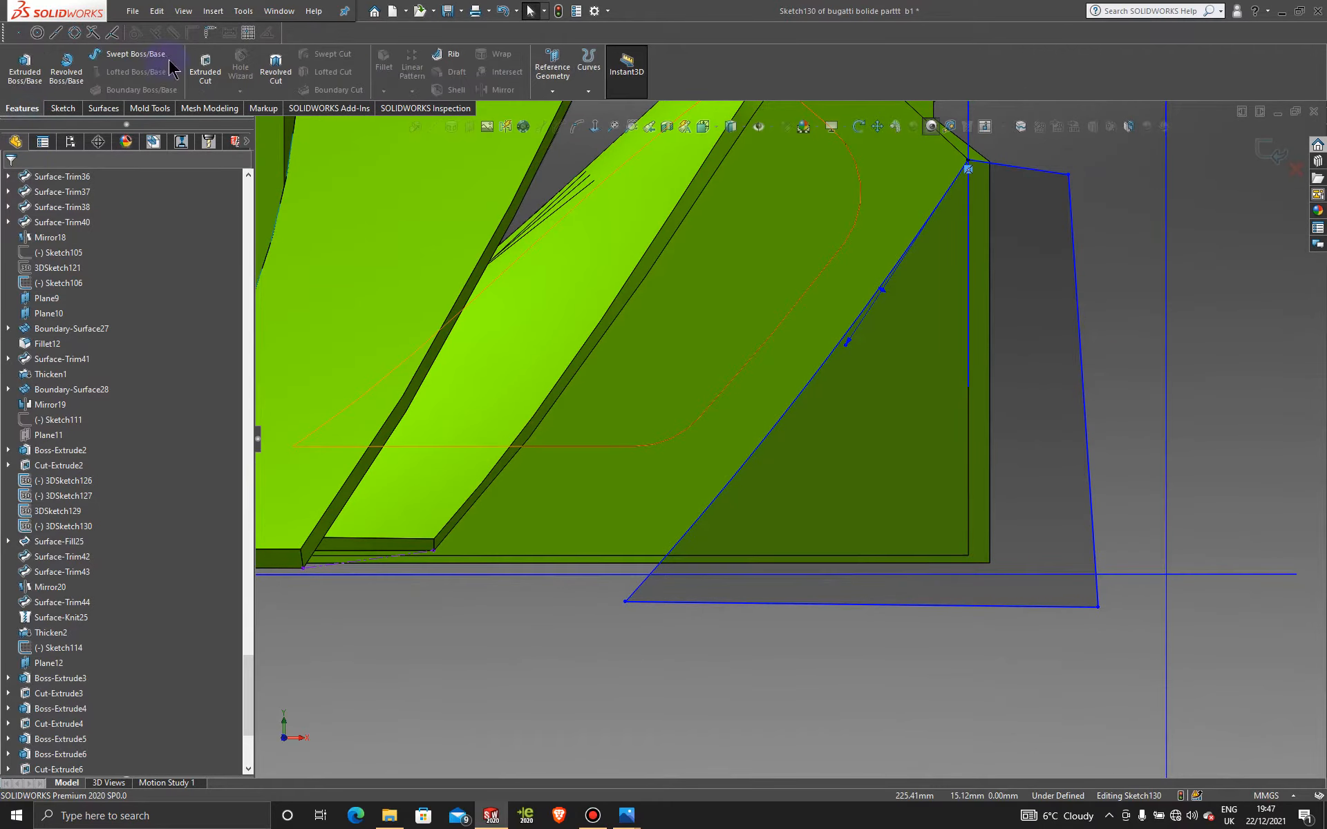
Step: Cut the spline outline 2 mm blind into the second fin and orbit to check the curved edge
{"action": "left_click", "coordinate": [199, 63]}
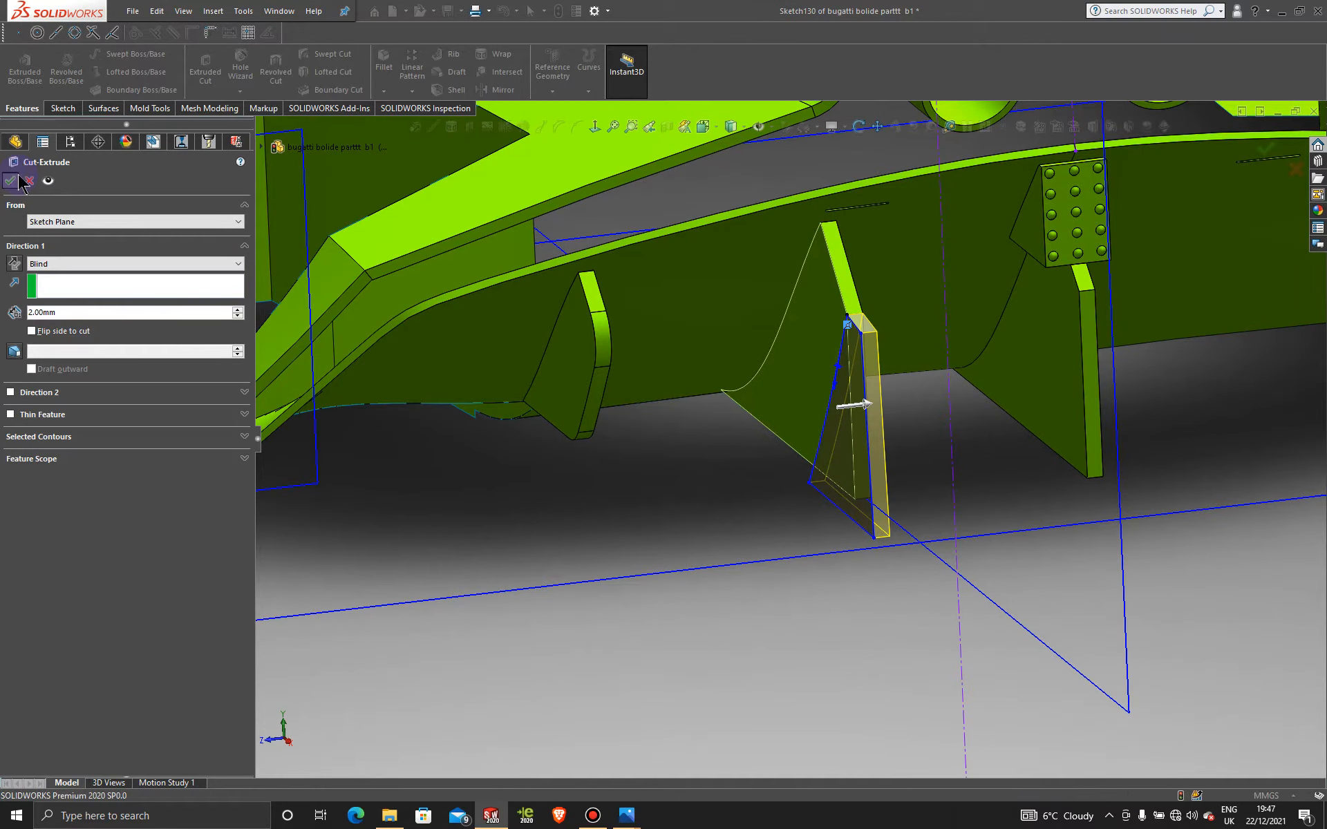
{"action": "left_click", "coordinate": [753, 448]}
{"action": "middle_click_drag", "start_coordinate": [753, 447], "coordinate": [815, 448]}
{"action": "scroll", "coordinate": [856, 461], "scroll_direction": "down", "scroll_amount": 4}
{"action": "scroll", "coordinate": [856, 461], "scroll_direction": "up", "scroll_amount": 5}
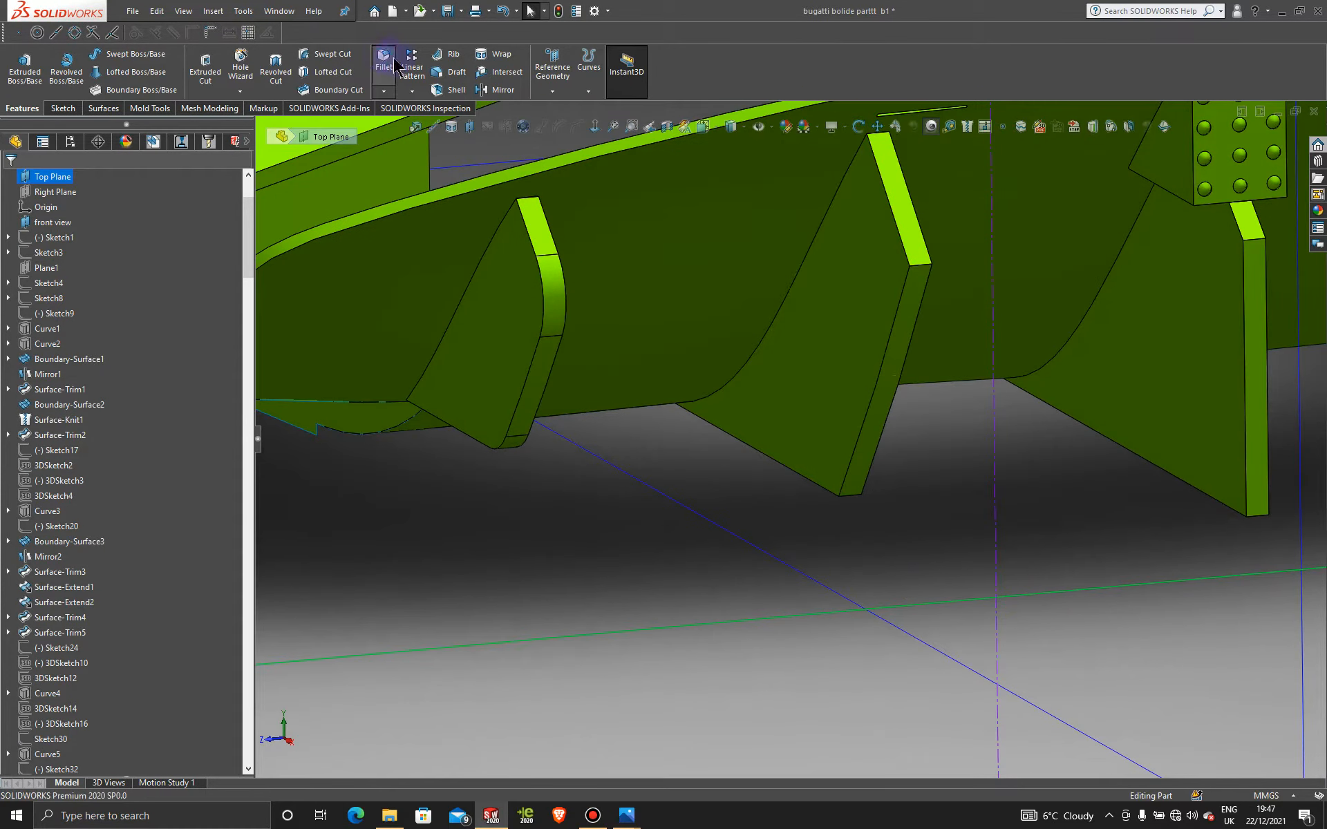
Step: Round the trimmed fin's top edge with a 6 mm fillet, then pick its lower edge for another
{"action": "left_click", "coordinate": [917, 266]}
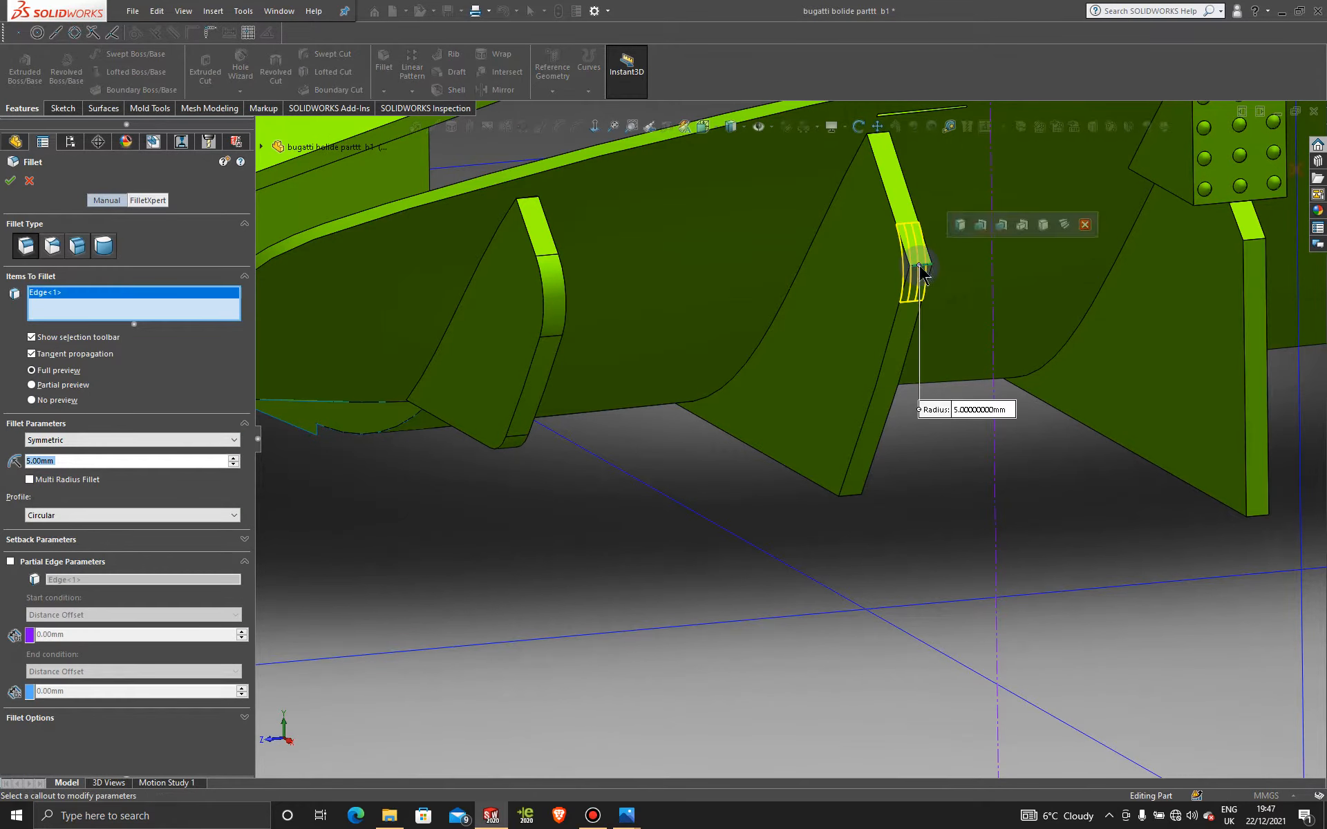
{"action": "left_click", "coordinate": [853, 495]}
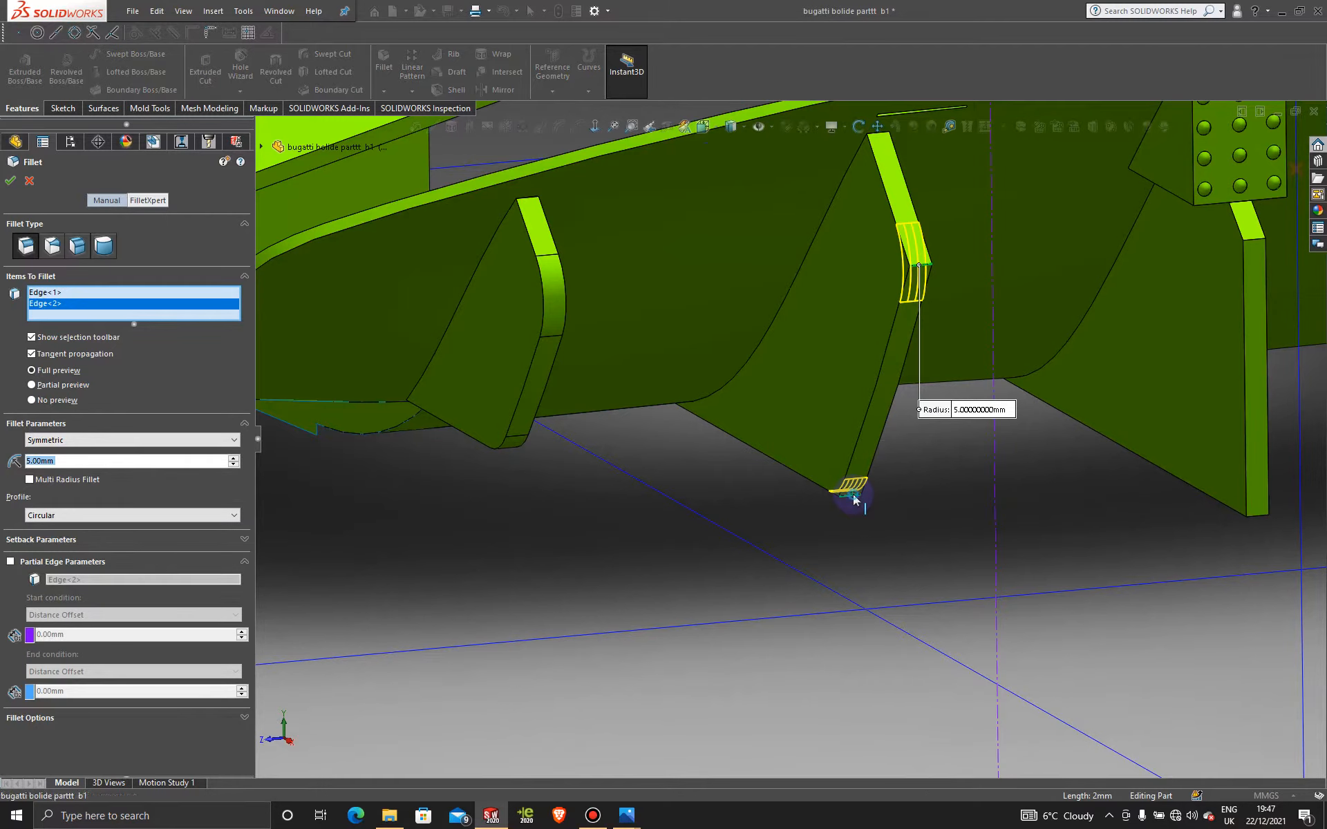
{"action": "left_click", "coordinate": [853, 496]}
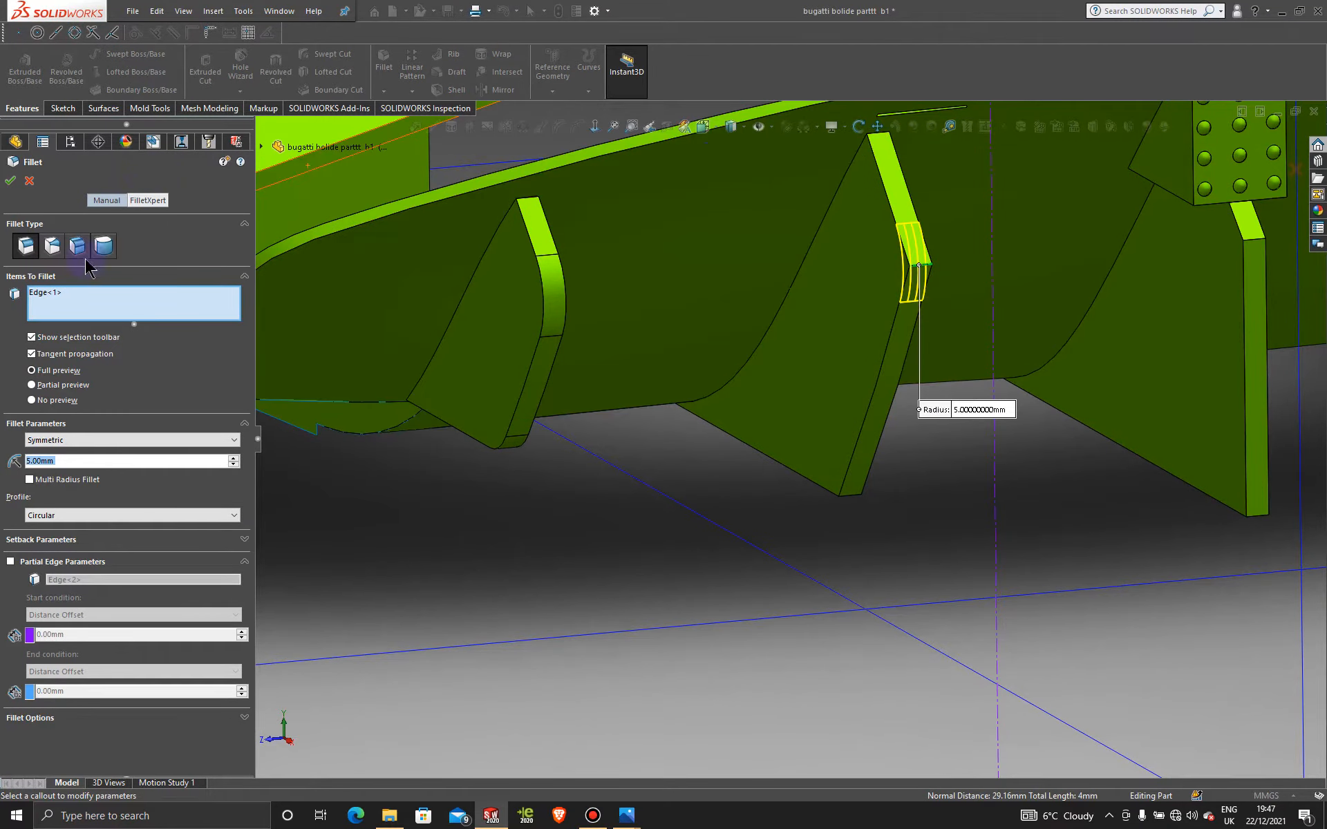
{"action": "left_click_drag", "start_coordinate": [81, 460], "coordinate": [15, 453]}
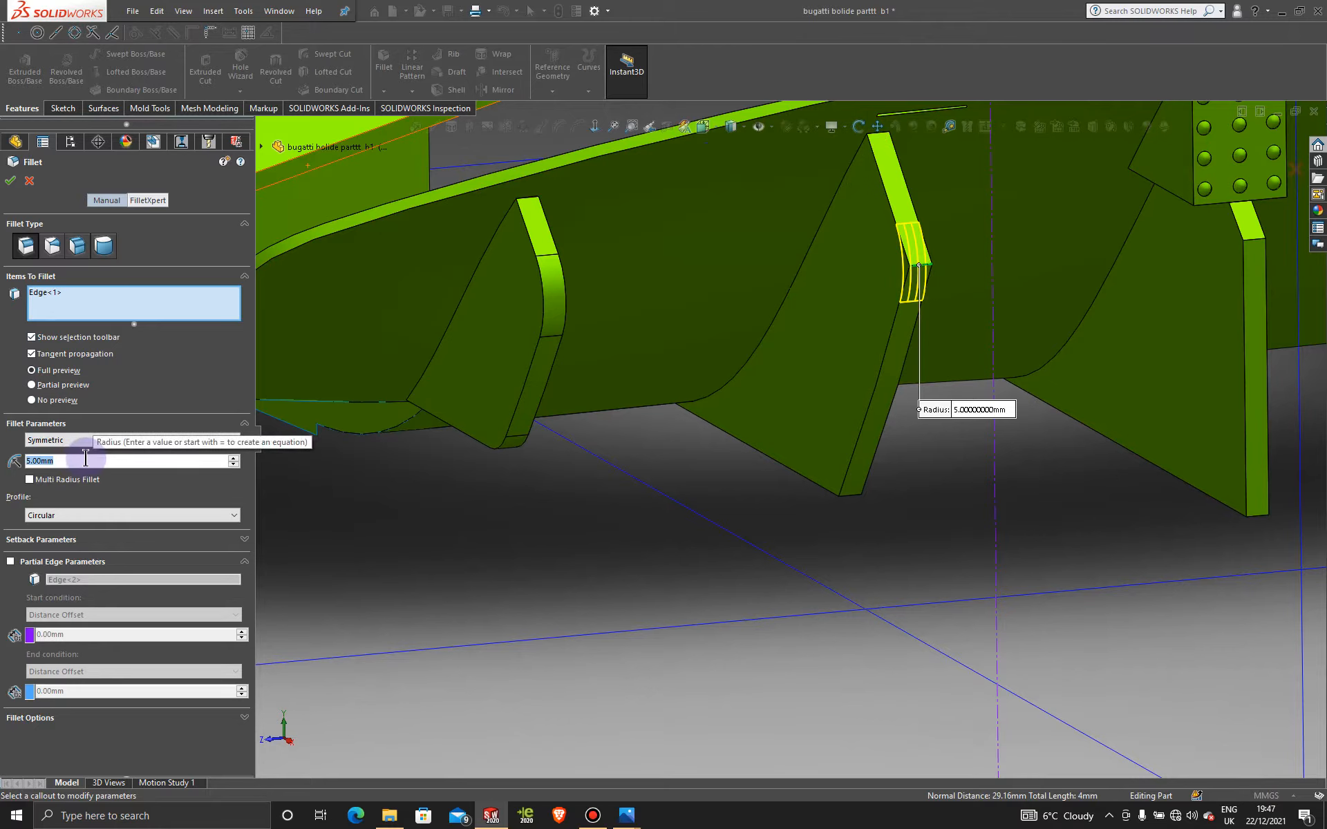
{"action": "type", "text": "7"}
{"action": "key", "text": "Return"}
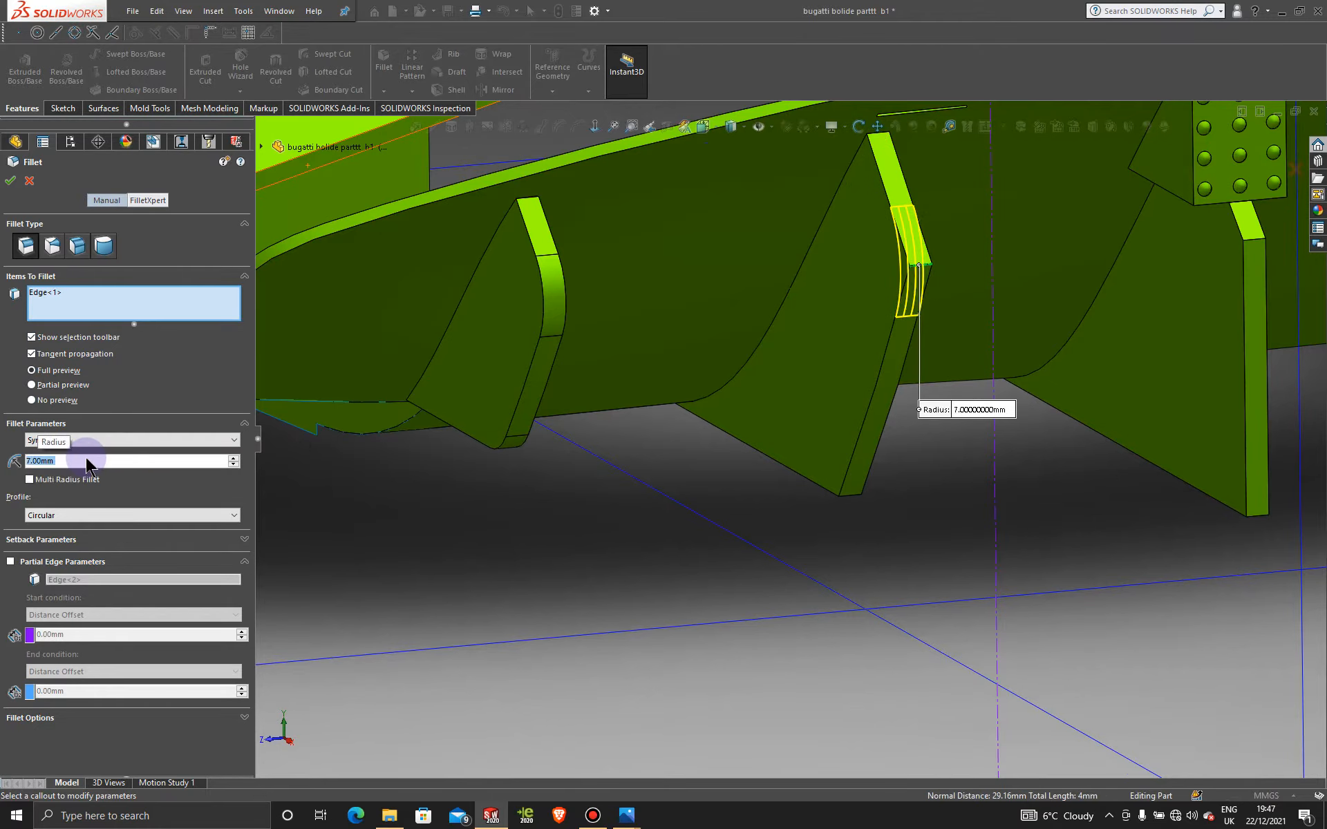
{"action": "type", "text": "6"}
{"action": "key", "text": "Return"}
{"action": "left_click", "coordinate": [10, 181]}
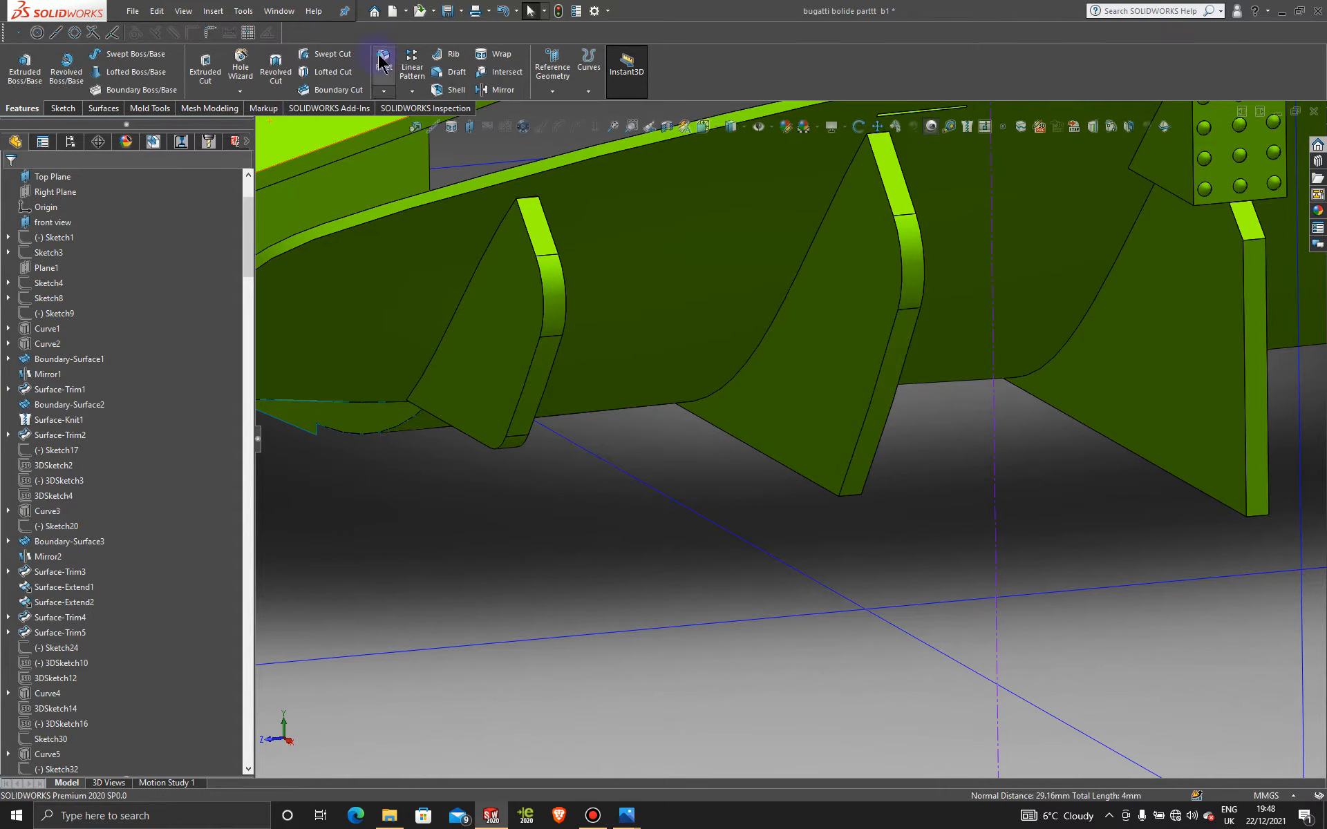
{"action": "left_click", "coordinate": [854, 502]}
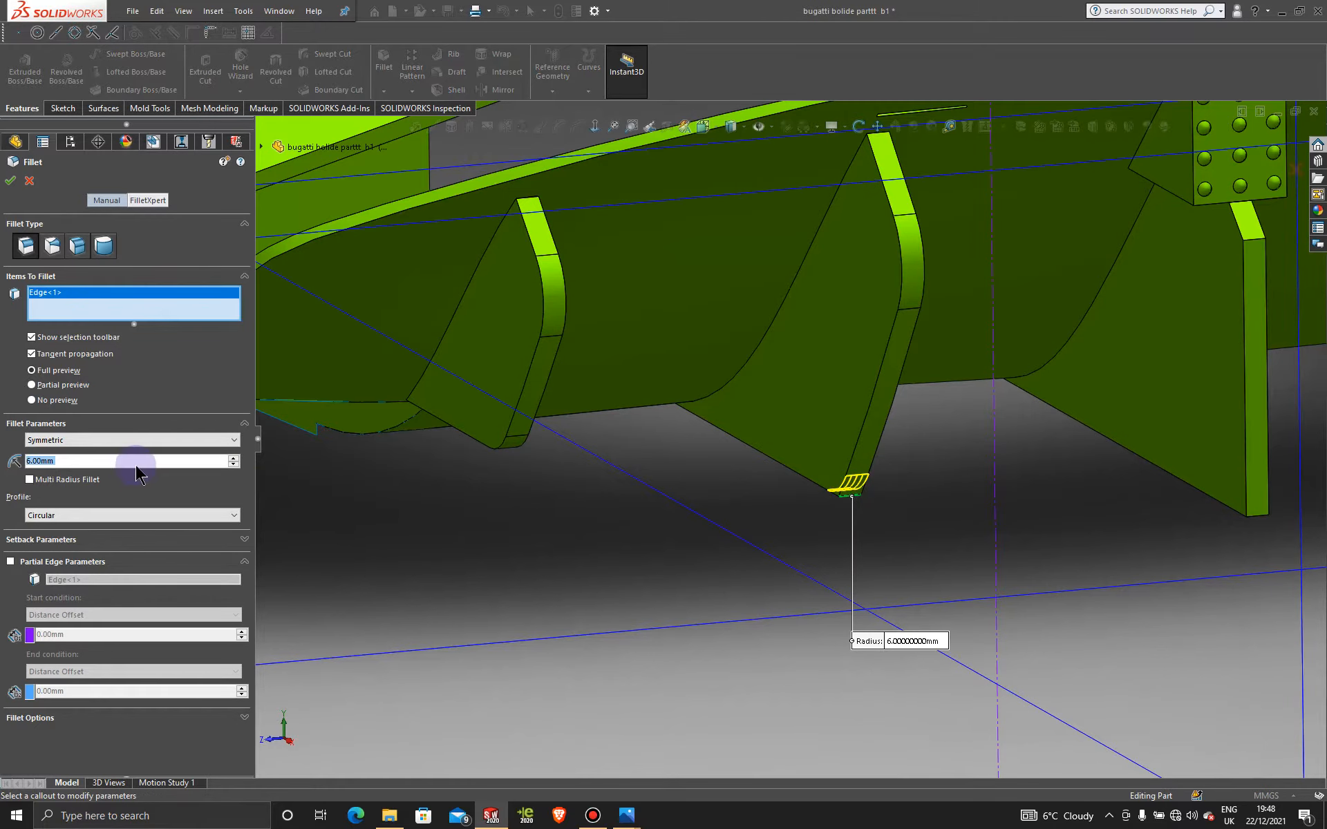
{"action": "middle_click_drag", "start_coordinate": [672, 529], "coordinate": [705, 522]}
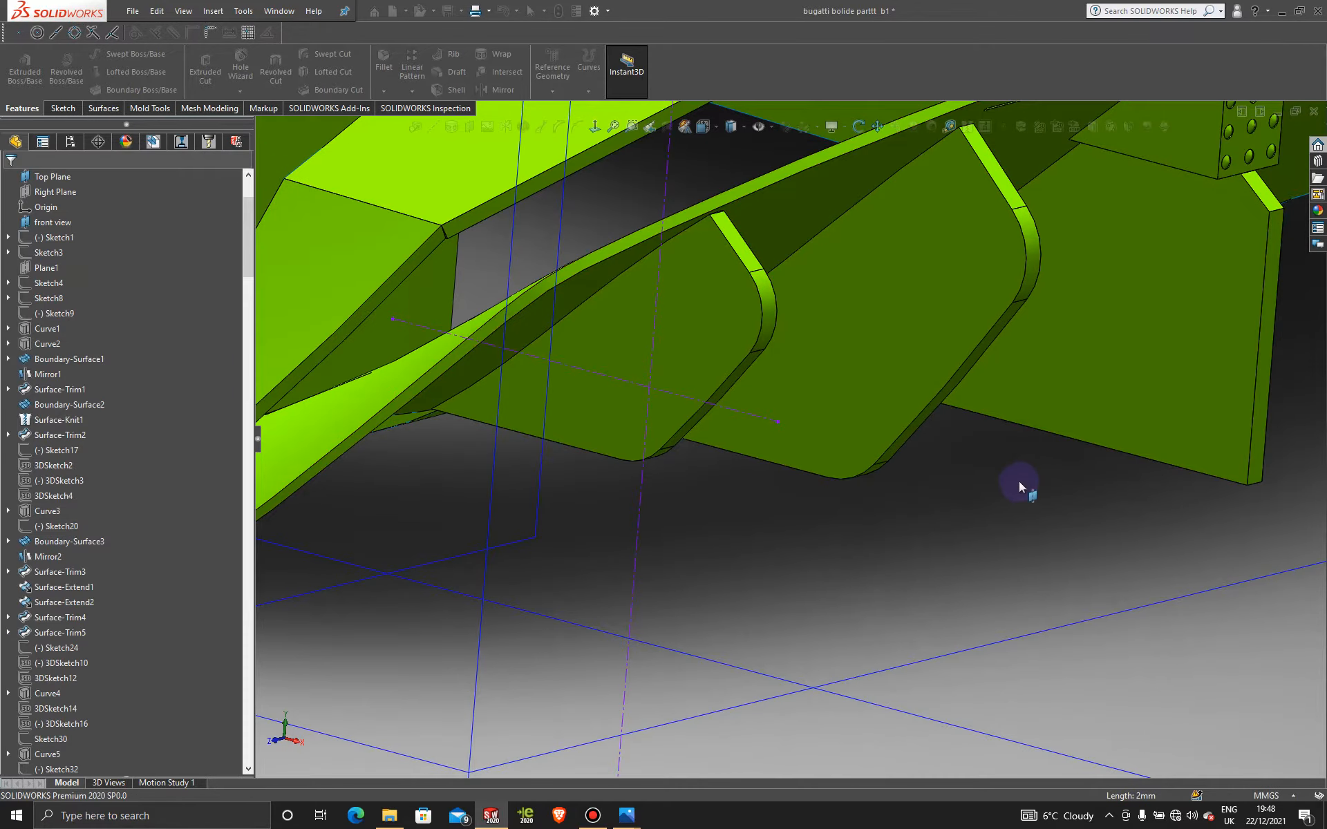
{"action": "scroll", "coordinate": [974, 468], "scroll_direction": "up", "scroll_amount": 7}
{"action": "middle_click_drag", "start_coordinate": [822, 439], "coordinate": [691, 456]}
{"action": "scroll", "coordinate": [836, 446], "scroll_direction": "down", "scroll_amount": 4}
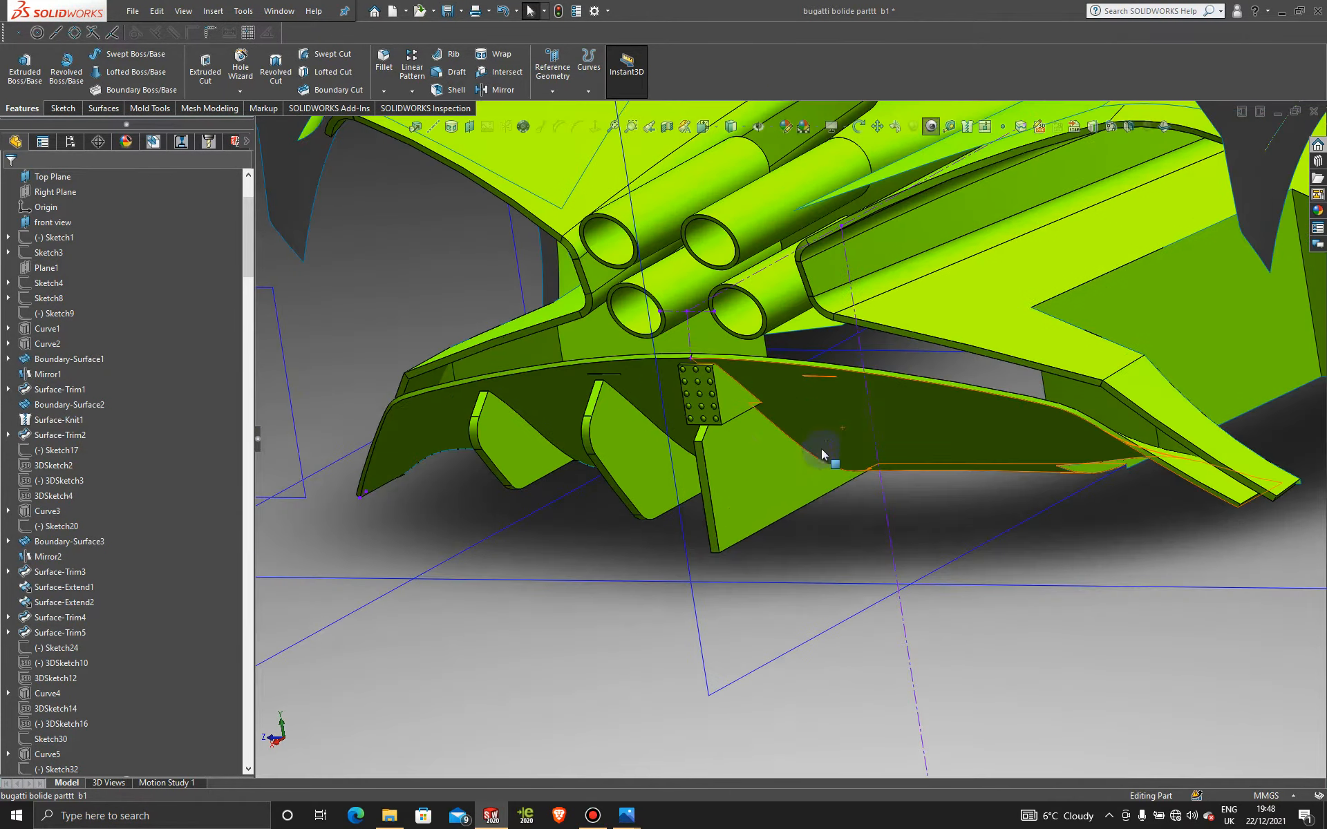
{"action": "middle_click_drag", "start_coordinate": [638, 452], "coordinate": [781, 444]}
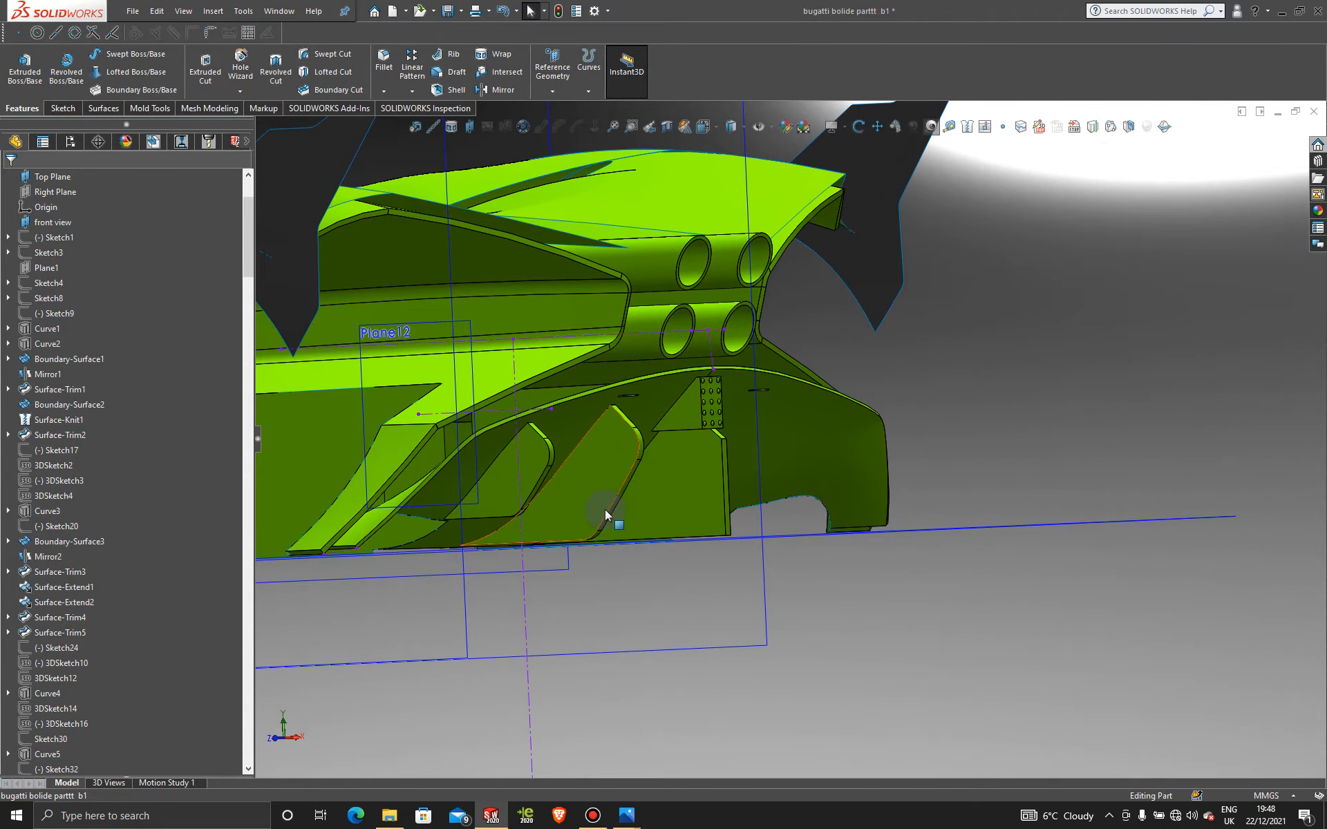
{"action": "middle_click_drag", "start_coordinate": [605, 515], "coordinate": [728, 494]}
{"action": "scroll", "coordinate": [722, 443], "scroll_direction": "down", "scroll_amount": 5}
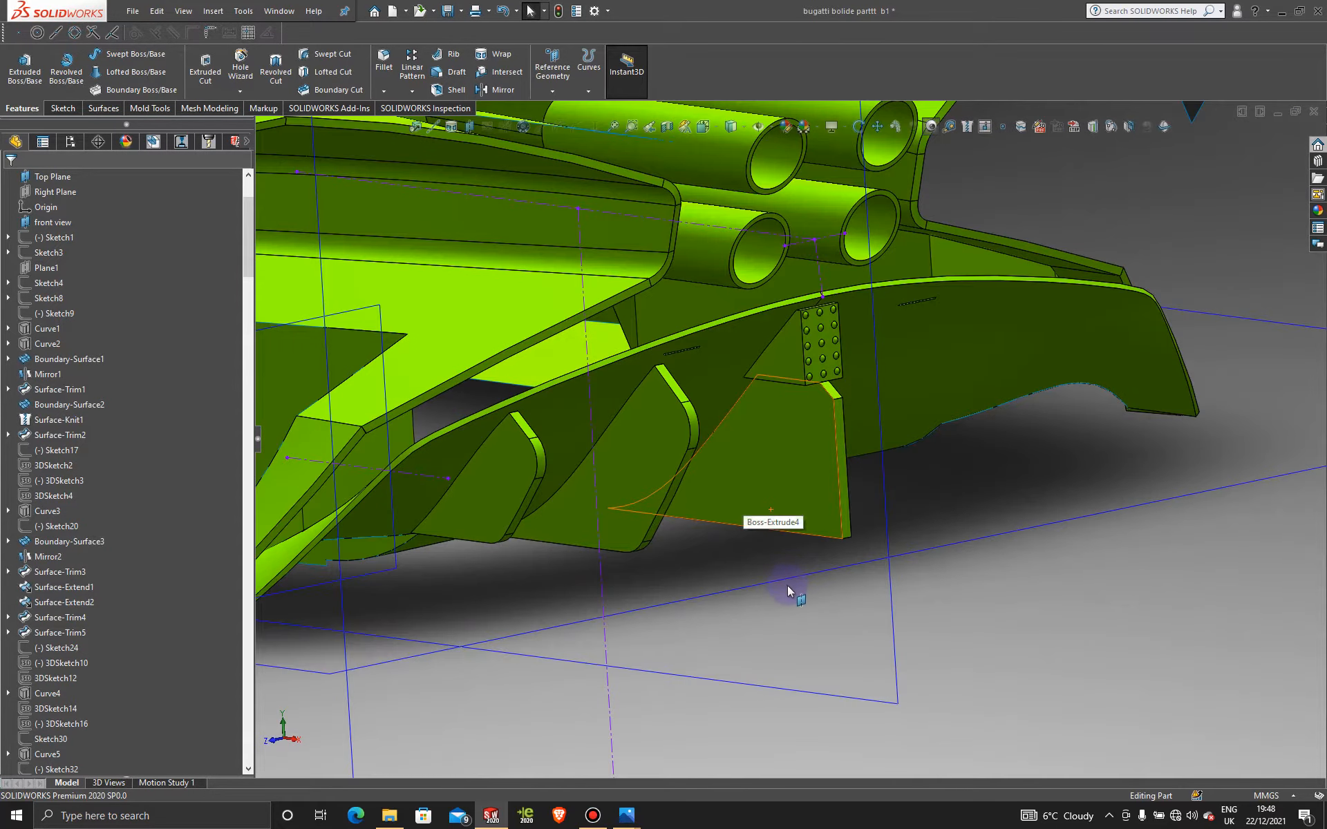
{"action": "scroll", "coordinate": [777, 579], "scroll_direction": "up", "scroll_amount": 2}
{"action": "scroll", "coordinate": [713, 511], "scroll_direction": "down", "scroll_amount": 1}
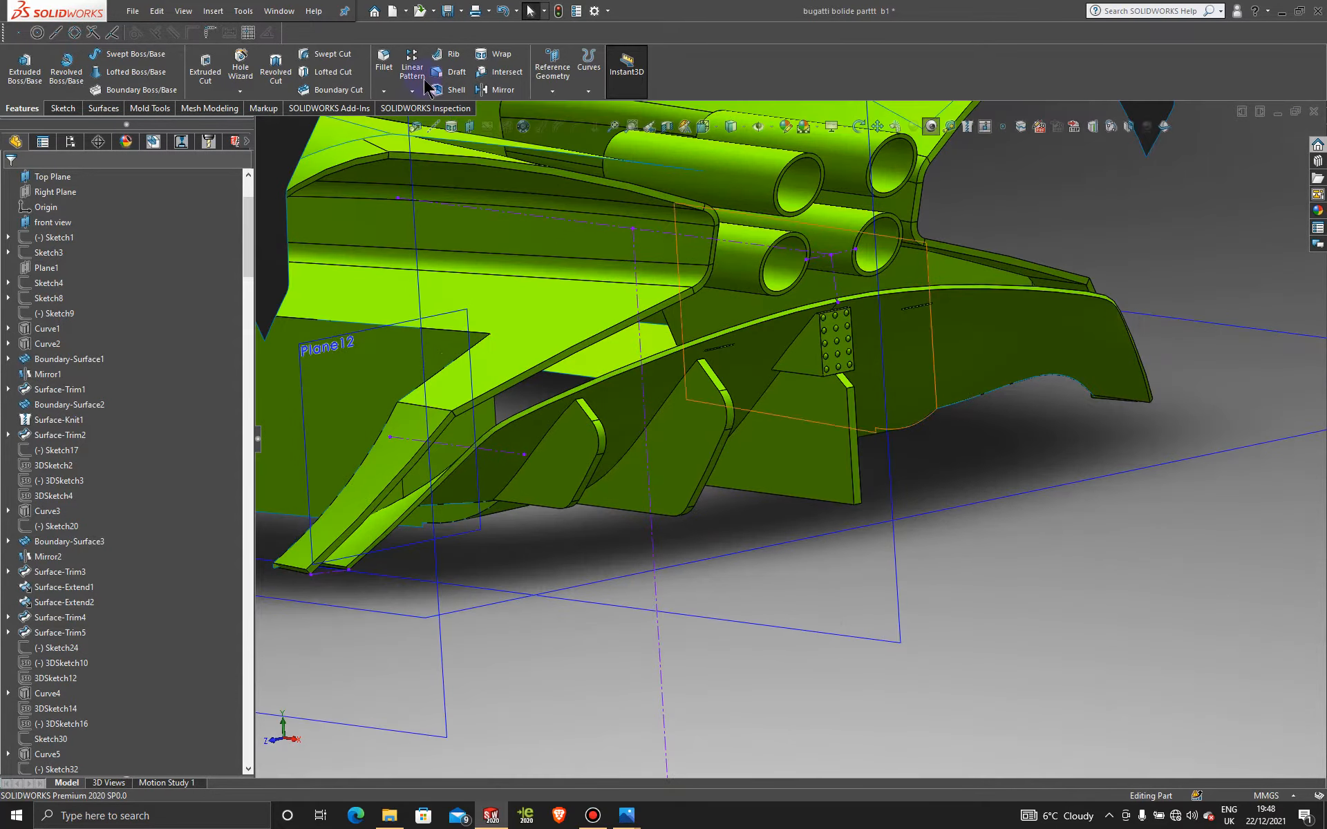
Step: Mirror Boss-Extrude6 and Boss-Extrude5 about the Front Plane, removing Fillet16 from the list
{"action": "left_click", "coordinate": [512, 99]}
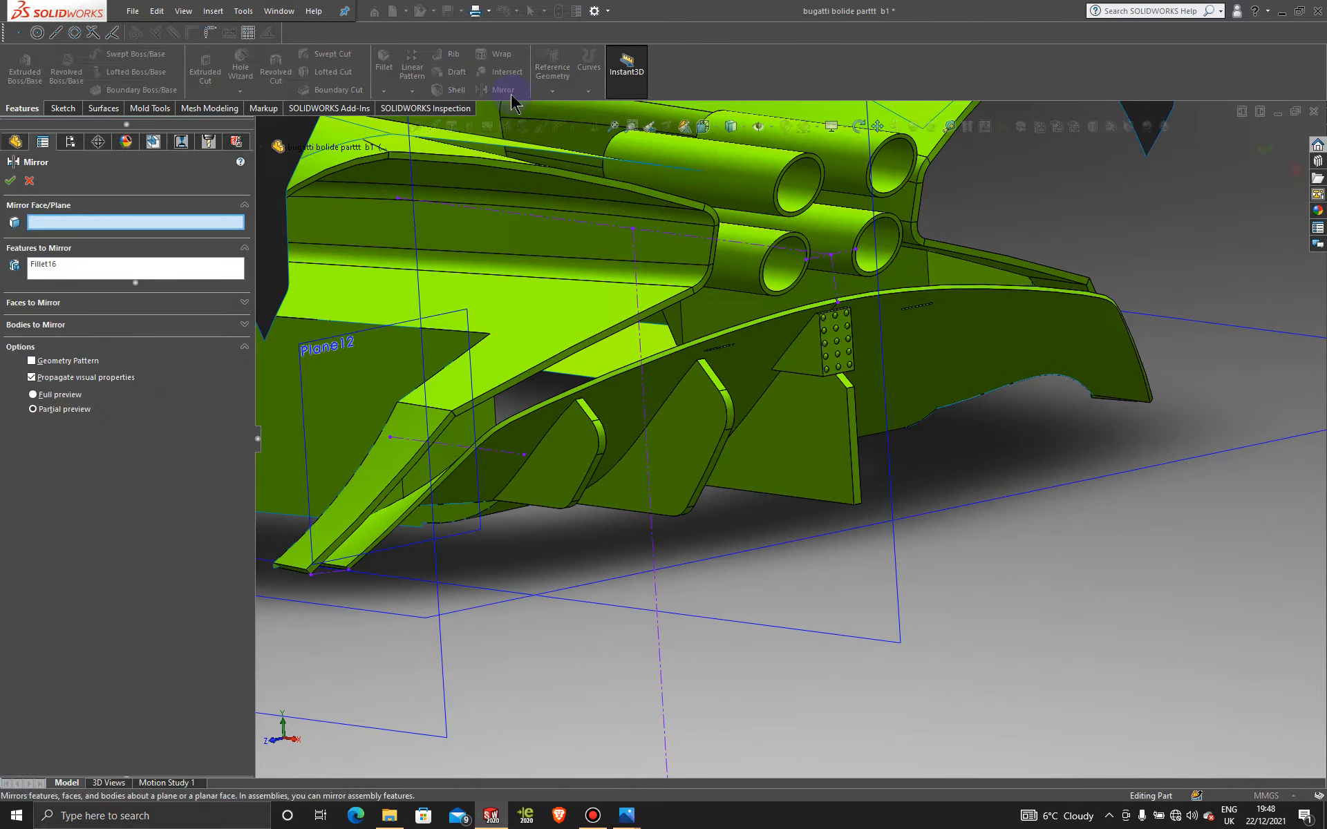
{"action": "scroll", "coordinate": [750, 356], "scroll_direction": "up", "scroll_amount": 5}
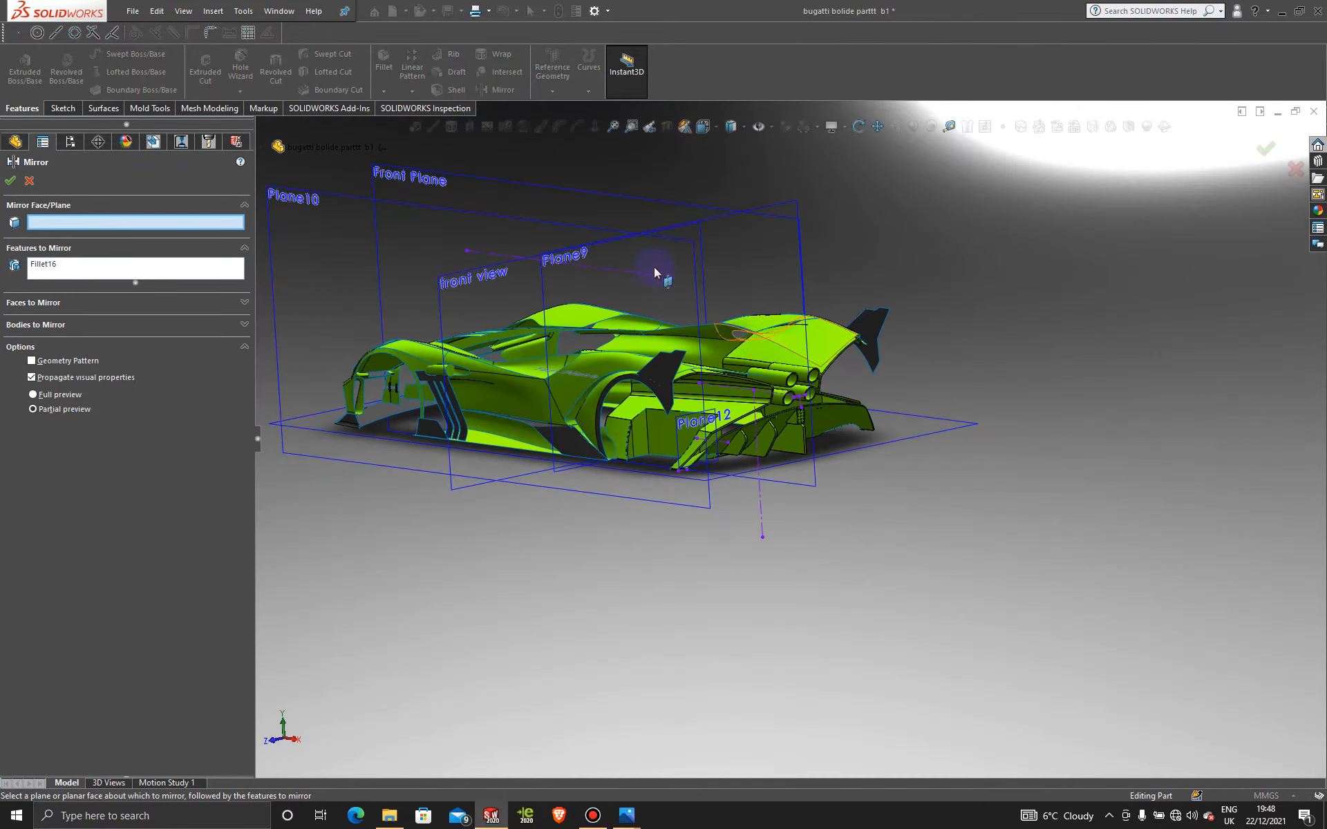
{"action": "left_click", "coordinate": [513, 188]}
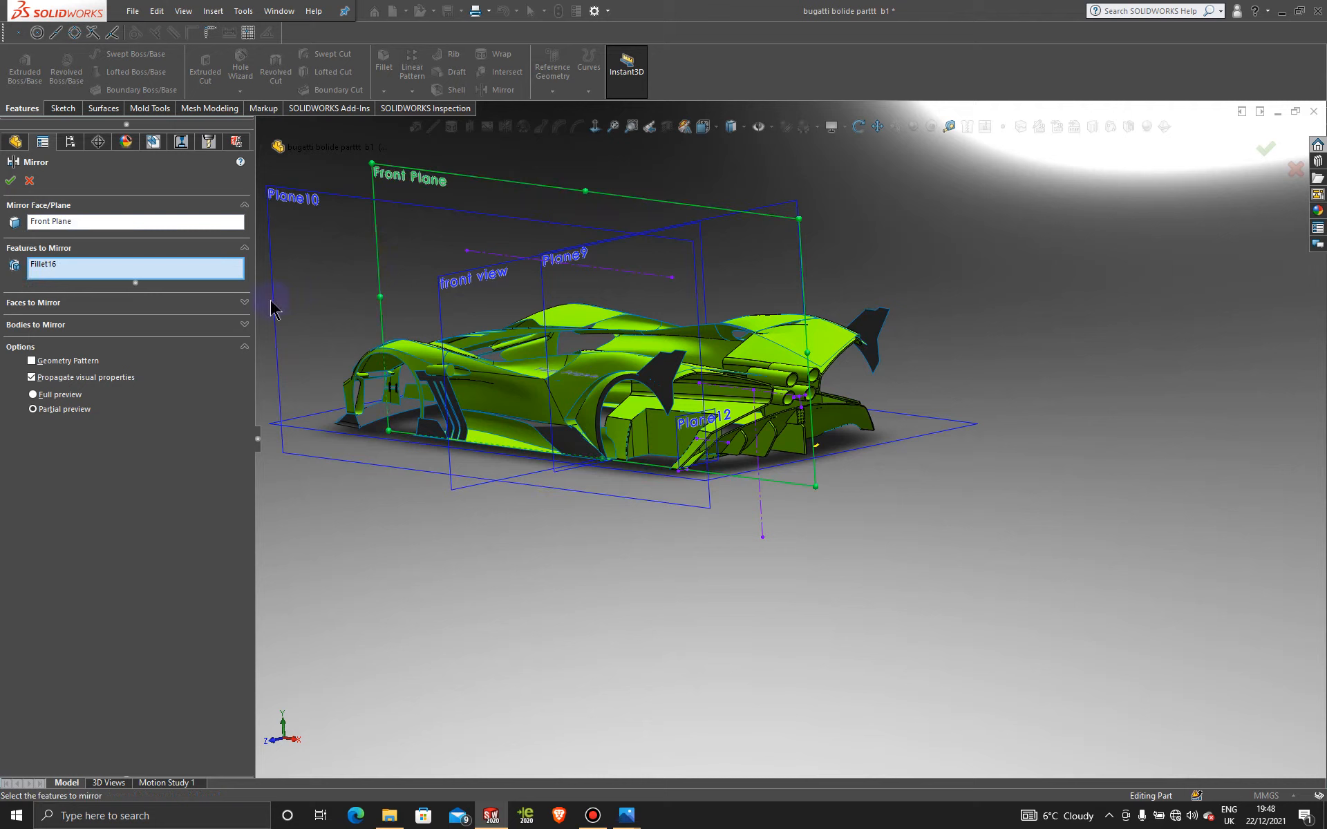
{"action": "left_click", "coordinate": [235, 324]}
{"action": "scroll", "coordinate": [890, 482], "scroll_direction": "down", "scroll_amount": 3}
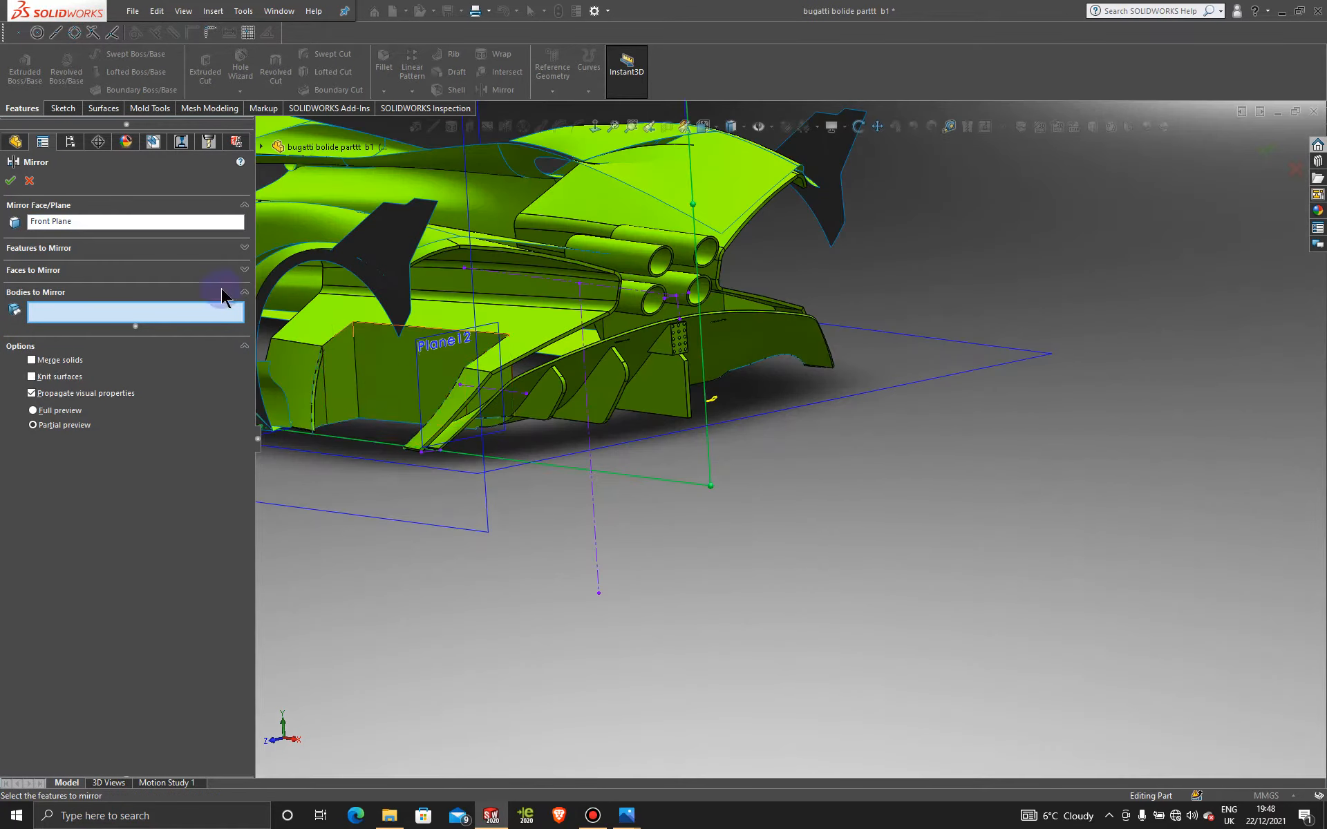
{"action": "left_click", "coordinate": [172, 251]}
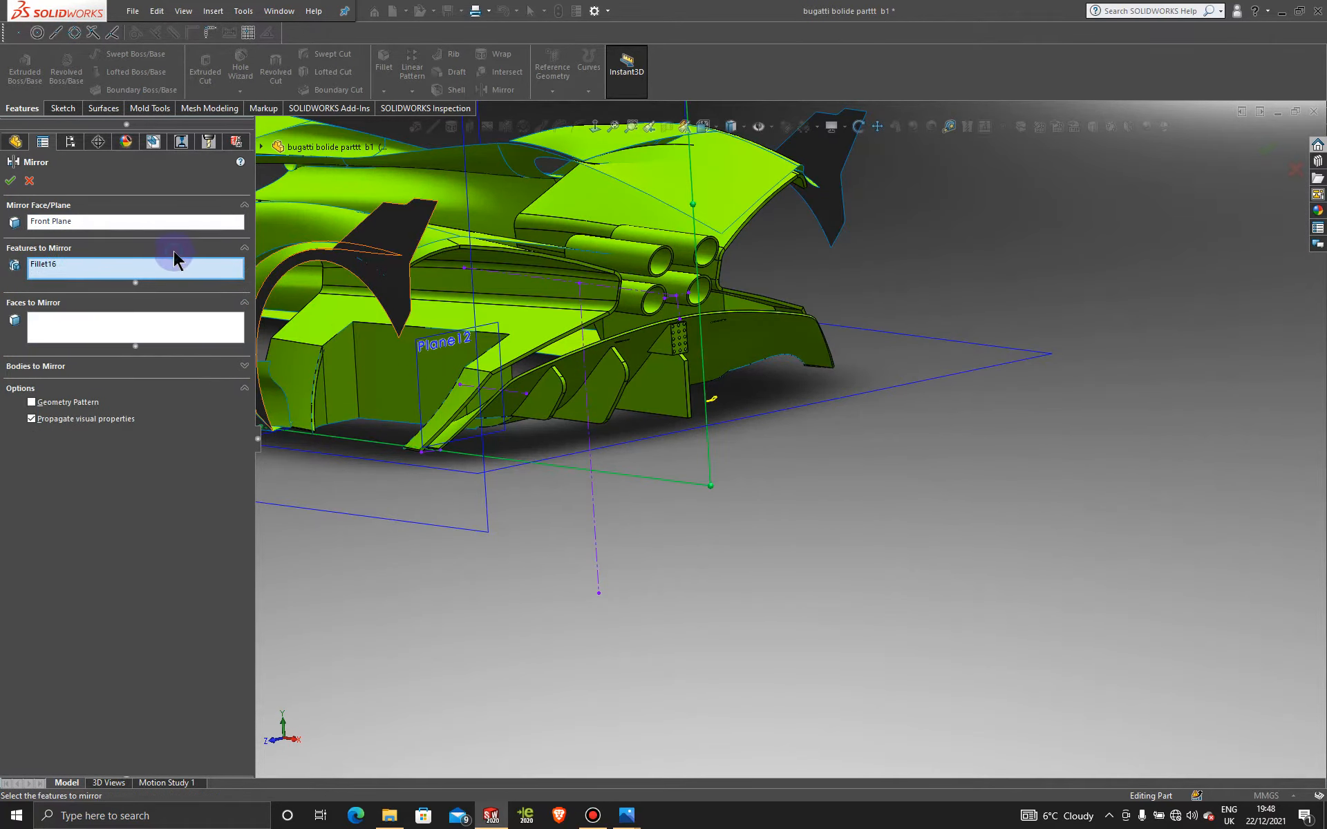
{"action": "right_click", "coordinate": [143, 270]}
{"action": "left_click", "coordinate": [163, 276]}
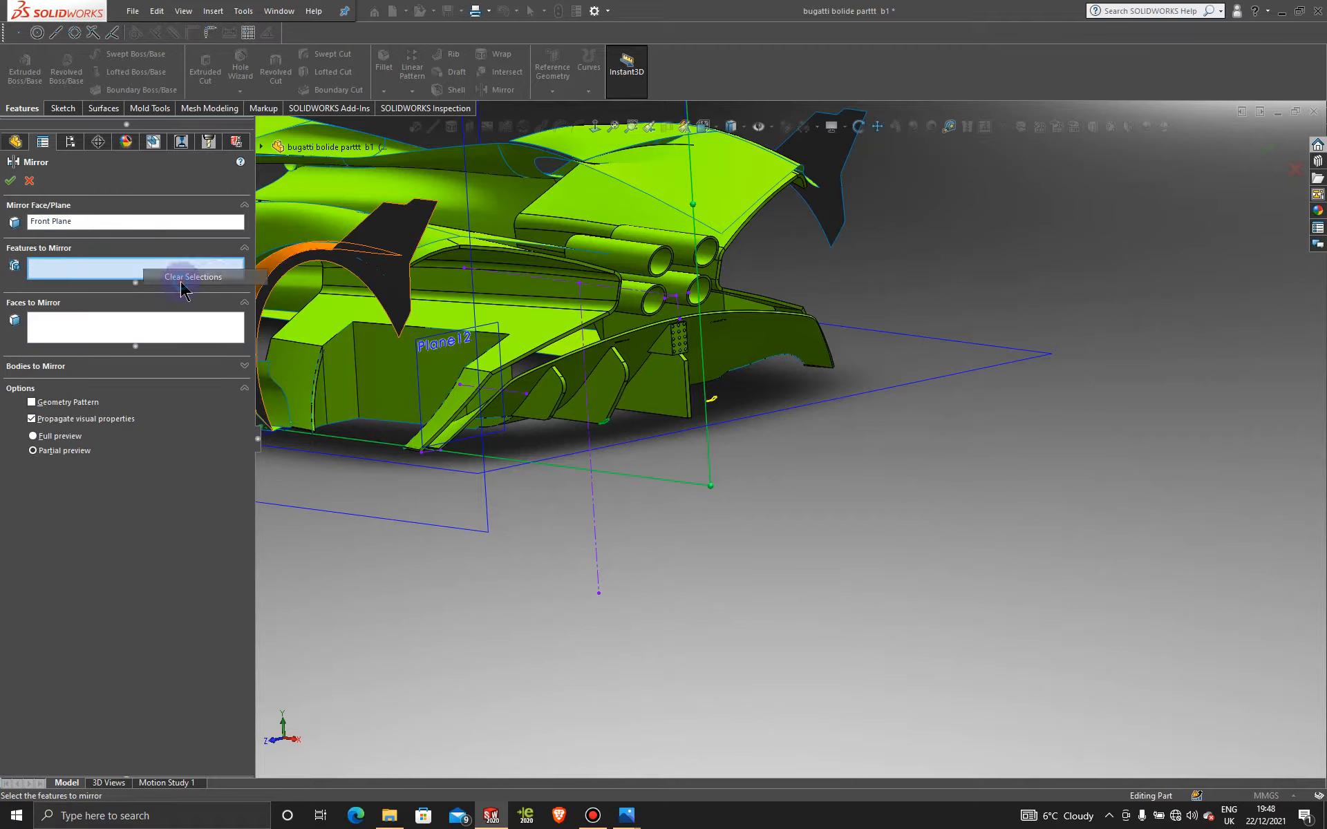
{"action": "left_click", "coordinate": [610, 393]}
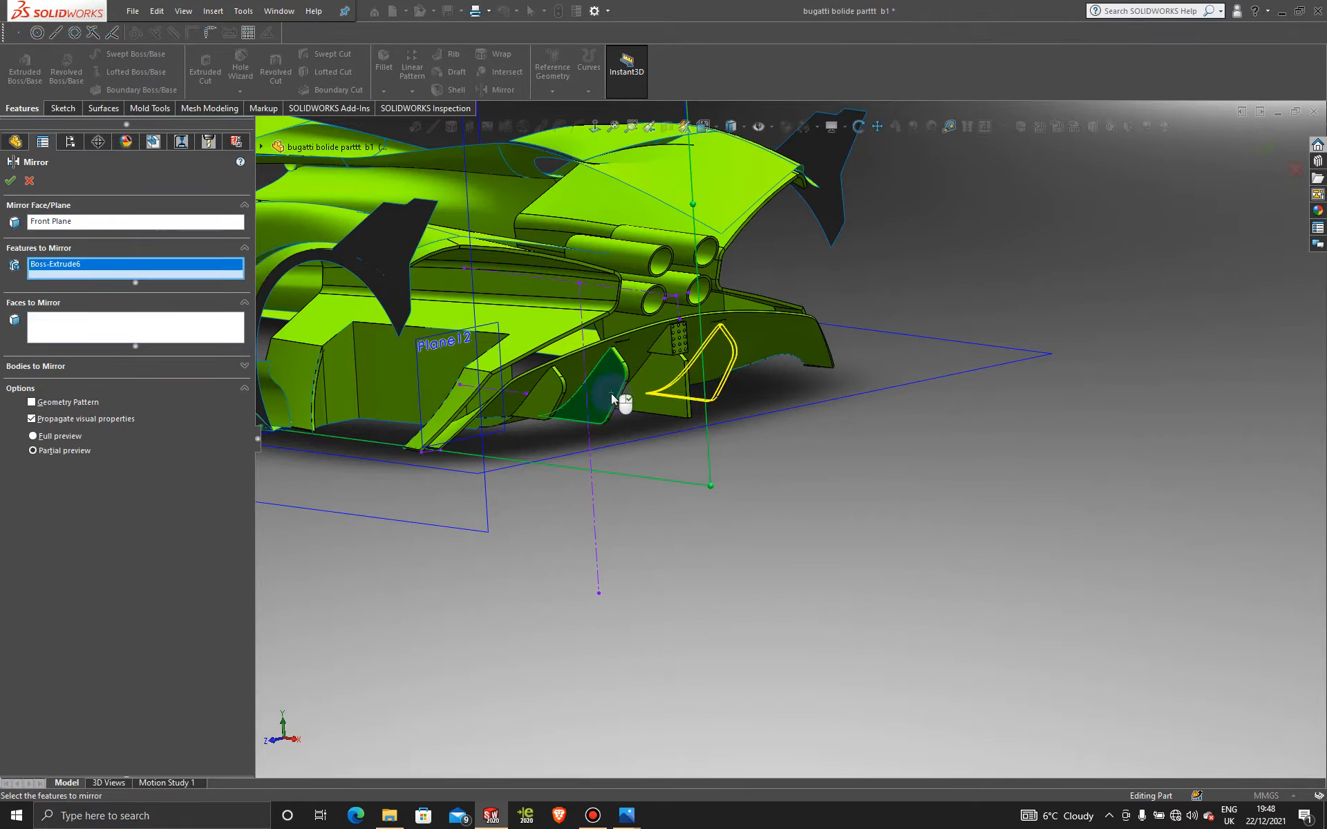
{"action": "left_click", "coordinate": [549, 395]}
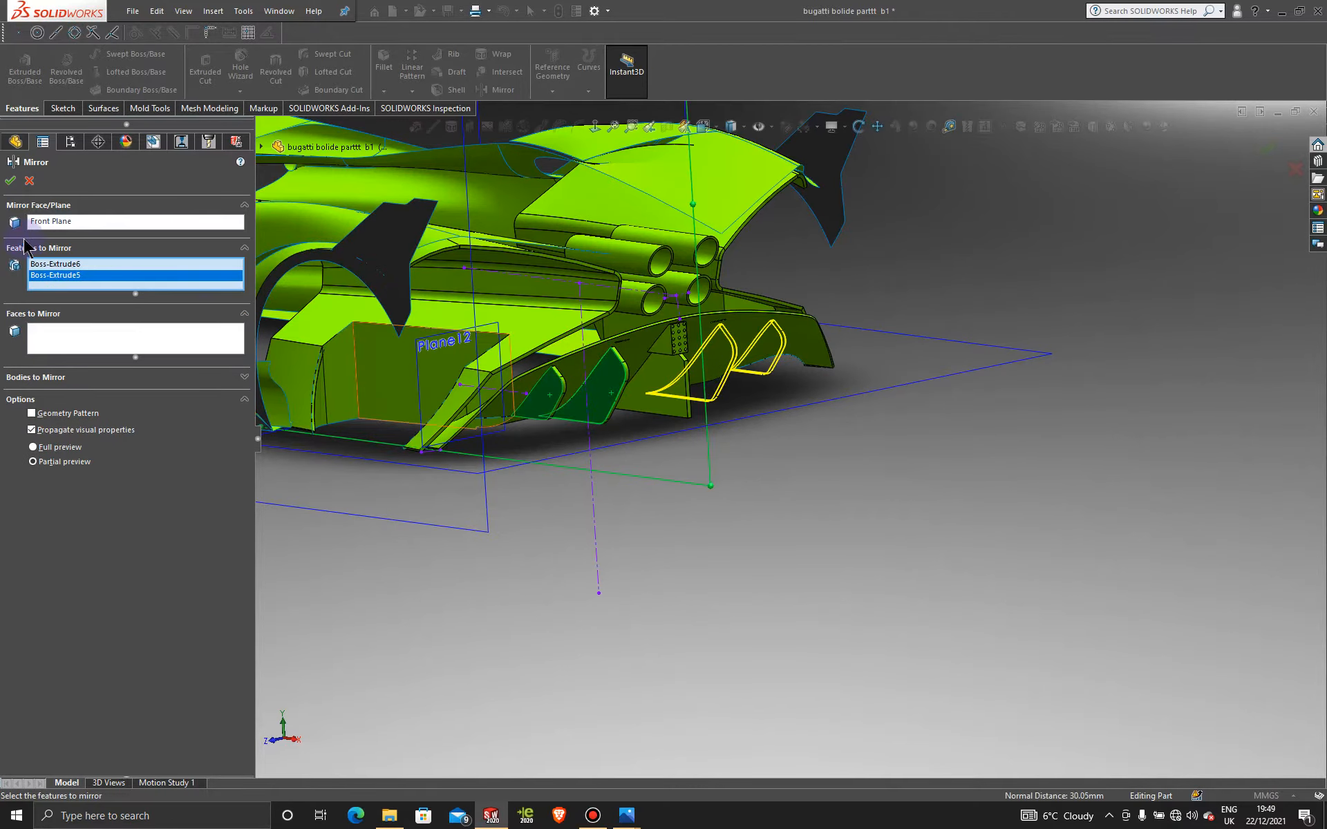
{"action": "left_click", "coordinate": [592, 816]}
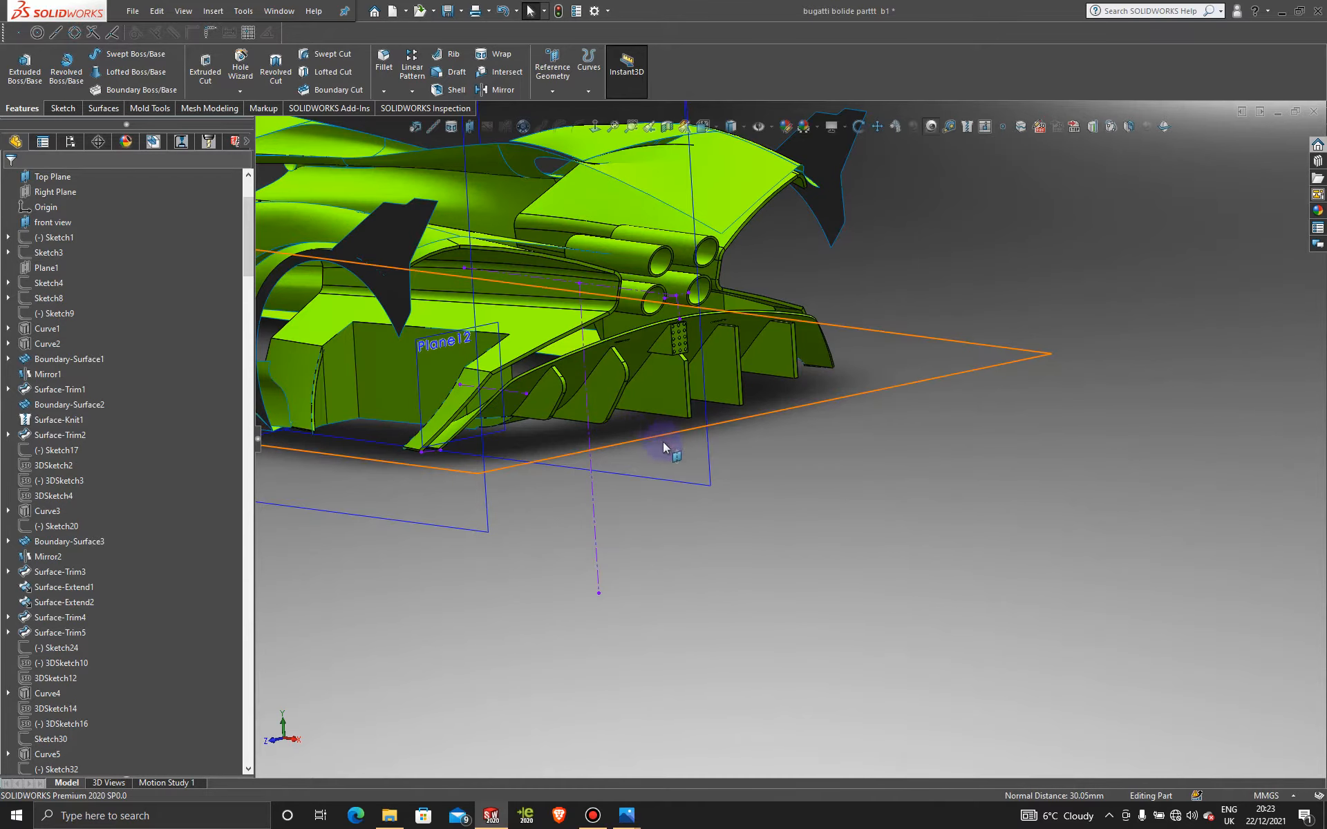
Step: Scroll the feature tree to its end and start a new mirror with Mirror23 preselected
{"action": "scroll", "coordinate": [629, 420], "scroll_direction": "down", "scroll_amount": 3}
{"action": "scroll", "coordinate": [879, 421], "scroll_direction": "up", "scroll_amount": 2}
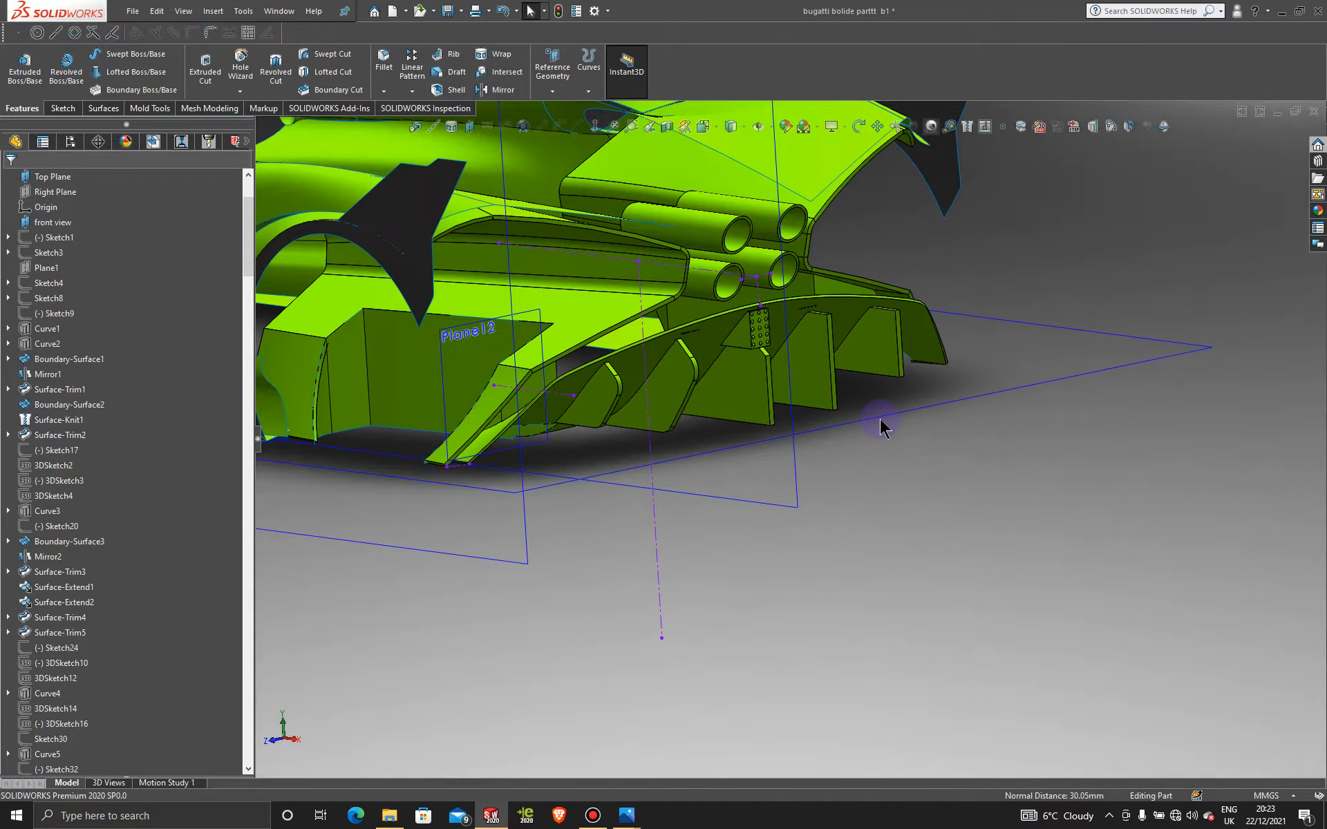
{"action": "middle_click_drag", "start_coordinate": [849, 402], "coordinate": [832, 384]}
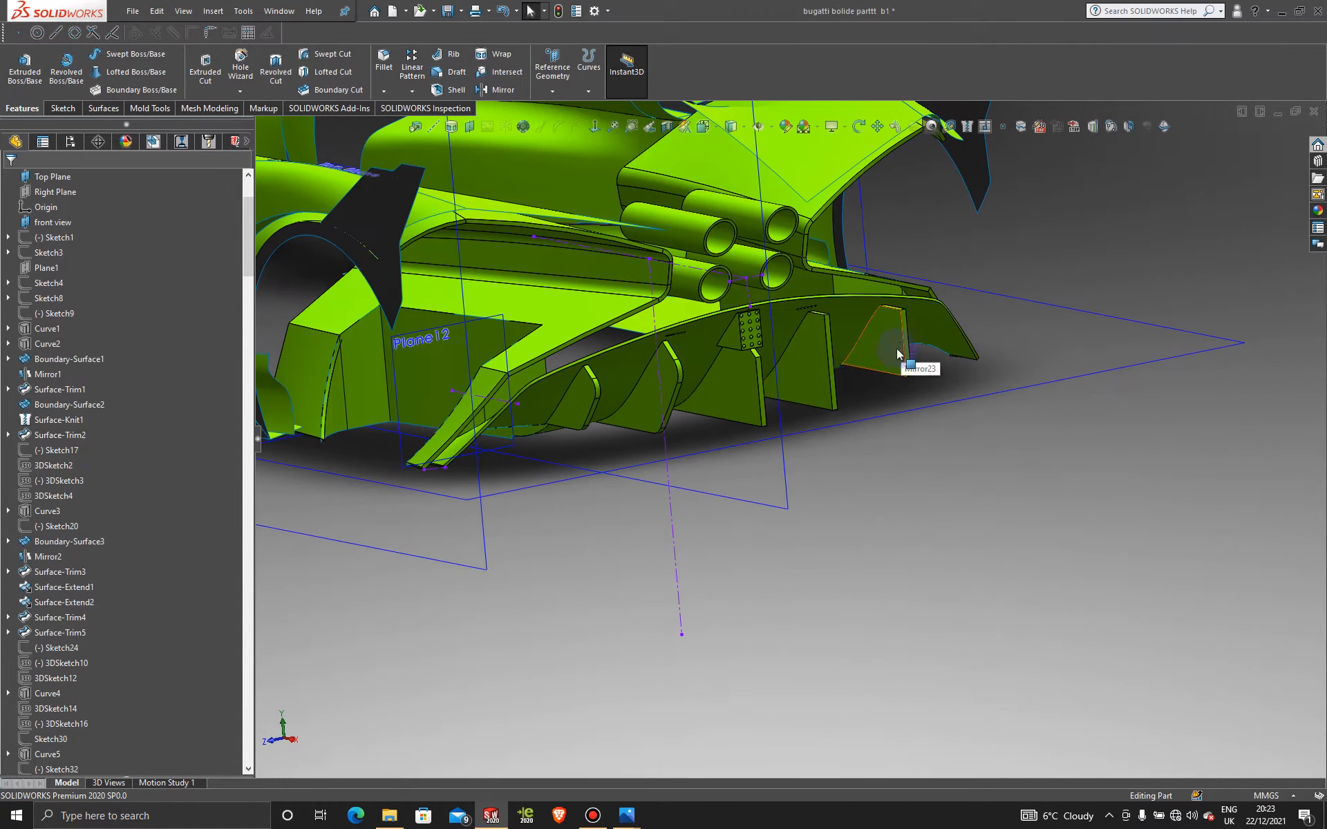
{"action": "scroll", "coordinate": [104, 545], "scroll_direction": "down", "scroll_amount": 10}
{"action": "left_click_drag", "start_coordinate": [257, 351], "coordinate": [269, 746]}
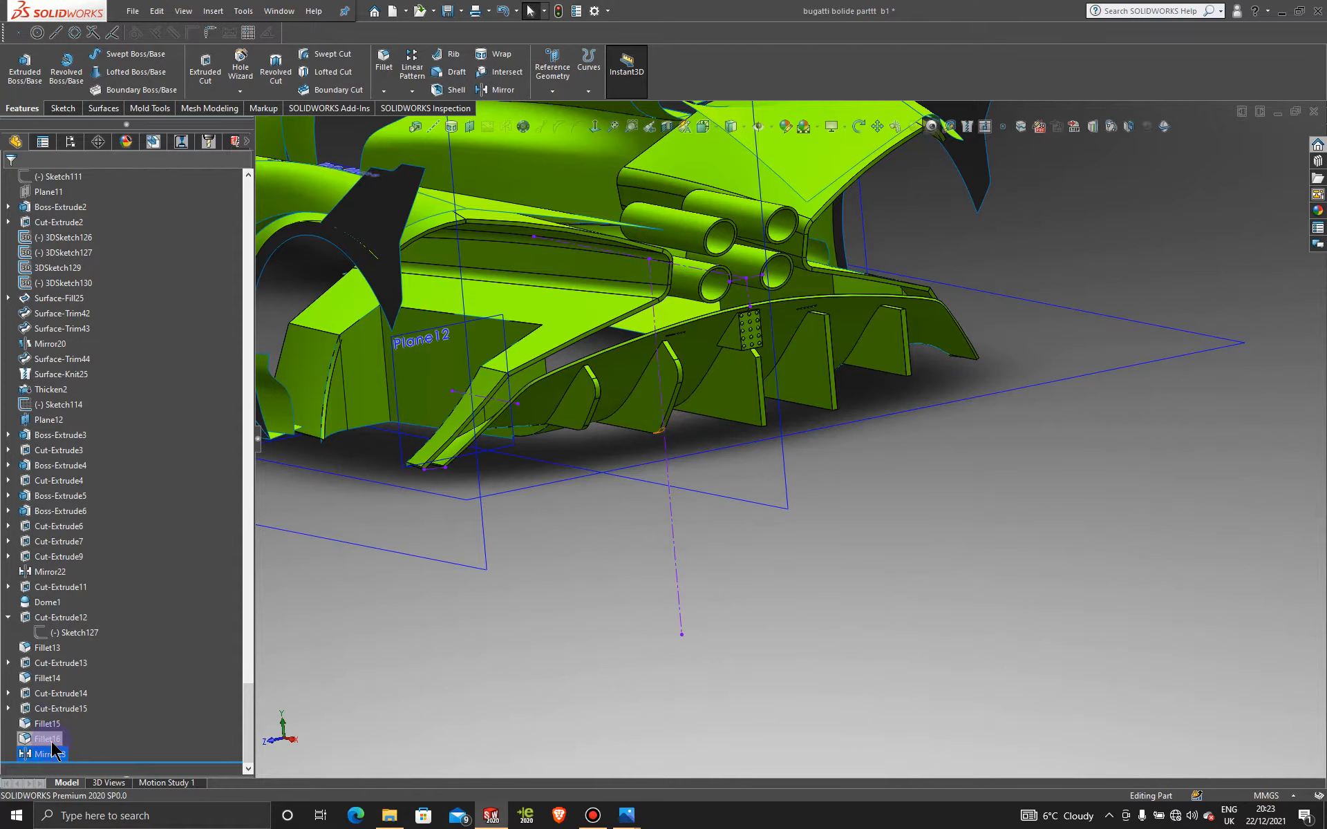
{"action": "scroll", "coordinate": [657, 358], "scroll_direction": "down", "scroll_amount": 2}
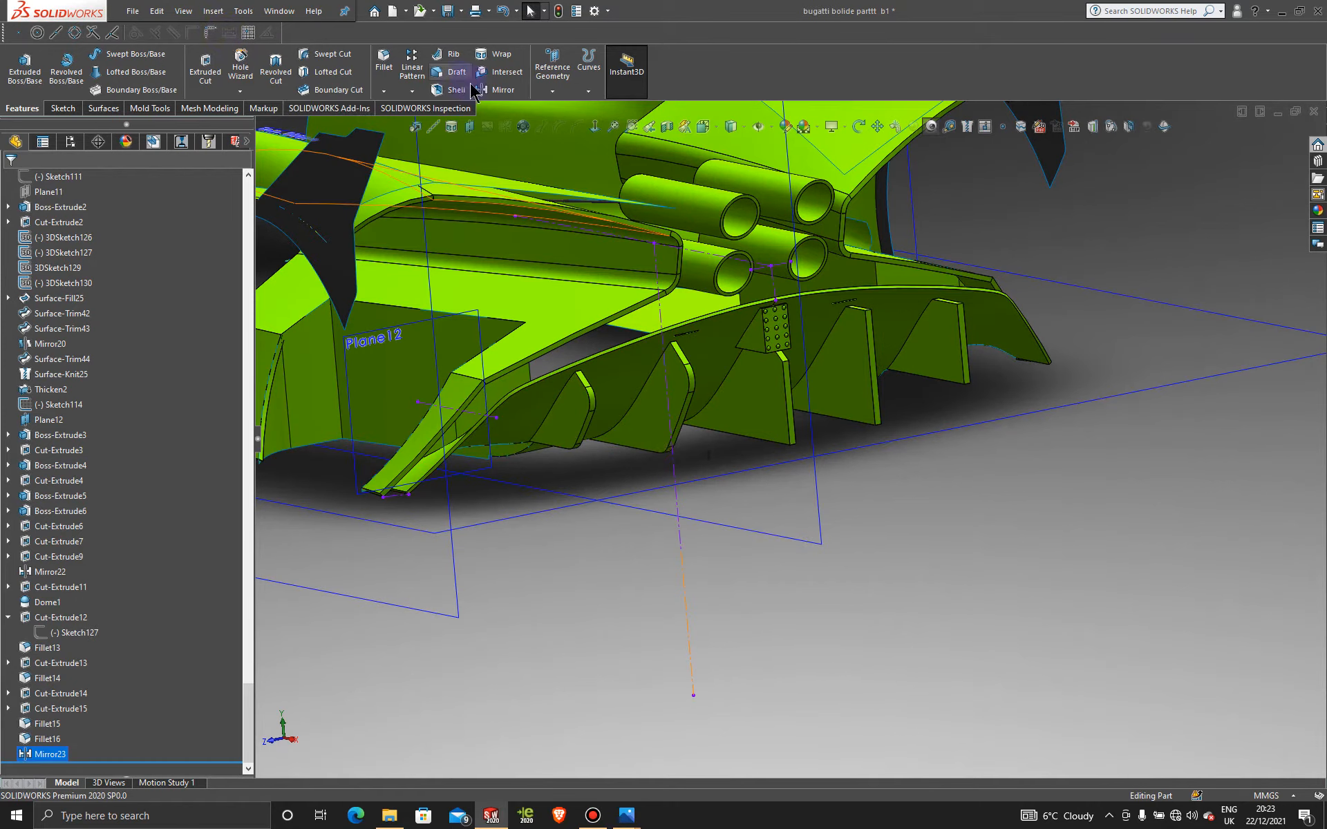
{"action": "left_click", "coordinate": [499, 90]}
Step: Mirror about the Front Plane, replacing Mirror23 with Cut-Extrude12 and Cut-Extrude15
{"action": "scroll", "coordinate": [857, 656], "scroll_direction": "up", "scroll_amount": 3}
{"action": "scroll", "coordinate": [857, 656], "scroll_direction": "up", "scroll_amount": 2}
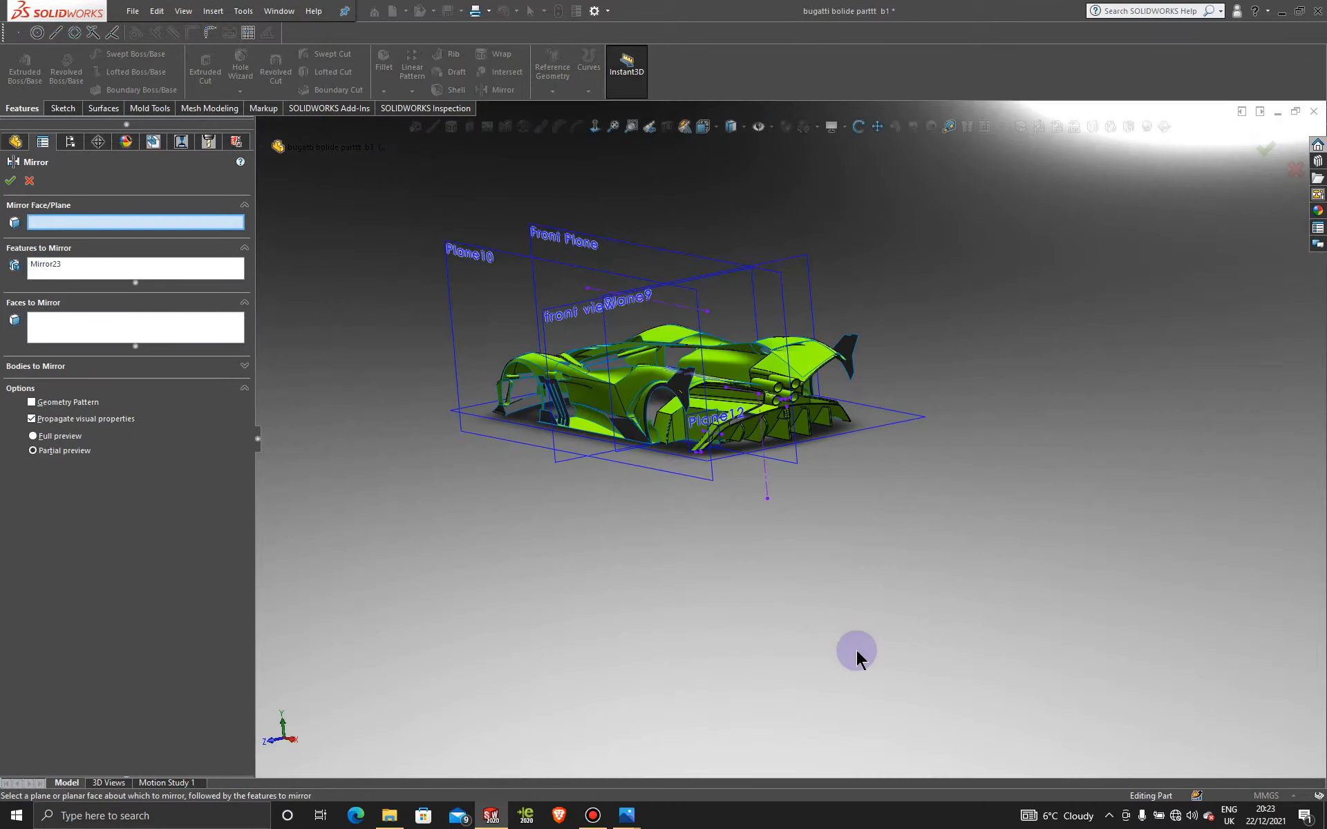
{"action": "left_click", "coordinate": [578, 240]}
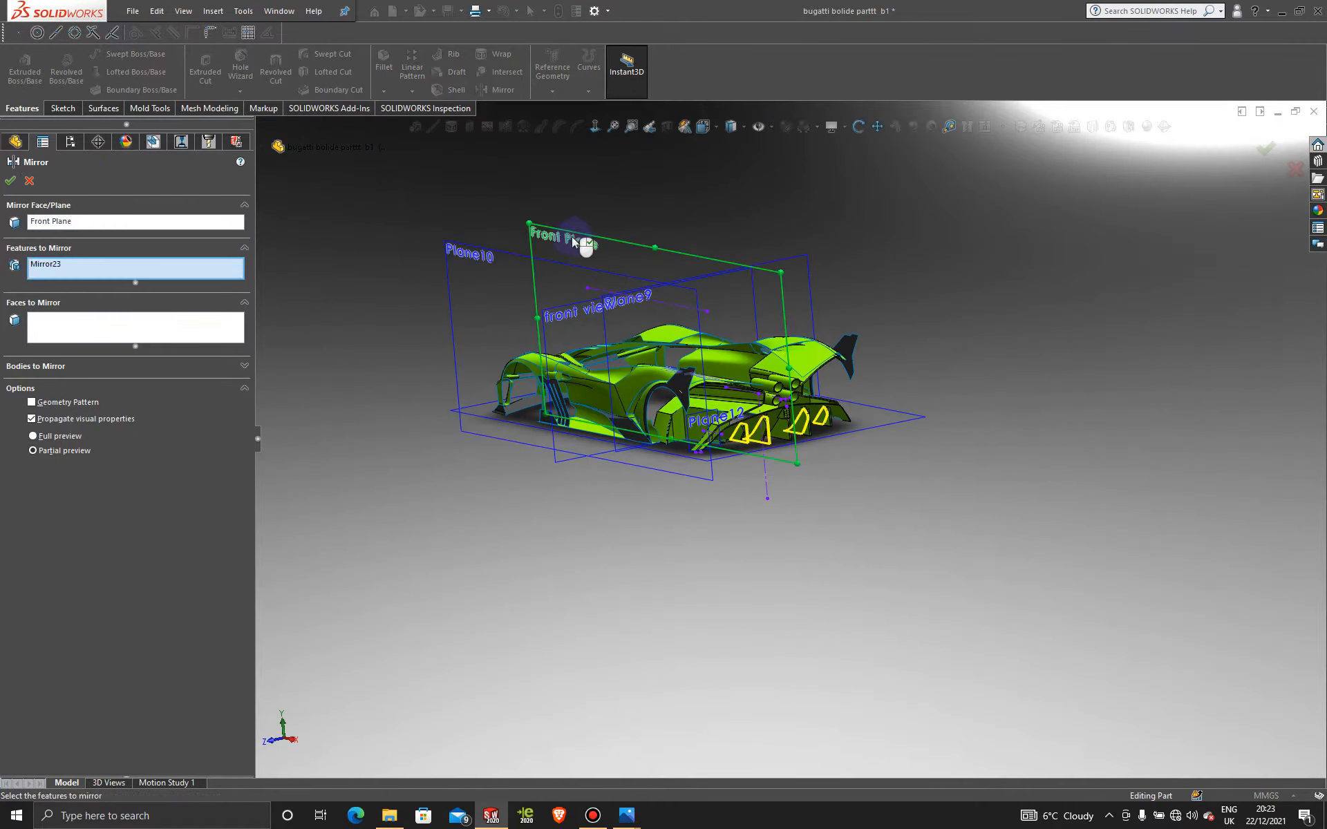
{"action": "left_click", "coordinate": [182, 269]}
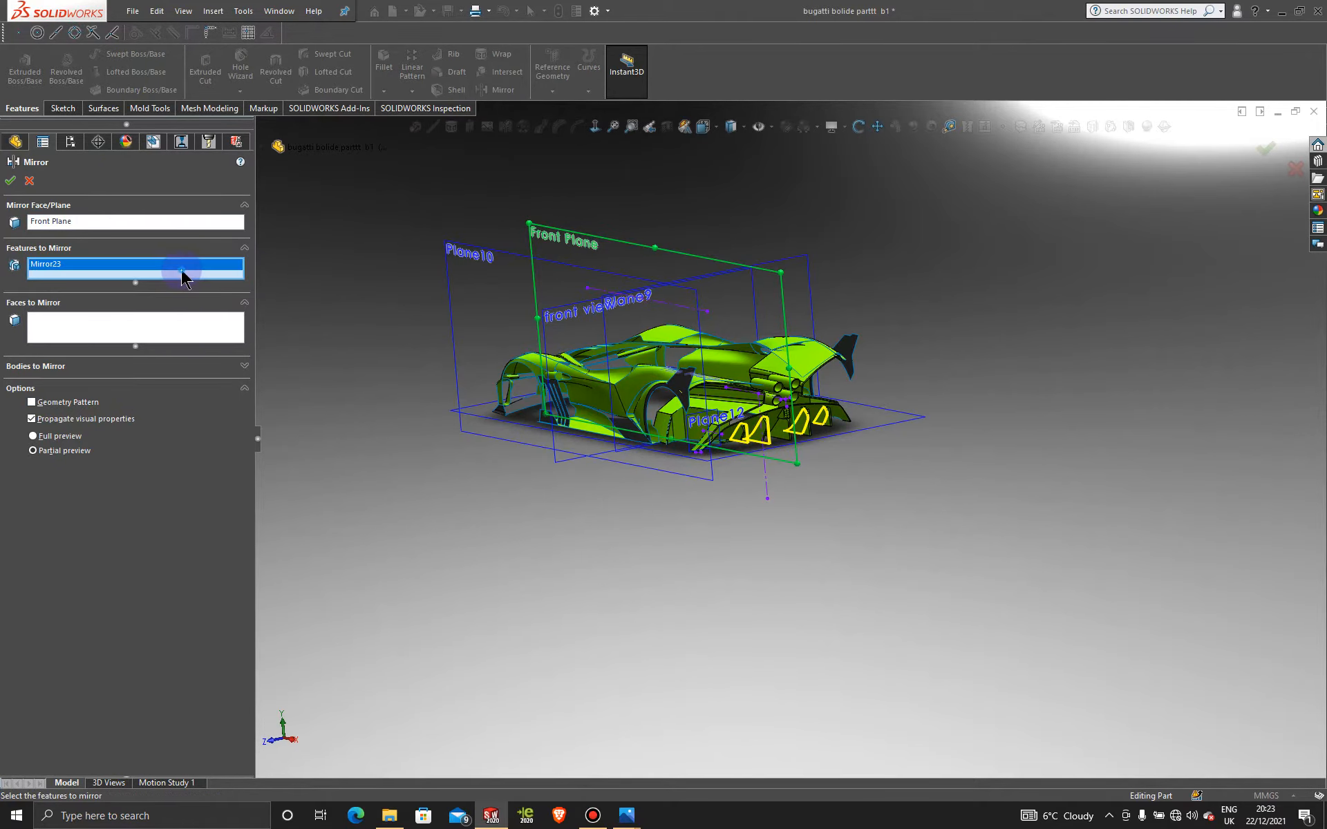
{"action": "right_click", "coordinate": [185, 263]}
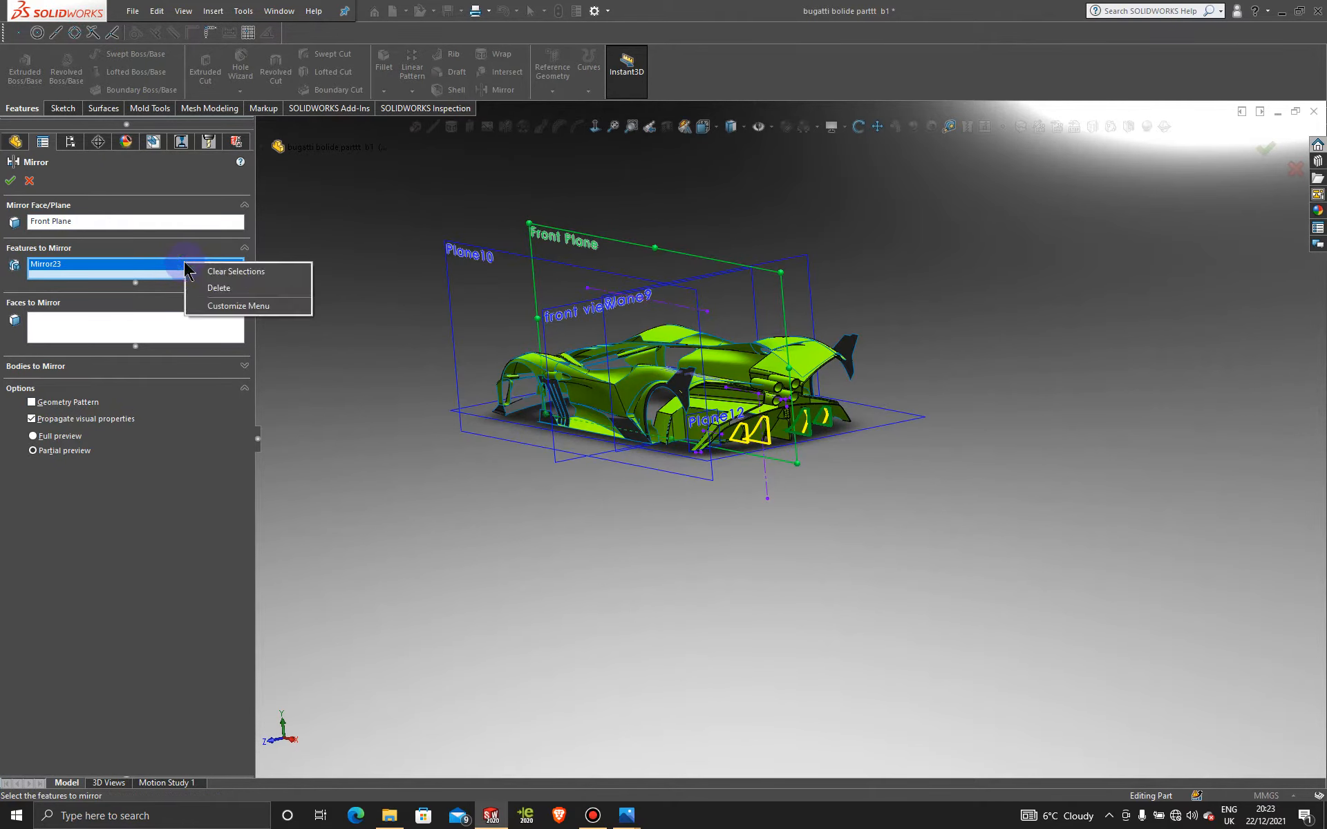
{"action": "left_click", "coordinate": [244, 275]}
{"action": "scroll", "coordinate": [781, 415], "scroll_direction": "down", "scroll_amount": 8}
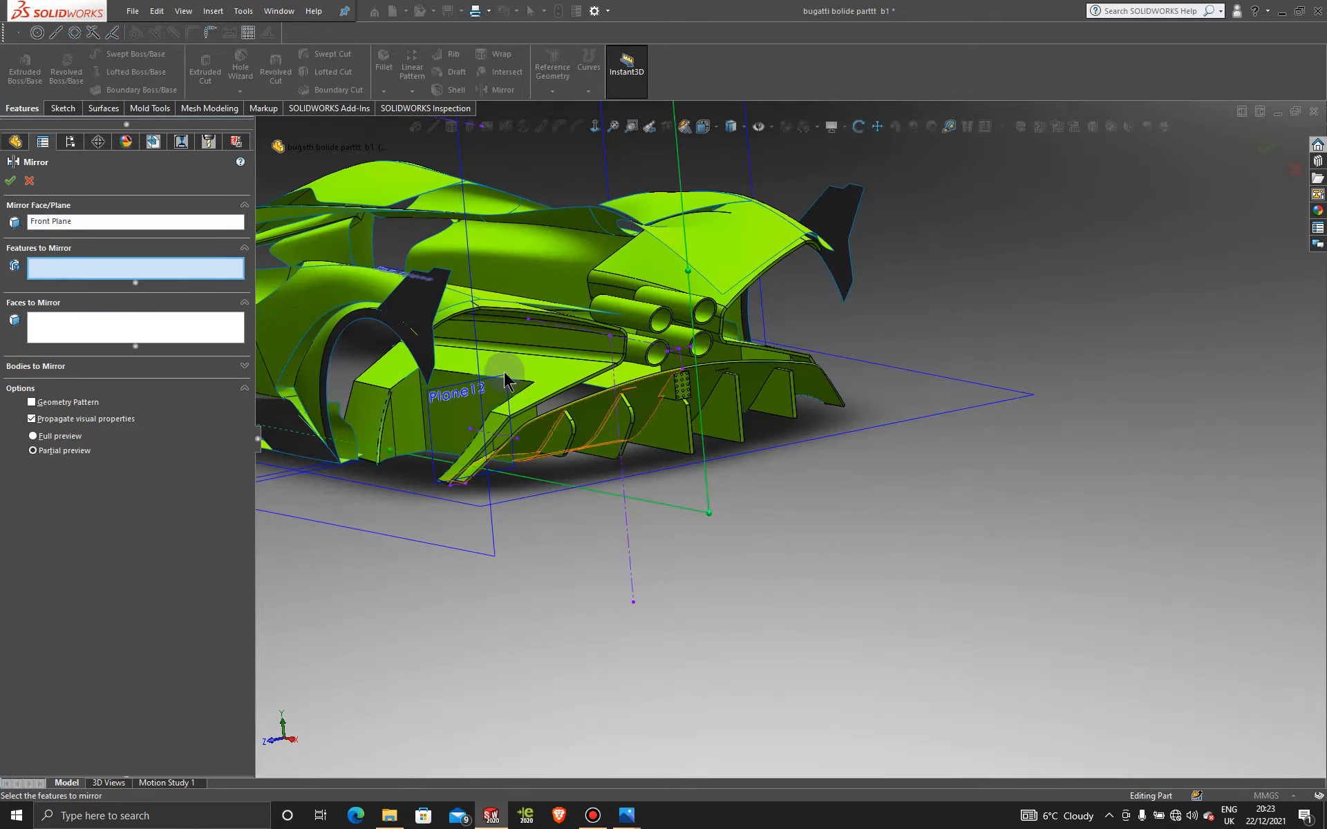
{"action": "scroll", "coordinate": [646, 483], "scroll_direction": "down", "scroll_amount": 5}
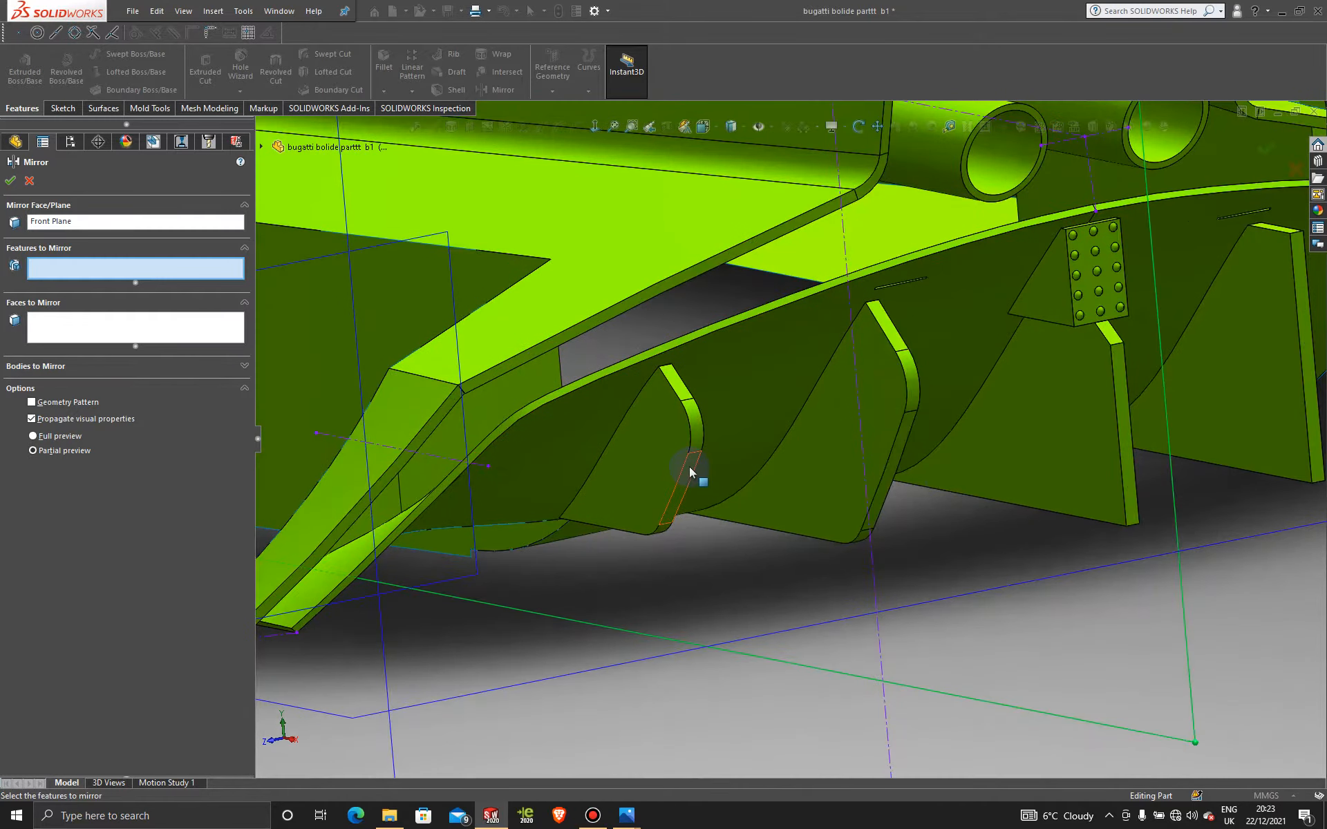
{"action": "left_click", "coordinate": [690, 471]}
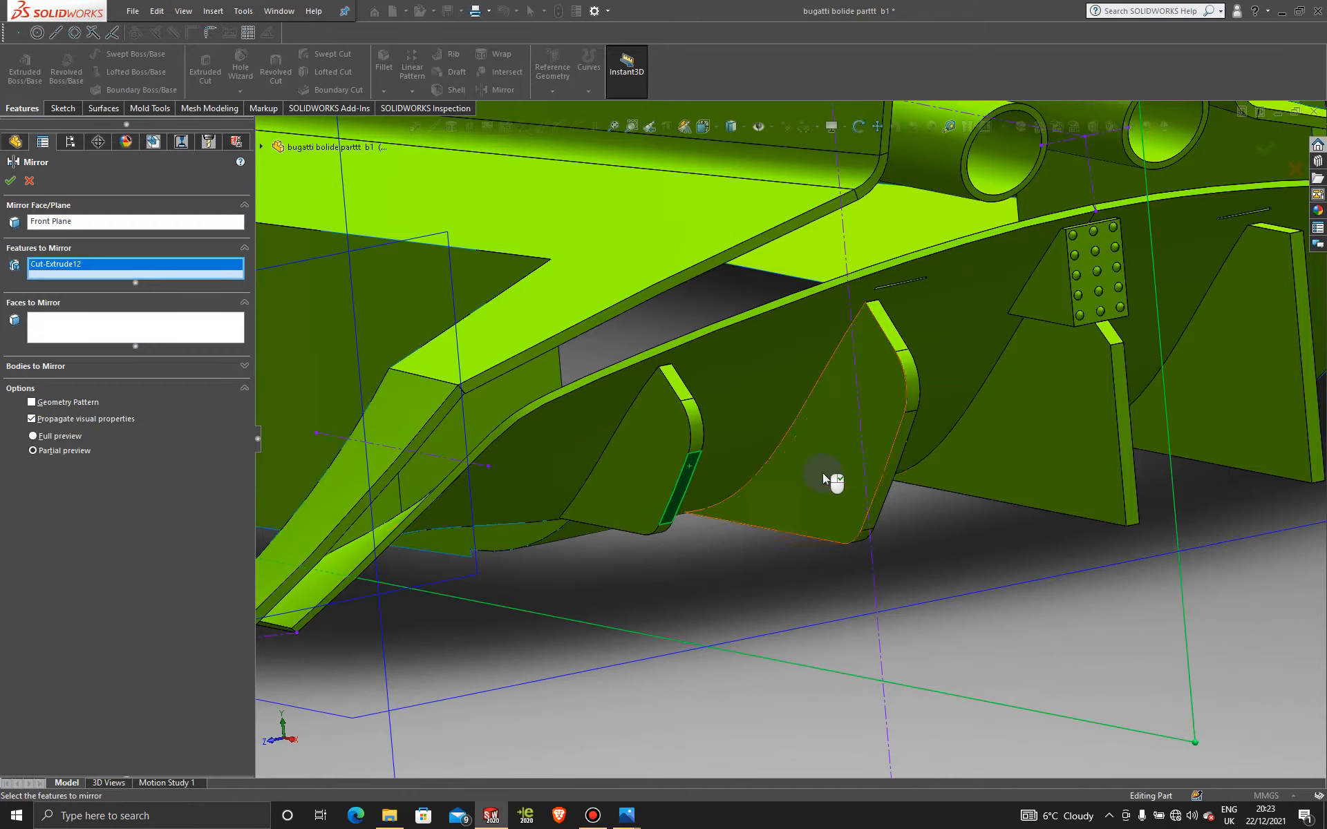
{"action": "left_click", "coordinate": [891, 475]}
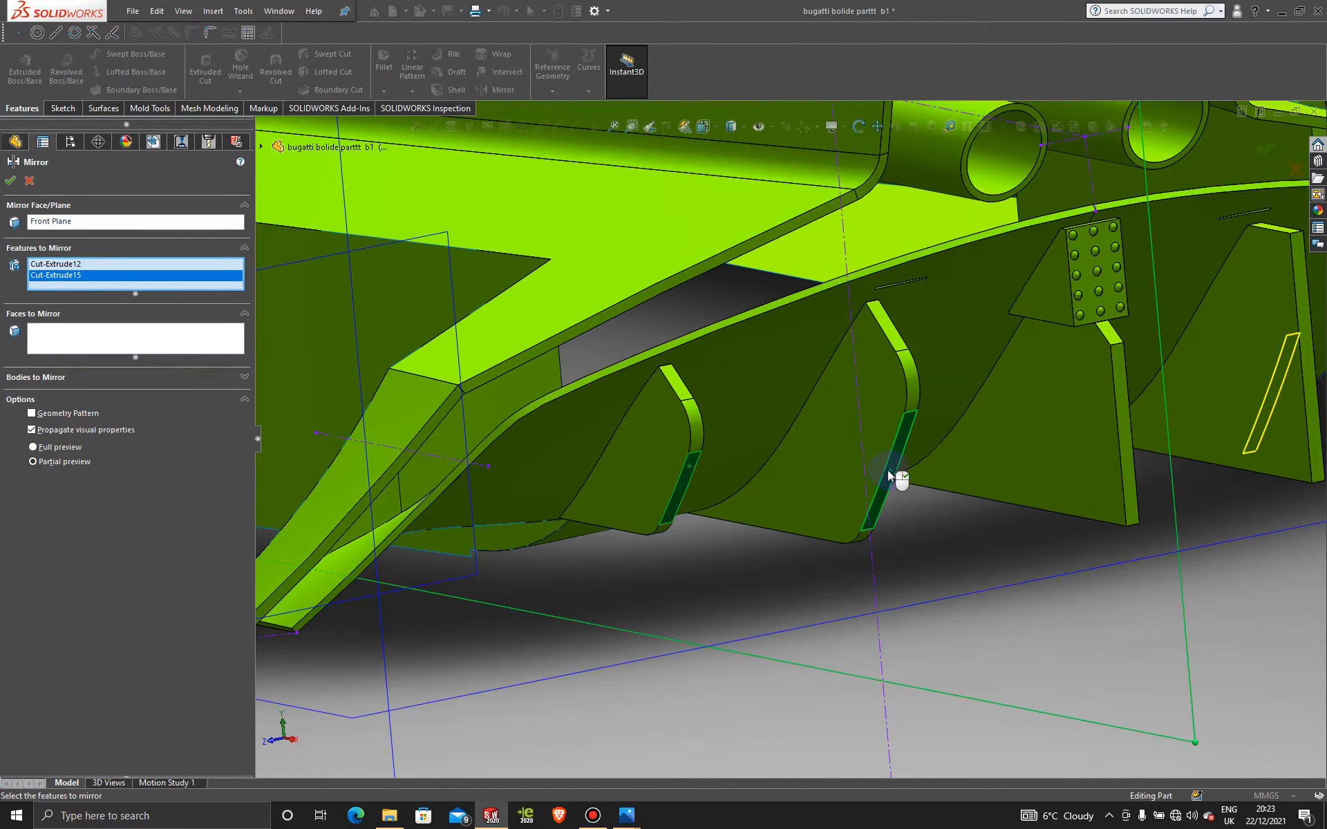
Step: Add fin fillets Fillet13 through Fillet16 to the mirror list and confirm
{"action": "scroll", "coordinate": [905, 497], "scroll_direction": "up", "scroll_amount": 3}
{"action": "scroll", "coordinate": [838, 474], "scroll_direction": "down", "scroll_amount": 2}
{"action": "scroll", "coordinate": [681, 429], "scroll_direction": "down", "scroll_amount": 2}
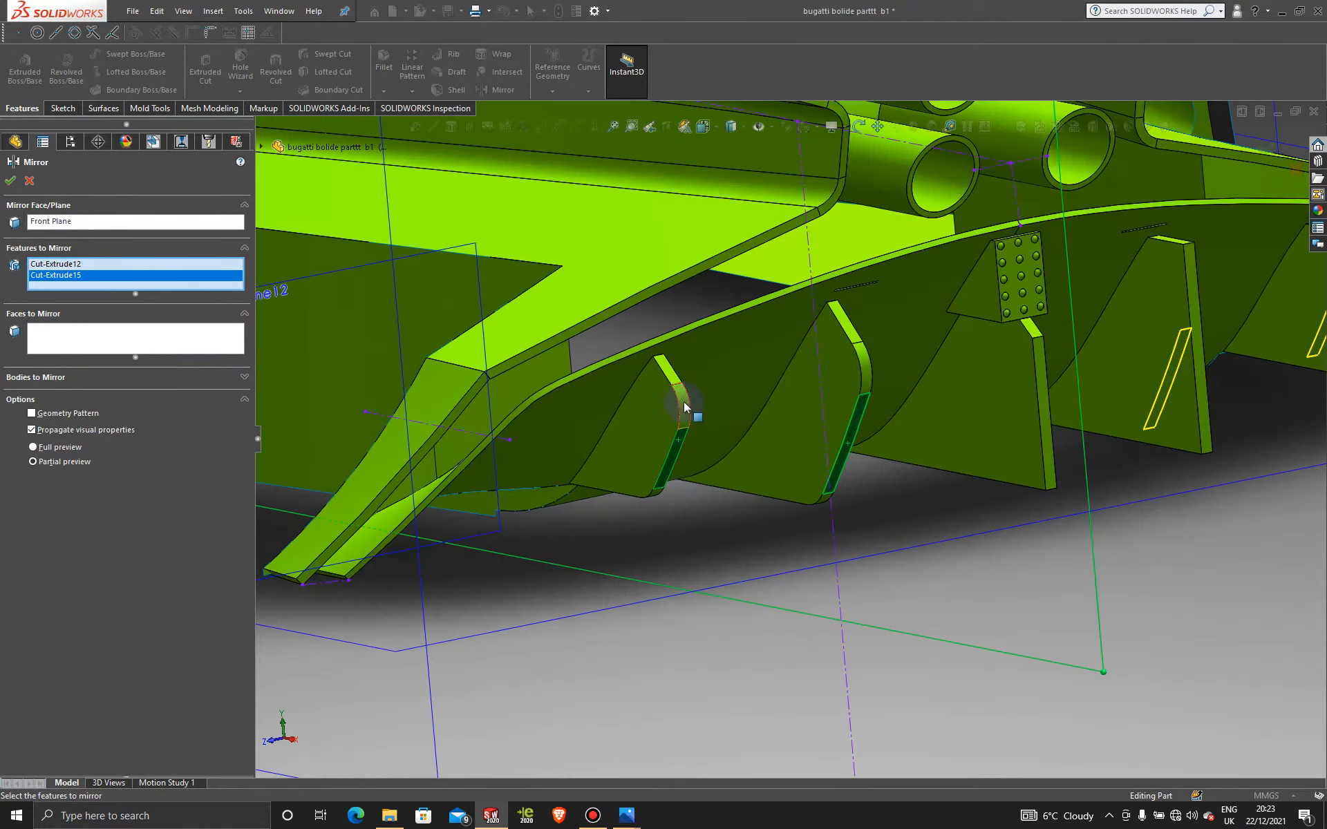
{"action": "left_click", "coordinate": [682, 407]}
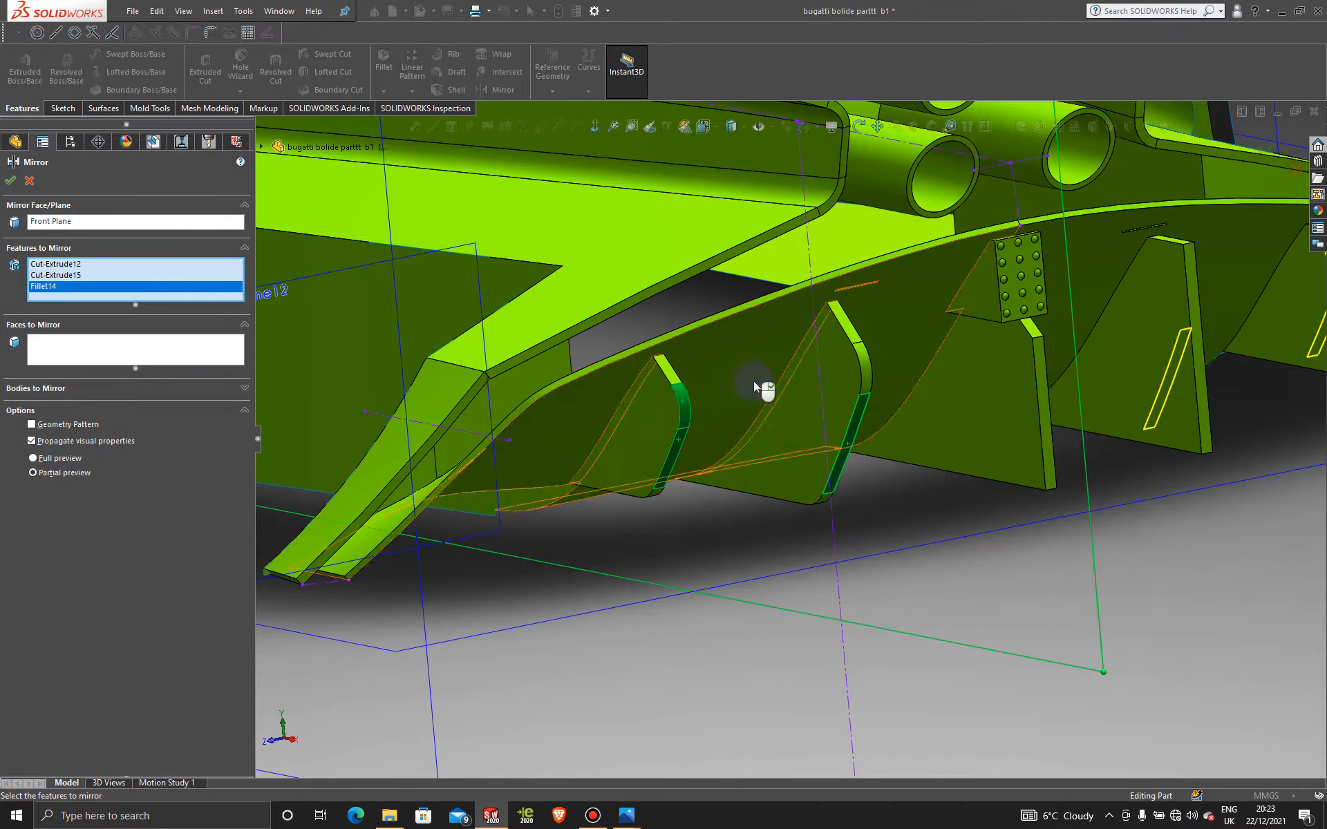
{"action": "left_click", "coordinate": [867, 373]}
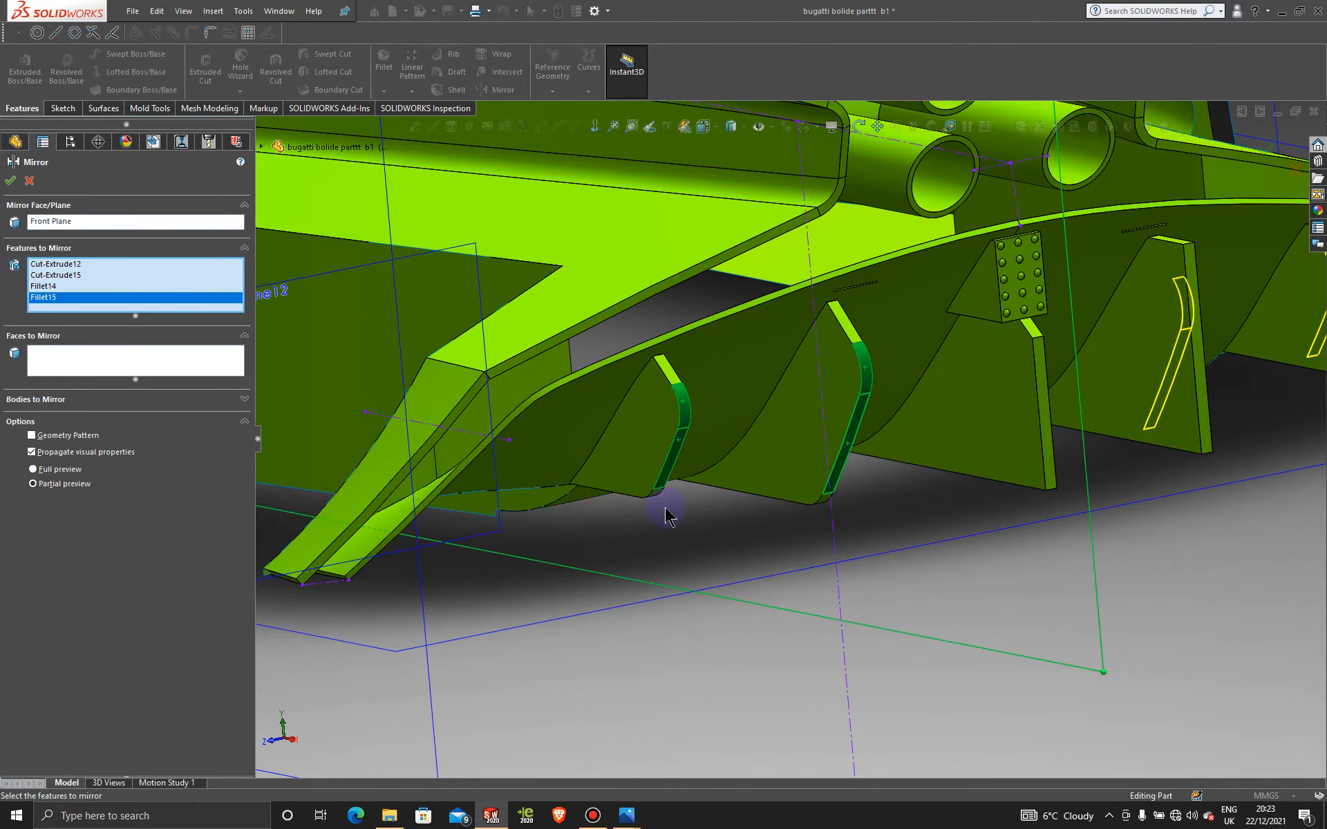
{"action": "scroll", "coordinate": [650, 501], "scroll_direction": "up", "scroll_amount": 2}
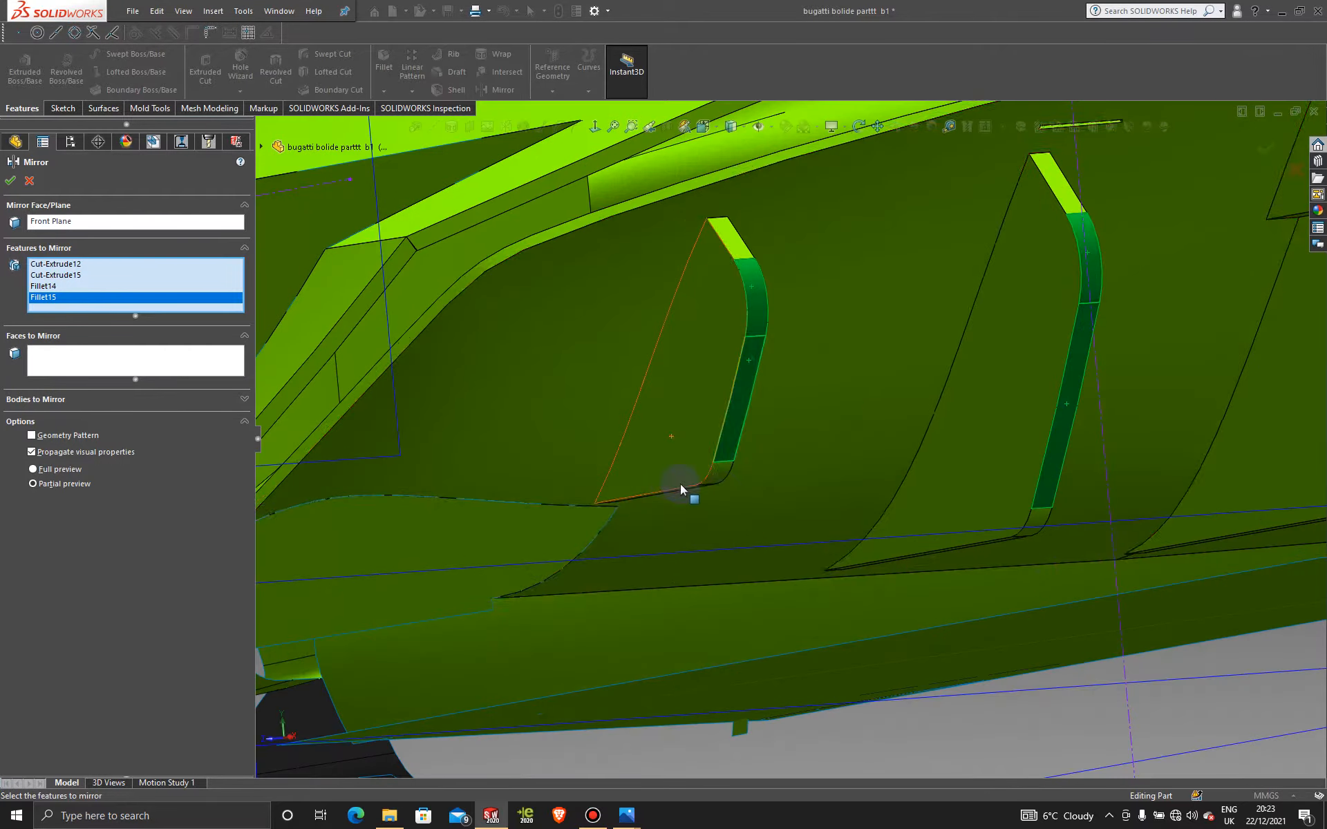
{"action": "scroll", "coordinate": [691, 487], "scroll_direction": "down", "scroll_amount": 4}
{"action": "left_click", "coordinate": [724, 478]}
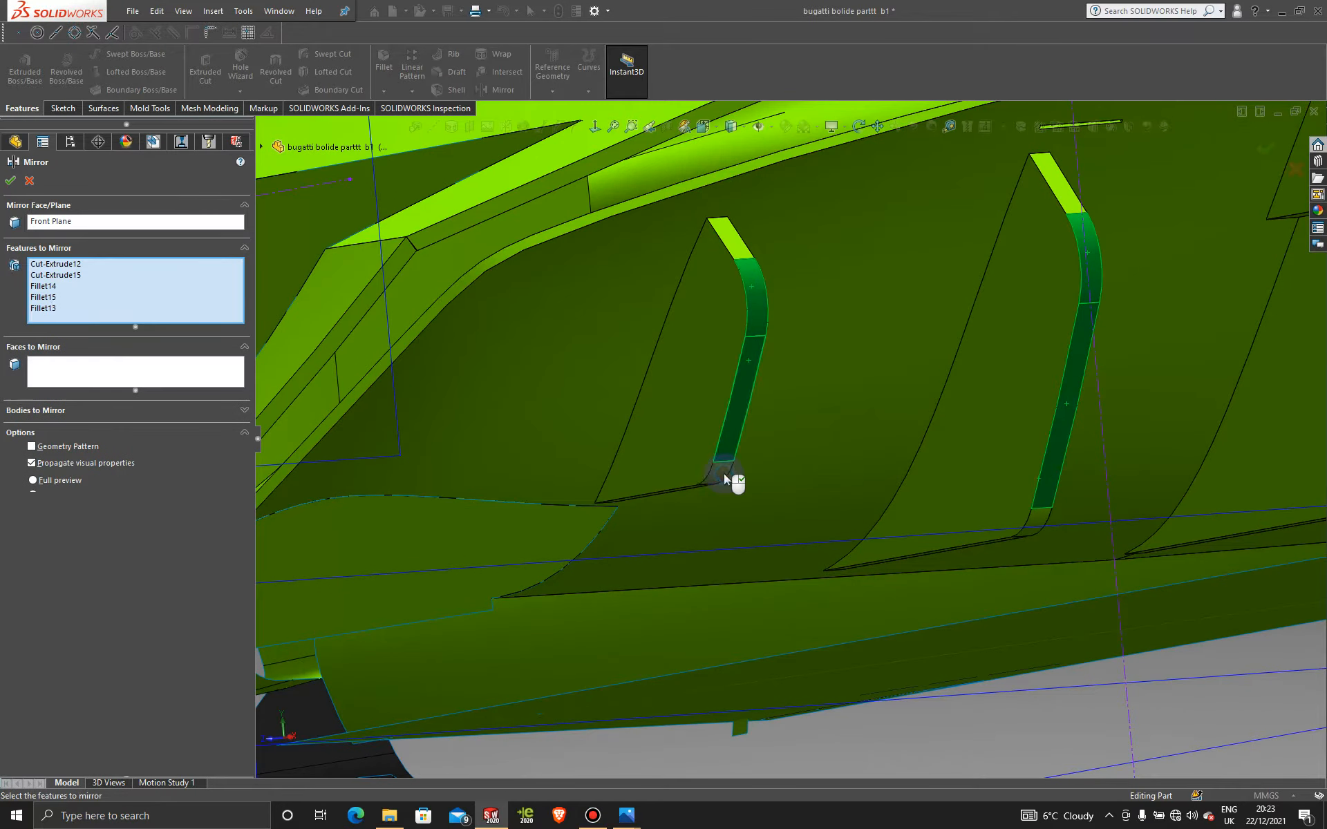
{"action": "left_click", "coordinate": [1034, 523]}
{"action": "scroll", "coordinate": [932, 560], "scroll_direction": "up", "scroll_amount": 5}
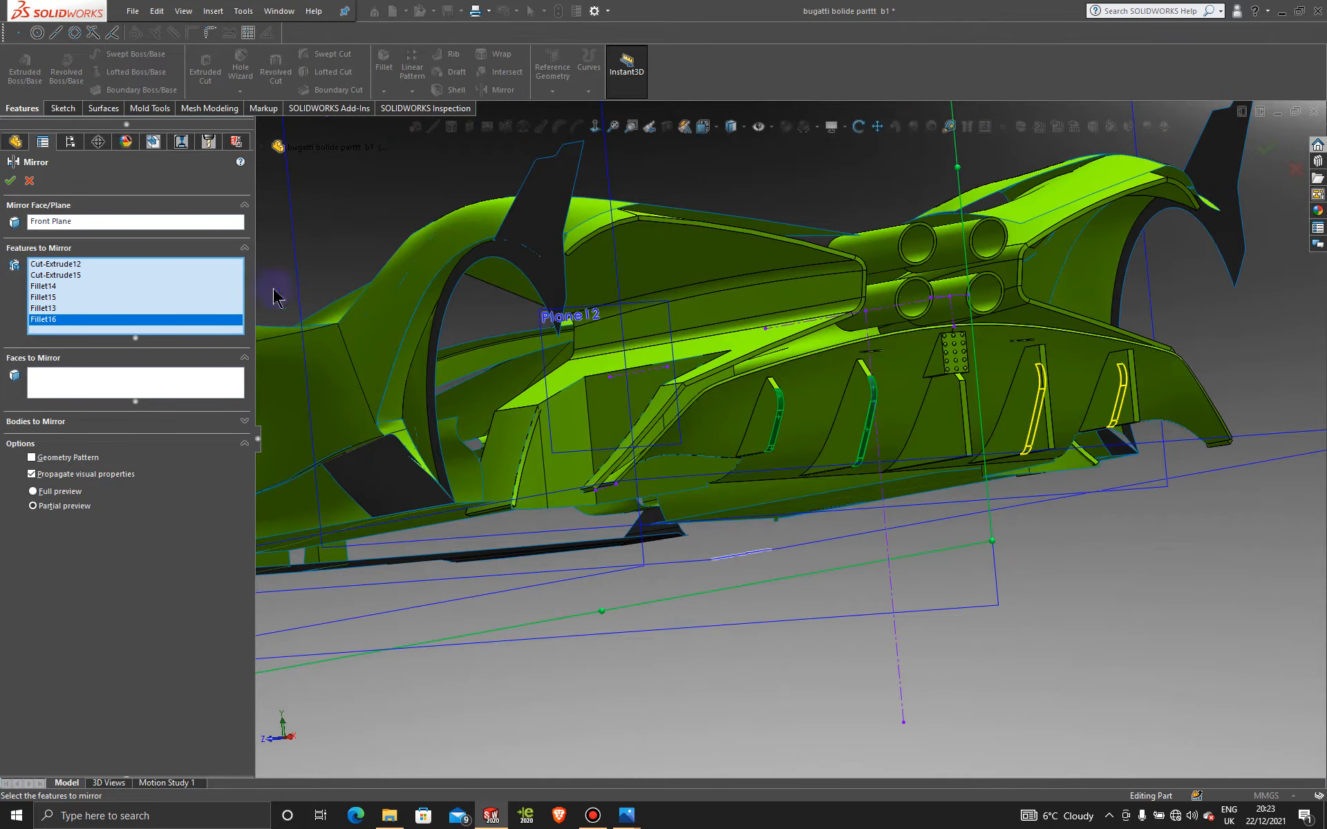
{"action": "left_click", "coordinate": [10, 181]}
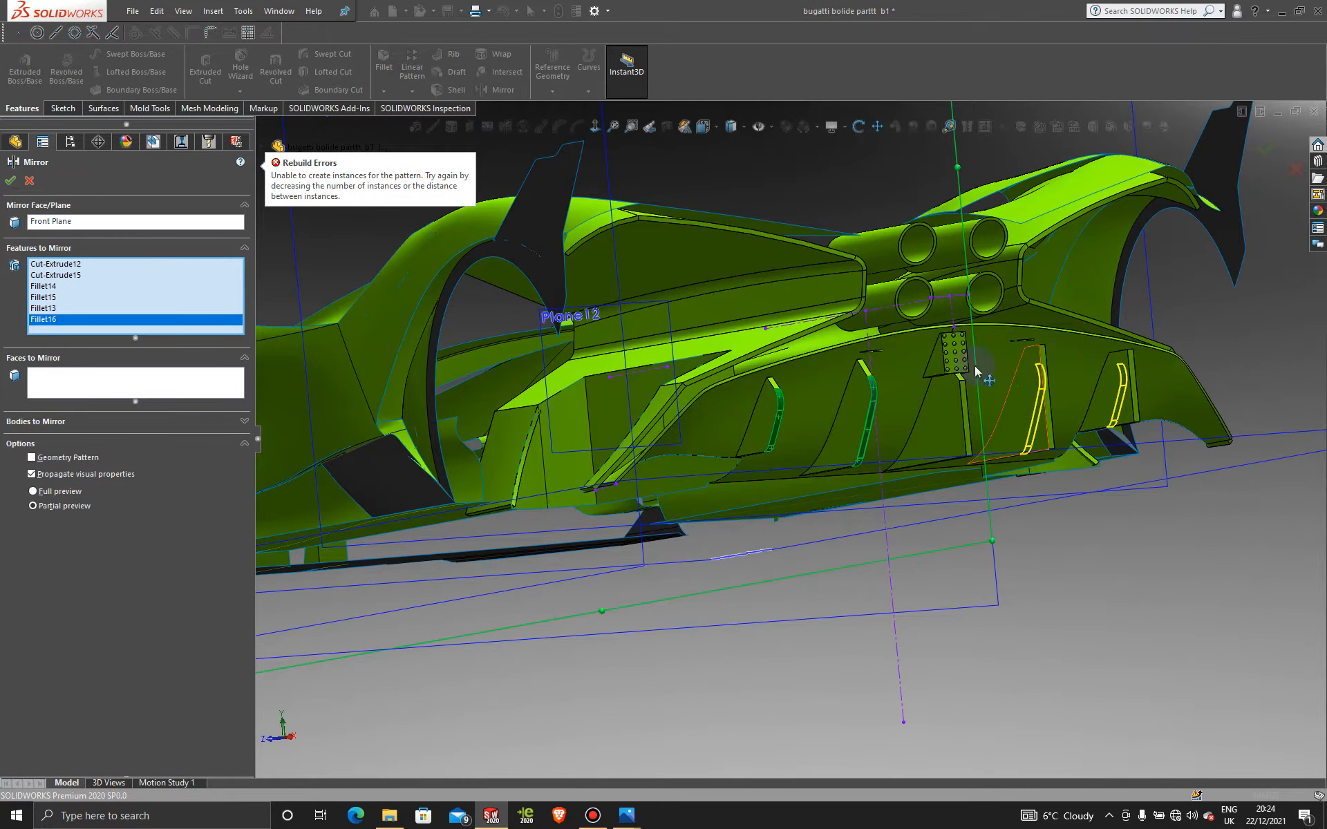
Step: Add Cut-Extrude14 and Cut-Extrude13 to the mirror list and confirm again
{"action": "scroll", "coordinate": [875, 361], "scroll_direction": "down", "scroll_amount": 2}
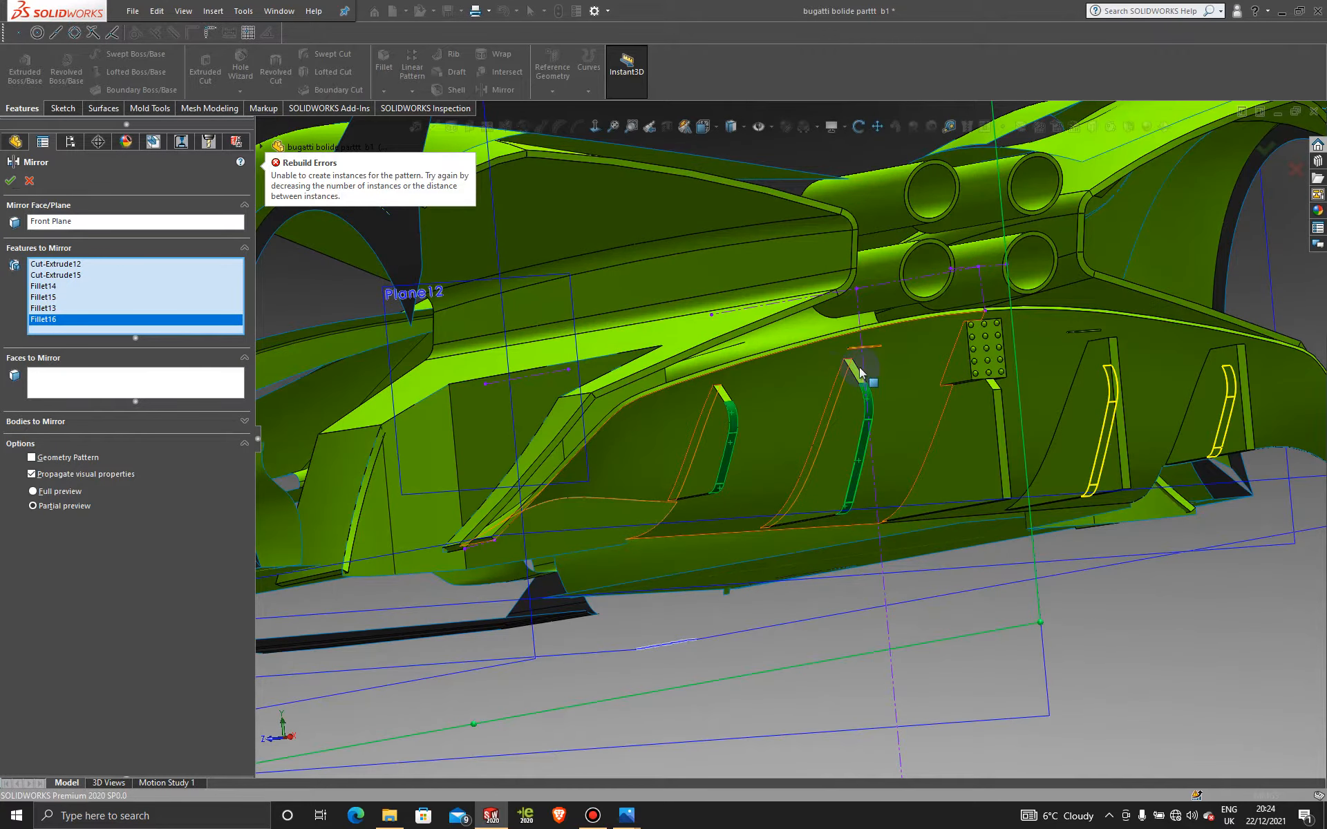
{"action": "left_click", "coordinate": [860, 374]}
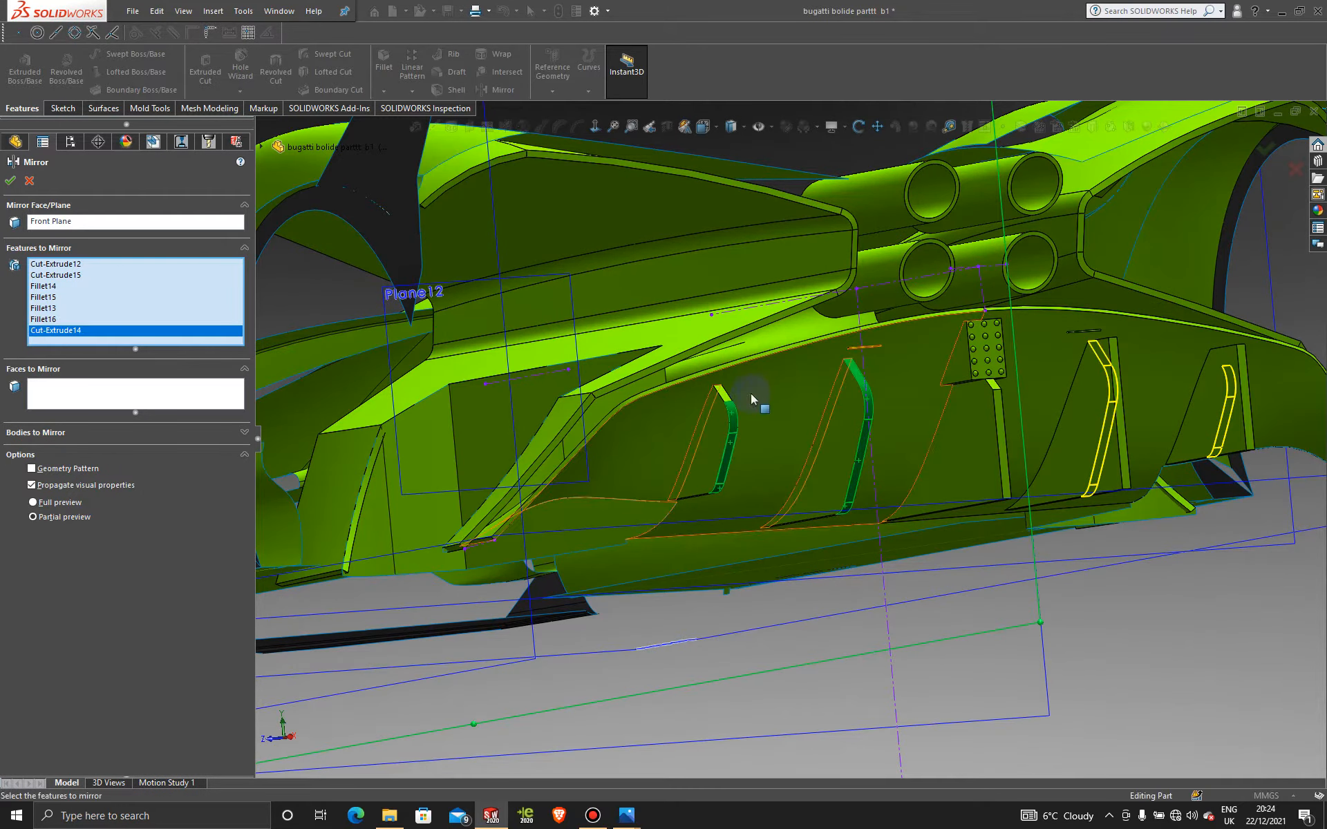
{"action": "left_click", "coordinate": [726, 399]}
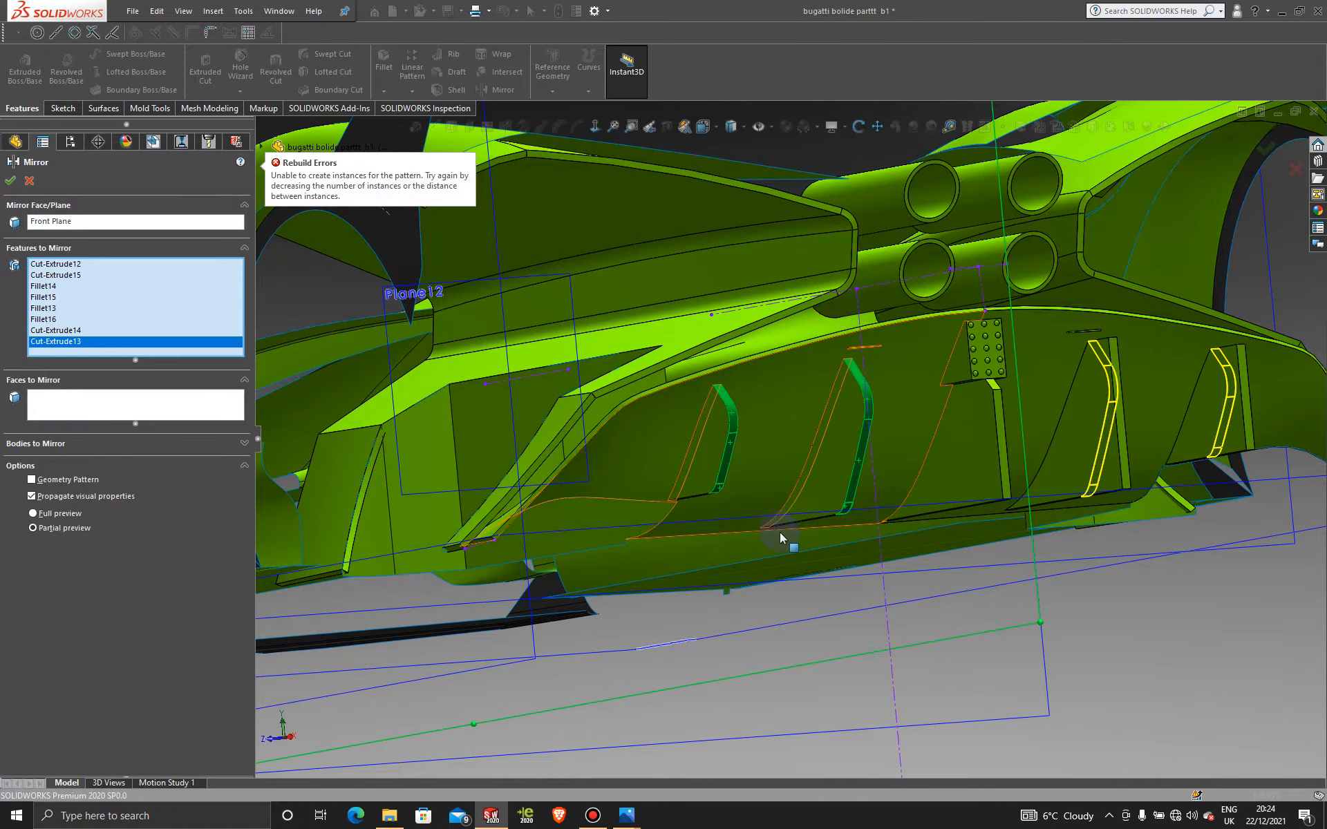
{"action": "mouse_move", "coordinate": [774, 539]}
{"action": "middle_mouse_down"}
{"action": "mouse_move", "coordinate": [764, 534]}
{"action": "mouse_move", "coordinate": [771, 541]}
{"action": "middle_mouse_up"}
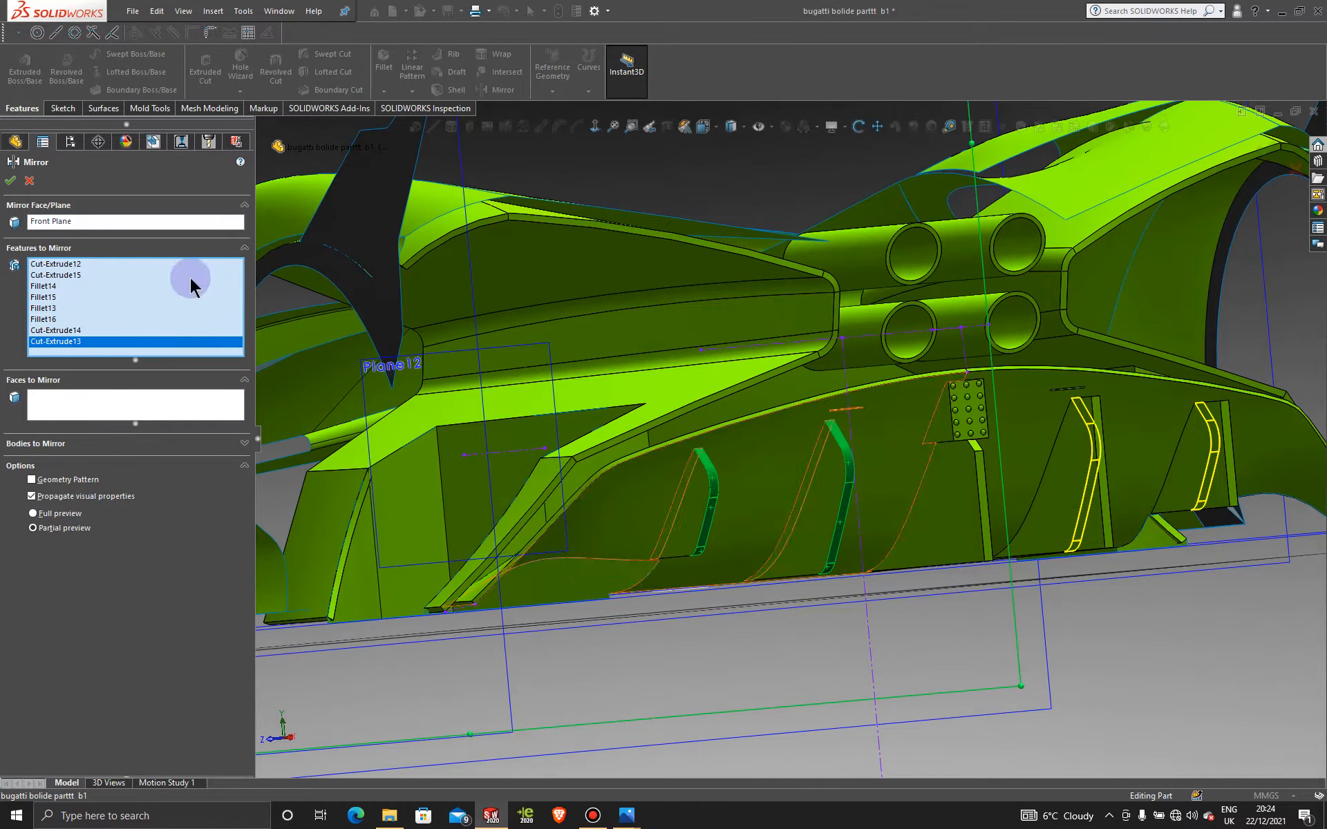
{"action": "left_click", "coordinate": [29, 181]}
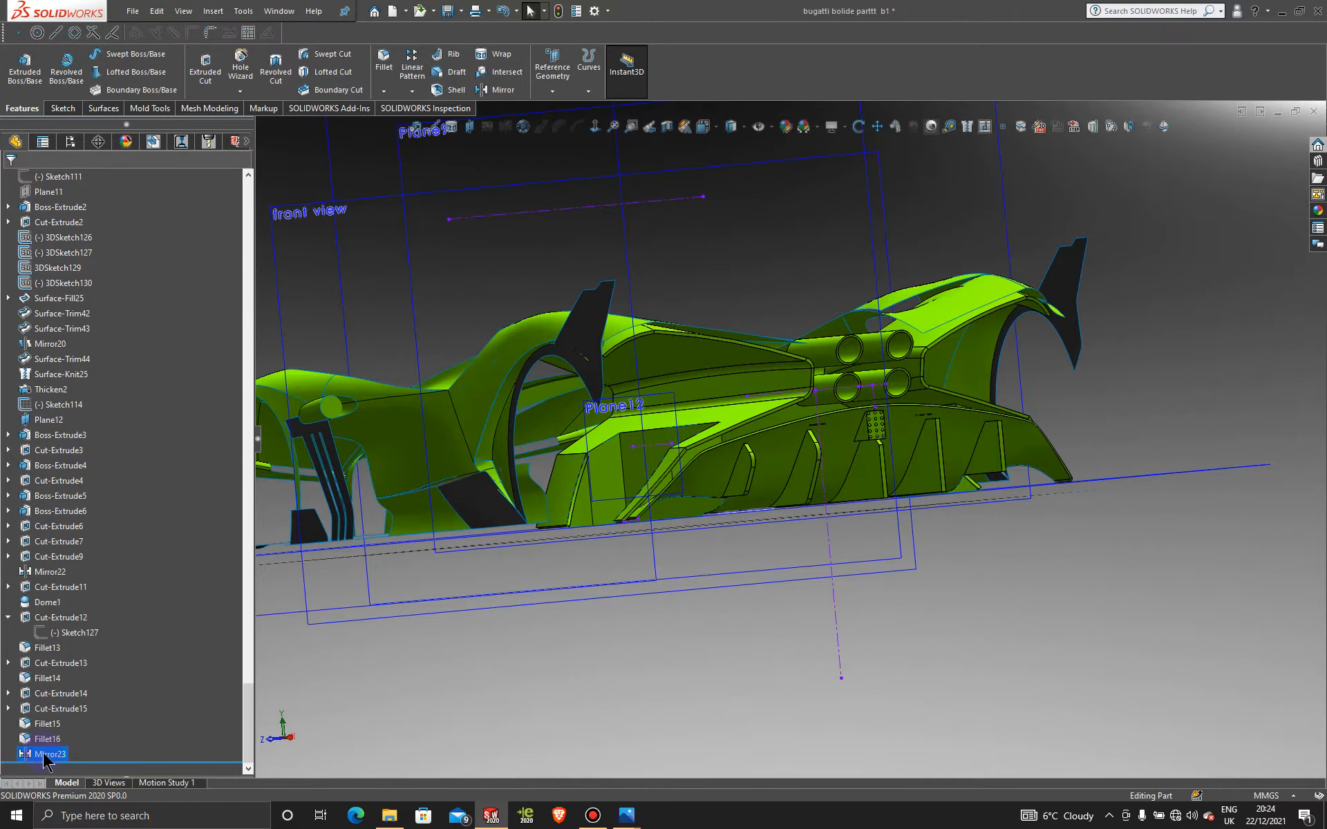
Step: Delete the Mirror23 feature from the feature tree
{"action": "right_click", "coordinate": [43, 756]}
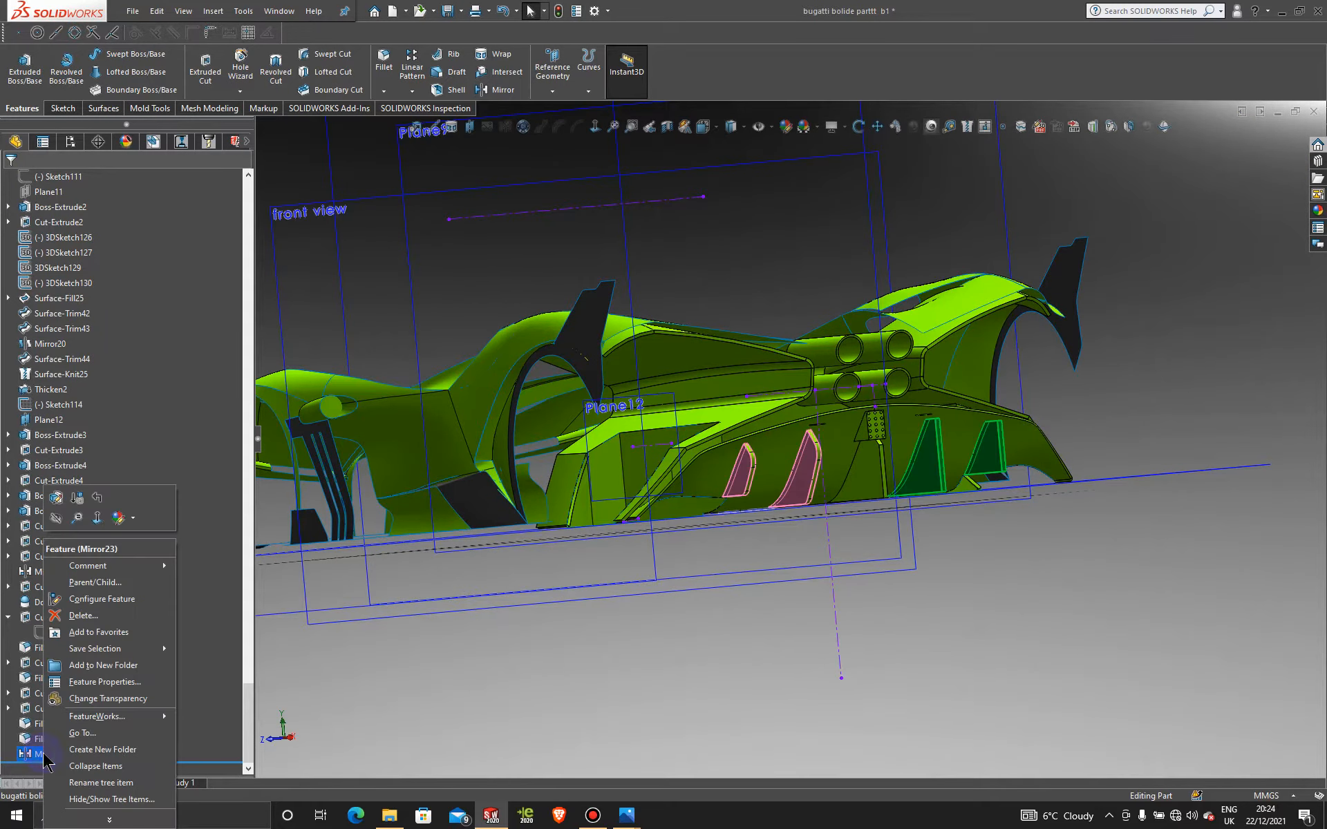
{"action": "left_click", "coordinate": [104, 617]}
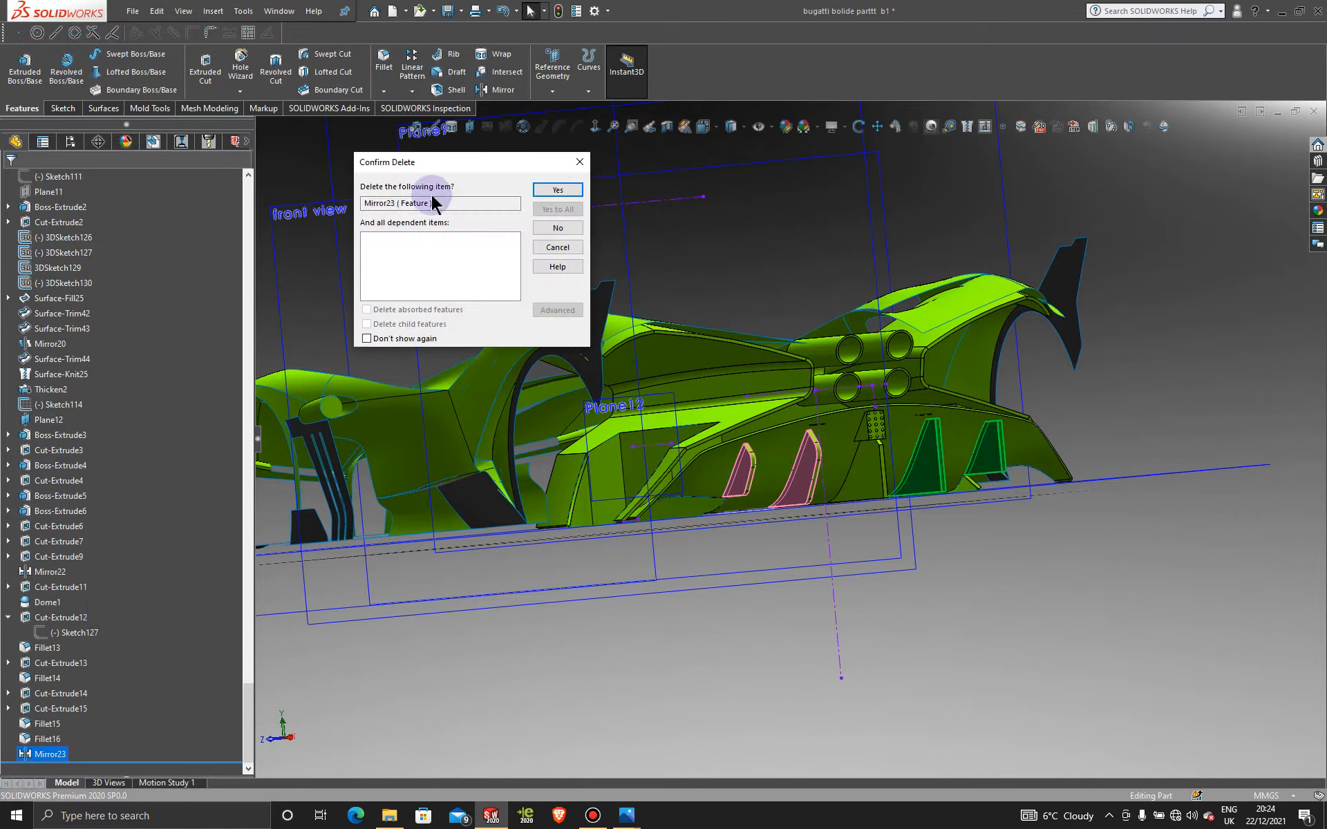
{"action": "left_click", "coordinate": [555, 192]}
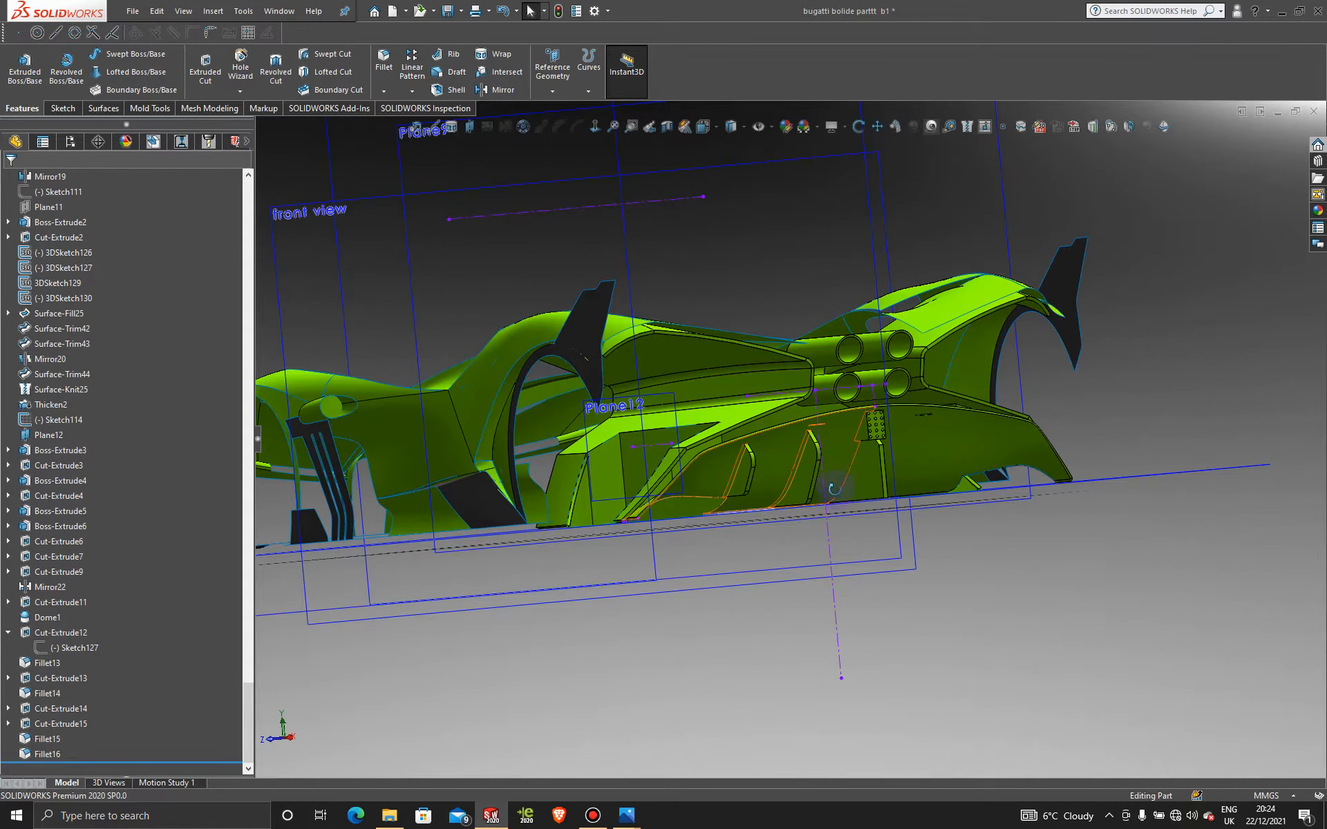
Step: Orbit to a low rear view of the diffuser and begin a new Mirror
{"action": "middle_click_drag", "start_coordinate": [859, 444], "coordinate": [852, 515]}
{"action": "scroll", "coordinate": [869, 540], "scroll_direction": "down", "scroll_amount": 5}
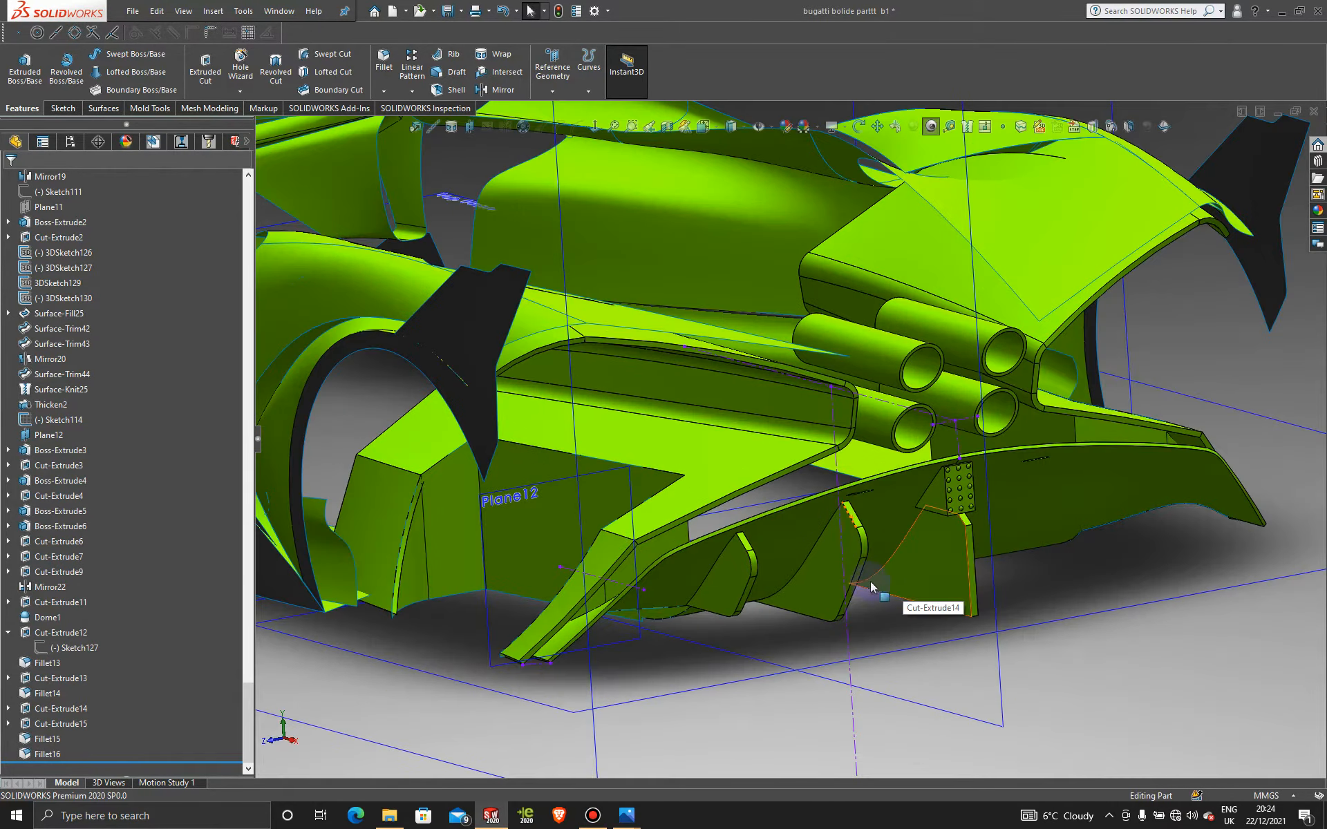
{"action": "mouse_move", "coordinate": [871, 594]}
{"action": "middle_mouse_down"}
{"action": "mouse_move", "coordinate": [764, 577]}
{"action": "mouse_move", "coordinate": [716, 593]}
{"action": "mouse_move", "coordinate": [791, 570]}
{"action": "mouse_move", "coordinate": [868, 583]}
{"action": "mouse_move", "coordinate": [854, 586]}
{"action": "middle_mouse_up"}
{"action": "scroll", "coordinate": [865, 546], "scroll_direction": "down", "scroll_amount": 3}
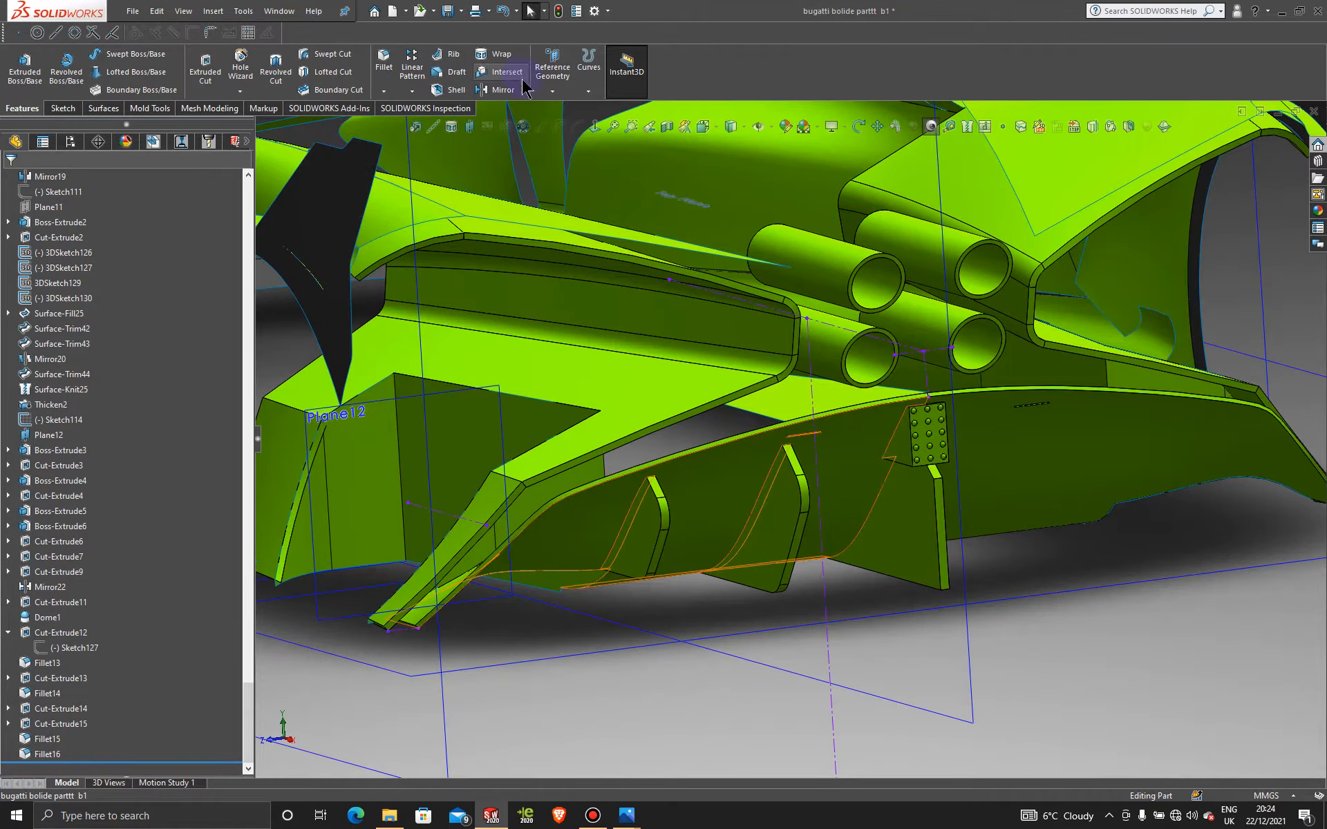
{"action": "left_click", "coordinate": [496, 89]}
Step: Mirror about the Front Plane, adding the second fin's cuts and fillets
{"action": "key", "text": "f"}
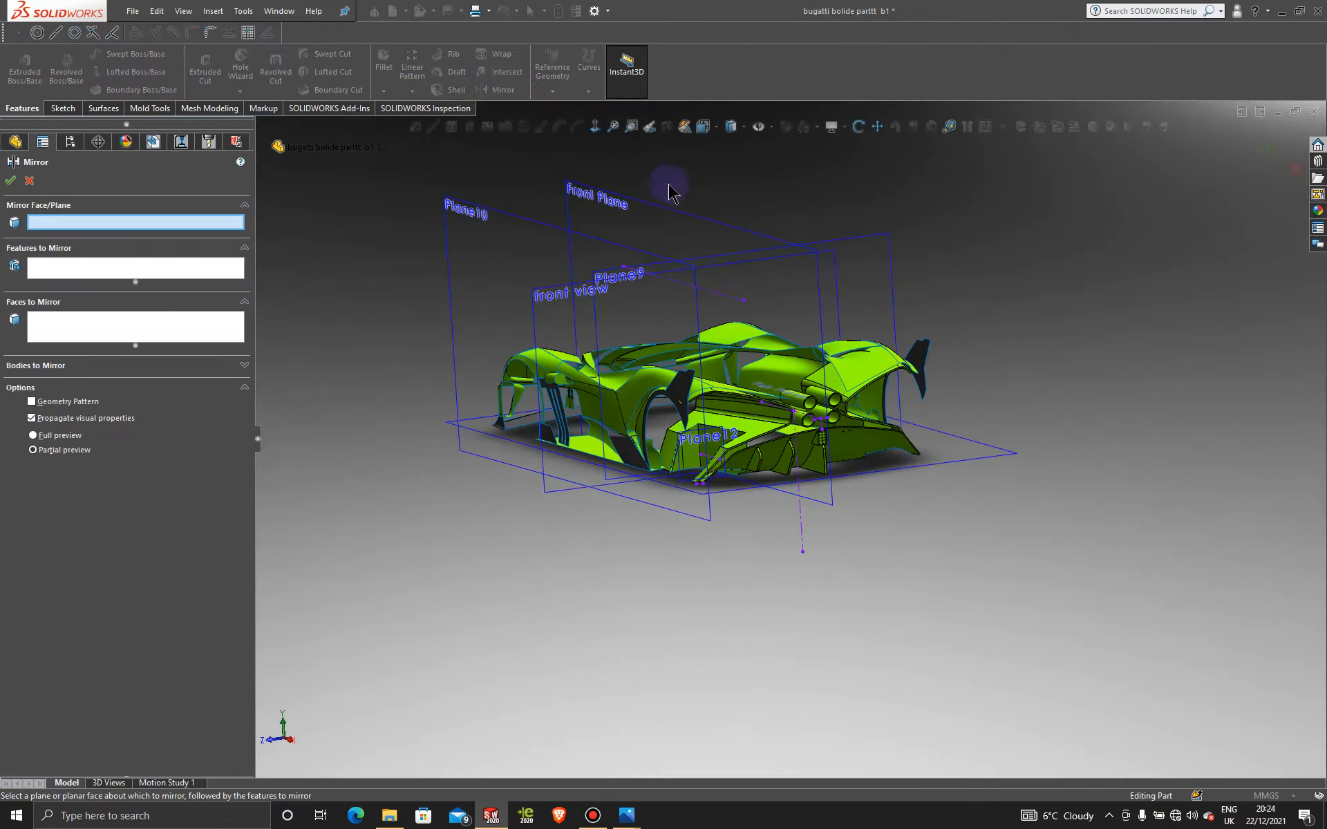
{"action": "left_click", "coordinate": [628, 206]}
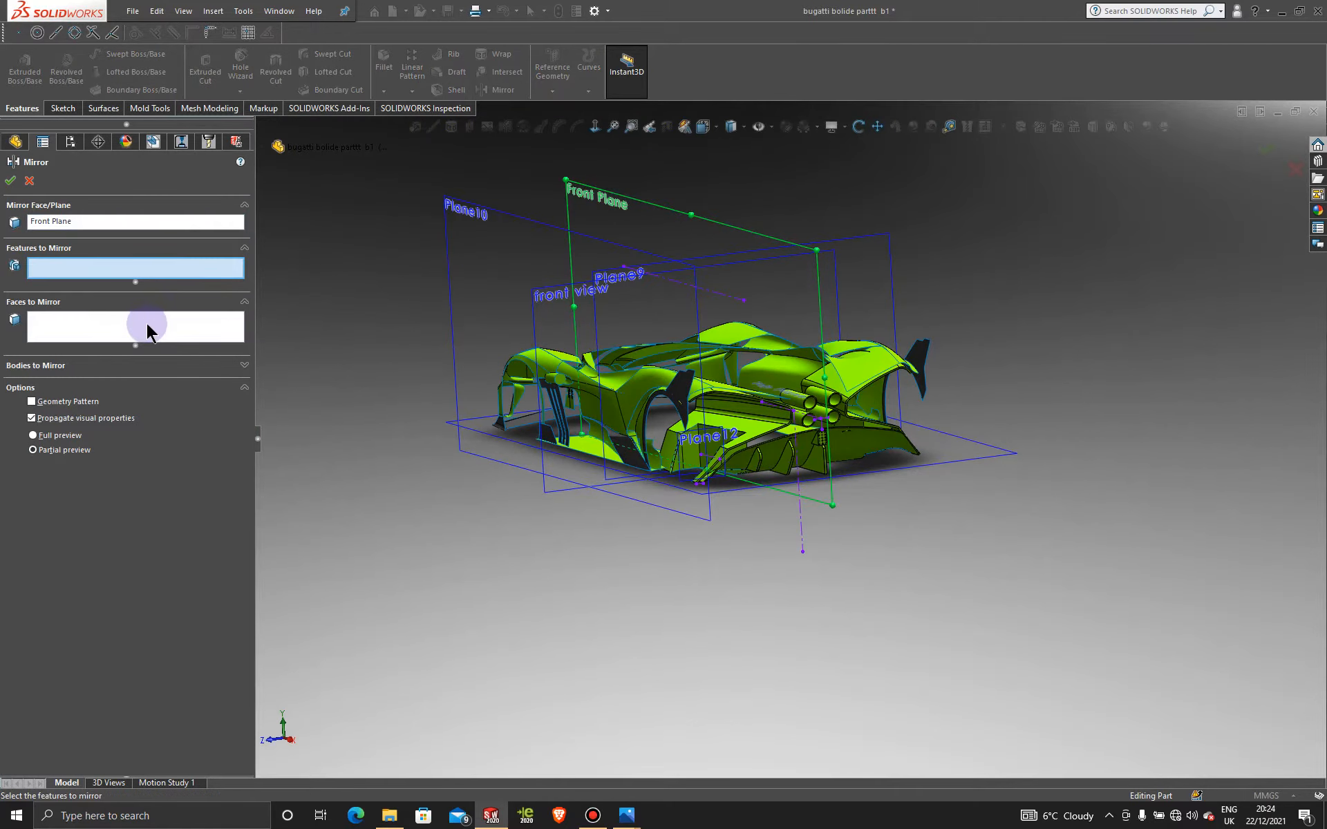
{"action": "scroll", "coordinate": [821, 472], "scroll_direction": "down", "scroll_amount": 5}
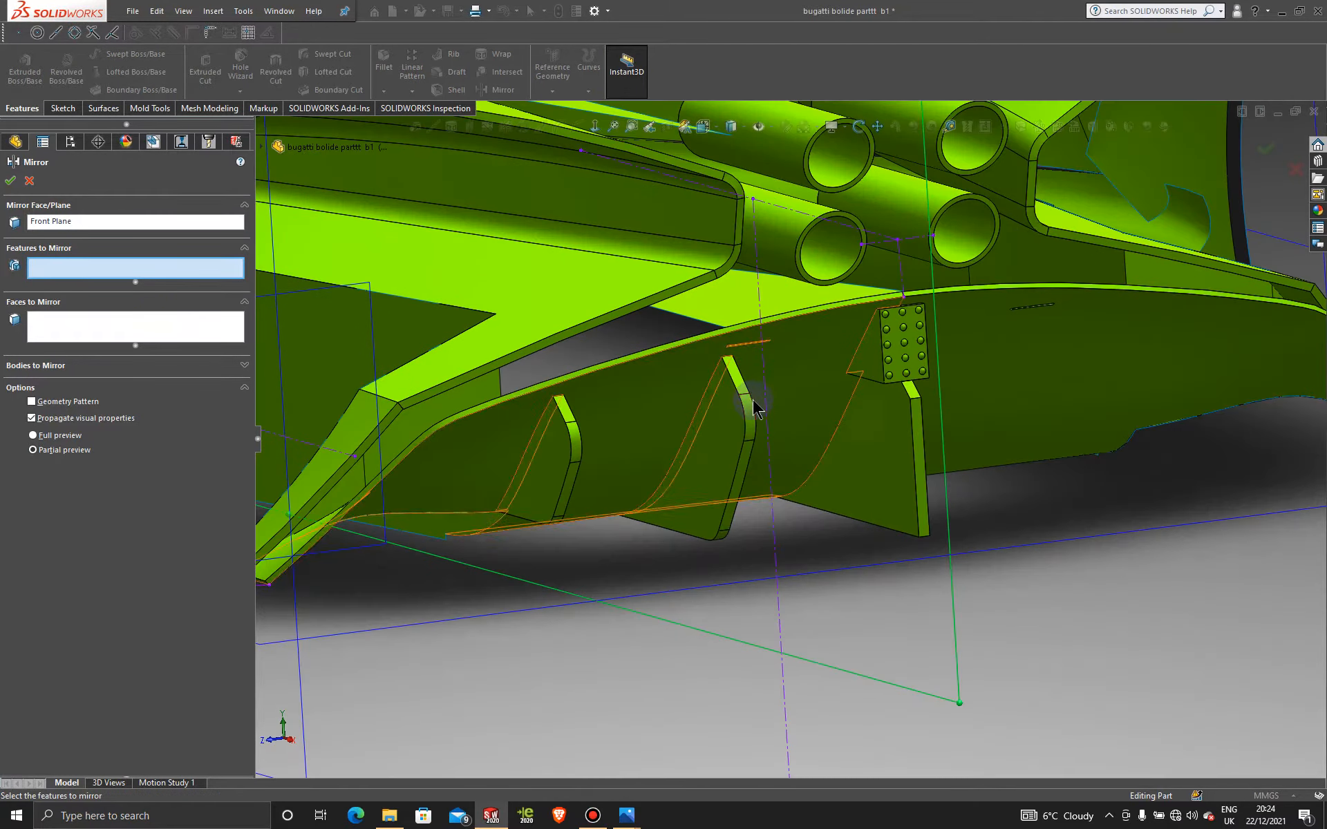
{"action": "left_click", "coordinate": [739, 383]}
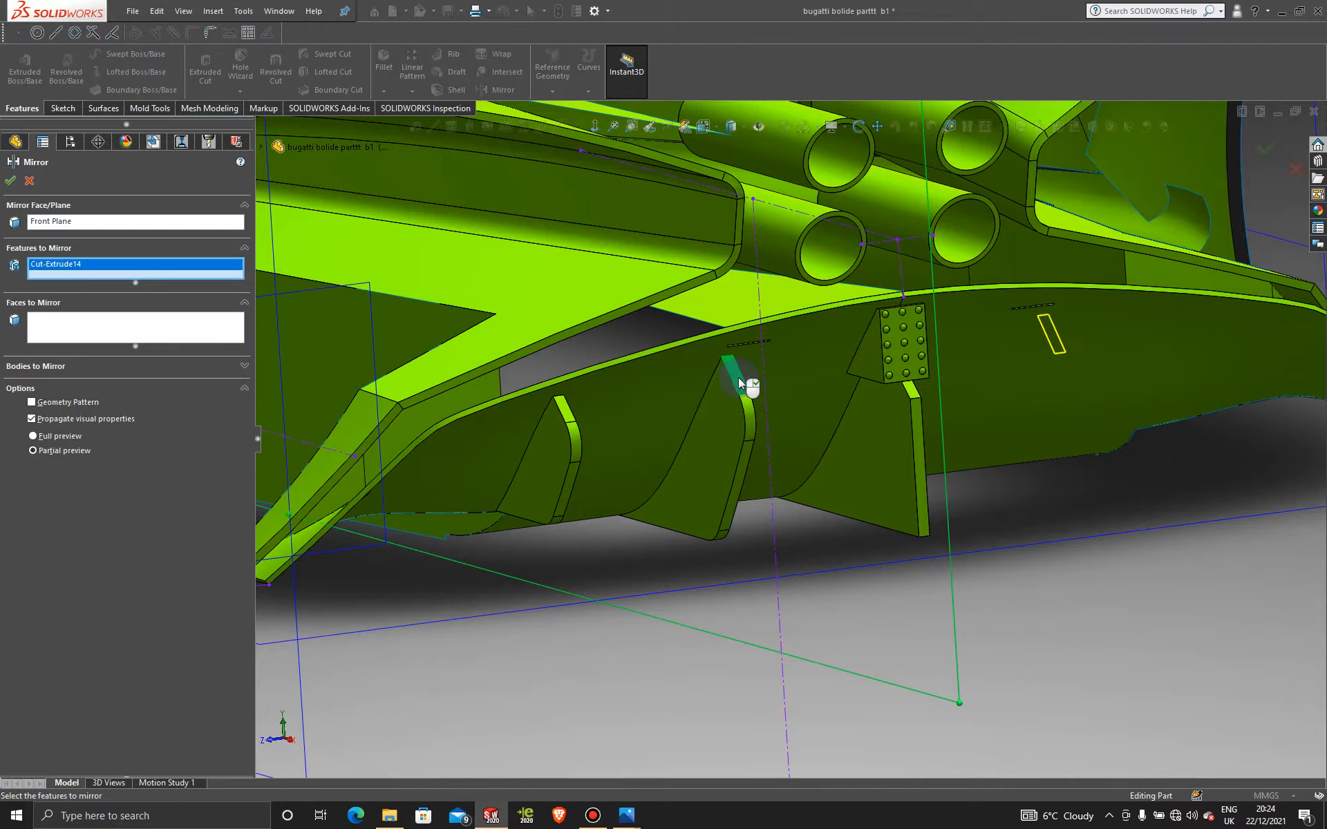
{"action": "left_click", "coordinate": [750, 427]}
{"action": "left_click", "coordinate": [750, 457]}
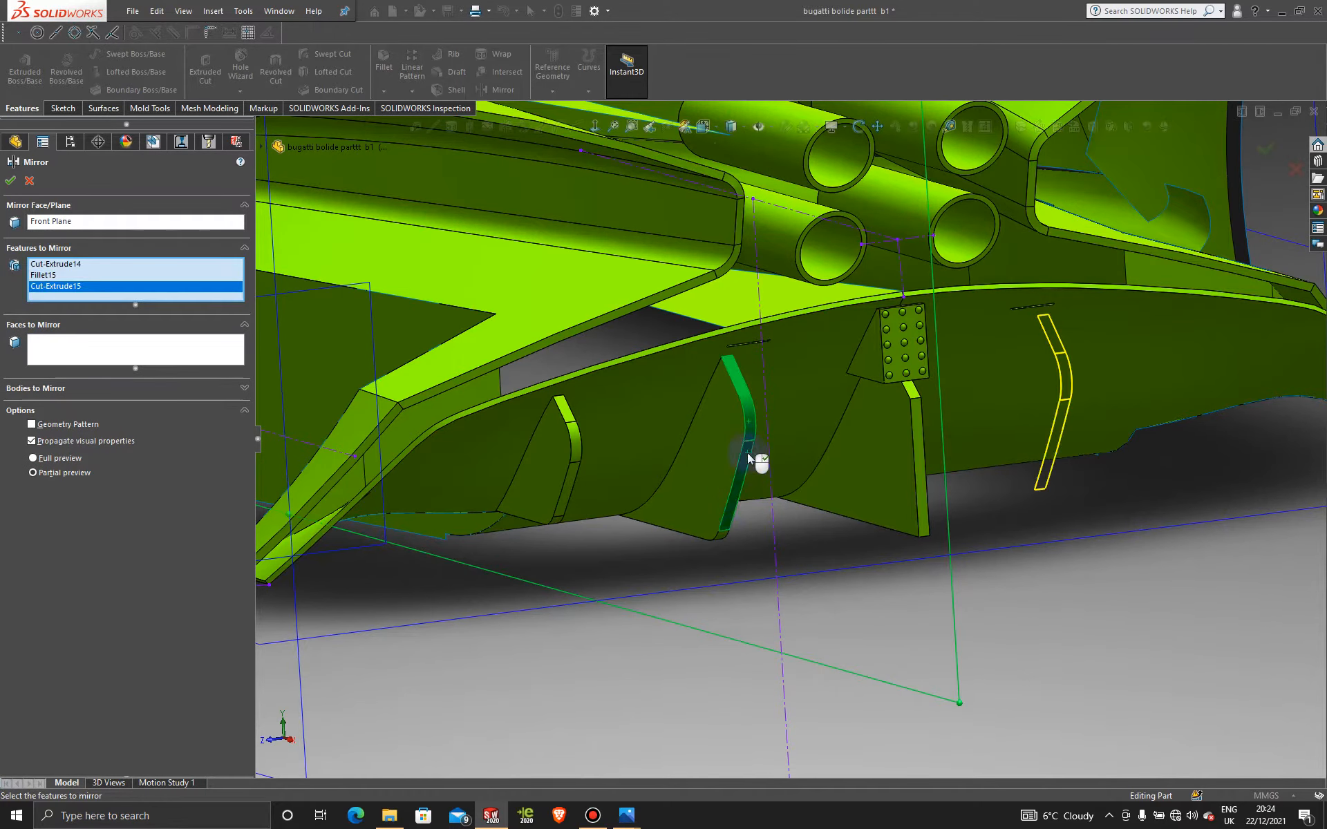
{"action": "middle_click_drag", "start_coordinate": [733, 541], "coordinate": [729, 463]}
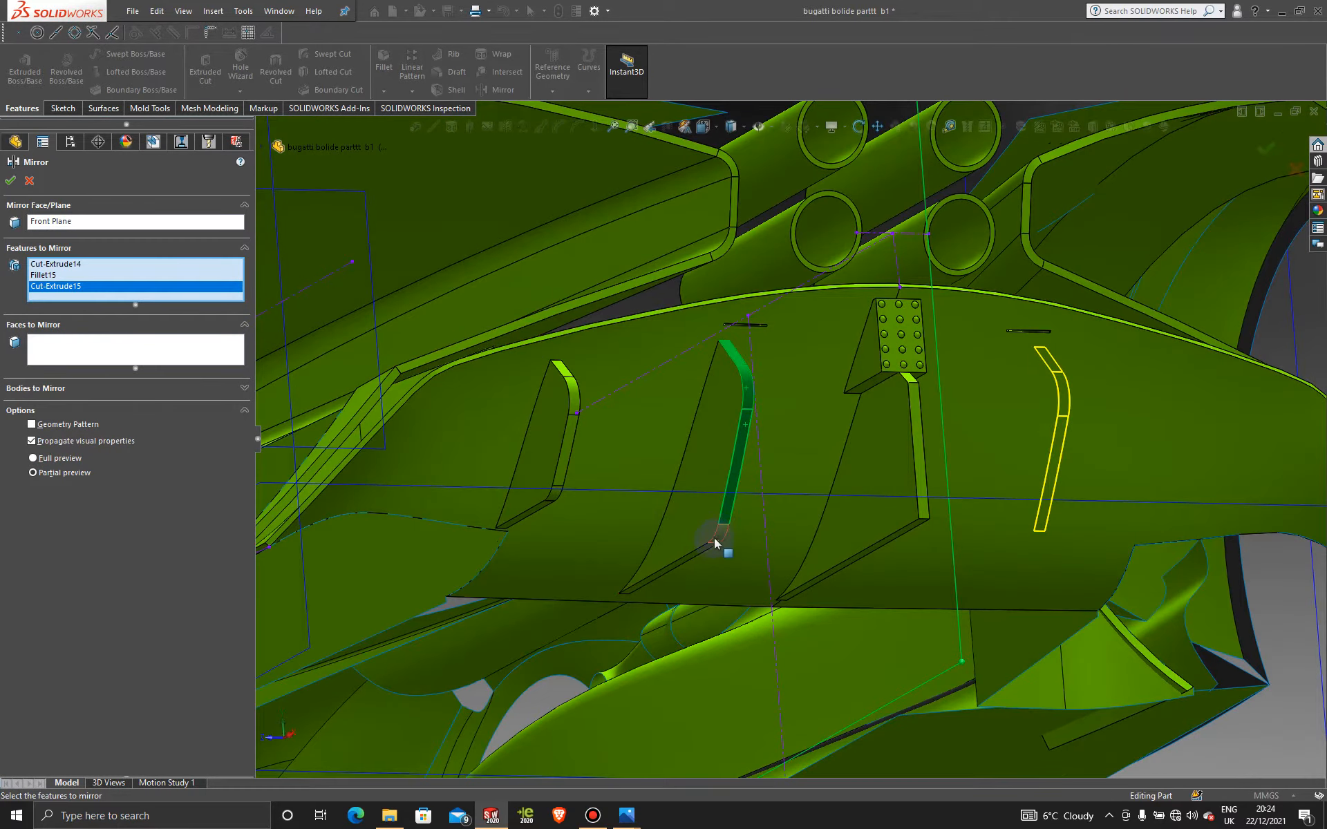
{"action": "left_click", "coordinate": [723, 538]}
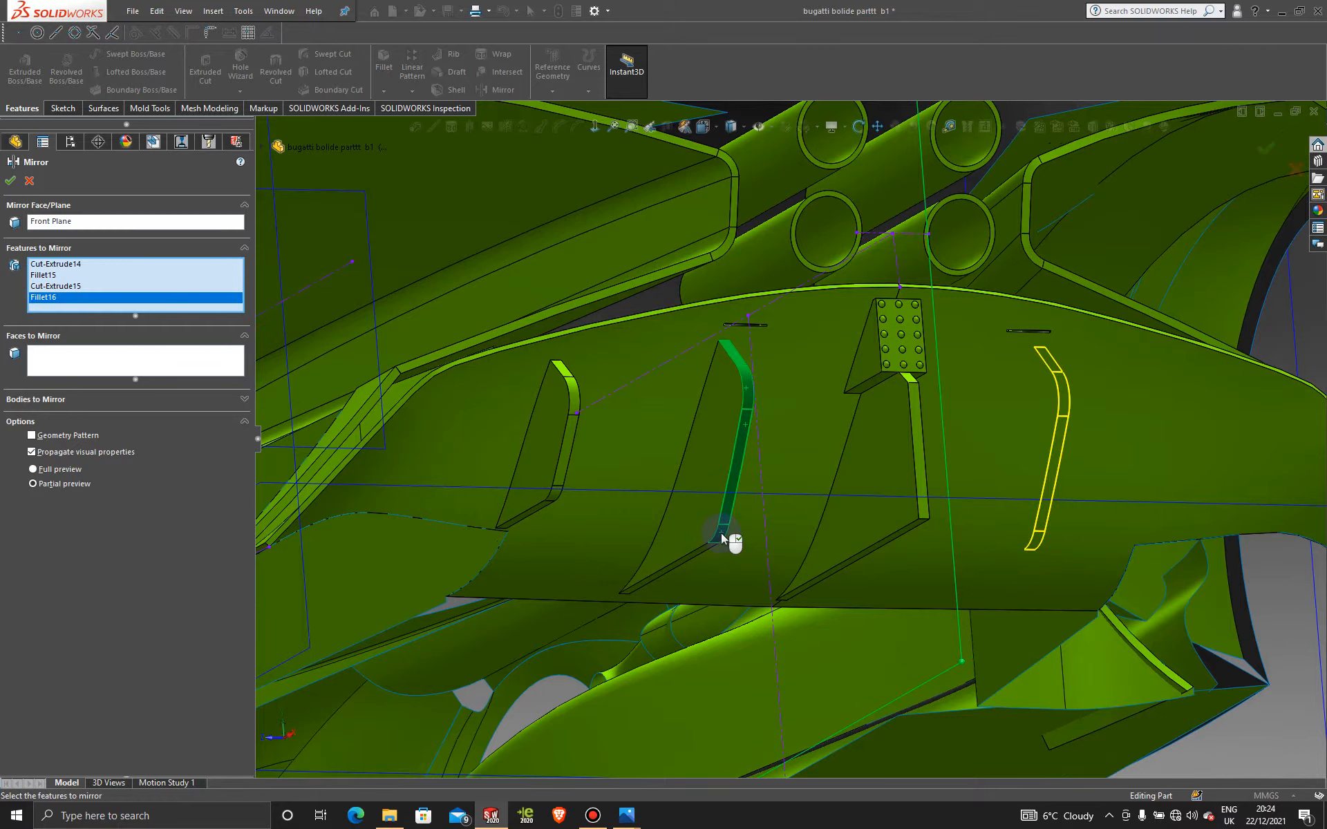
Step: Add the first fin's cuts and fillets plus both fin bodies, then confirm Mirror26
{"action": "left_click", "coordinate": [566, 377]}
{"action": "left_click", "coordinate": [573, 396]}
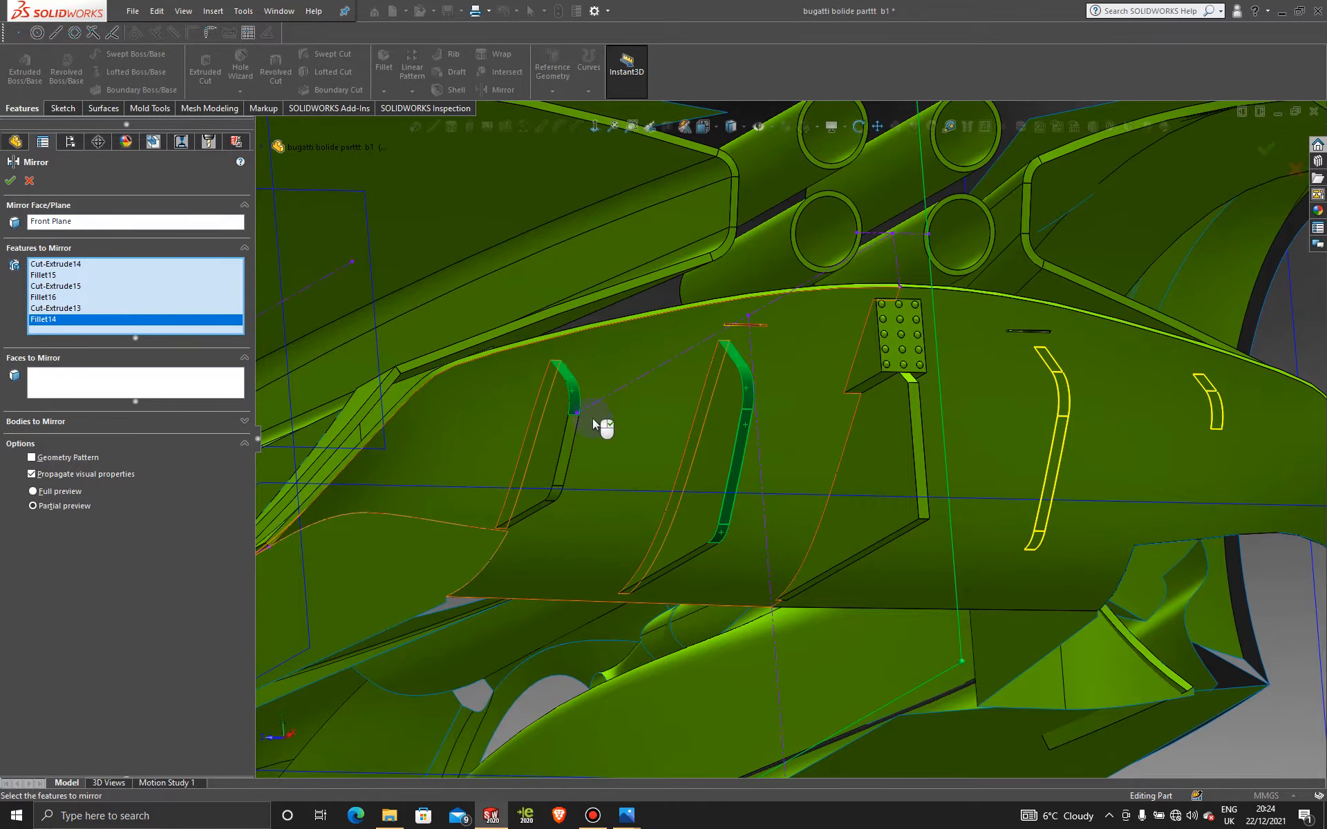
{"action": "left_click", "coordinate": [570, 444]}
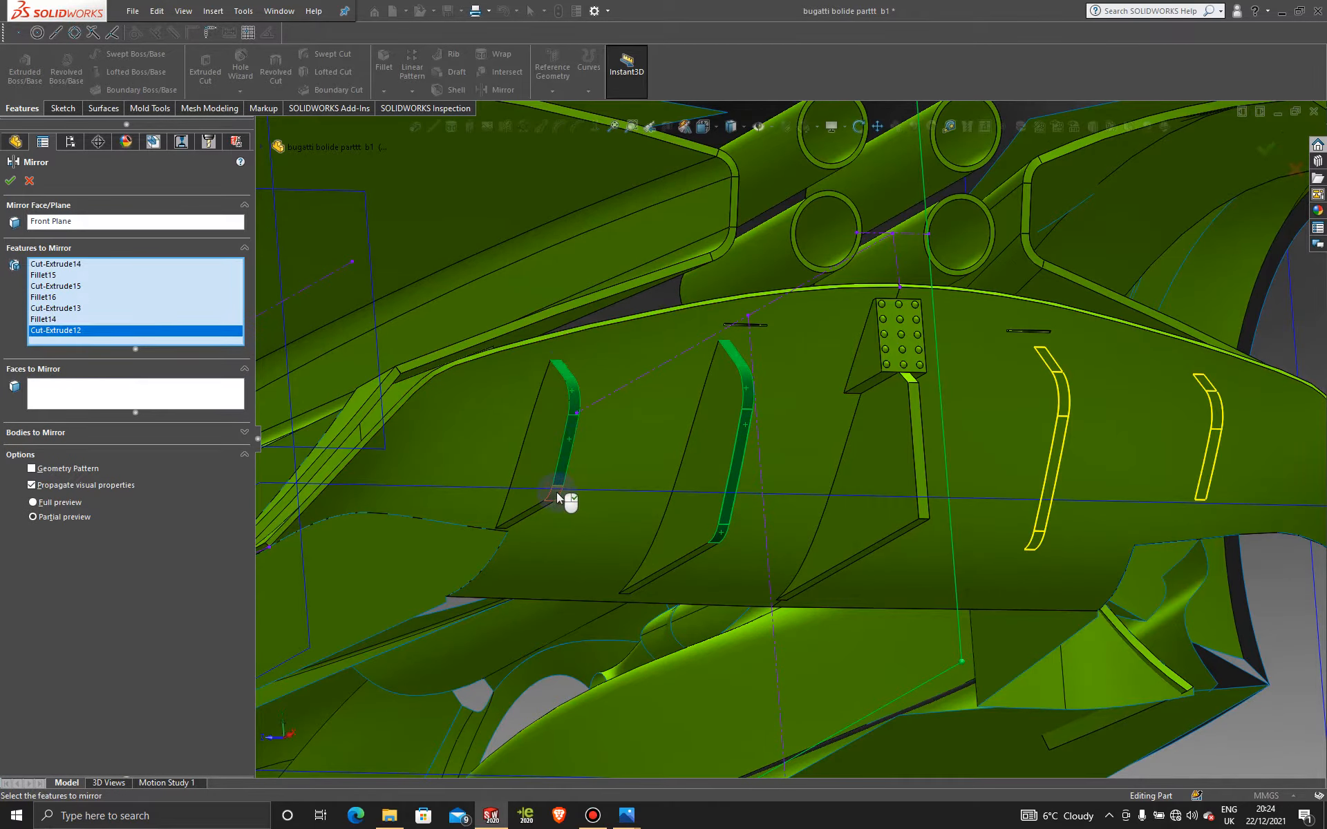
{"action": "left_click", "coordinate": [562, 497]}
{"action": "left_click", "coordinate": [711, 446]}
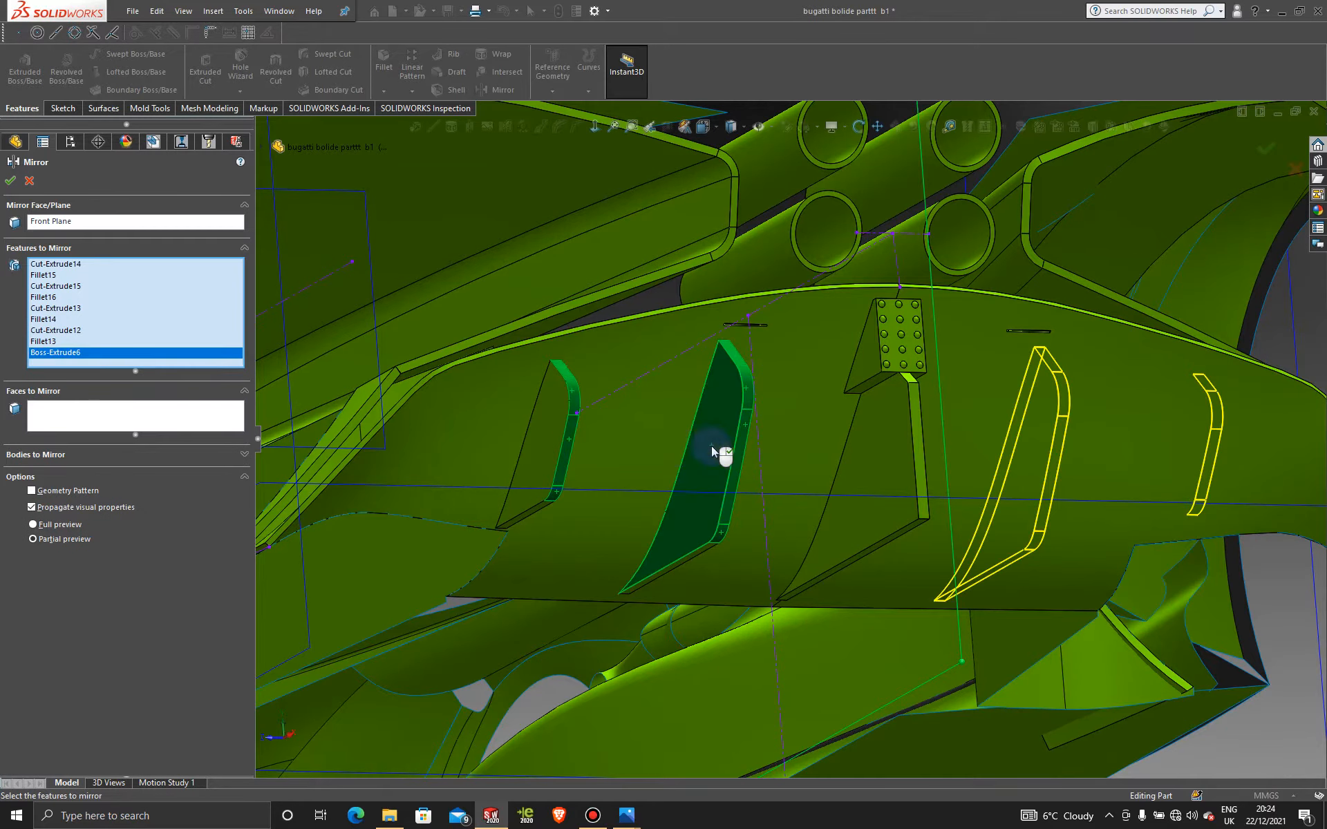
{"action": "left_click", "coordinate": [545, 438]}
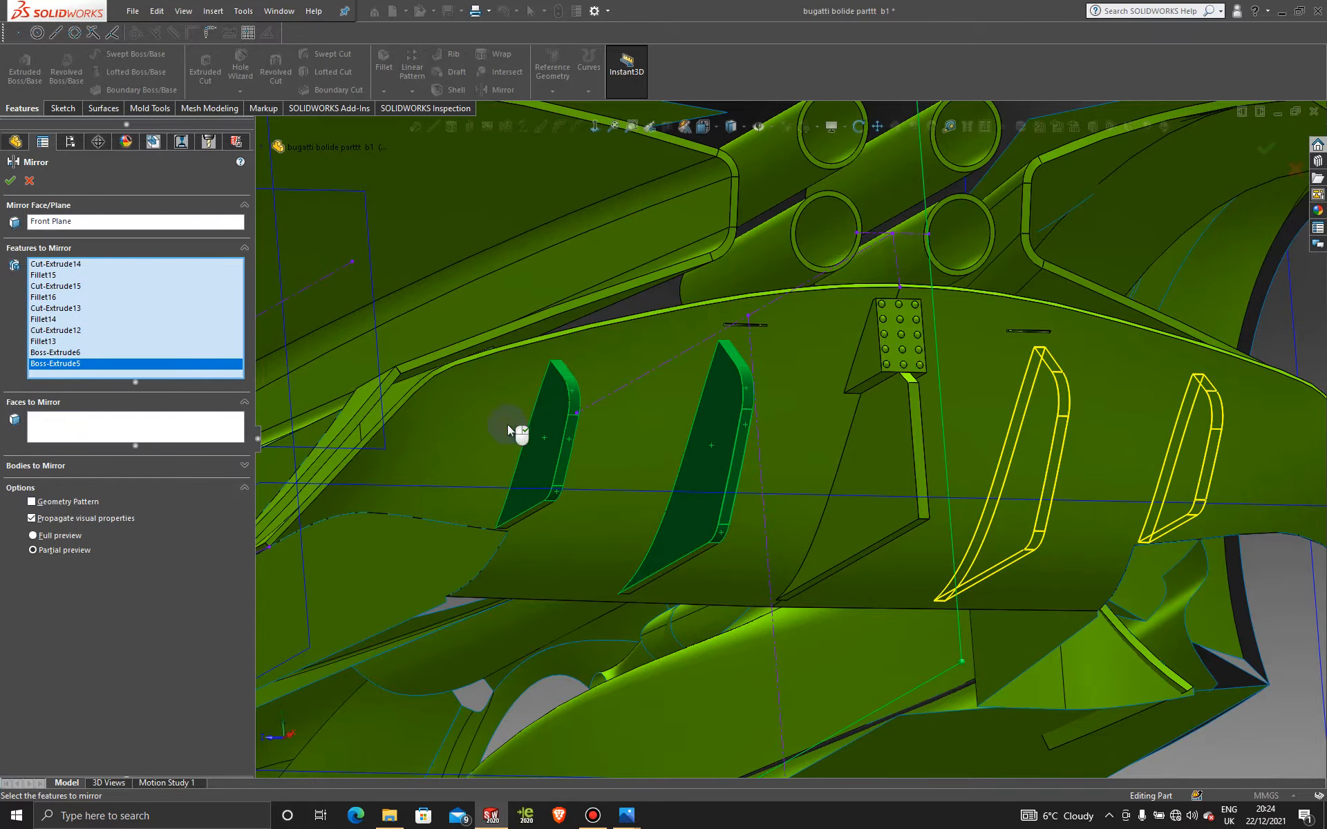
{"action": "left_click", "coordinate": [11, 182]}
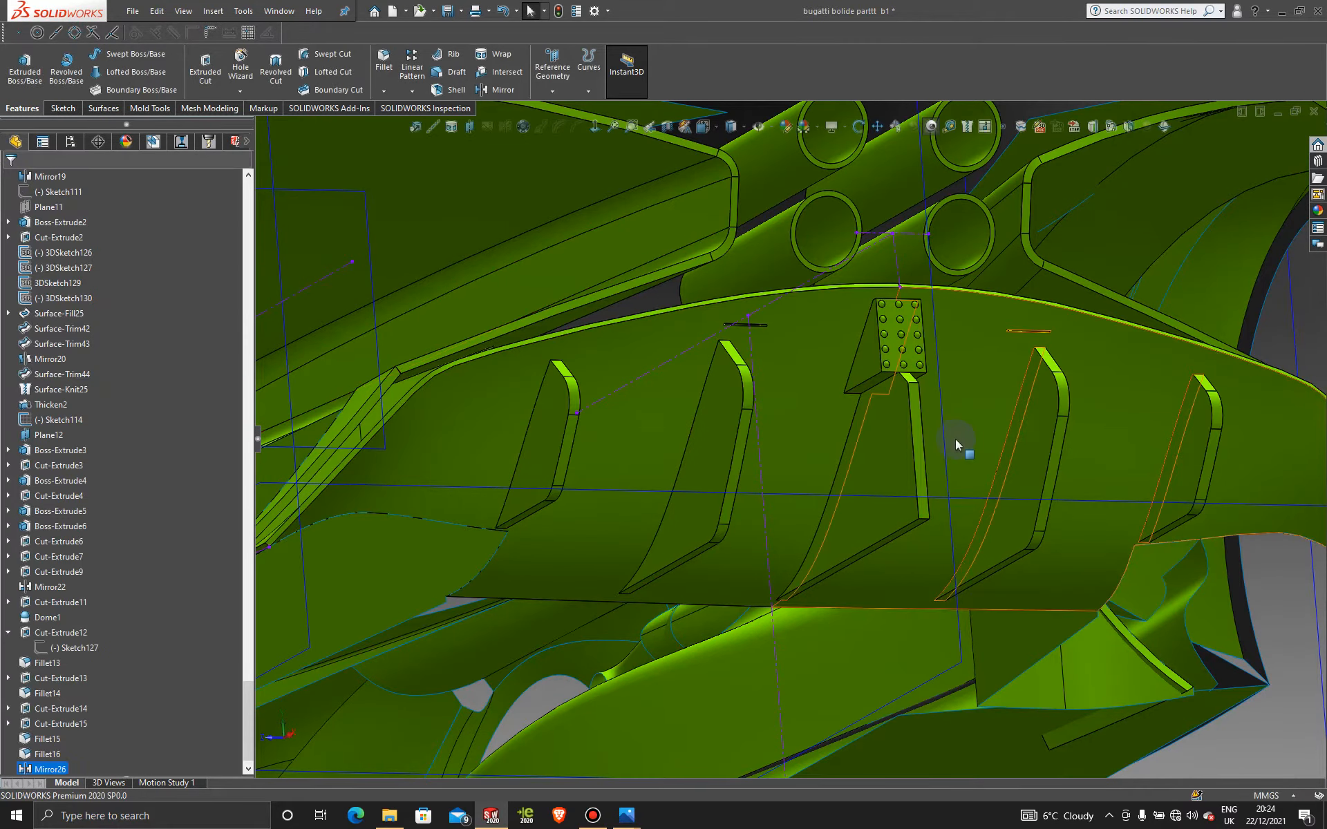
Step: View the mirrored diffuser fins from the rear, then bring up the bxx-05-main.png reference photo
{"action": "scroll", "coordinate": [954, 438], "scroll_direction": "up", "scroll_amount": 5}
{"action": "middle_click_drag", "start_coordinate": [955, 438], "coordinate": [864, 525]}
{"action": "scroll", "coordinate": [769, 557], "scroll_direction": "down", "scroll_amount": 6}
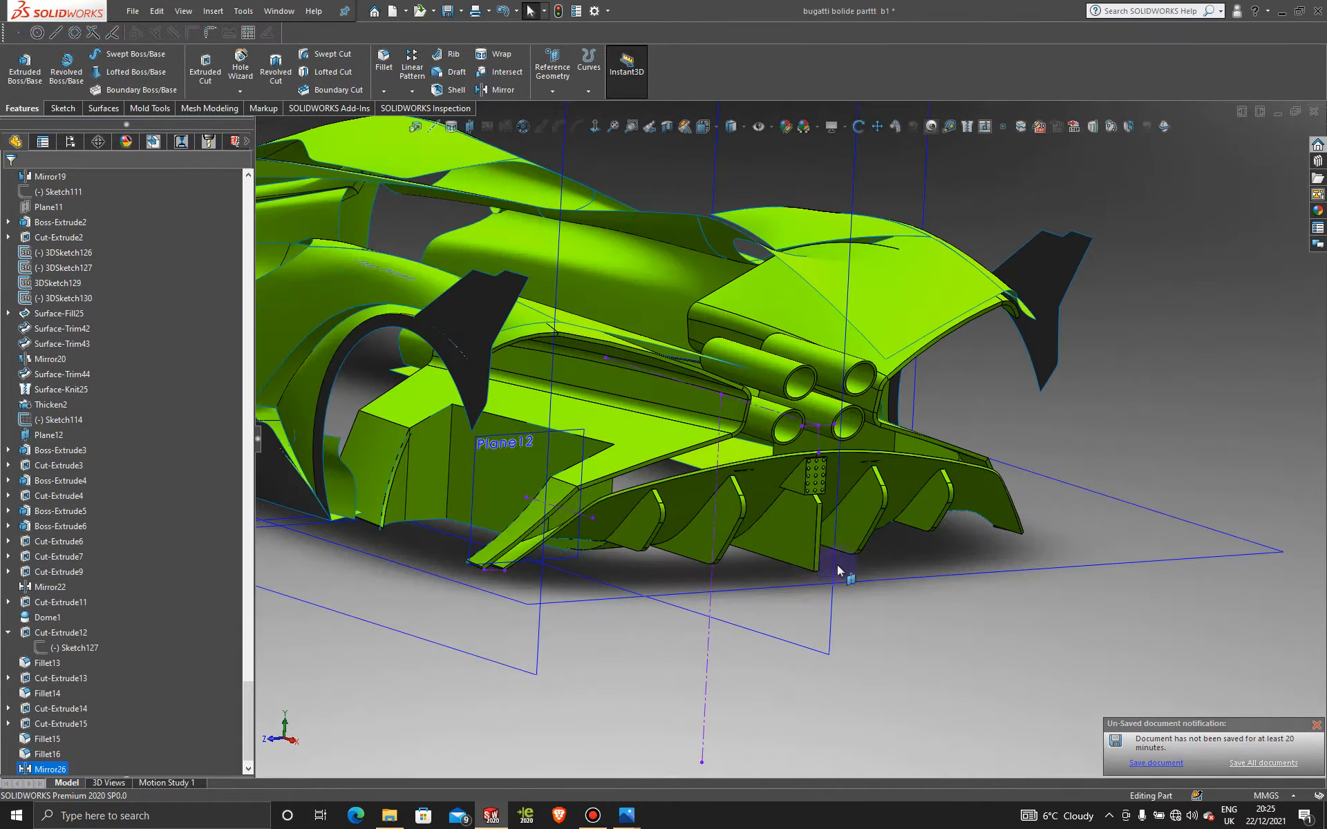
{"action": "mouse_move", "coordinate": [773, 508]}
{"action": "middle_mouse_down"}
{"action": "mouse_move", "coordinate": [734, 467]}
{"action": "mouse_move", "coordinate": [794, 509]}
{"action": "middle_mouse_up"}
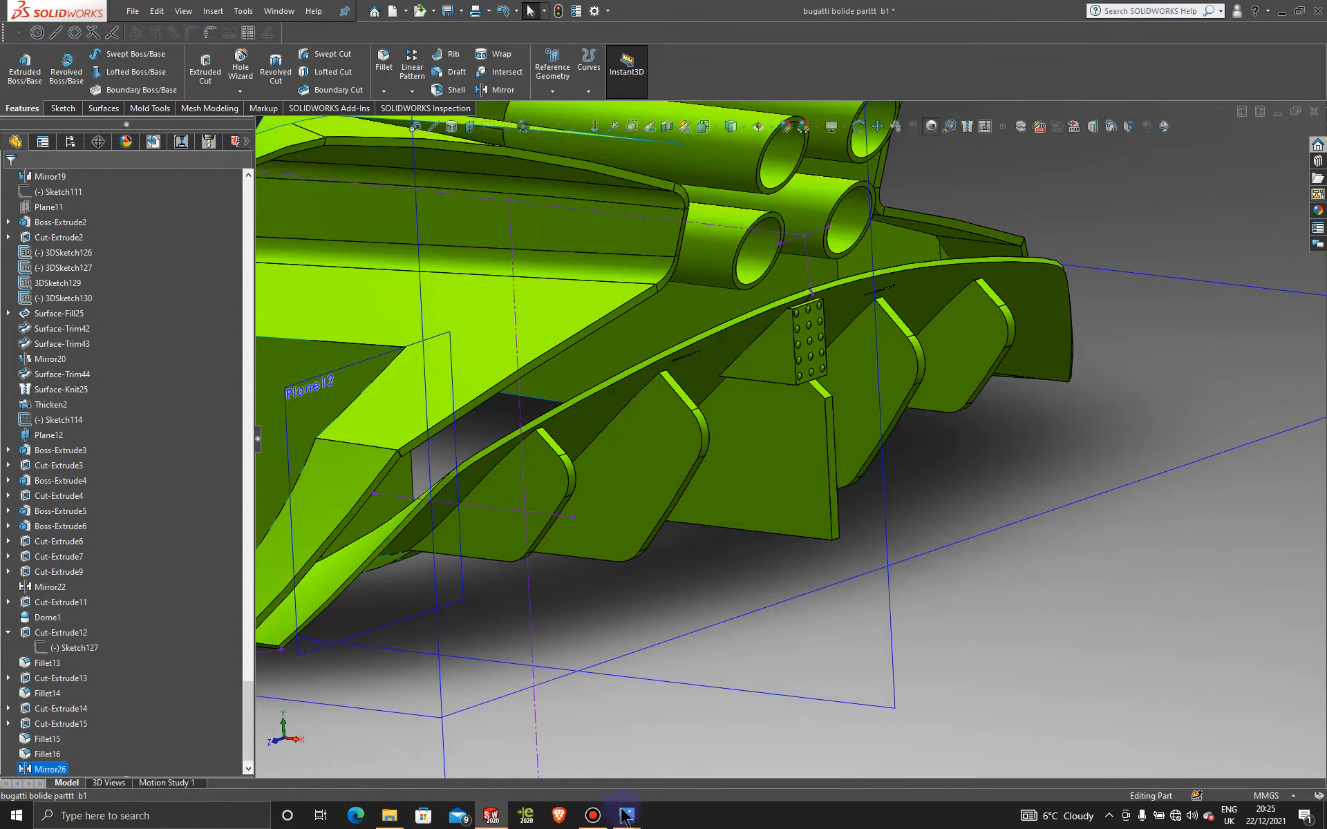
{"action": "mouse_move", "coordinate": [627, 818]}
{"action": "left_click", "coordinate": [434, 734]}
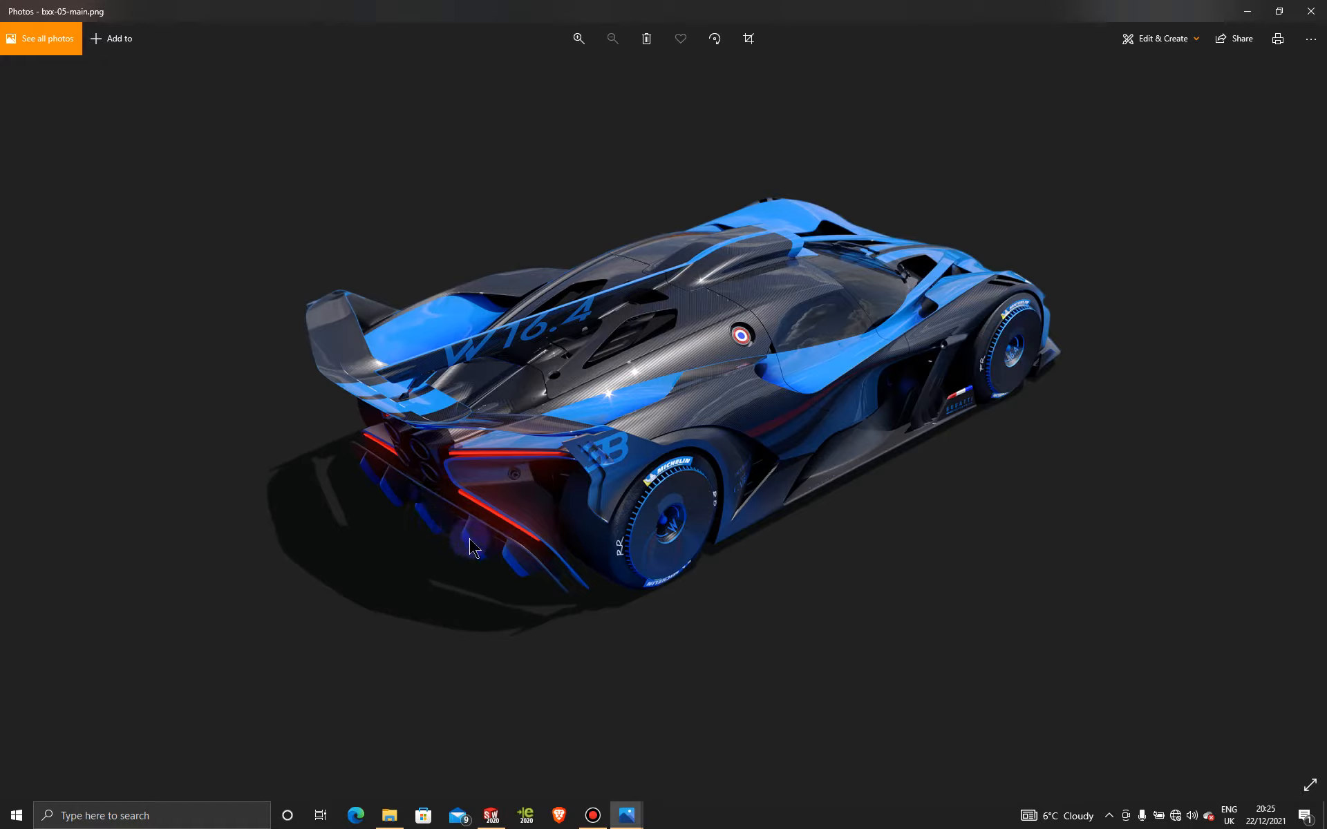
Step: Minimize the Photos reference window to return to the SOLIDWORKS diffuser model
{"action": "left_click", "coordinate": [1245, 12]}
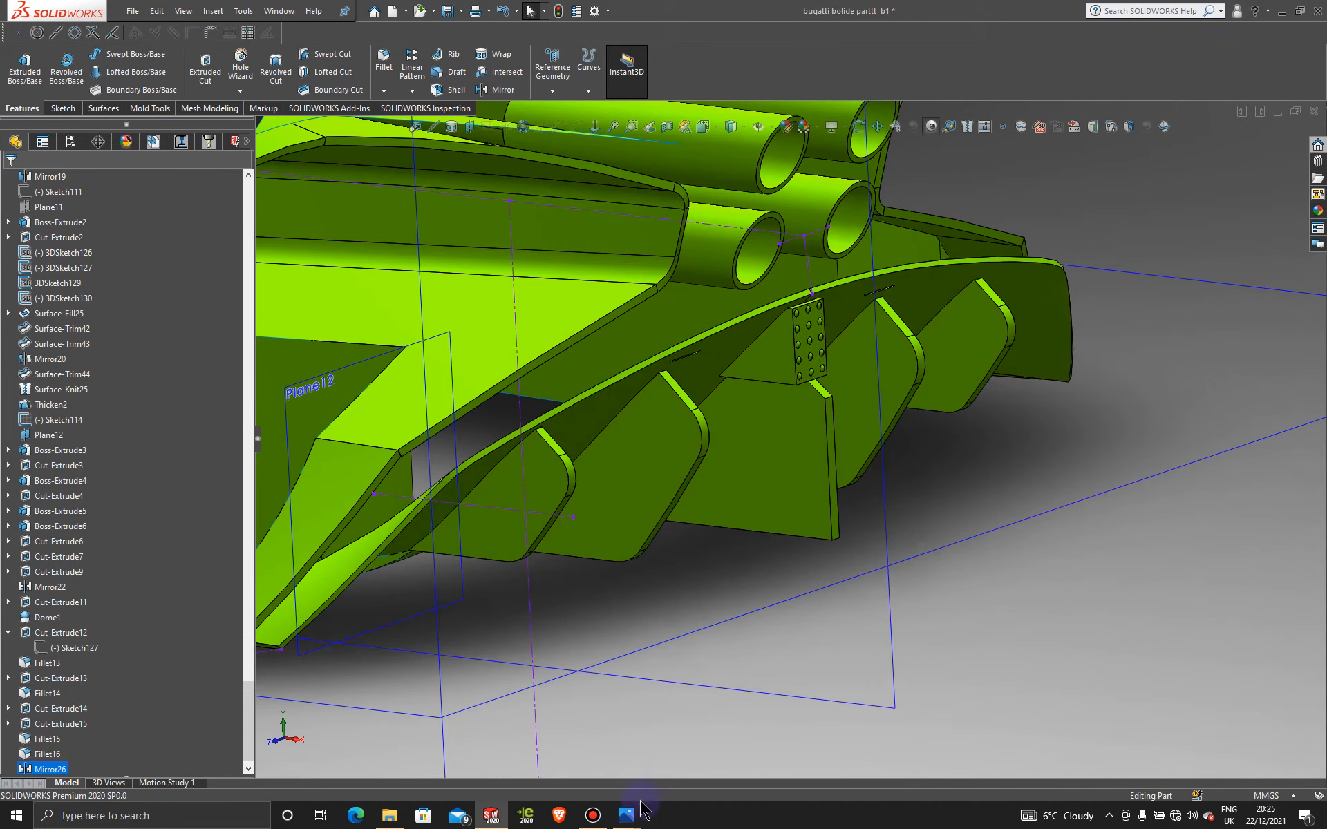
Step: Start a new sketch on the fin's flat face, viewed Normal To
{"action": "mouse_move", "coordinate": [630, 817]}
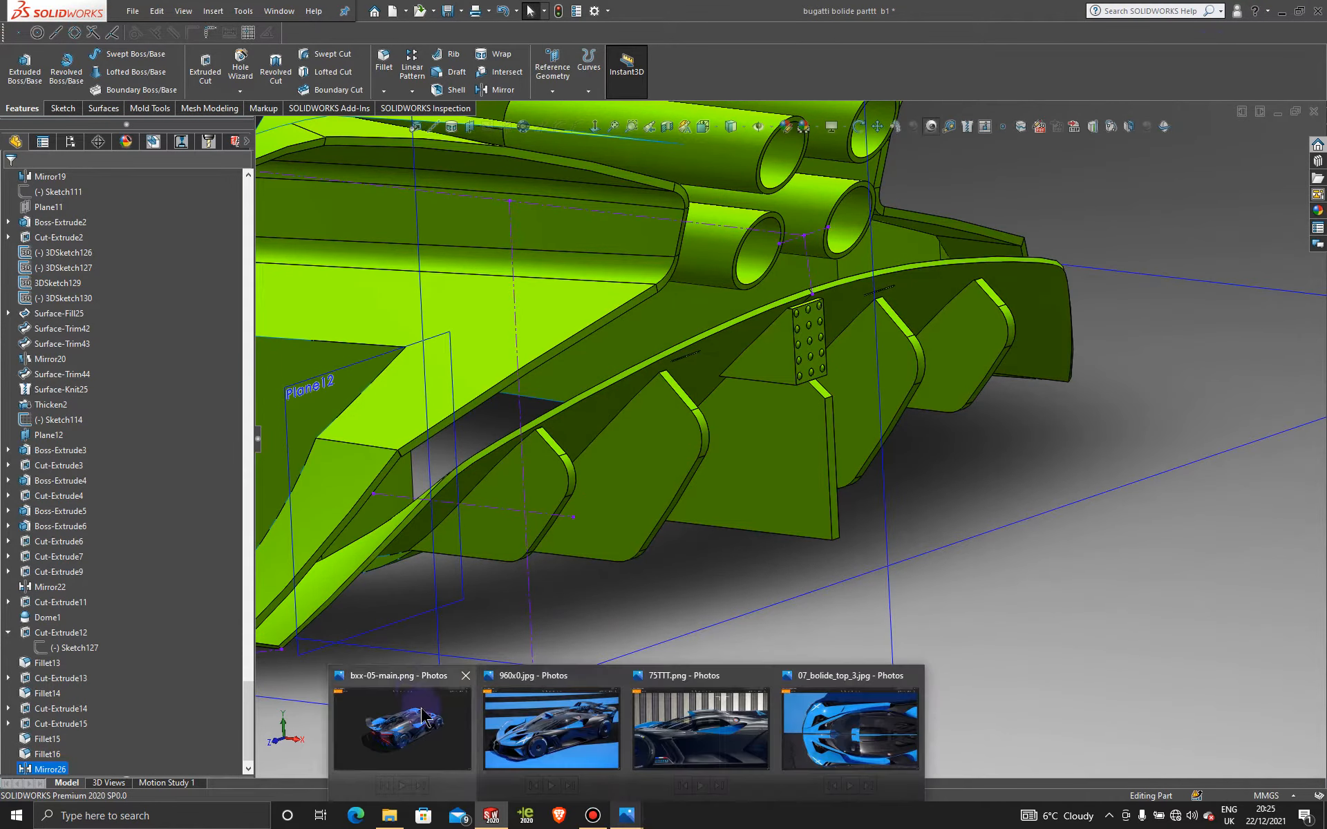
{"action": "mouse_move", "coordinate": [423, 716]}
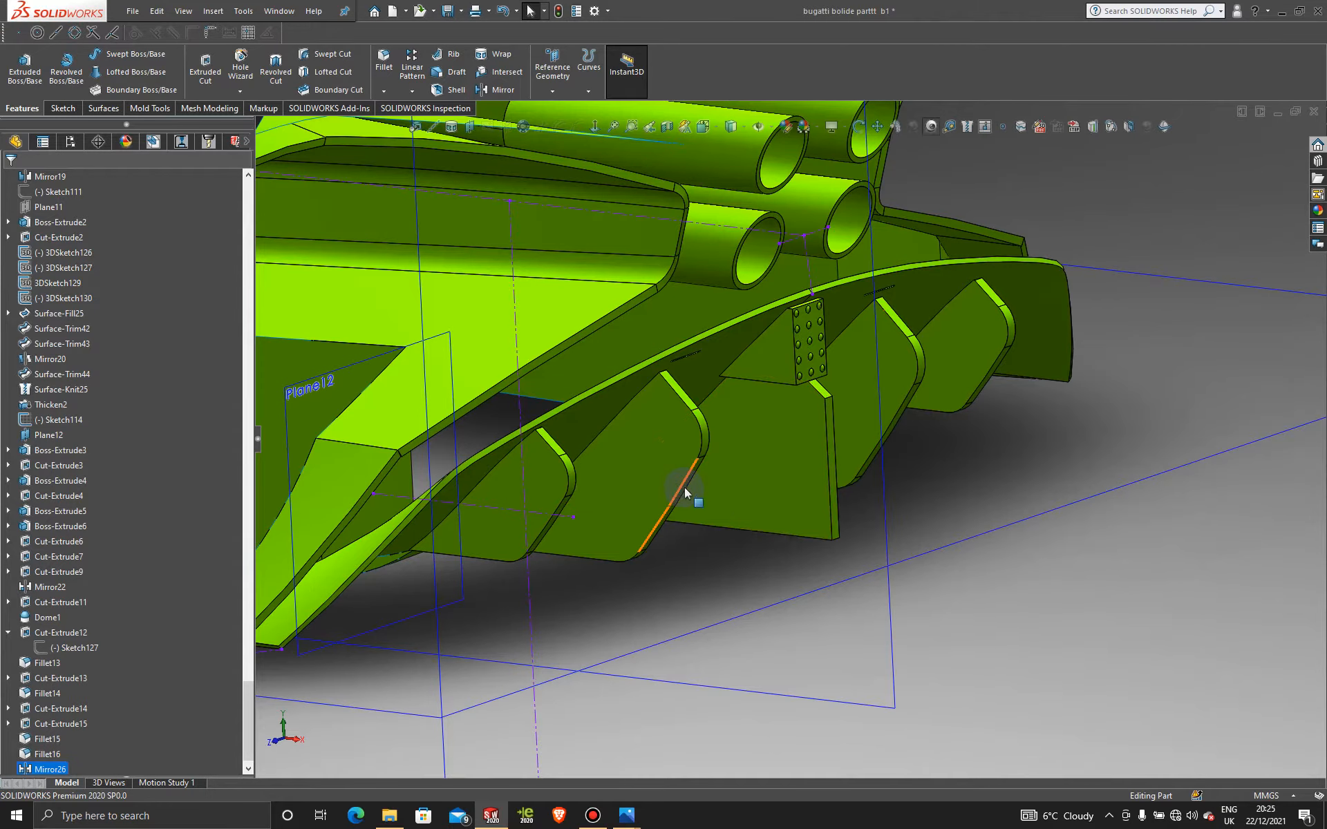
{"action": "middle_click_drag", "start_coordinate": [805, 500], "coordinate": [820, 491]}
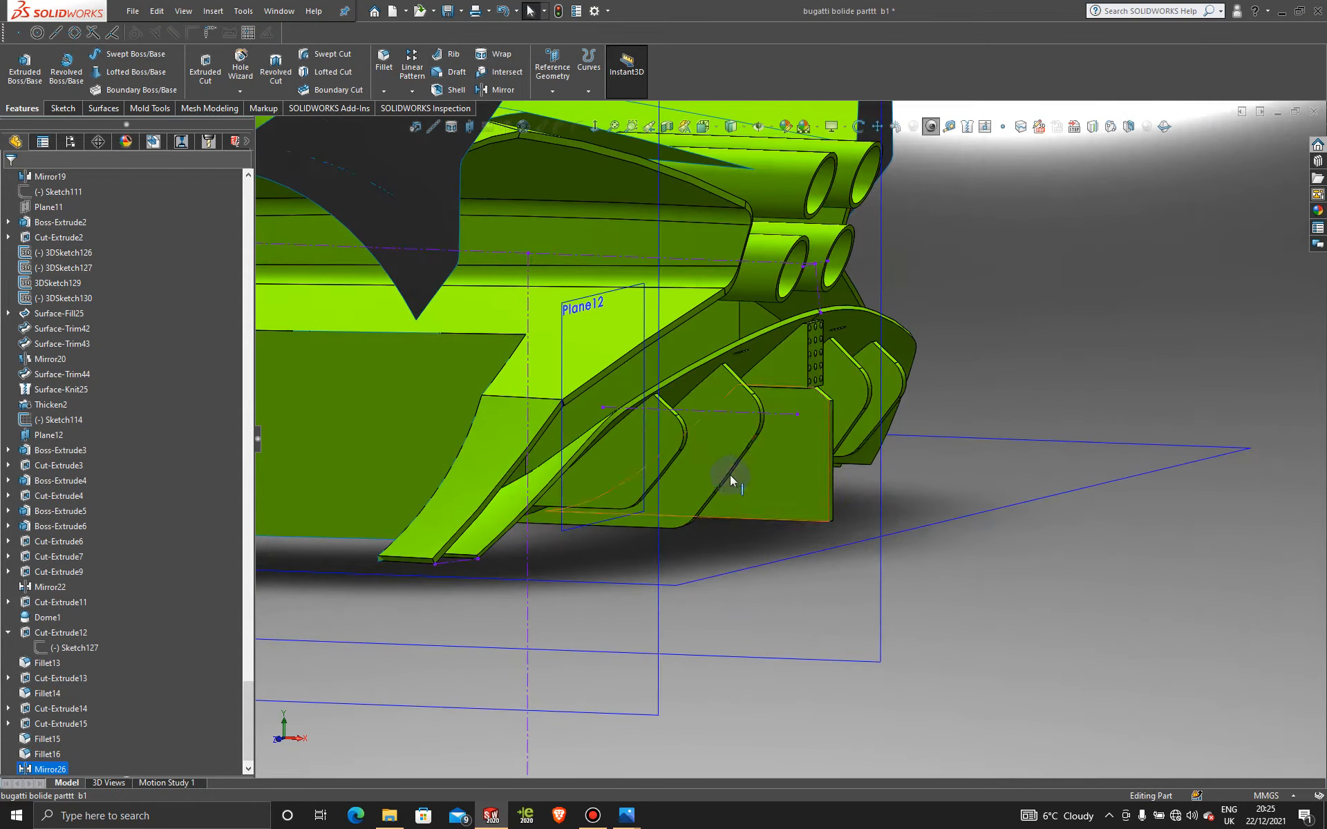
{"action": "left_click", "coordinate": [812, 463]}
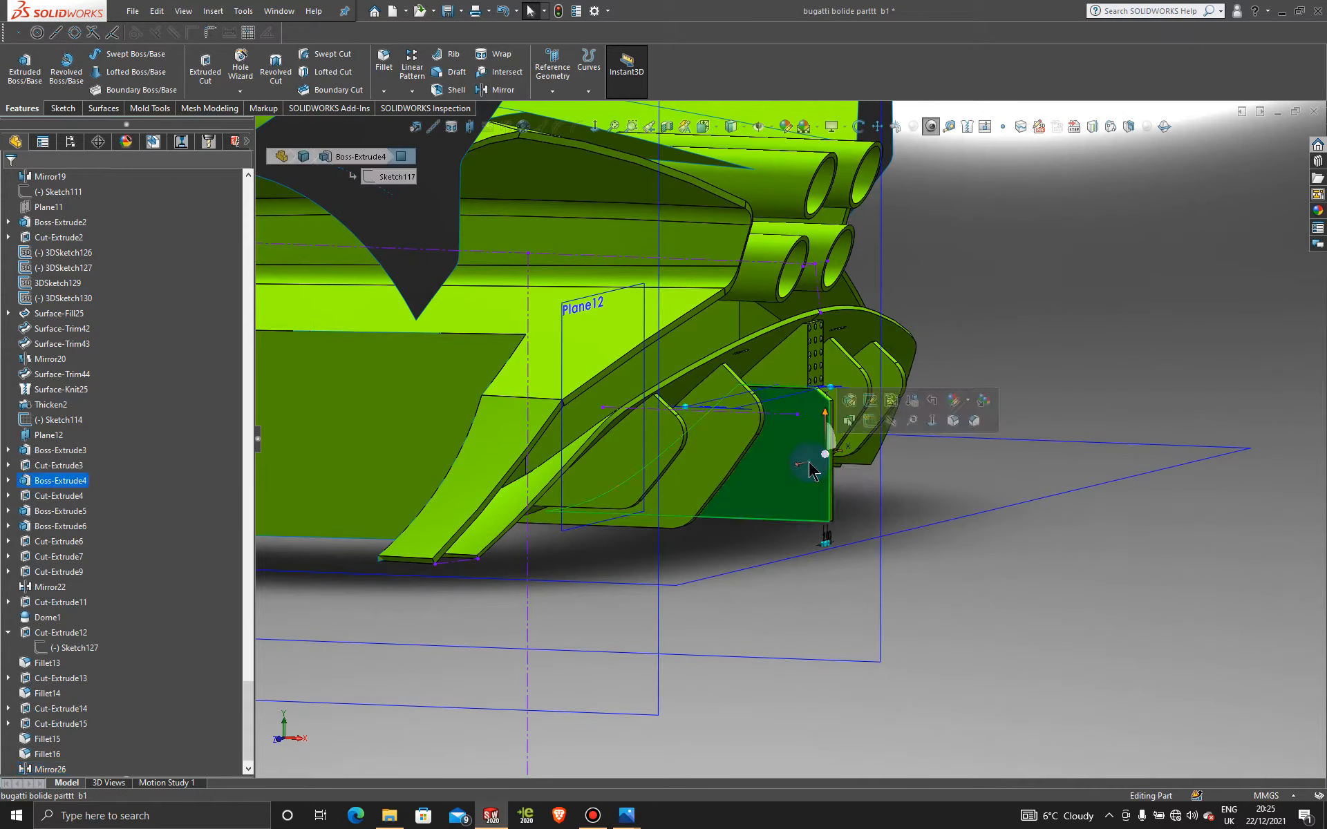
{"action": "left_click", "coordinate": [869, 430]}
{"action": "left_click", "coordinate": [594, 126]}
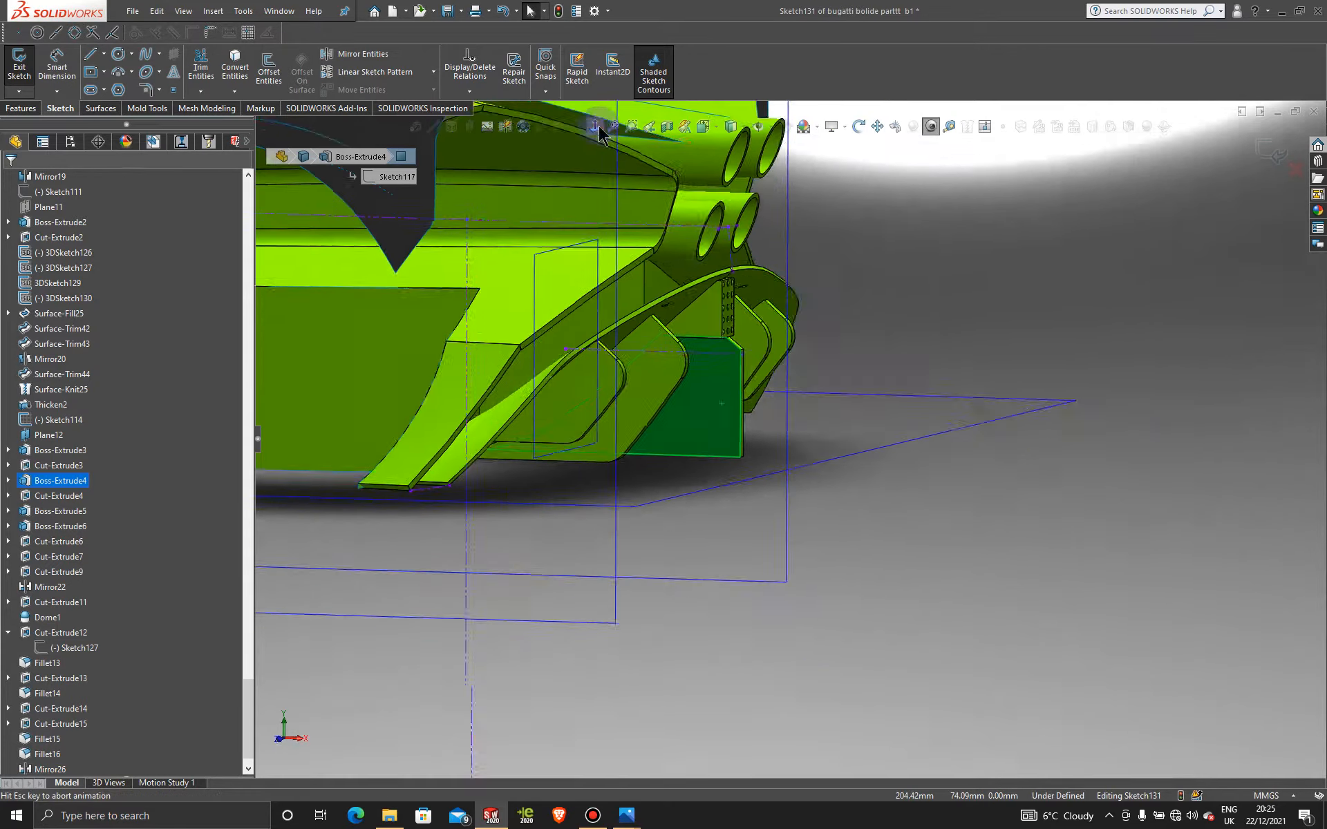
{"action": "scroll", "coordinate": [1096, 459], "scroll_direction": "down", "scroll_amount": 10}
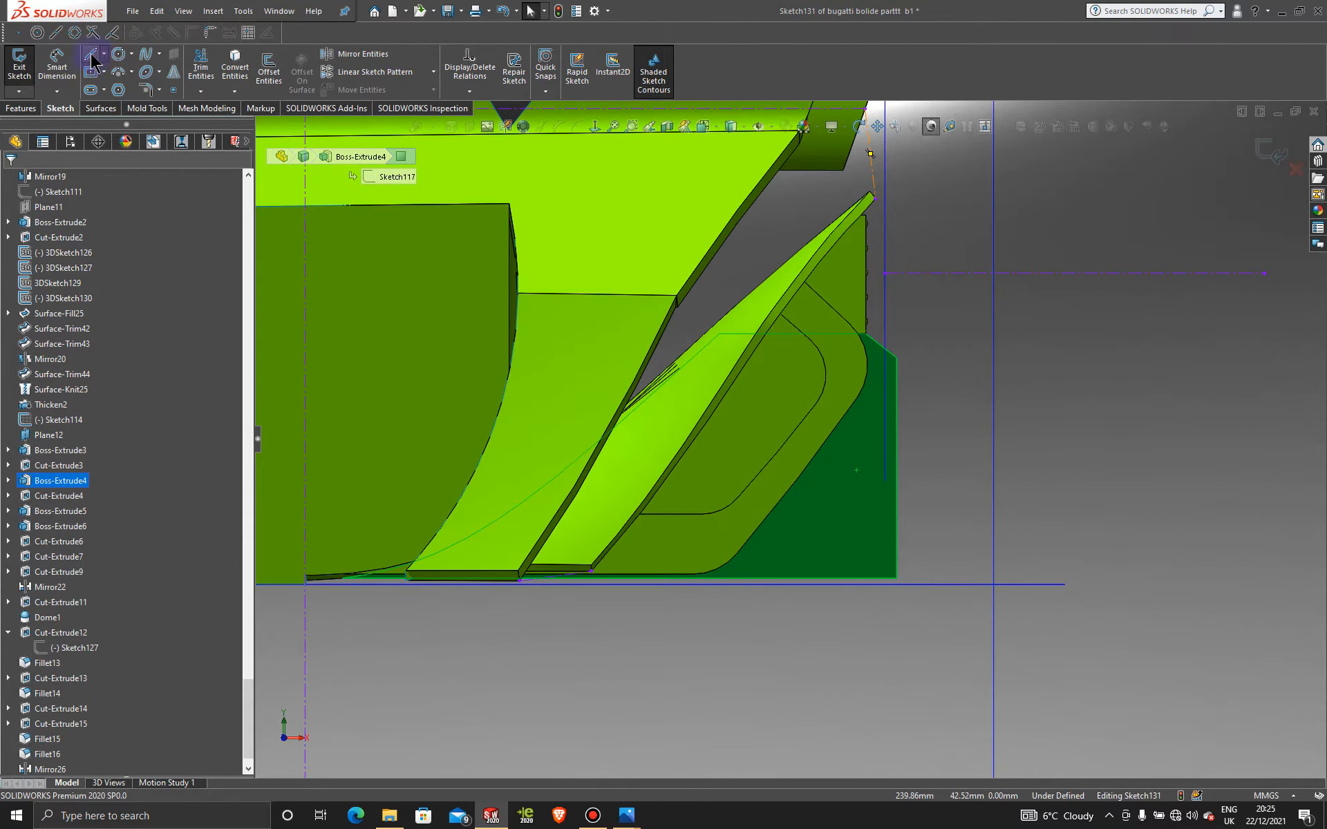
Step: Draw a spline from the face corner to the fin's bottom edge and bend it into a curve
{"action": "left_click", "coordinate": [145, 54]}
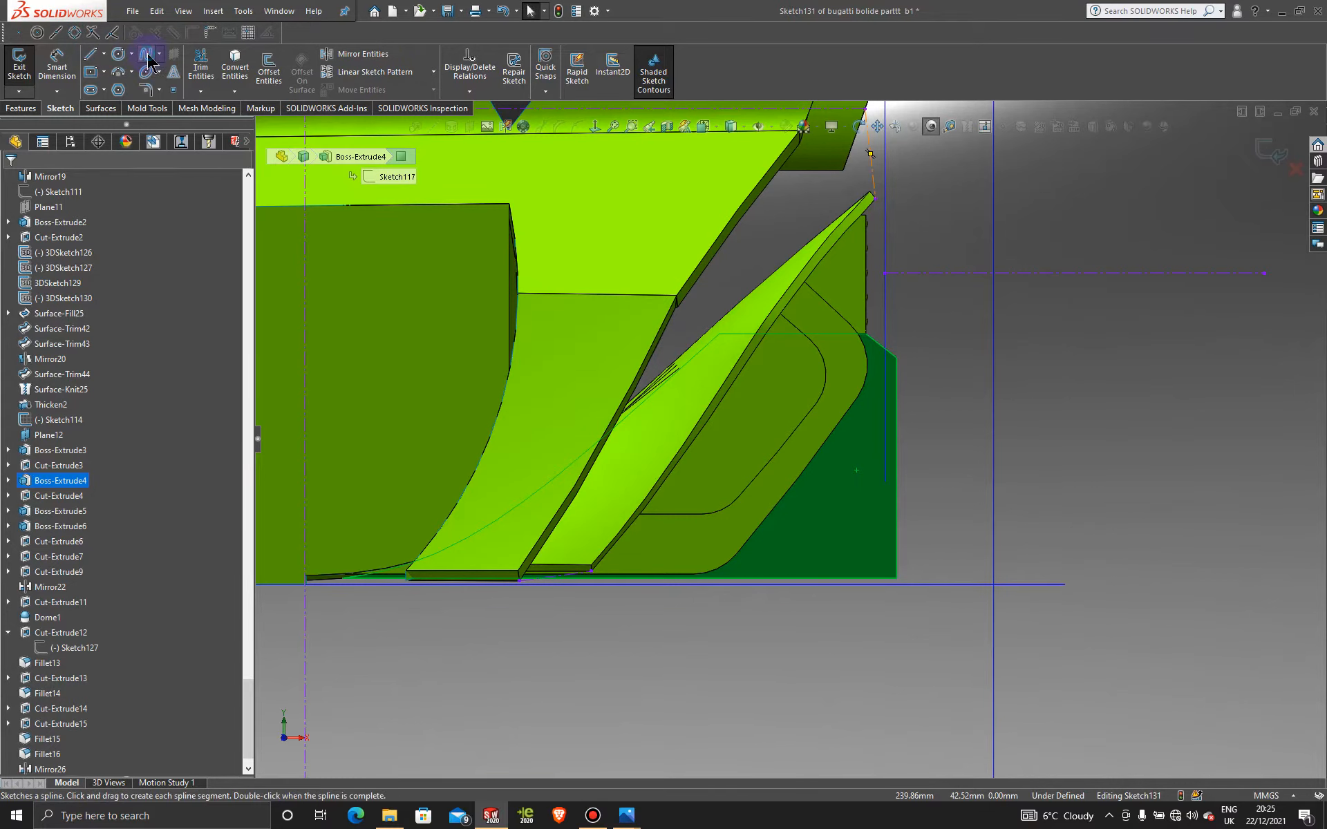
{"action": "left_click", "coordinate": [896, 357]}
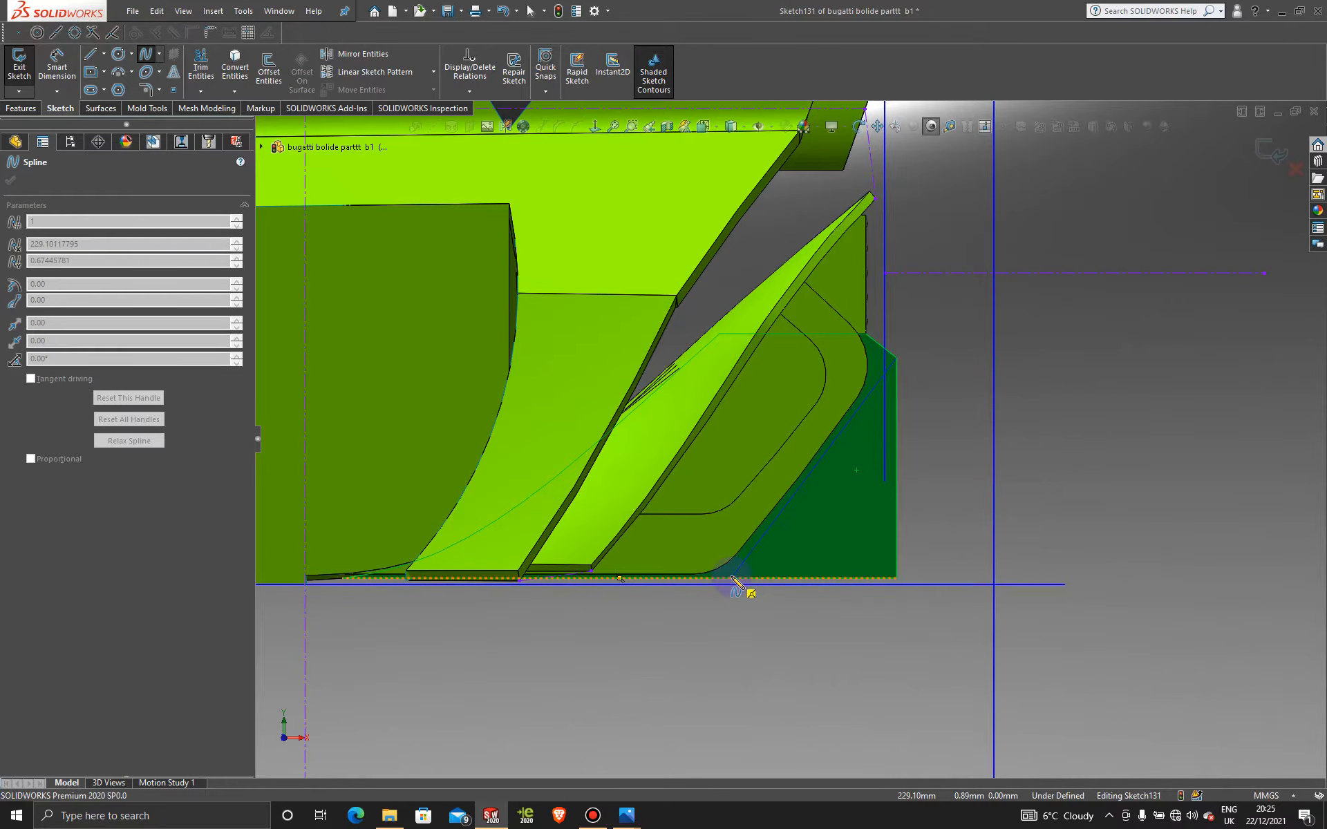
{"action": "left_click", "coordinate": [731, 578]}
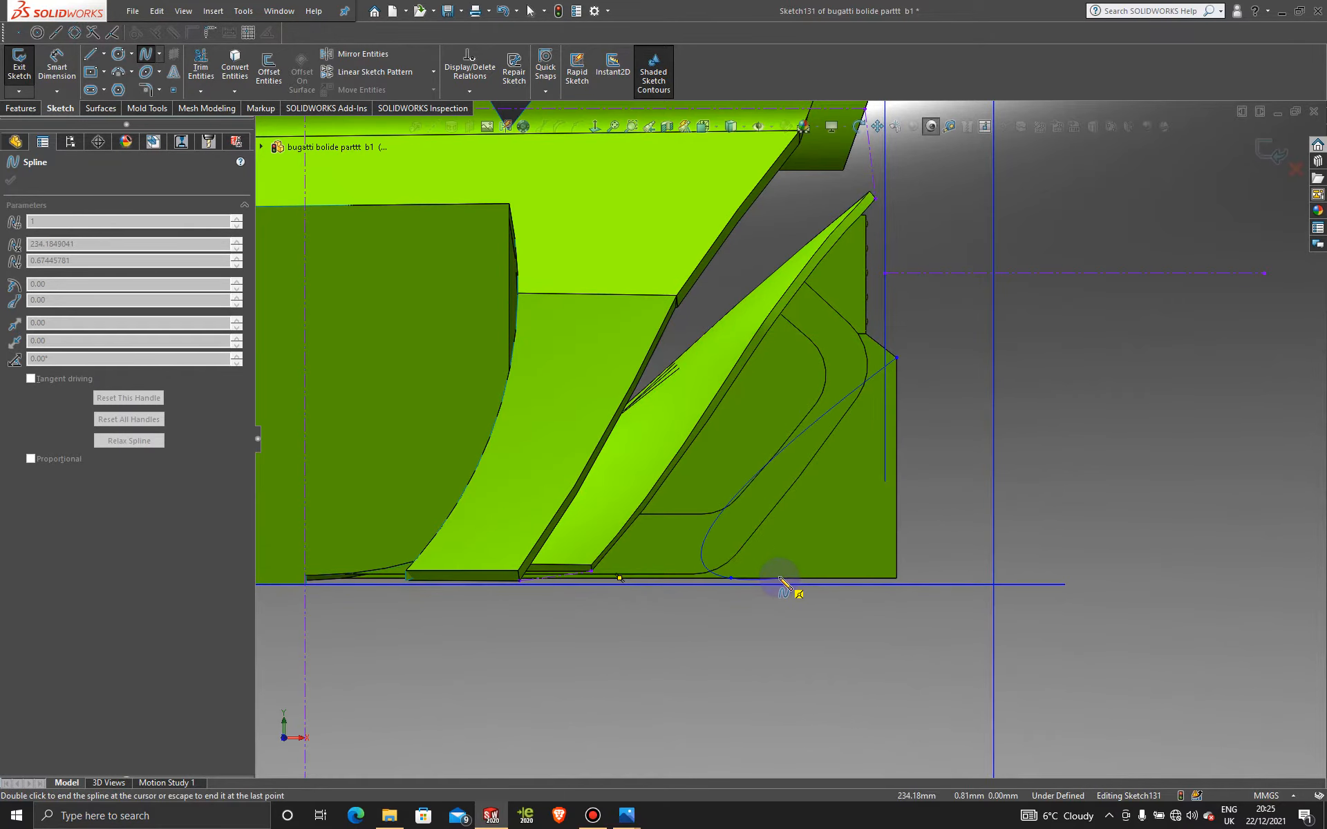
{"action": "key", "text": "Escape"}
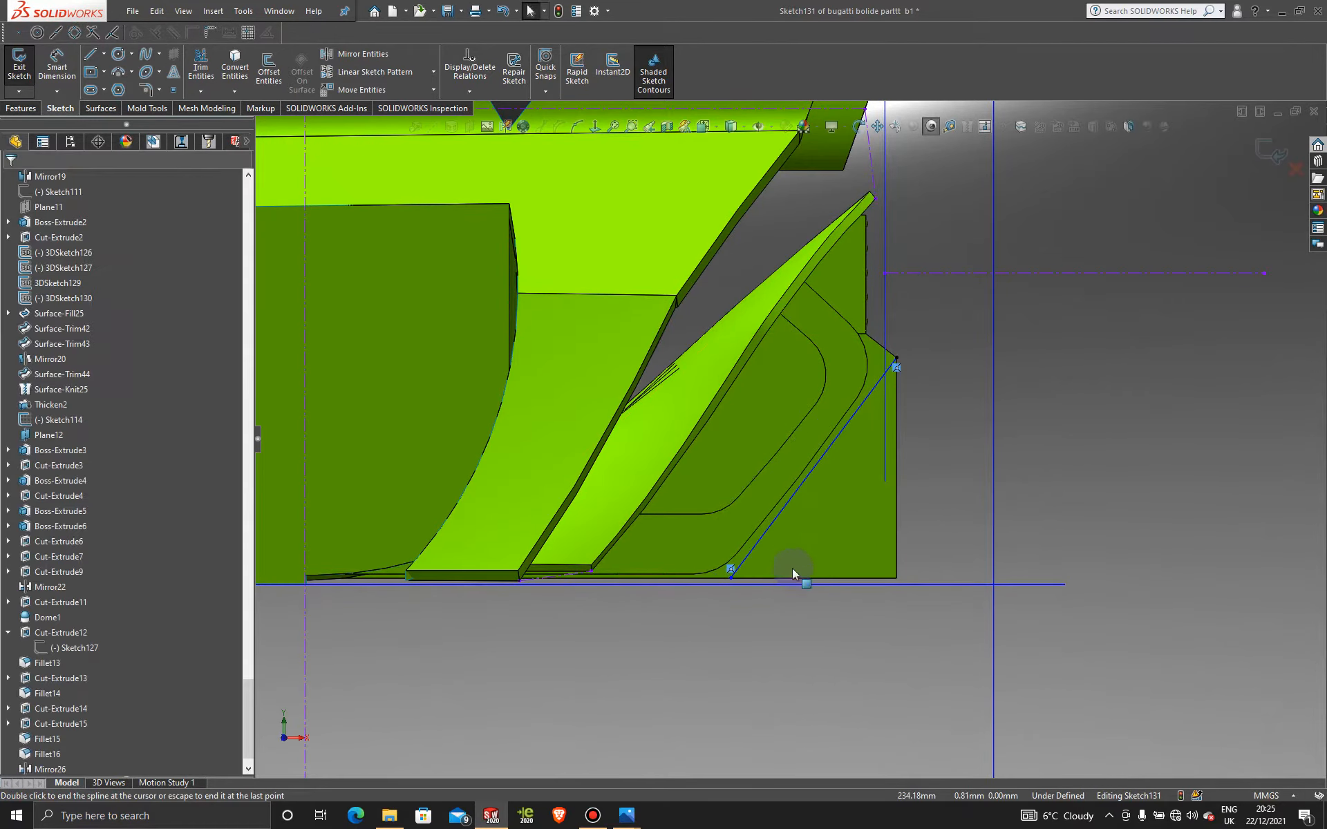
{"action": "scroll", "coordinate": [825, 536], "scroll_direction": "down", "scroll_amount": 2}
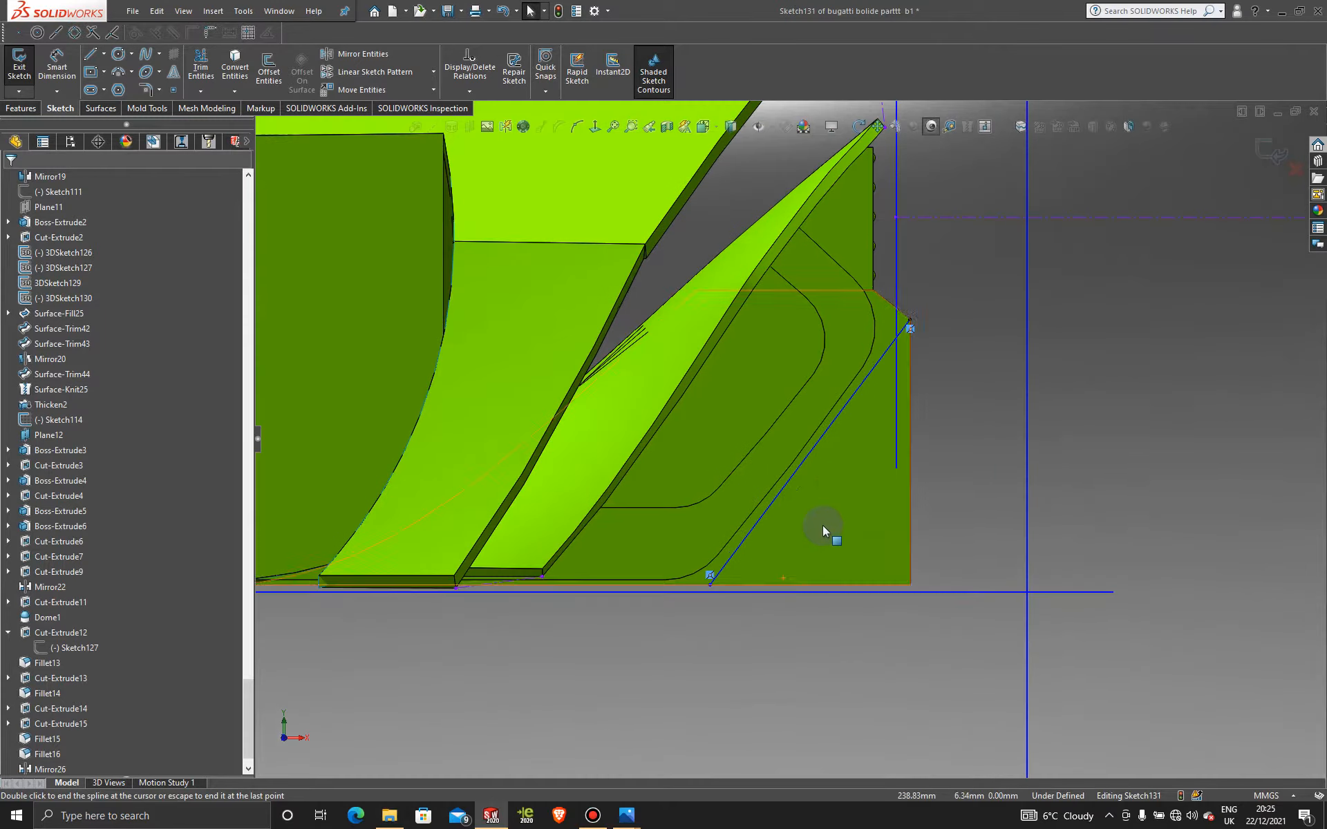
{"action": "left_click", "coordinate": [819, 439]}
{"action": "left_click_drag", "start_coordinate": [753, 531], "coordinate": [798, 479]}
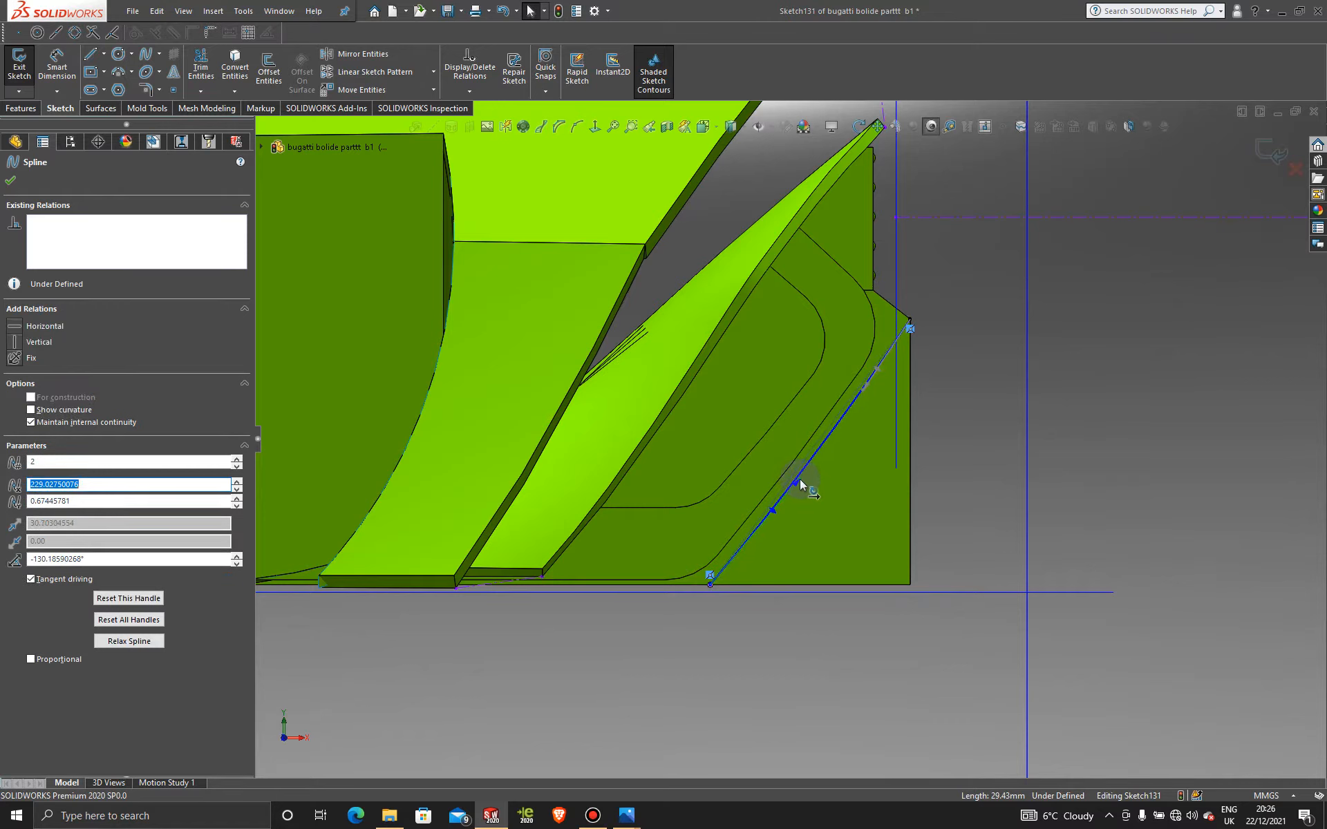
Step: Close the profile with three straight lines back to the spline's lower end
{"action": "left_click", "coordinate": [91, 53]}
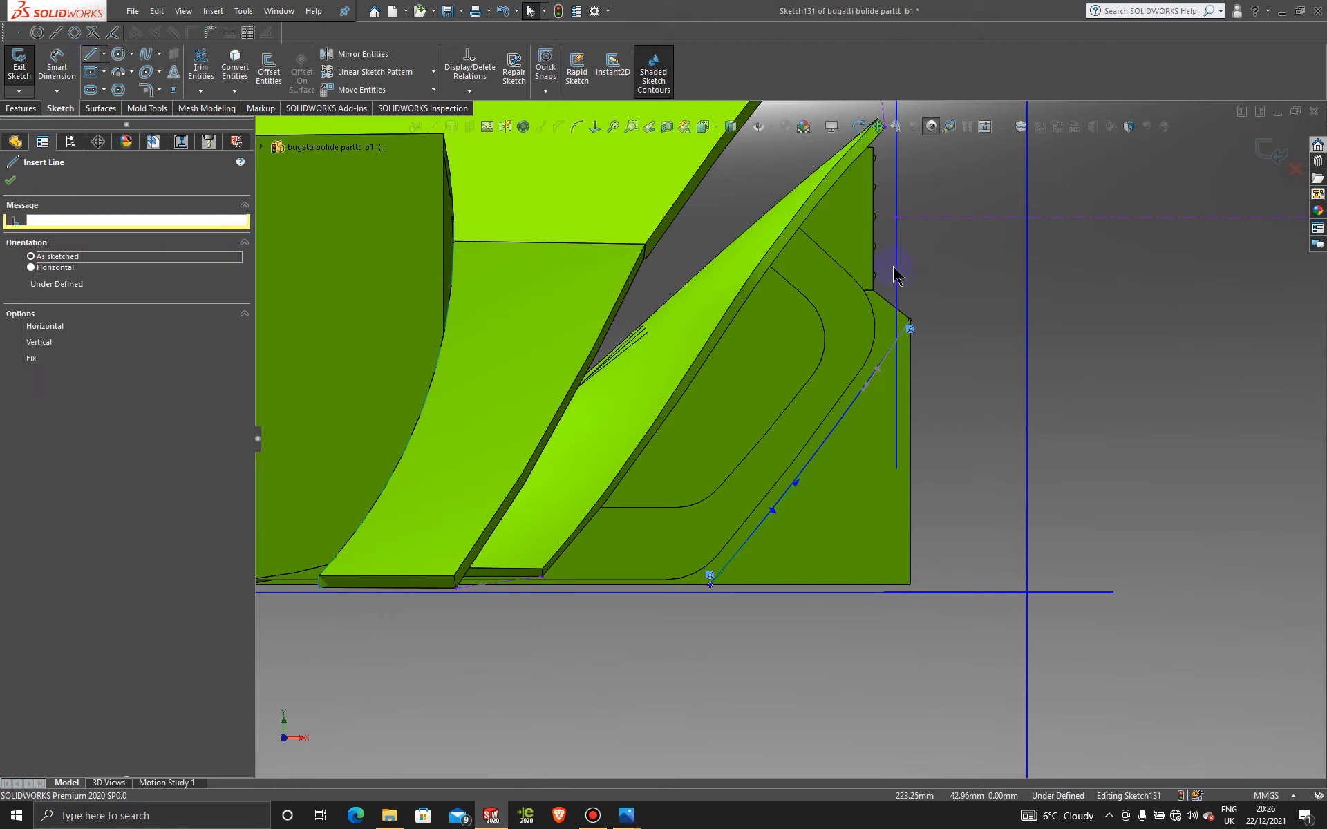
{"action": "left_click", "coordinate": [909, 320]}
{"action": "left_click", "coordinate": [1005, 319]}
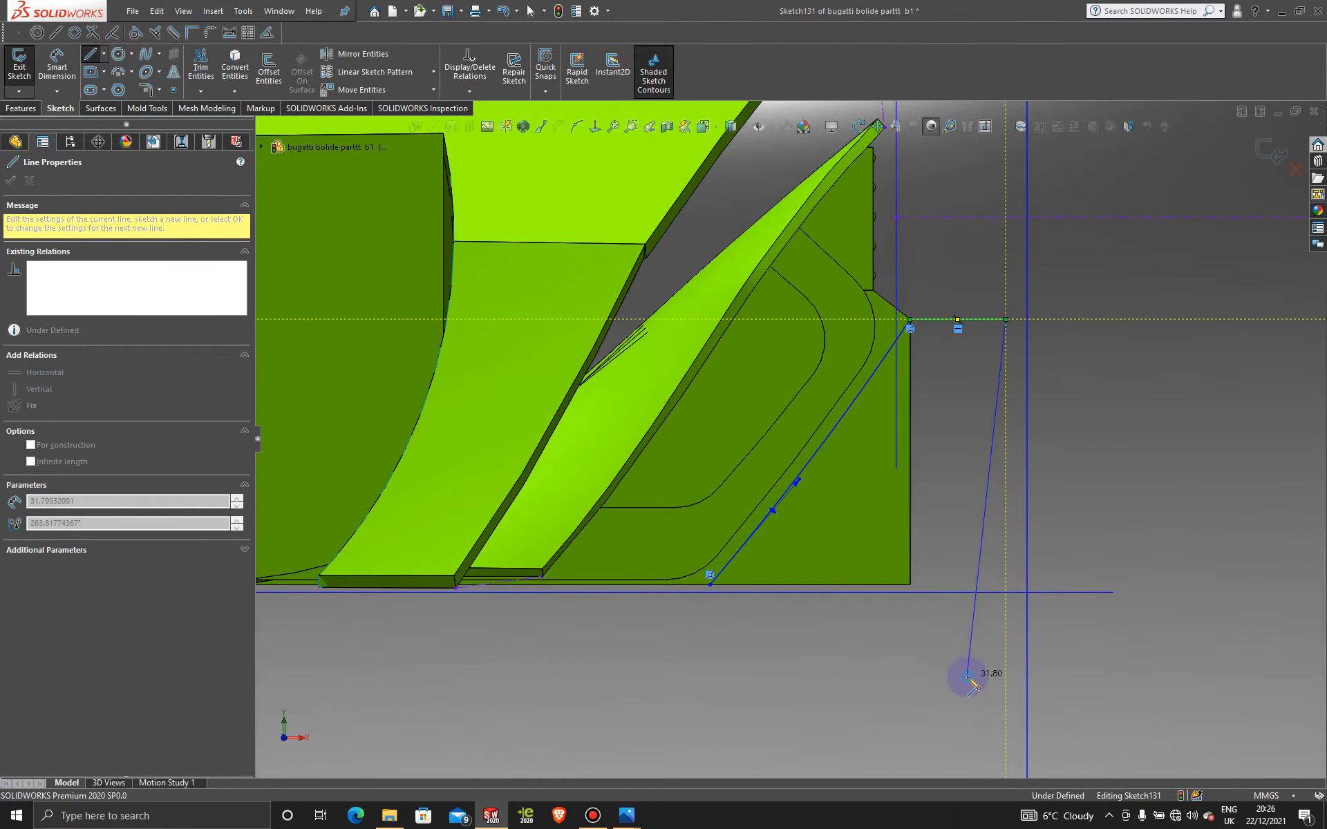
{"action": "left_click", "coordinate": [967, 676]}
{"action": "left_click", "coordinate": [710, 585]}
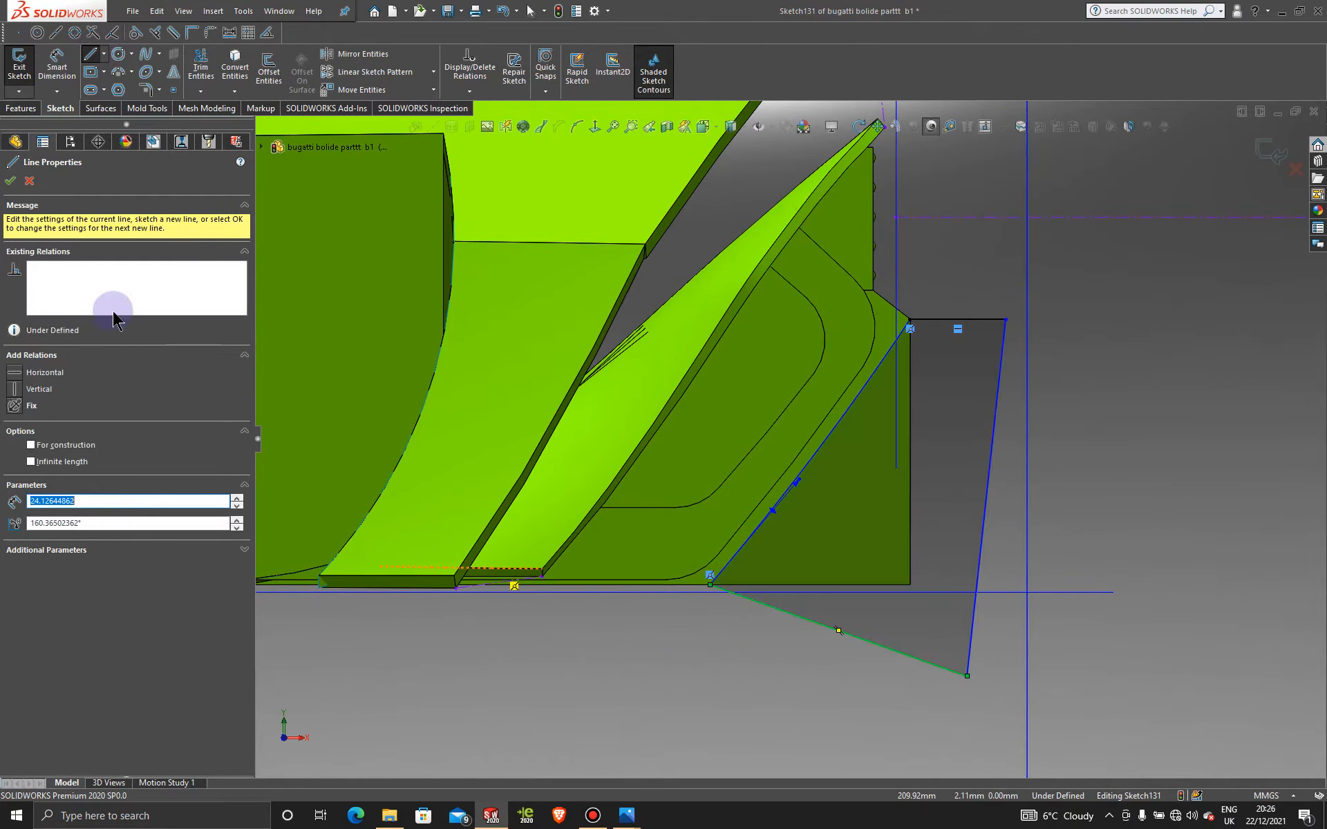
{"action": "left_click", "coordinate": [10, 180]}
{"action": "left_click", "coordinate": [22, 107]}
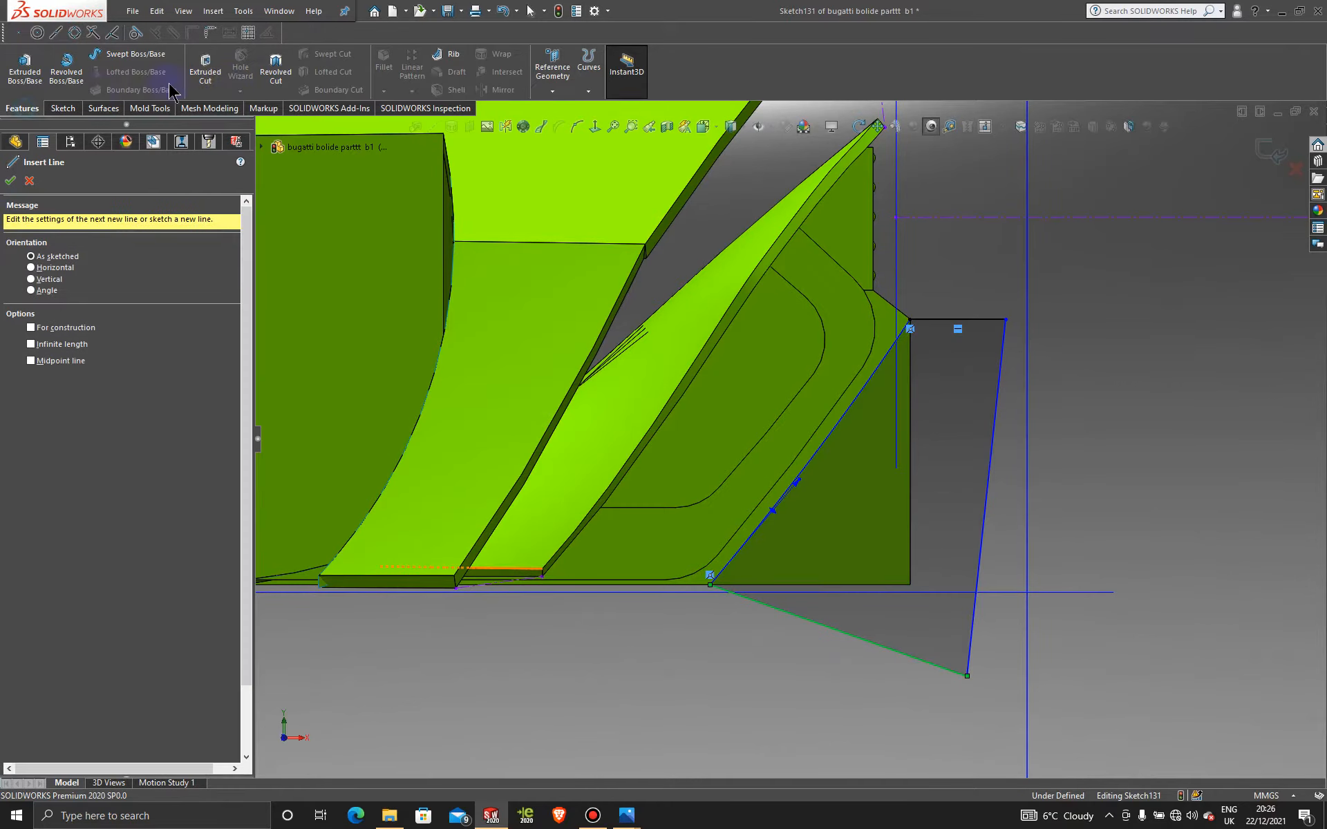
Step: Cut the Sketch131 profile from the fin with a 2 mm blind extruded cut
{"action": "left_click", "coordinate": [200, 67]}
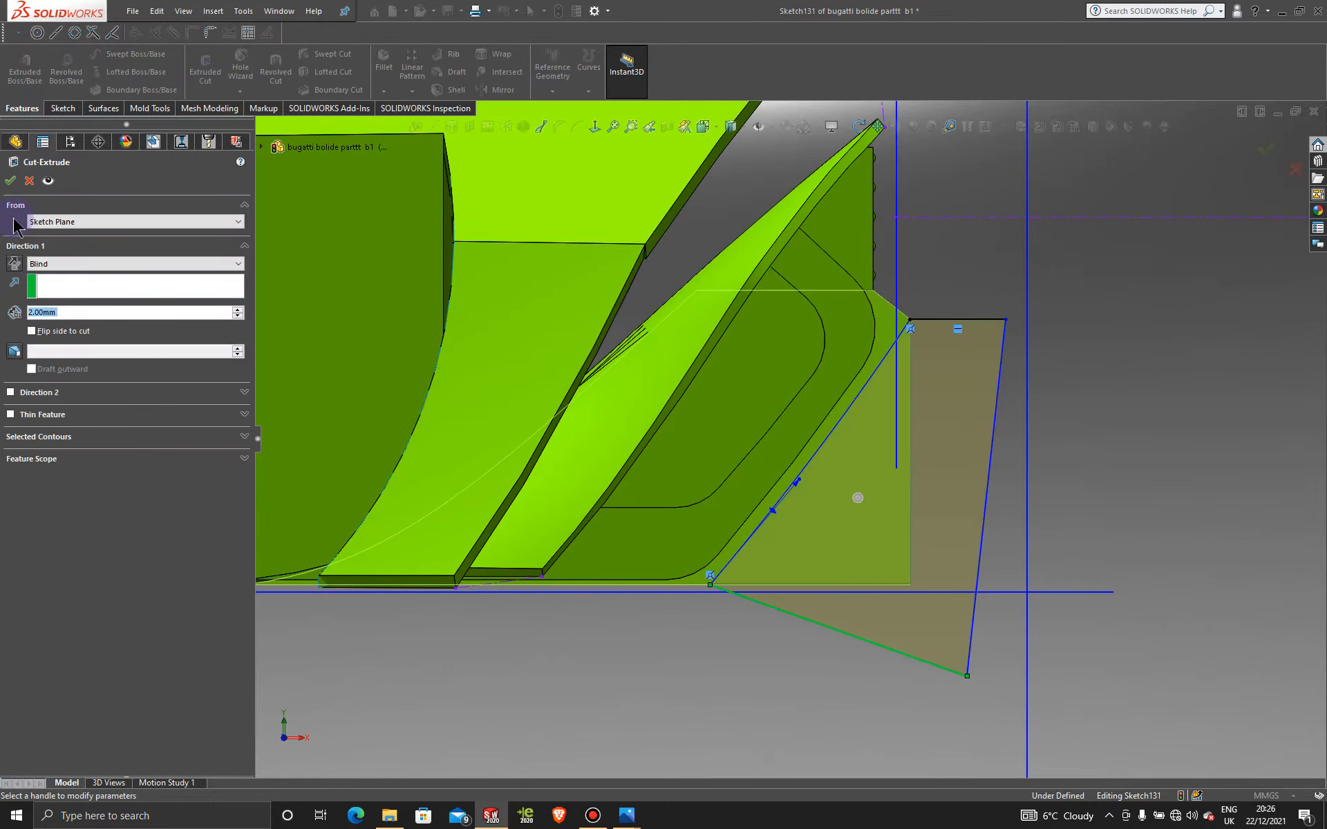
{"action": "left_click", "coordinate": [10, 181]}
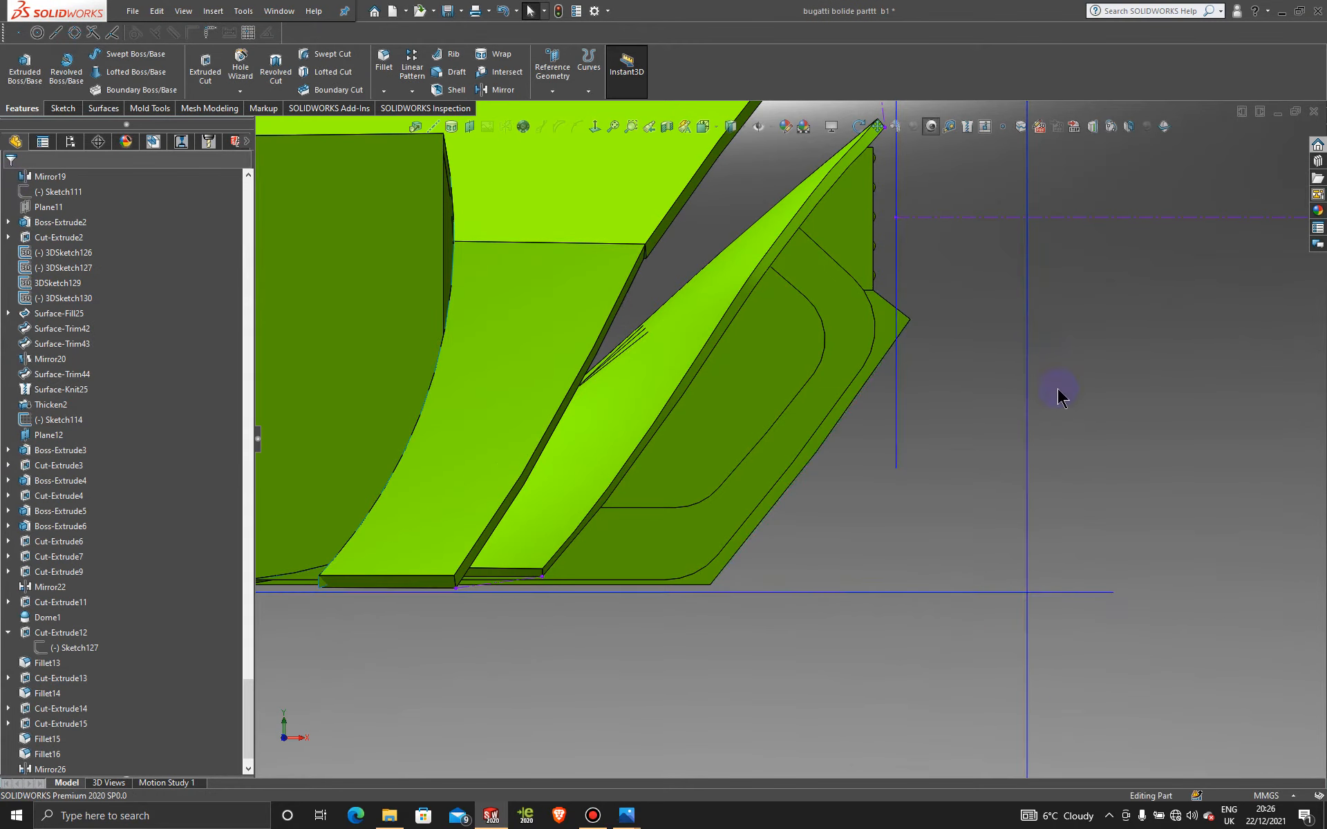
{"action": "scroll", "coordinate": [846, 412], "scroll_direction": "up", "scroll_amount": 3}
{"action": "middle_click_drag", "start_coordinate": [846, 412], "coordinate": [932, 383]}
{"action": "scroll", "coordinate": [932, 383], "scroll_direction": "down", "scroll_amount": 2}
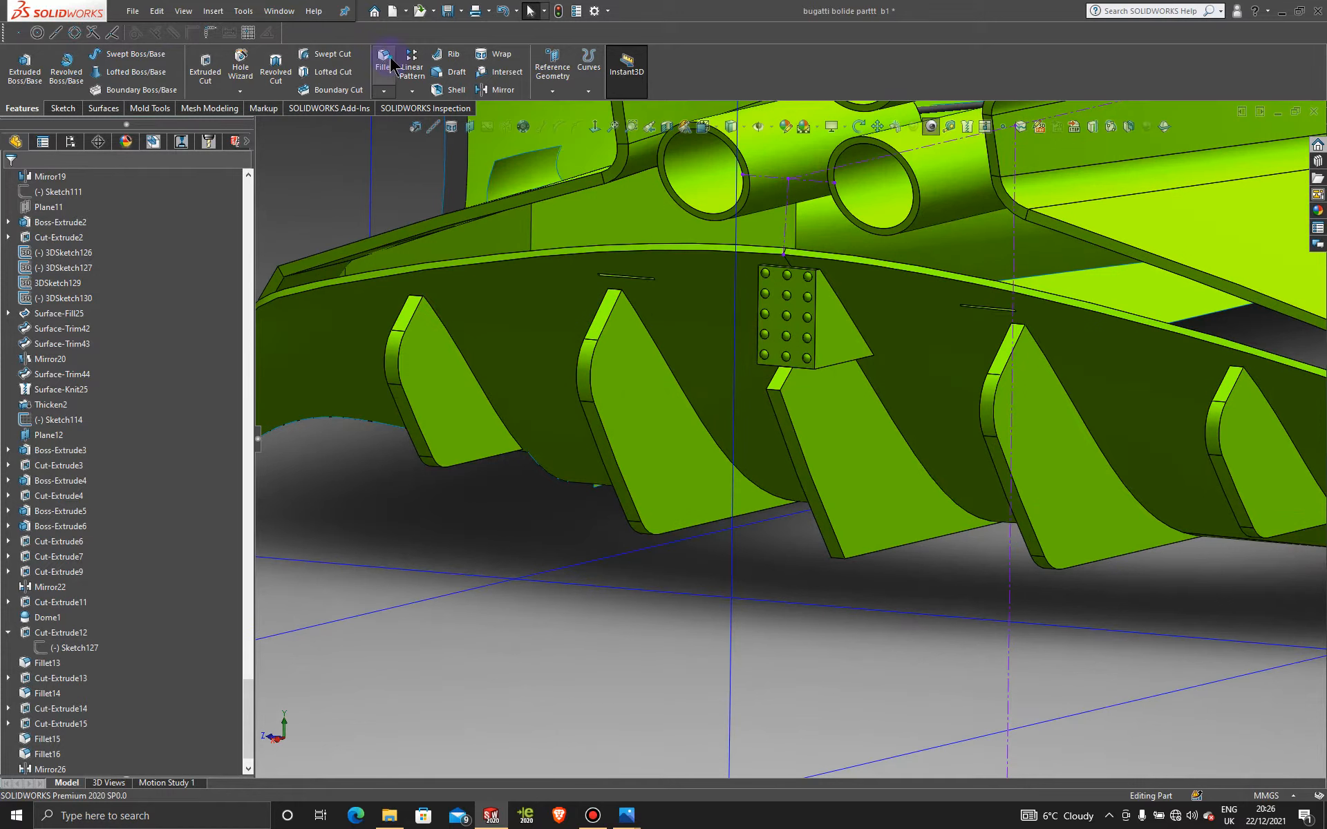
Step: Round two edges of the freshly cut fin with a 4 mm fillet
{"action": "left_click", "coordinate": [773, 388]}
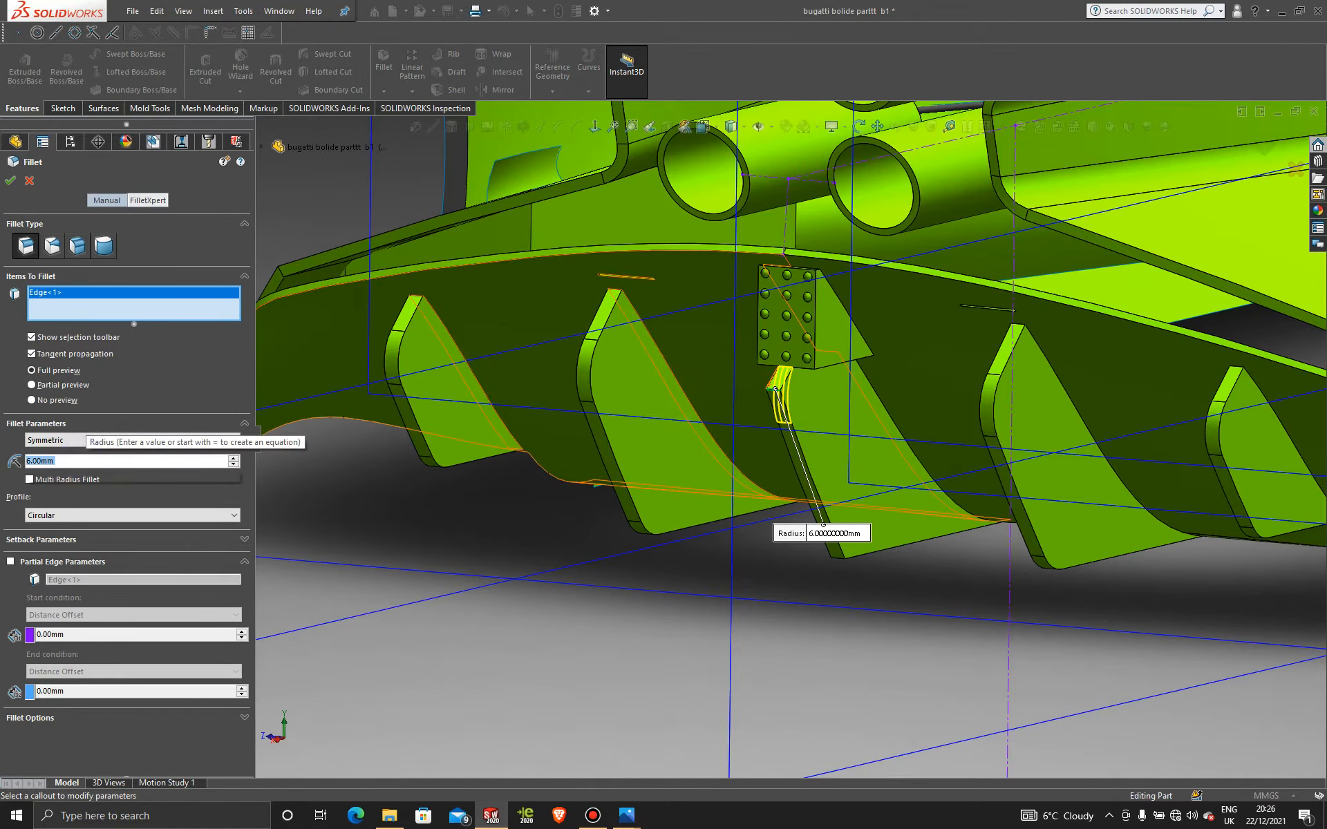
{"action": "type", "text": "4"}
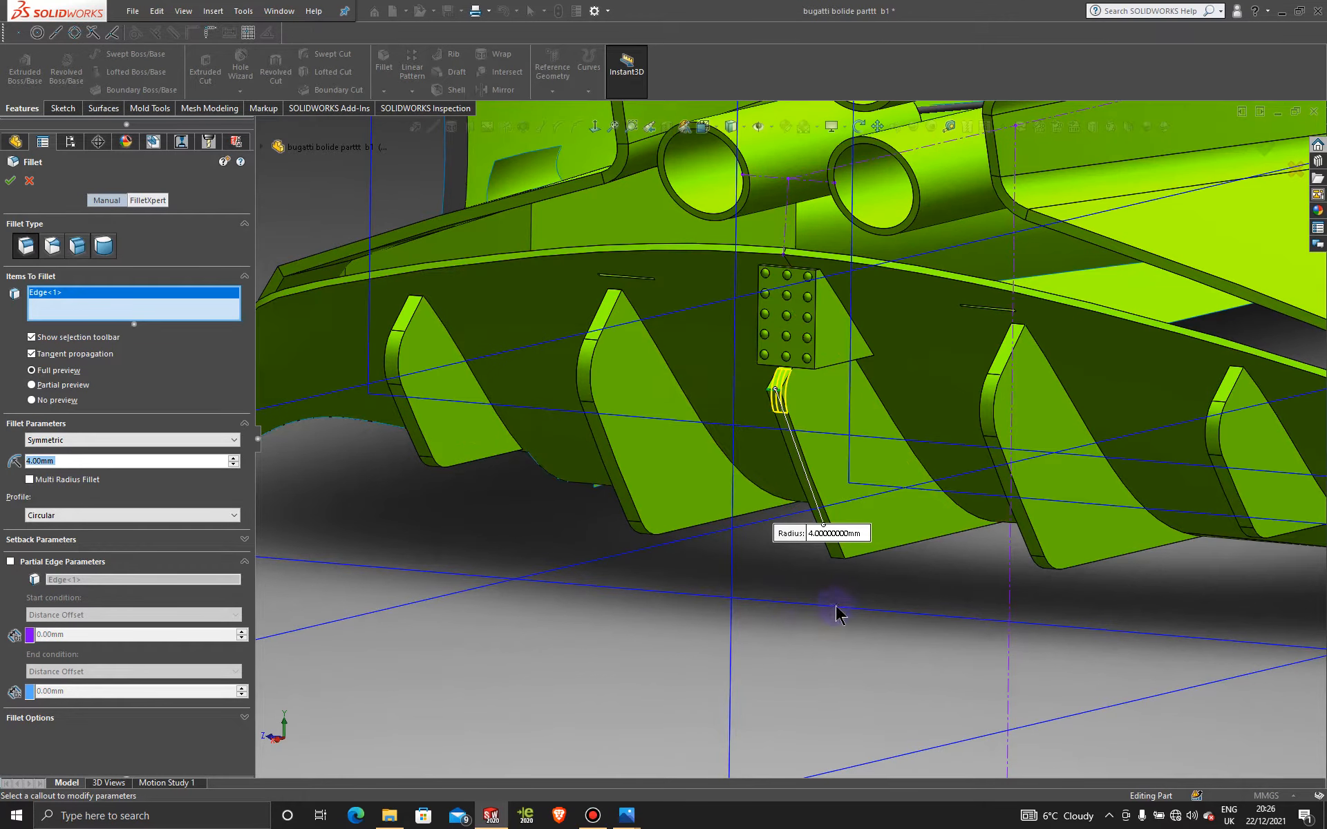
{"action": "left_click", "coordinate": [837, 560]}
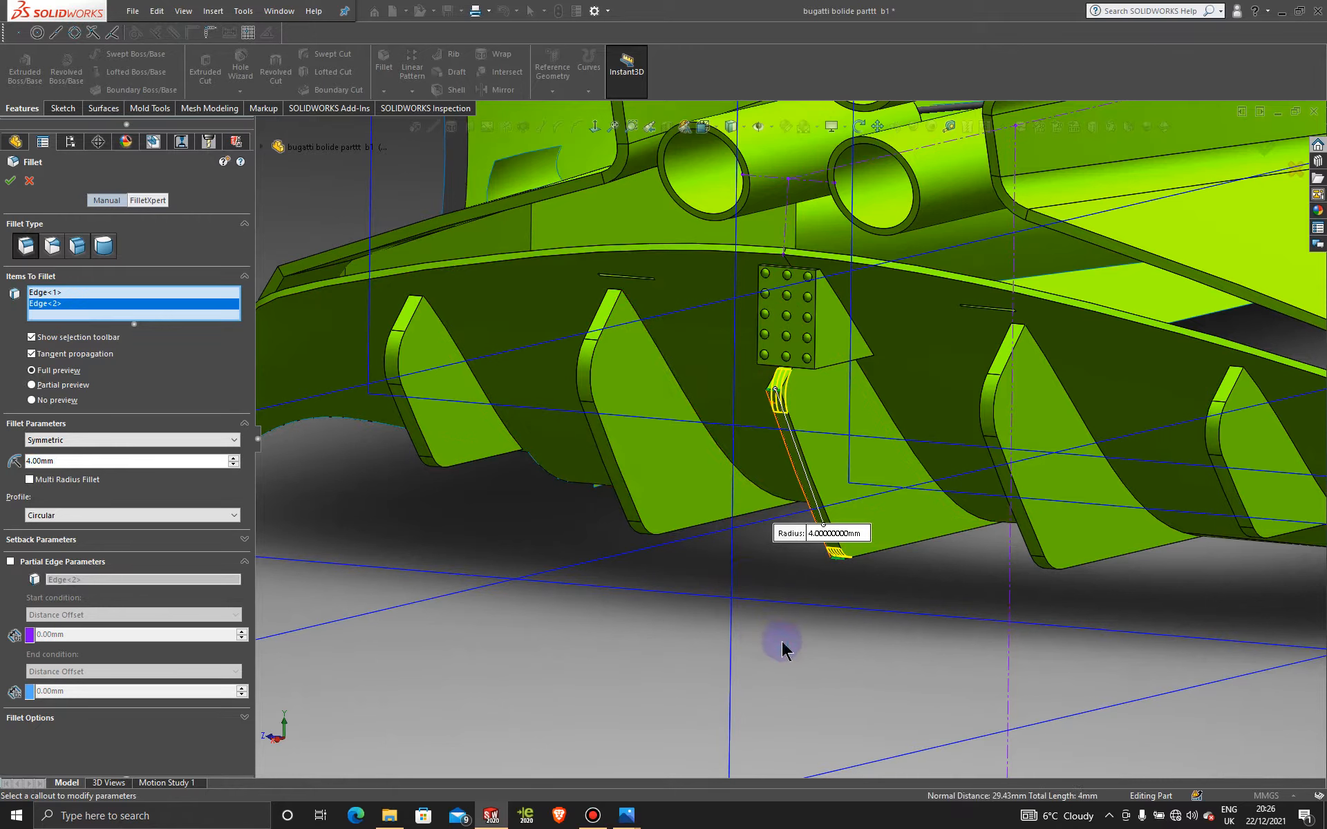
{"action": "left_click", "coordinate": [11, 181]}
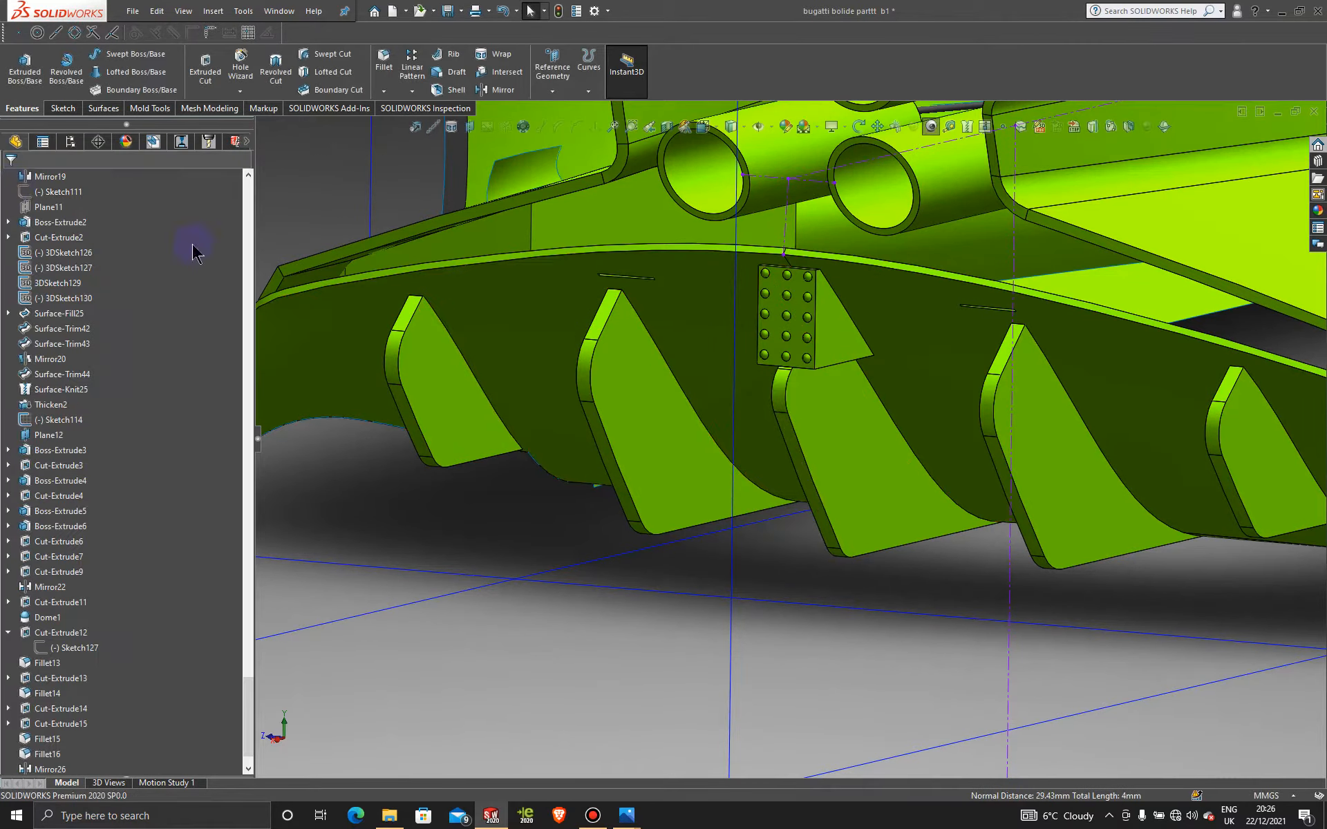
{"action": "scroll", "coordinate": [818, 510], "scroll_direction": "up", "scroll_amount": 5}
{"action": "middle_click_drag", "start_coordinate": [818, 510], "coordinate": [781, 519]}
{"action": "scroll", "coordinate": [849, 427], "scroll_direction": "down", "scroll_amount": 3}
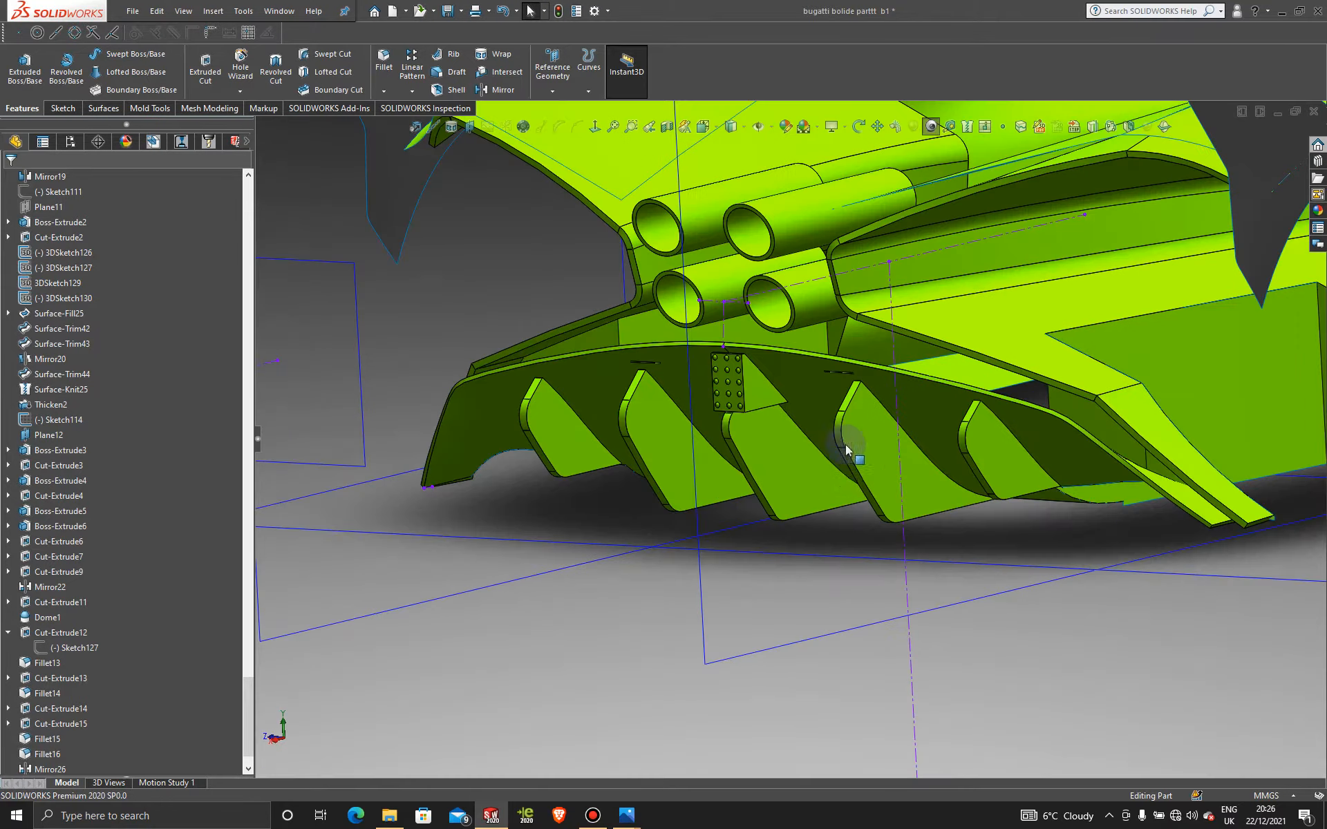
{"action": "middle_click_drag", "start_coordinate": [841, 470], "coordinate": [841, 509]}
{"action": "scroll", "coordinate": [822, 533], "scroll_direction": "up", "scroll_amount": 5}
{"action": "scroll", "coordinate": [860, 476], "scroll_direction": "down", "scroll_amount": 5}
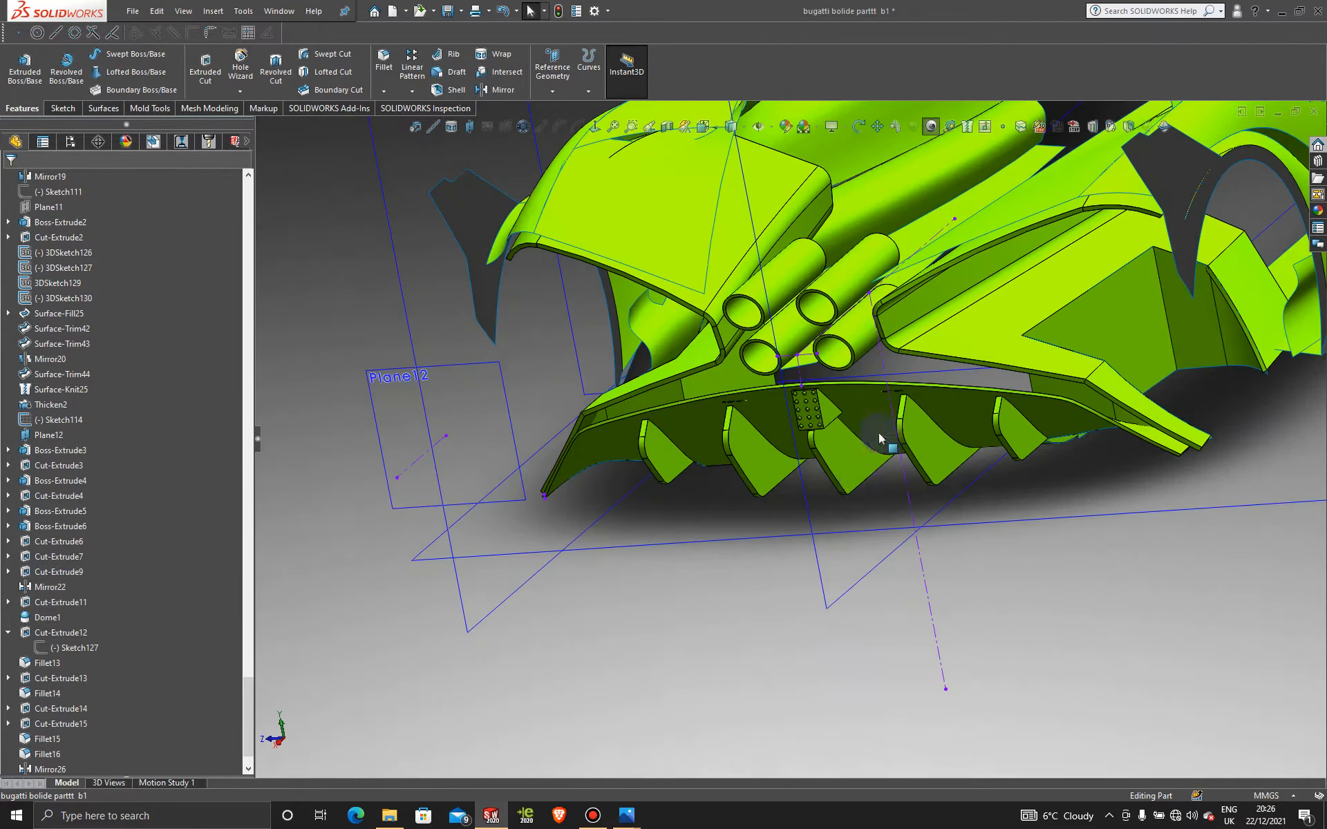
{"action": "middle_click_drag", "start_coordinate": [888, 468], "coordinate": [693, 746]}
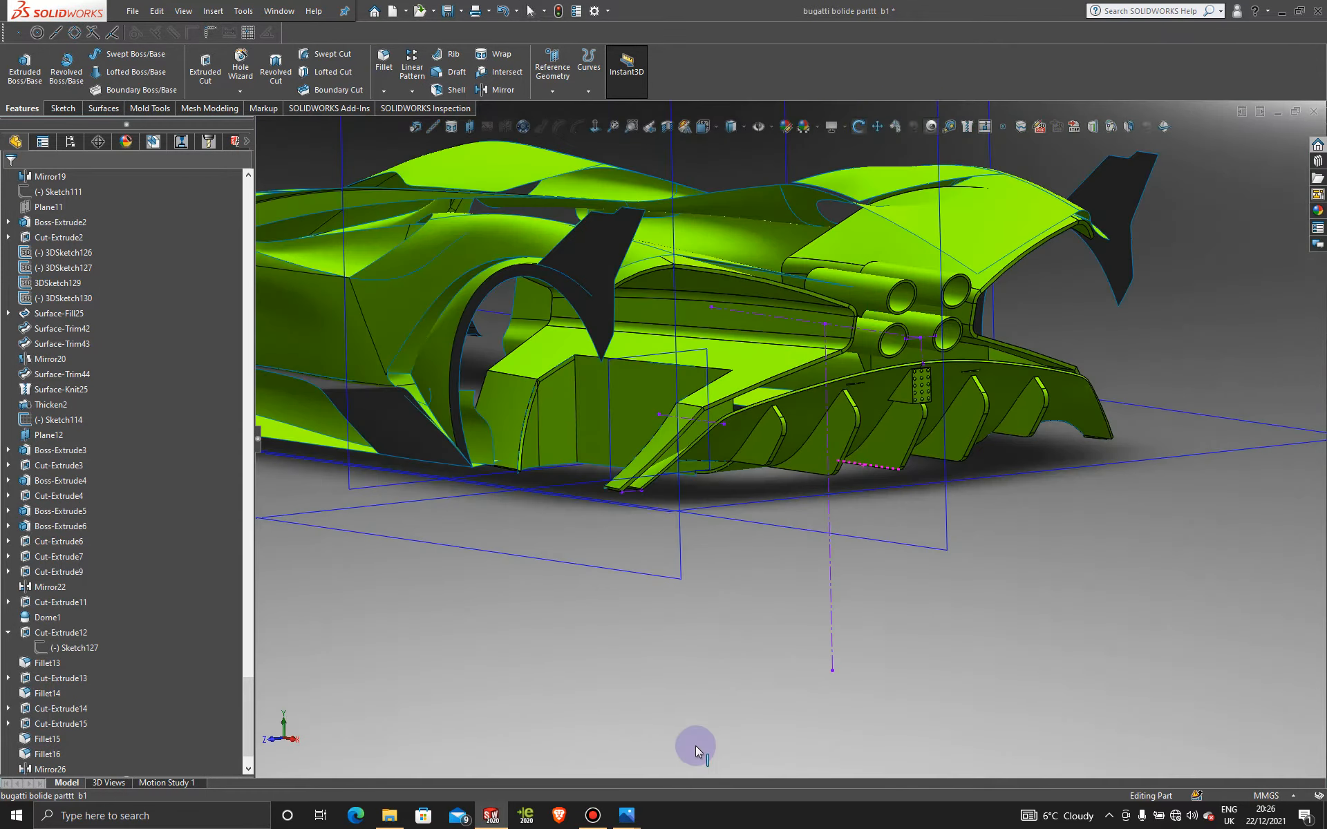
{"action": "left_click", "coordinate": [592, 815]}
{"action": "left_click", "coordinate": [592, 816]}
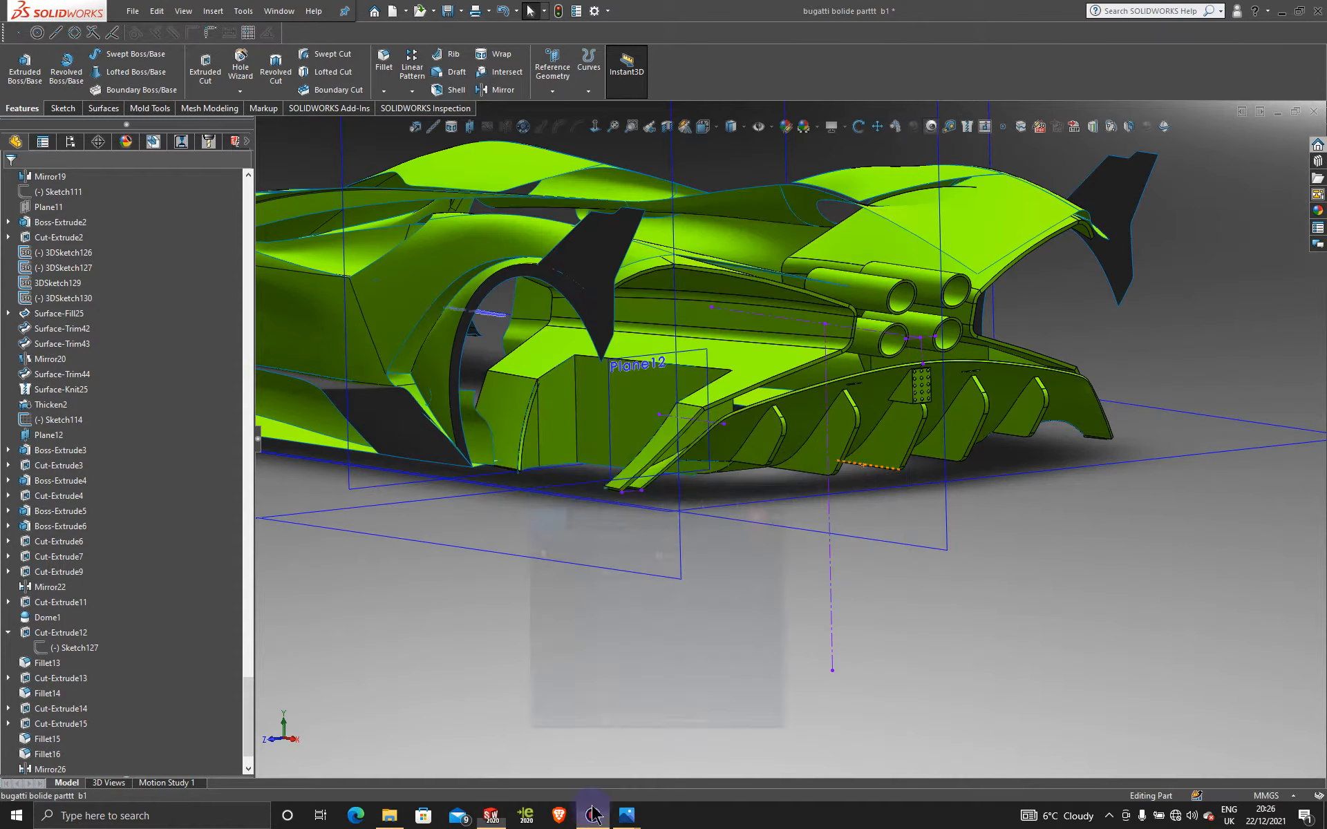
{"action": "scroll", "coordinate": [943, 450], "scroll_direction": "down", "scroll_amount": 5}
{"action": "middle_click_drag", "start_coordinate": [943, 450], "coordinate": [906, 468]}
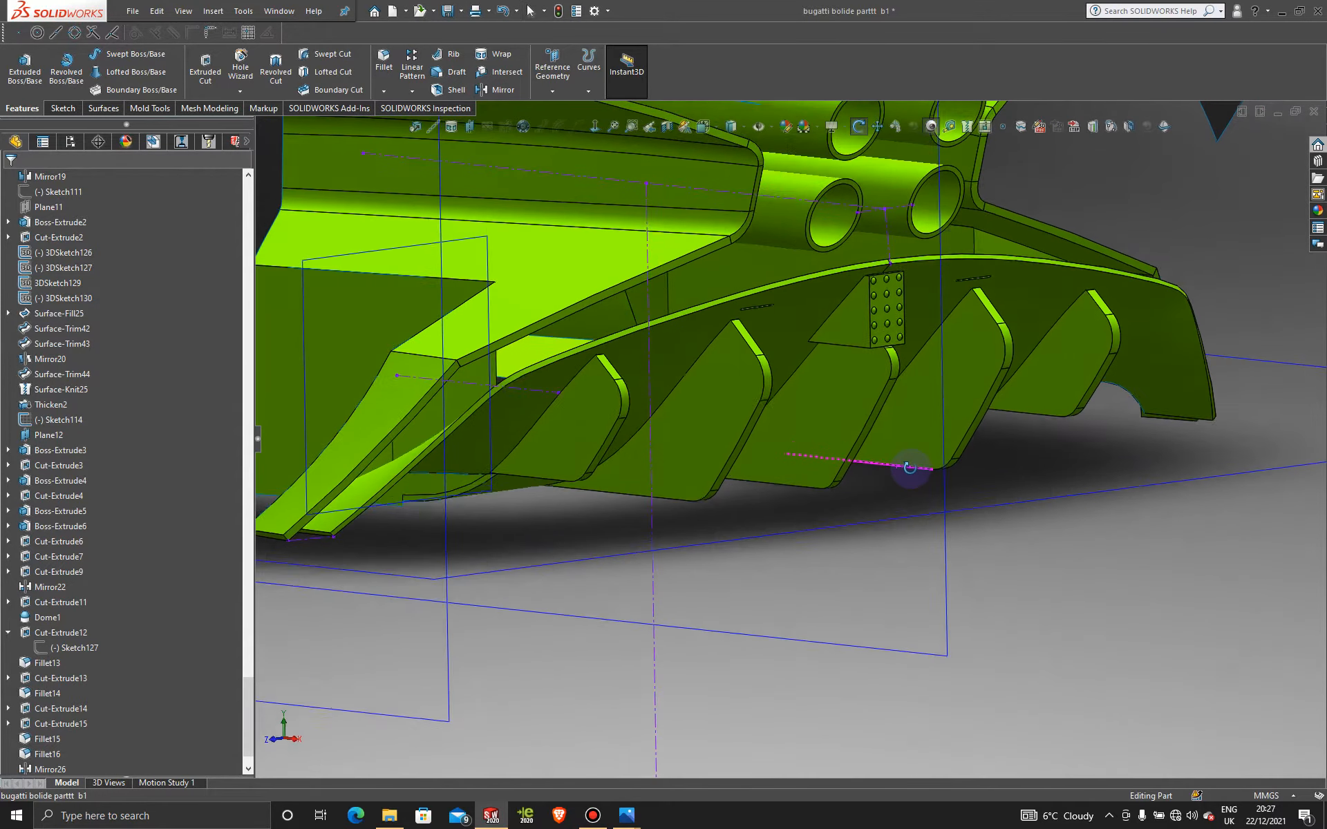
{"action": "scroll", "coordinate": [608, 438], "scroll_direction": "down", "scroll_amount": 3}
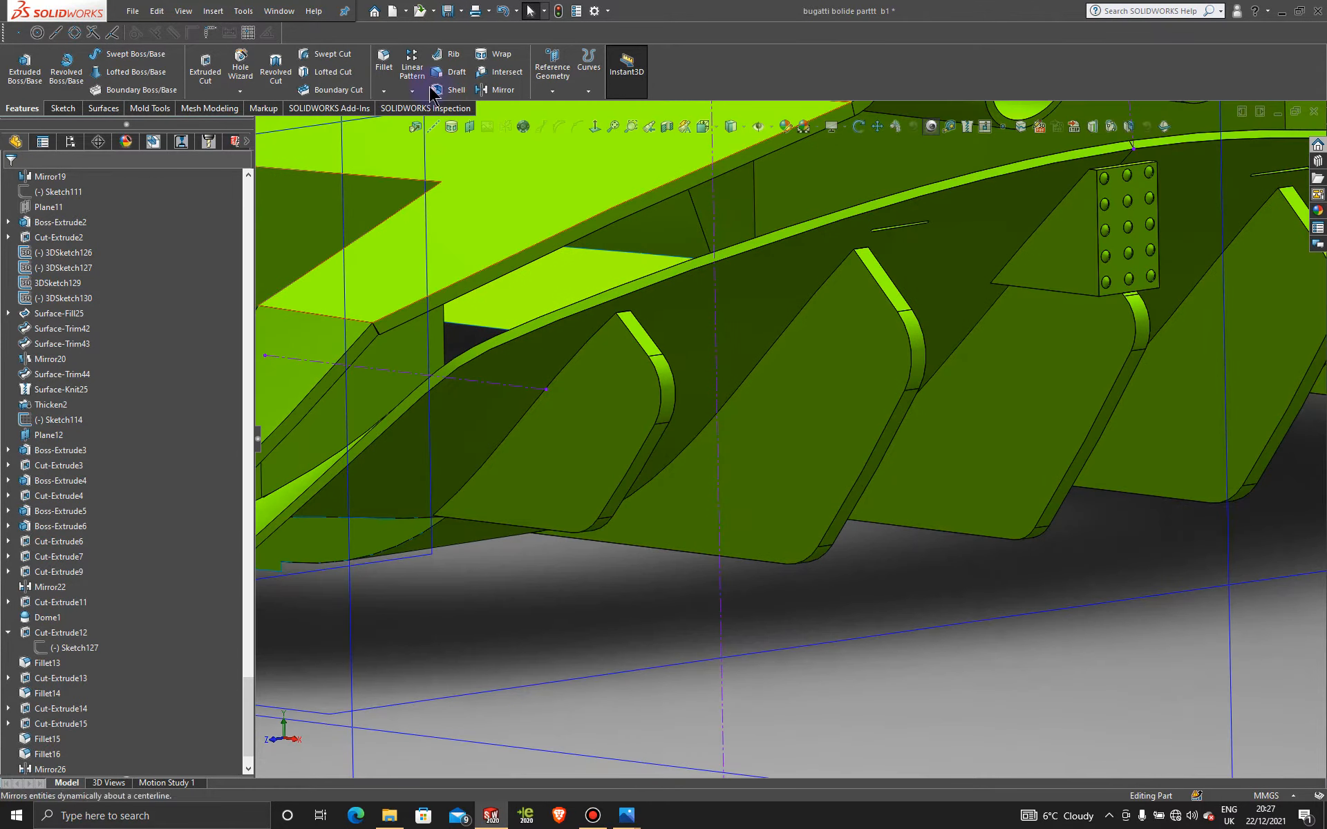
Step: Start a 1 mm chamfer and select the first six fin edges
{"action": "left_click", "coordinate": [384, 91]}
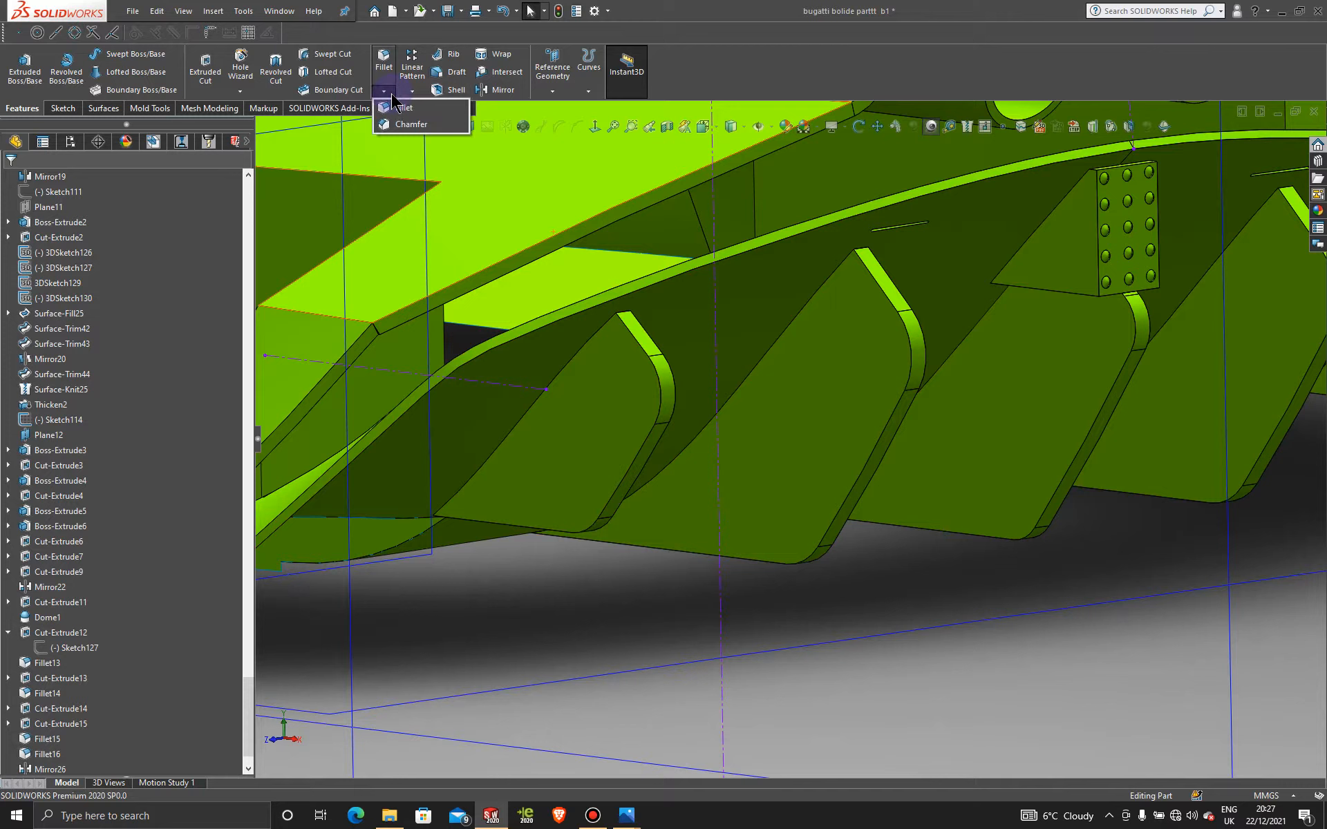
{"action": "left_click", "coordinate": [414, 127]}
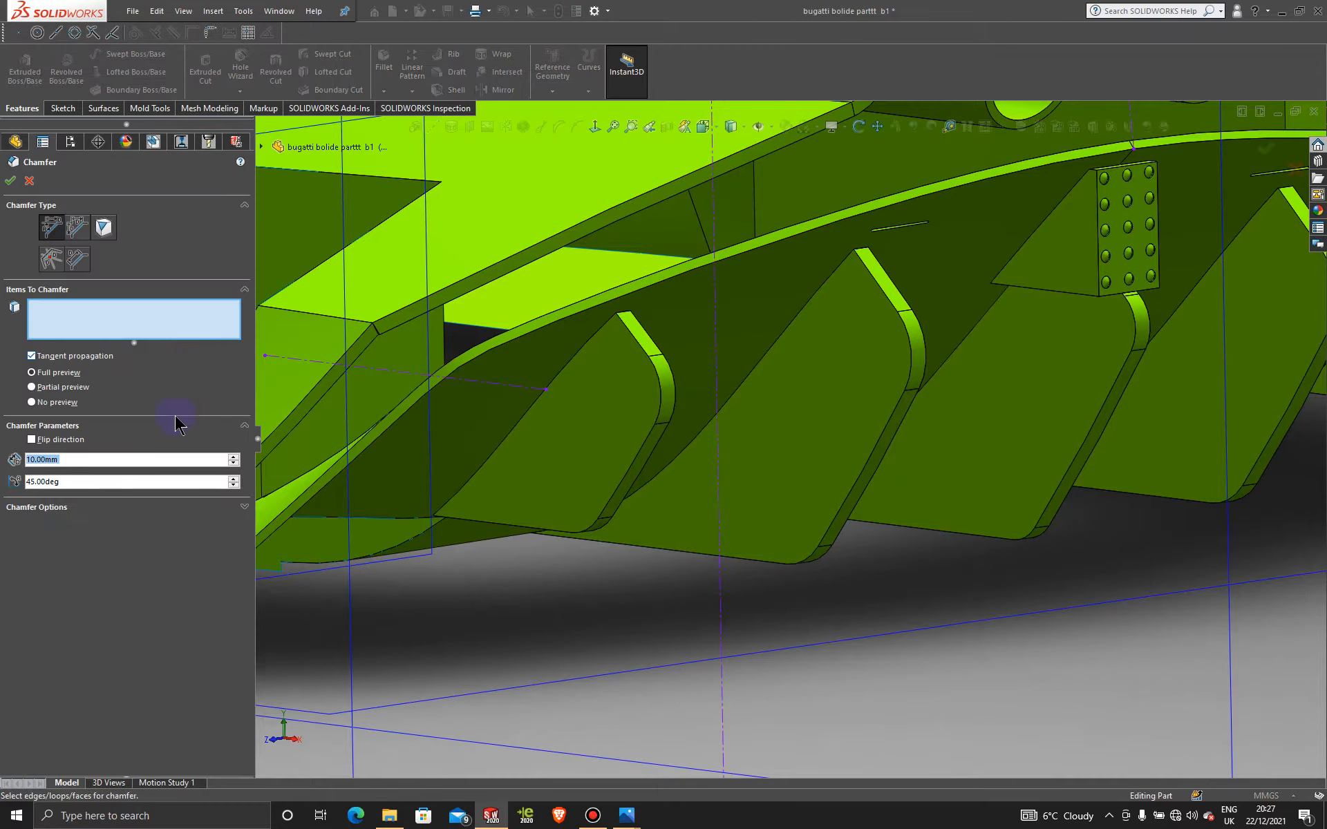
{"action": "type", "text": "1"}
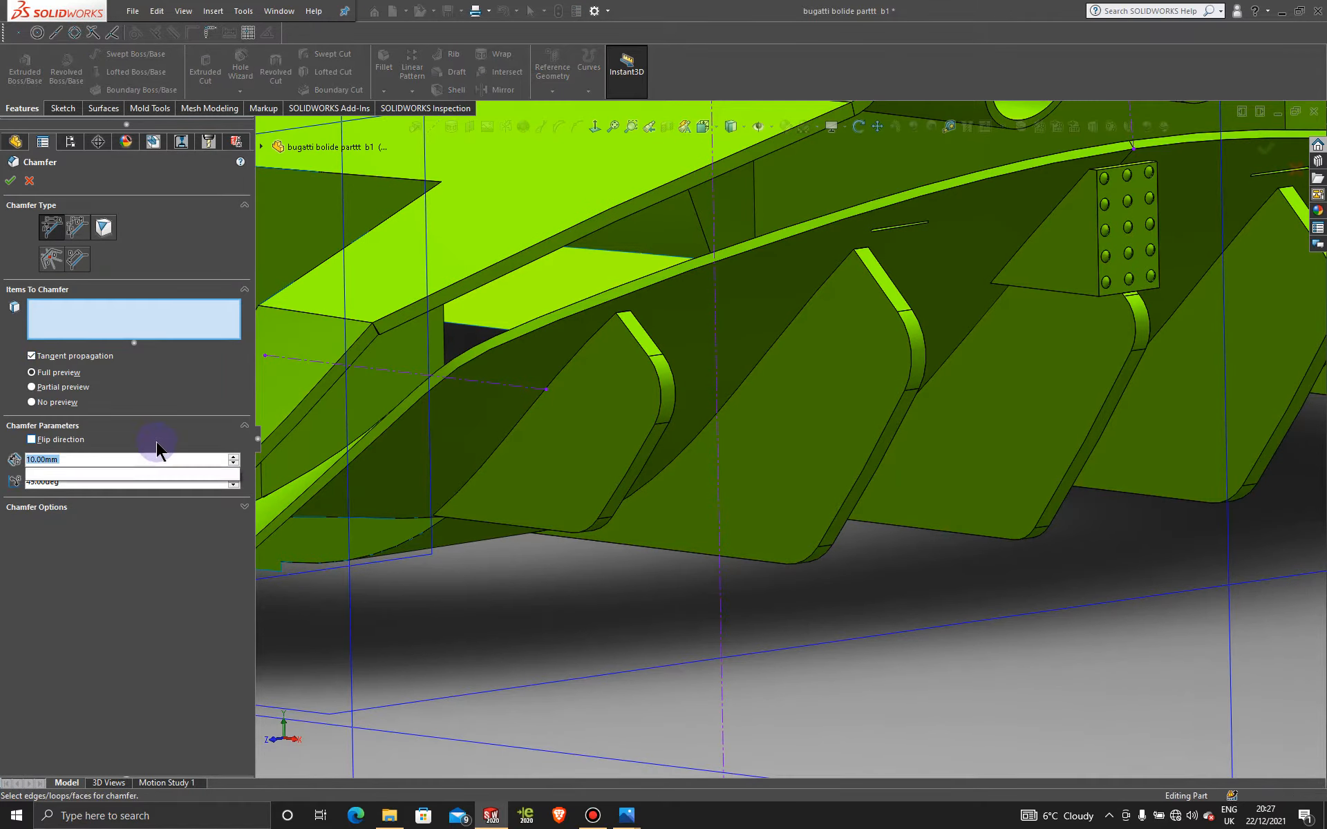
{"action": "left_click", "coordinate": [633, 467]}
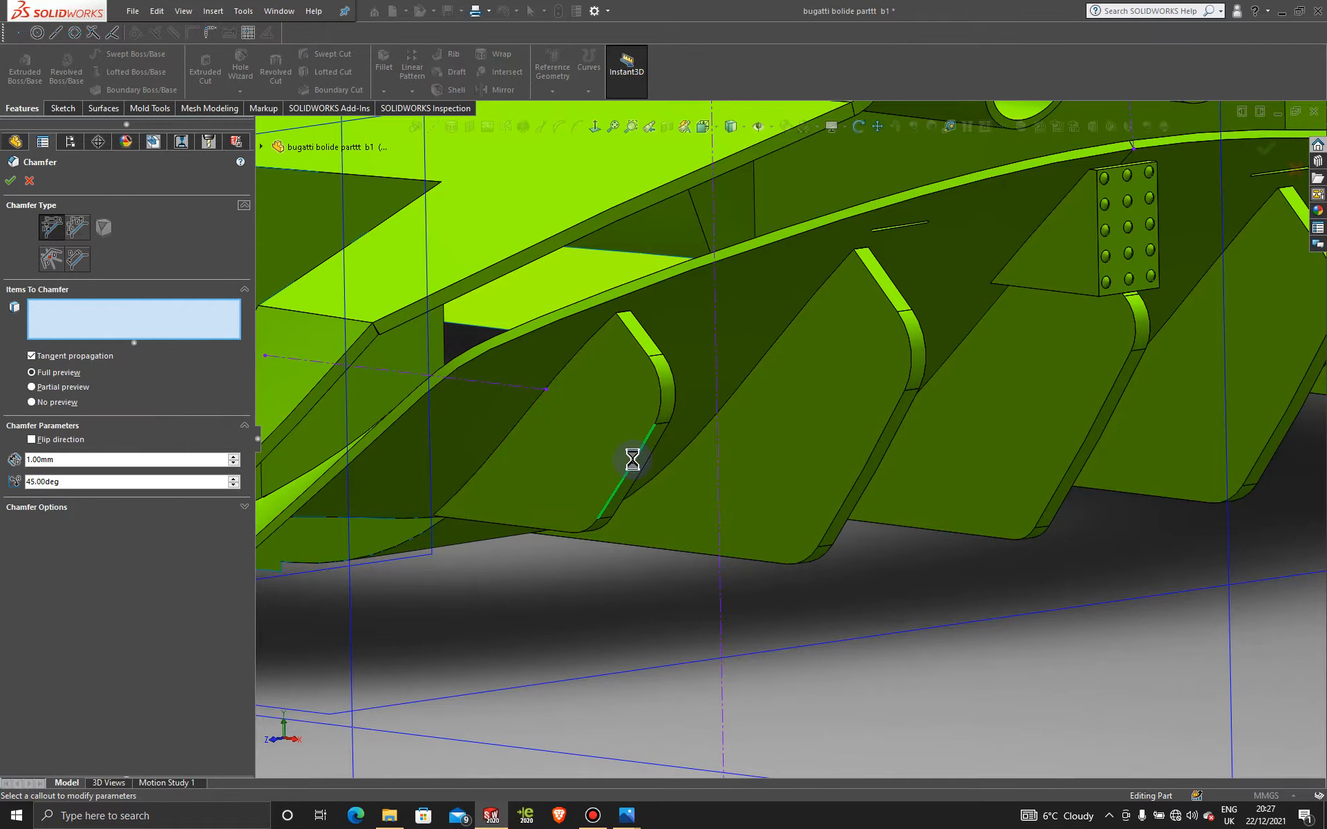
{"action": "middle_click_drag", "start_coordinate": [681, 473], "coordinate": [614, 465]}
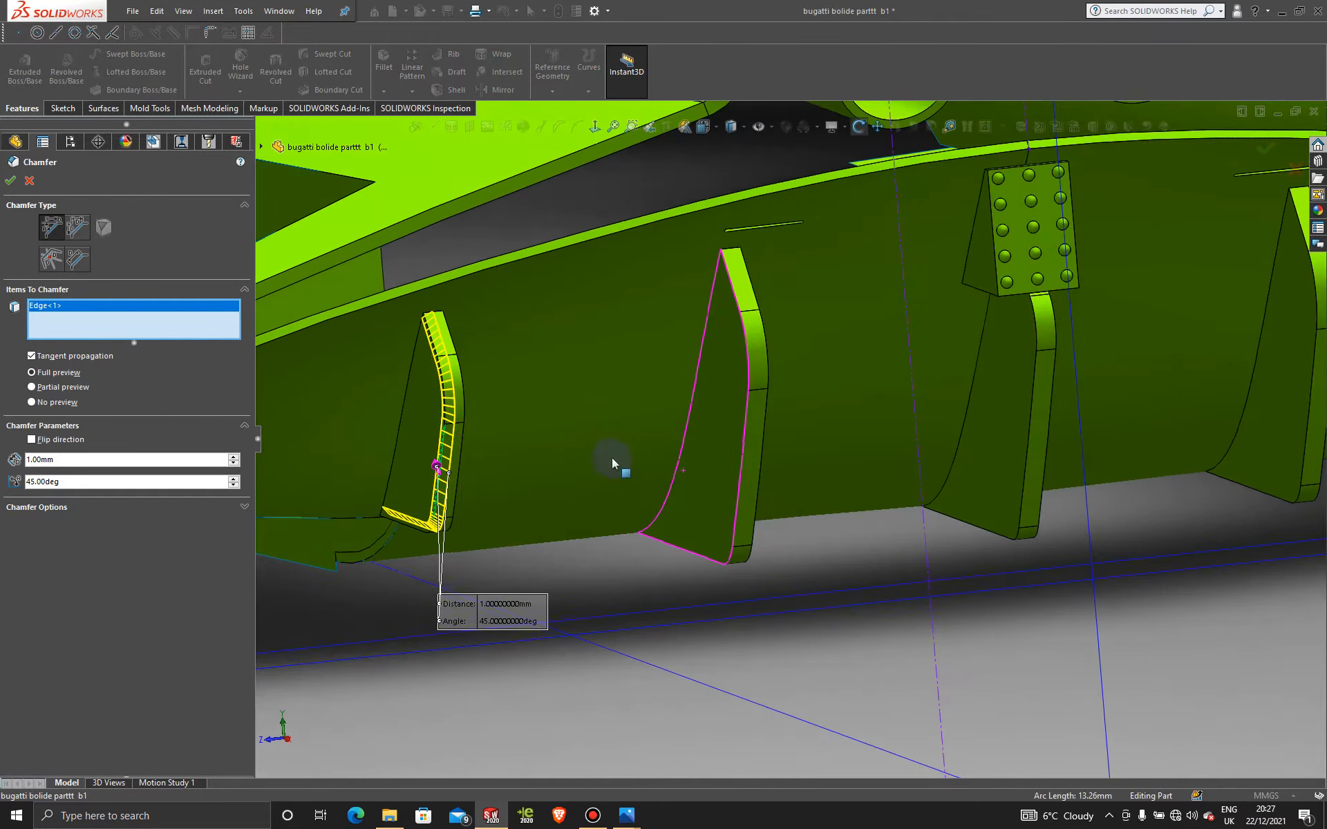
{"action": "left_click", "coordinate": [461, 442]}
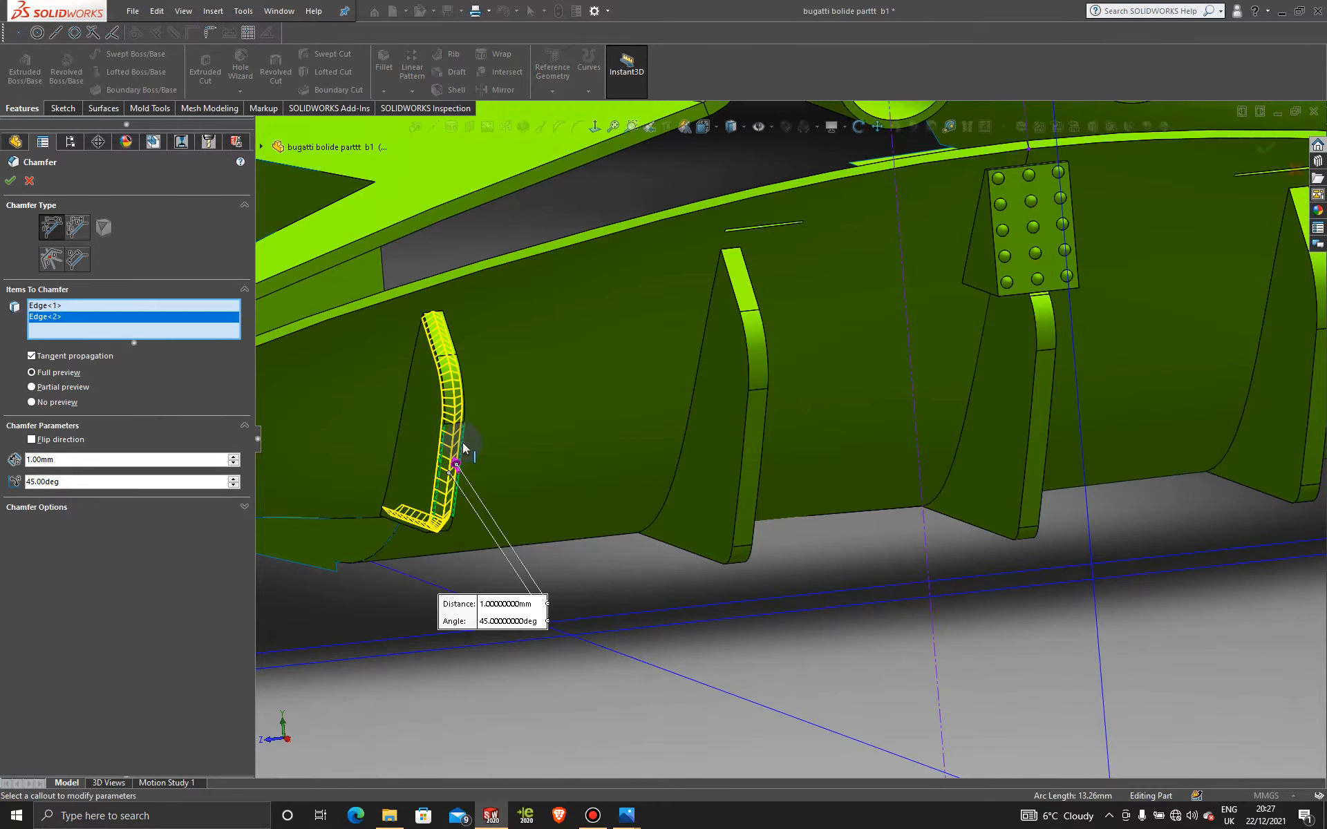
{"action": "left_click", "coordinate": [746, 430]}
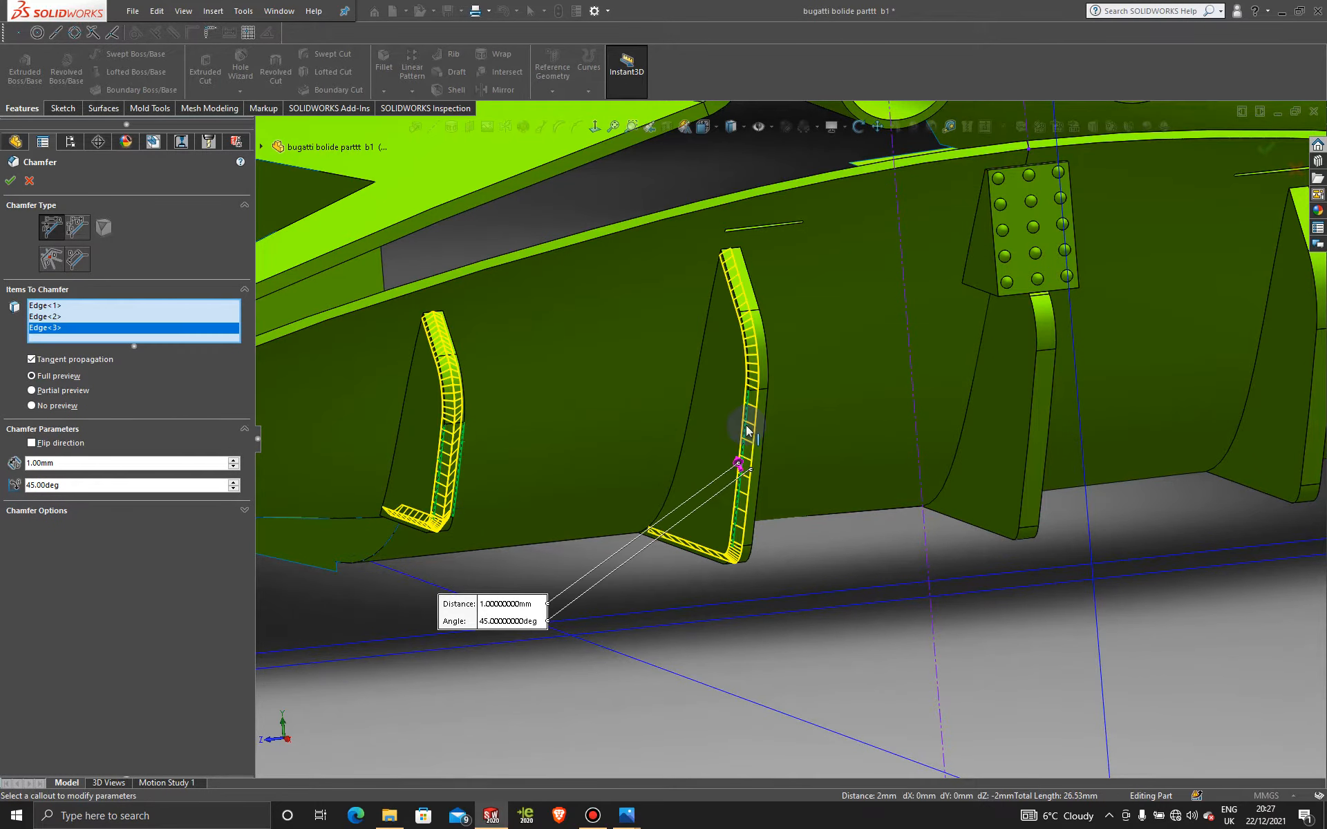
{"action": "left_click", "coordinate": [766, 436]}
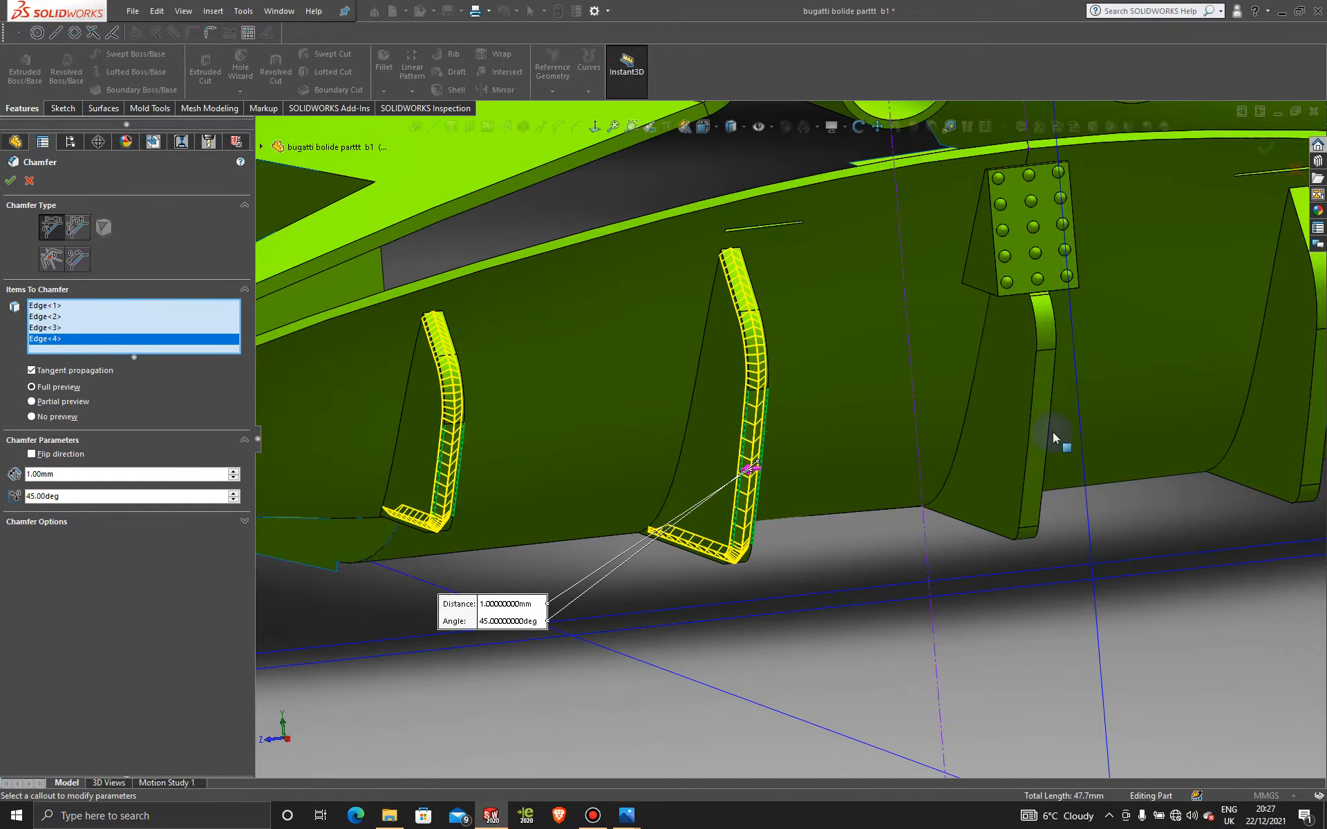
{"action": "left_click", "coordinate": [1032, 434]}
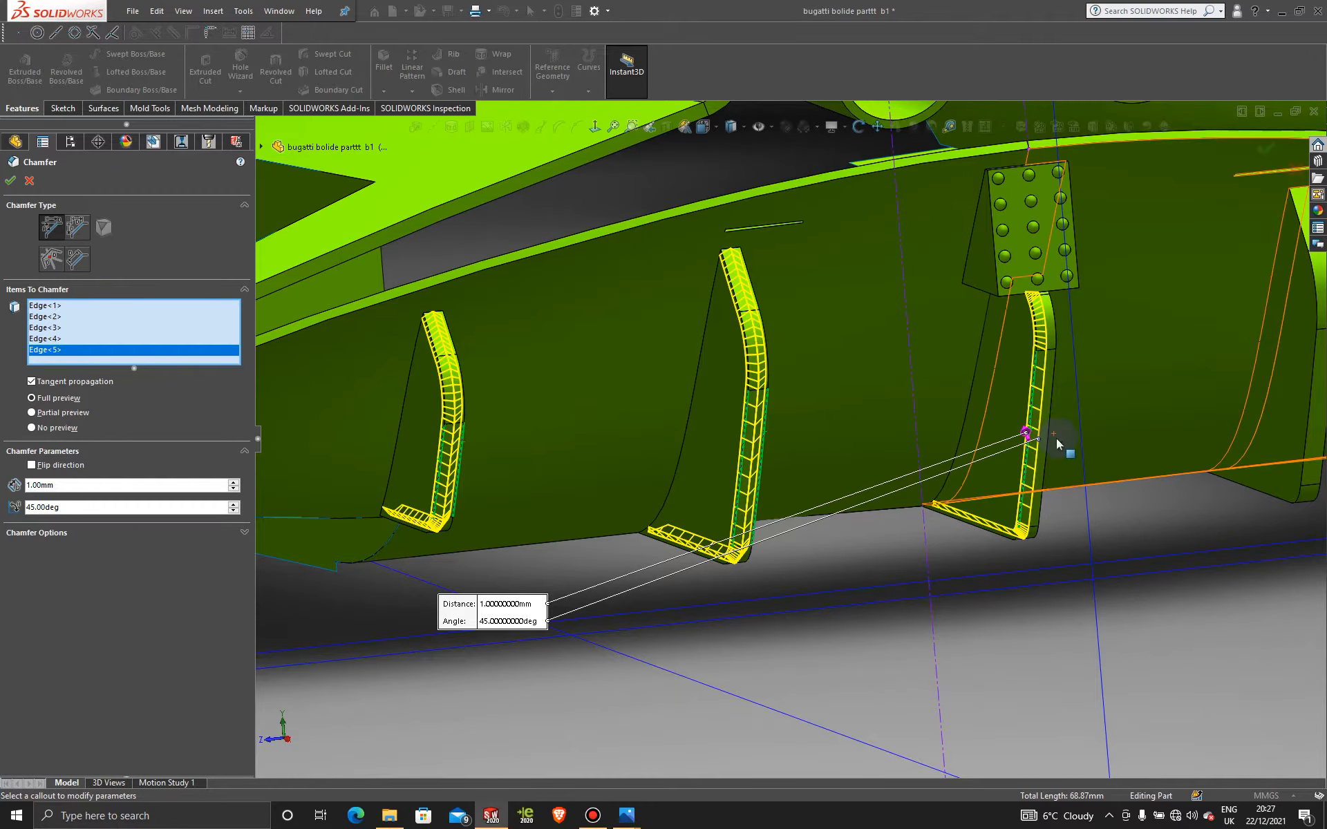
{"action": "left_click", "coordinate": [1048, 444]}
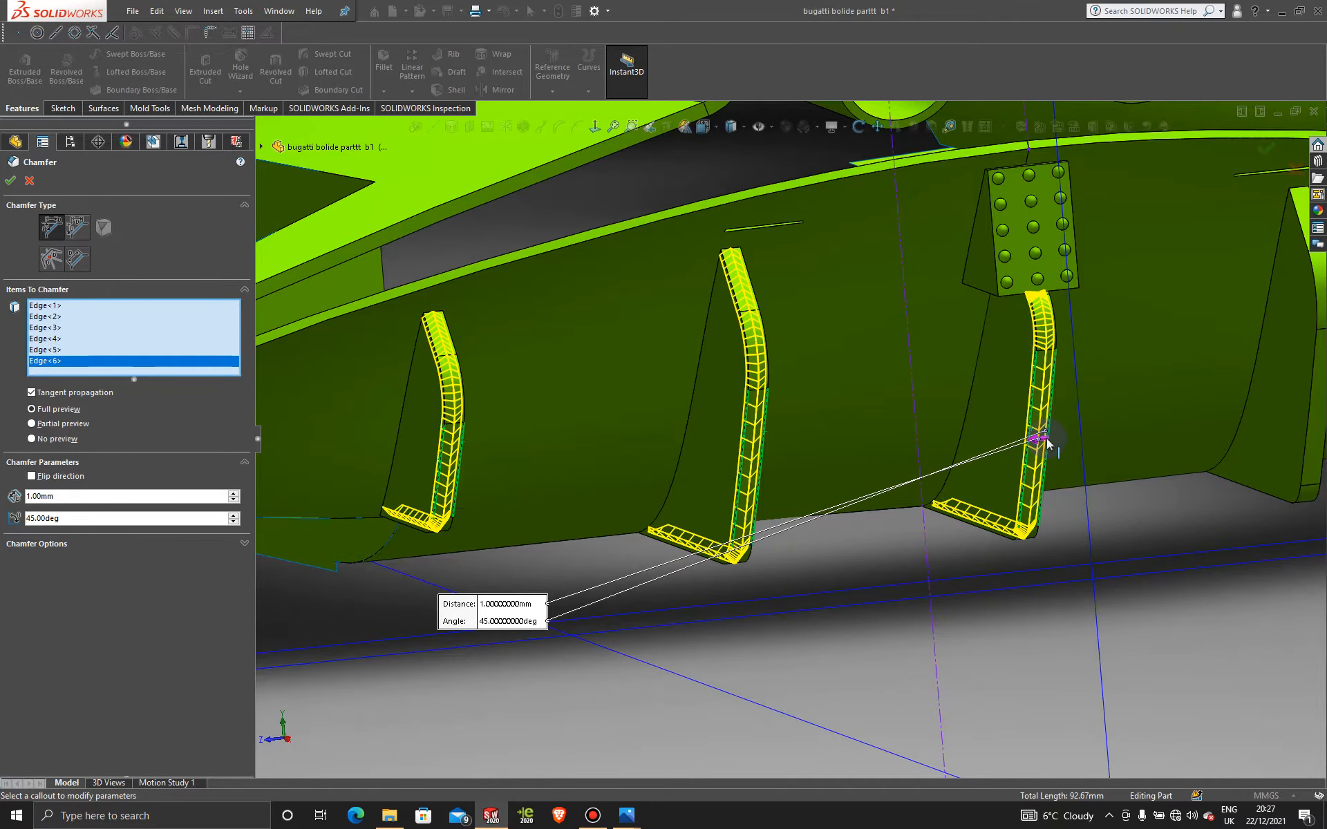
Step: Add the remaining four fin edges, bringing the 1 mm chamfer to ten edges
{"action": "middle_click_drag", "start_coordinate": [1048, 443], "coordinate": [1001, 410]}
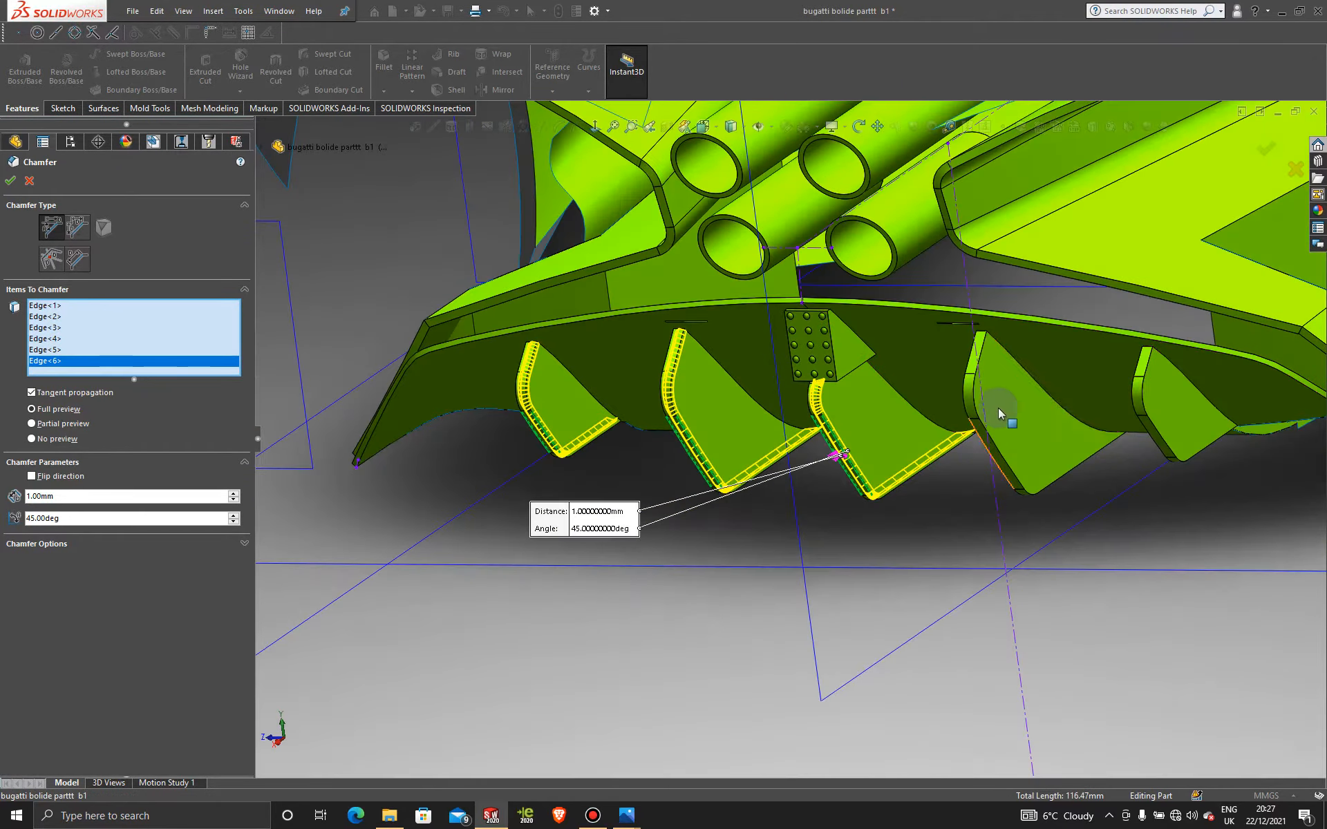
{"action": "scroll", "coordinate": [1001, 401], "scroll_direction": "down", "scroll_amount": 4}
{"action": "left_click", "coordinate": [899, 521]}
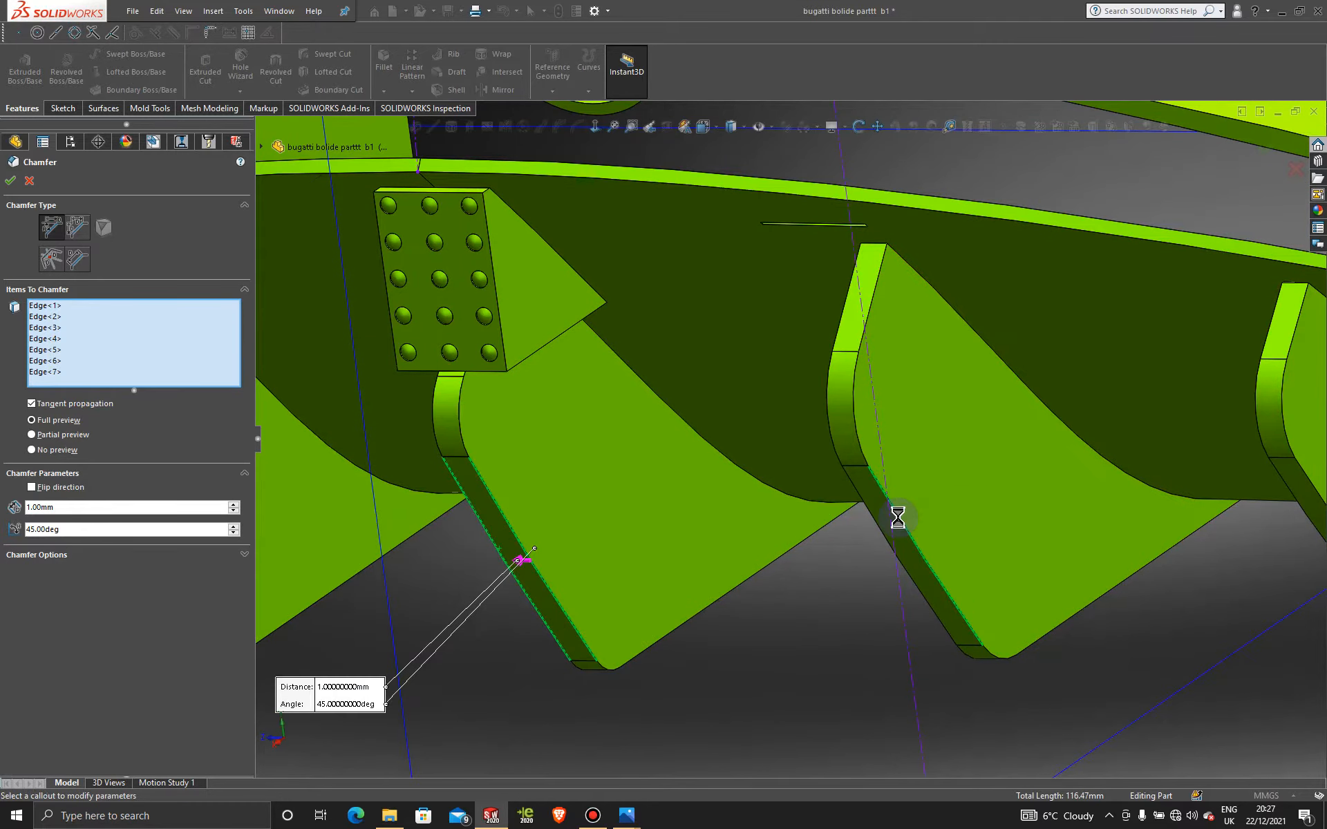
{"action": "left_click", "coordinate": [871, 520]}
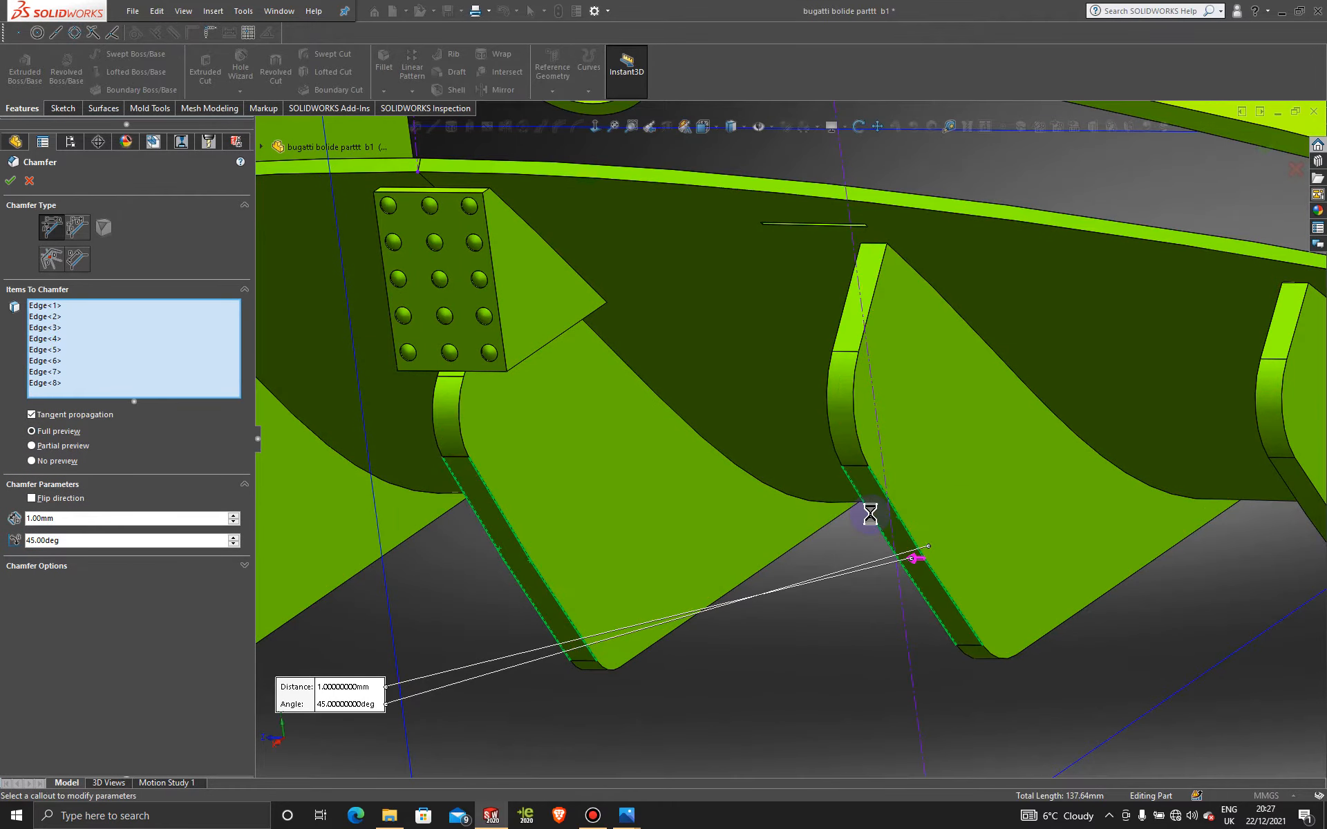
{"action": "scroll", "coordinate": [1008, 459], "scroll_direction": "up", "scroll_amount": 3}
{"action": "scroll", "coordinate": [1040, 462], "scroll_direction": "down", "scroll_amount": 3}
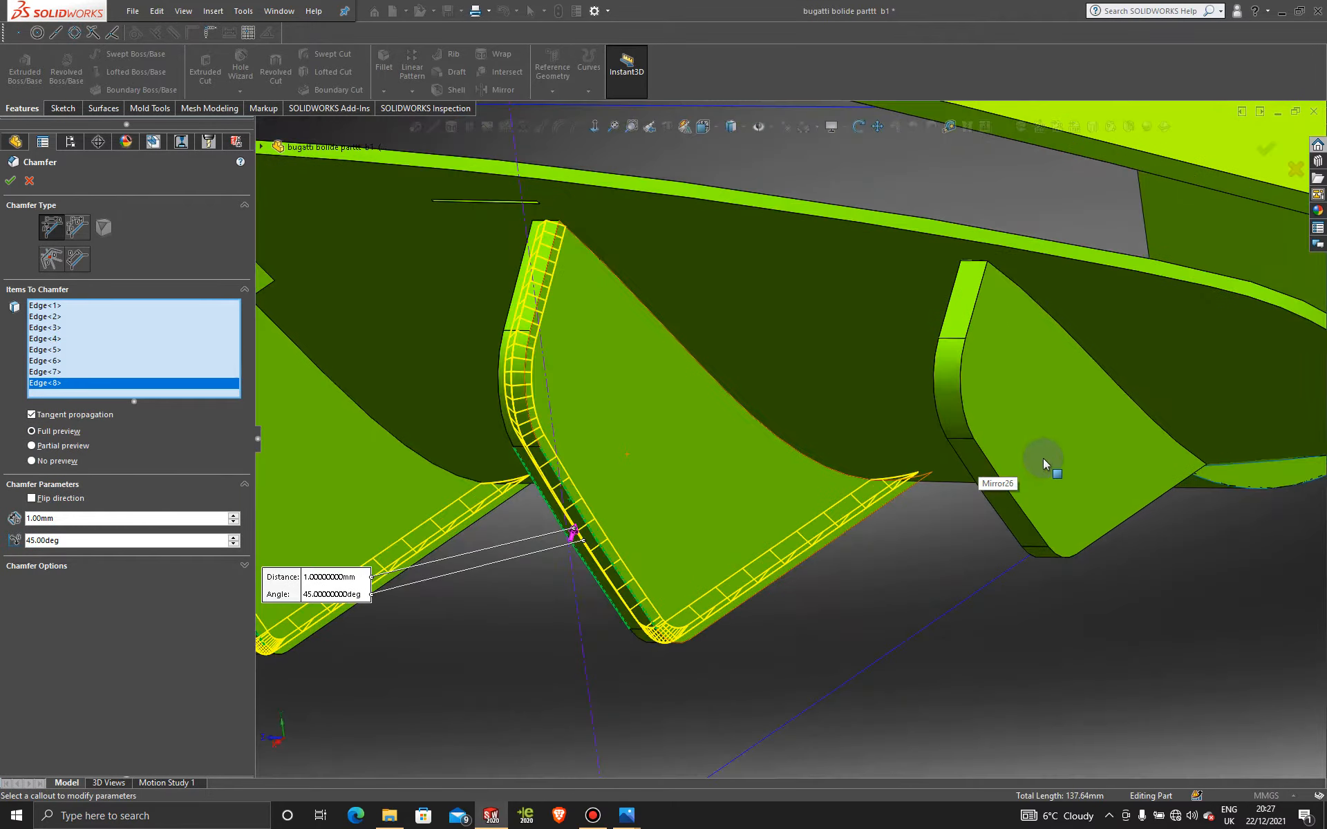
{"action": "left_click", "coordinate": [997, 475]}
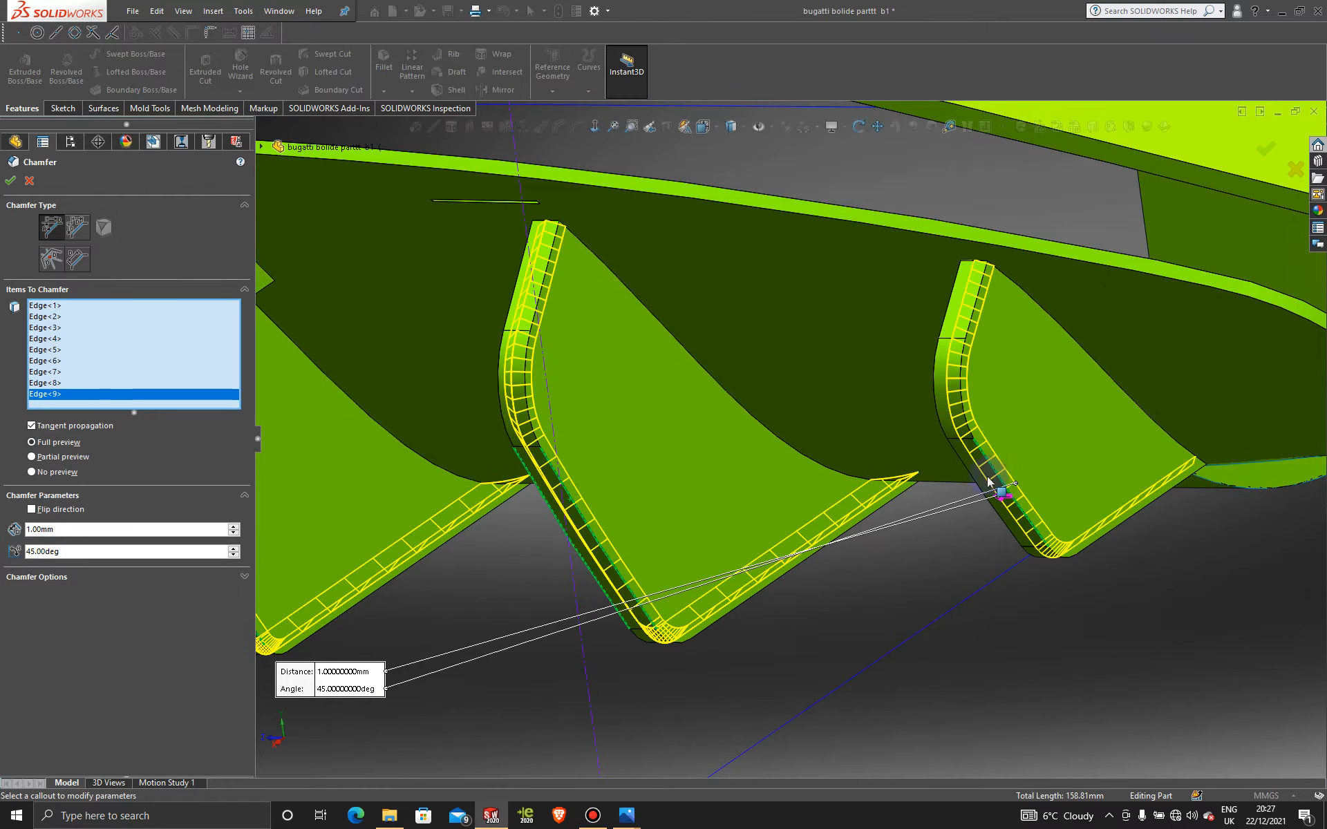
{"action": "left_click", "coordinate": [972, 482]}
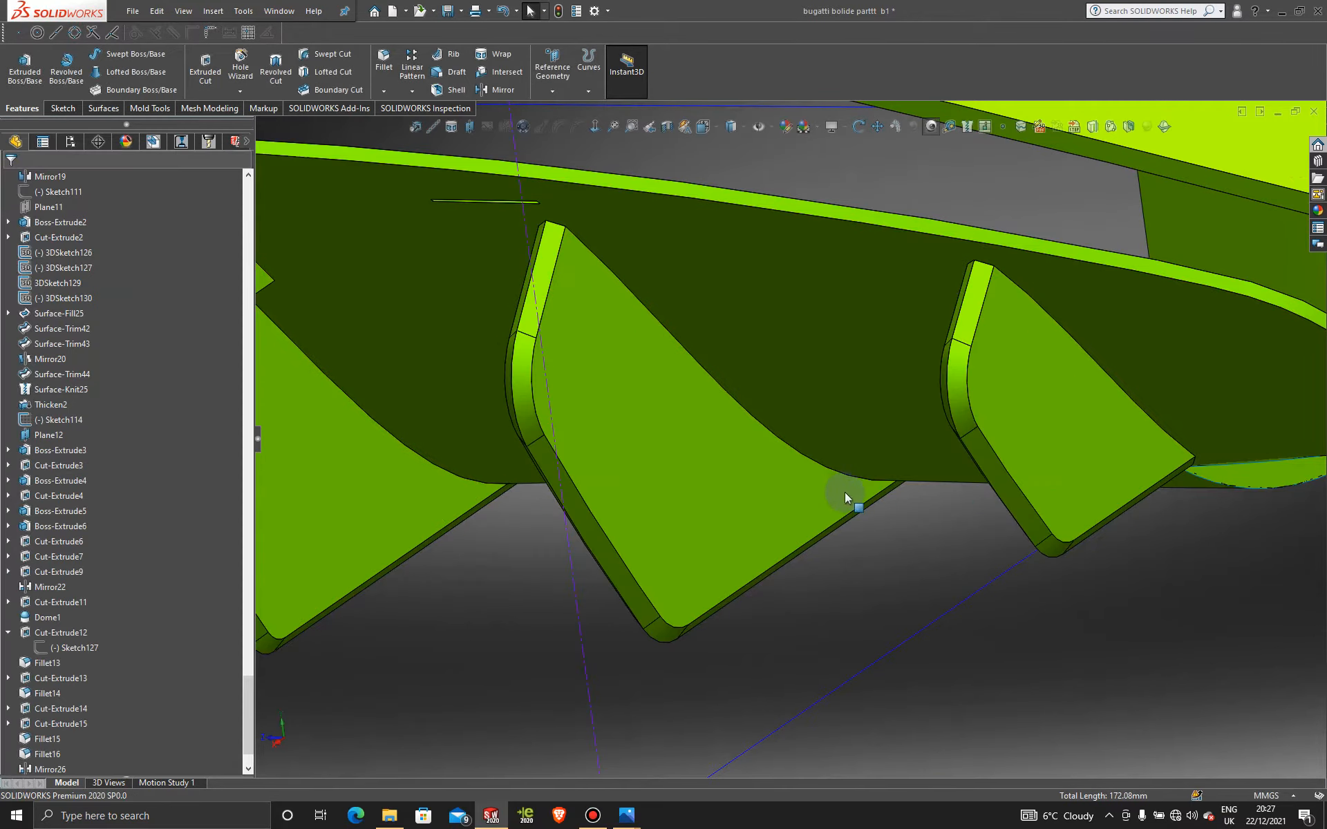
{"action": "scroll", "coordinate": [846, 497], "scroll_direction": "up", "scroll_amount": 5}
{"action": "mouse_move", "coordinate": [864, 533]}
{"action": "middle_mouse_down"}
{"action": "mouse_move", "coordinate": [903, 504]}
{"action": "mouse_move", "coordinate": [992, 479]}
{"action": "mouse_move", "coordinate": [1000, 513]}
{"action": "mouse_move", "coordinate": [884, 503]}
{"action": "mouse_move", "coordinate": [826, 475]}
{"action": "mouse_move", "coordinate": [868, 503]}
{"action": "middle_mouse_up"}
{"action": "scroll", "coordinate": [1000, 515], "scroll_direction": "up", "scroll_amount": 5}
{"action": "scroll", "coordinate": [758, 456], "scroll_direction": "down", "scroll_amount": 5}
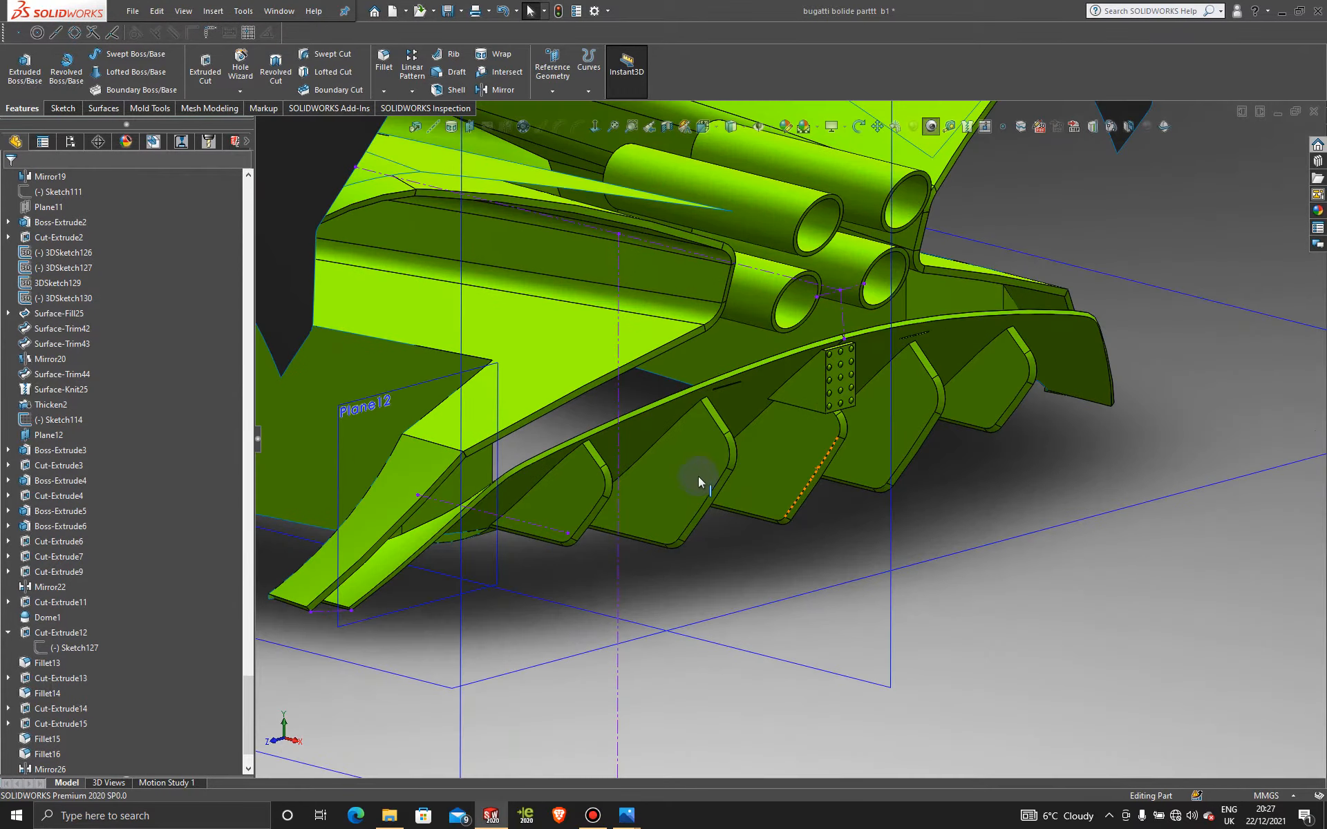
{"action": "mouse_move", "coordinate": [698, 477]}
{"action": "middle_mouse_down"}
{"action": "mouse_move", "coordinate": [672, 429]}
{"action": "mouse_move", "coordinate": [689, 473]}
{"action": "middle_mouse_up"}
{"action": "scroll", "coordinate": [678, 456], "scroll_direction": "down", "scroll_amount": 4}
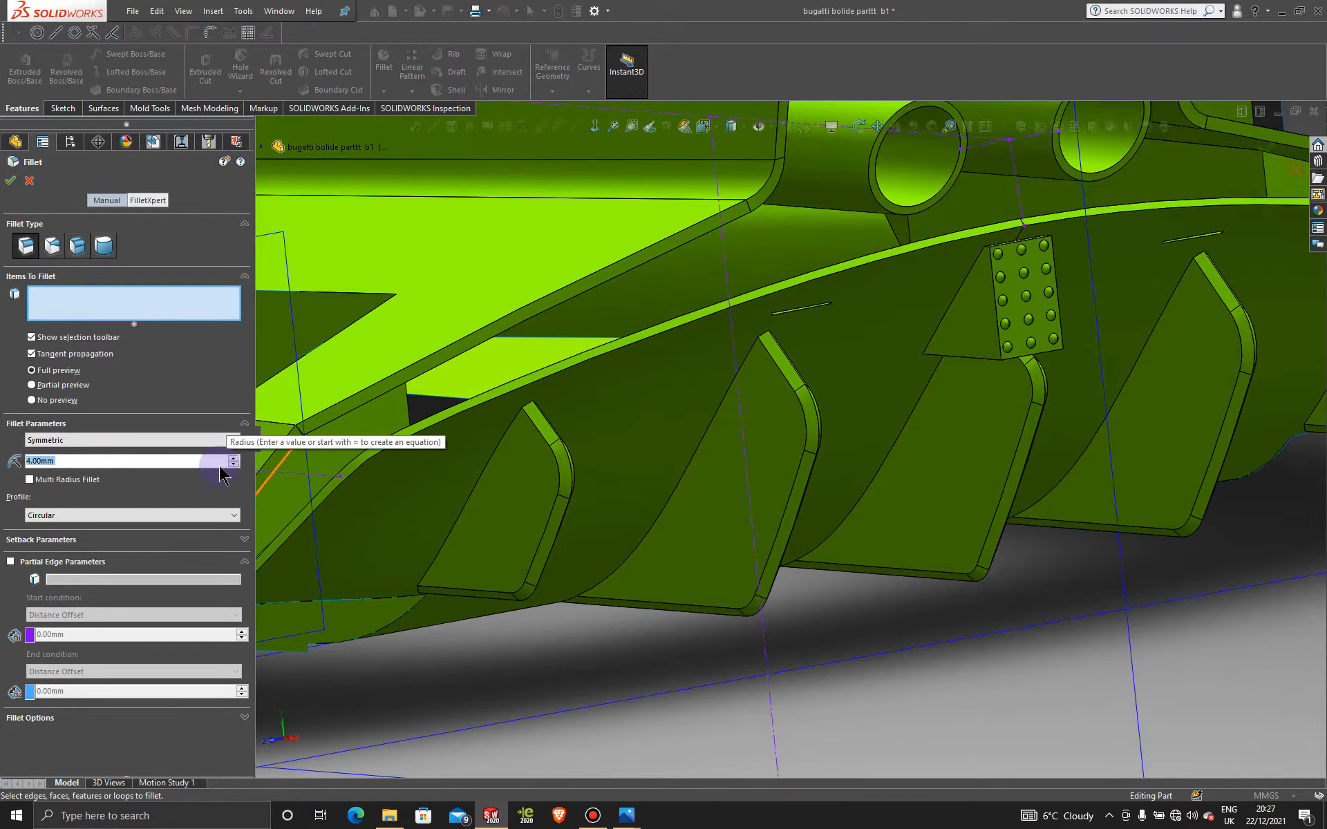
Step: Apply a 1 mm fillet to four fin blade edges, dropping one stray extra edge
{"action": "type", "text": "1"}
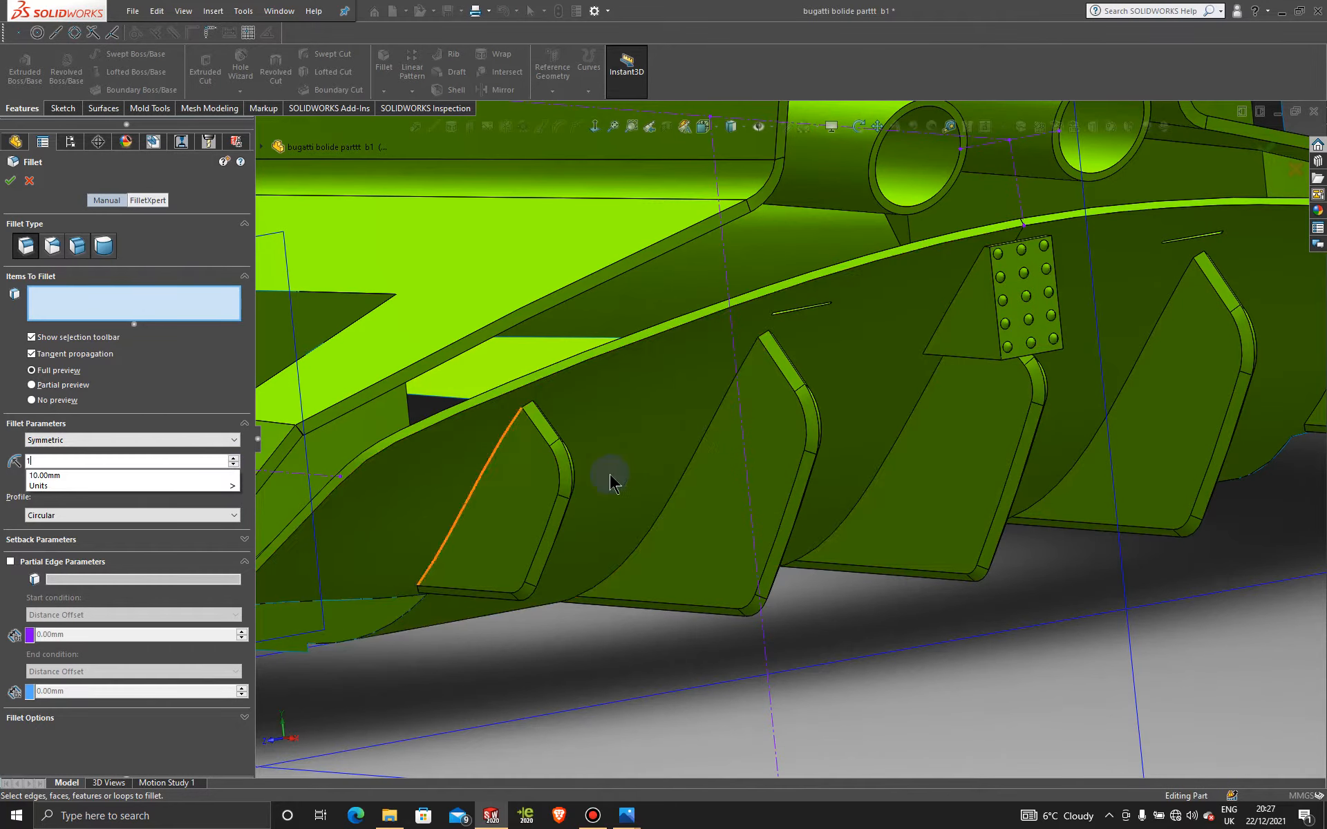
{"action": "key", "text": "Return"}
{"action": "left_click", "coordinate": [697, 449]}
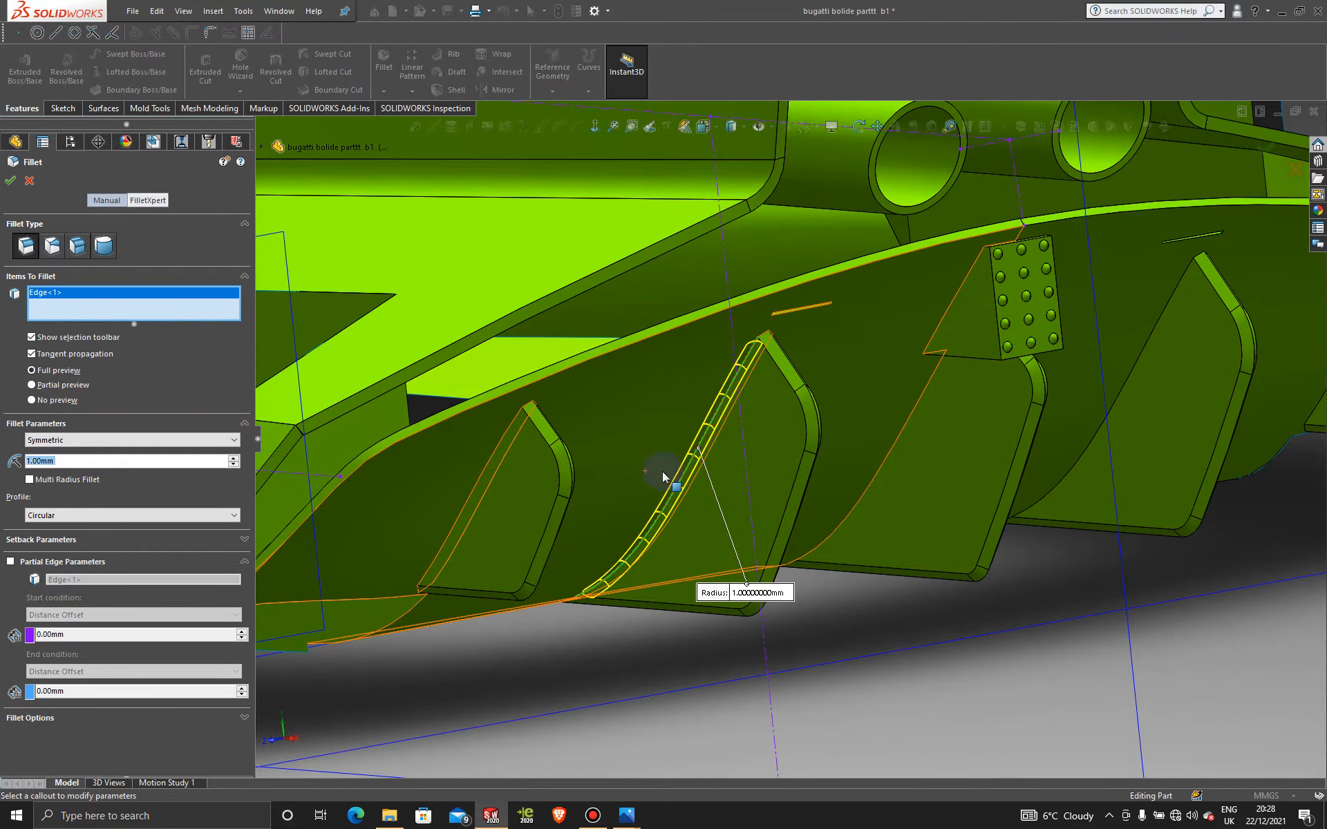
{"action": "middle_click_drag", "start_coordinate": [663, 477], "coordinate": [488, 483]}
{"action": "left_click", "coordinate": [468, 479]}
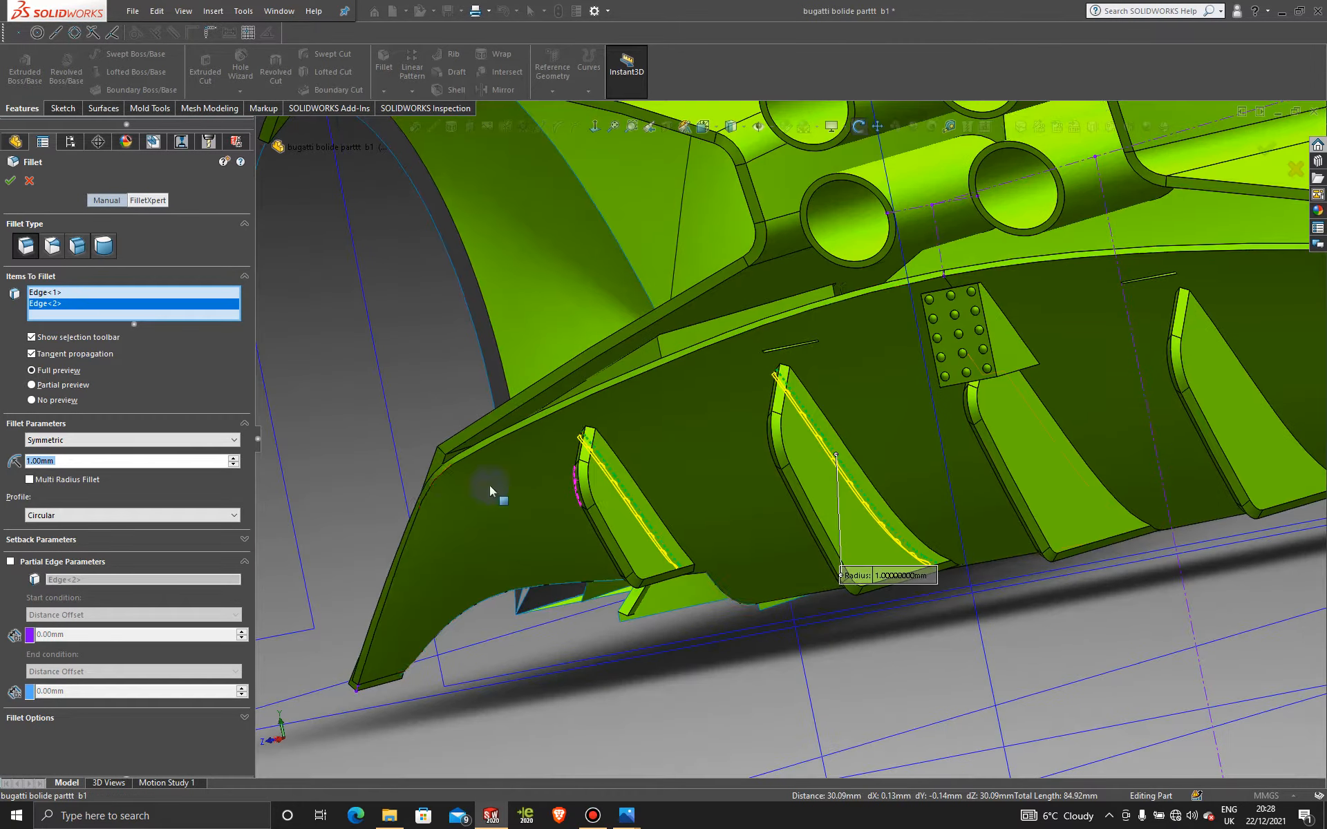
{"action": "left_click", "coordinate": [630, 474]}
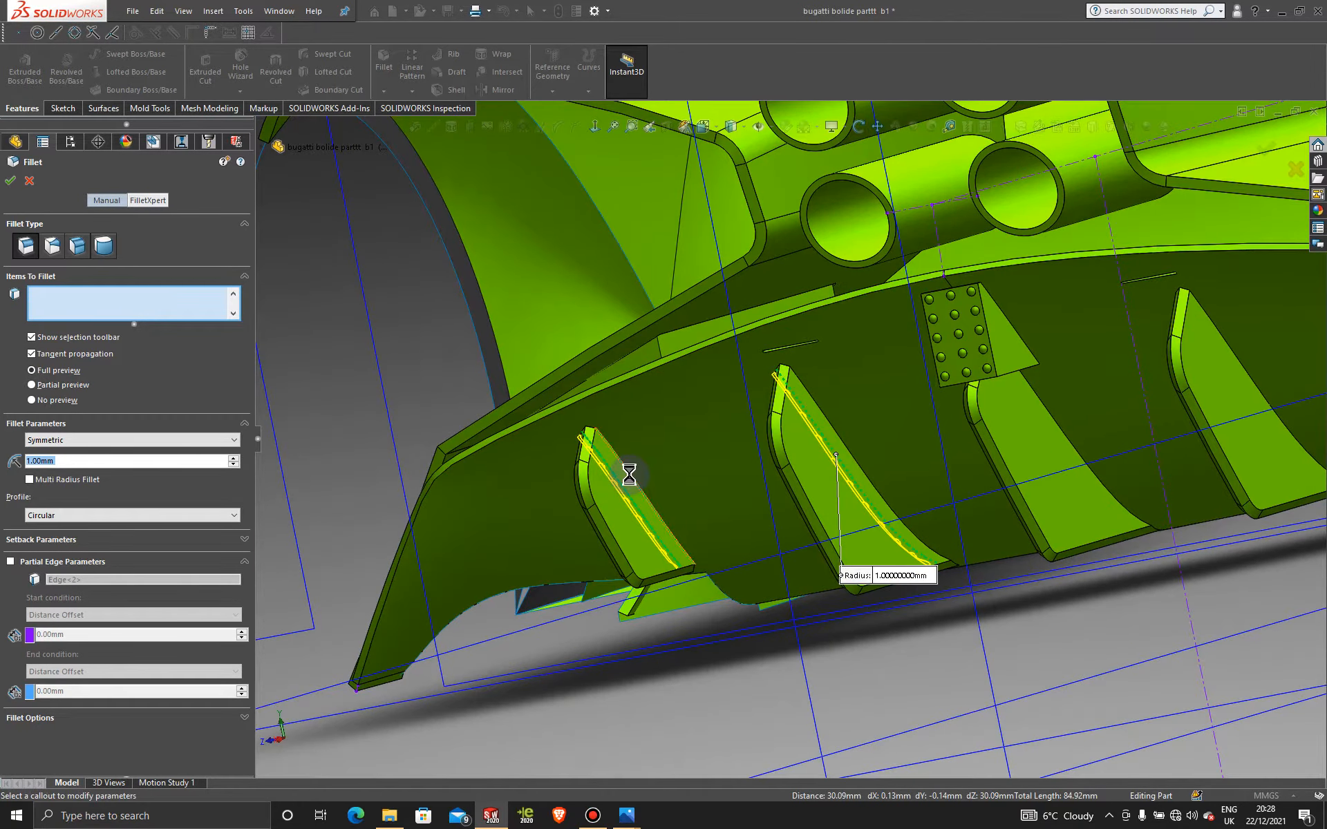
{"action": "left_click", "coordinate": [855, 461]}
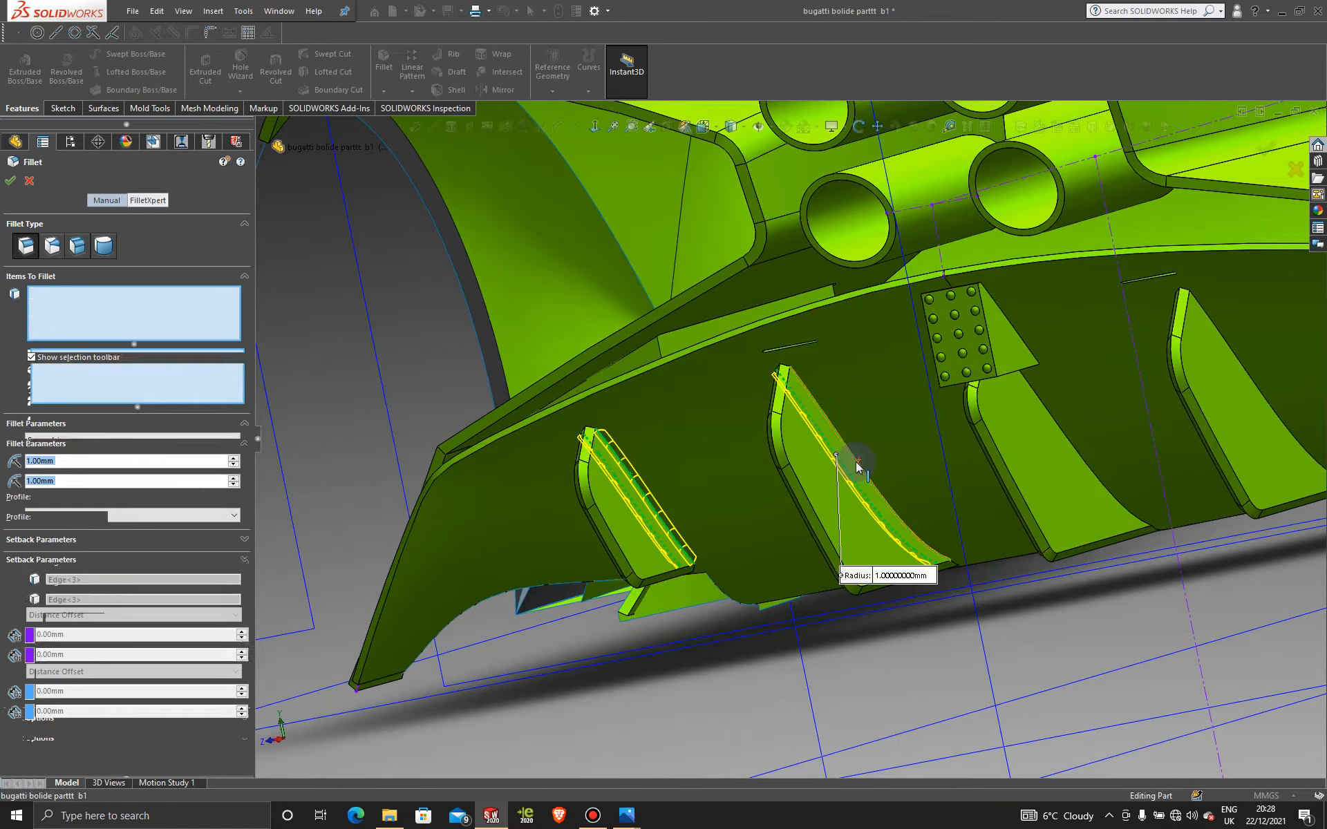
{"action": "left_click", "coordinate": [1082, 460]}
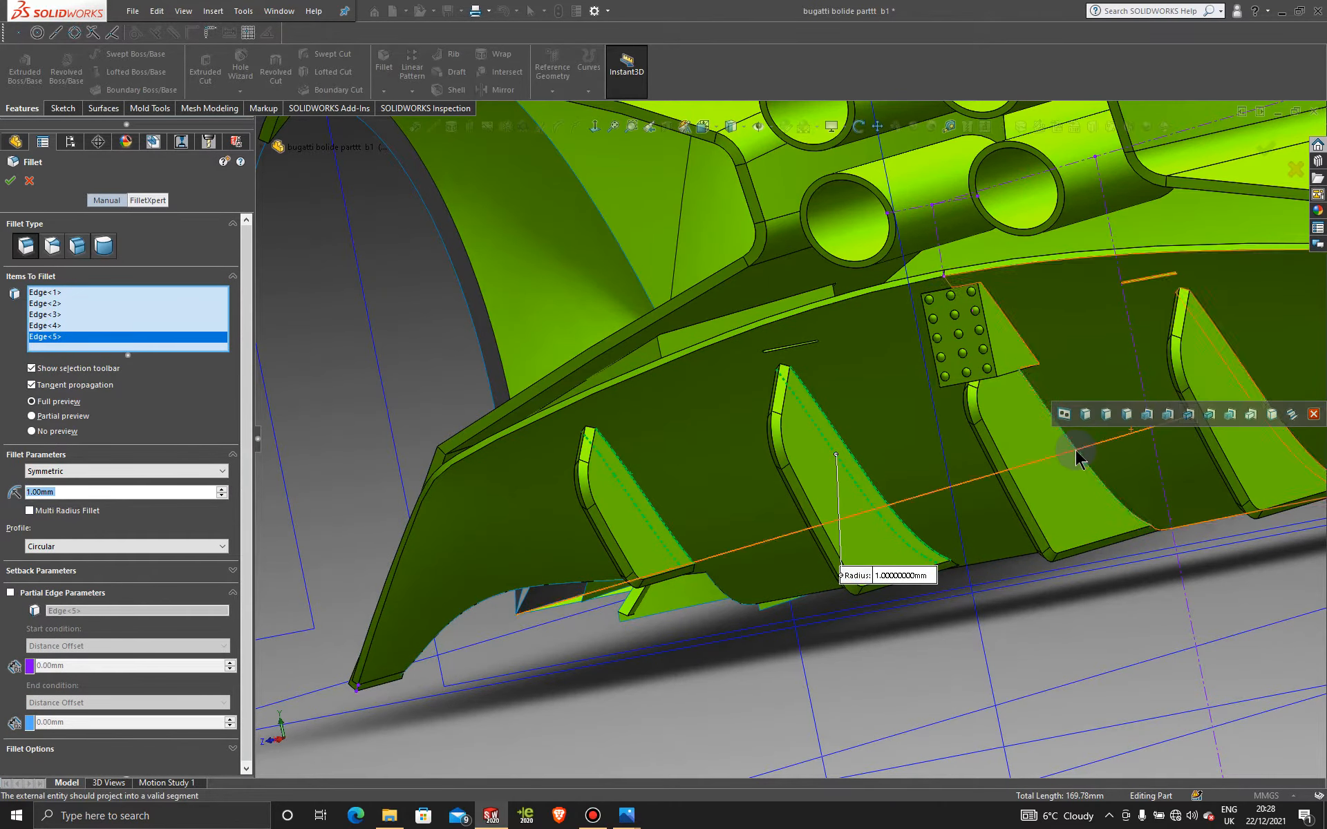
{"action": "left_click", "coordinate": [1075, 450]}
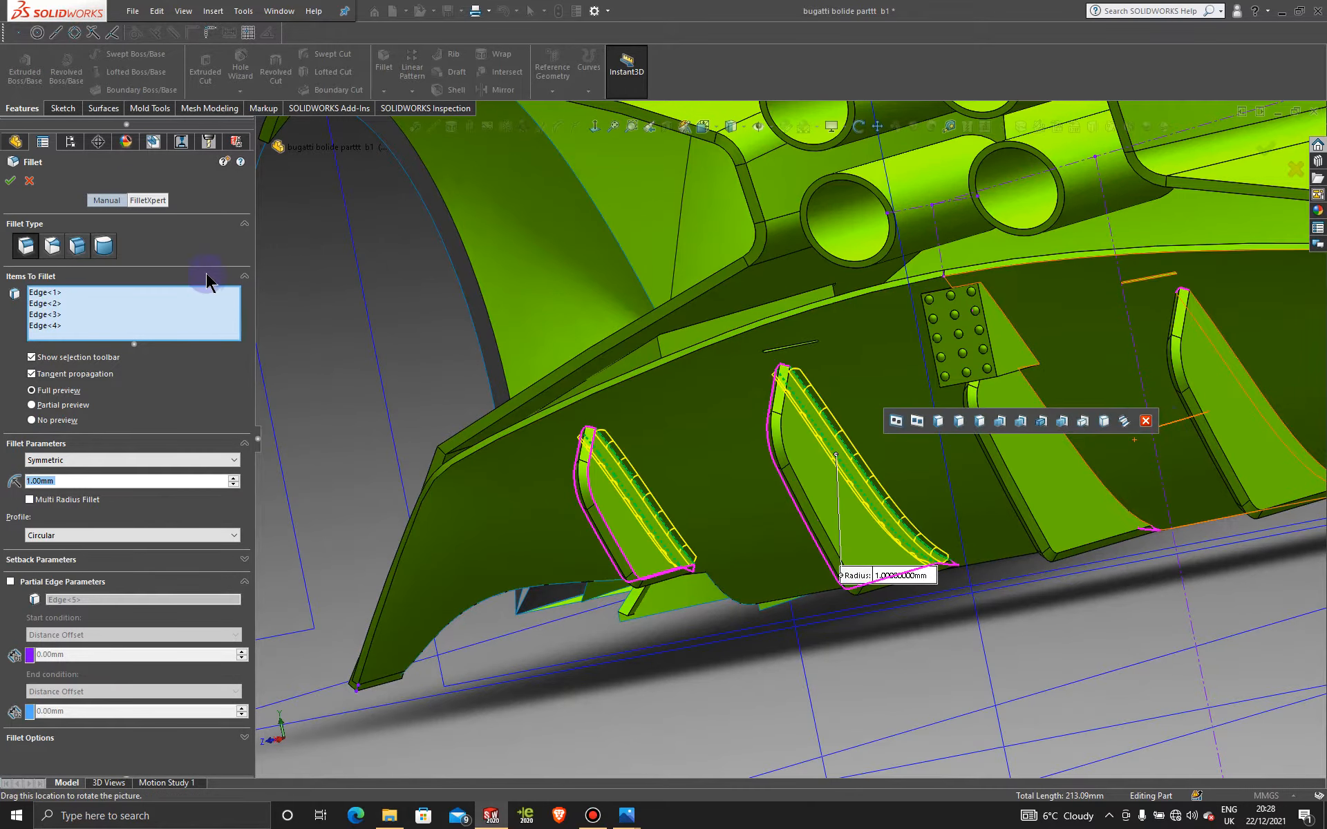
{"action": "left_click", "coordinate": [10, 181]}
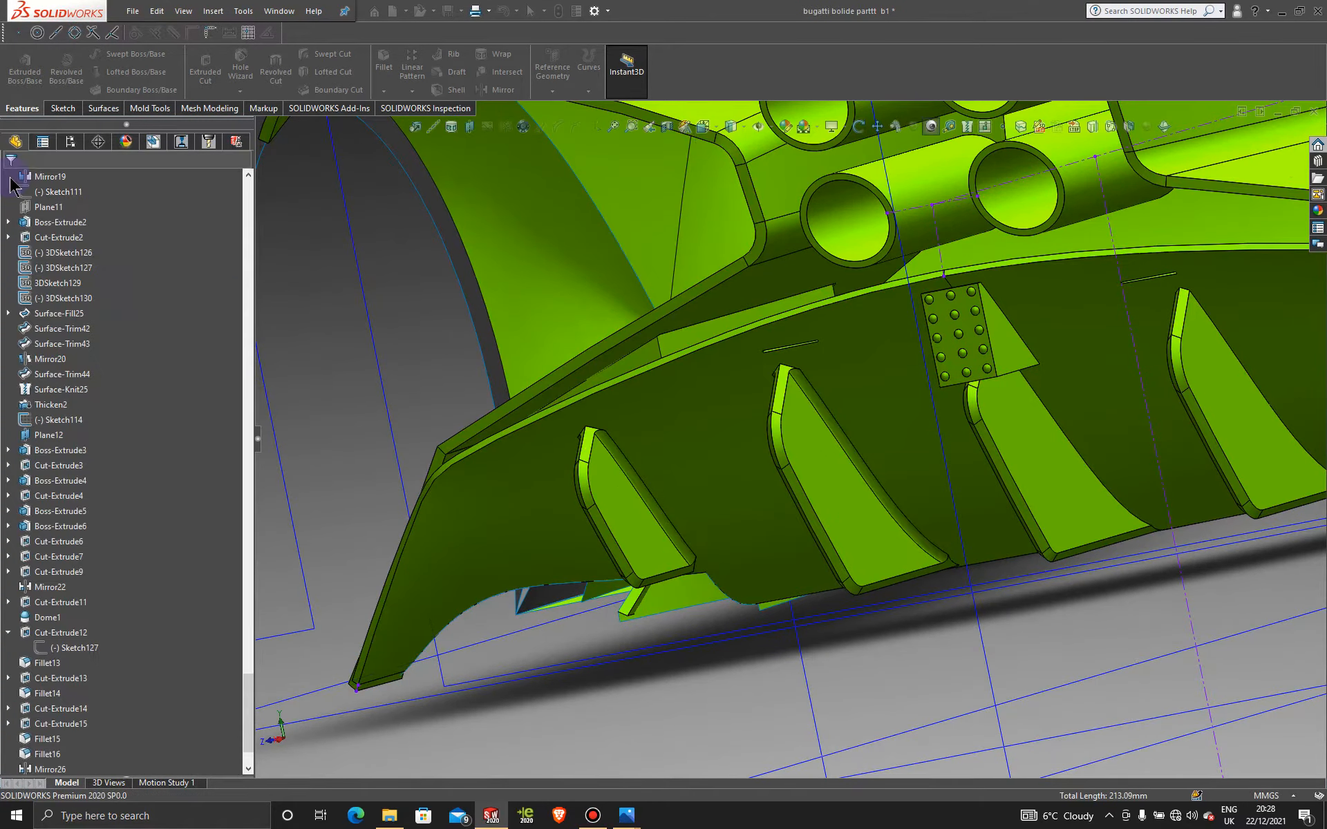
Step: Pick a fin edge for a new trial fillet
{"action": "middle_click_drag", "start_coordinate": [814, 497], "coordinate": [900, 481]}
{"action": "scroll", "coordinate": [929, 461], "scroll_direction": "up", "scroll_amount": 3}
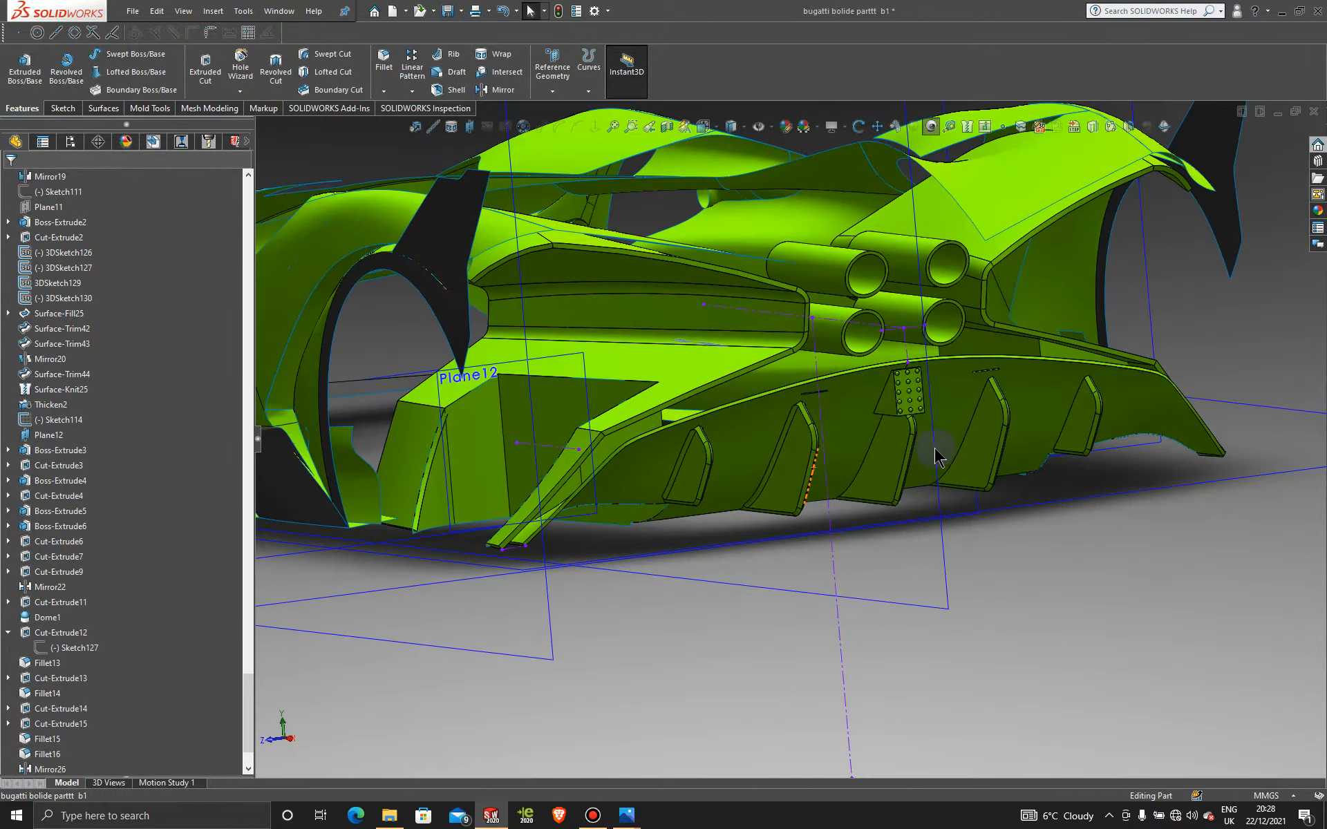
{"action": "scroll", "coordinate": [937, 453], "scroll_direction": "down", "scroll_amount": 6}
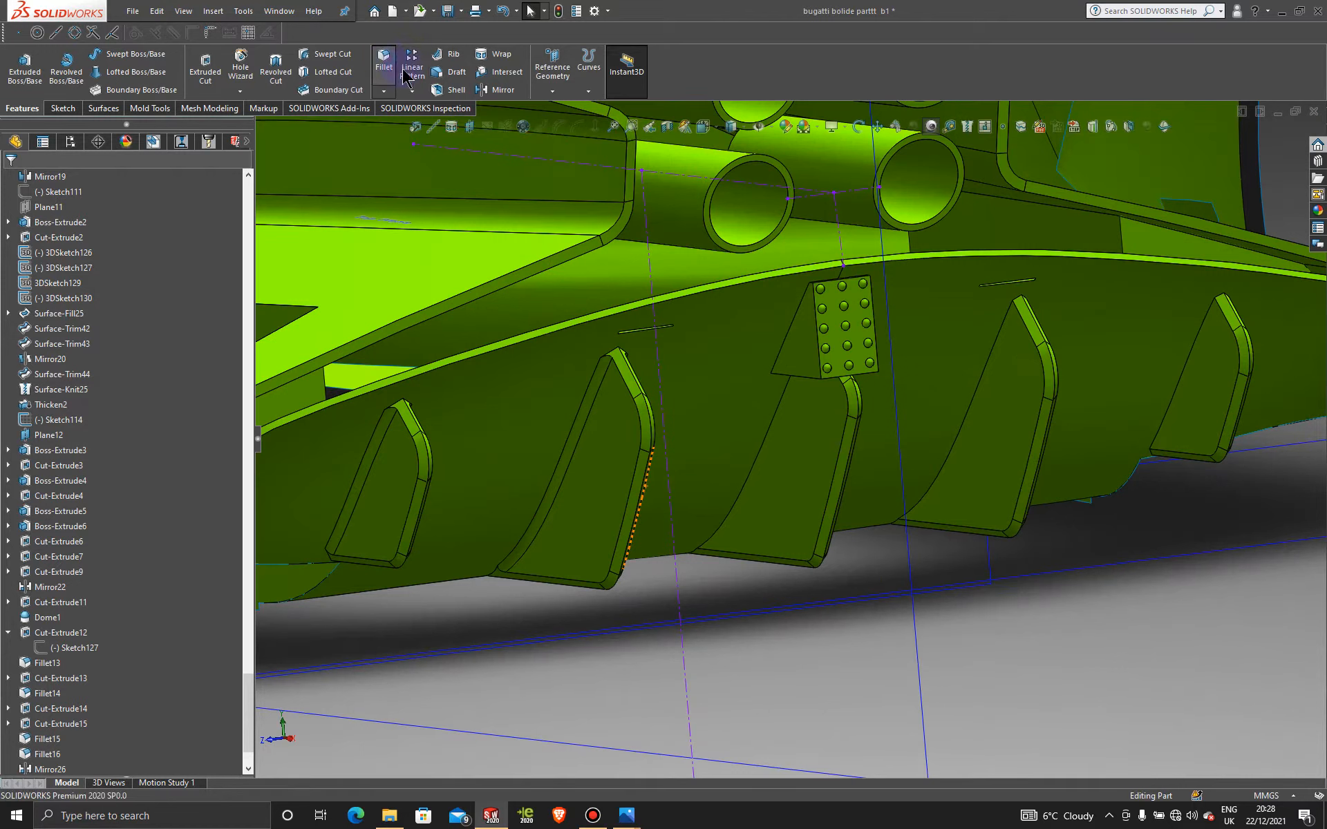
{"action": "left_click", "coordinate": [770, 427]}
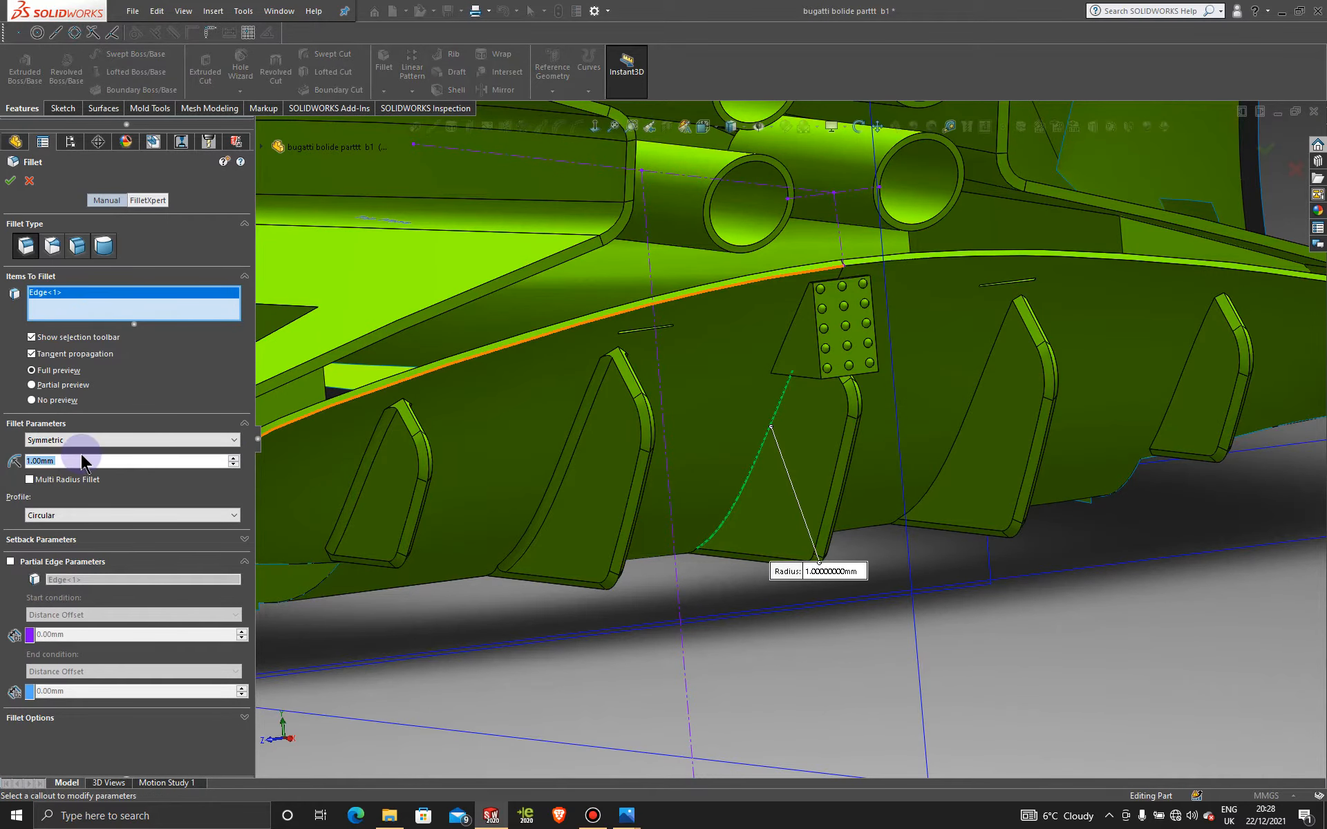
{"action": "middle_click_drag", "start_coordinate": [795, 432], "coordinate": [806, 419]}
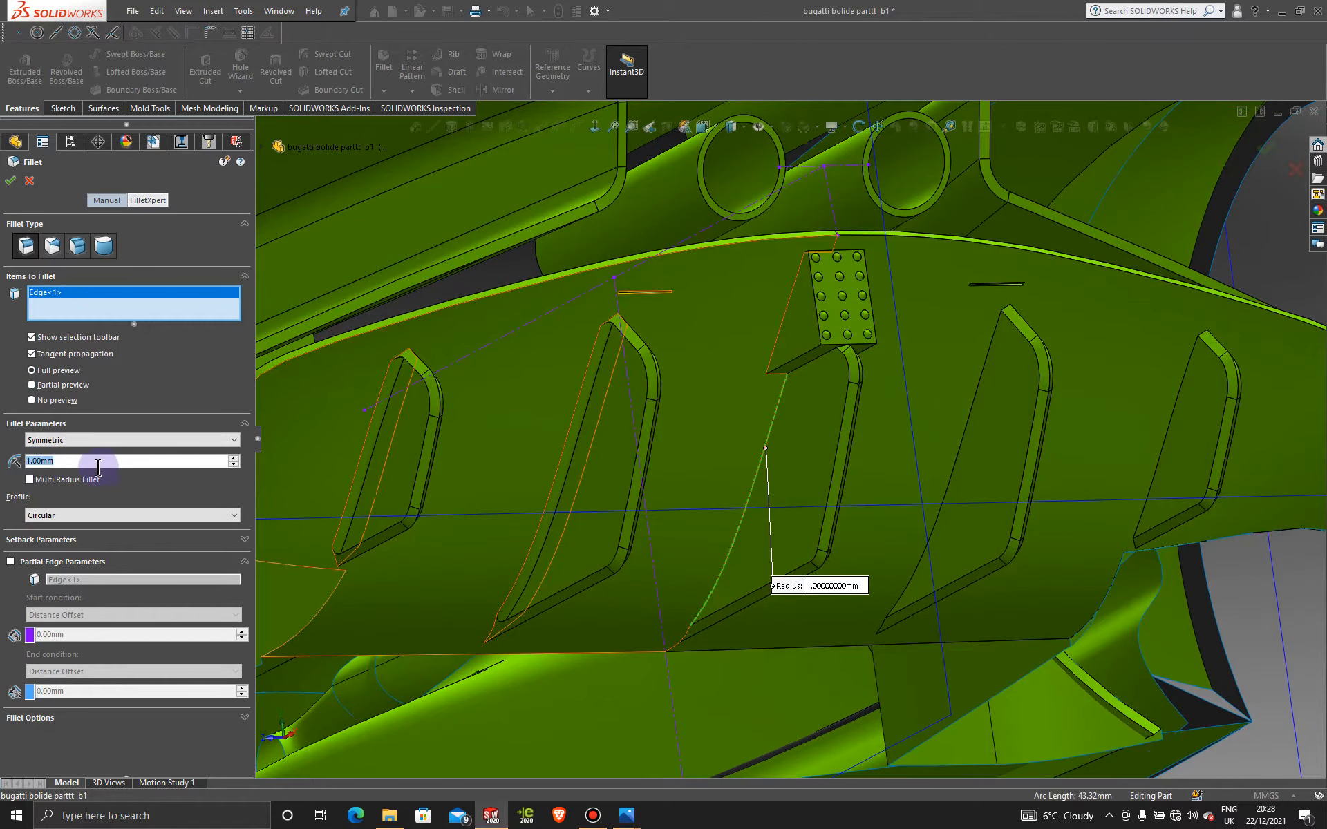
Step: Set 0.5 mm radius on two fin edges and the diffuser face, then cancel the fillet
{"action": "type", "text": "0"}
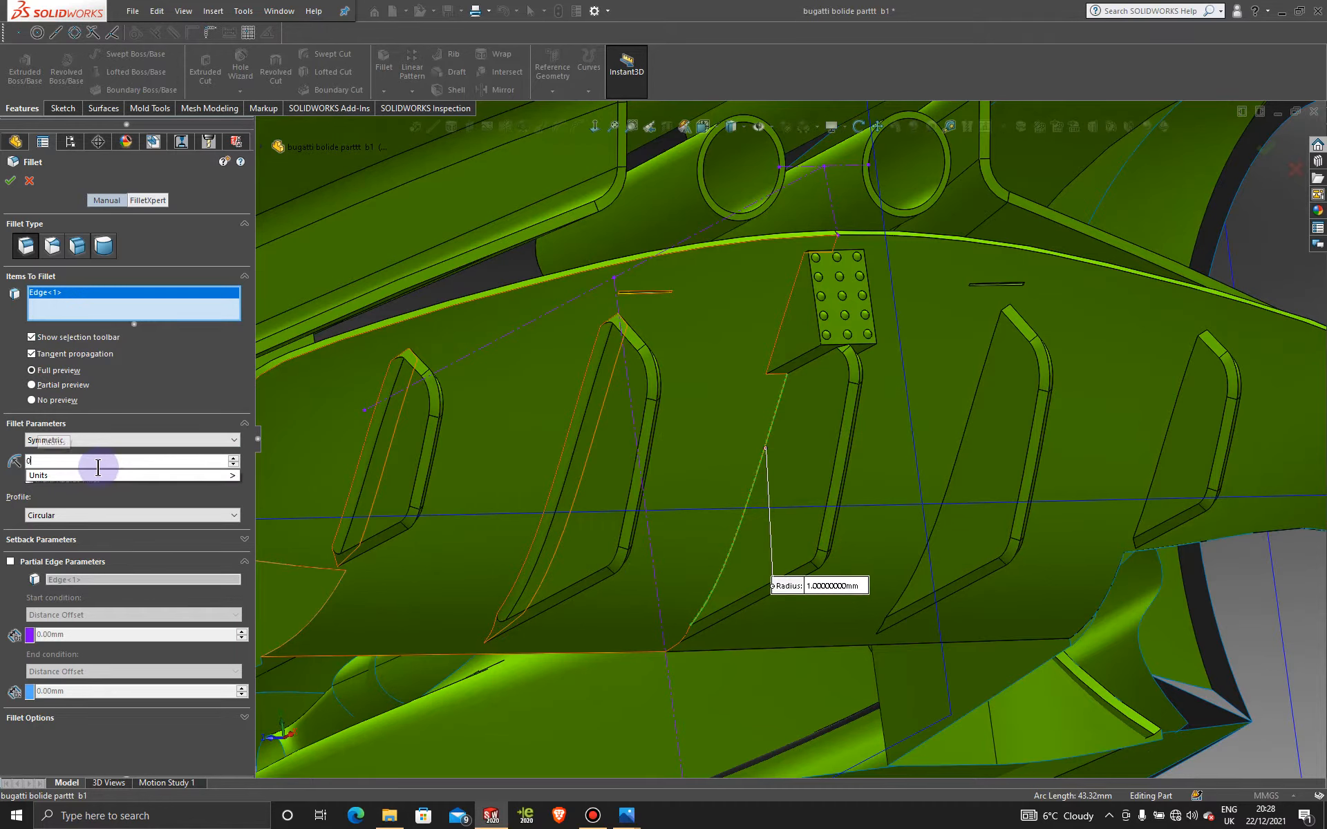
{"action": "type", "text": "."}
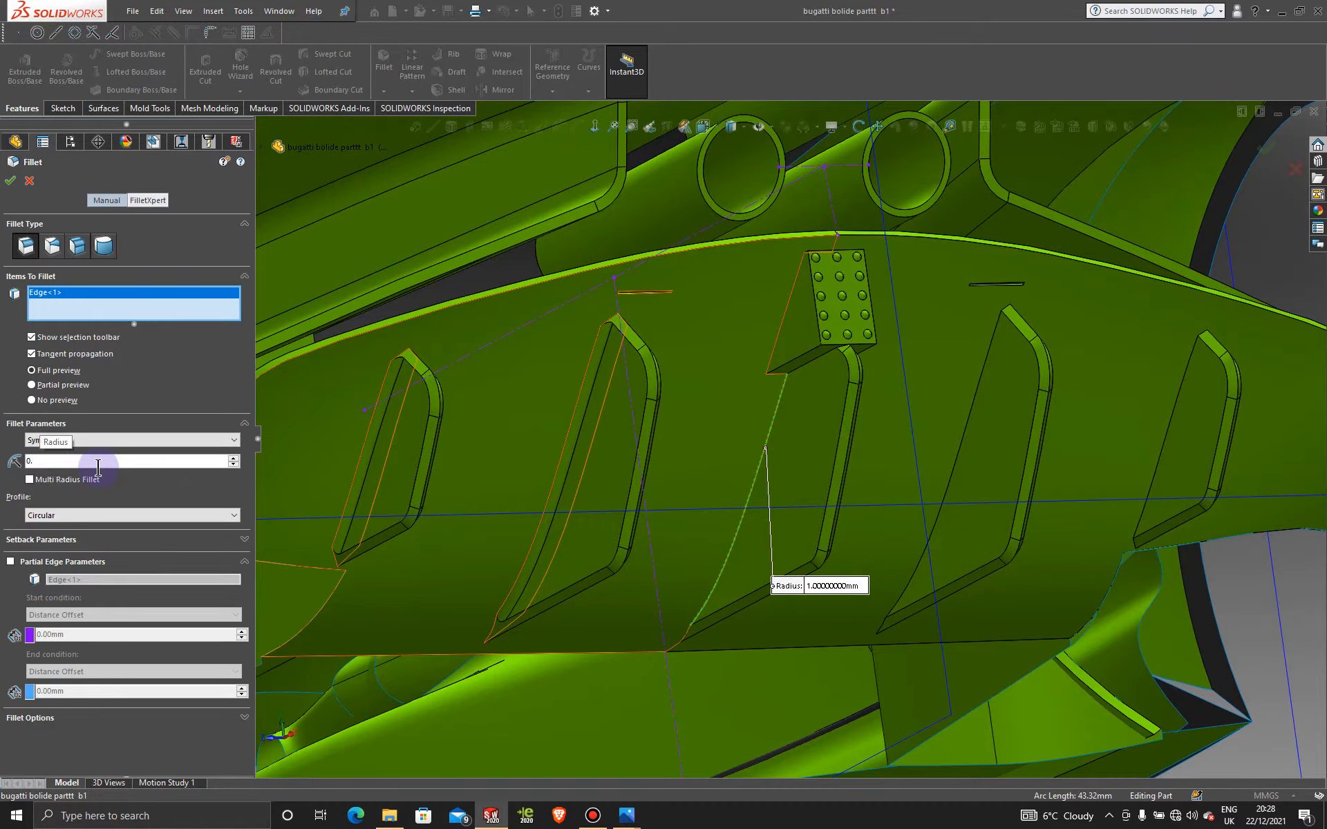
{"action": "type", "text": "5"}
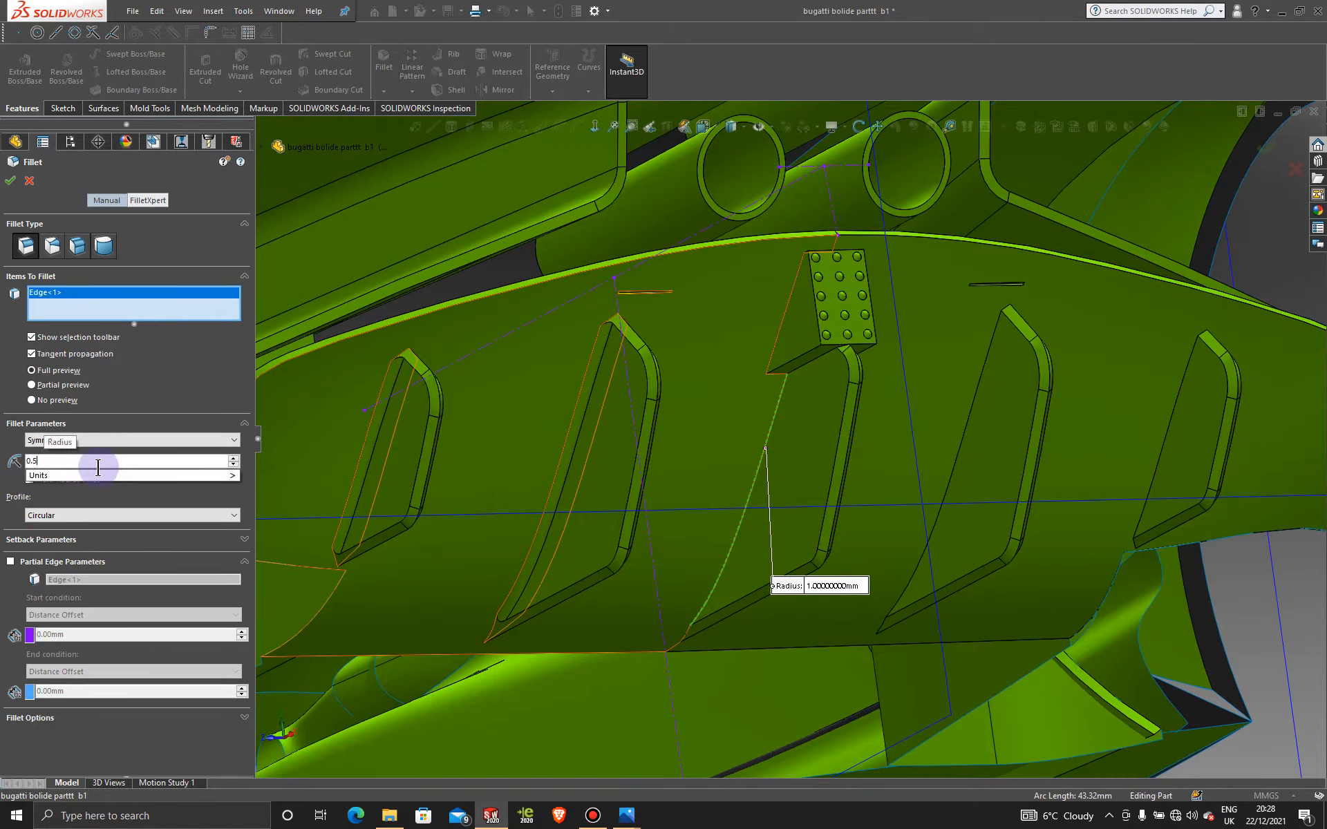
{"action": "left_click", "coordinate": [769, 437]}
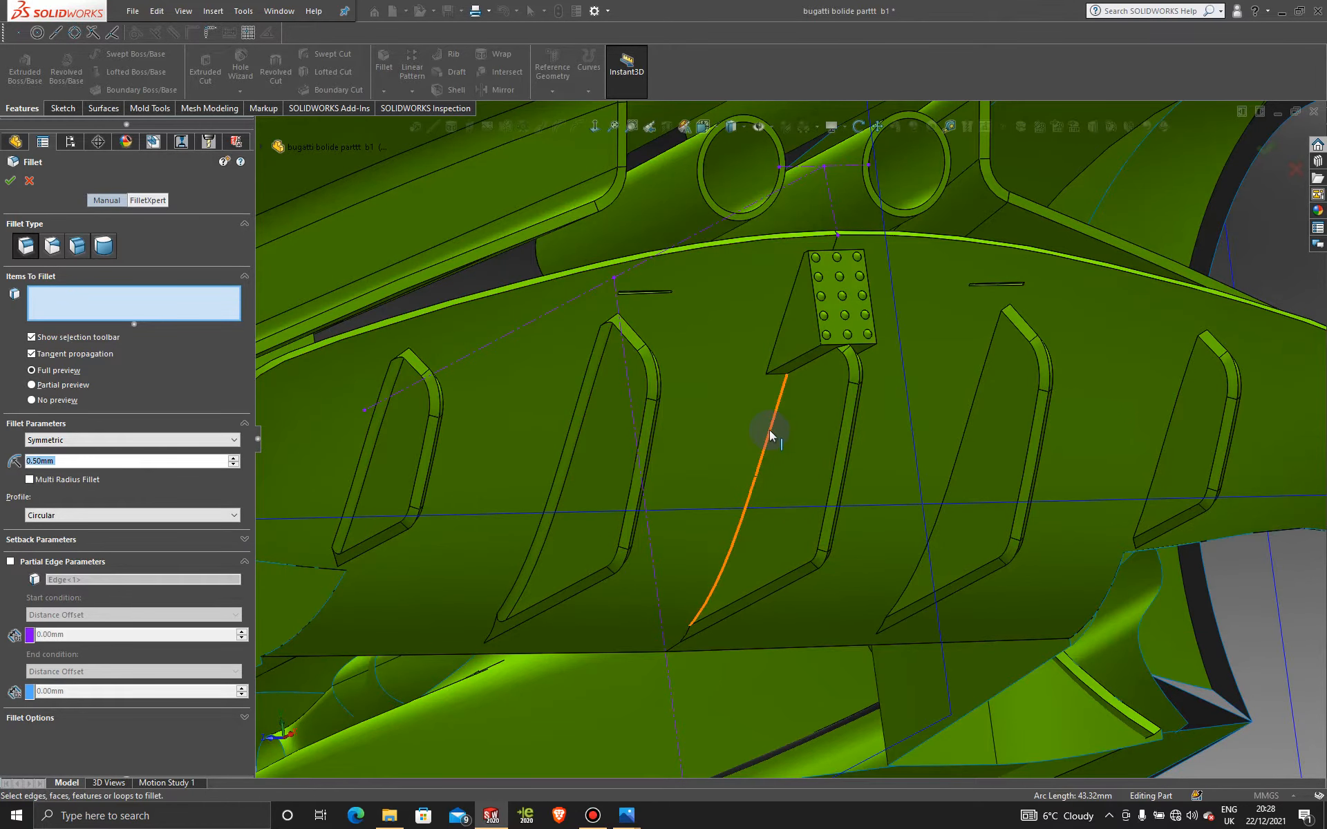
{"action": "left_click", "coordinate": [770, 436]}
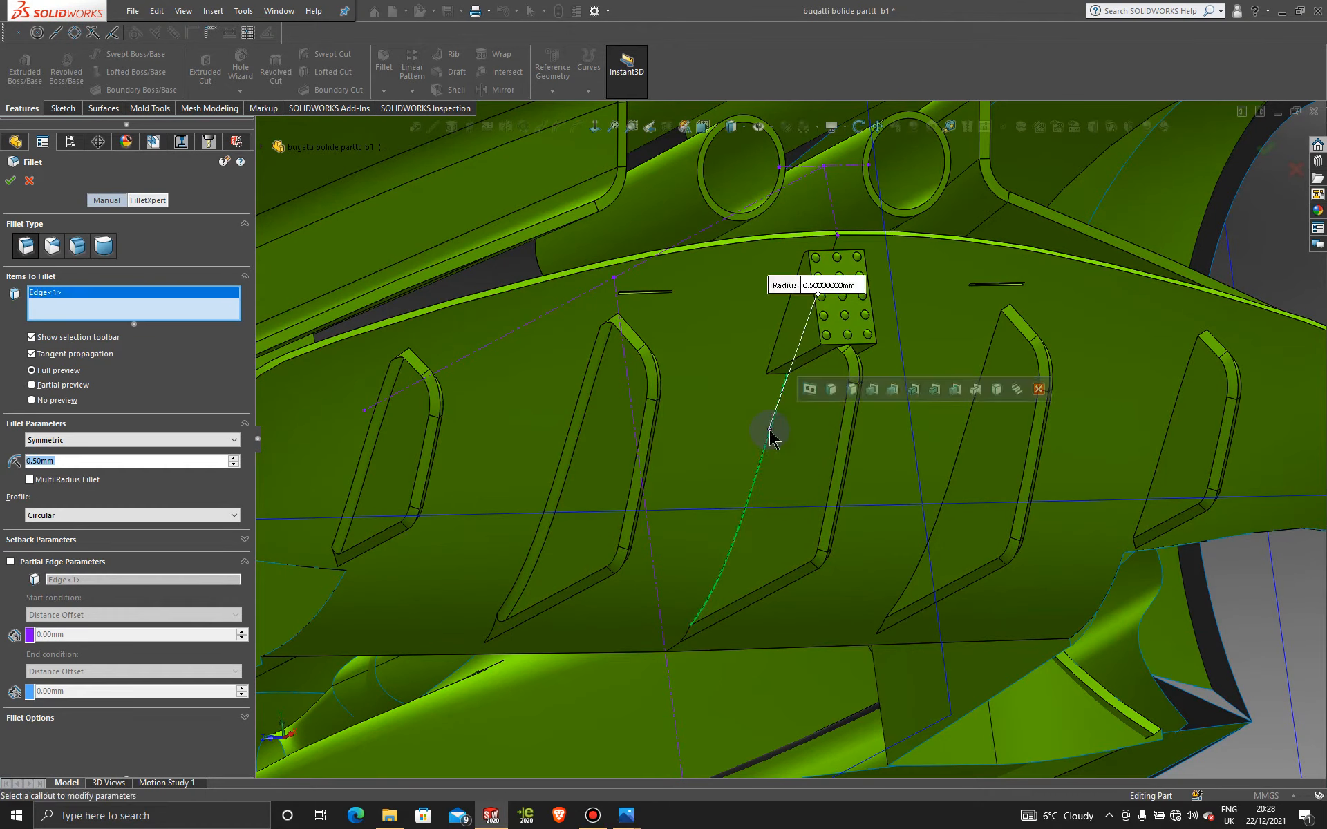
{"action": "left_click", "coordinate": [688, 634]}
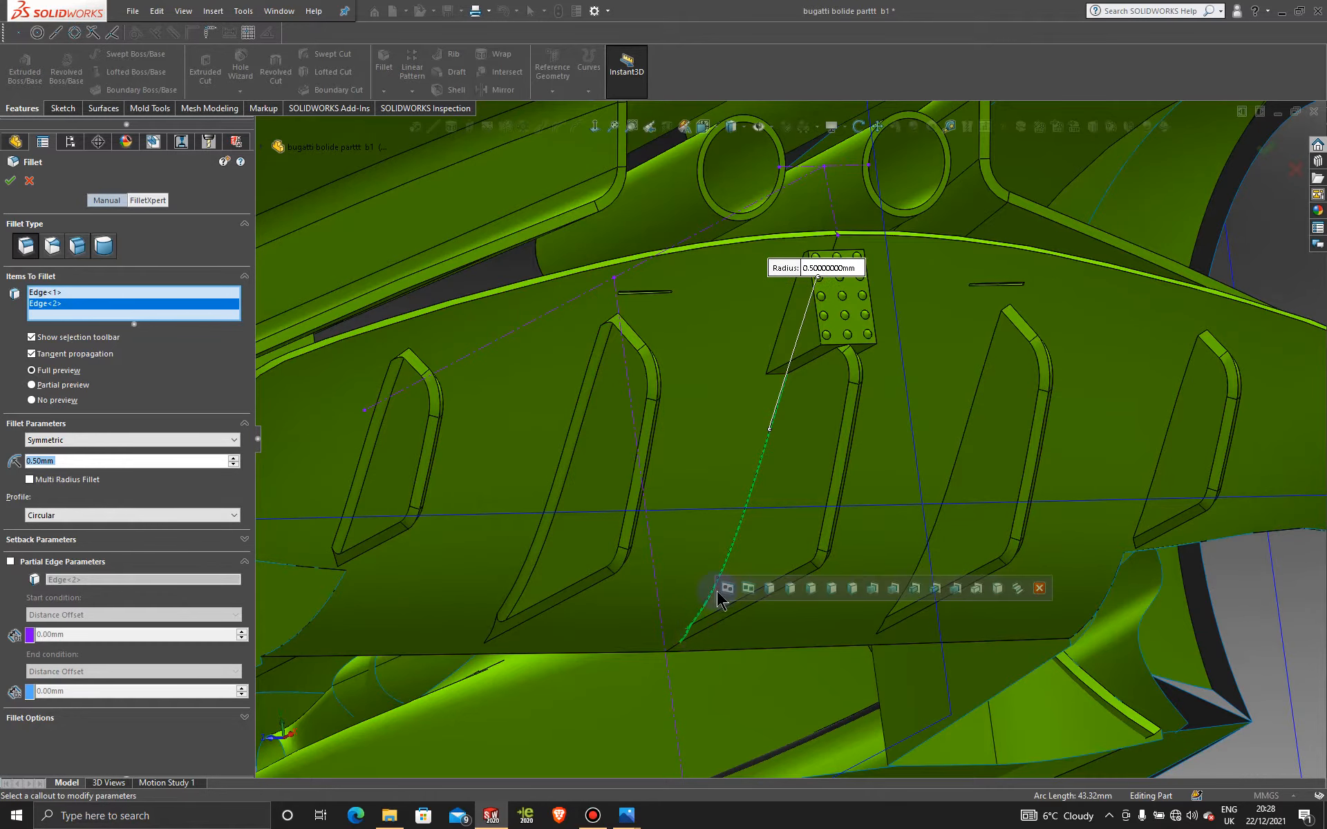
{"action": "left_click", "coordinate": [674, 406]}
{"action": "scroll", "coordinate": [847, 488], "scroll_direction": "up", "scroll_amount": 4}
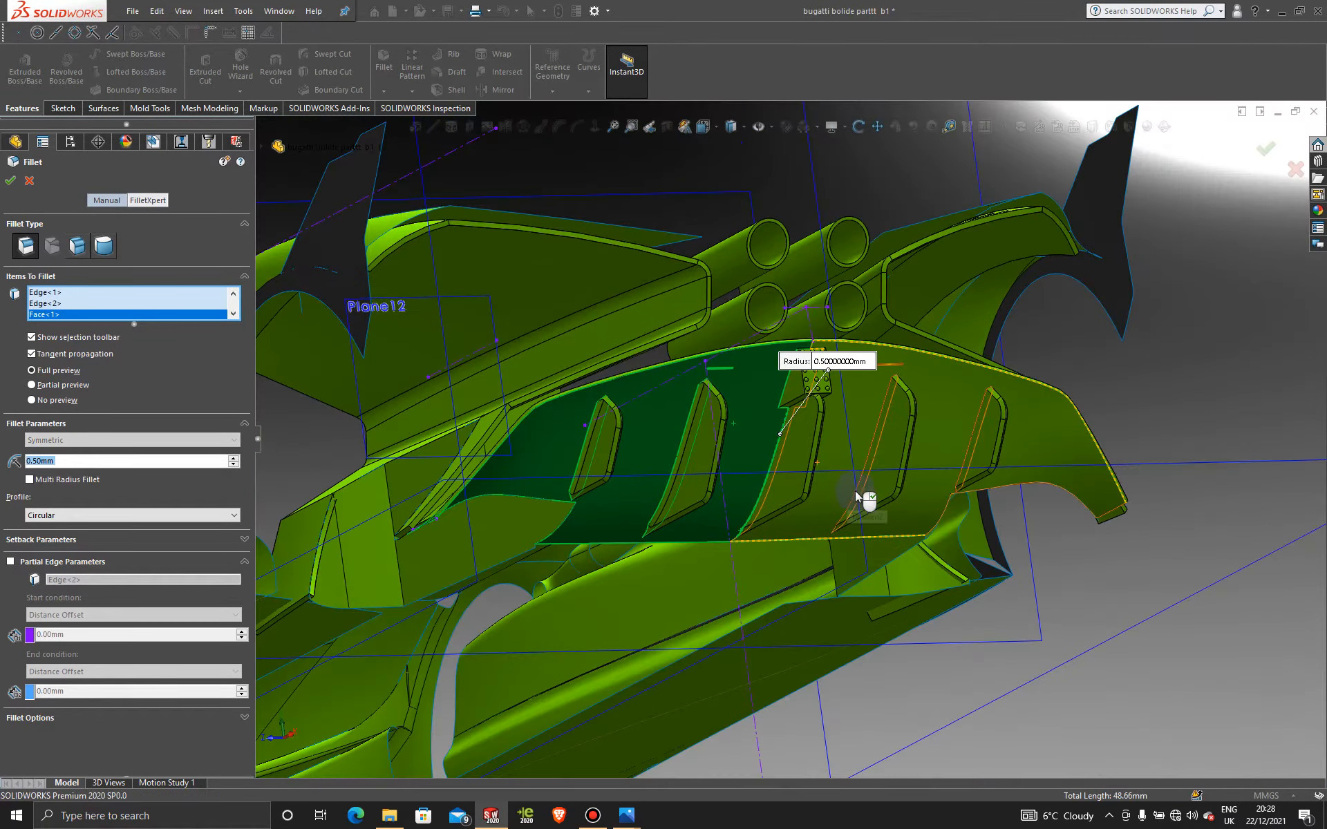
{"action": "scroll", "coordinate": [867, 400], "scroll_direction": "down", "scroll_amount": 2}
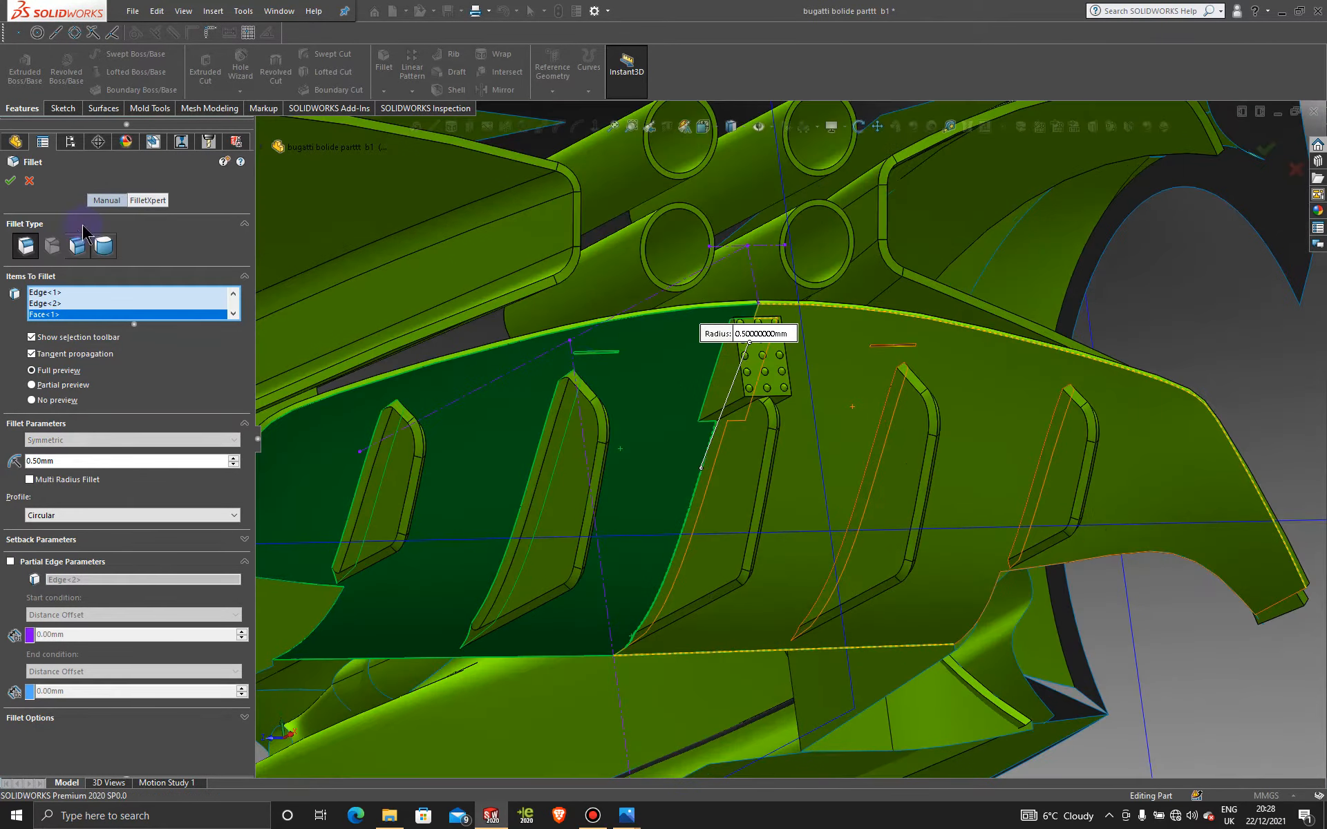
{"action": "left_click", "coordinate": [30, 180]}
{"action": "left_click", "coordinate": [29, 179]}
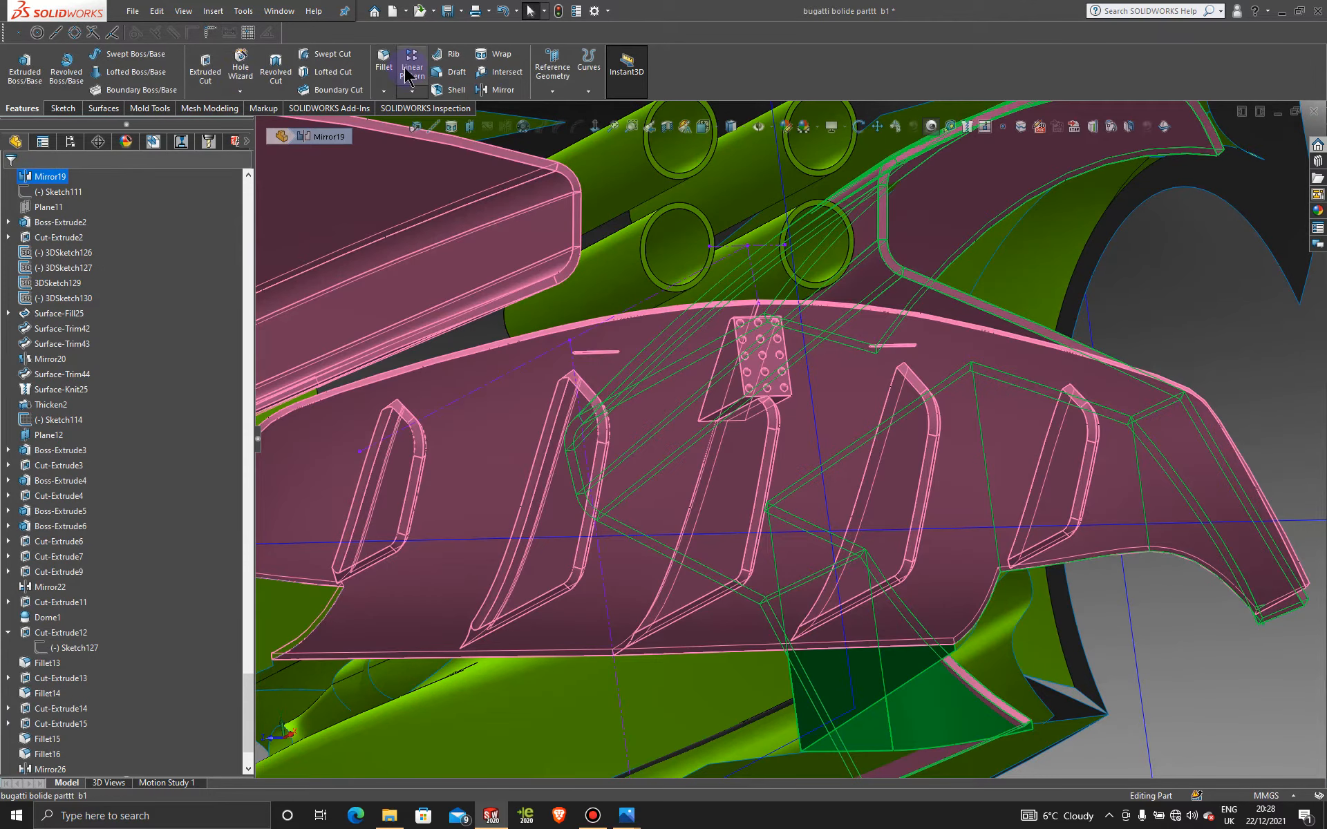
Step: Round four right-hand diffuser fin edges with a new 1.00 mm fillet
{"action": "left_click", "coordinate": [384, 61]}
{"action": "left_click", "coordinate": [1149, 281]}
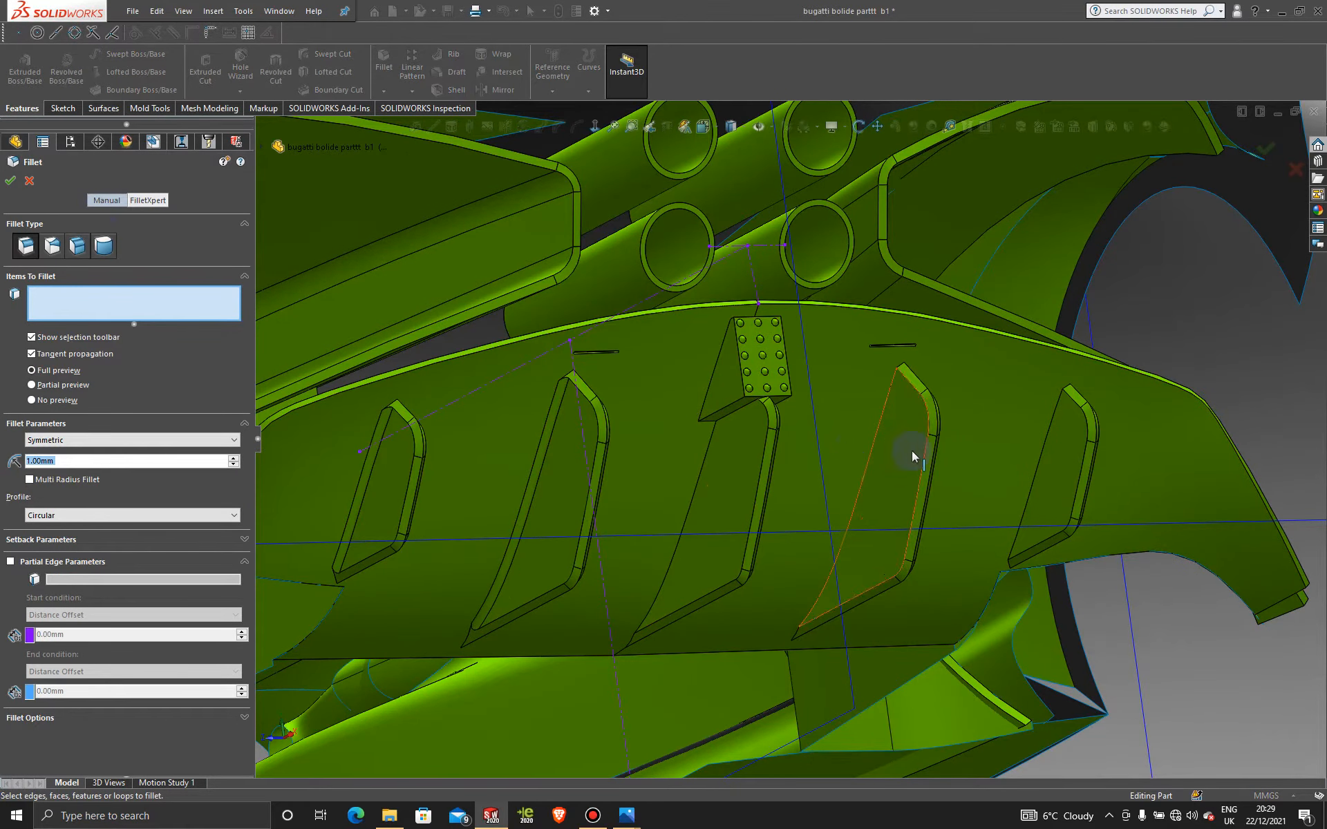
{"action": "left_click", "coordinate": [872, 443]}
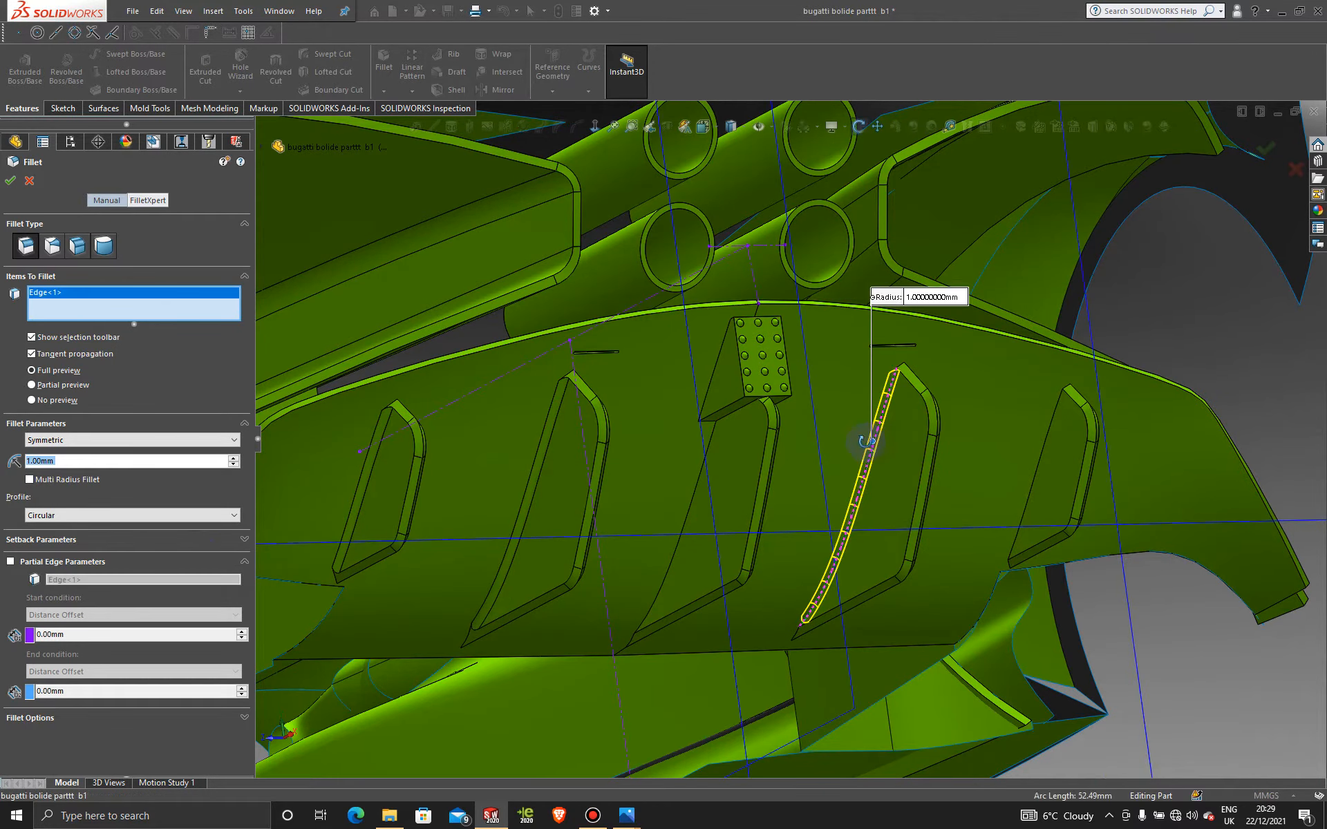
{"action": "middle_click_drag", "start_coordinate": [864, 438], "coordinate": [912, 465]}
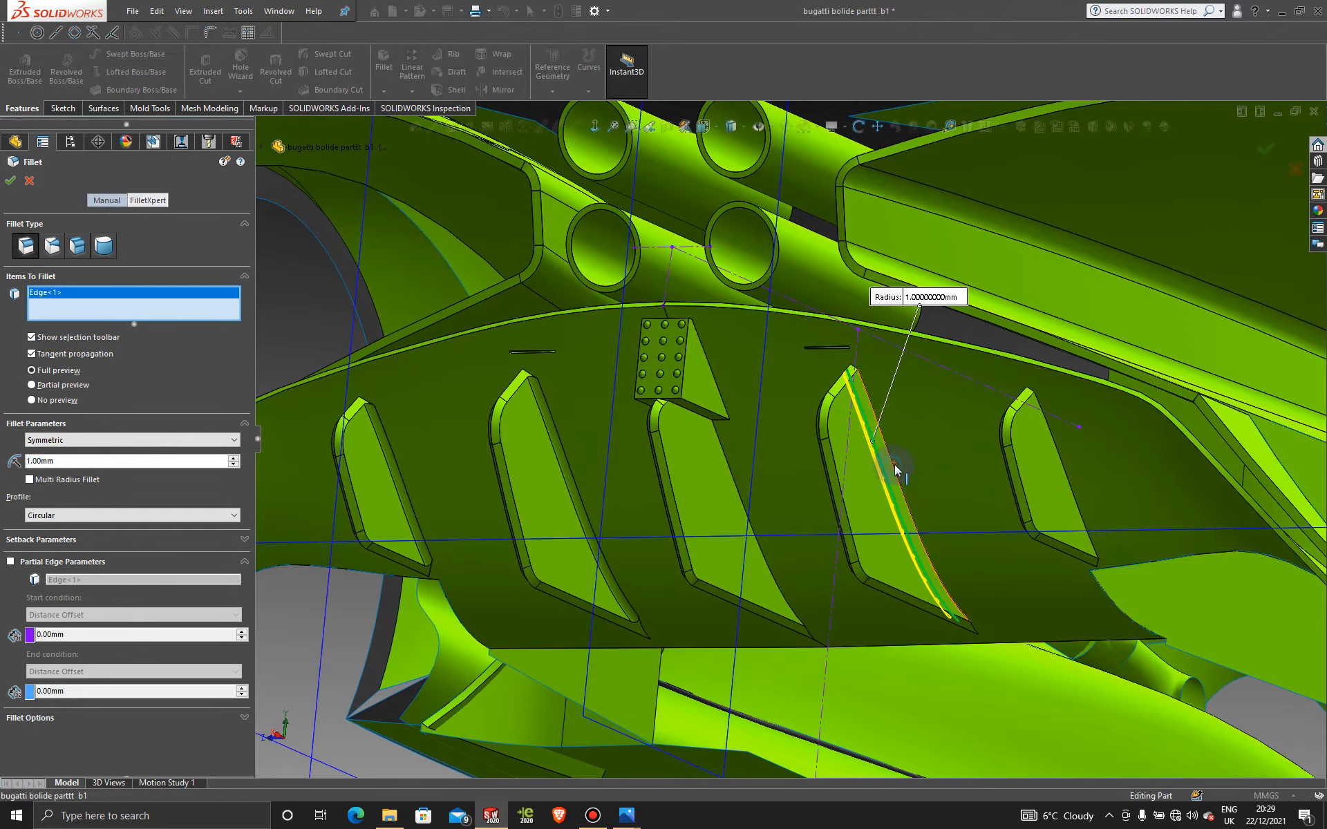
{"action": "left_click", "coordinate": [894, 464]}
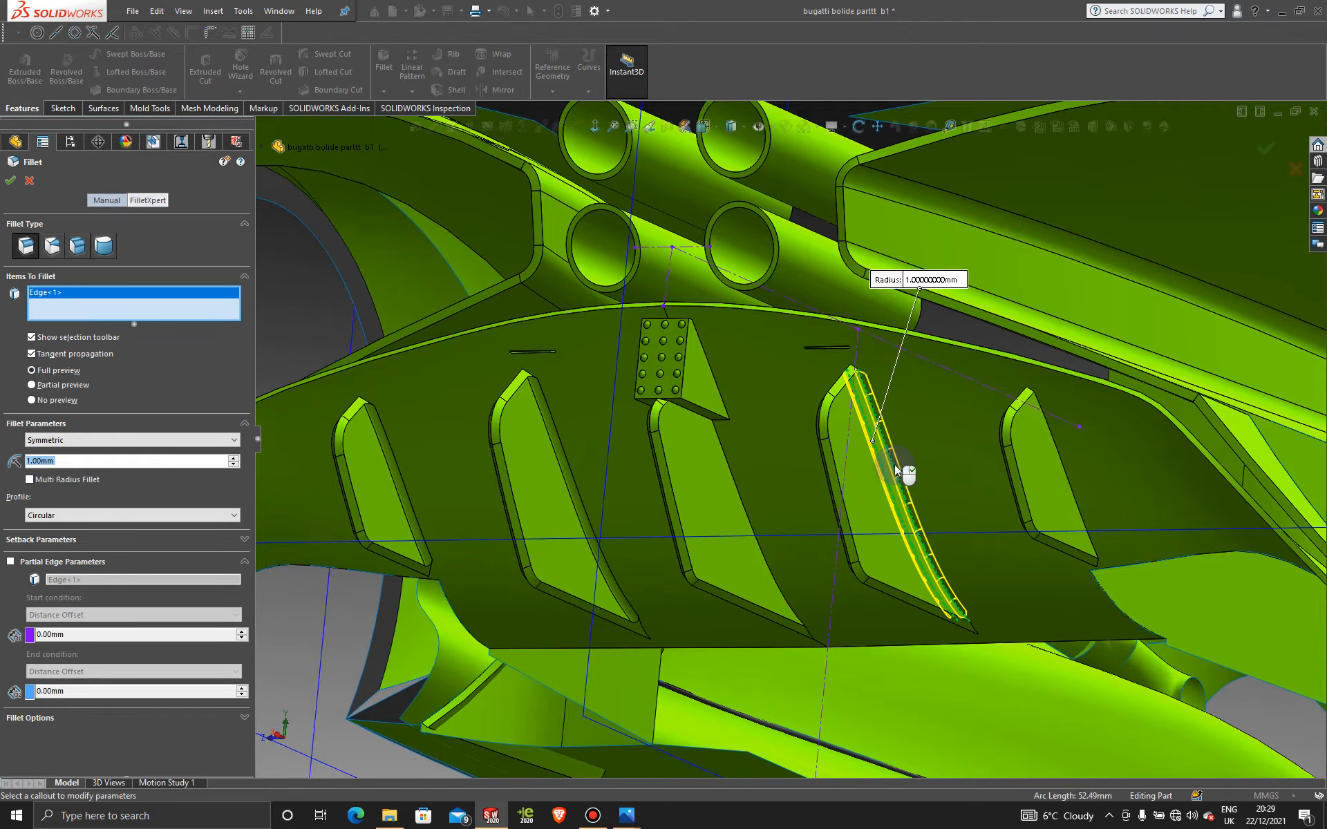
{"action": "left_click", "coordinate": [1067, 476]}
{"action": "middle_click_drag", "start_coordinate": [1066, 466], "coordinate": [1022, 453]}
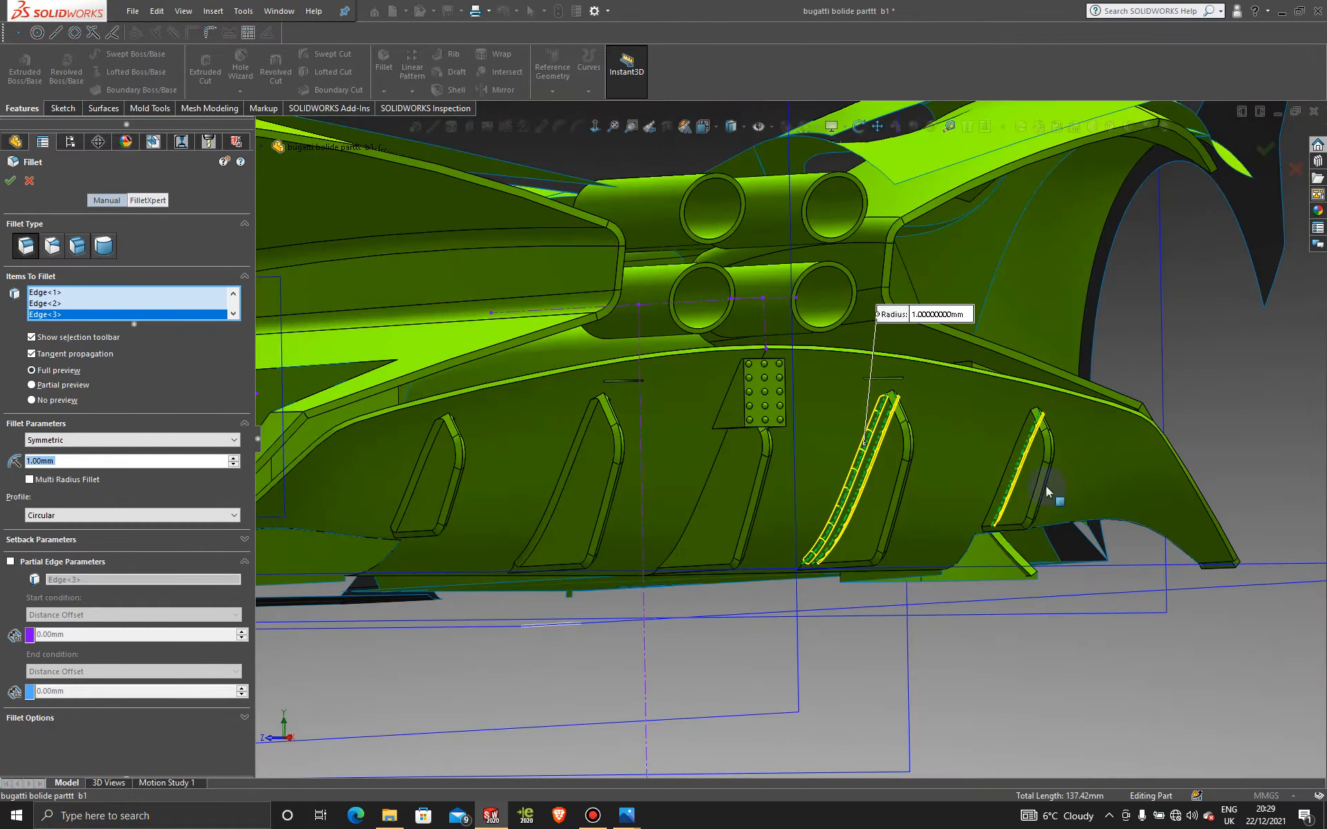
{"action": "left_click", "coordinate": [1017, 448]}
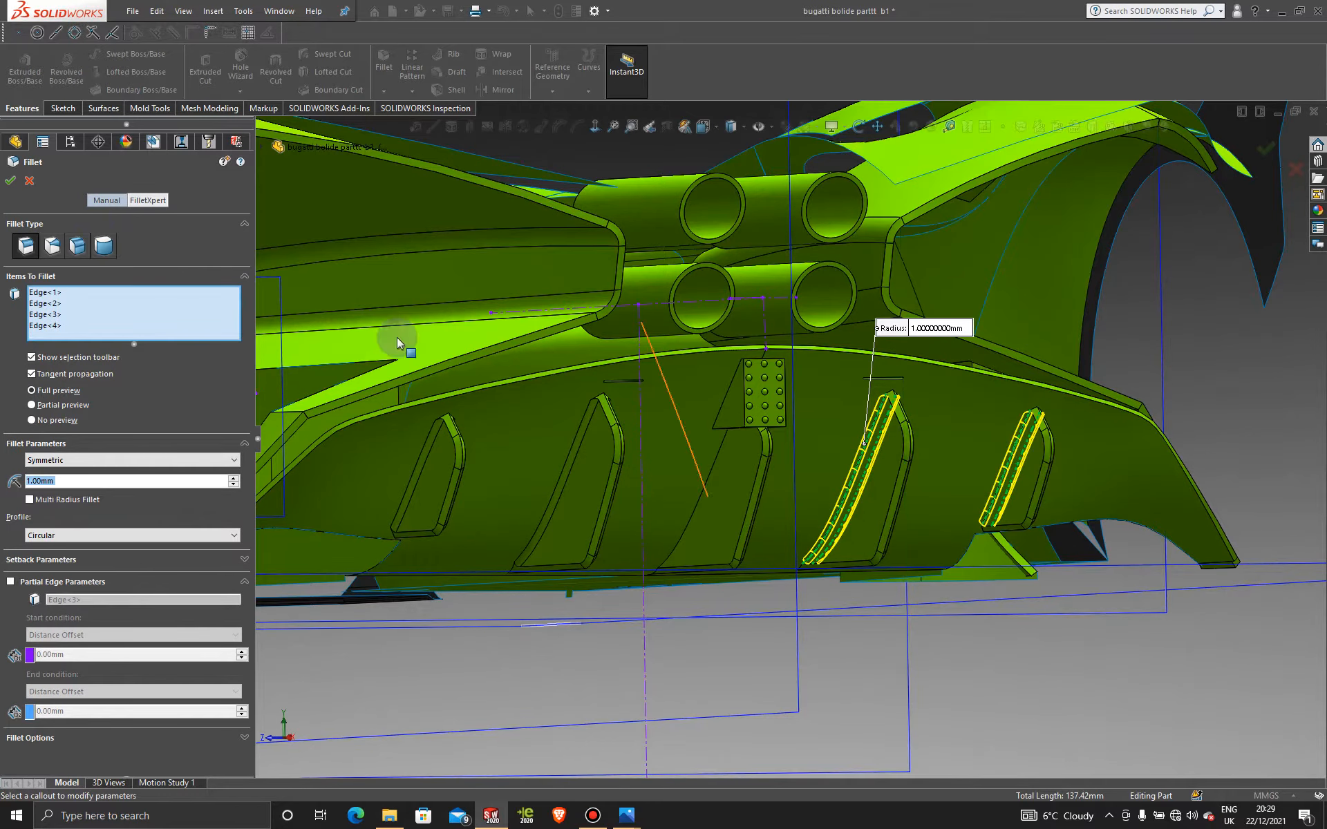
{"action": "left_click", "coordinate": [12, 181]}
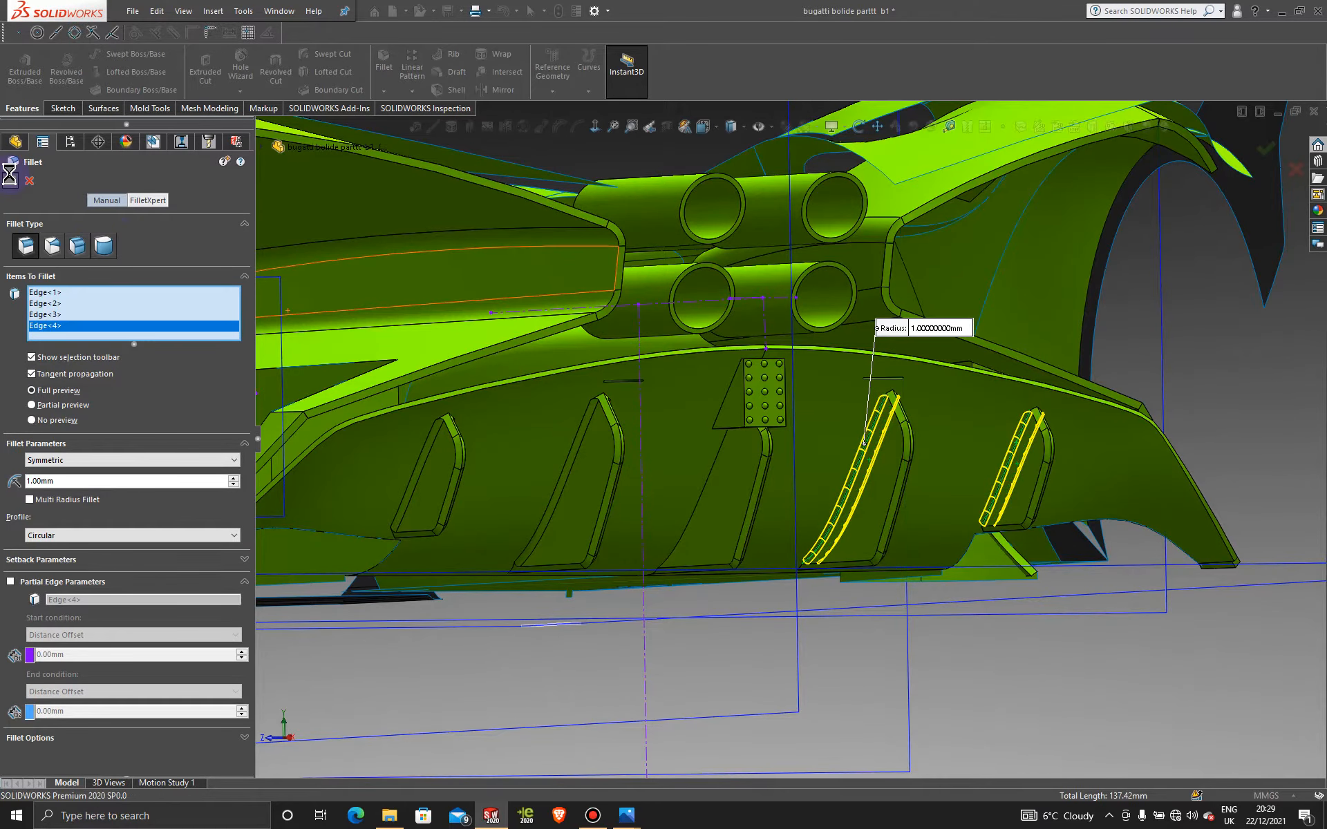
{"action": "scroll", "coordinate": [1032, 624], "scroll_direction": "up", "scroll_amount": 3}
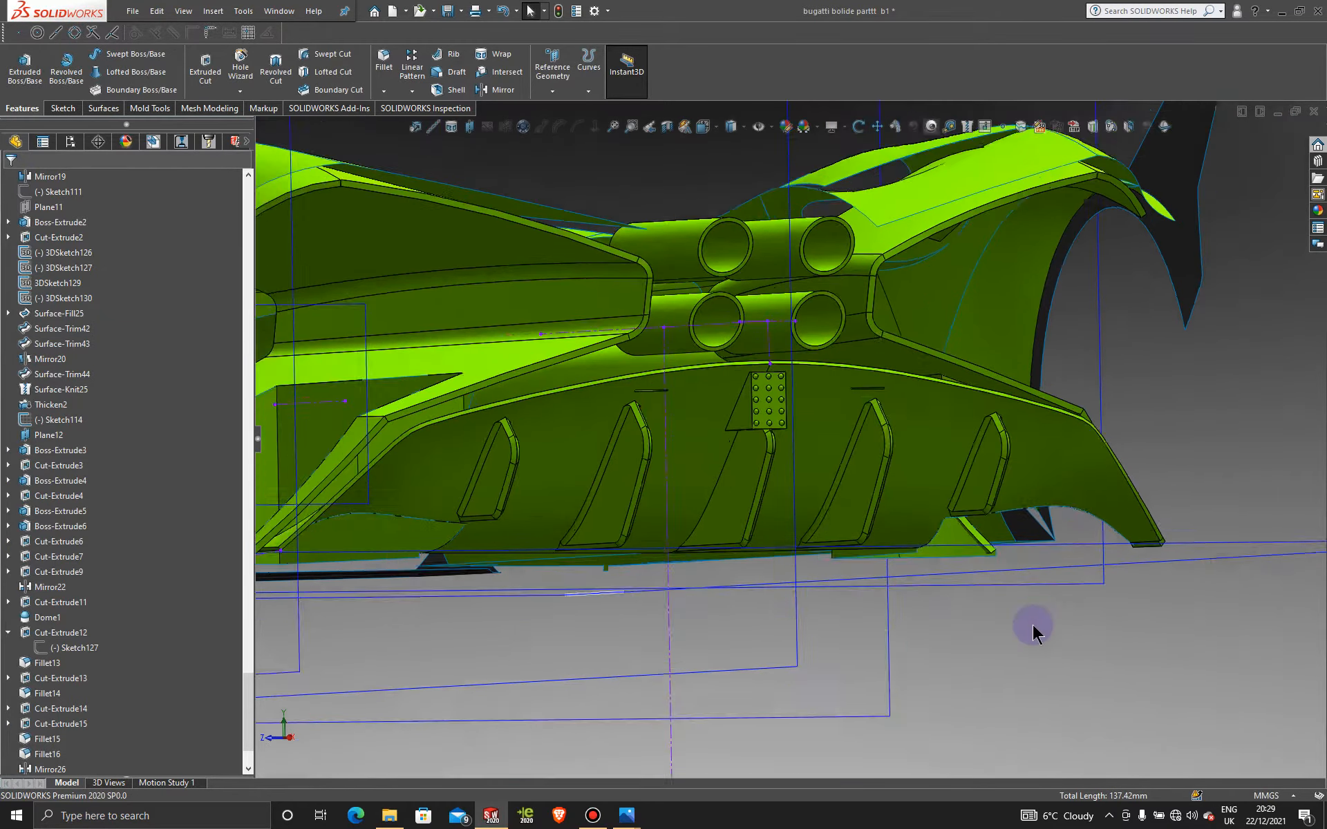
{"action": "middle_click_drag", "start_coordinate": [597, 441], "coordinate": [626, 479]}
{"action": "scroll", "coordinate": [839, 518], "scroll_direction": "down", "scroll_amount": 5}
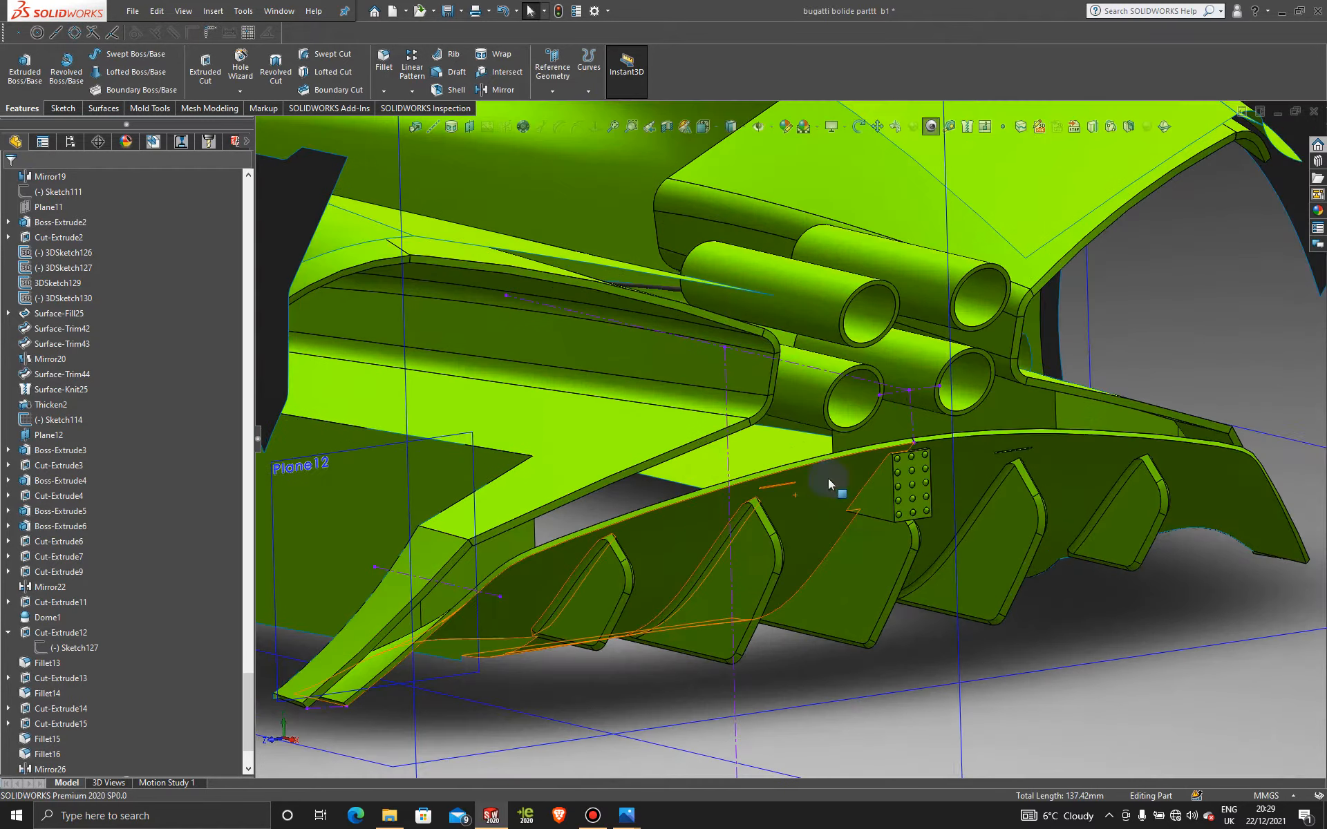
{"action": "left_click", "coordinate": [746, 130]}
{"action": "left_click", "coordinate": [734, 159]}
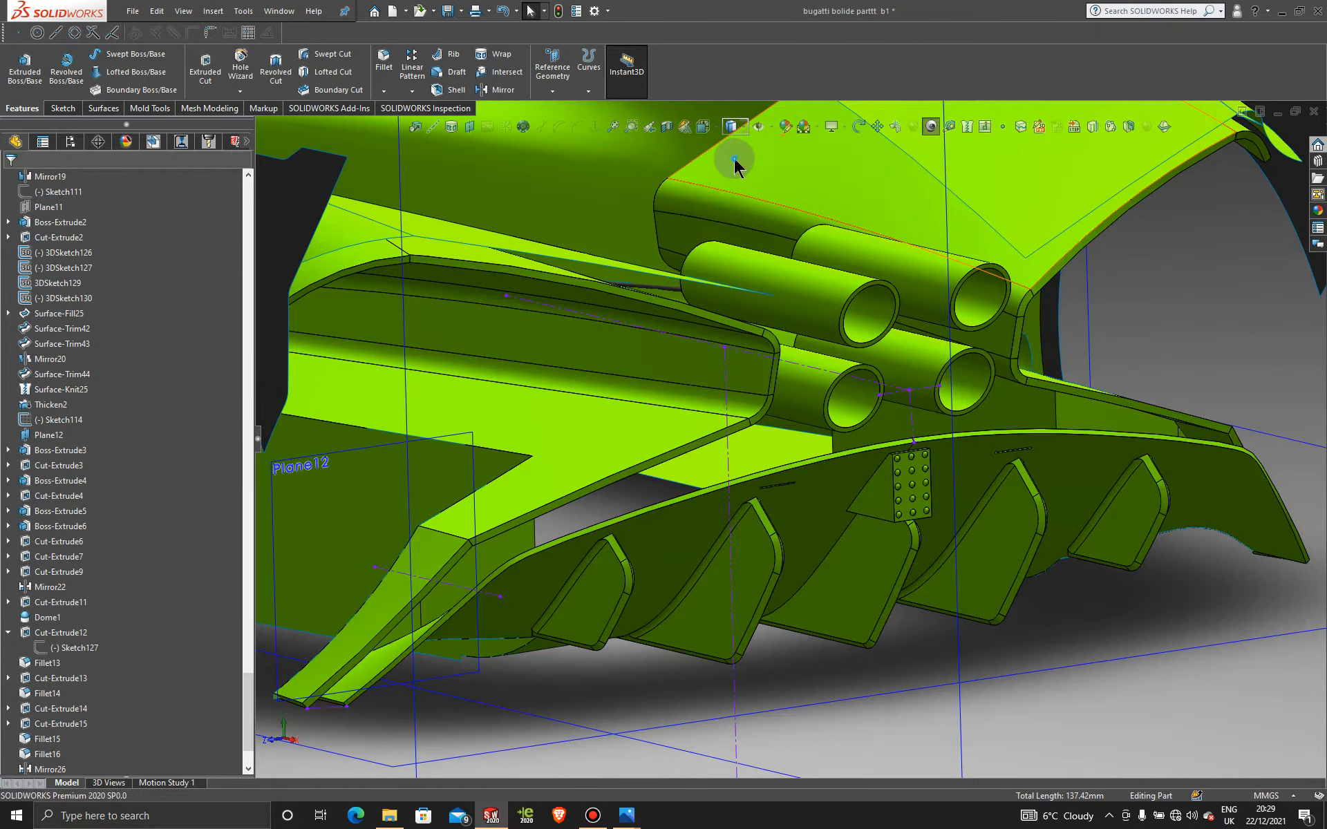
{"action": "middle_click_drag", "start_coordinate": [838, 571], "coordinate": [1099, 516]}
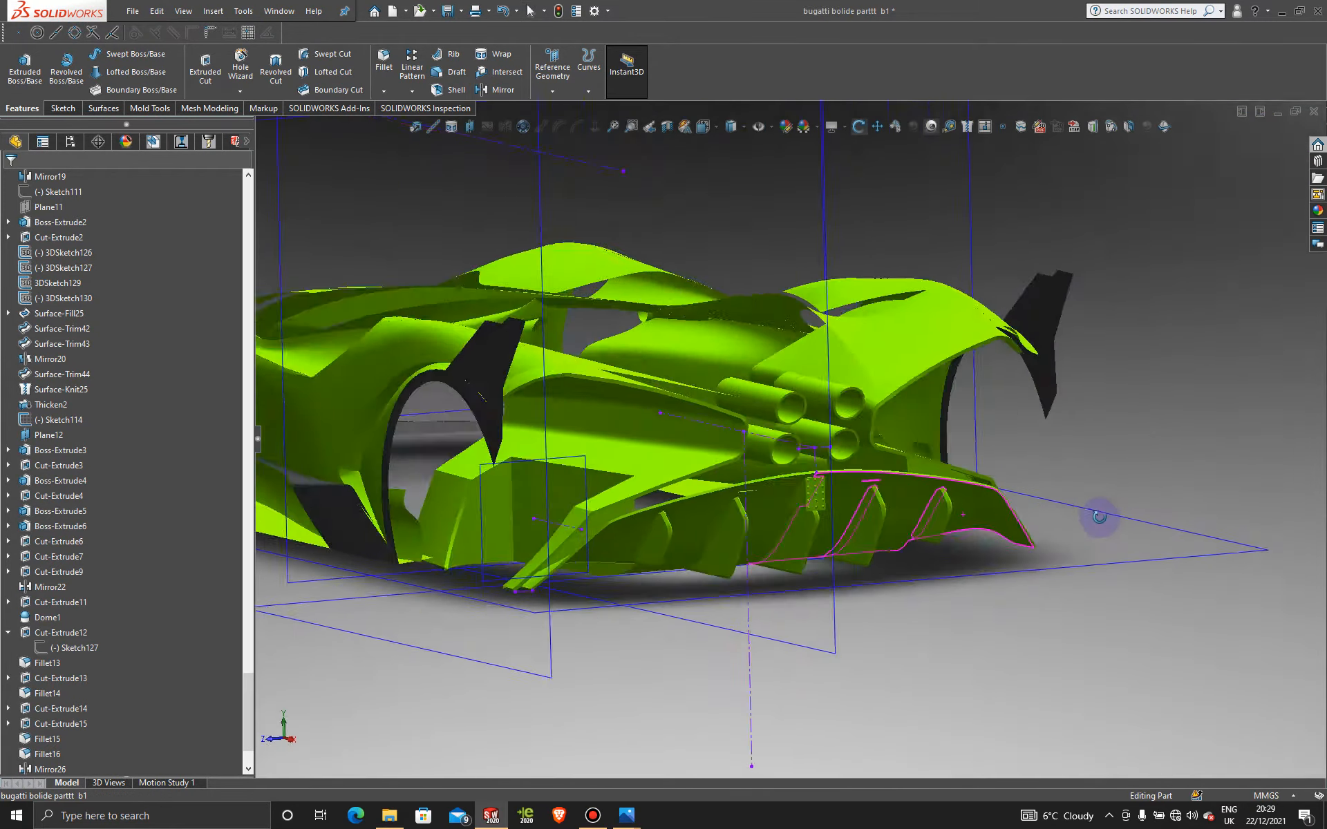
{"action": "scroll", "coordinate": [1098, 517], "scroll_direction": "up", "scroll_amount": 1}
{"action": "scroll", "coordinate": [891, 520], "scroll_direction": "down", "scroll_amount": 4}
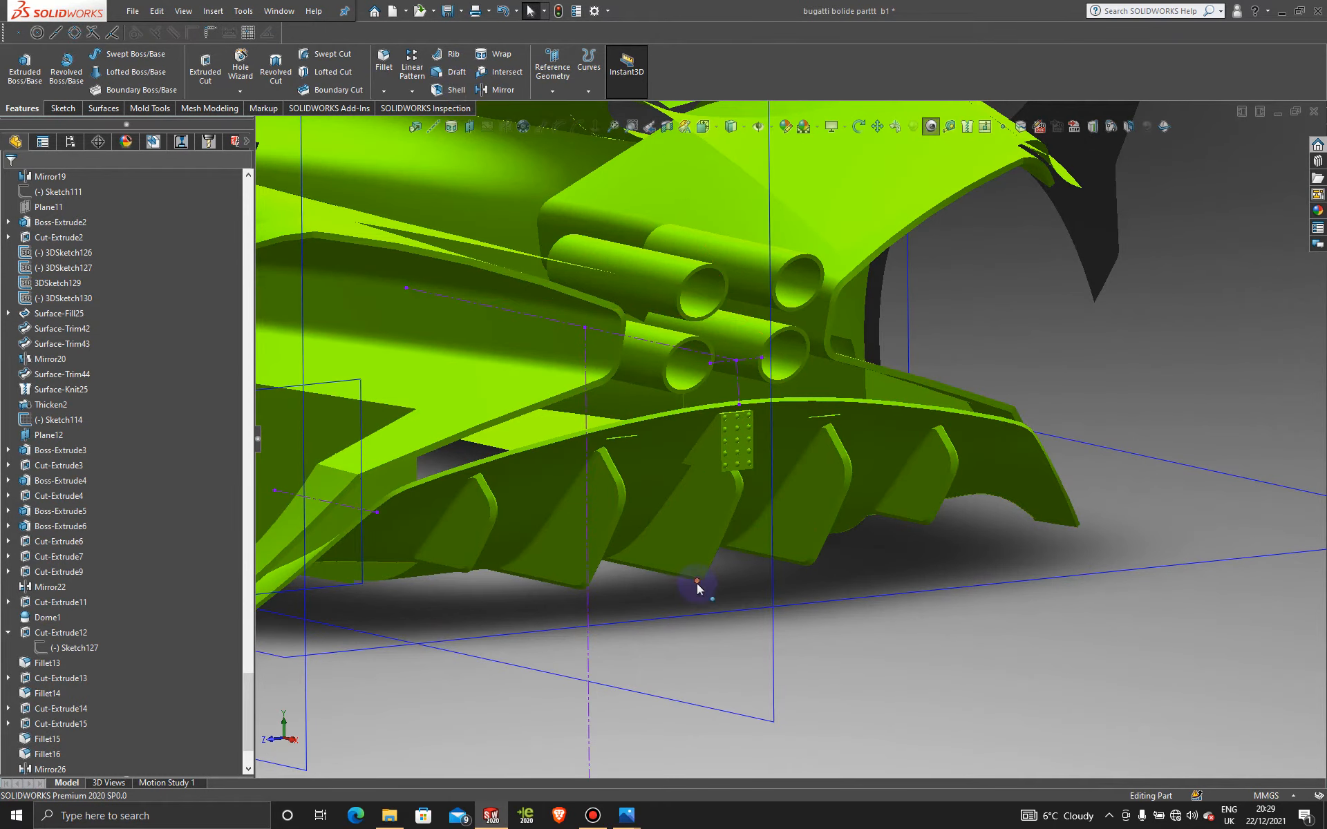
{"action": "scroll", "coordinate": [696, 583], "scroll_direction": "up", "scroll_amount": 3}
{"action": "middle_click_drag", "start_coordinate": [665, 512], "coordinate": [706, 505]}
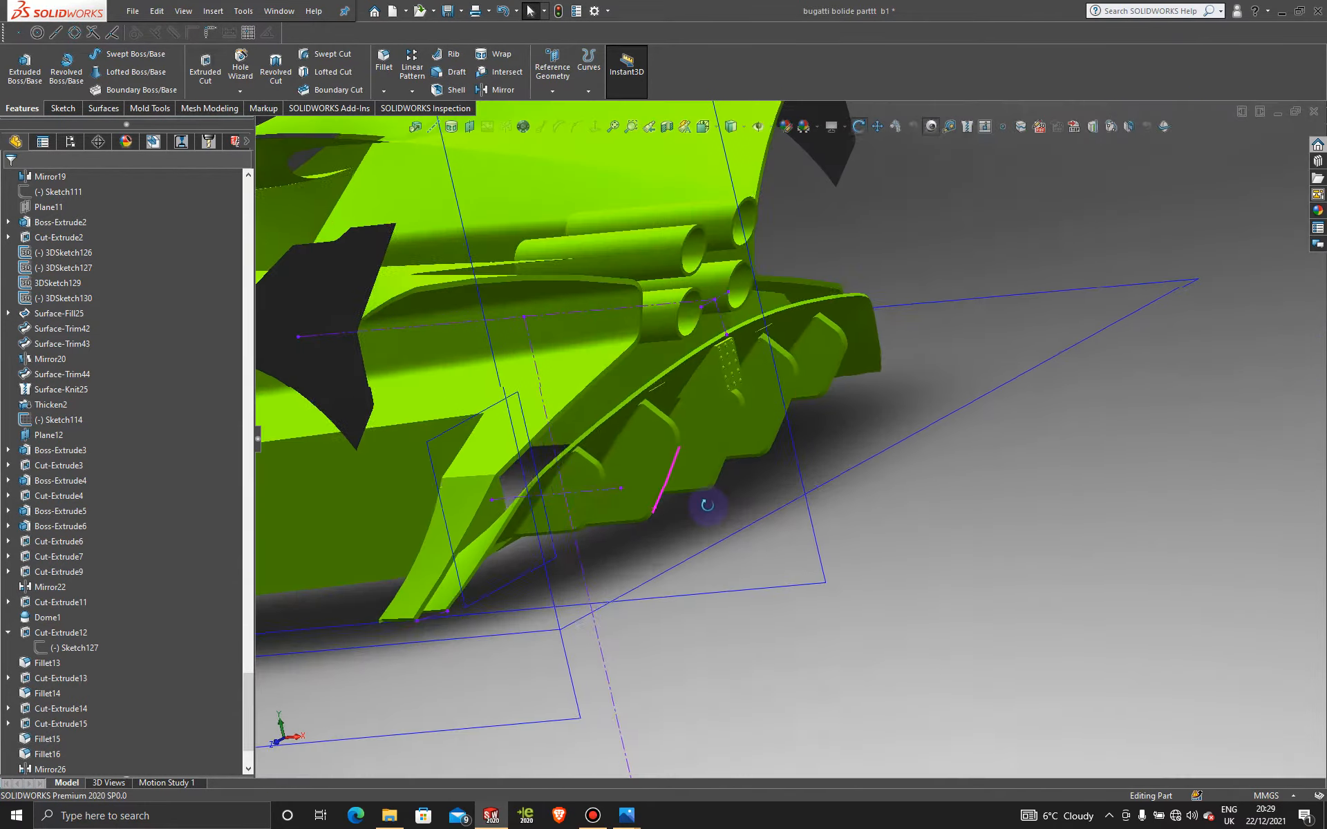
{"action": "scroll", "coordinate": [746, 449], "scroll_direction": "down", "scroll_amount": 3}
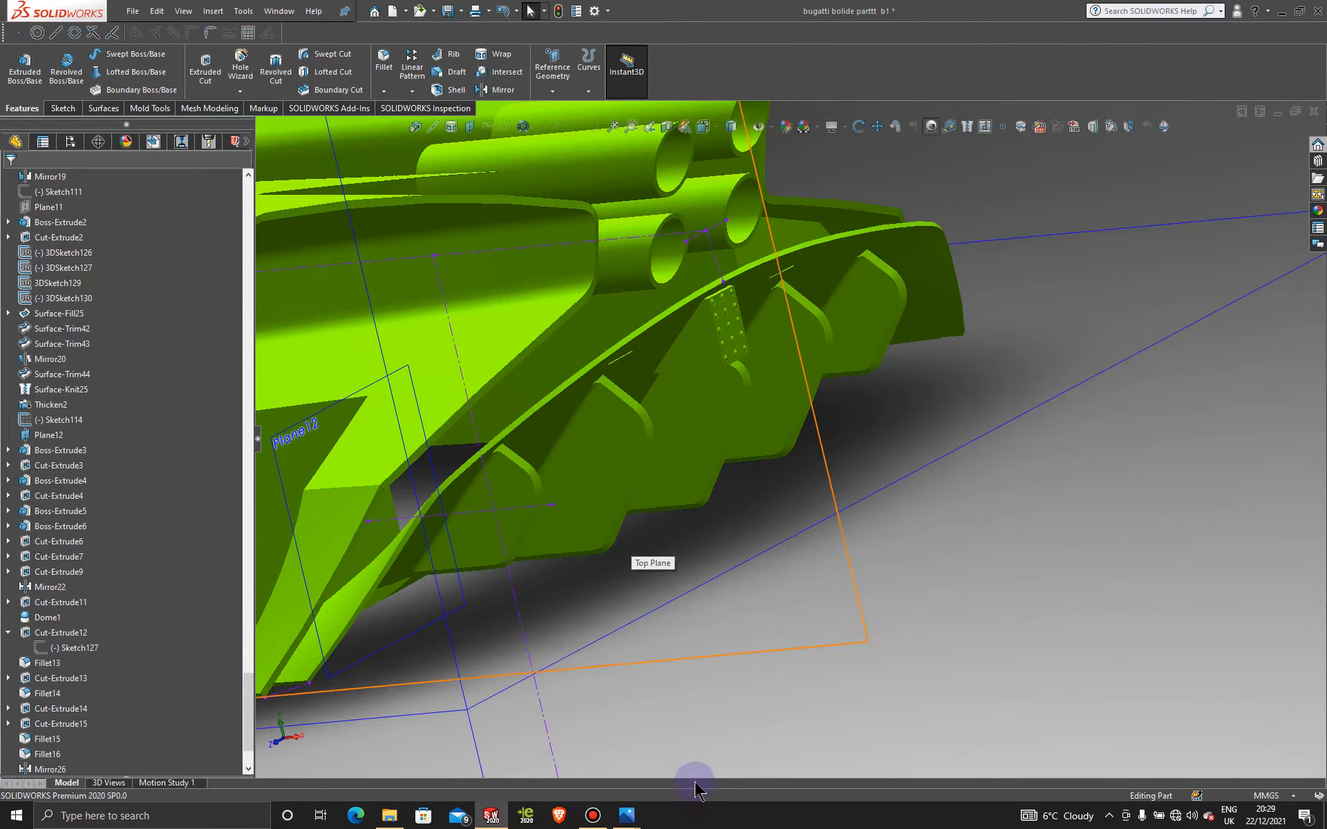
{"action": "mouse_move", "coordinate": [626, 815]}
{"action": "mouse_move", "coordinate": [442, 729]}
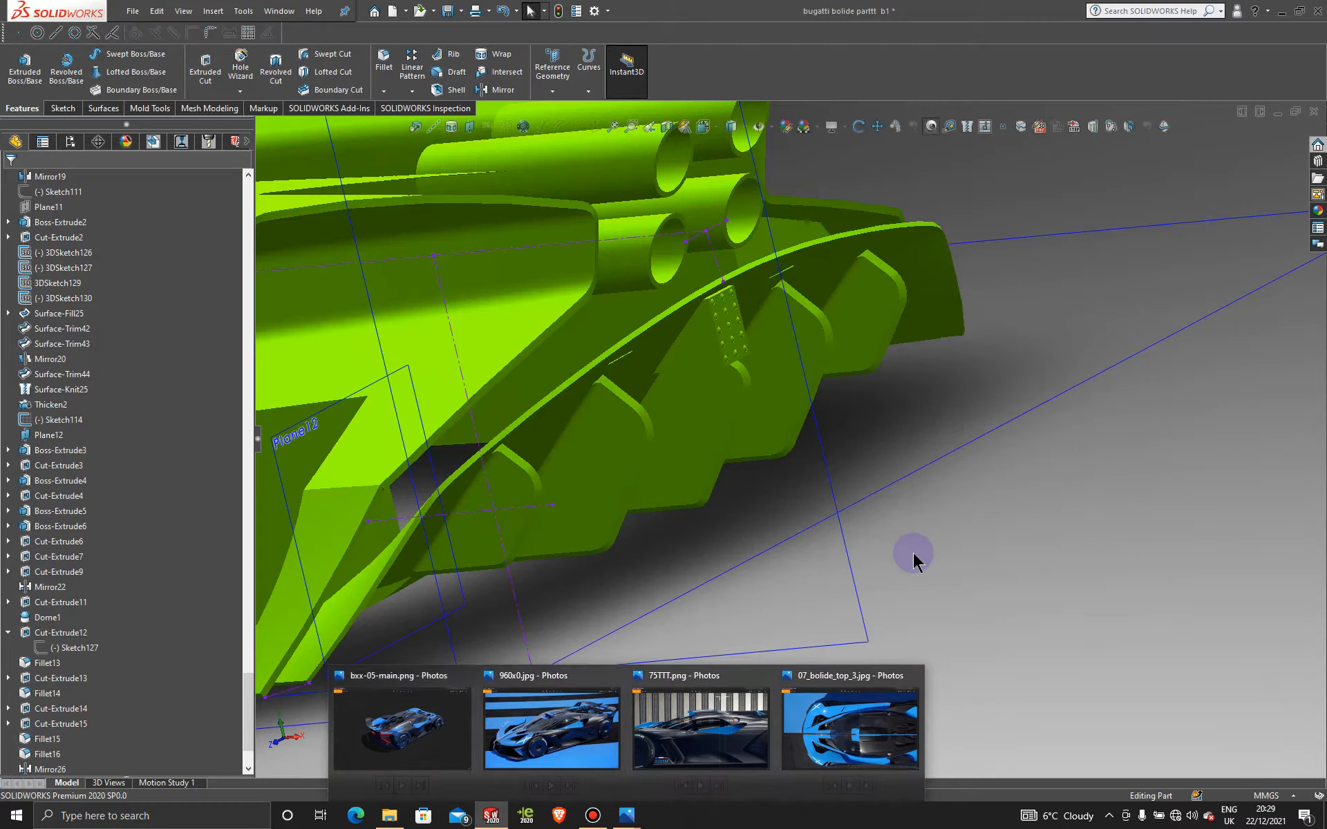
{"action": "scroll", "coordinate": [909, 548], "scroll_direction": "up", "scroll_amount": 3}
{"action": "mouse_move", "coordinate": [726, 415]}
{"action": "middle_mouse_down"}
{"action": "mouse_move", "coordinate": [787, 325]}
{"action": "mouse_move", "coordinate": [702, 385]}
{"action": "mouse_move", "coordinate": [715, 362]}
{"action": "middle_mouse_up"}
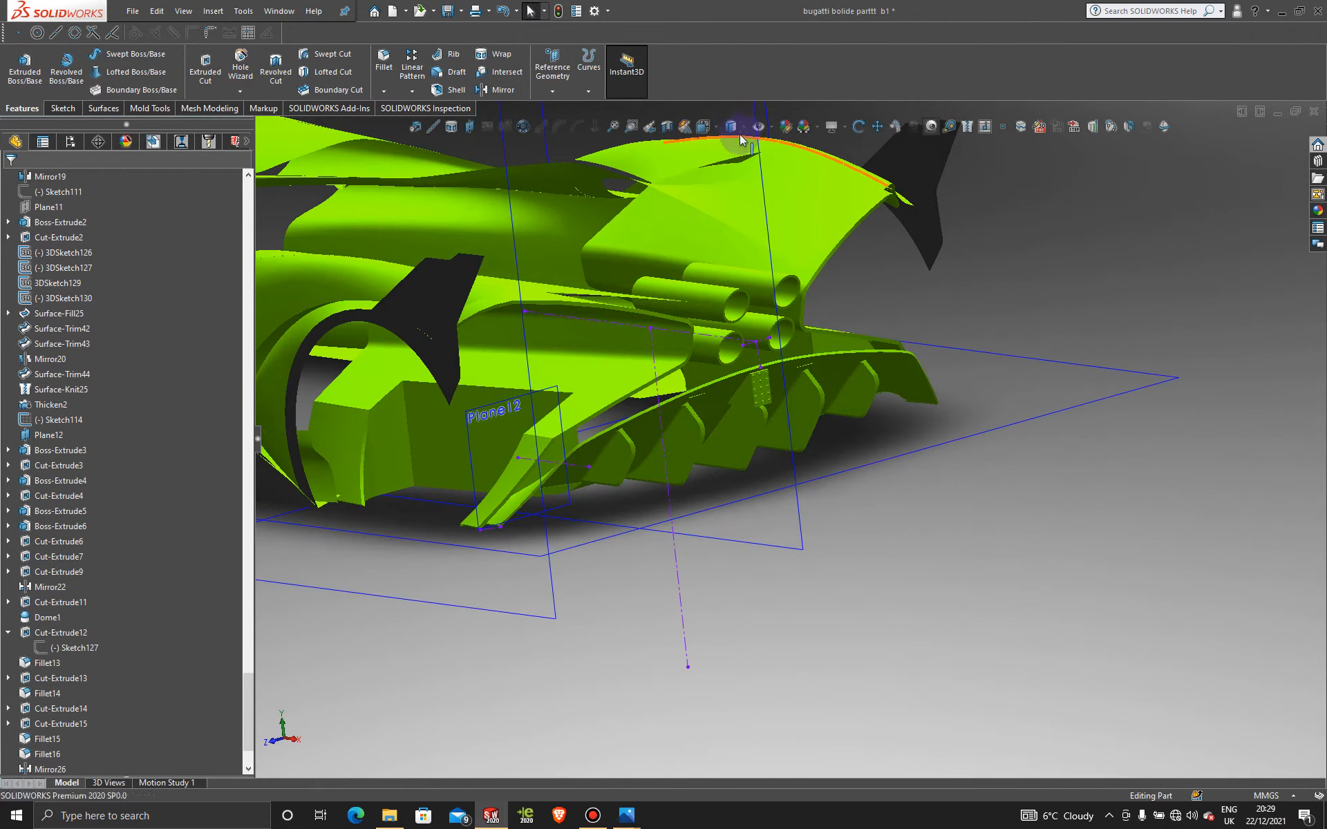
{"action": "left_click", "coordinate": [741, 130]}
{"action": "left_click", "coordinate": [734, 142]}
{"action": "scroll", "coordinate": [779, 436], "scroll_direction": "up", "scroll_amount": 4}
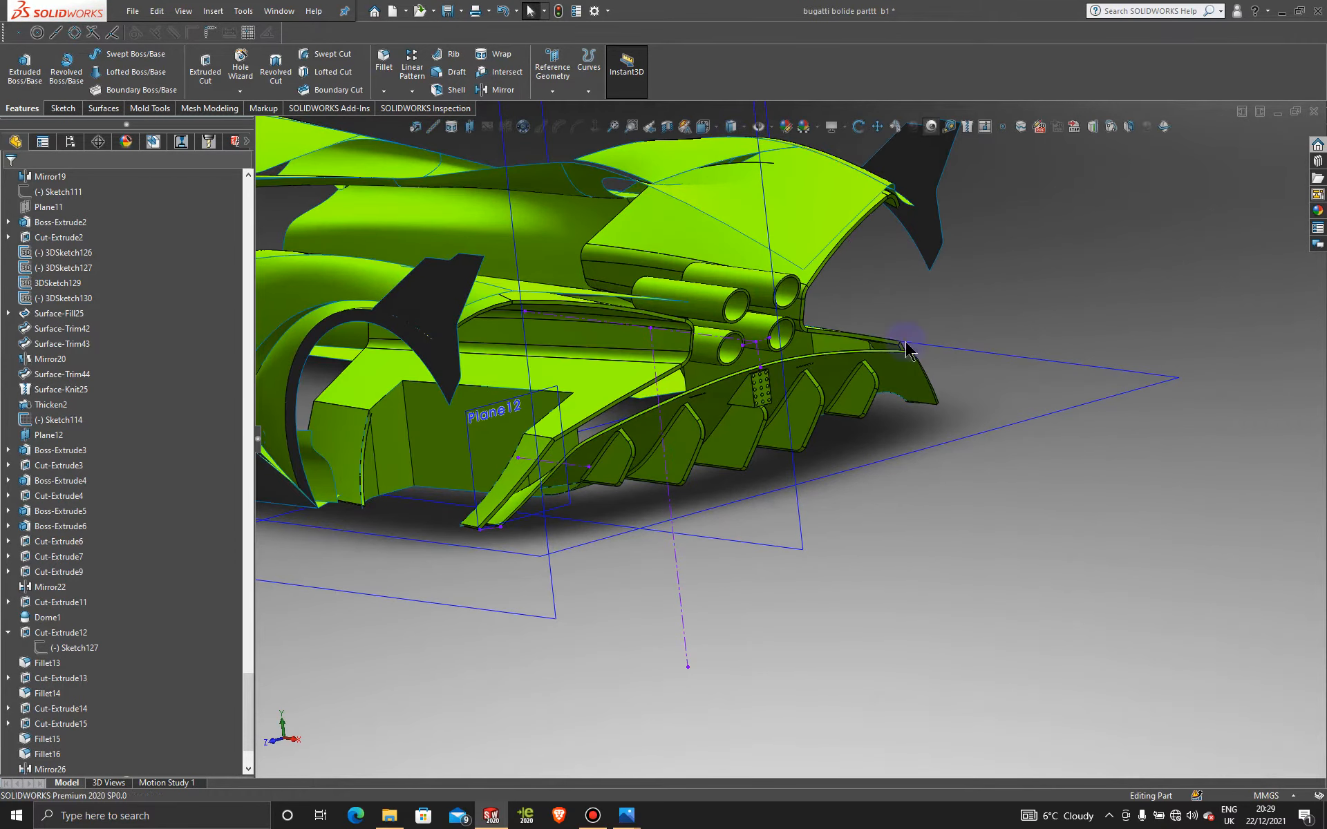
{"action": "left_click", "coordinate": [603, 820]}
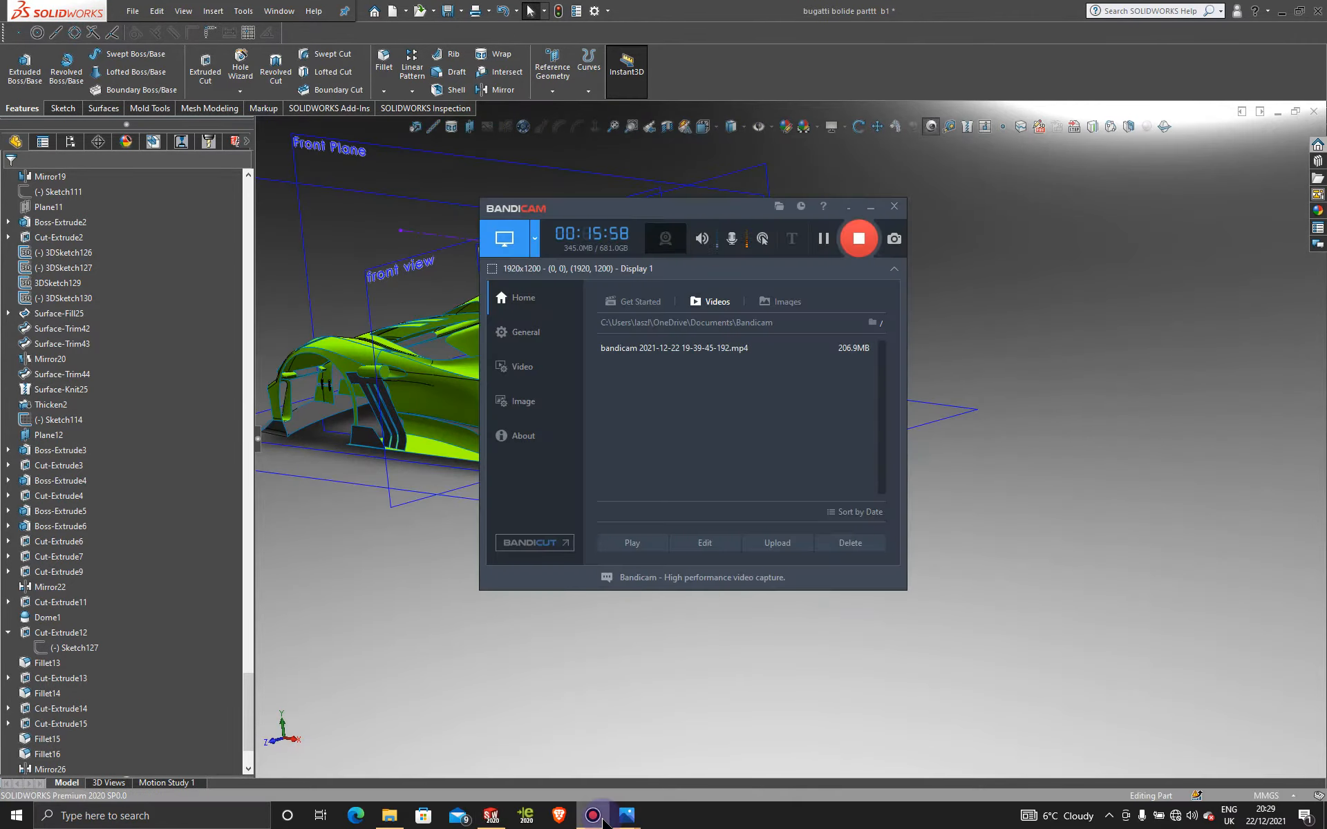
{"action": "left_click", "coordinate": [603, 819]}
{"action": "scroll", "coordinate": [616, 540], "scroll_direction": "up", "scroll_amount": 2}
{"action": "scroll", "coordinate": [651, 422], "scroll_direction": "down", "scroll_amount": 4}
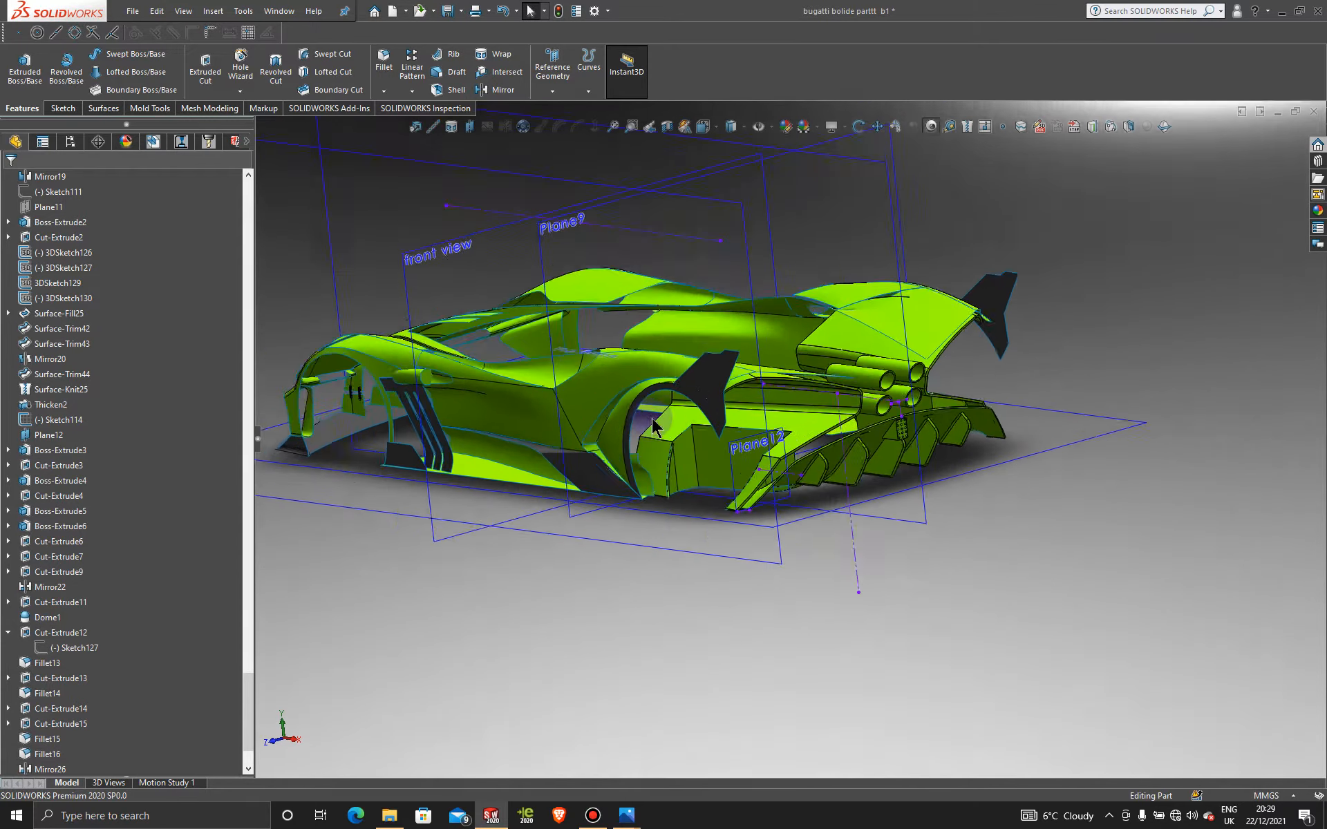
{"action": "middle_click_drag", "start_coordinate": [674, 431], "coordinate": [639, 429]}
{"action": "scroll", "coordinate": [691, 431], "scroll_direction": "up", "scroll_amount": 4}
{"action": "scroll", "coordinate": [643, 388], "scroll_direction": "down", "scroll_amount": 6}
{"action": "scroll", "coordinate": [641, 429], "scroll_direction": "up", "scroll_amount": 5}
{"action": "scroll", "coordinate": [566, 429], "scroll_direction": "down", "scroll_amount": 5}
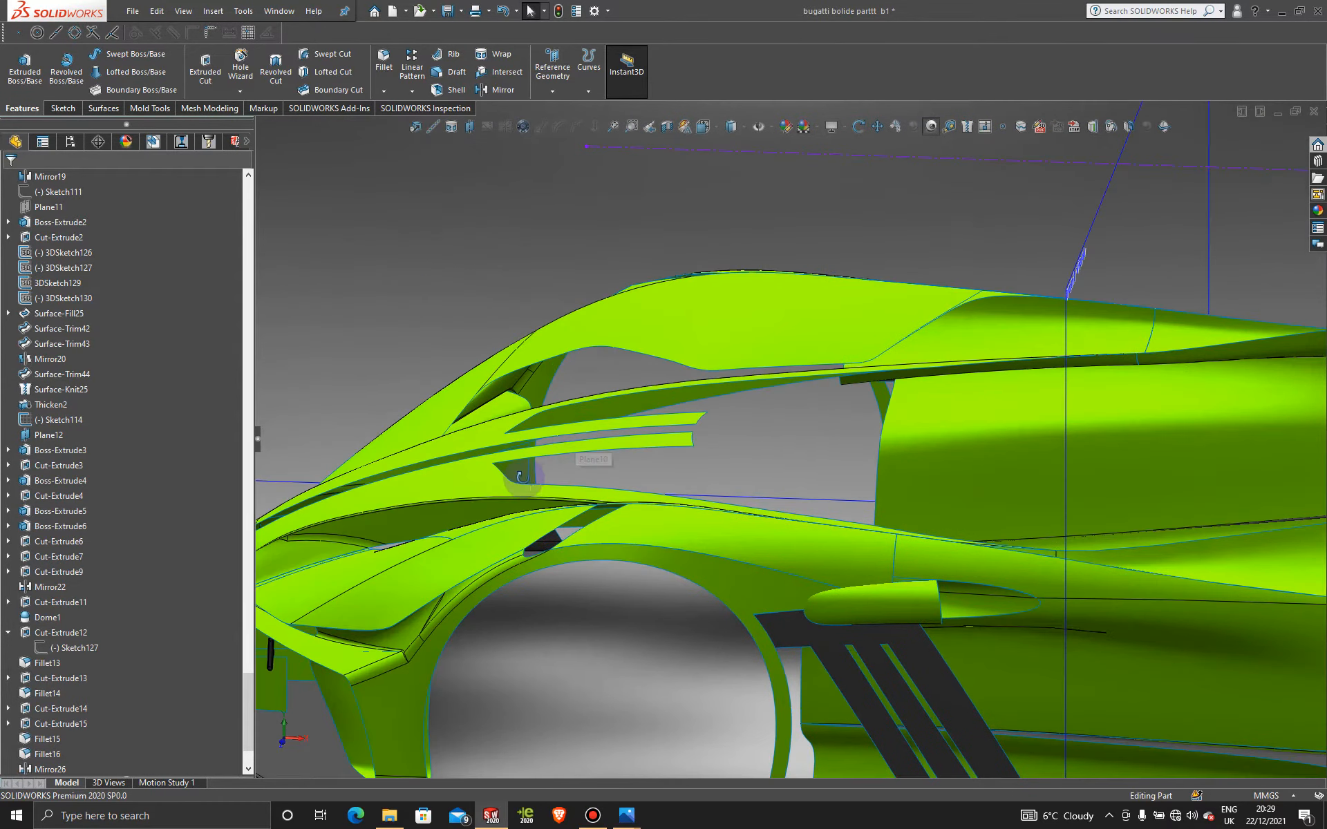
{"action": "middle_click_drag", "start_coordinate": [554, 488], "coordinate": [563, 499]}
{"action": "scroll", "coordinate": [600, 500], "scroll_direction": "down", "scroll_amount": 4}
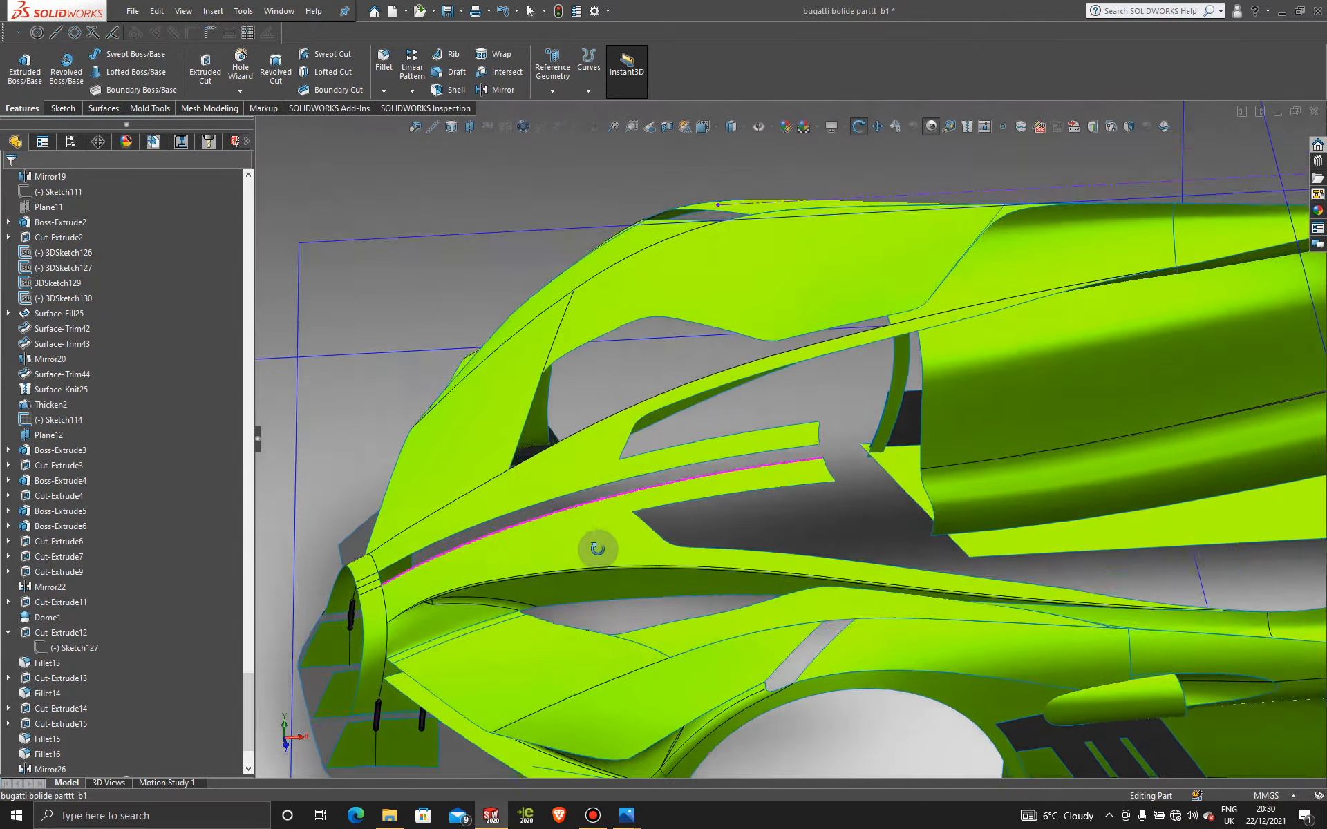
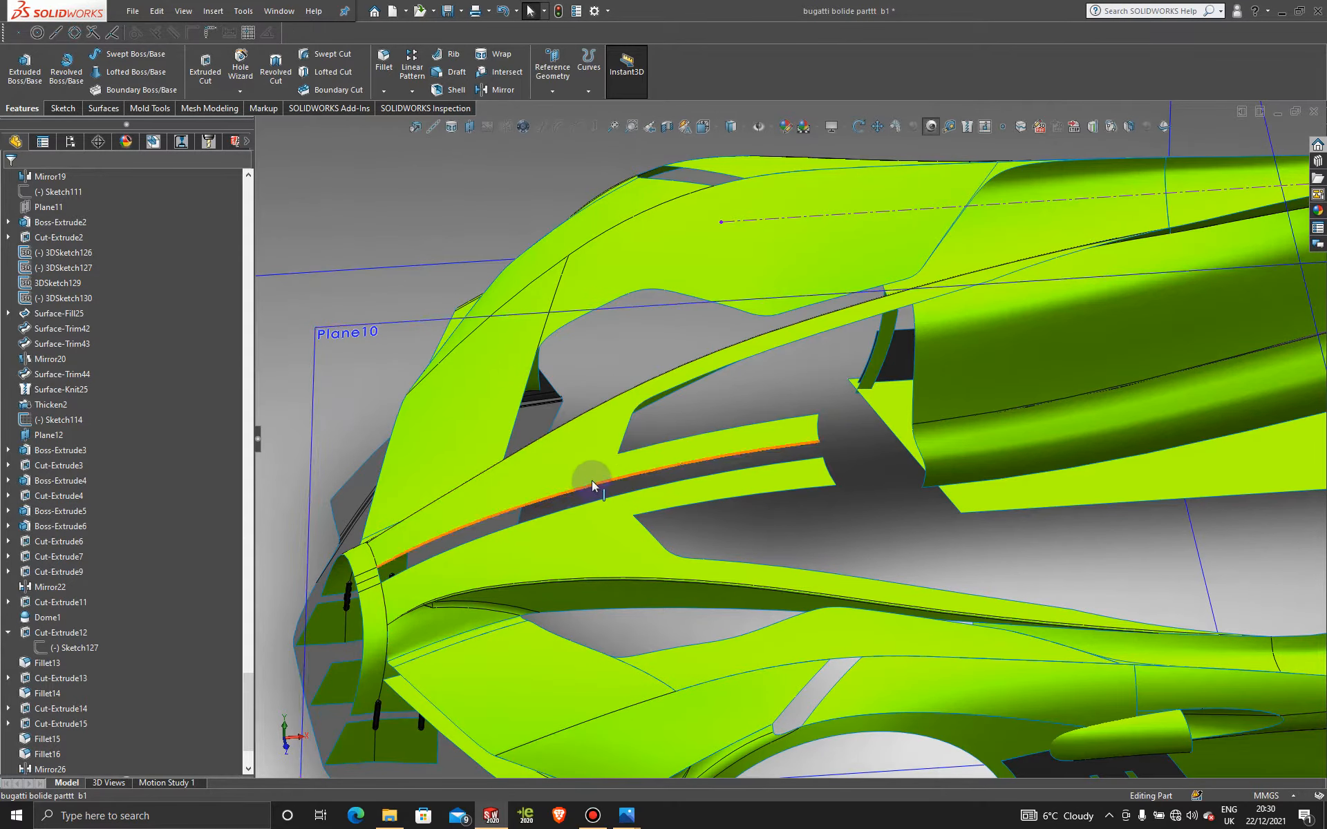
Step: Orbit to an angled view of the car and start a new sketch on the Front Plane
{"action": "middle_click_drag", "start_coordinate": [540, 532], "coordinate": [586, 504]}
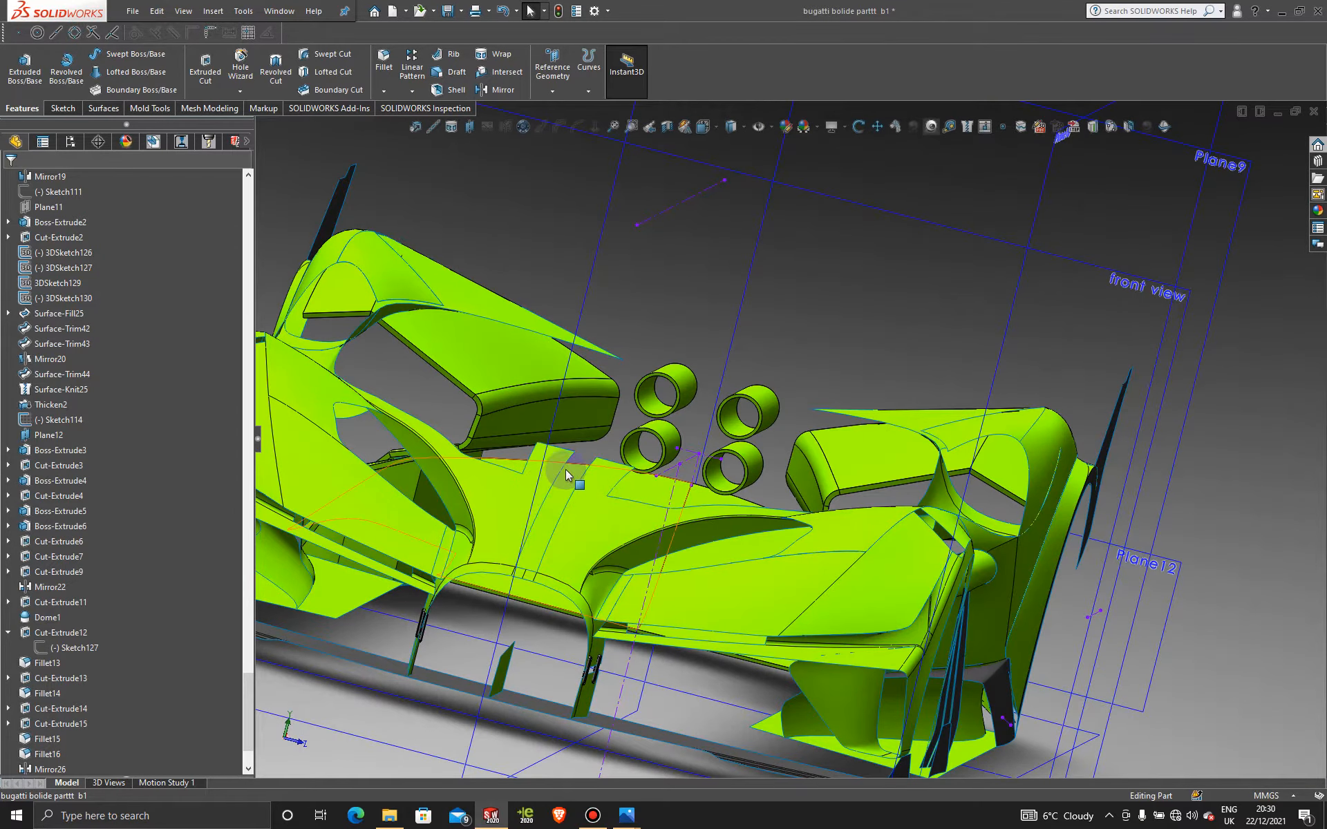
{"action": "middle_click_drag", "start_coordinate": [603, 479], "coordinate": [460, 507]}
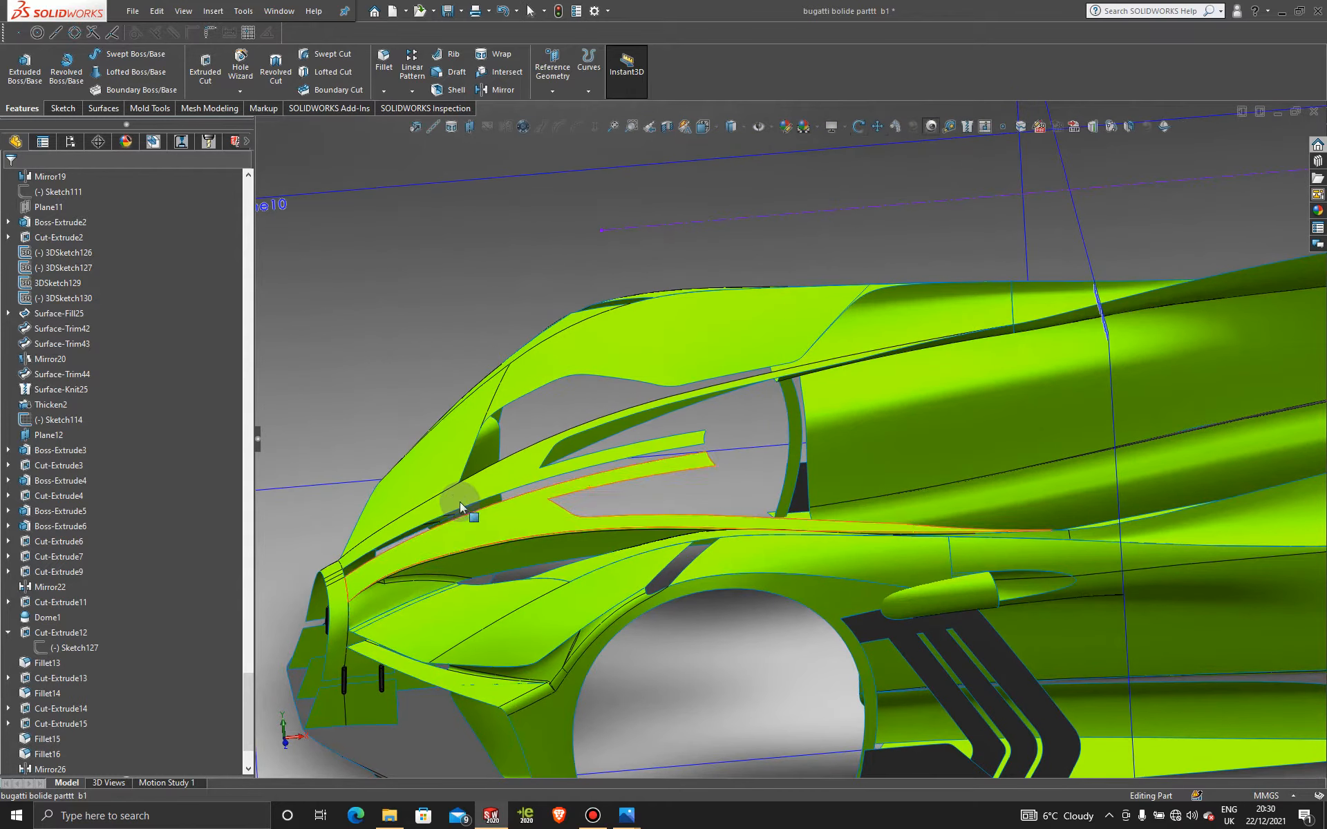
{"action": "scroll", "coordinate": [780, 436], "scroll_direction": "up", "scroll_amount": 2}
{"action": "scroll", "coordinate": [782, 451], "scroll_direction": "down", "scroll_amount": 2}
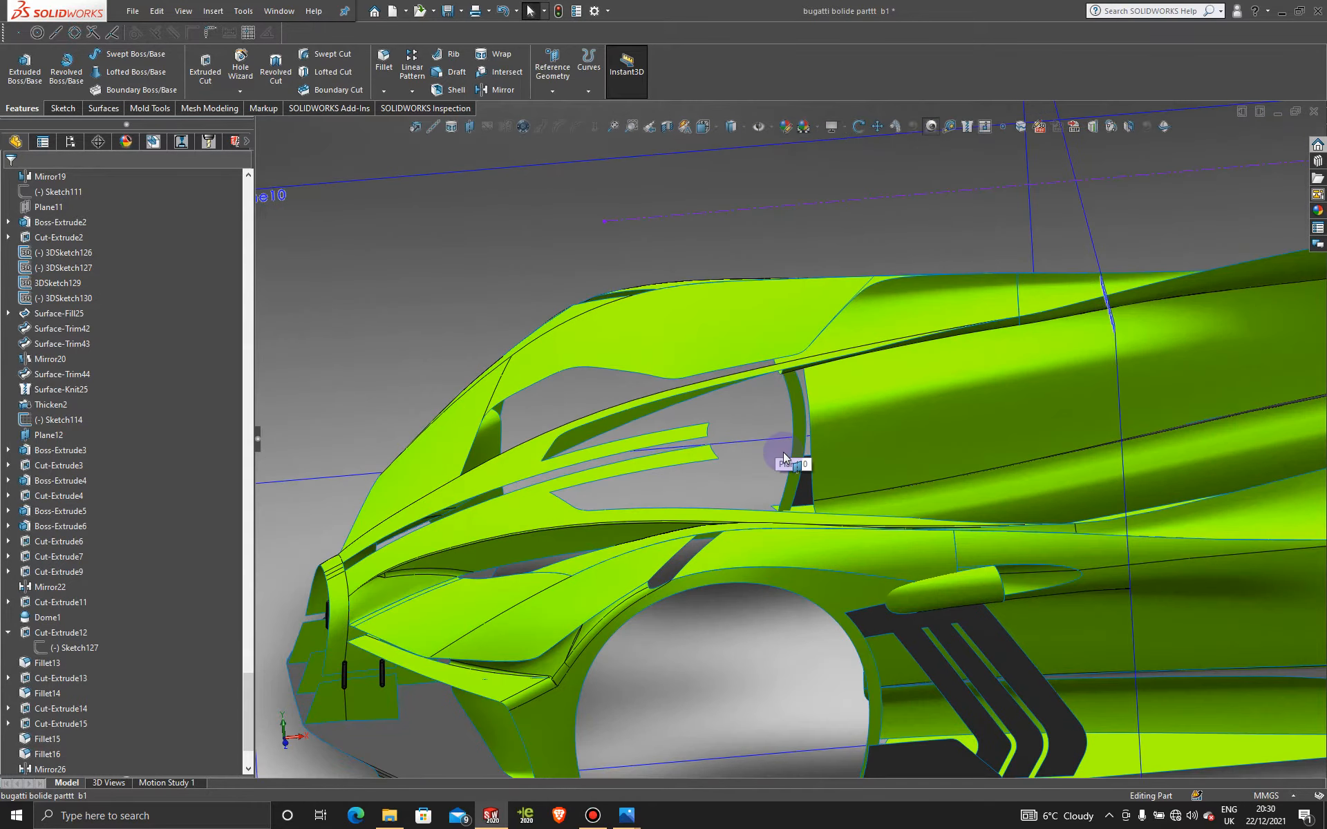
{"action": "scroll", "coordinate": [760, 449], "scroll_direction": "up", "scroll_amount": 5}
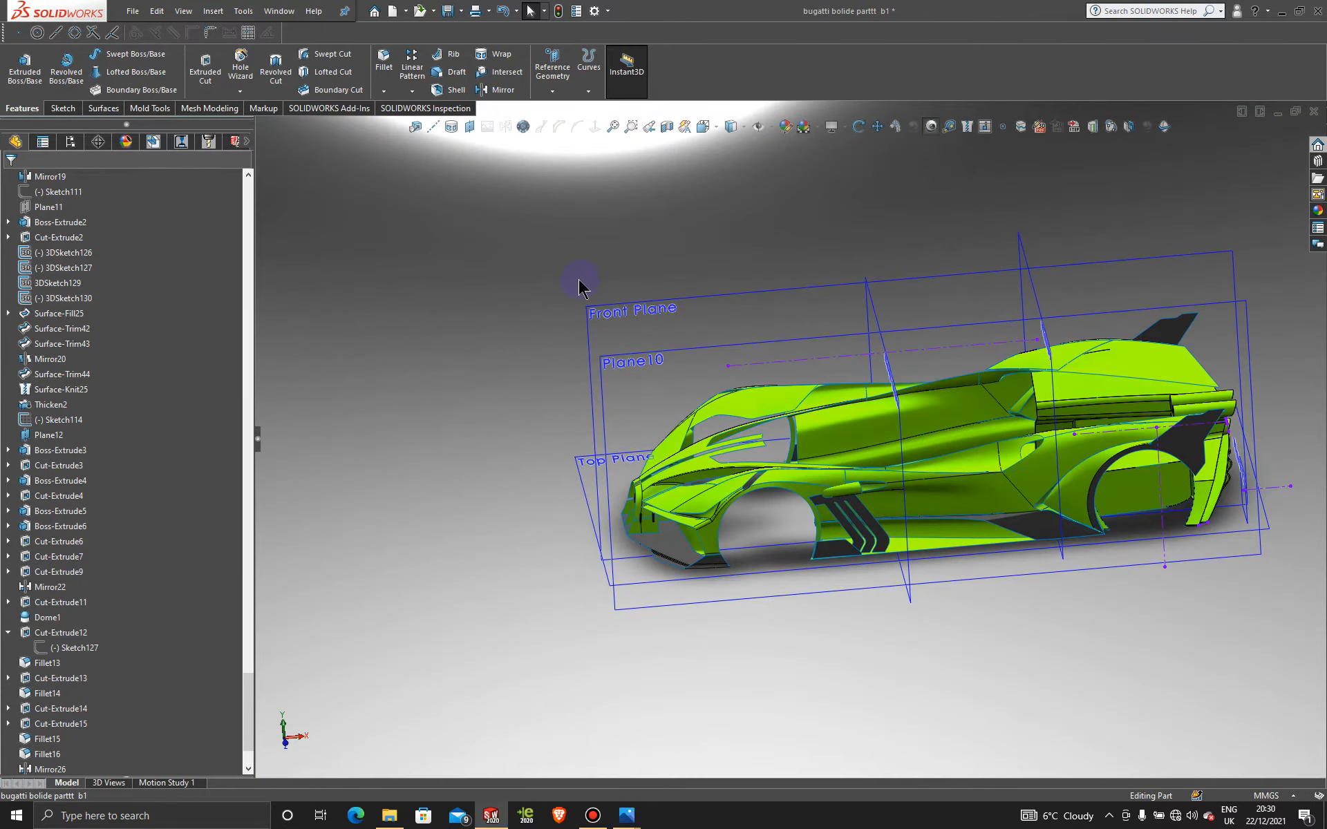
{"action": "middle_click_drag", "start_coordinate": [579, 283], "coordinate": [694, 333]}
{"action": "left_click", "coordinate": [713, 353]}
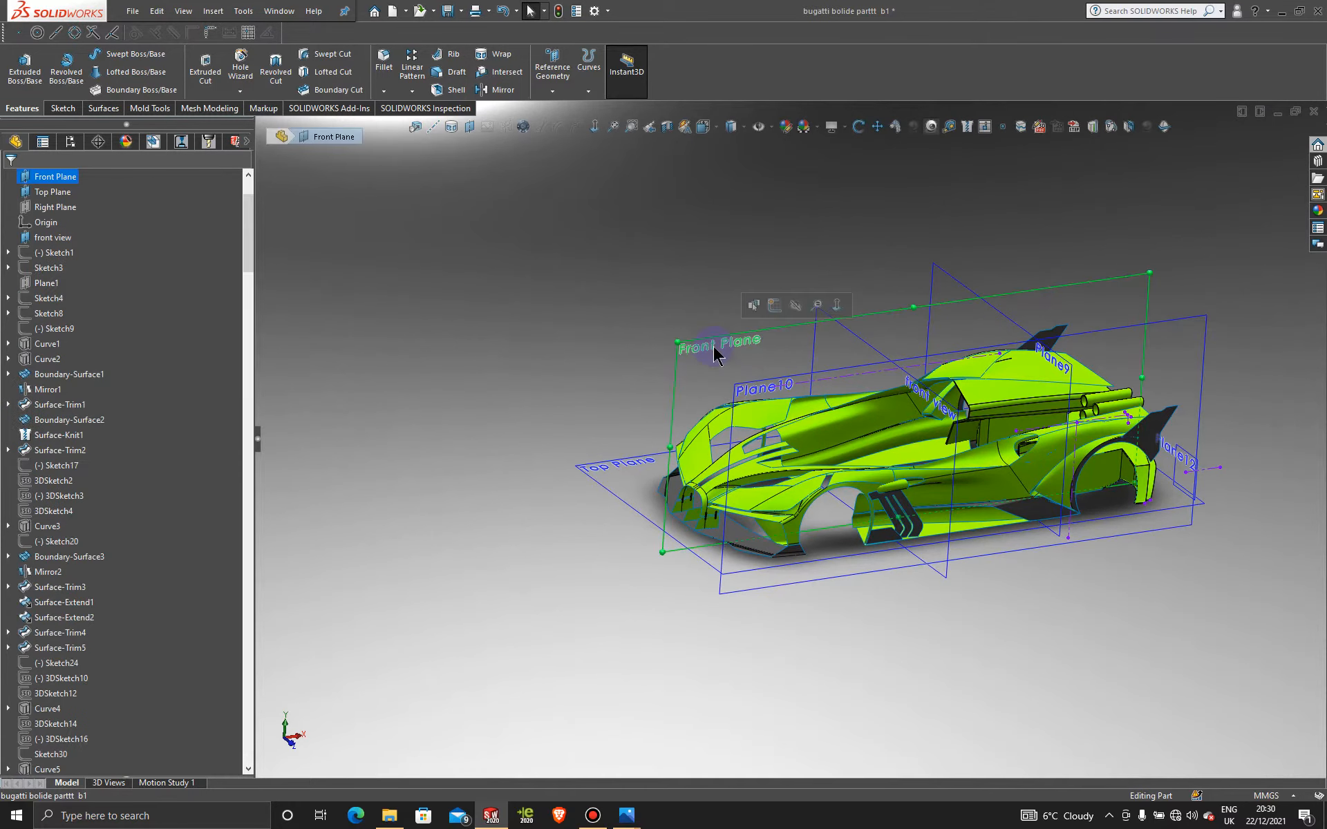
{"action": "left_click", "coordinate": [781, 308]}
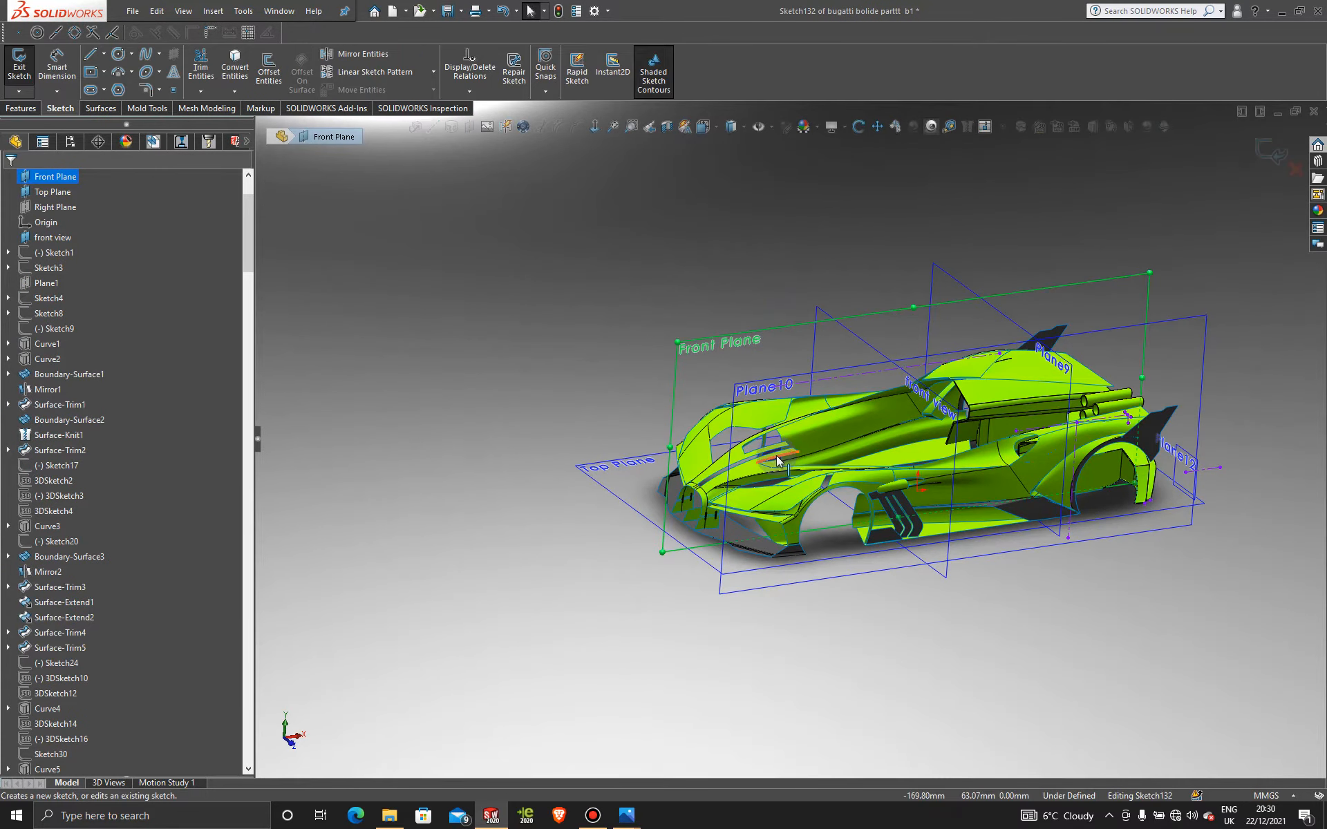
Step: Convert the side vent edge into Sketch132 with Convert Entities and exit the sketch
{"action": "scroll", "coordinate": [767, 456], "scroll_direction": "down", "scroll_amount": 5}
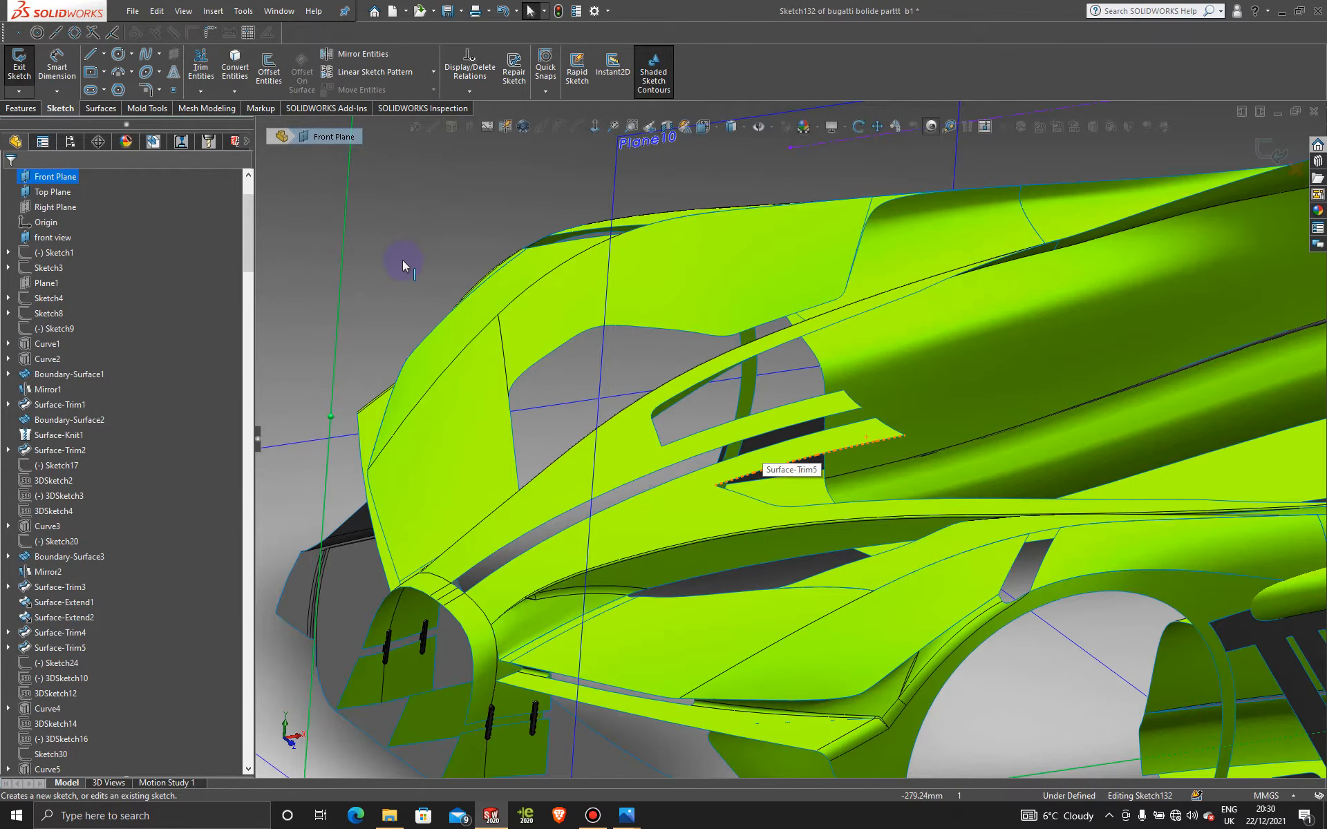
{"action": "left_click", "coordinate": [235, 67]}
{"action": "left_click", "coordinate": [677, 476]}
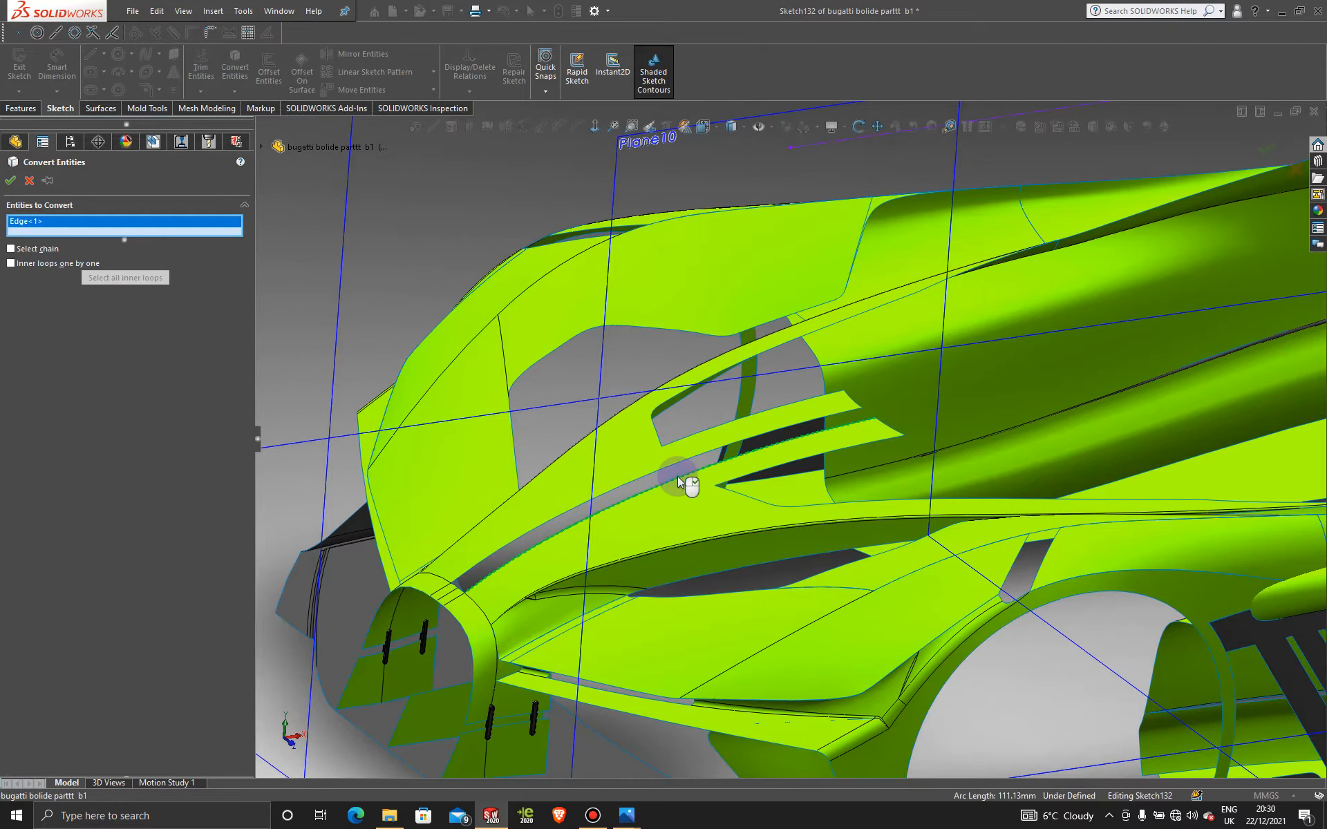
{"action": "left_click", "coordinate": [10, 180]}
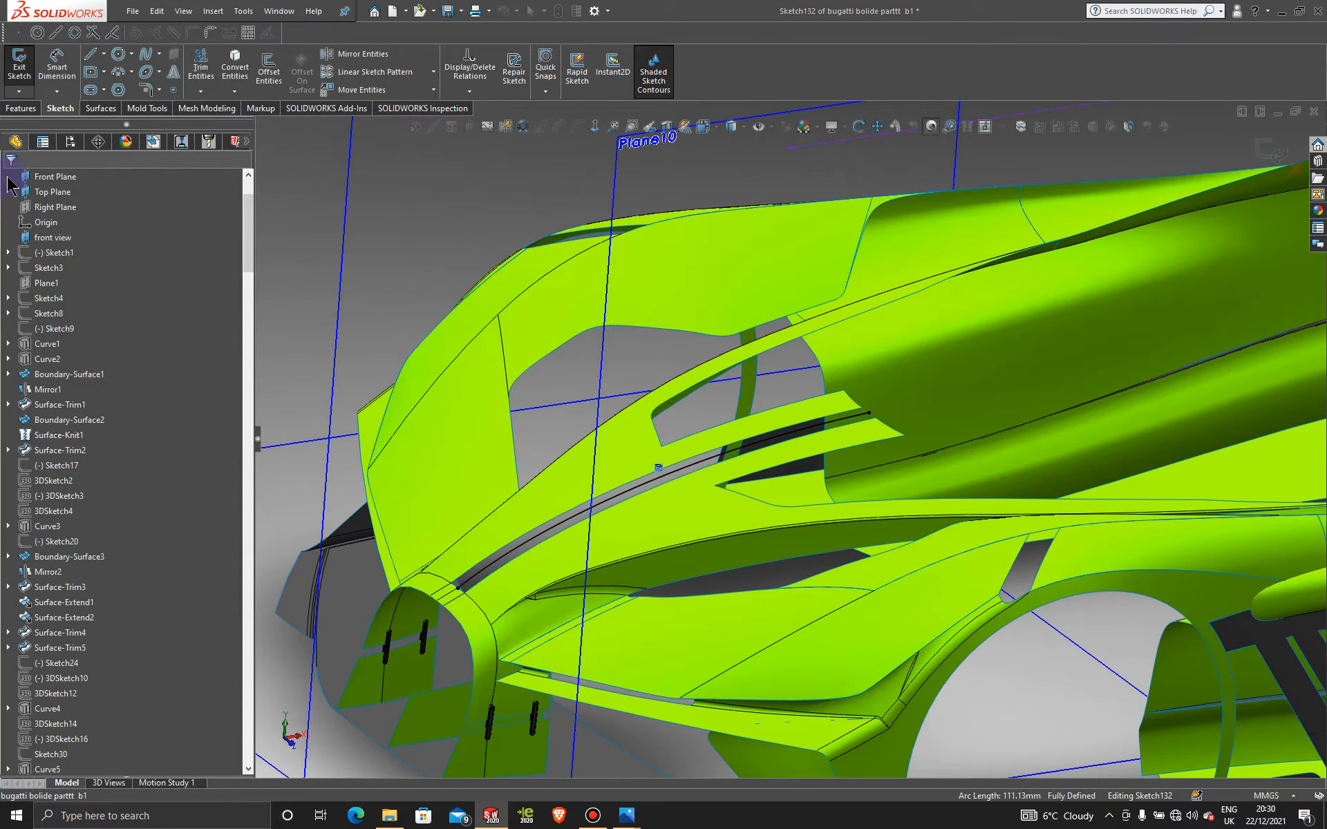
{"action": "scroll", "coordinate": [894, 531], "scroll_direction": "up", "scroll_amount": 3}
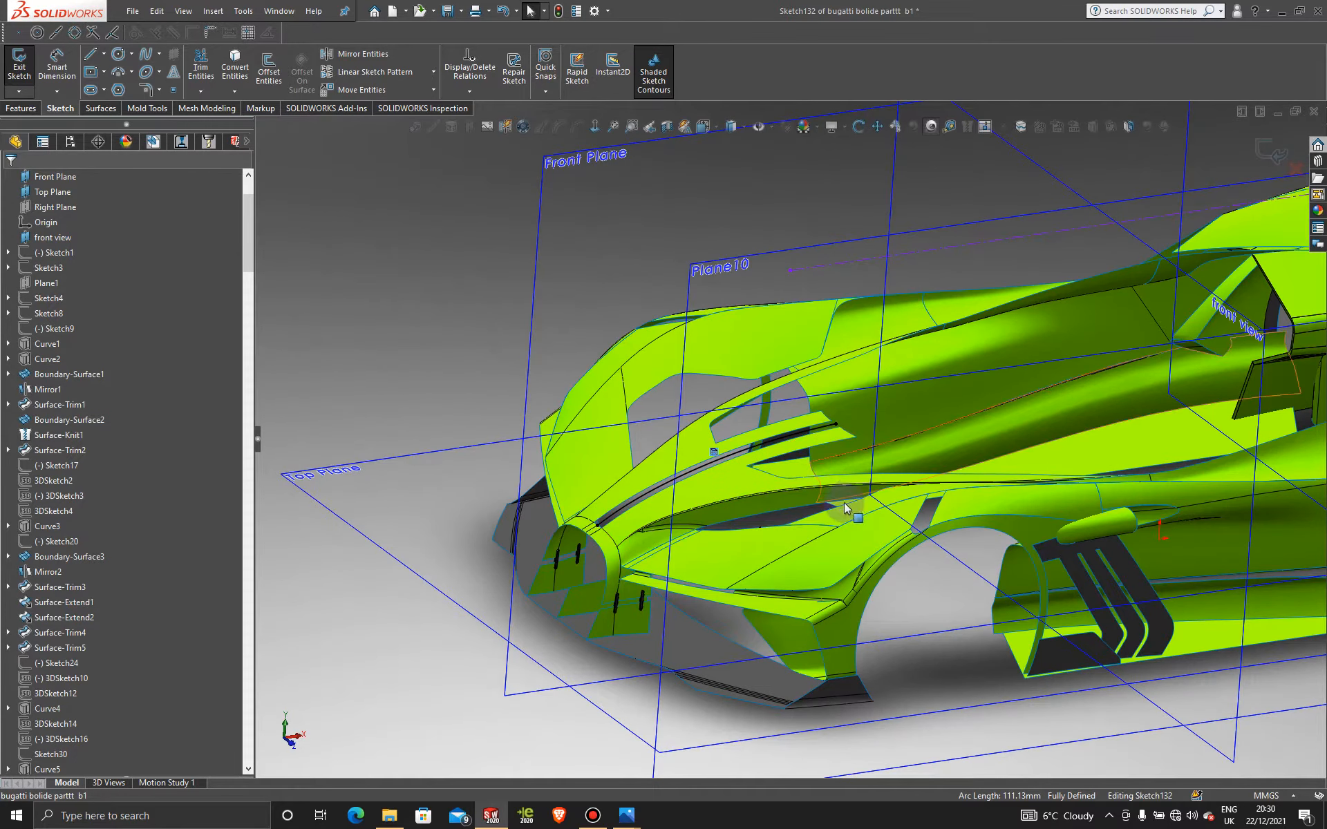
{"action": "scroll", "coordinate": [844, 508], "scroll_direction": "up", "scroll_amount": 3}
{"action": "scroll", "coordinate": [905, 449], "scroll_direction": "down", "scroll_amount": 2}
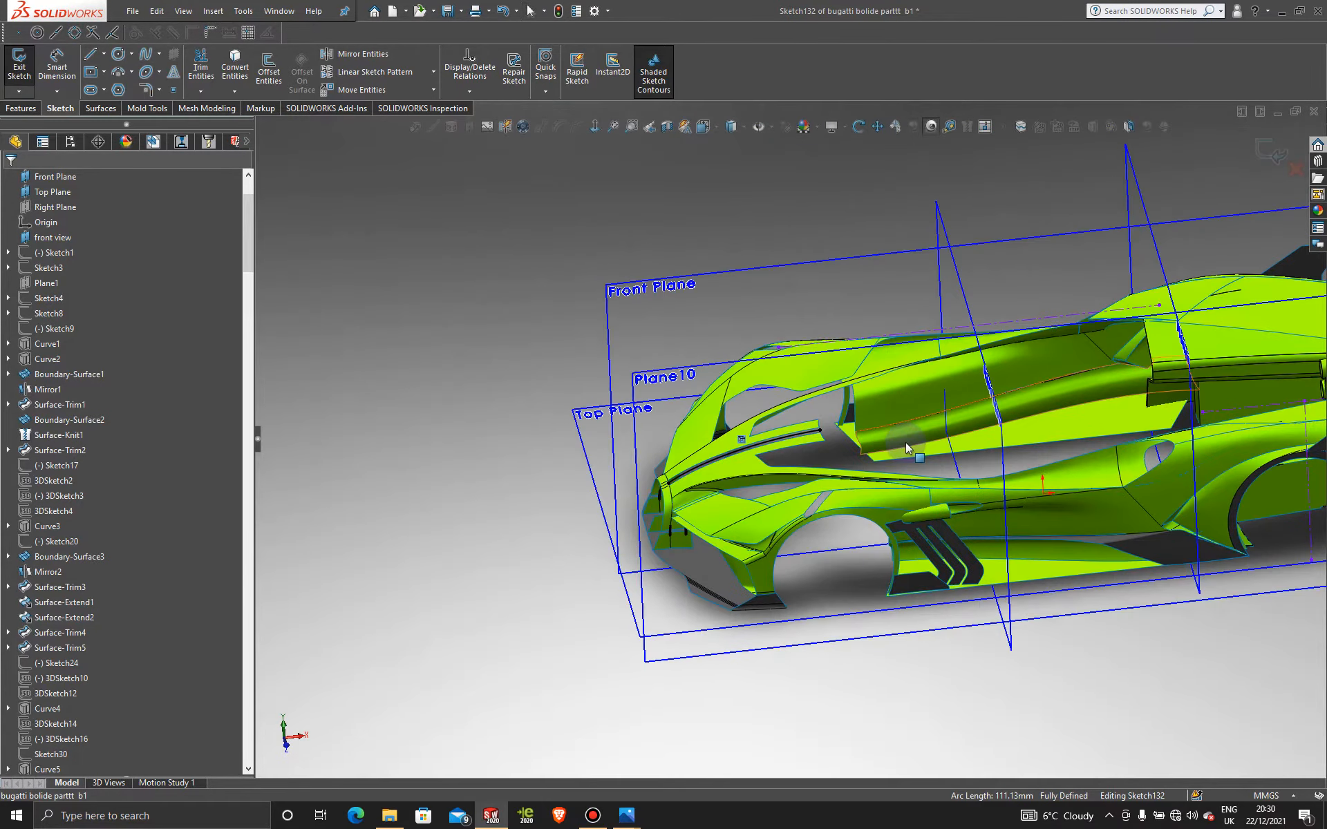
{"action": "scroll", "coordinate": [905, 446], "scroll_direction": "down", "scroll_amount": 2}
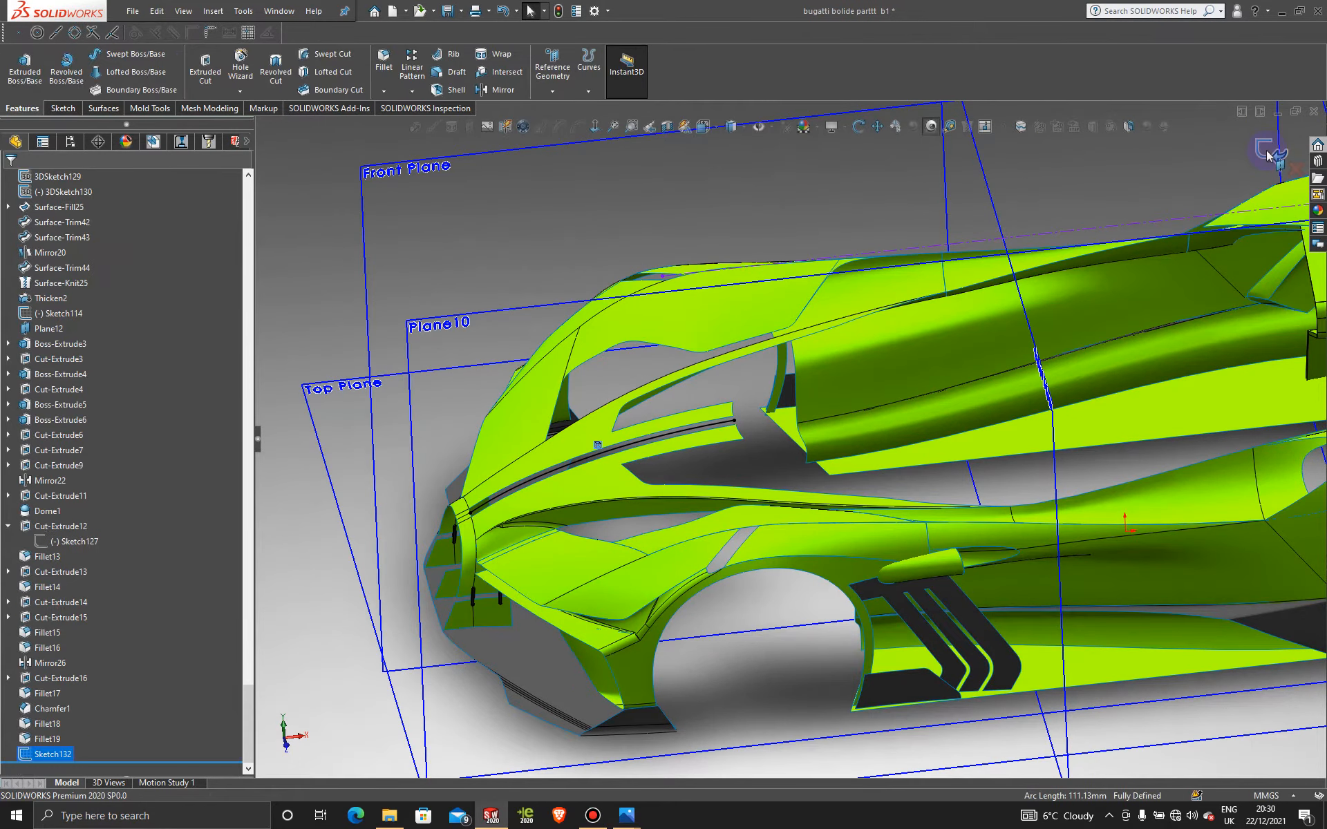
Step: Zoom to the canopy gap and start 3DSketch134 from the Sketch flyout's 3D Sketch option
{"action": "scroll", "coordinate": [857, 498], "scroll_direction": "down", "scroll_amount": 5}
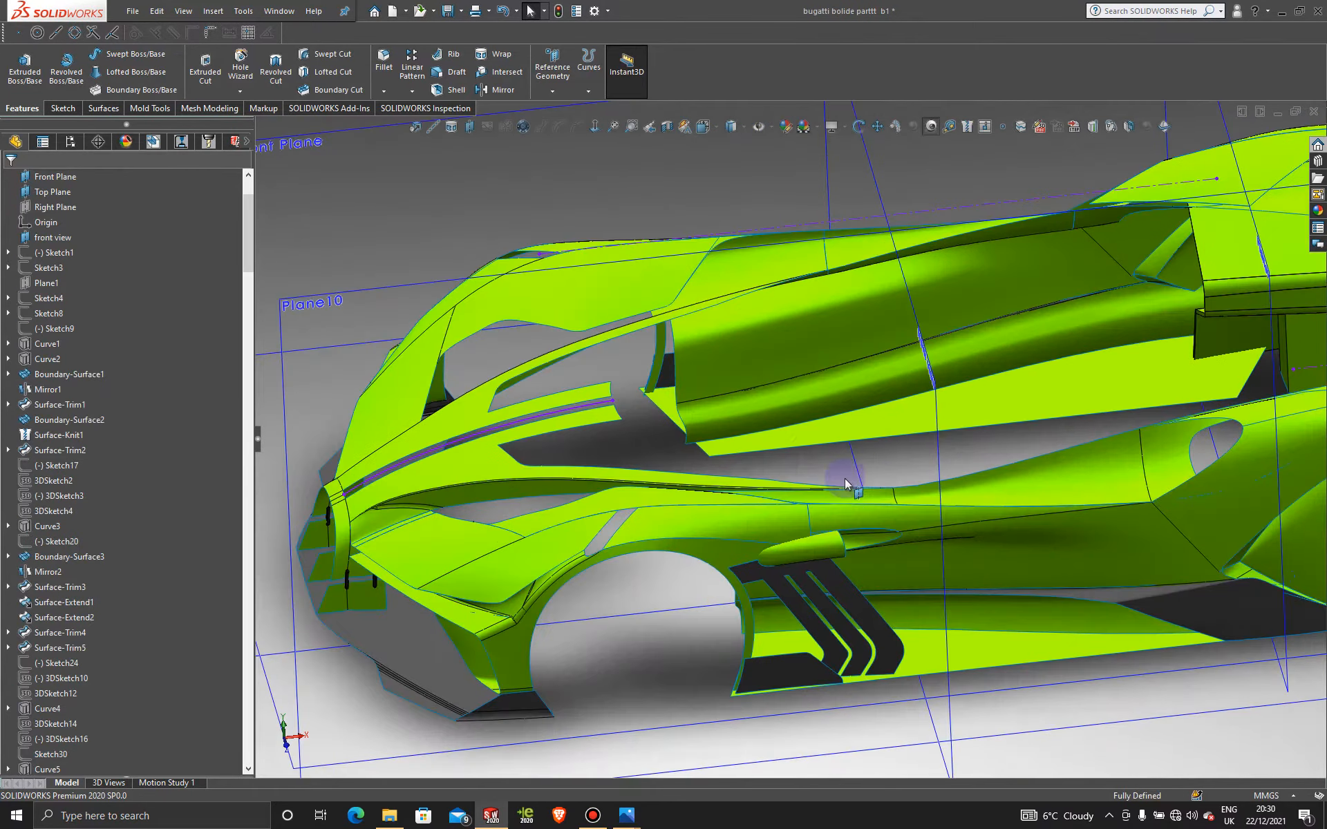
{"action": "scroll", "coordinate": [840, 550], "scroll_direction": "up", "scroll_amount": 2}
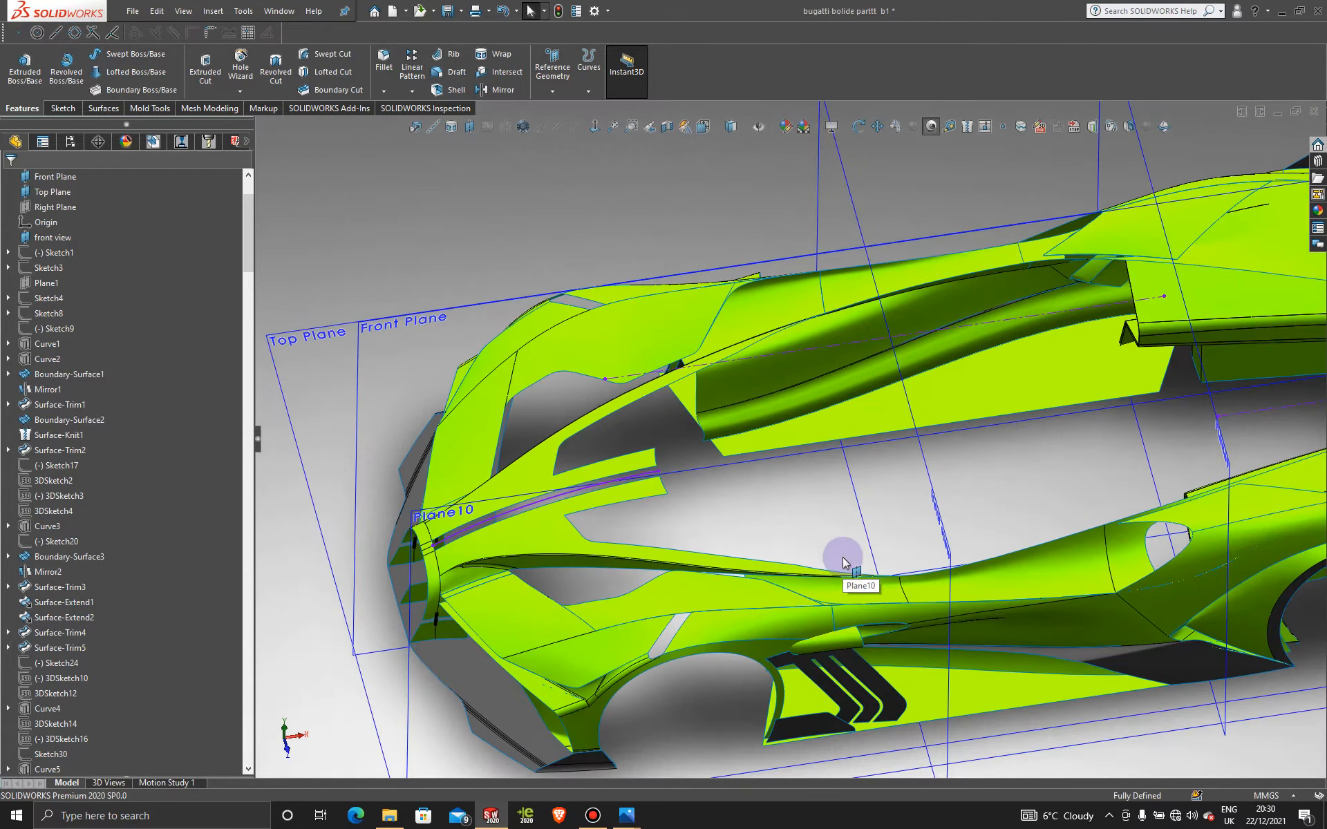
{"action": "scroll", "coordinate": [794, 516], "scroll_direction": "down", "scroll_amount": 5}
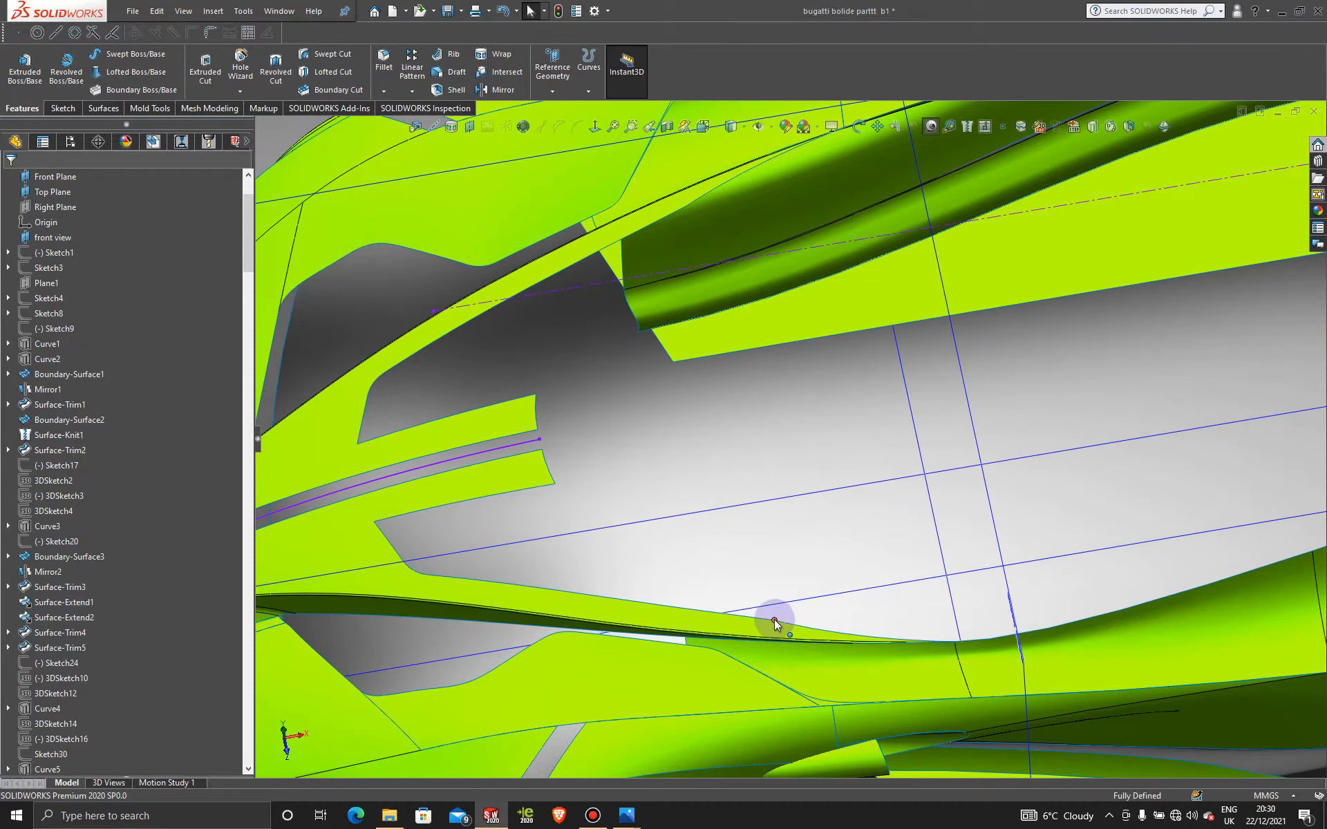
{"action": "left_click", "coordinate": [645, 465]}
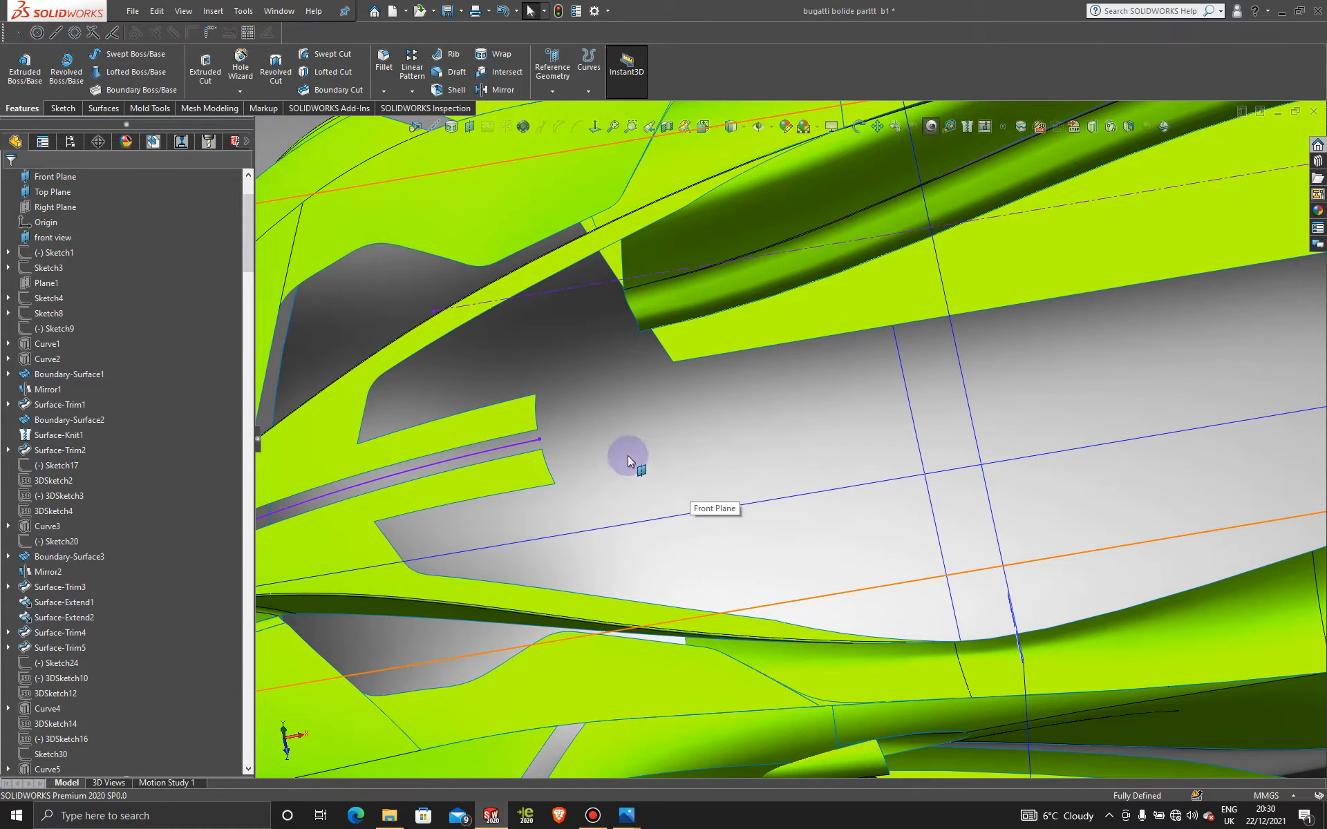
{"action": "left_click", "coordinate": [57, 109]}
{"action": "left_click", "coordinate": [25, 94]}
{"action": "left_click", "coordinate": [42, 125]}
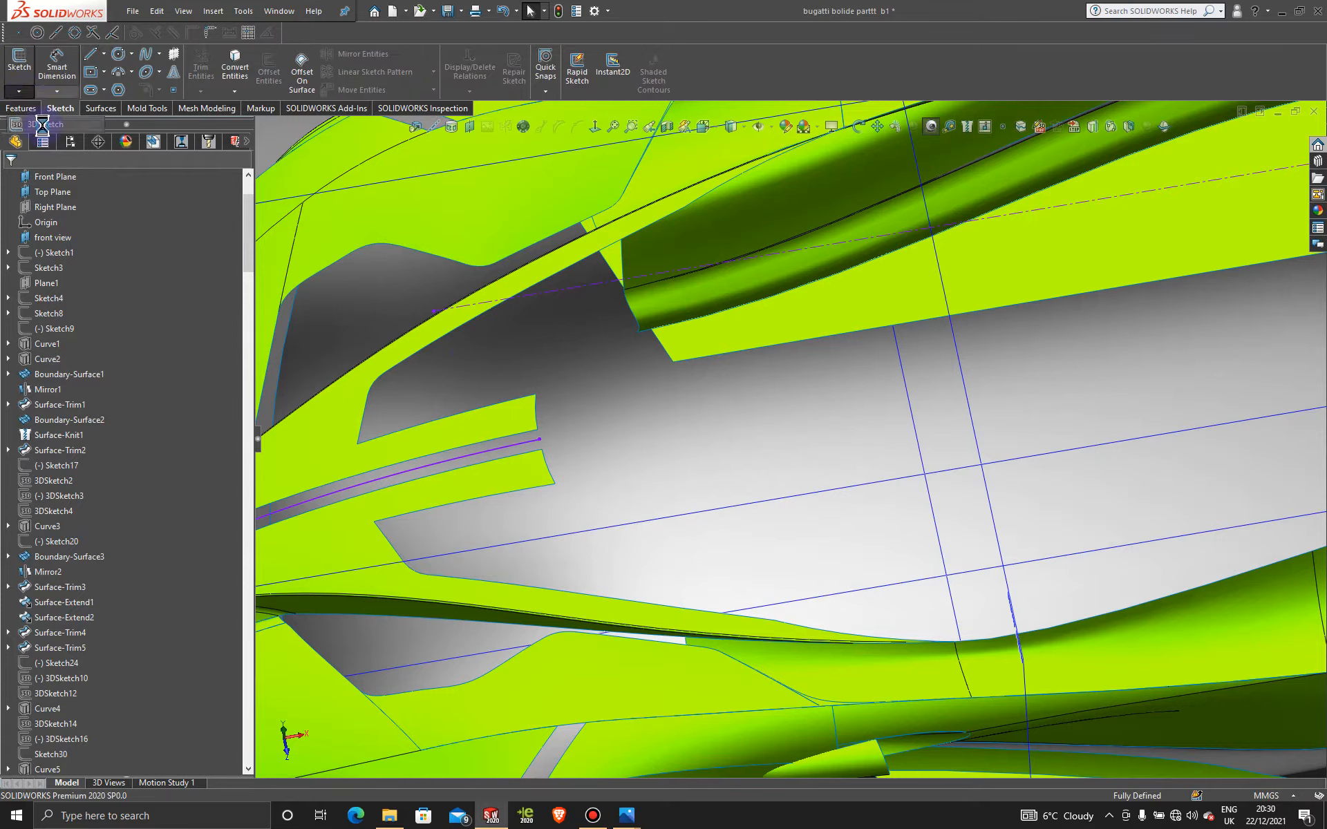
Step: Draw a spline from the centre curve's endpoint to the side body edge
{"action": "left_click", "coordinate": [145, 56]}
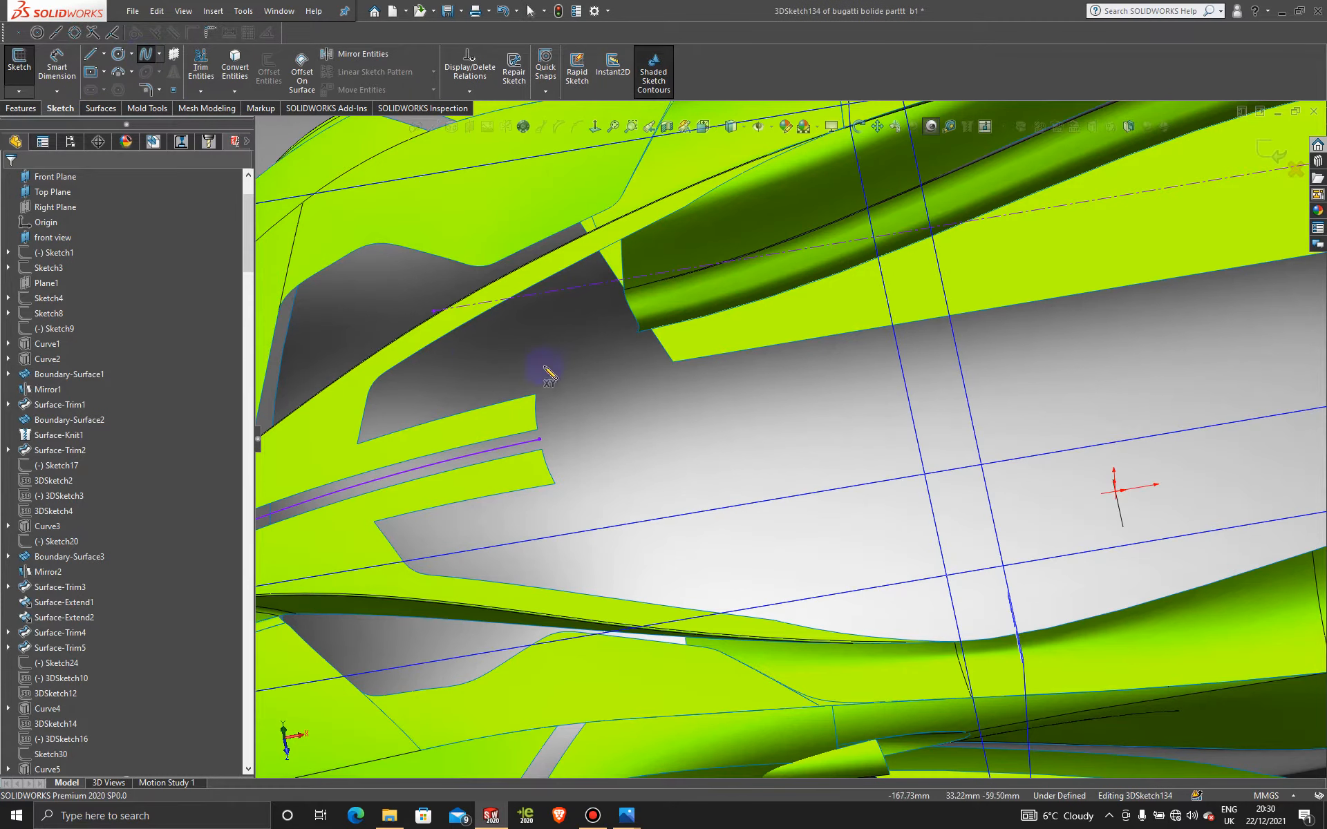
{"action": "left_click", "coordinate": [540, 439]}
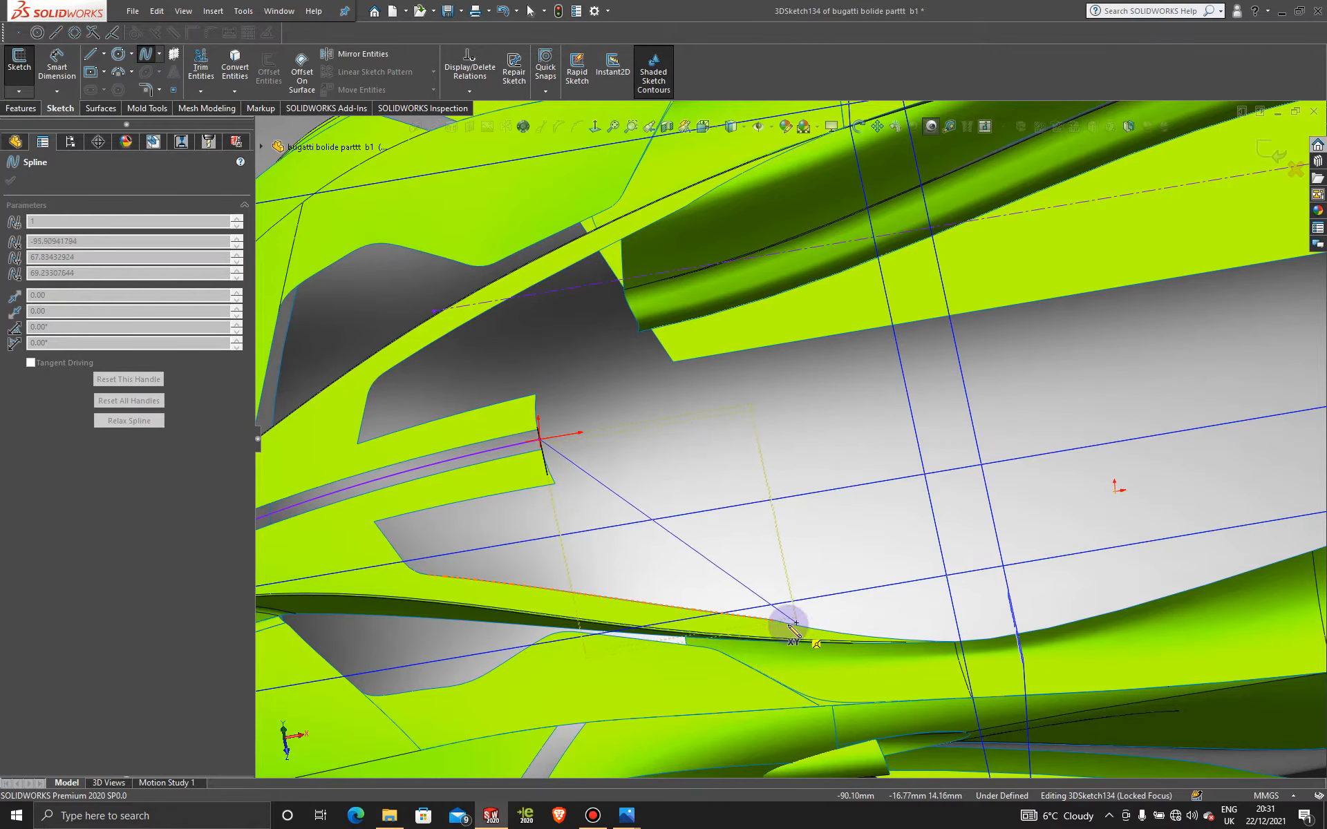
{"action": "left_click", "coordinate": [774, 620]}
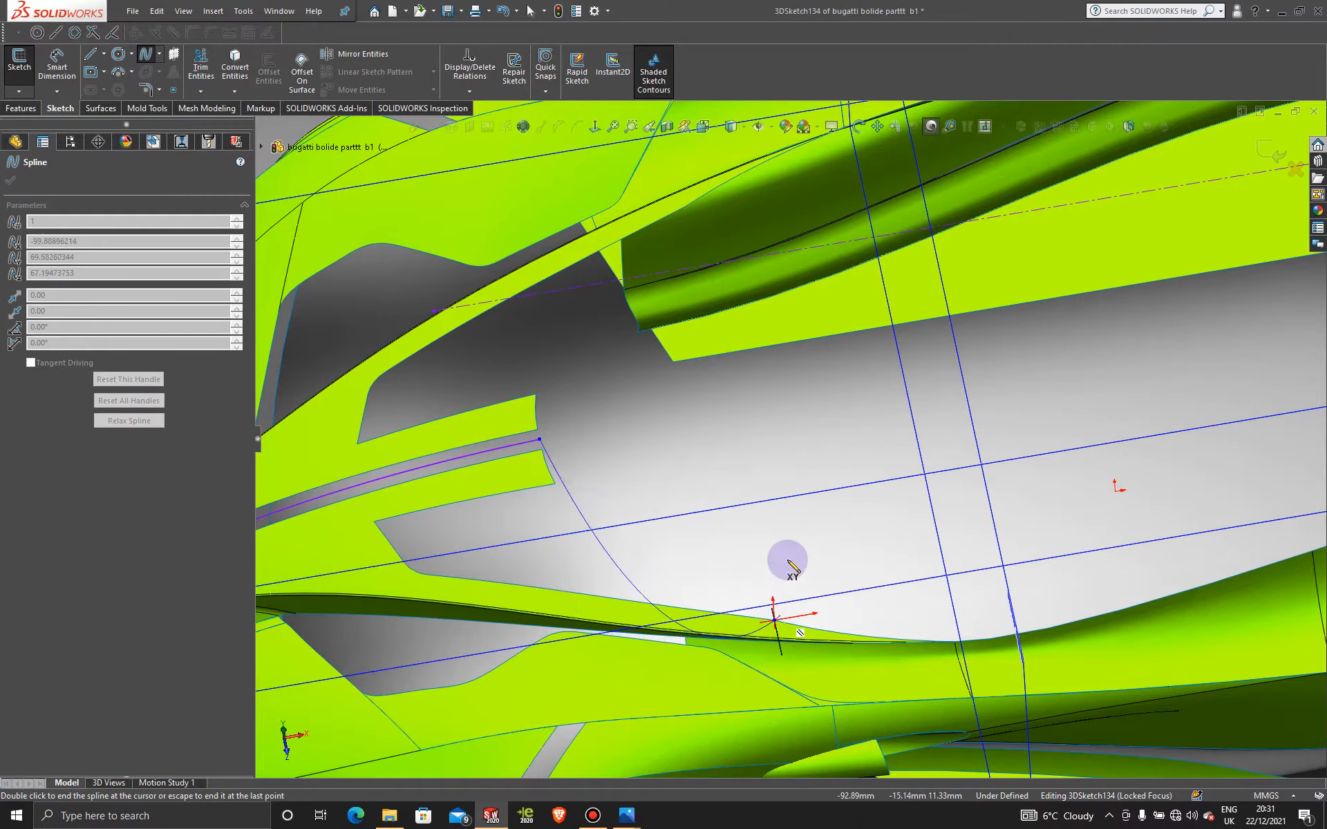
{"action": "key", "text": "Escape"}
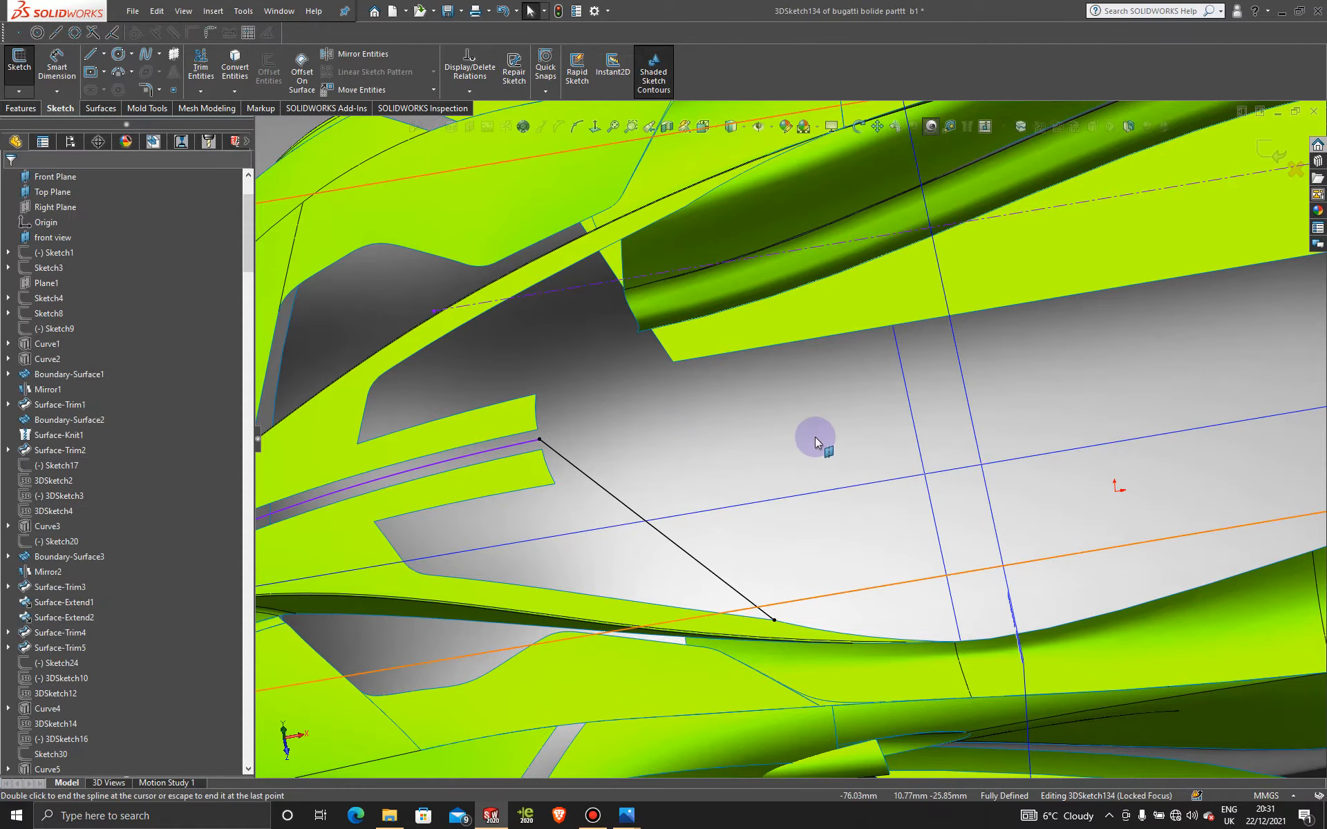
Step: In Top view, bend the spline's start downward, then select it together with the side body edge
{"action": "key", "text": "space"}
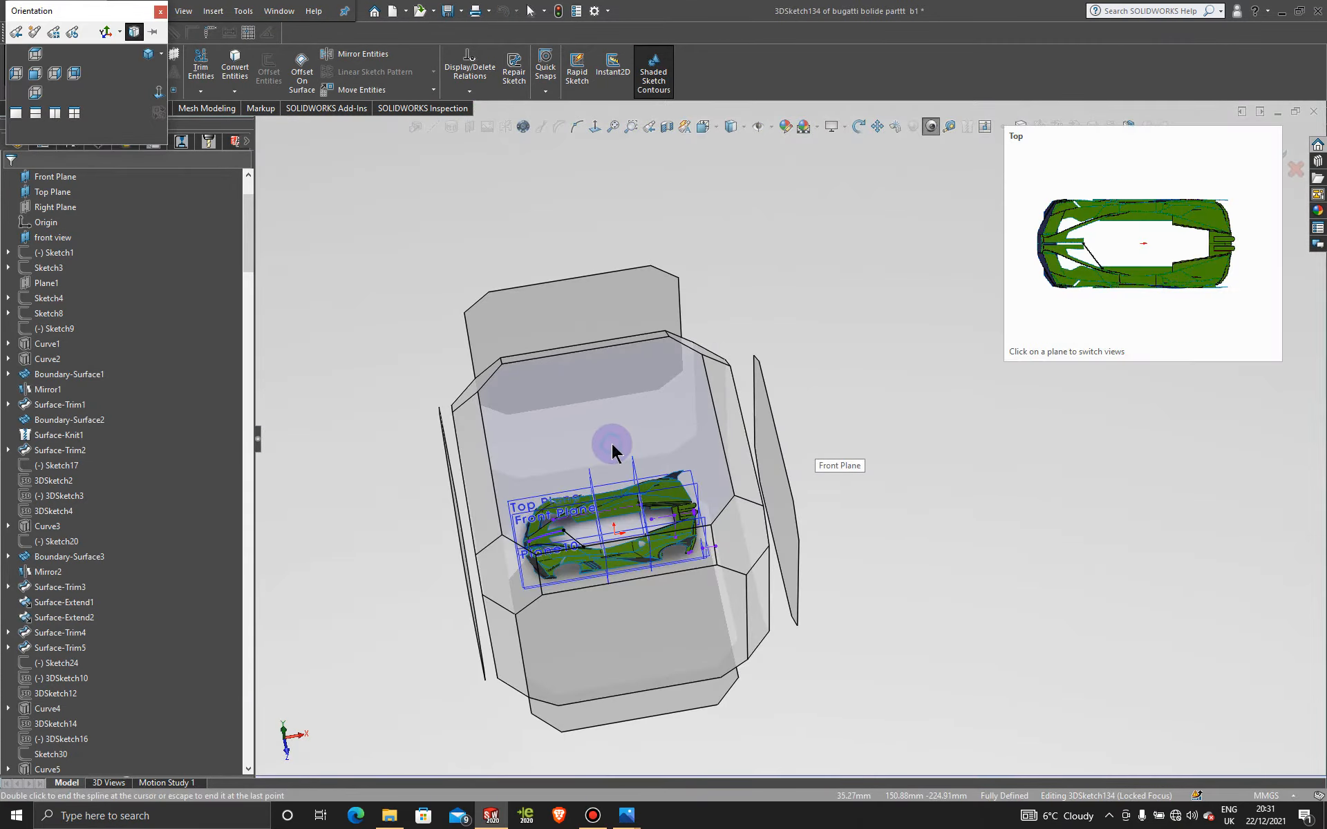
{"action": "left_click", "coordinate": [609, 441]}
{"action": "scroll", "coordinate": [625, 459], "scroll_direction": "down", "scroll_amount": 8}
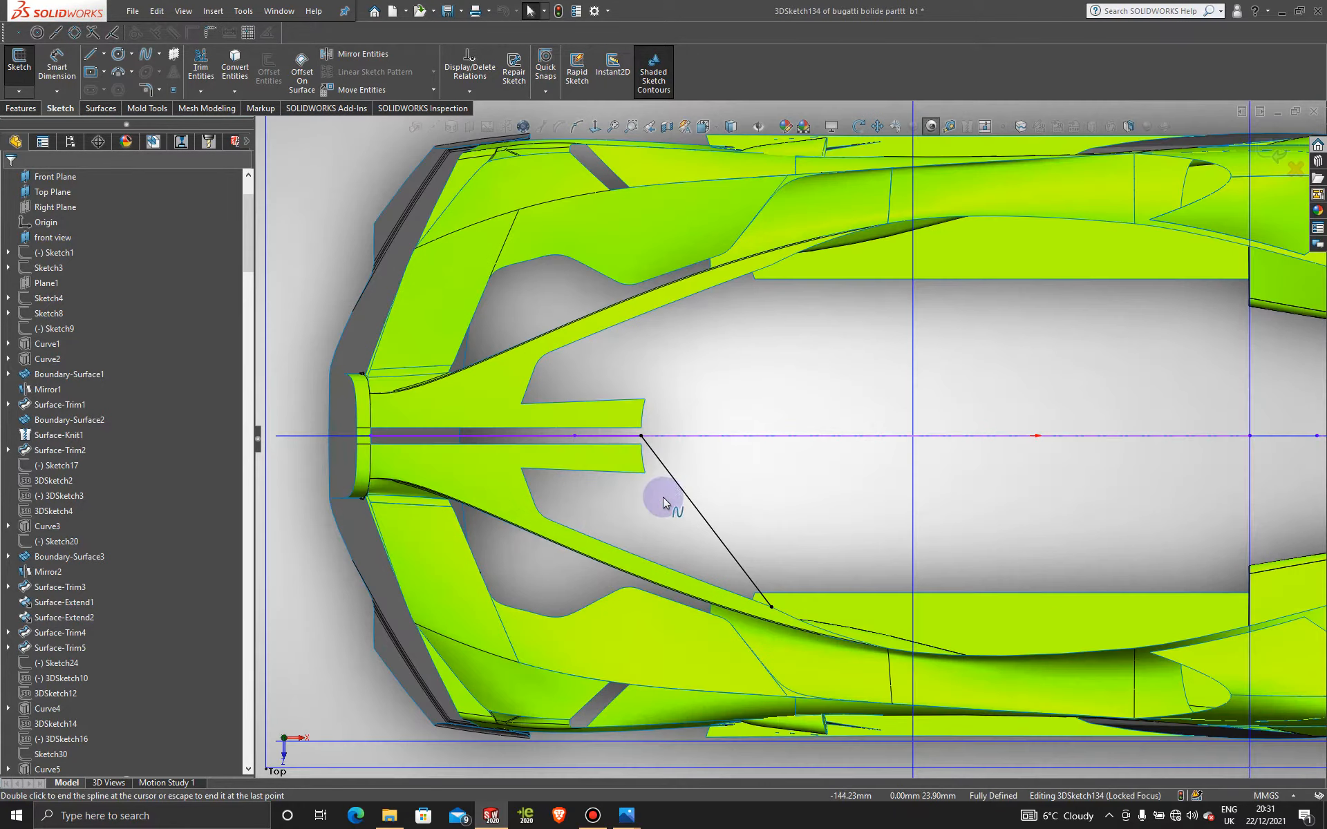
{"action": "key", "text": "Escape"}
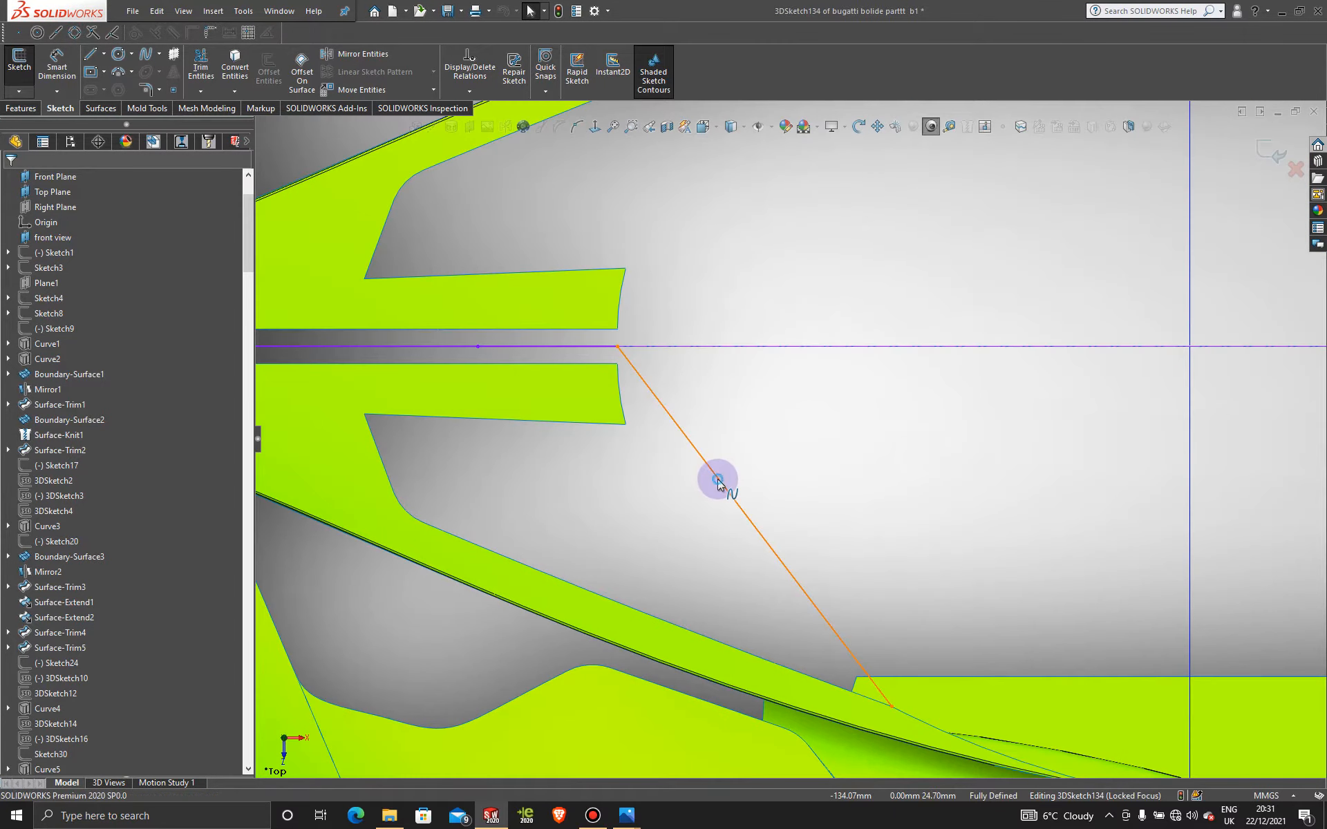
{"action": "left_click", "coordinate": [716, 477]}
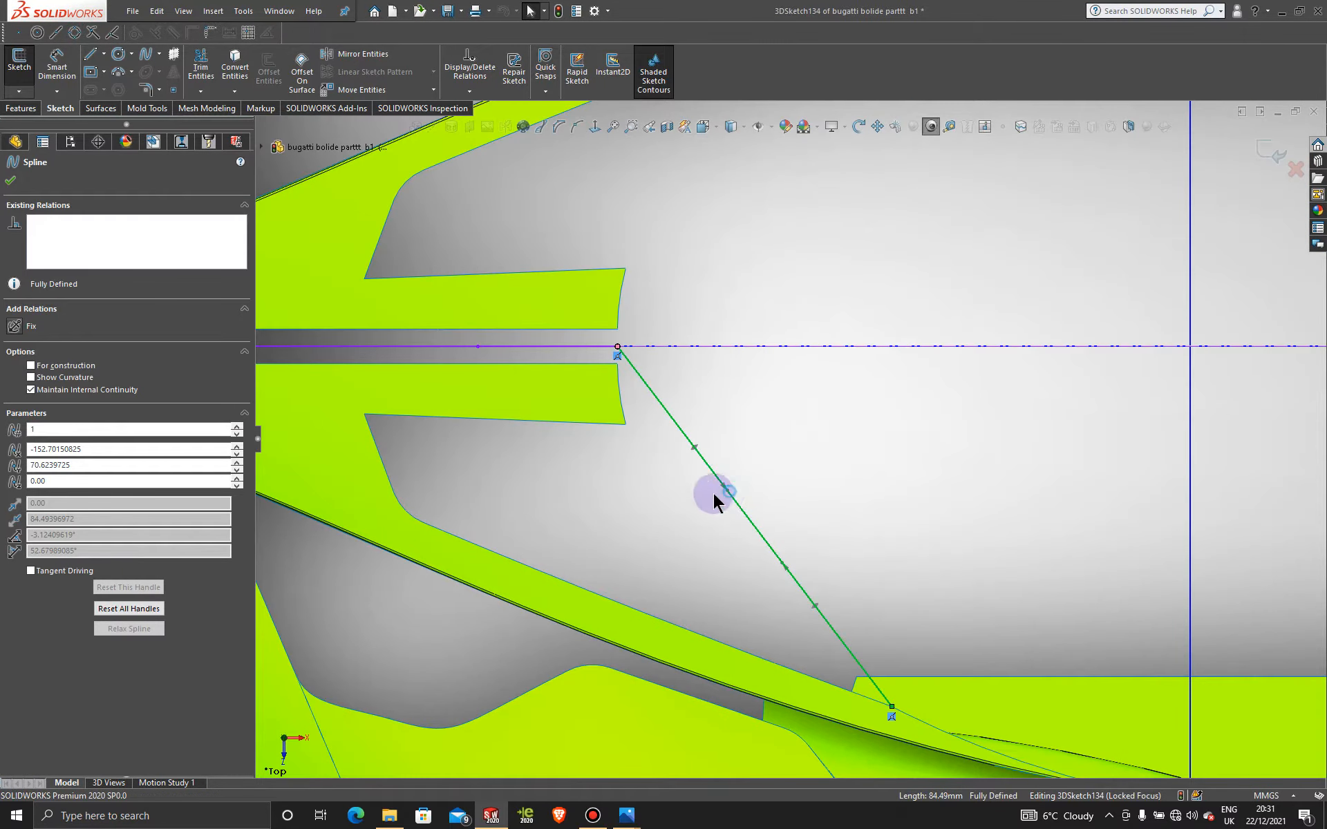
{"action": "left_click_drag", "start_coordinate": [713, 493], "coordinate": [645, 523]}
{"action": "scroll", "coordinate": [934, 706], "scroll_direction": "down", "scroll_amount": 5}
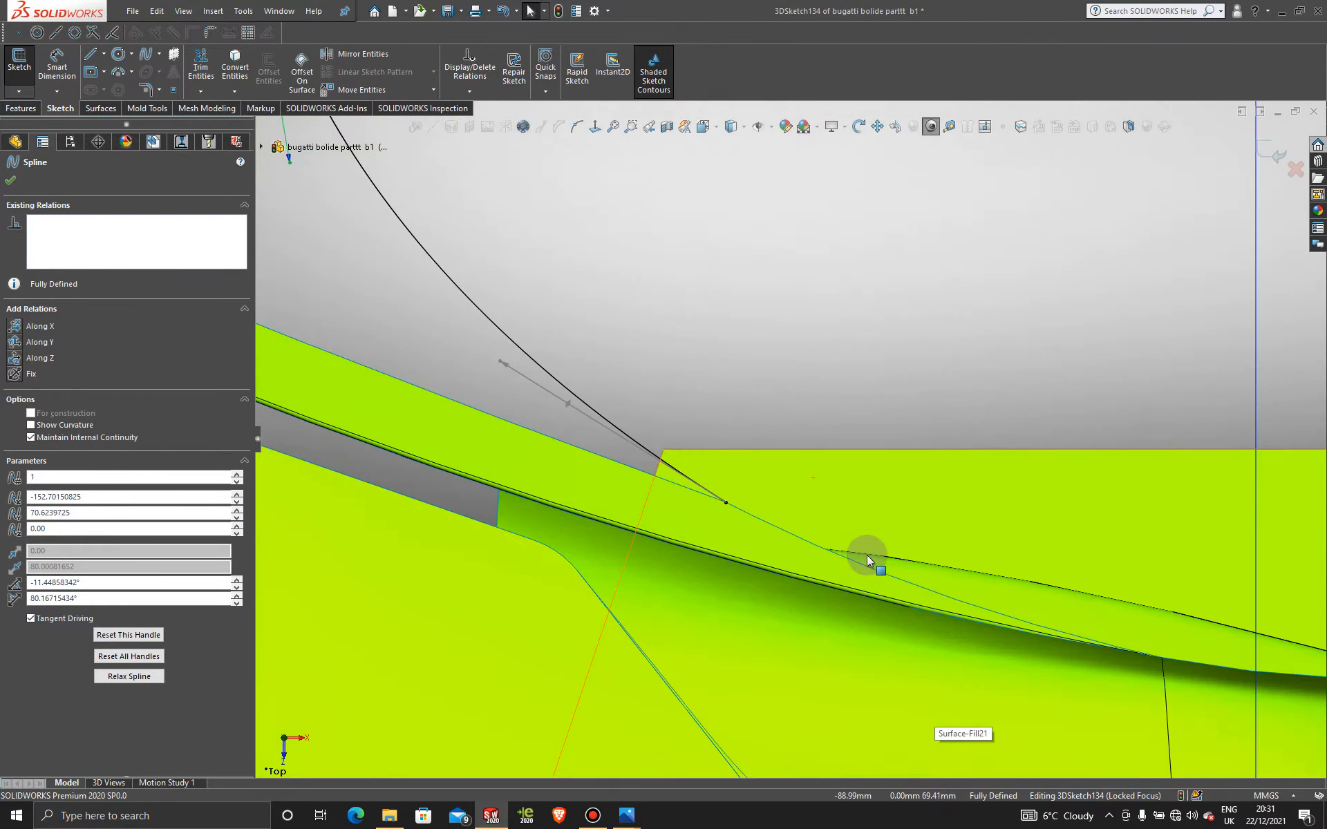
{"action": "left_click", "coordinate": [760, 520]}
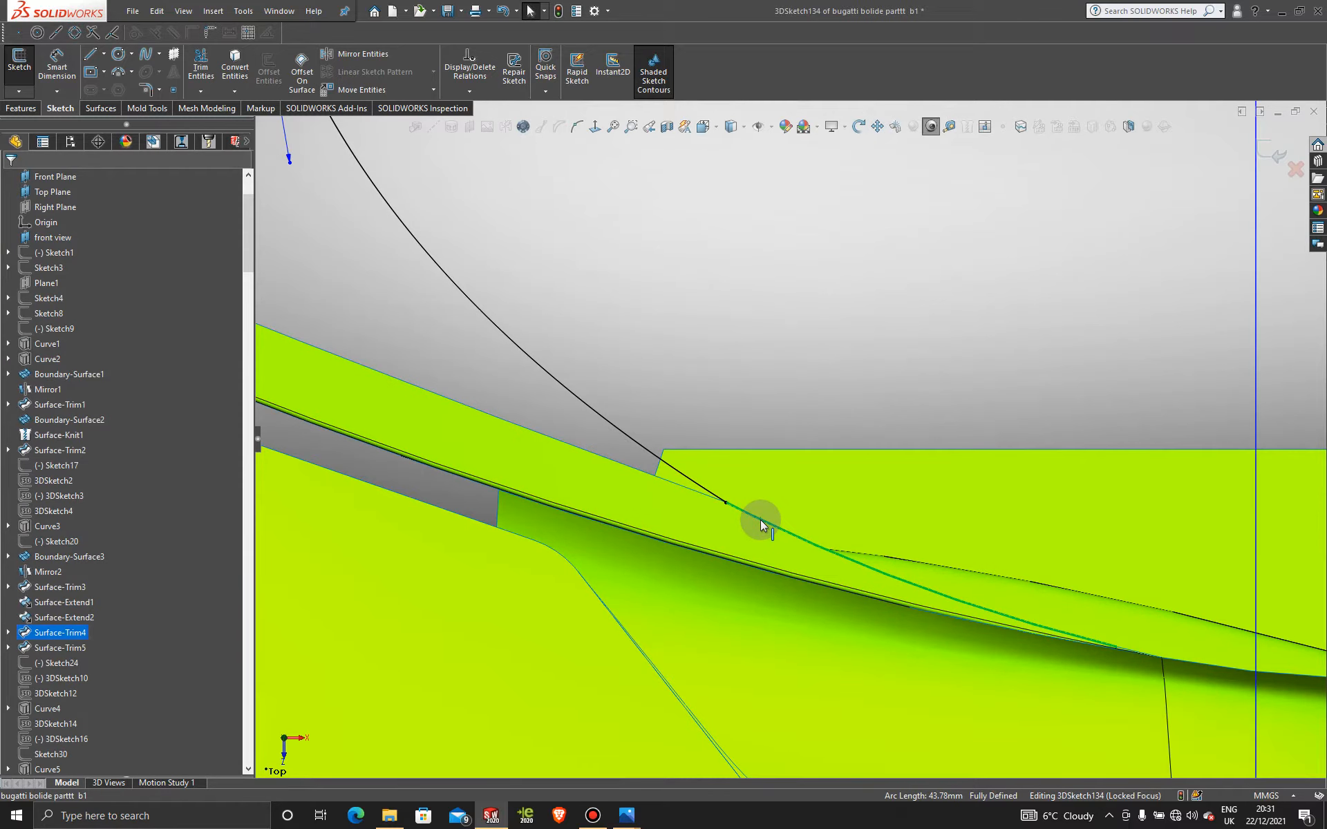
{"action": "left_click", "coordinate": [630, 439], "text": "ctrl"}
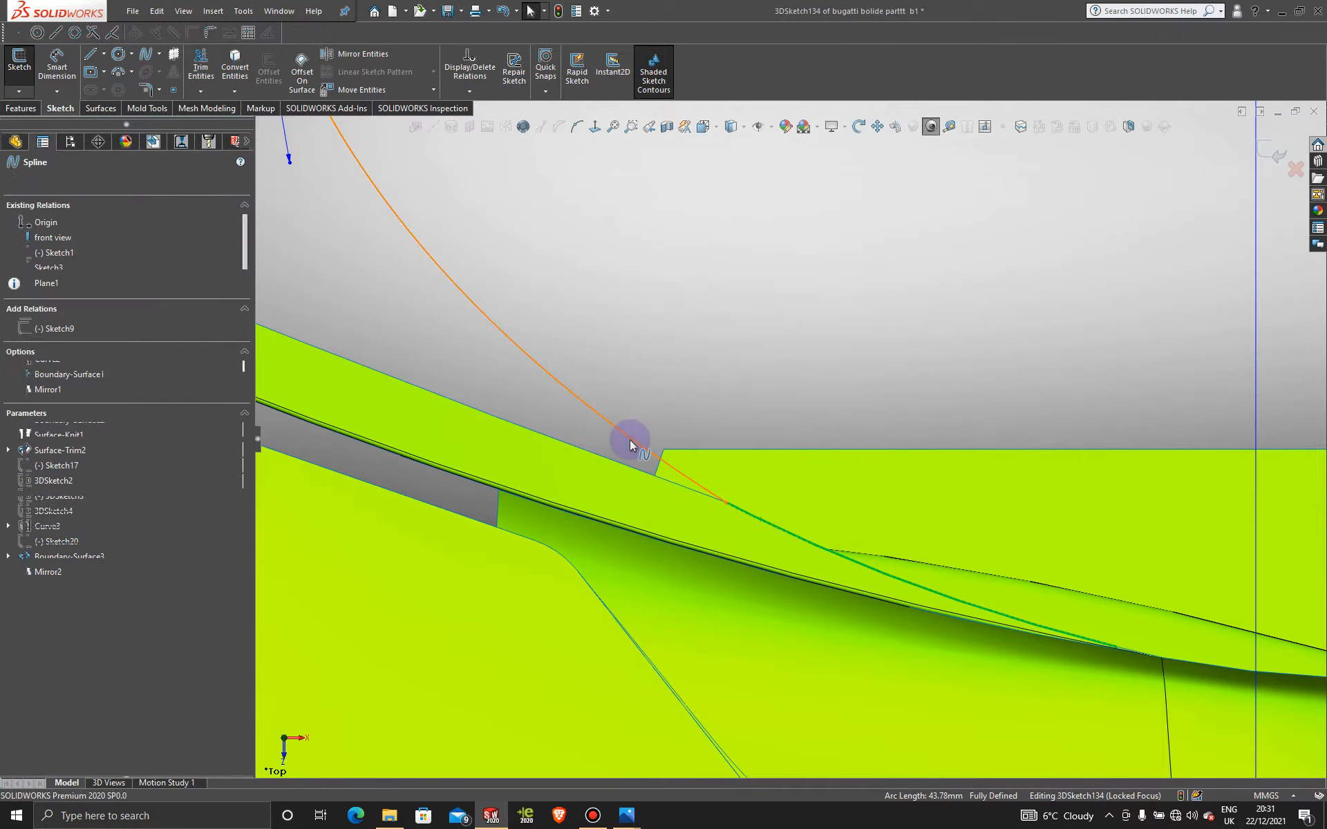
Step: Make the spline tangent to the body edge and adjust its start to leave the centre curve vertically
{"action": "left_click", "coordinate": [670, 378]}
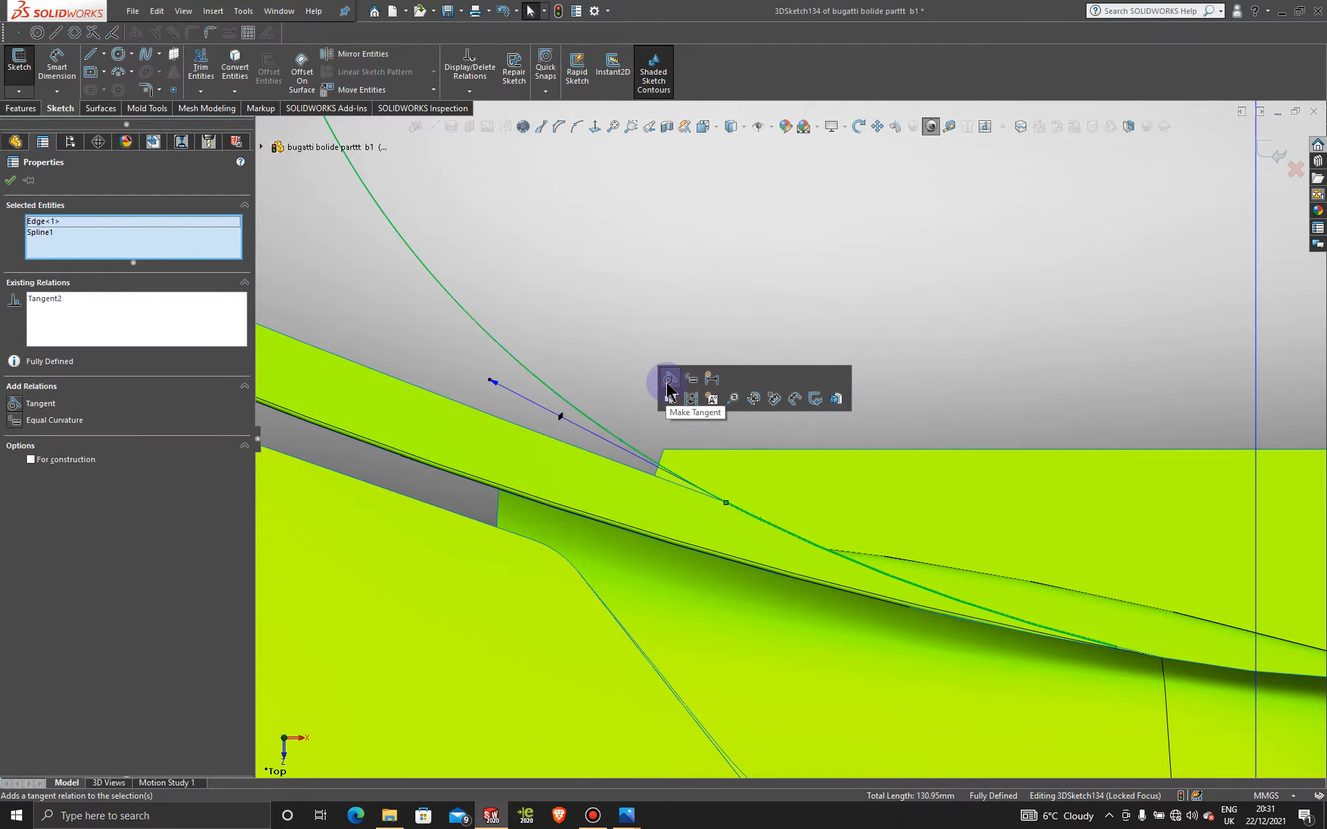
{"action": "left_click", "coordinate": [10, 180]}
{"action": "scroll", "coordinate": [496, 316], "scroll_direction": "up", "scroll_amount": 5}
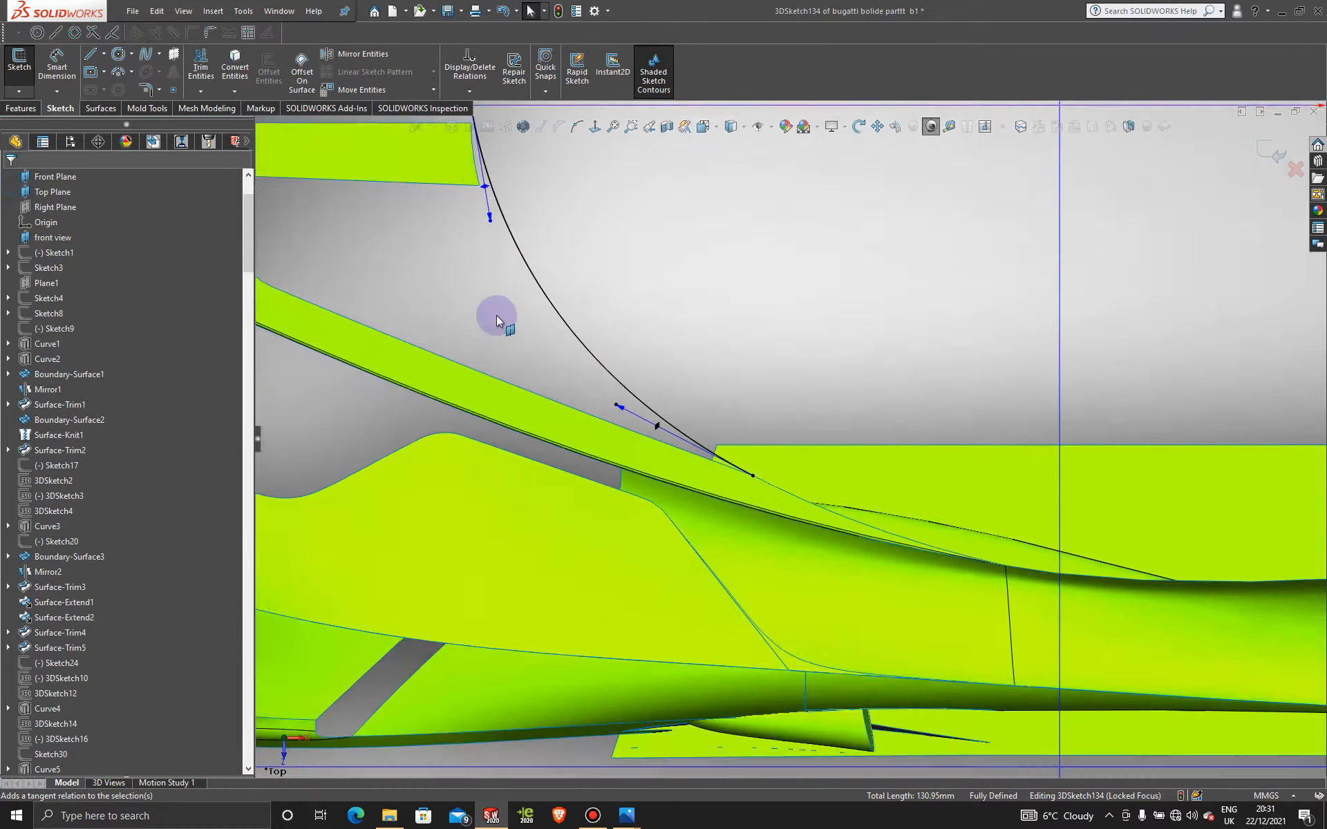
{"action": "scroll", "coordinate": [819, 427], "scroll_direction": "down", "scroll_amount": 4}
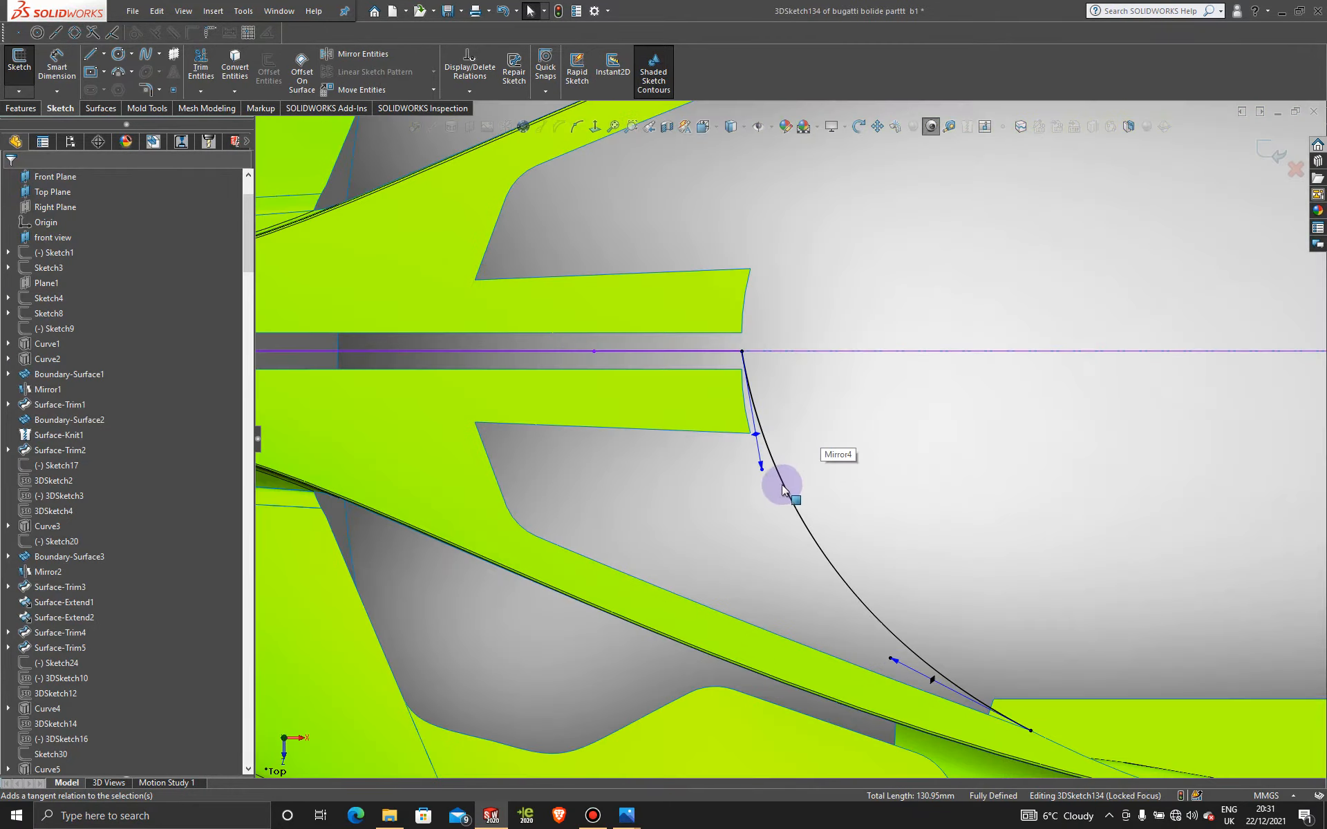
{"action": "left_click_drag", "start_coordinate": [762, 474], "coordinate": [746, 476]}
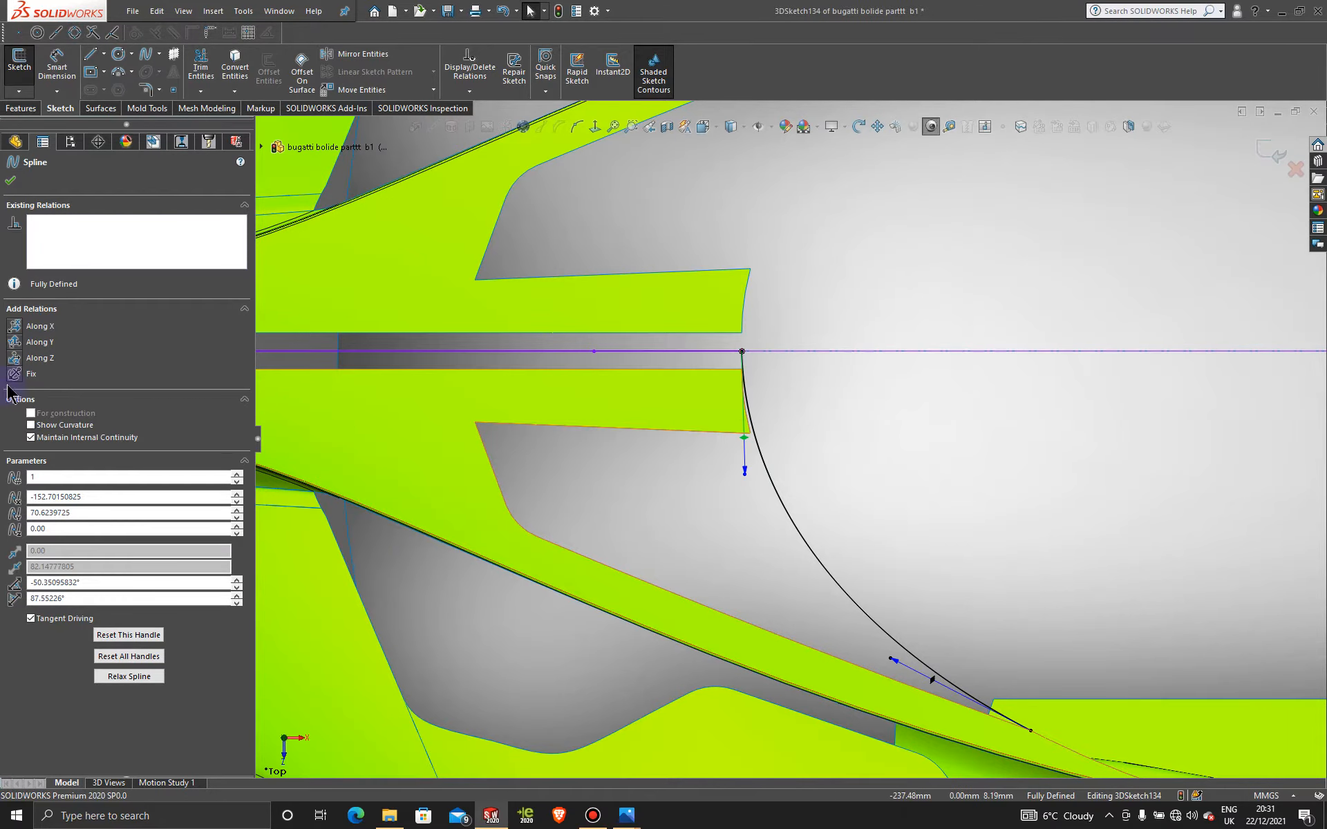
Step: Give the spline's end tangent an Along Z relation and lengthen it for a fuller curve
{"action": "left_click", "coordinate": [13, 357]}
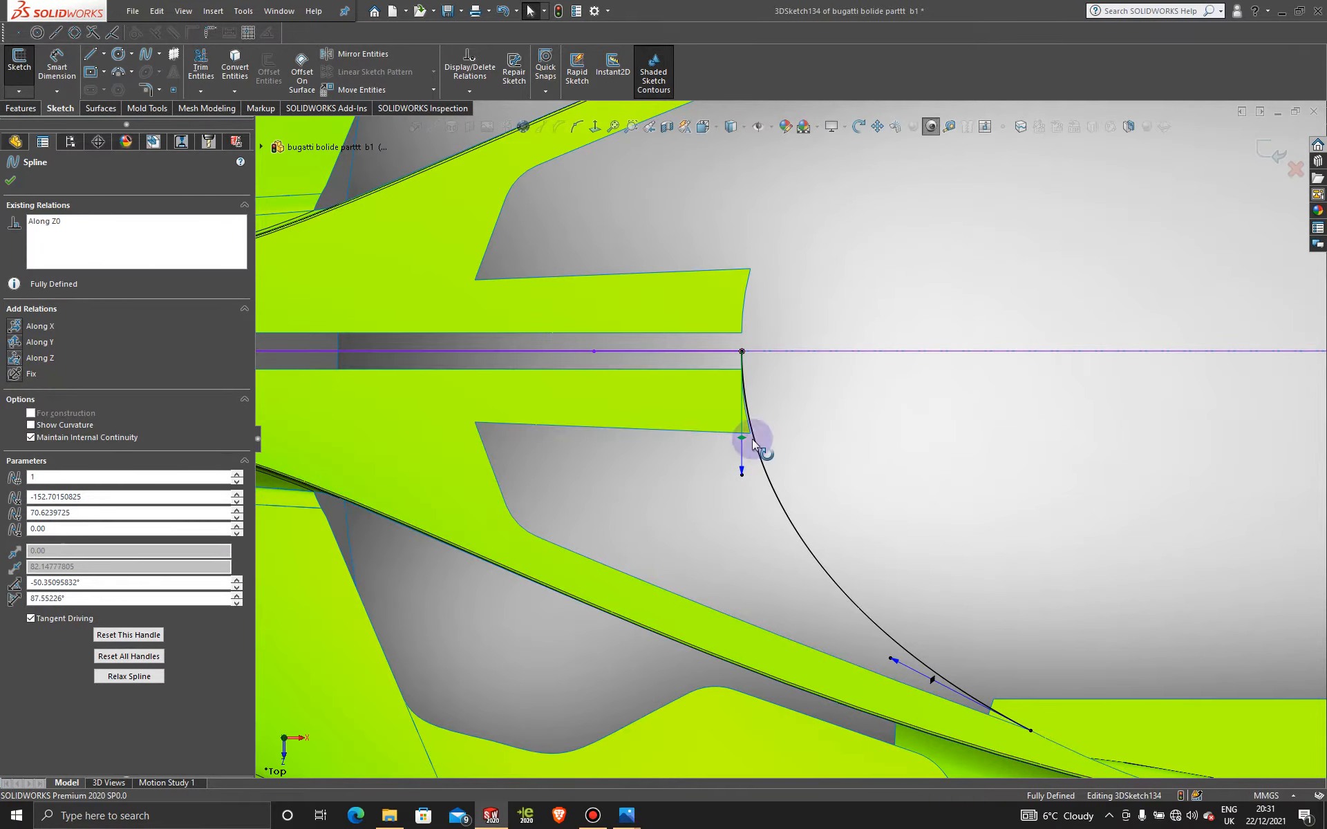
{"action": "scroll", "coordinate": [751, 444], "scroll_direction": "down", "scroll_amount": 4}
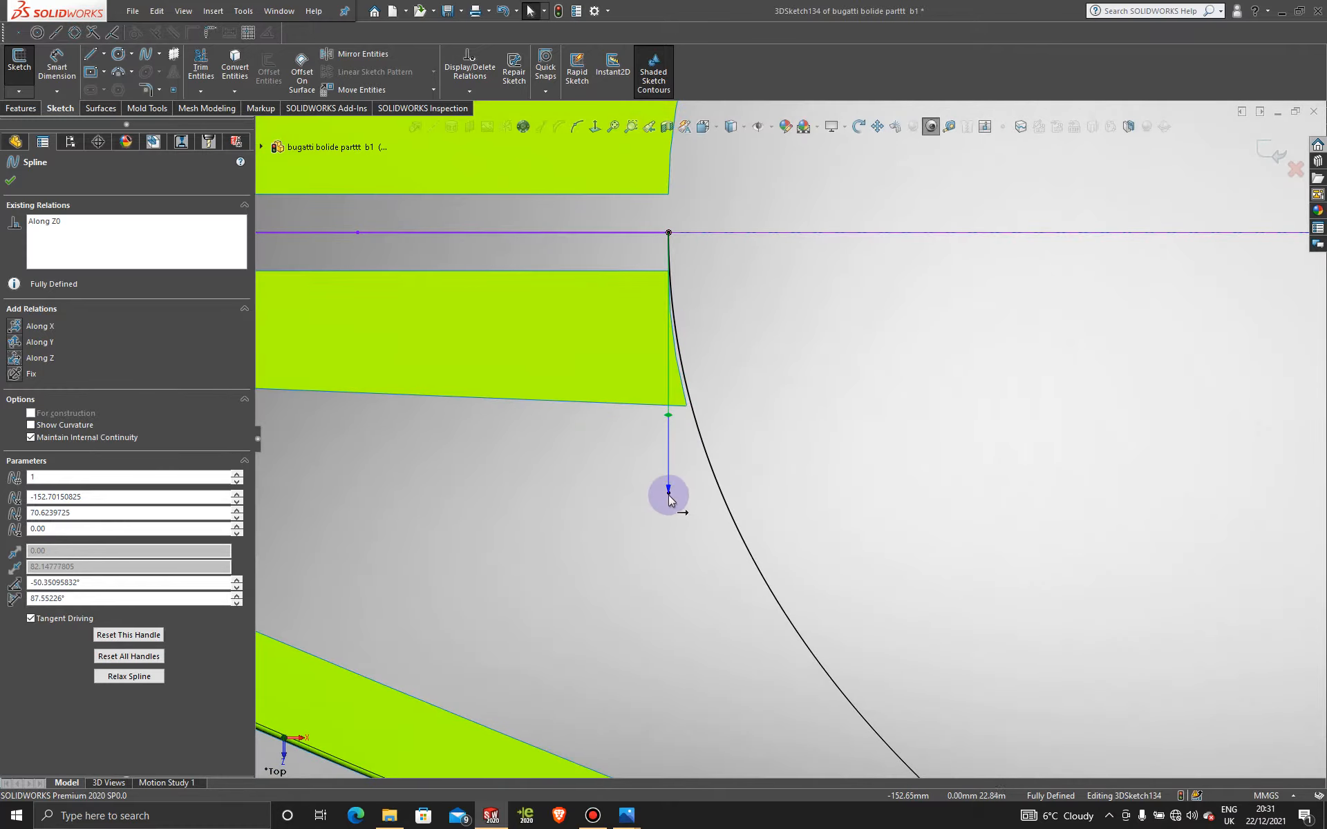
{"action": "left_click_drag", "start_coordinate": [670, 501], "coordinate": [671, 522]}
{"action": "scroll", "coordinate": [704, 380], "scroll_direction": "down", "scroll_amount": 4}
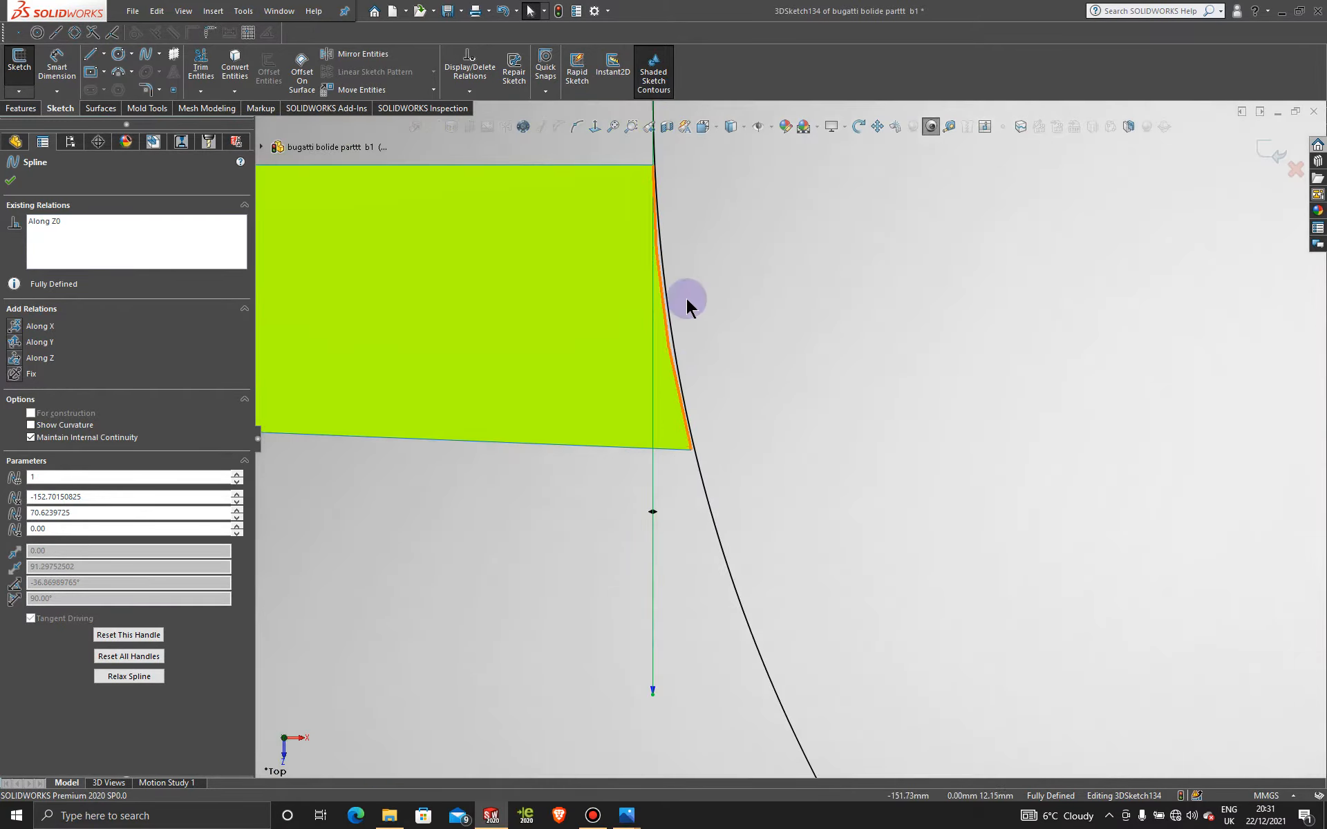
{"action": "left_click_drag", "start_coordinate": [655, 699], "coordinate": [652, 696]}
{"action": "scroll", "coordinate": [803, 564], "scroll_direction": "up", "scroll_amount": 8}
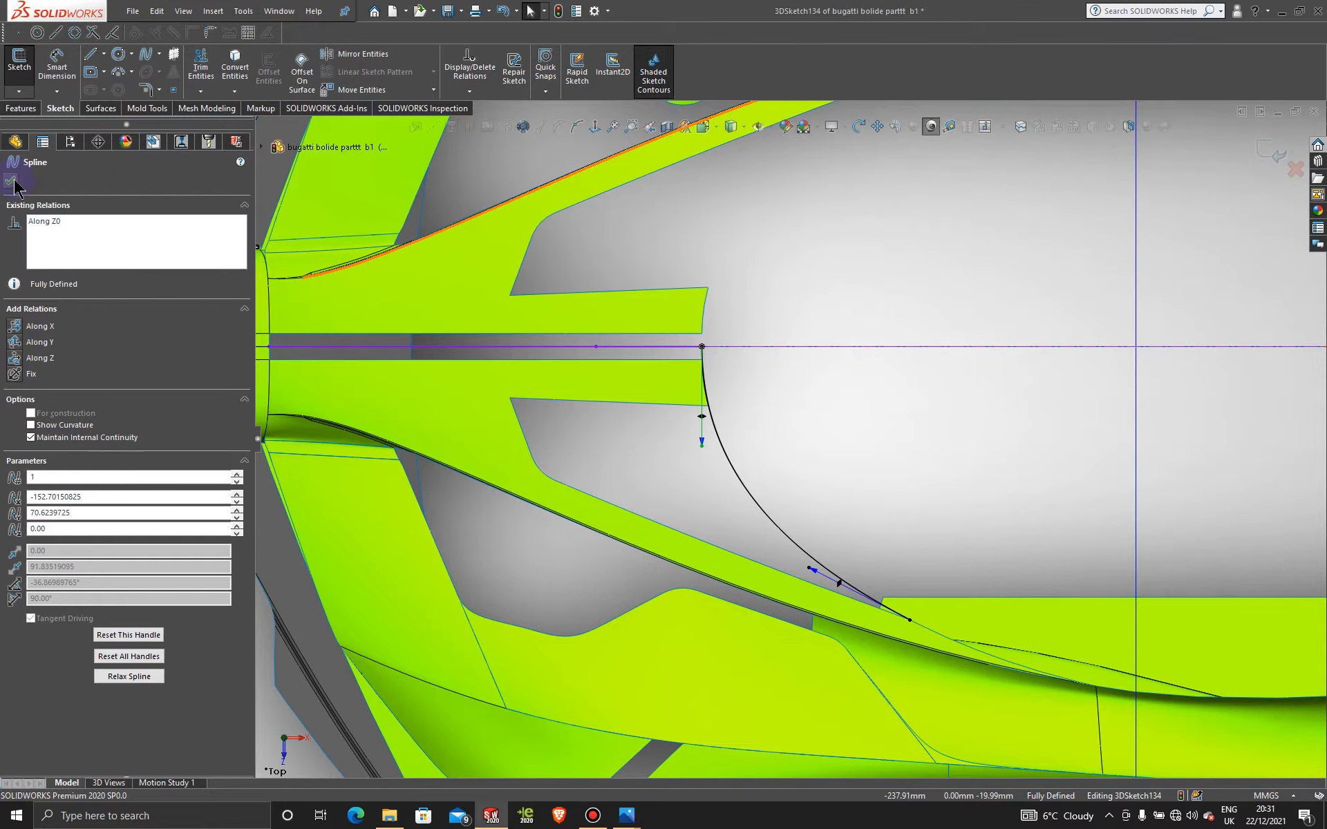
{"action": "left_click", "coordinate": [865, 472]}
{"action": "scroll", "coordinate": [944, 600], "scroll_direction": "up", "scroll_amount": 5}
{"action": "scroll", "coordinate": [995, 550], "scroll_direction": "down", "scroll_amount": 3}
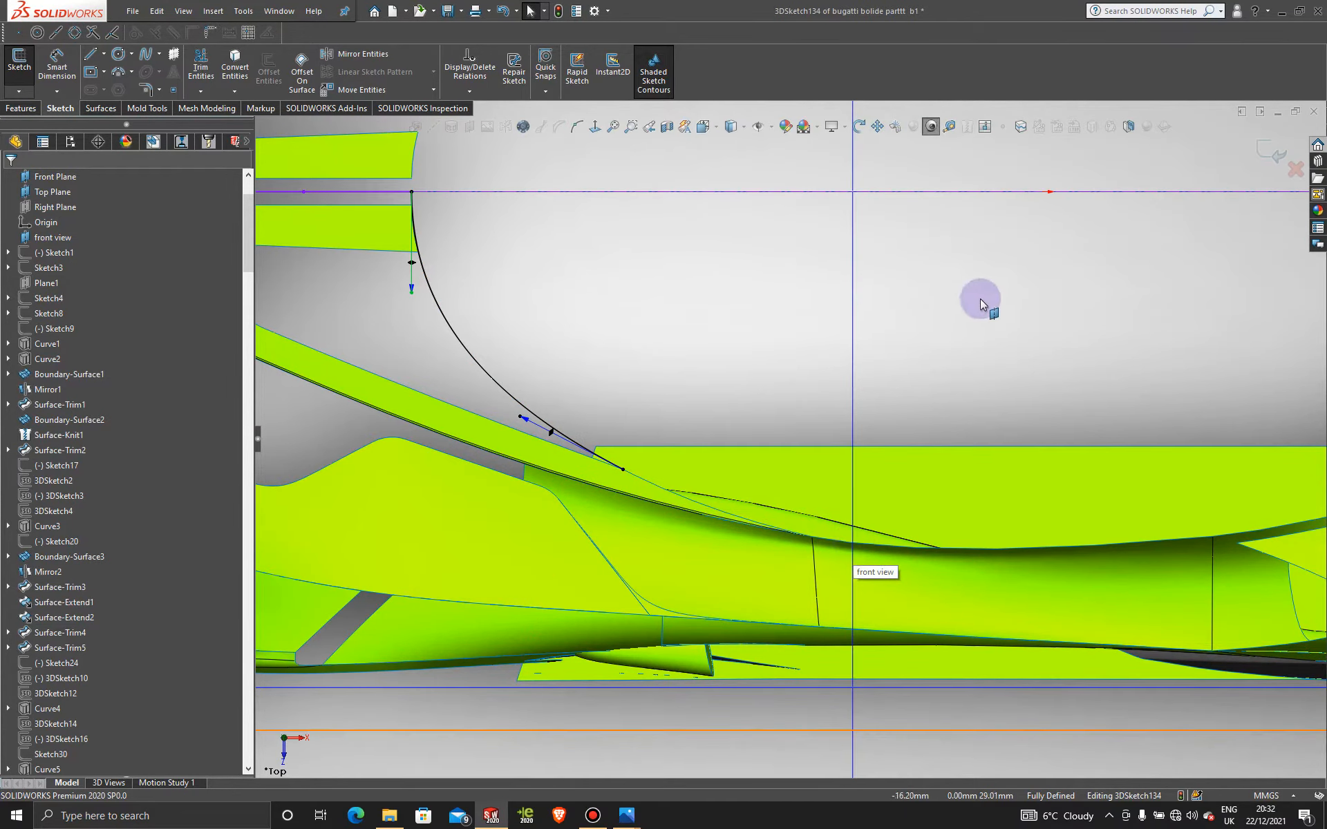
Step: In Top view, start a second spline at the first curve's end along the lower body edge
{"action": "scroll", "coordinate": [944, 393], "scroll_direction": "up", "scroll_amount": 3}
{"action": "key", "text": "z"}
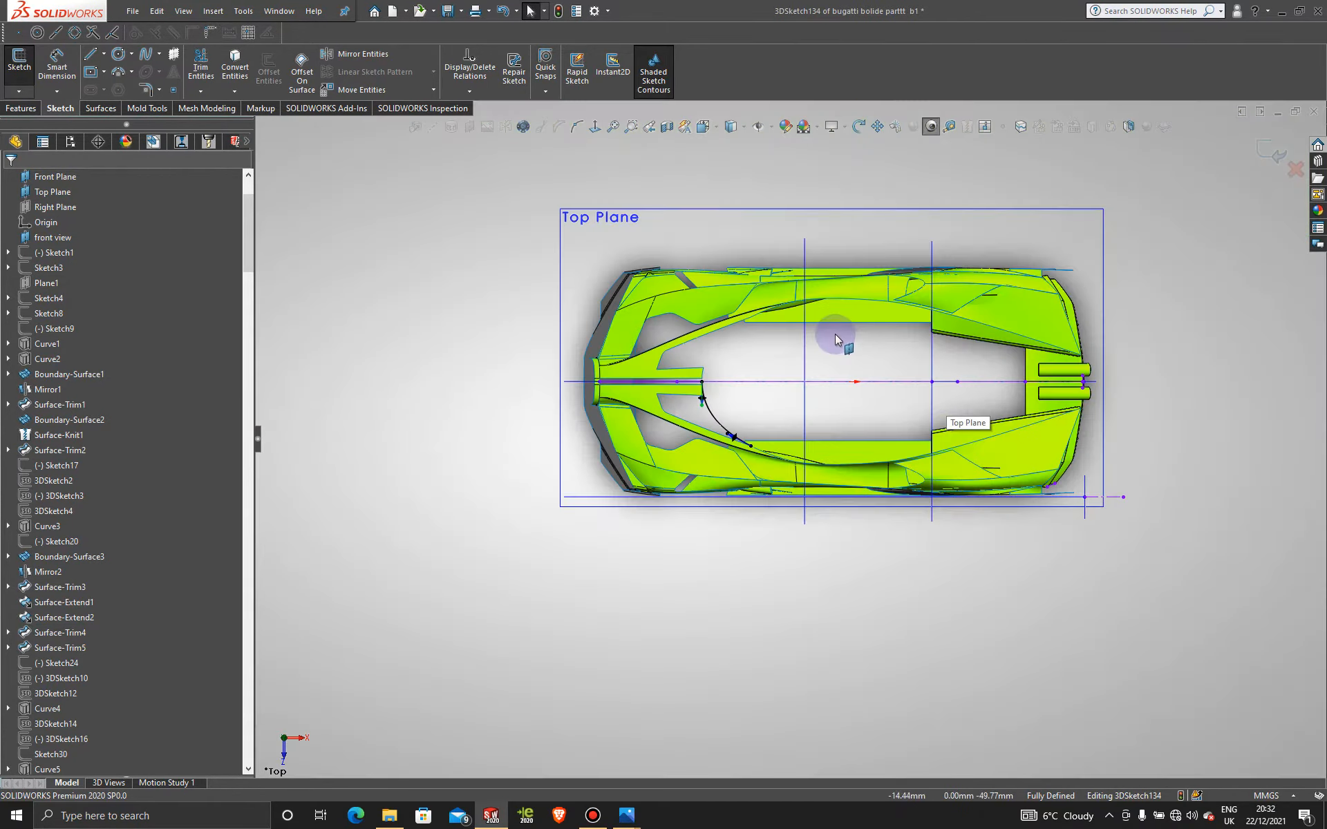
{"action": "middle_click_drag", "start_coordinate": [815, 373], "coordinate": [800, 417]}
{"action": "key", "text": "space"}
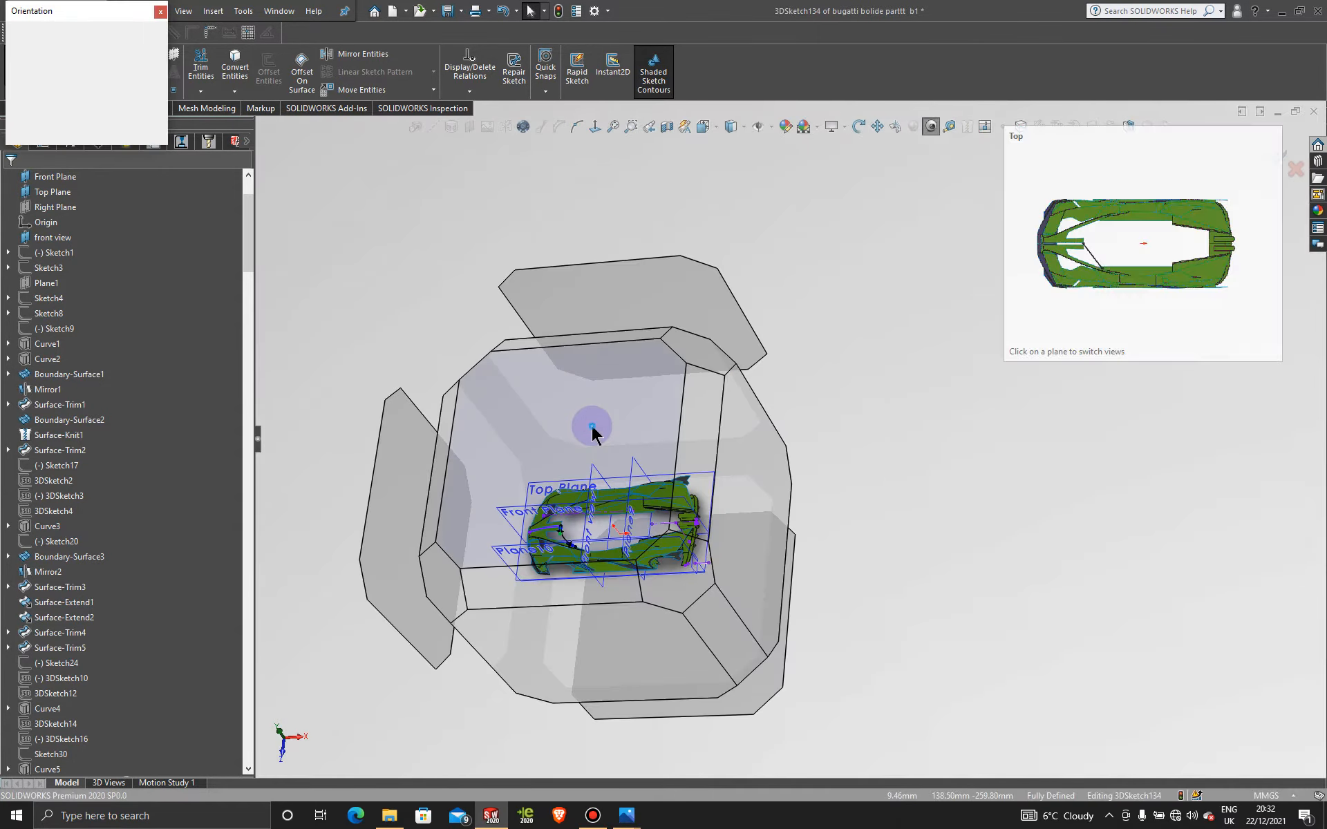
{"action": "left_click", "coordinate": [592, 429]}
{"action": "scroll", "coordinate": [726, 524], "scroll_direction": "down", "scroll_amount": 6}
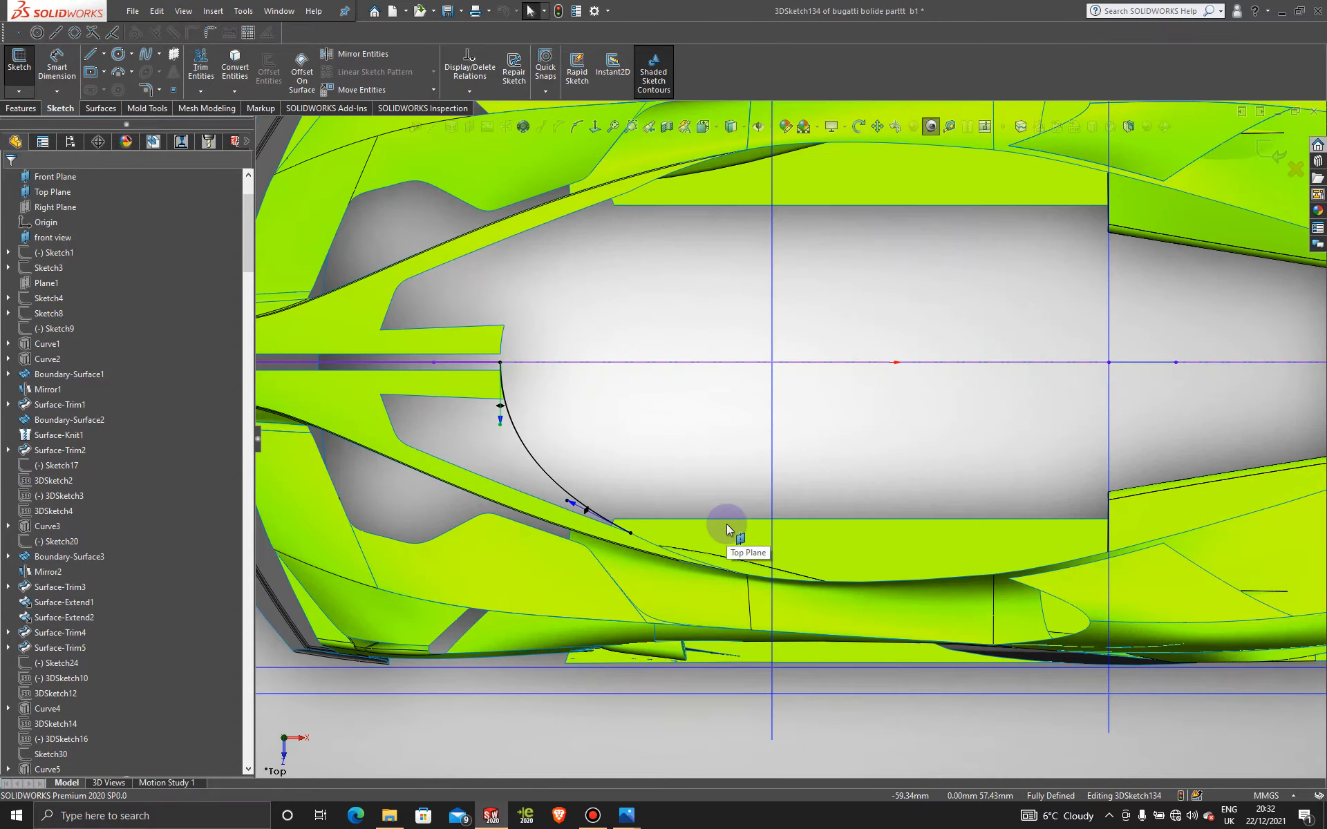
{"action": "left_click", "coordinate": [145, 56]}
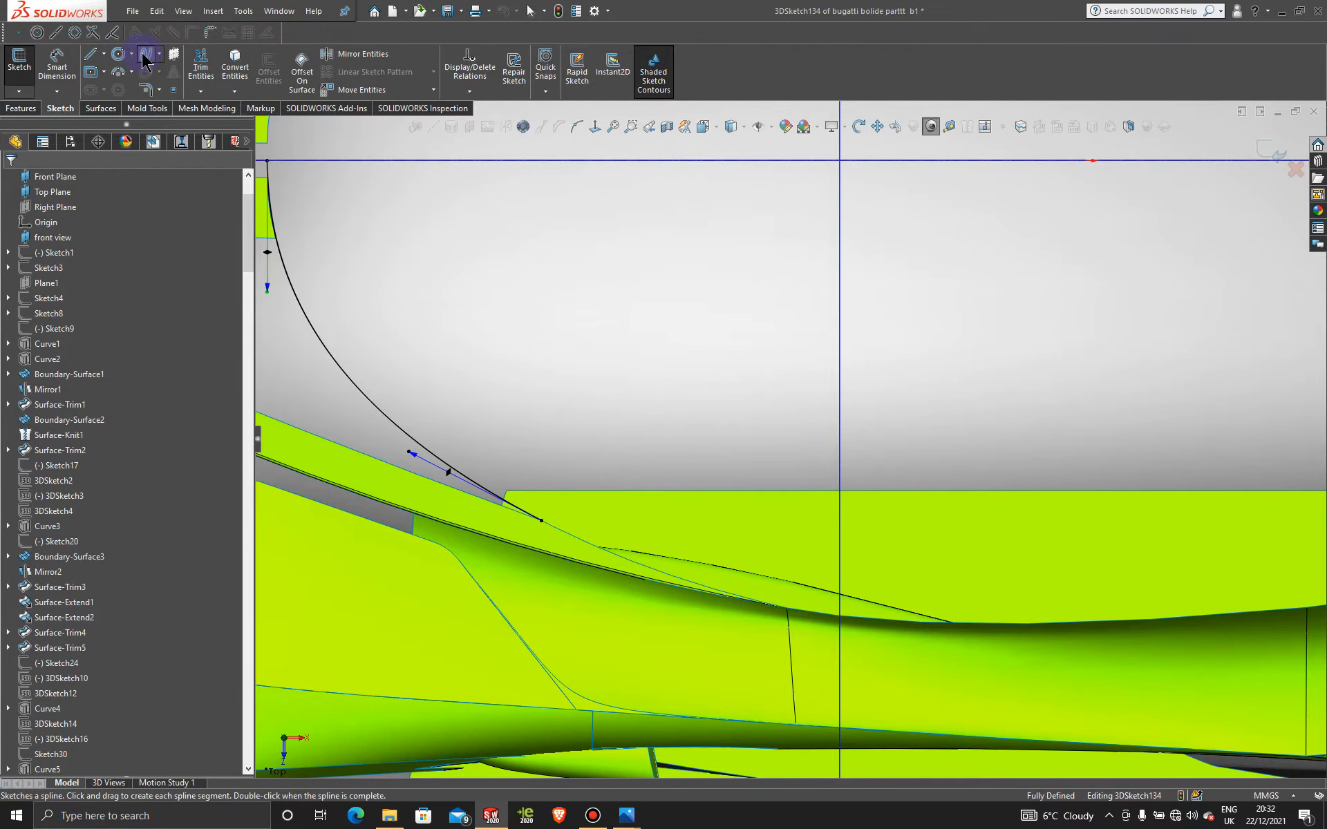
{"action": "scroll", "coordinate": [567, 515], "scroll_direction": "down", "scroll_amount": 3}
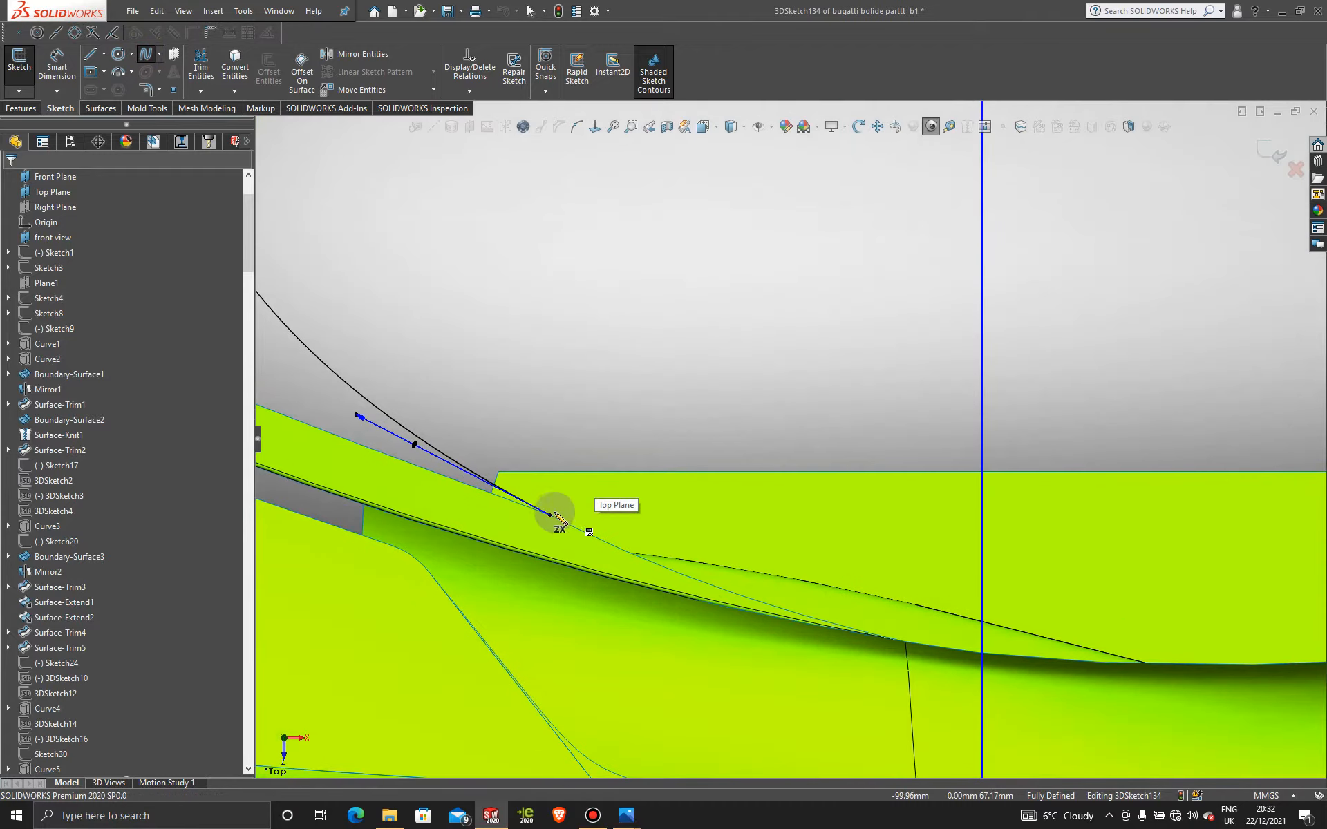
{"action": "left_click", "coordinate": [550, 515]}
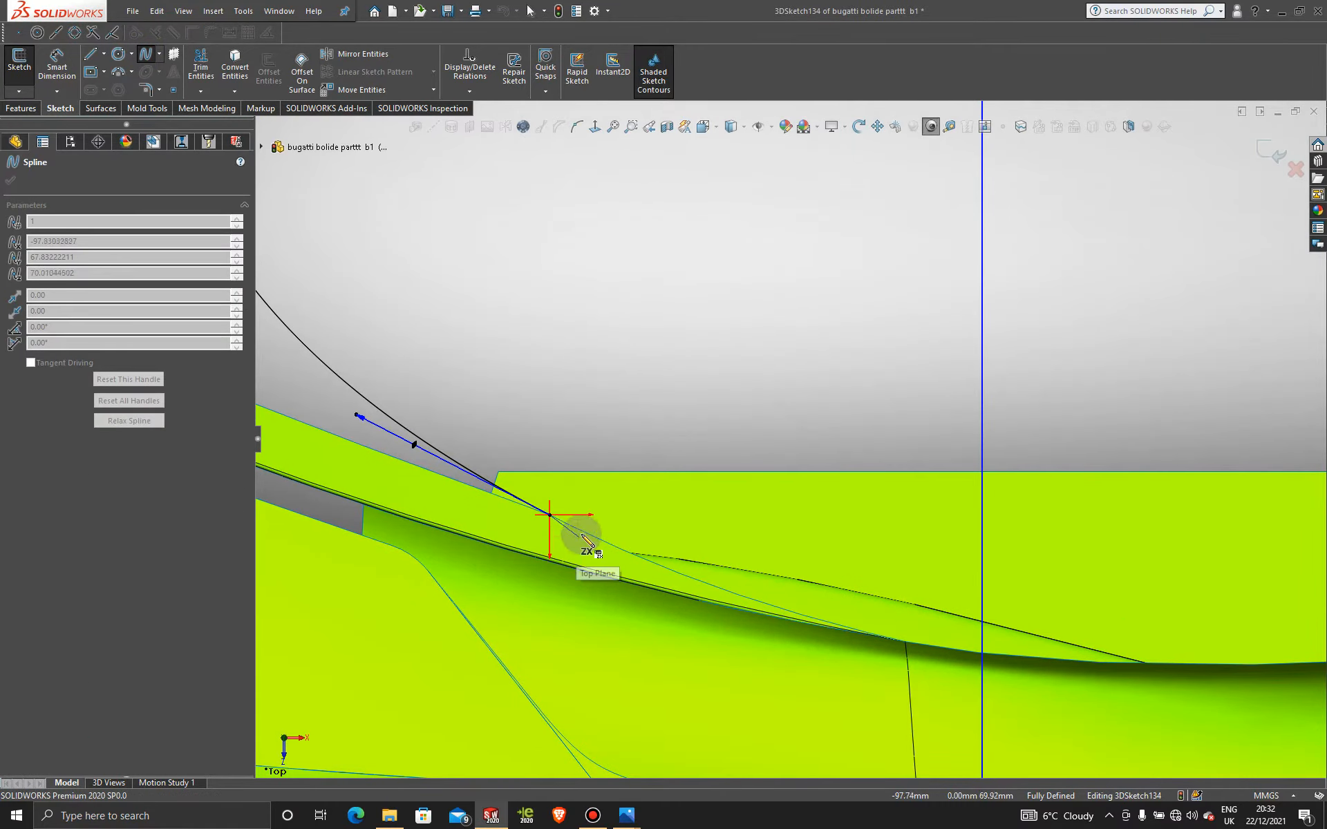
{"action": "left_click", "coordinate": [586, 532]}
{"action": "scroll", "coordinate": [594, 546], "scroll_direction": "up", "scroll_amount": 2}
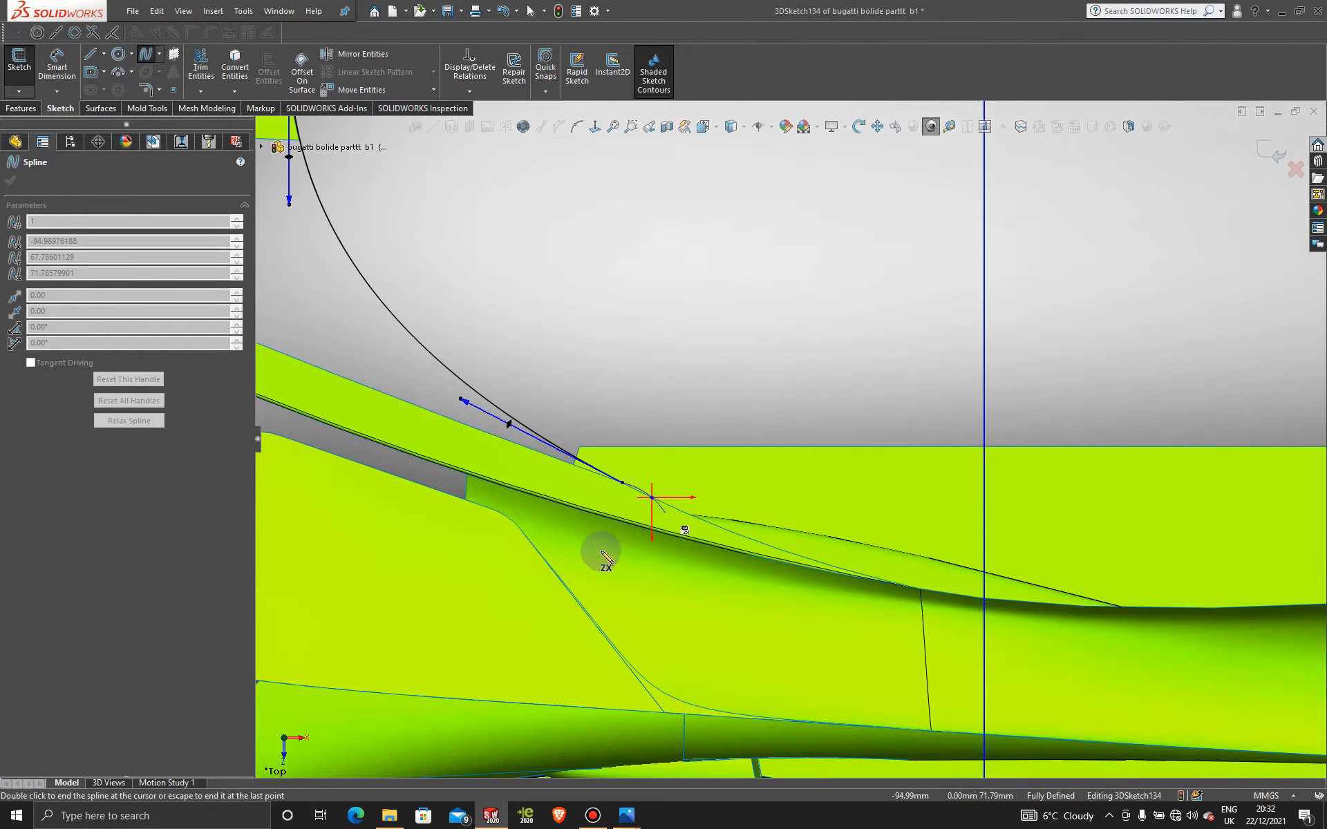
{"action": "scroll", "coordinate": [636, 540], "scroll_direction": "down", "scroll_amount": 3}
{"action": "left_click", "coordinate": [701, 482]}
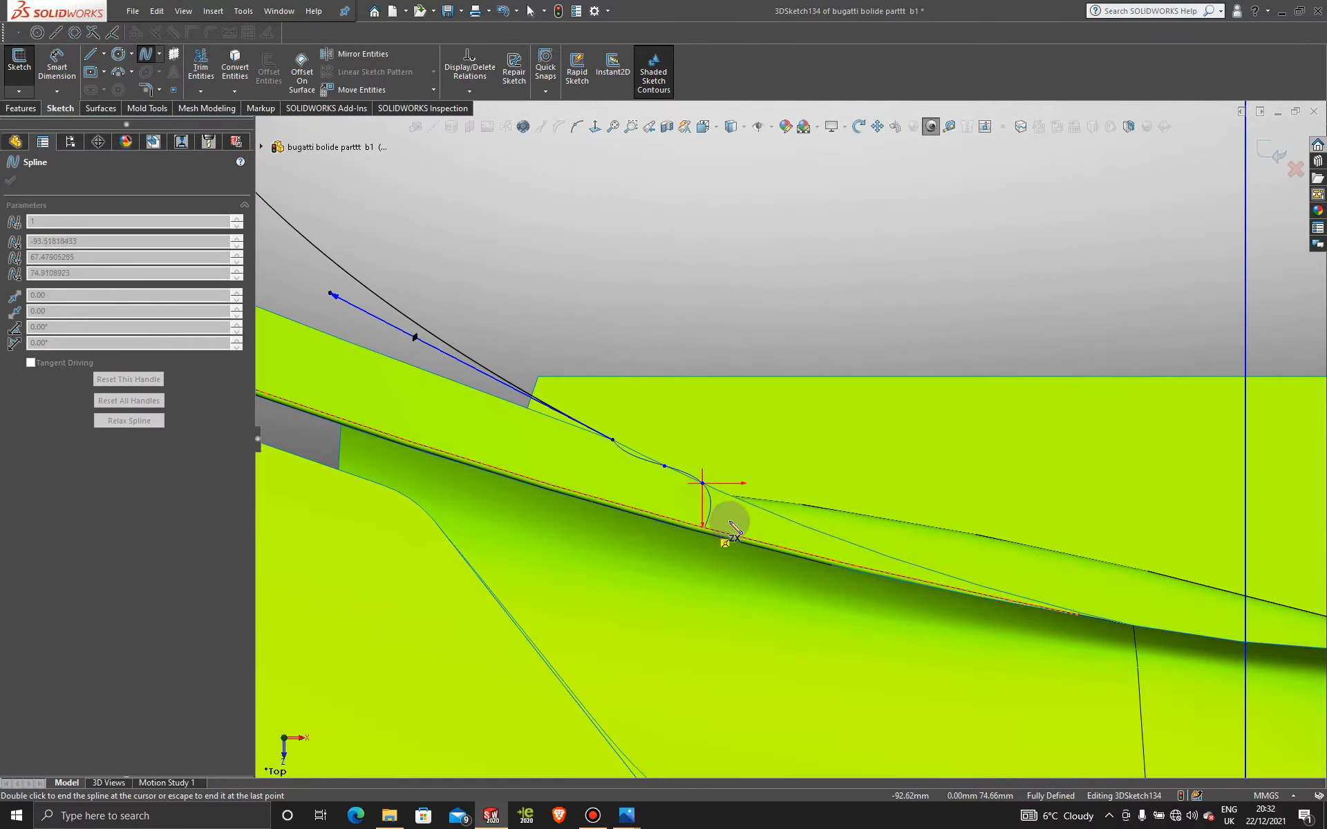
Step: Continue the spline along the lower edge past the seam, ending at the vertical line
{"action": "left_click", "coordinate": [755, 507]}
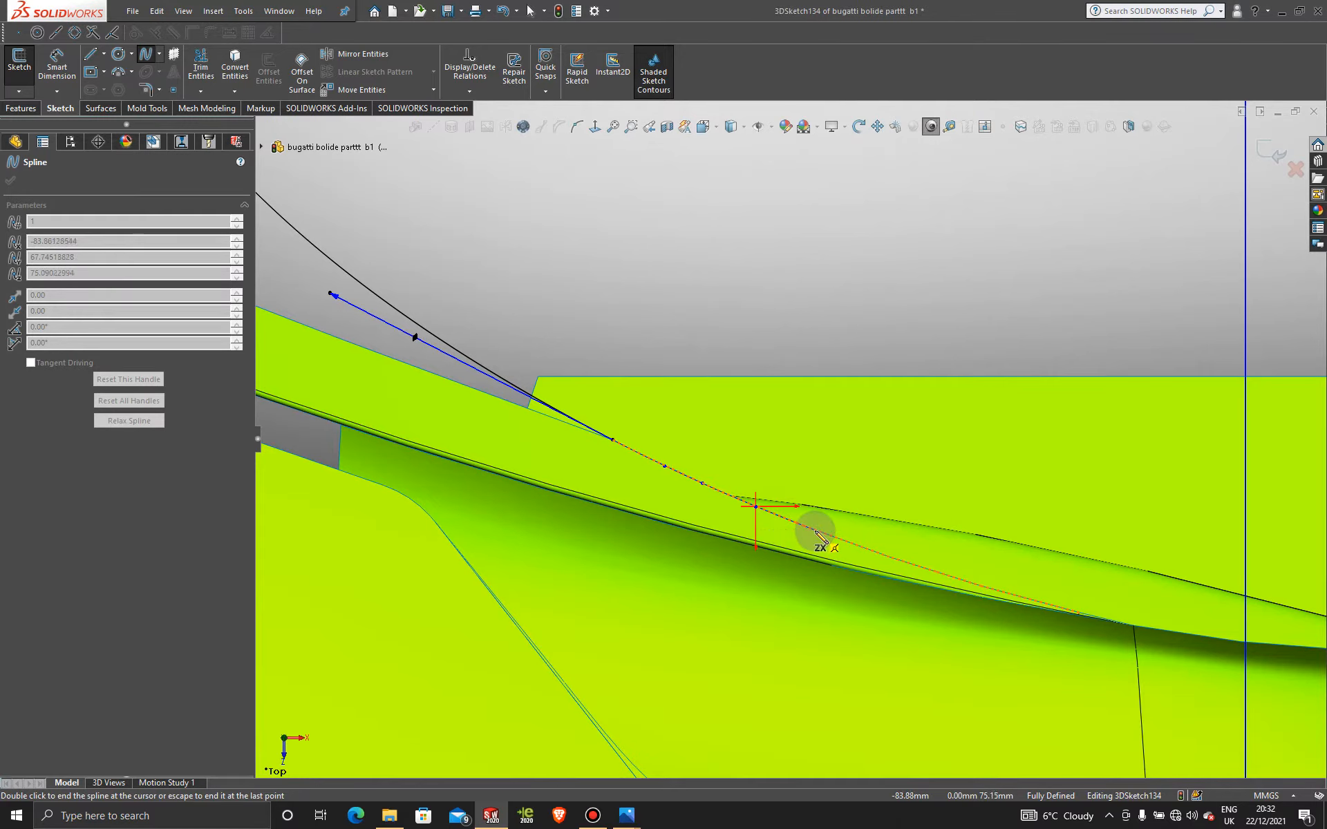
{"action": "left_click", "coordinate": [814, 530]}
{"action": "left_click", "coordinate": [883, 555]}
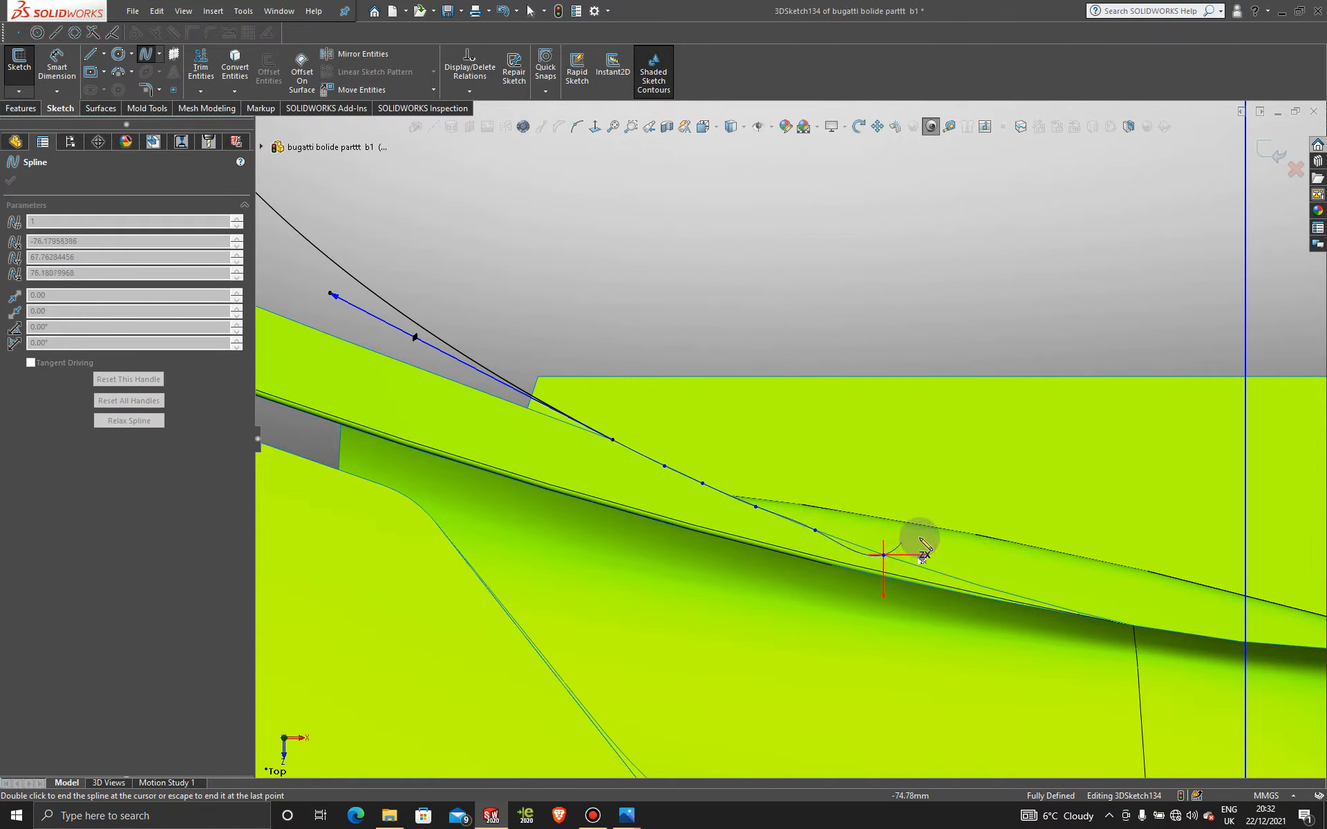
{"action": "left_click", "coordinate": [930, 570]}
{"action": "scroll", "coordinate": [1002, 552], "scroll_direction": "down", "scroll_amount": 2}
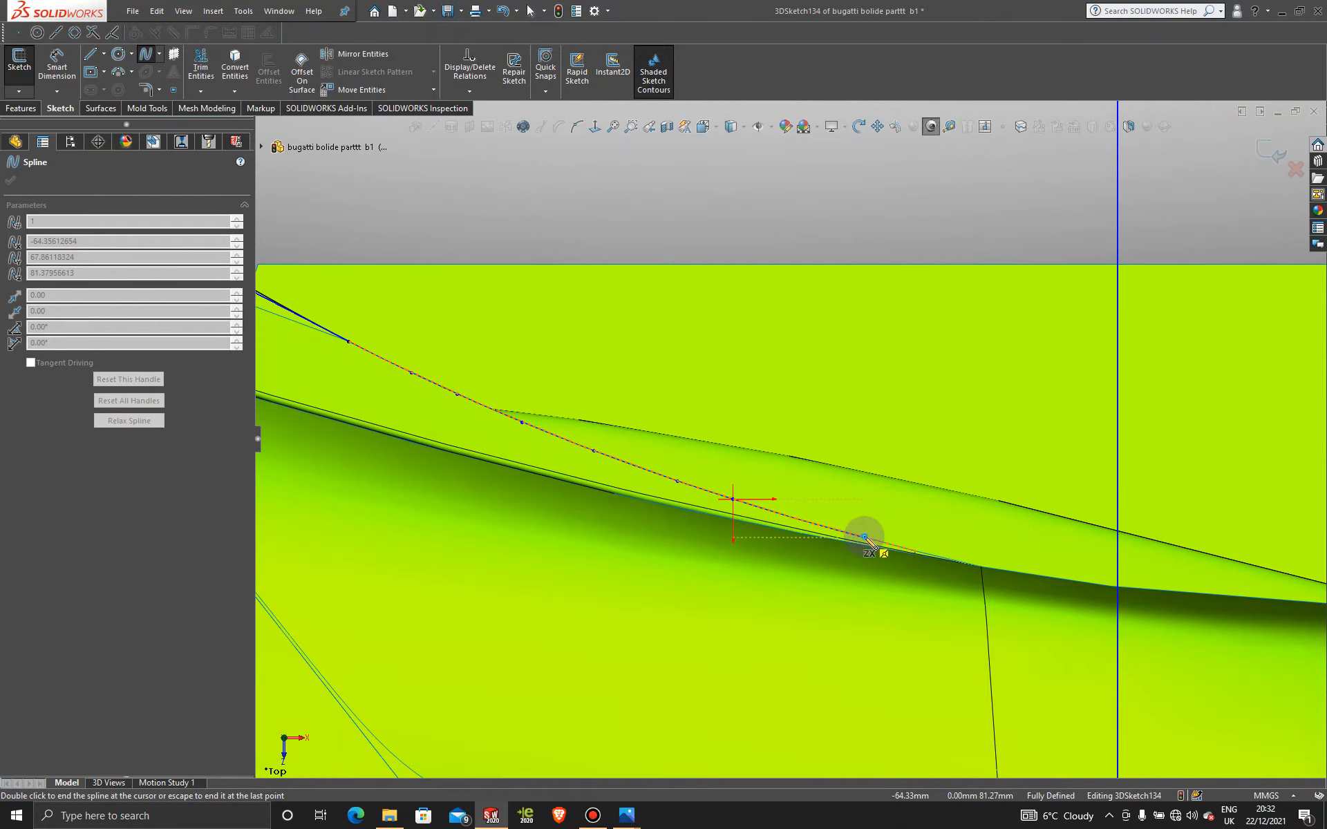
{"action": "left_click", "coordinate": [864, 537]}
{"action": "scroll", "coordinate": [898, 529], "scroll_direction": "down", "scroll_amount": 3}
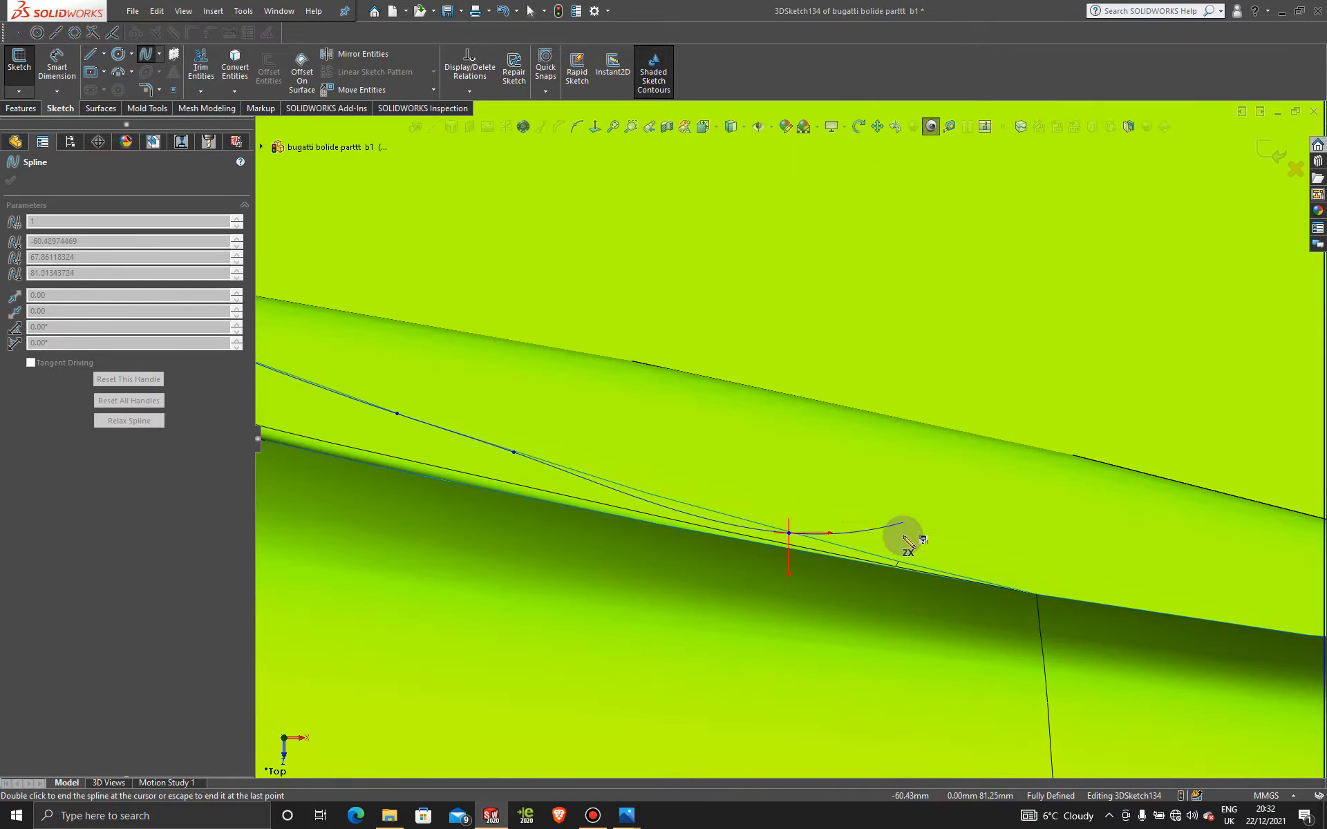
{"action": "left_click", "coordinate": [873, 555]}
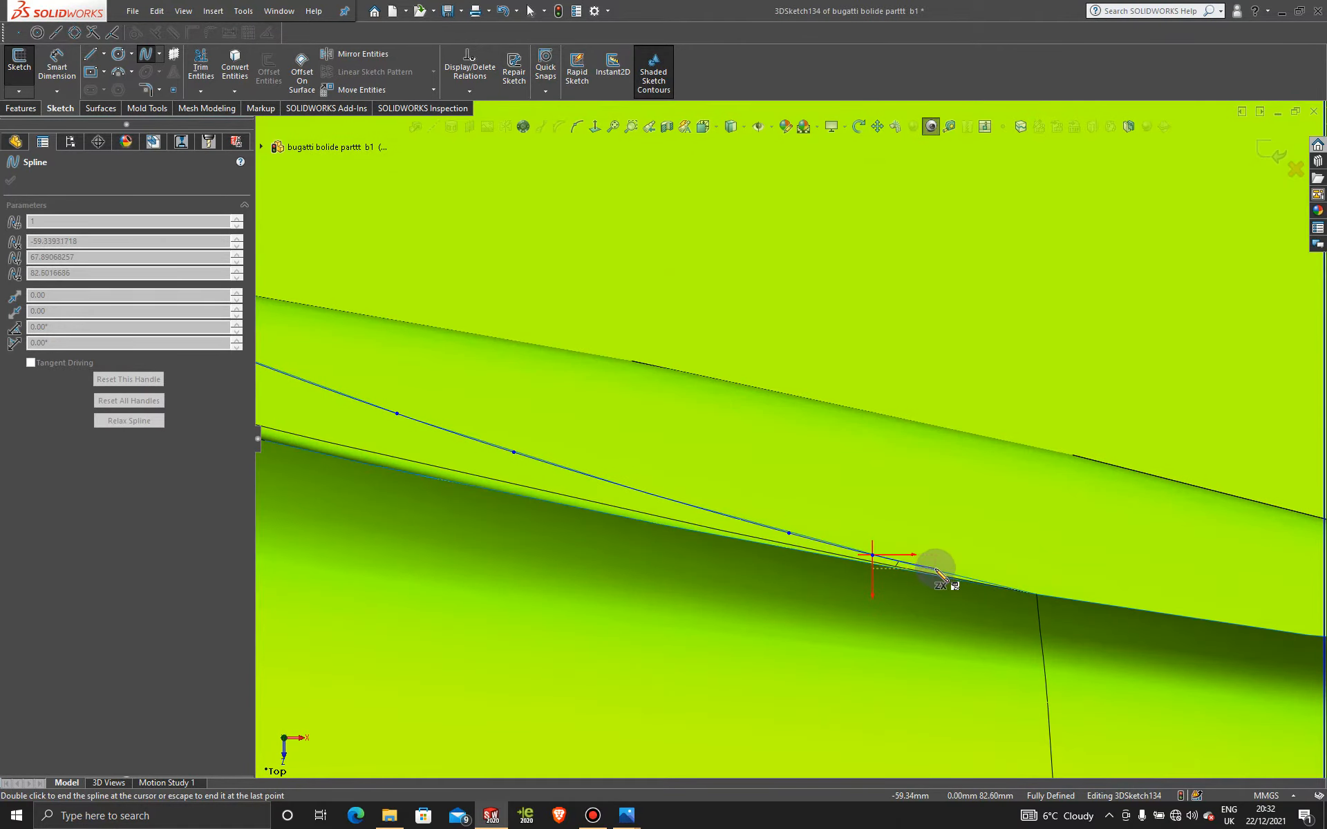
{"action": "left_click", "coordinate": [935, 573]}
{"action": "scroll", "coordinate": [967, 560], "scroll_direction": "up", "scroll_amount": 2}
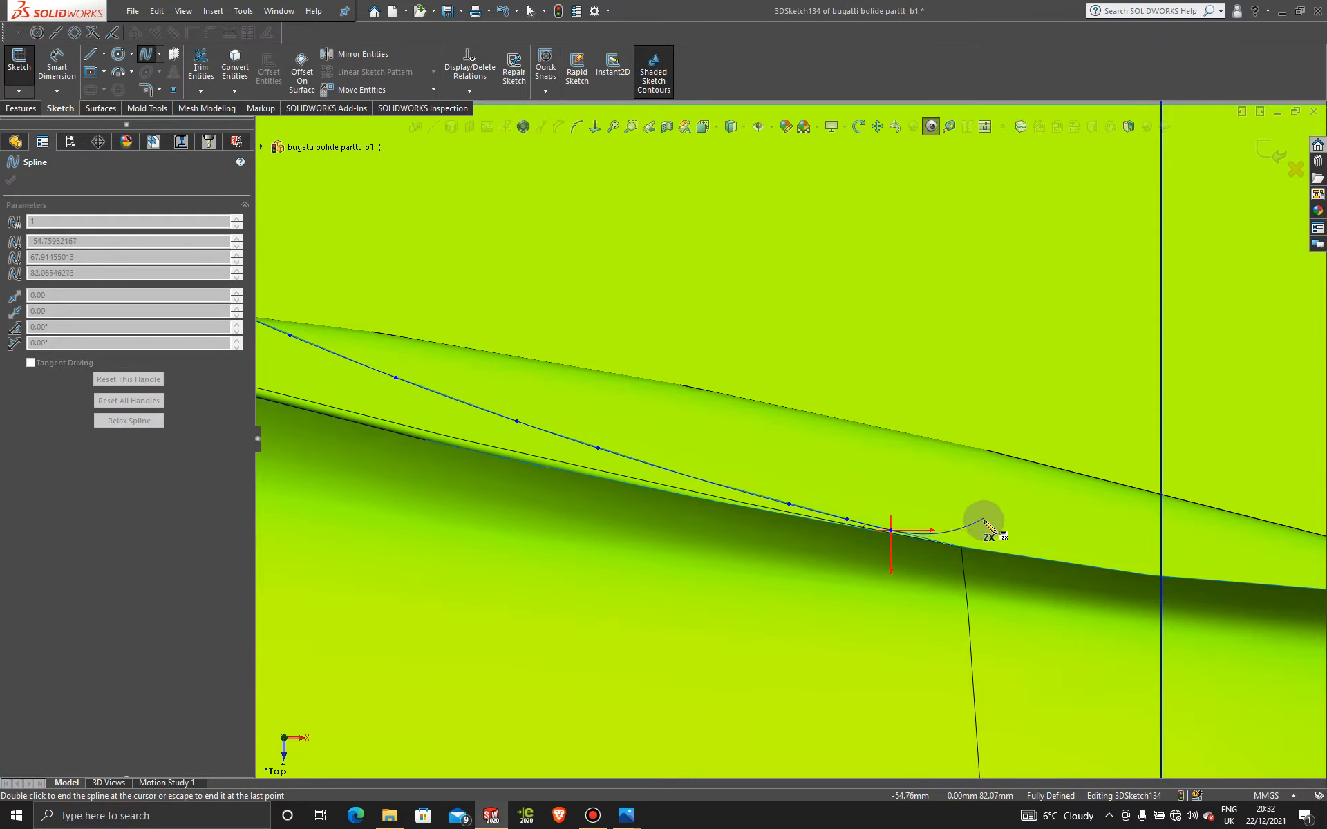
{"action": "left_click", "coordinate": [989, 552]}
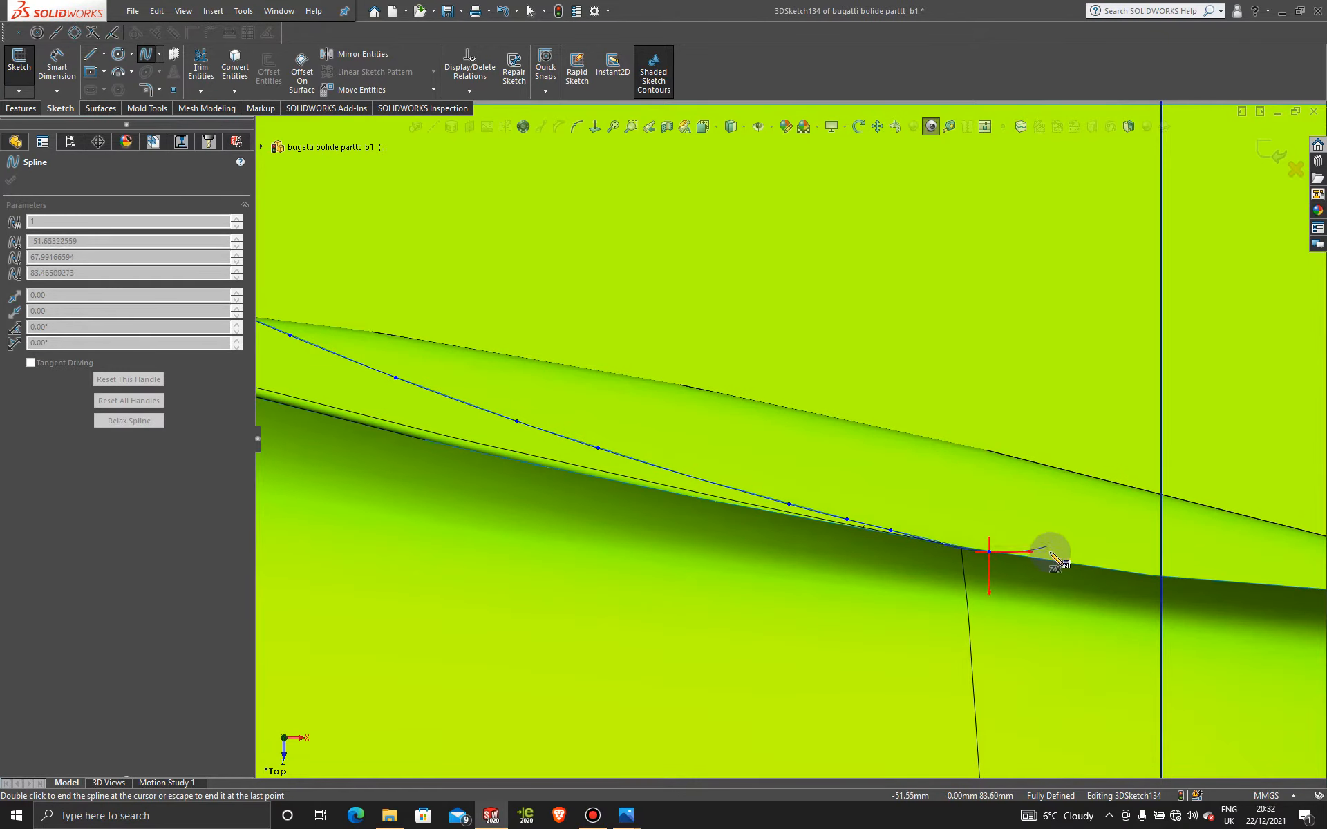
{"action": "left_click", "coordinate": [1054, 562]}
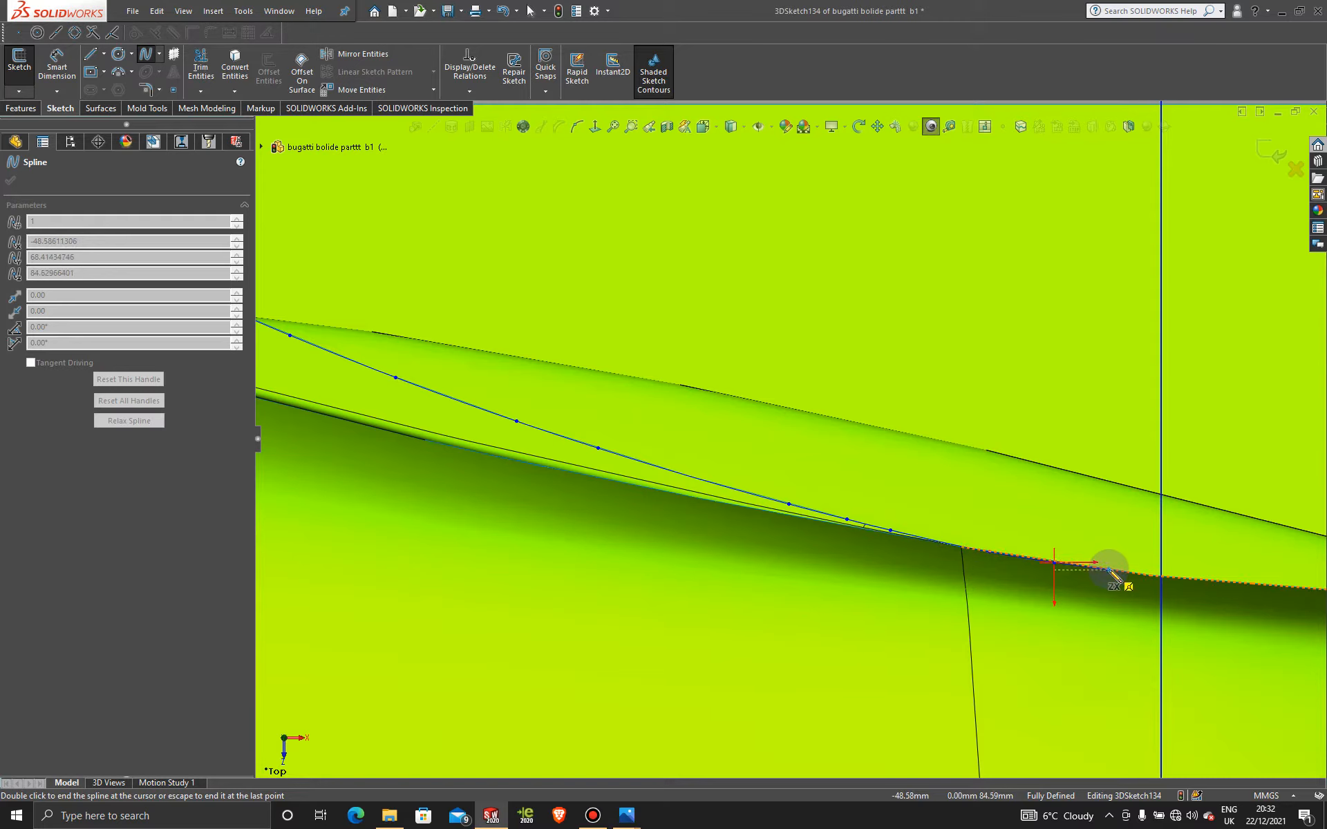
{"action": "left_click", "coordinate": [1108, 570]}
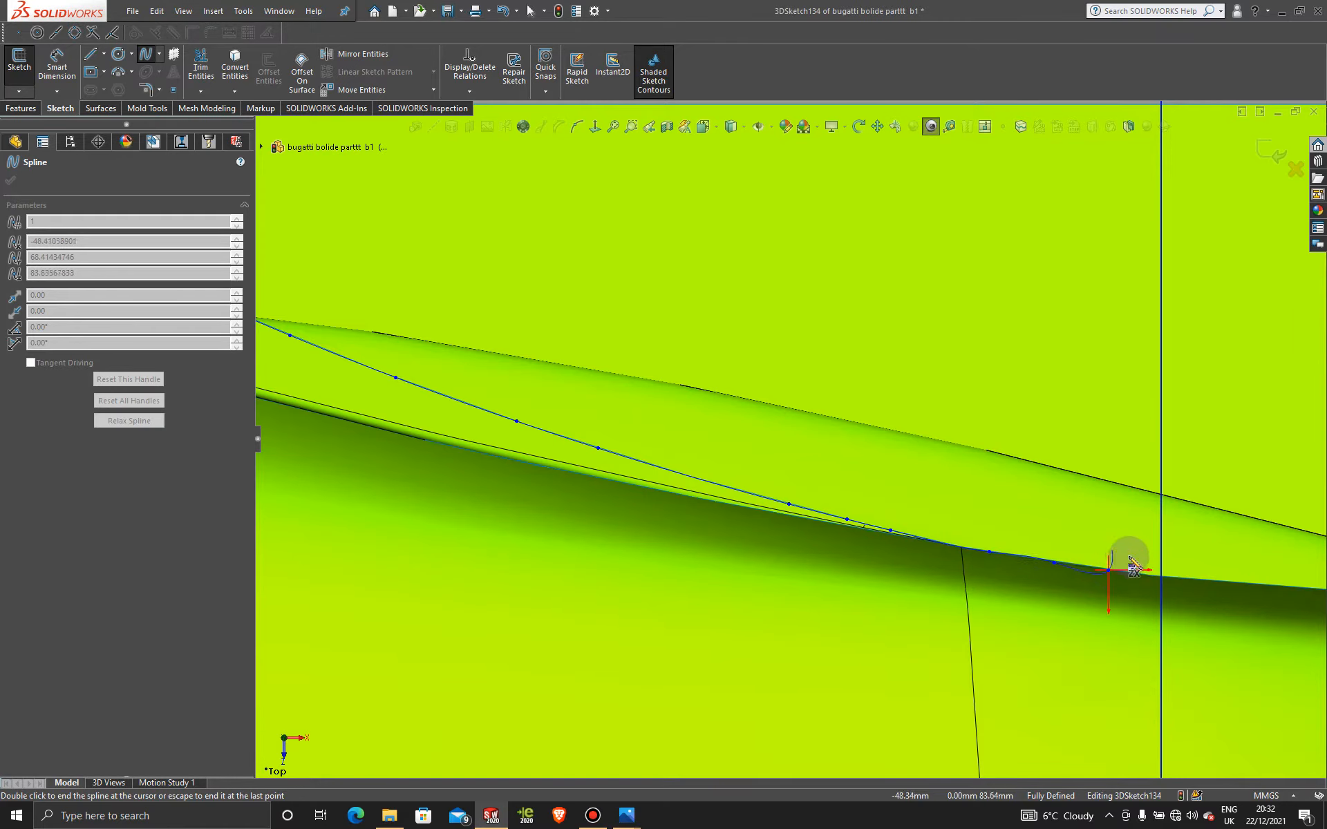
{"action": "left_click", "coordinate": [1162, 575]}
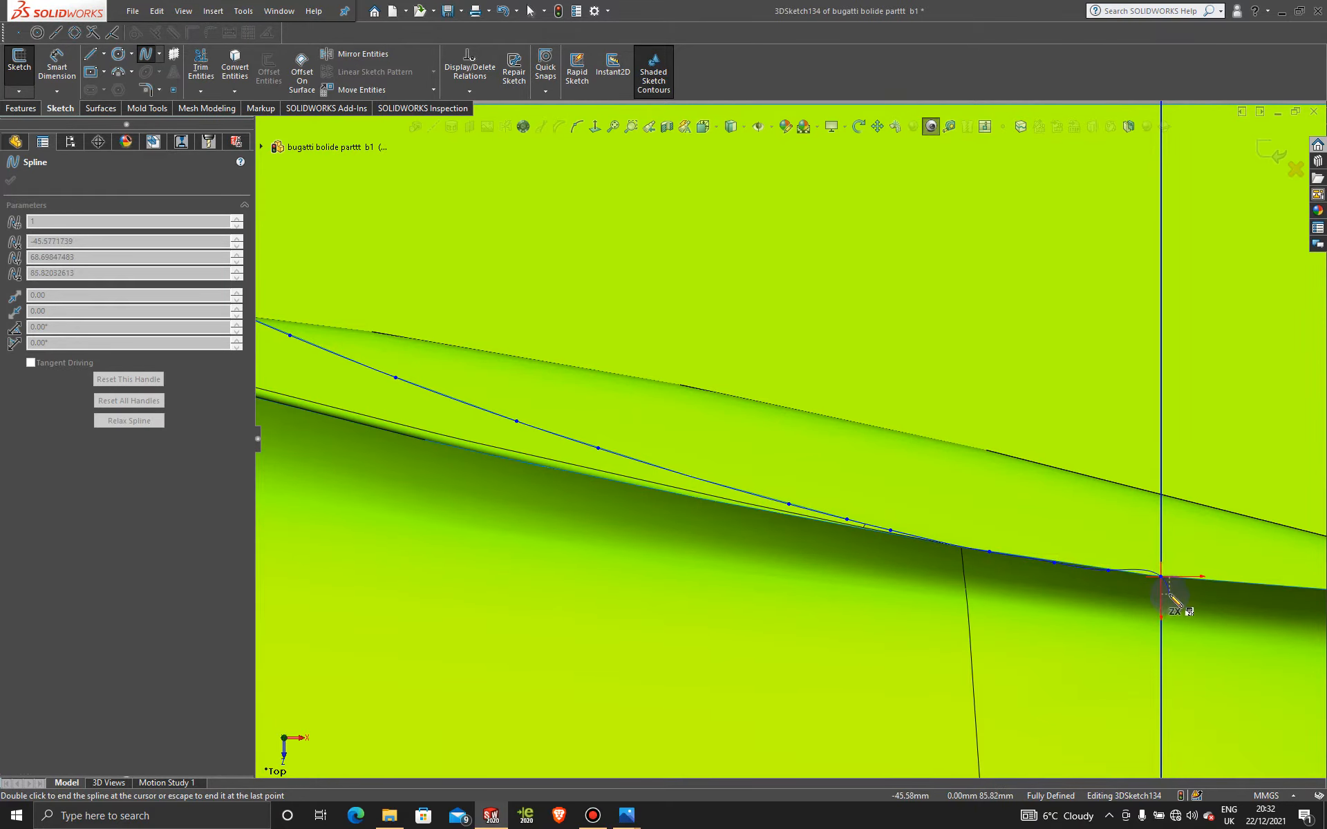
{"action": "key", "text": "Escape"}
{"action": "middle_click_drag", "start_coordinate": [1170, 595], "coordinate": [946, 478]}
Step: Check the new curves from a low side view and exit 3DSketch134
{"action": "scroll", "coordinate": [946, 478], "scroll_direction": "up", "scroll_amount": 10}
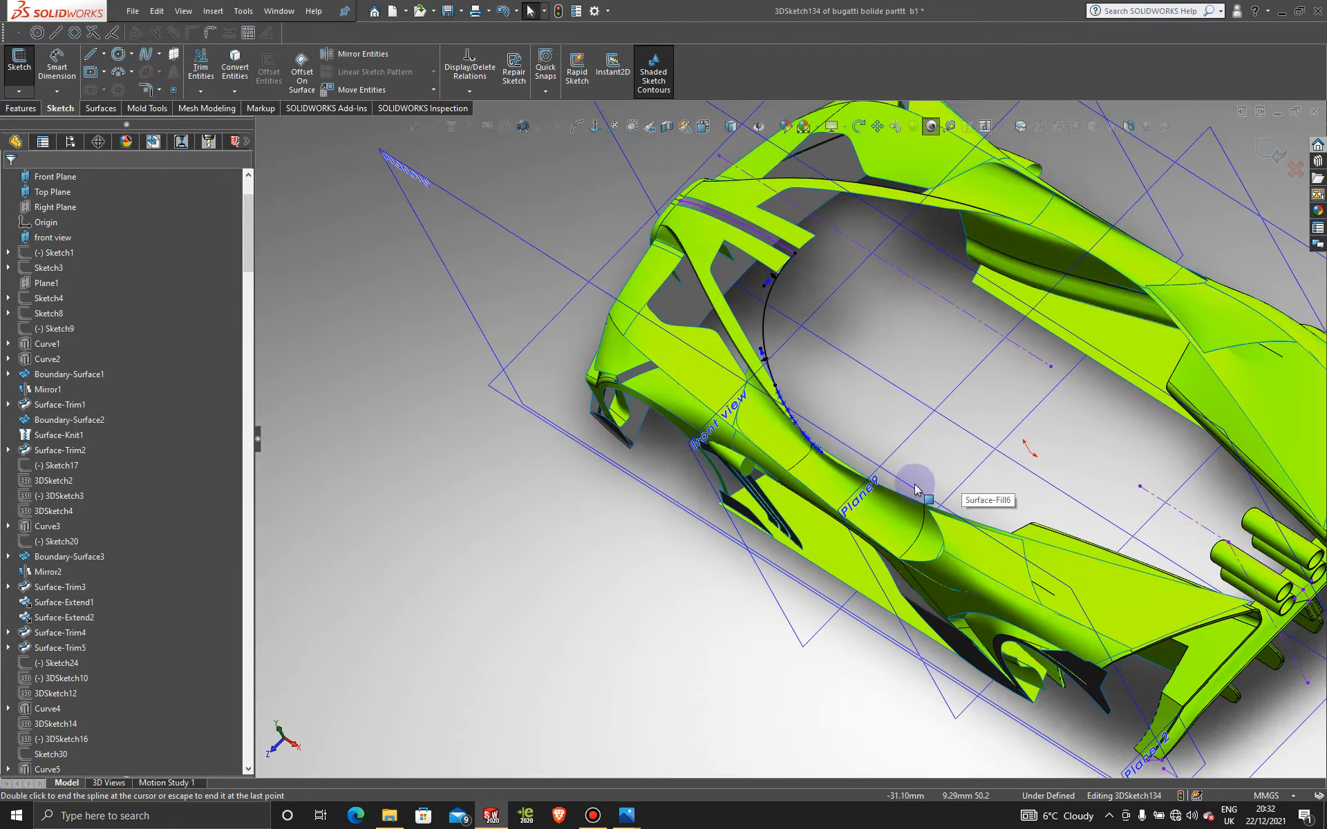
{"action": "middle_click_drag", "start_coordinate": [816, 464], "coordinate": [885, 393]}
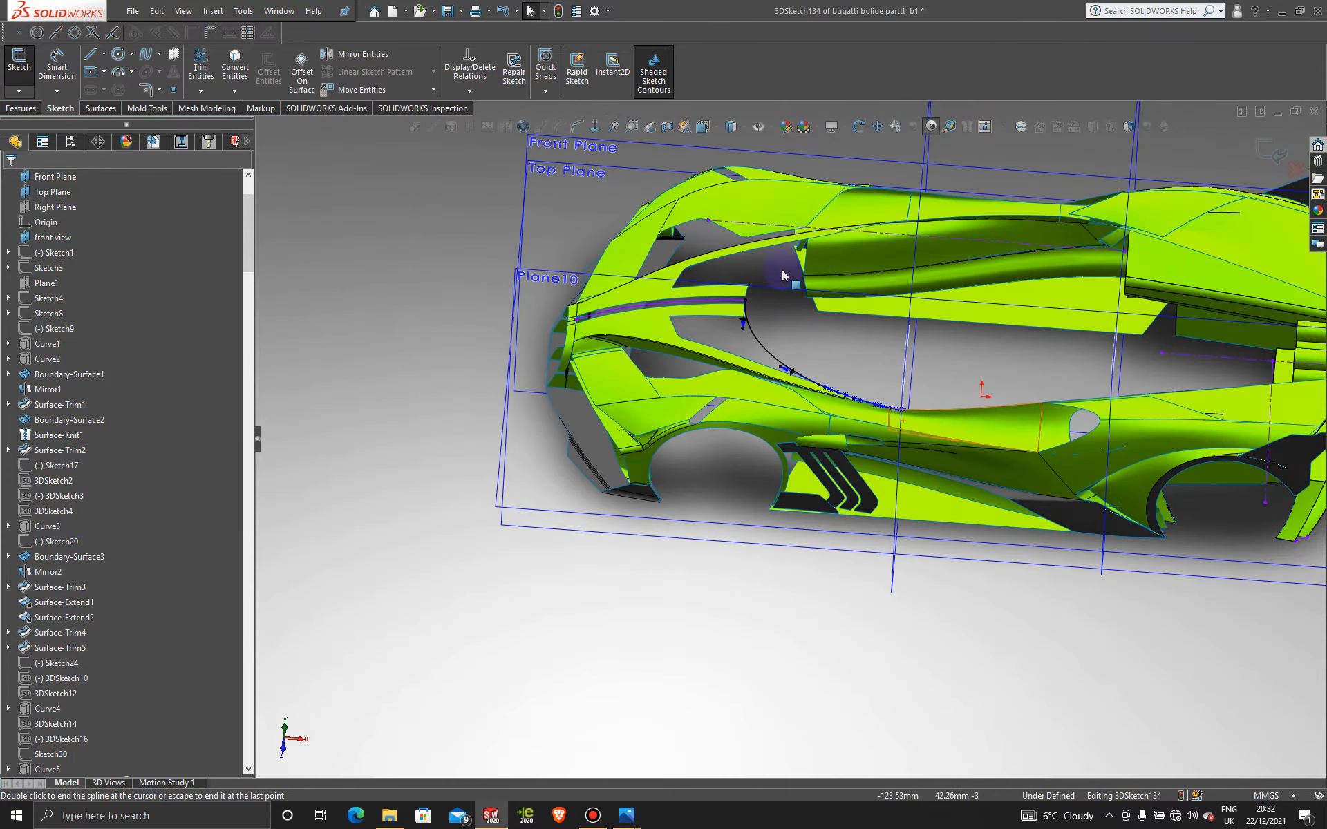
{"action": "scroll", "coordinate": [808, 347], "scroll_direction": "up", "scroll_amount": 2}
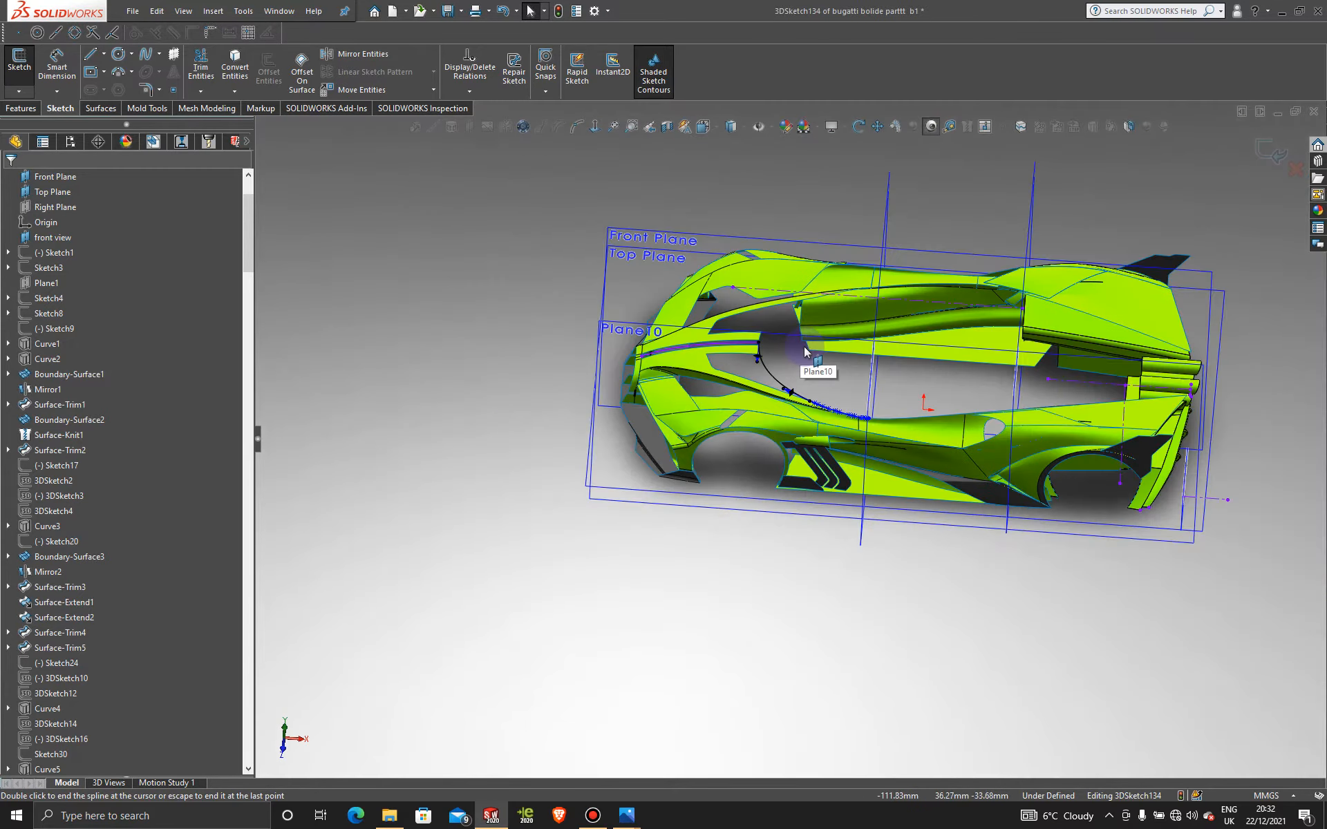
{"action": "middle_click_drag", "start_coordinate": [809, 348], "coordinate": [822, 319]}
{"action": "scroll", "coordinate": [822, 319], "scroll_direction": "down", "scroll_amount": 4}
{"action": "scroll", "coordinate": [822, 318], "scroll_direction": "down", "scroll_amount": 1}
{"action": "scroll", "coordinate": [822, 318], "scroll_direction": "up", "scroll_amount": 4}
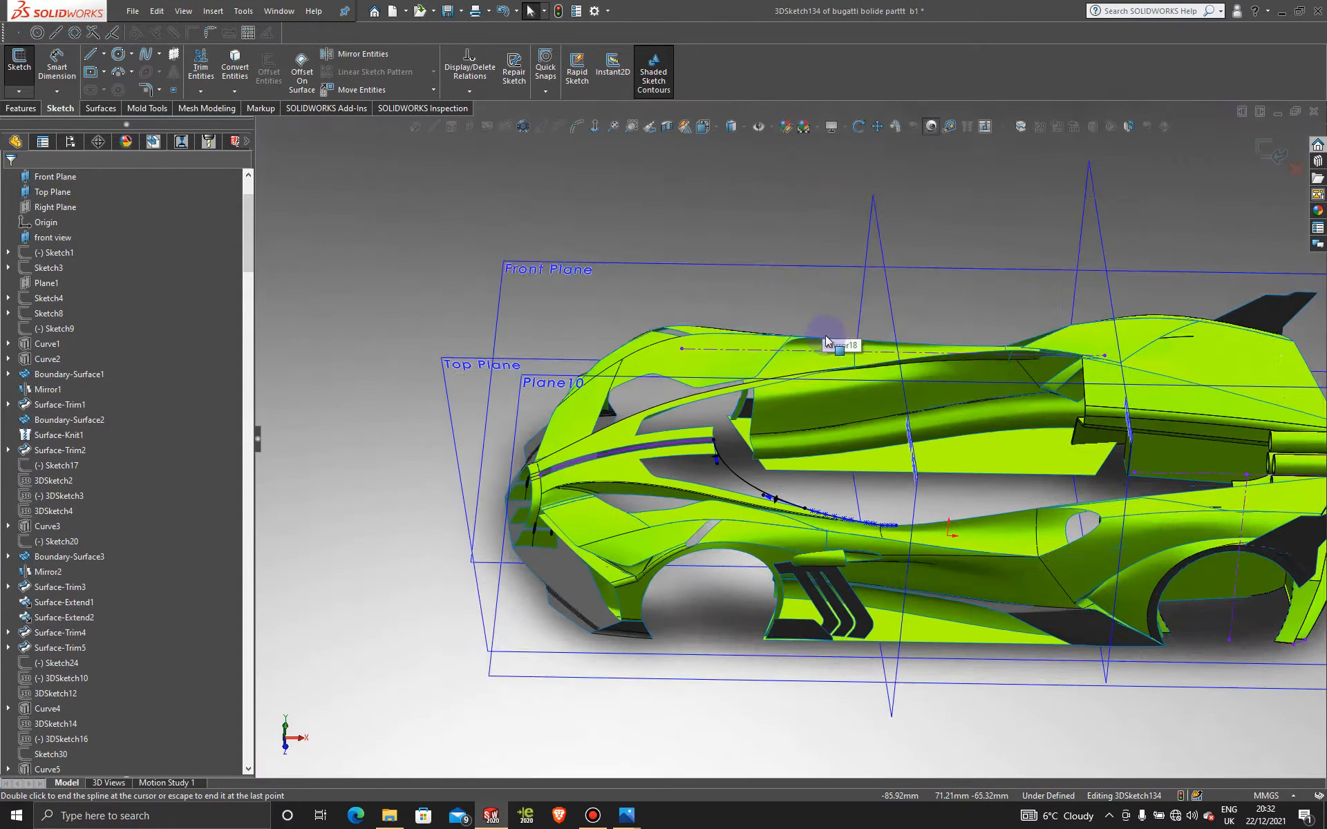
{"action": "left_click", "coordinate": [1260, 153]}
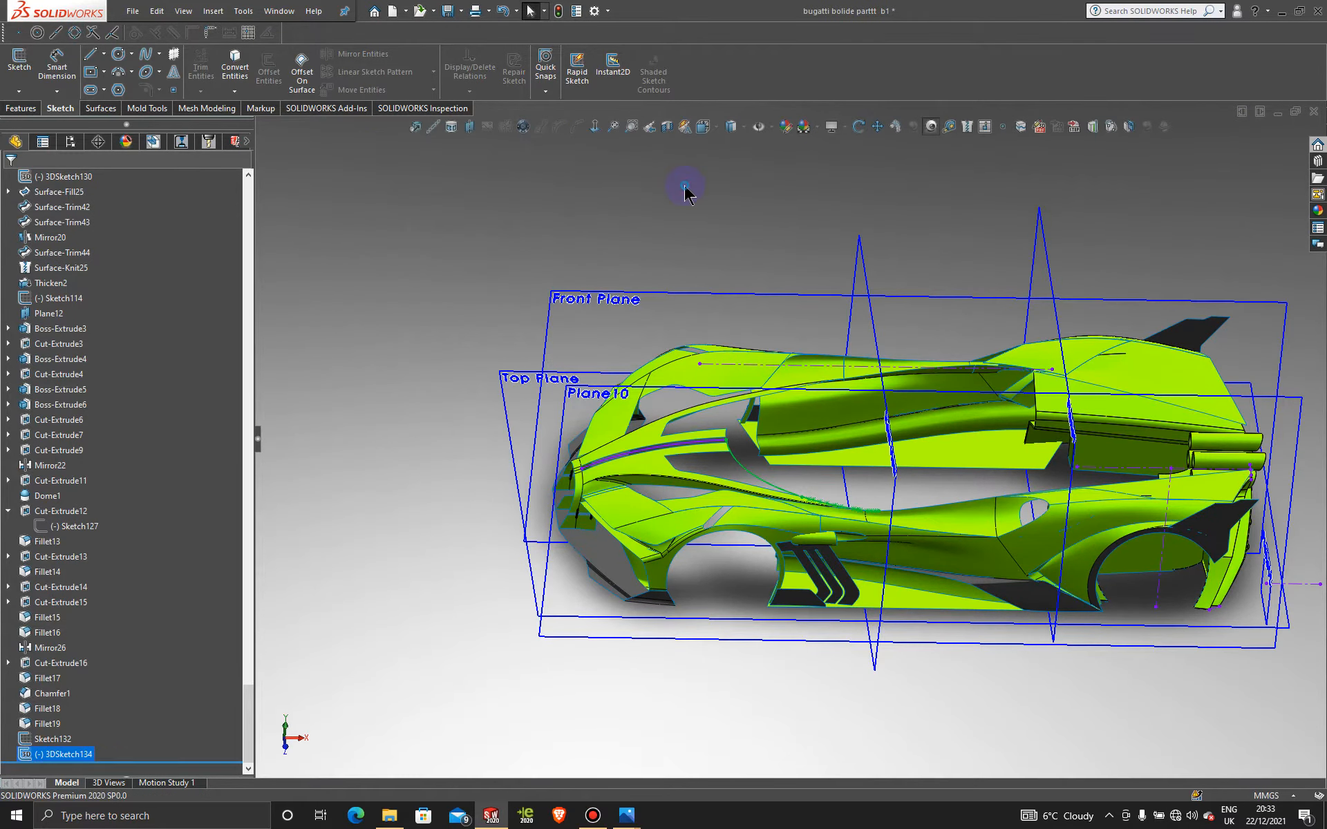
Step: Activate Display State 1 in ConfigurationManager to show the blueprint reference images
{"action": "scroll", "coordinate": [770, 274], "scroll_direction": "down", "scroll_amount": 2}
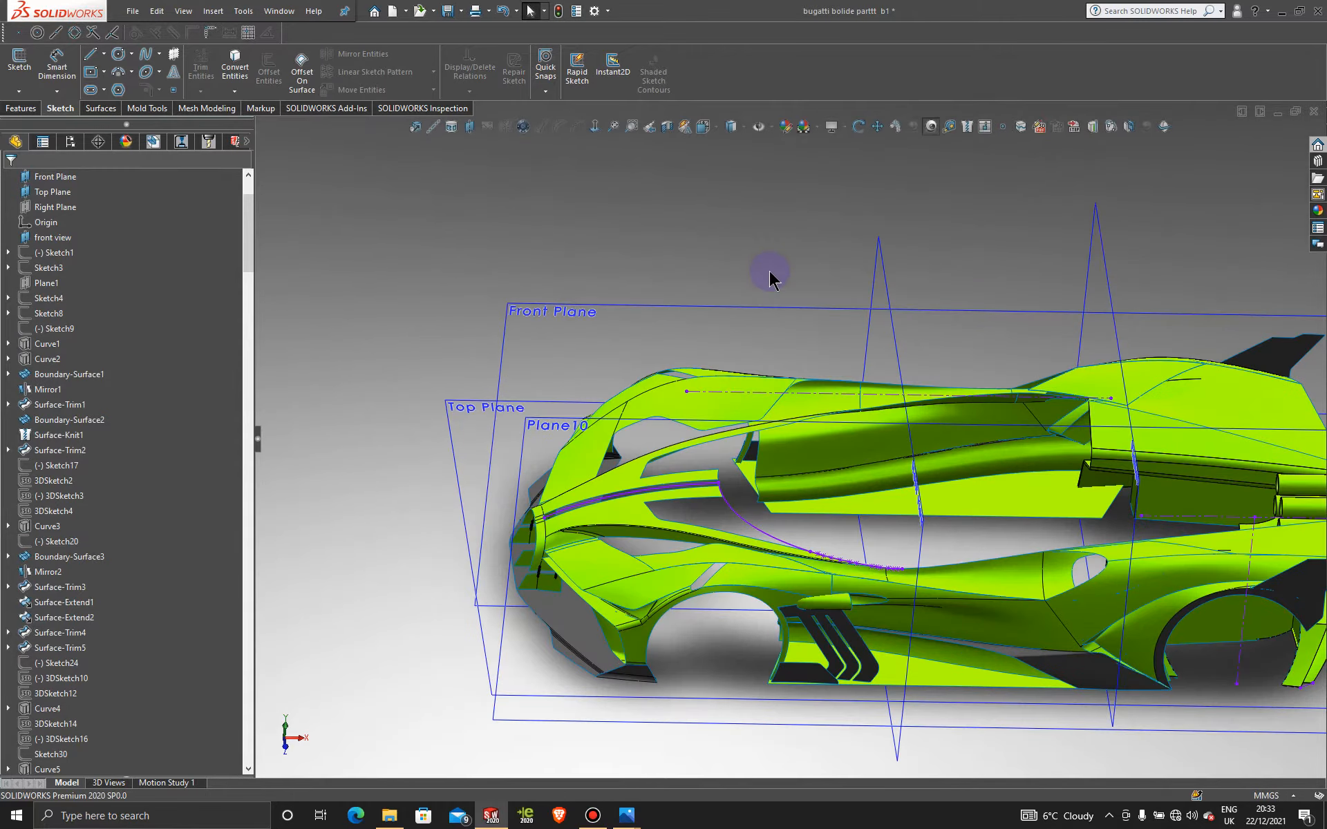
{"action": "middle_click_drag", "start_coordinate": [758, 276], "coordinate": [667, 212]}
{"action": "left_click", "coordinate": [70, 142]}
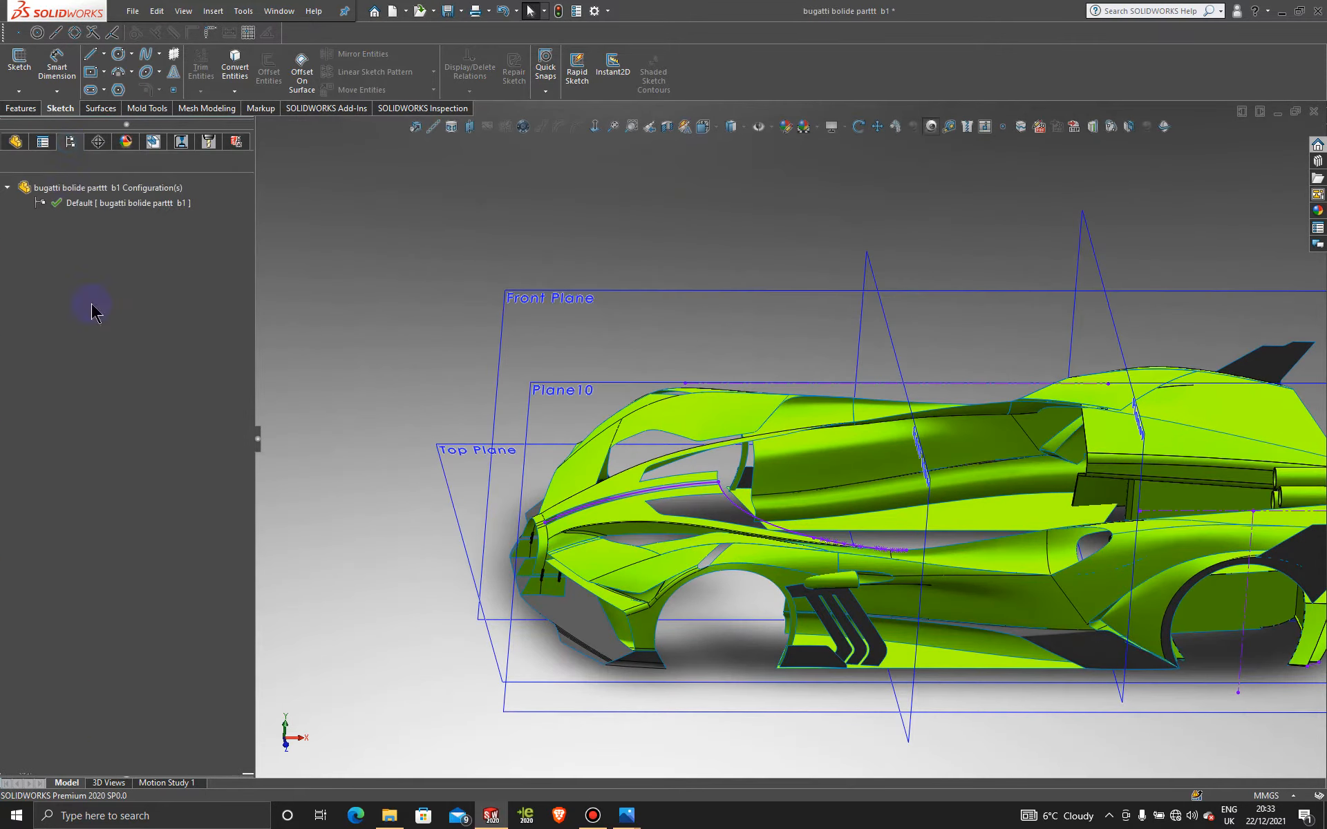
{"action": "left_click", "coordinate": [95, 728]}
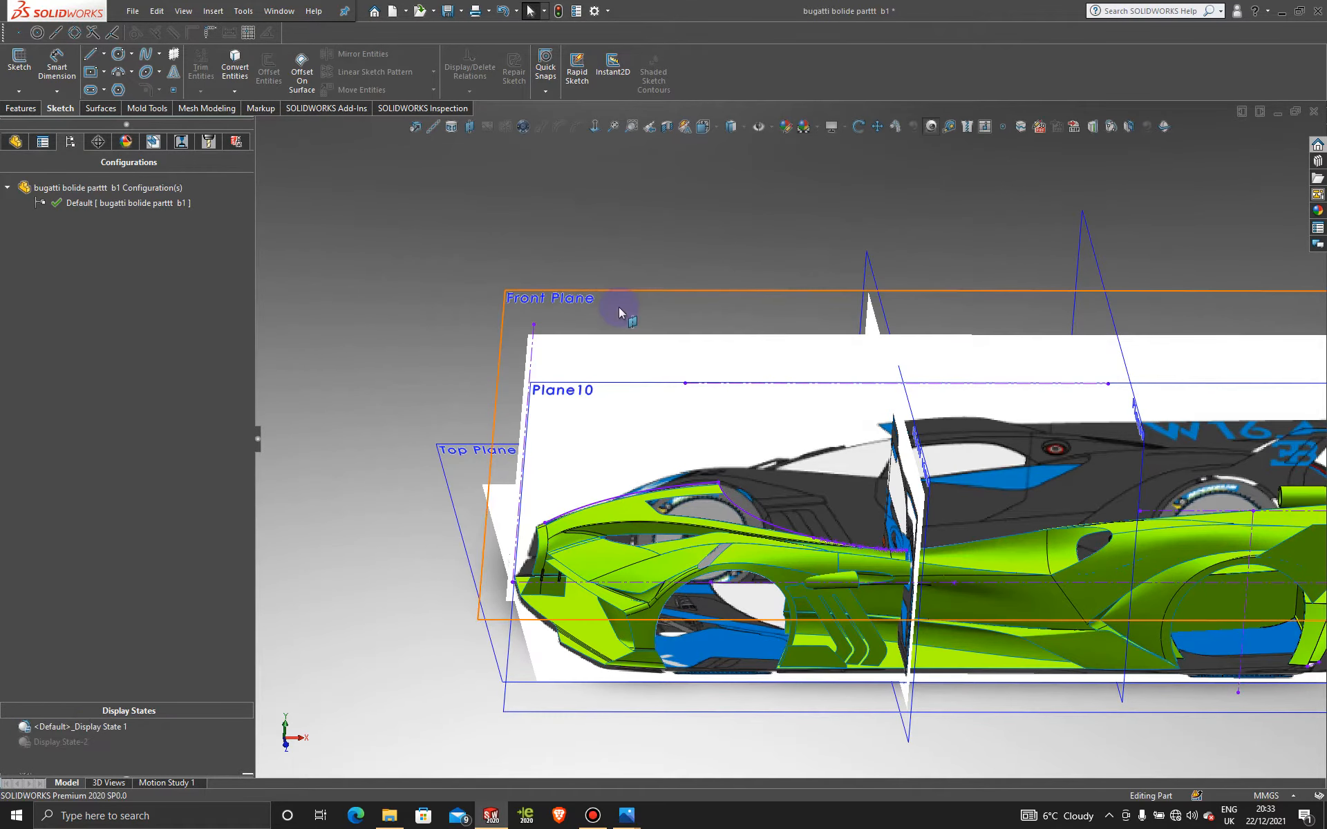
Step: Open a sketch on the Front Plane, view it square-on, and zoom in on the windshield
{"action": "left_click", "coordinate": [619, 306]}
{"action": "left_click", "coordinate": [679, 263]}
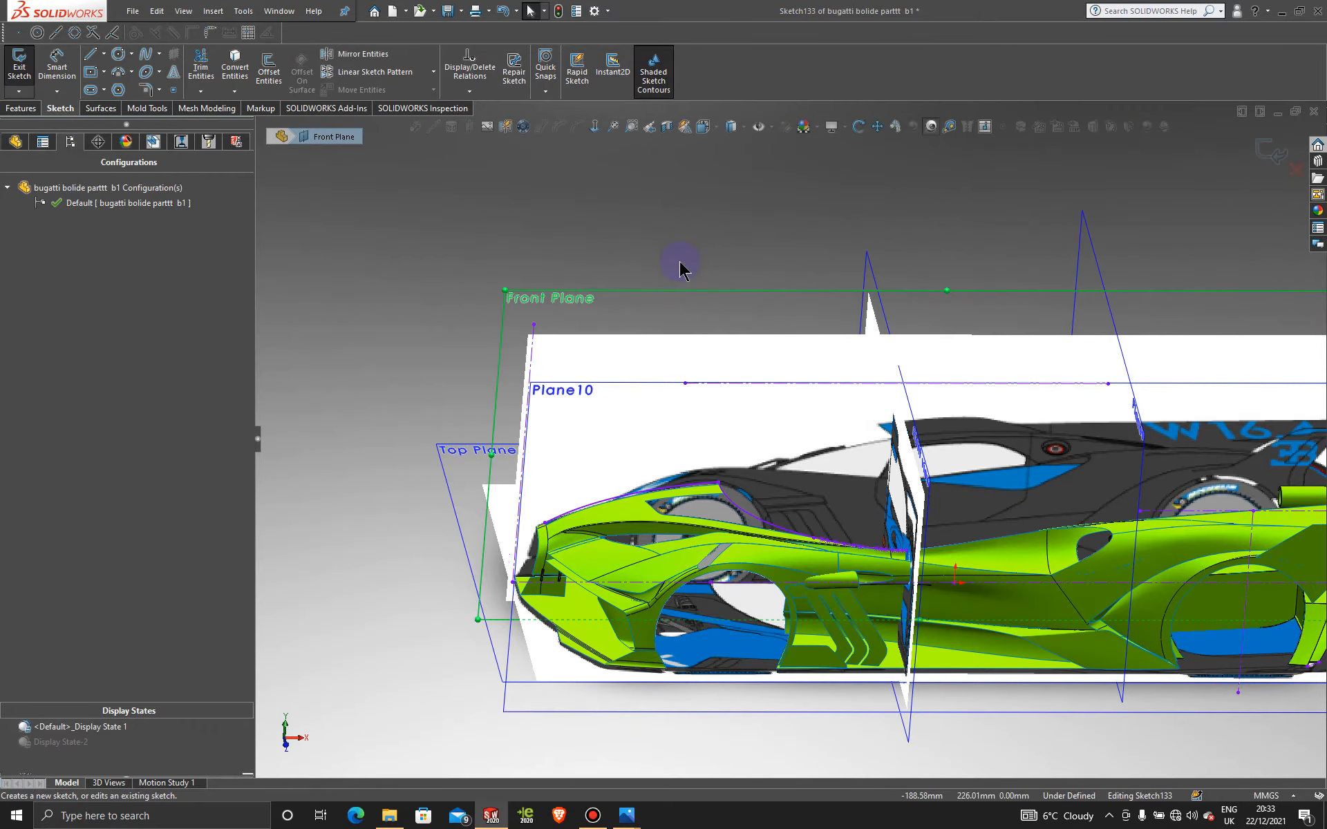
{"action": "left_click", "coordinate": [615, 612]}
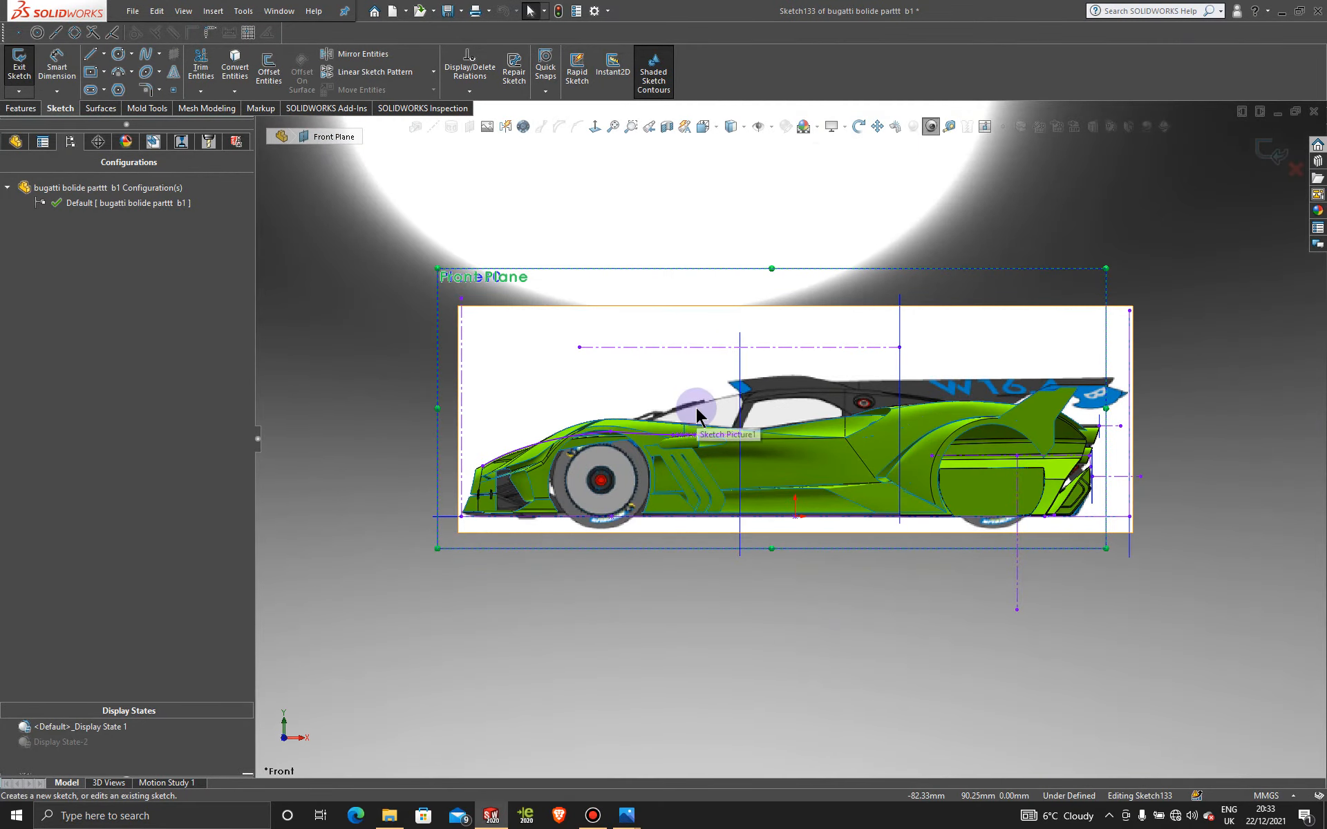
{"action": "key", "text": "space"}
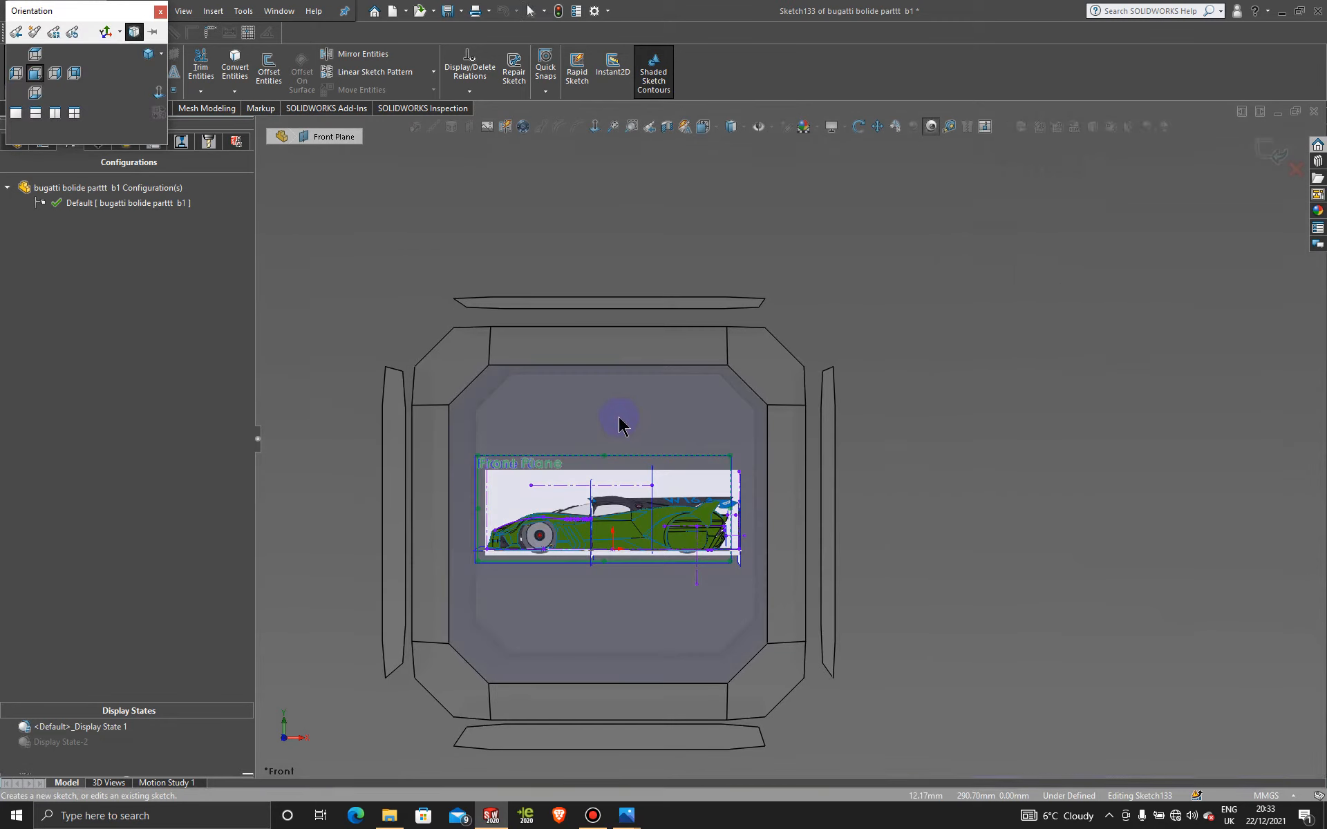
{"action": "left_click", "coordinate": [619, 422]}
{"action": "scroll", "coordinate": [697, 413], "scroll_direction": "down", "scroll_amount": 4}
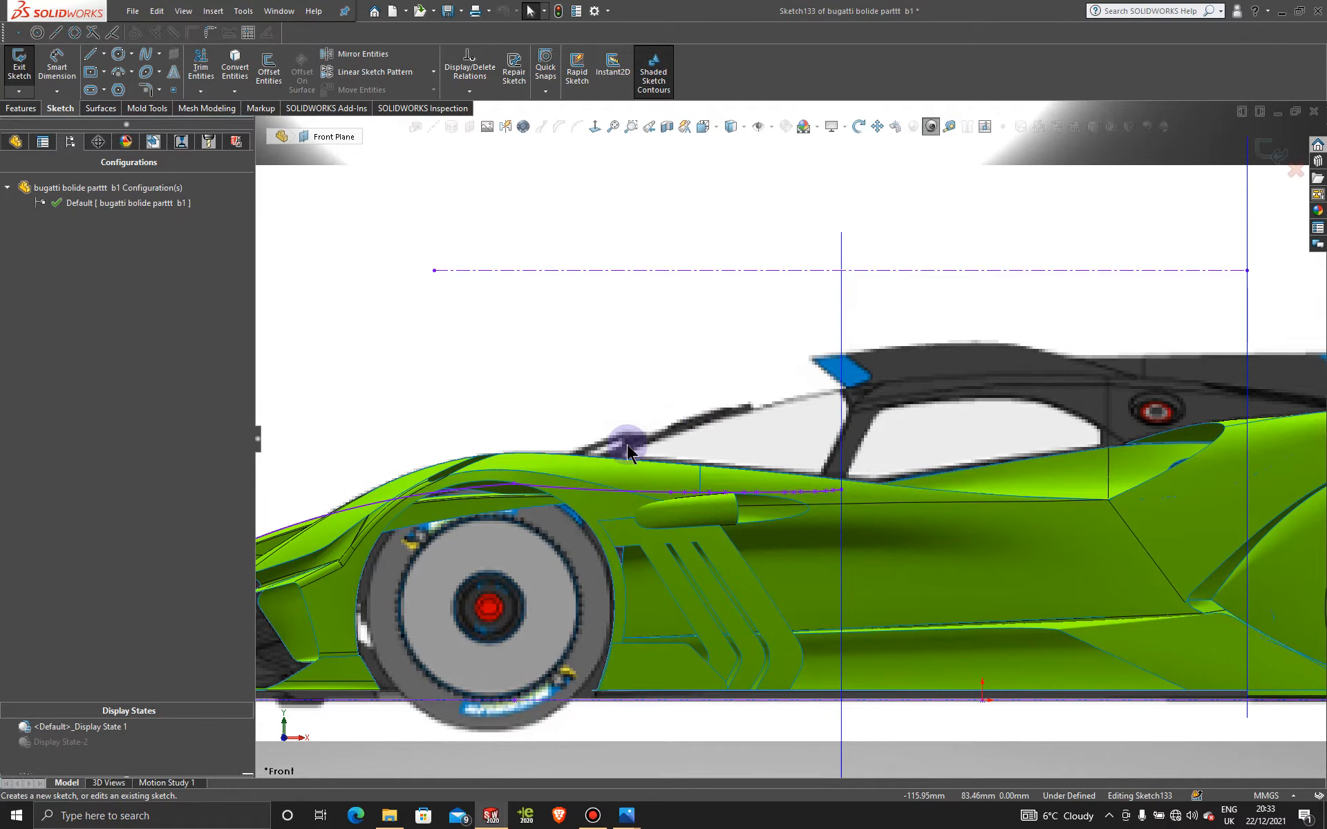
{"action": "scroll", "coordinate": [594, 447], "scroll_direction": "down", "scroll_amount": 1}
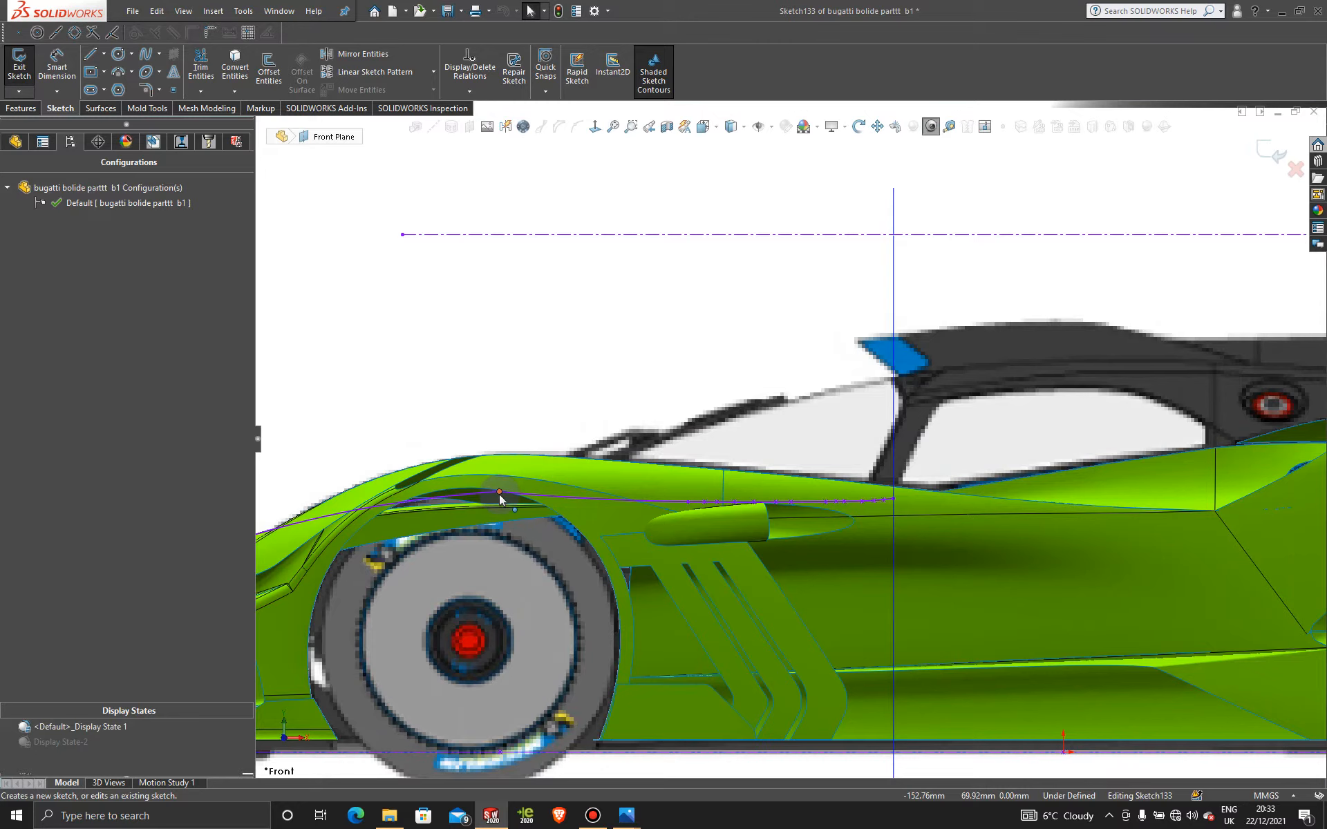
Step: Start a new spline at the existing spline's end
{"action": "left_click", "coordinate": [626, 447]}
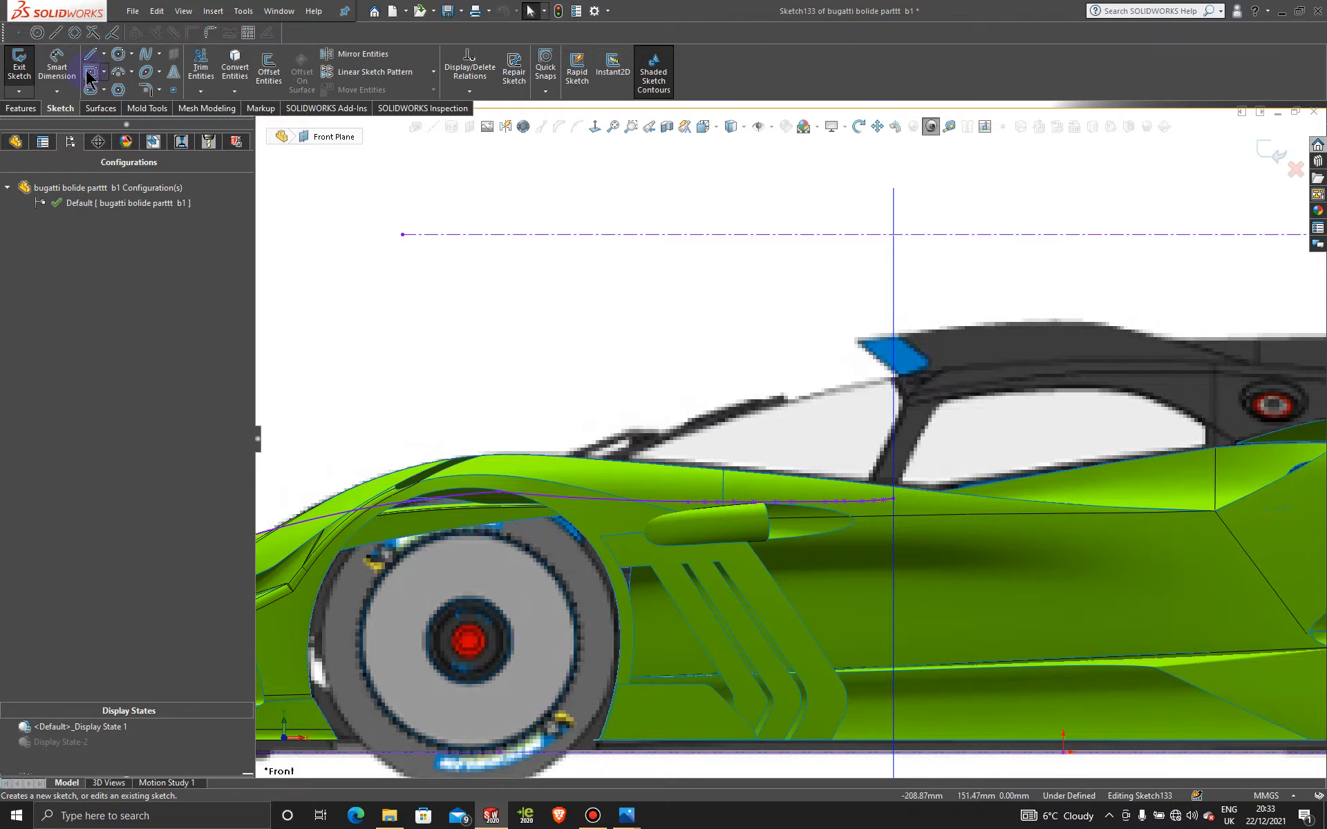
{"action": "left_click", "coordinate": [150, 59]}
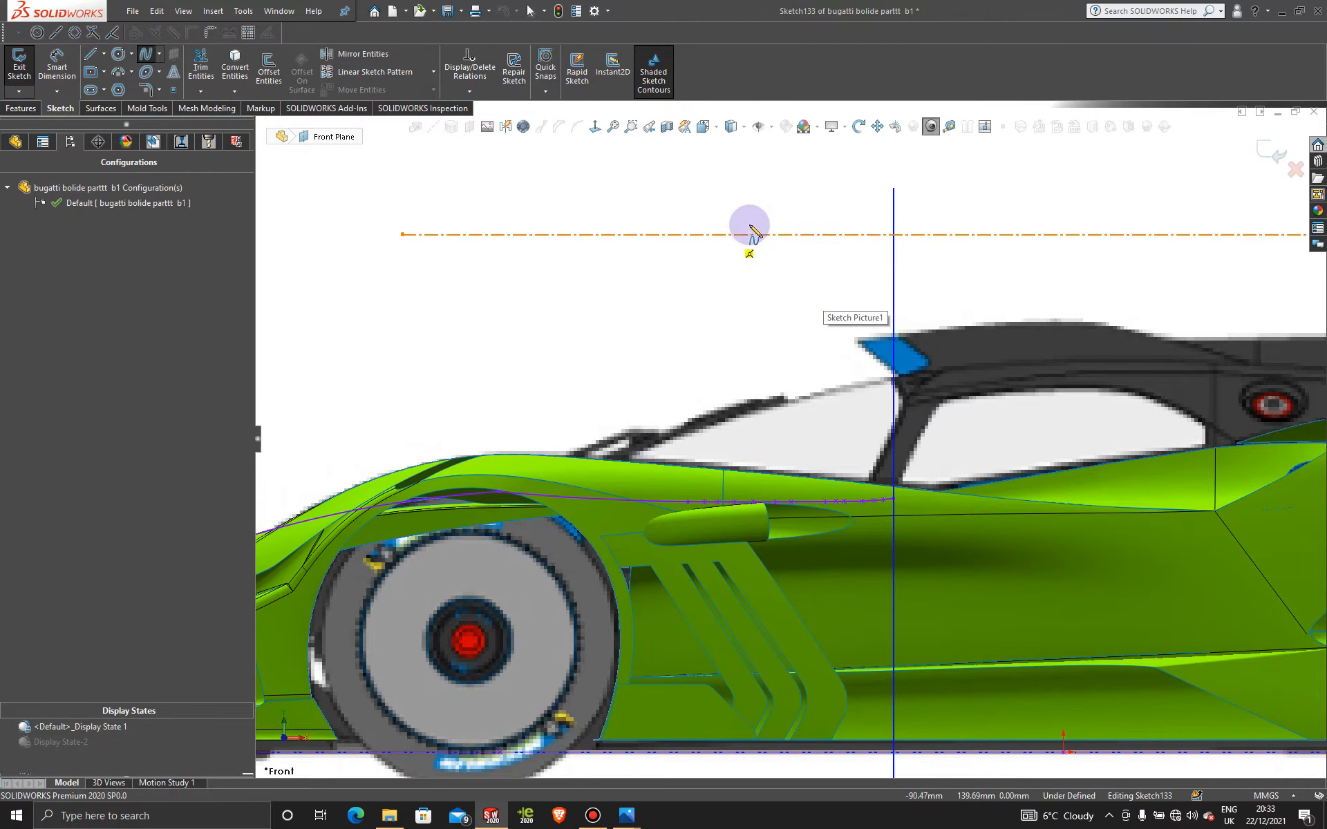
{"action": "left_click_drag", "start_coordinate": [499, 492], "coordinate": [502, 482]}
Step: Draw a spline from the curve's end to the A-pillar top, bend it along the windshield, and exit Sketch133
{"action": "left_click", "coordinate": [499, 491]}
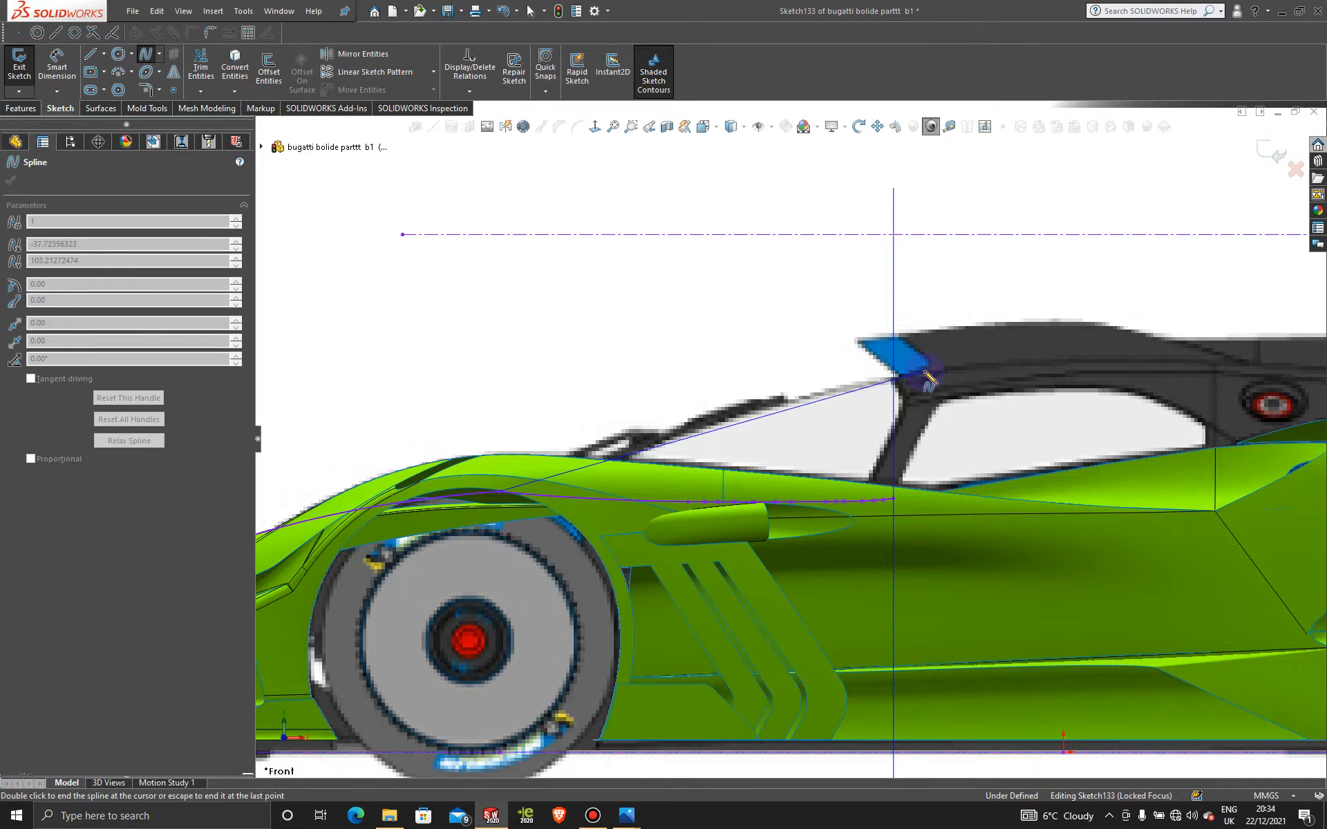
{"action": "left_click", "coordinate": [924, 373]}
{"action": "double_click", "coordinate": [937, 380]}
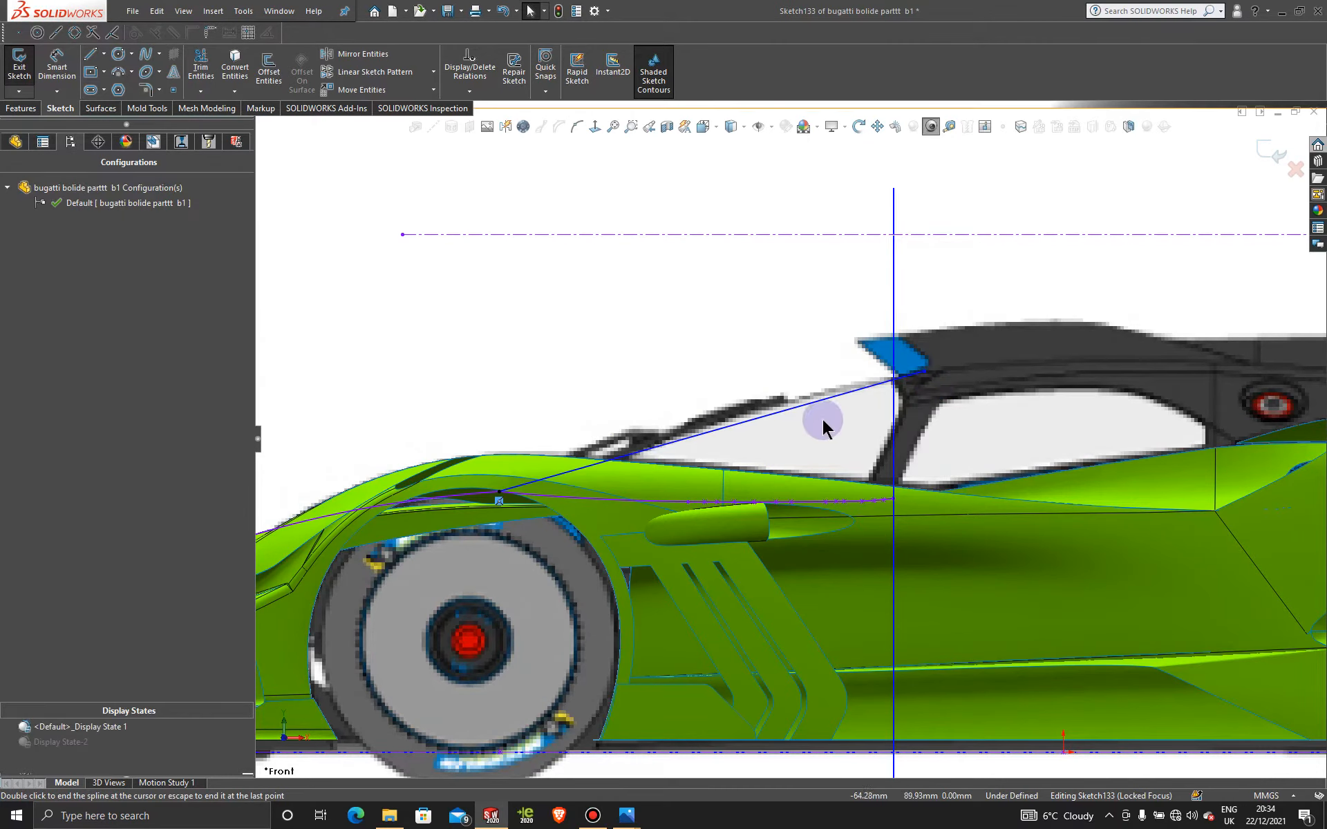
{"action": "left_click", "coordinate": [803, 408]}
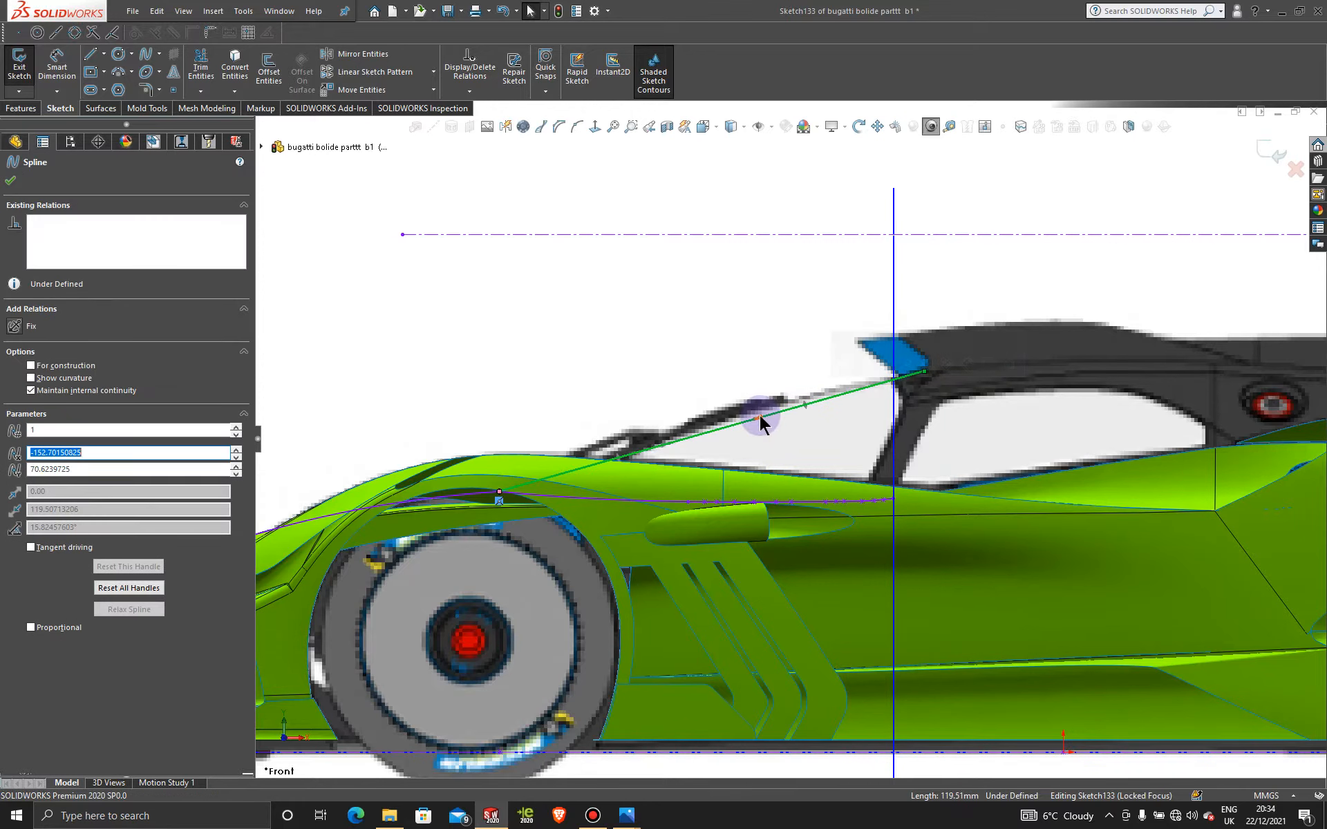
{"action": "mouse_move", "coordinate": [753, 421]}
{"action": "left_mouse_down"}
{"action": "mouse_move", "coordinate": [764, 401]}
{"action": "mouse_move", "coordinate": [755, 407]}
{"action": "left_mouse_up"}
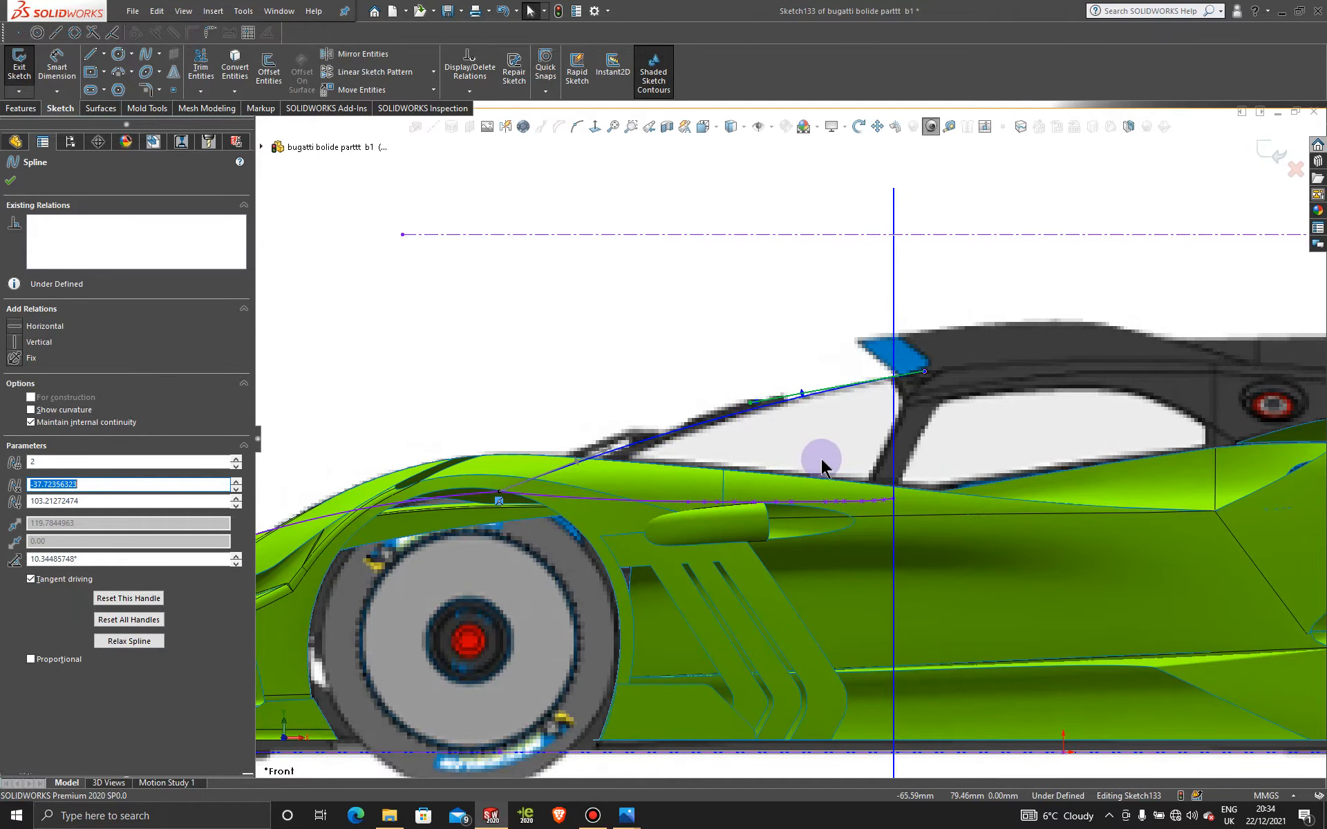
{"action": "scroll", "coordinate": [821, 458], "scroll_direction": "up", "scroll_amount": 3}
{"action": "left_click", "coordinate": [1275, 149]}
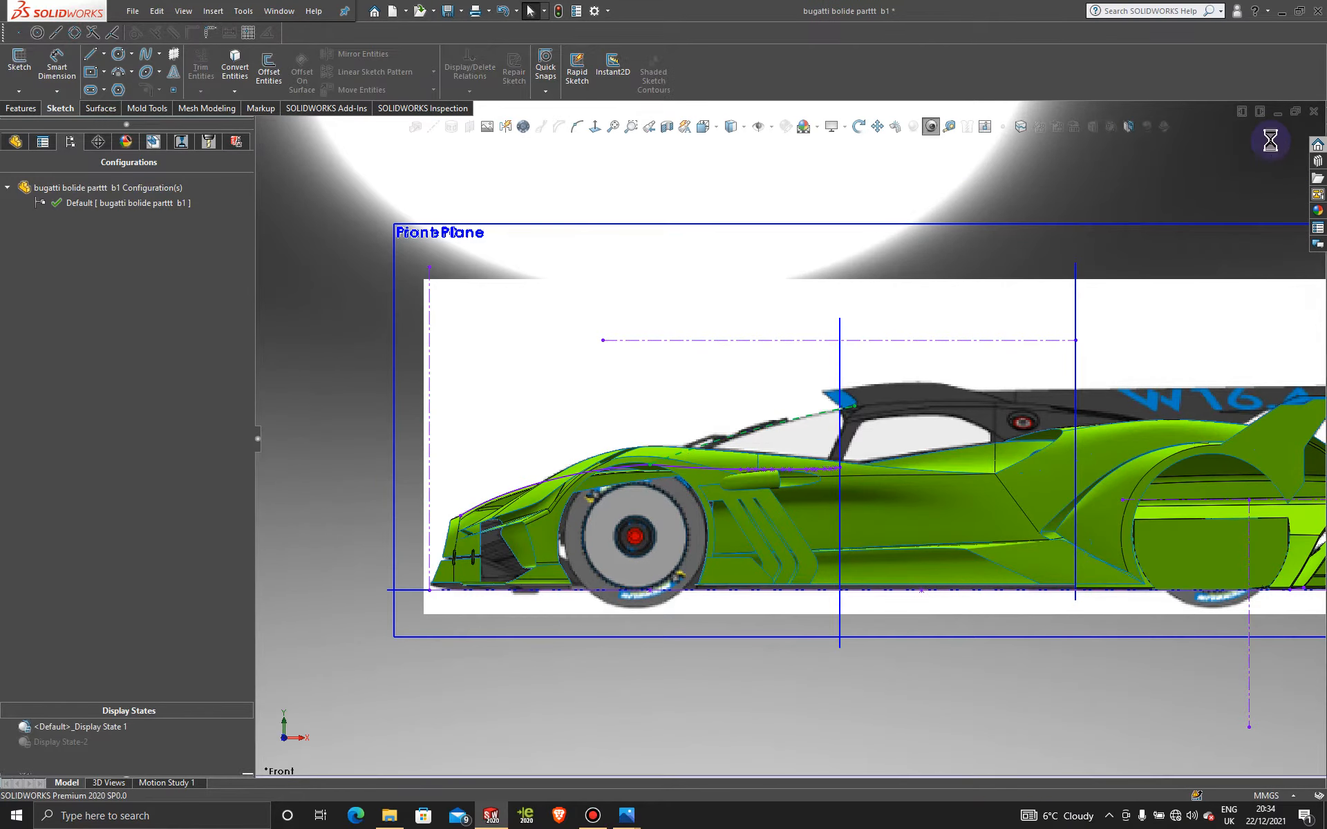
Step: Switch to Display State-2 and draw a spline in new 3DSketch135 from the purple curve's end down the body
{"action": "mouse_move", "coordinate": [856, 342]}
{"action": "middle_mouse_down"}
{"action": "mouse_move", "coordinate": [823, 331]}
{"action": "mouse_move", "coordinate": [867, 393]}
{"action": "middle_mouse_up"}
{"action": "left_click", "coordinate": [72, 744]}
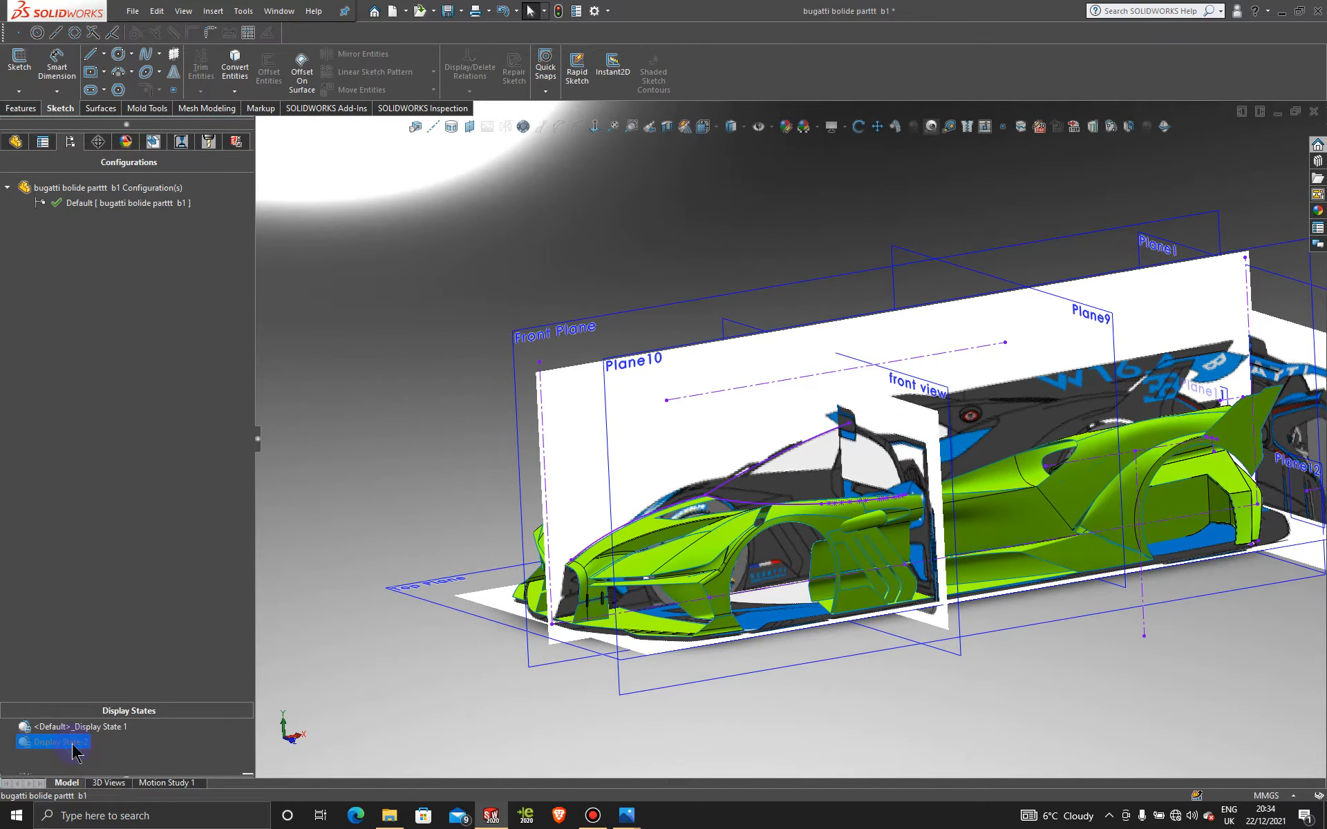
{"action": "scroll", "coordinate": [892, 473], "scroll_direction": "down", "scroll_amount": 5}
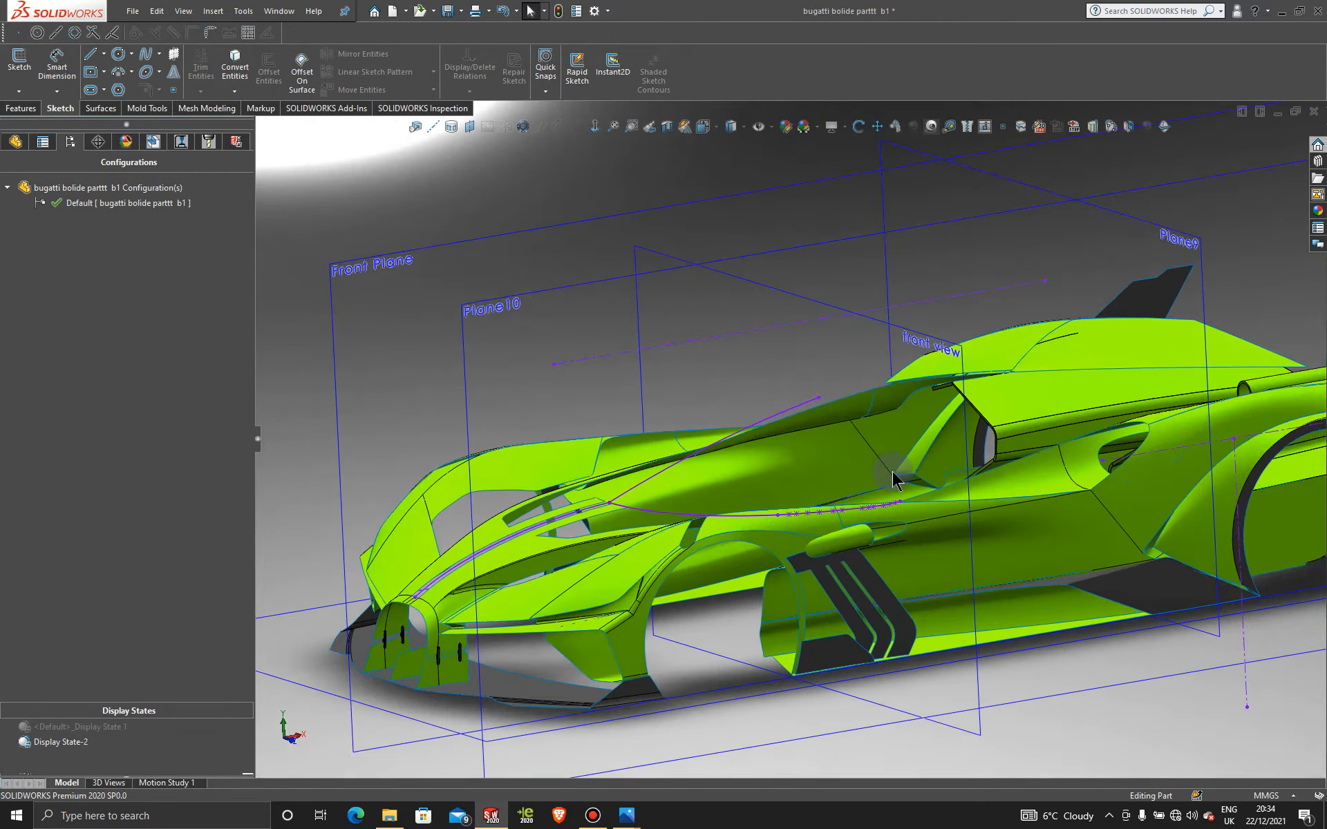
{"action": "mouse_move", "coordinate": [827, 455]}
{"action": "middle_mouse_down"}
{"action": "mouse_move", "coordinate": [834, 446]}
{"action": "mouse_move", "coordinate": [825, 453]}
{"action": "middle_mouse_up"}
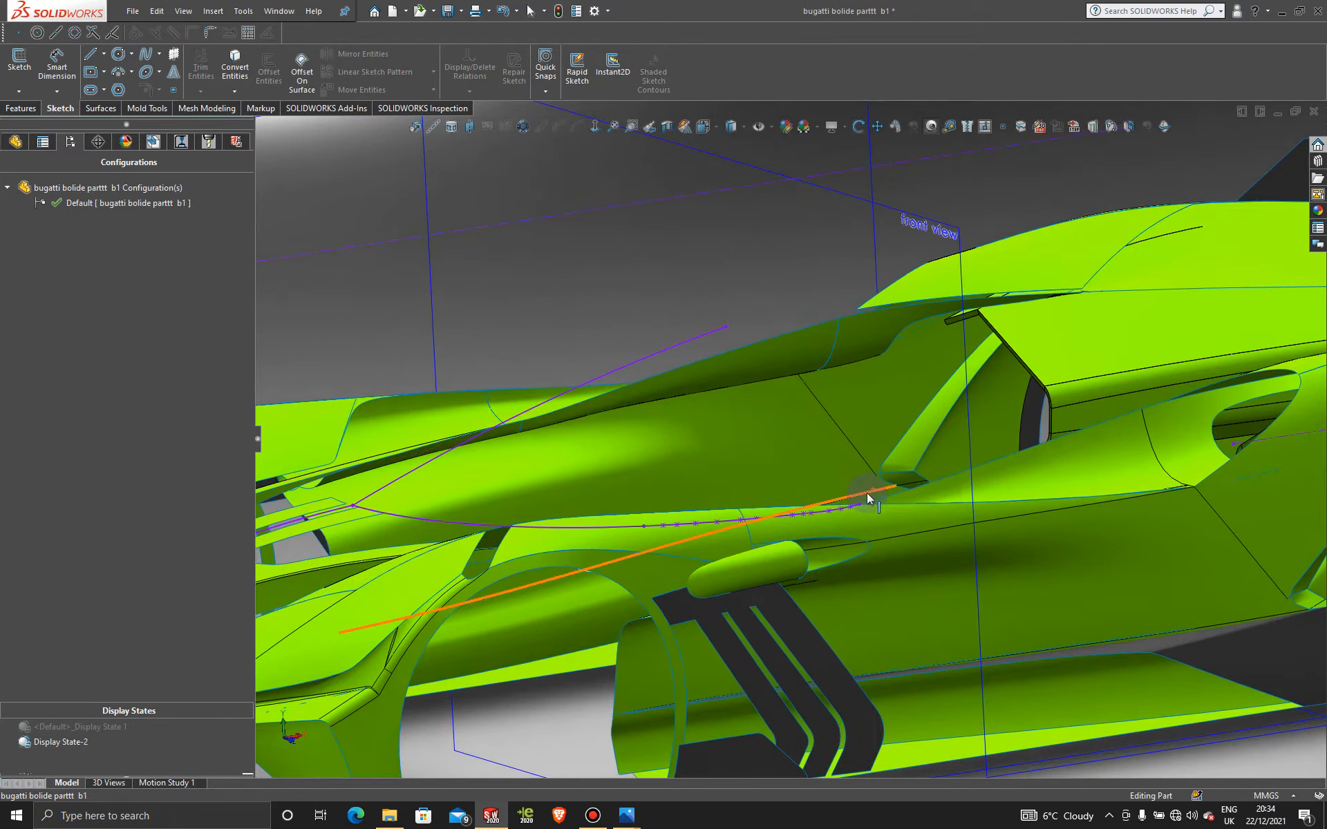
{"action": "left_click", "coordinate": [19, 91]}
{"action": "left_click", "coordinate": [64, 125]}
{"action": "left_click", "coordinate": [145, 54]}
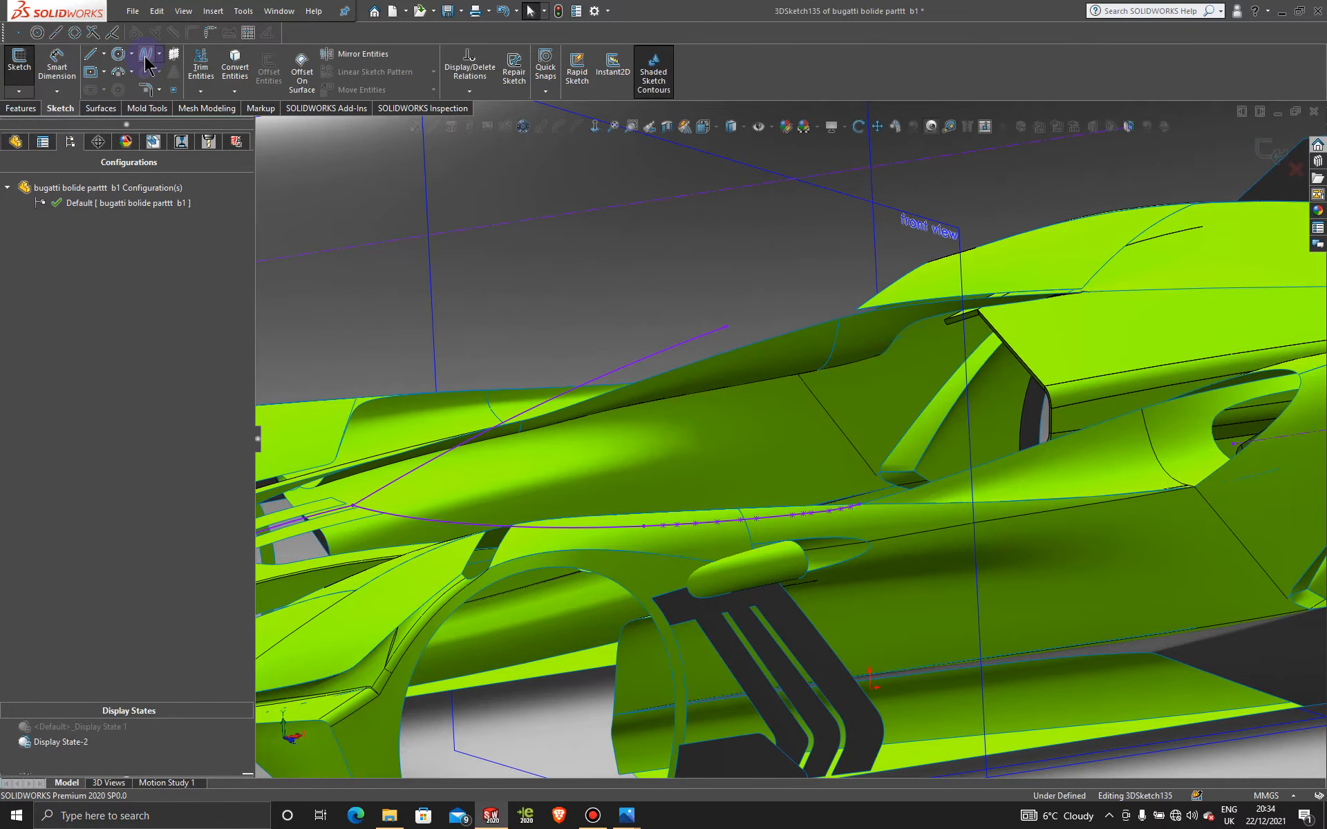
{"action": "left_click", "coordinate": [726, 325]}
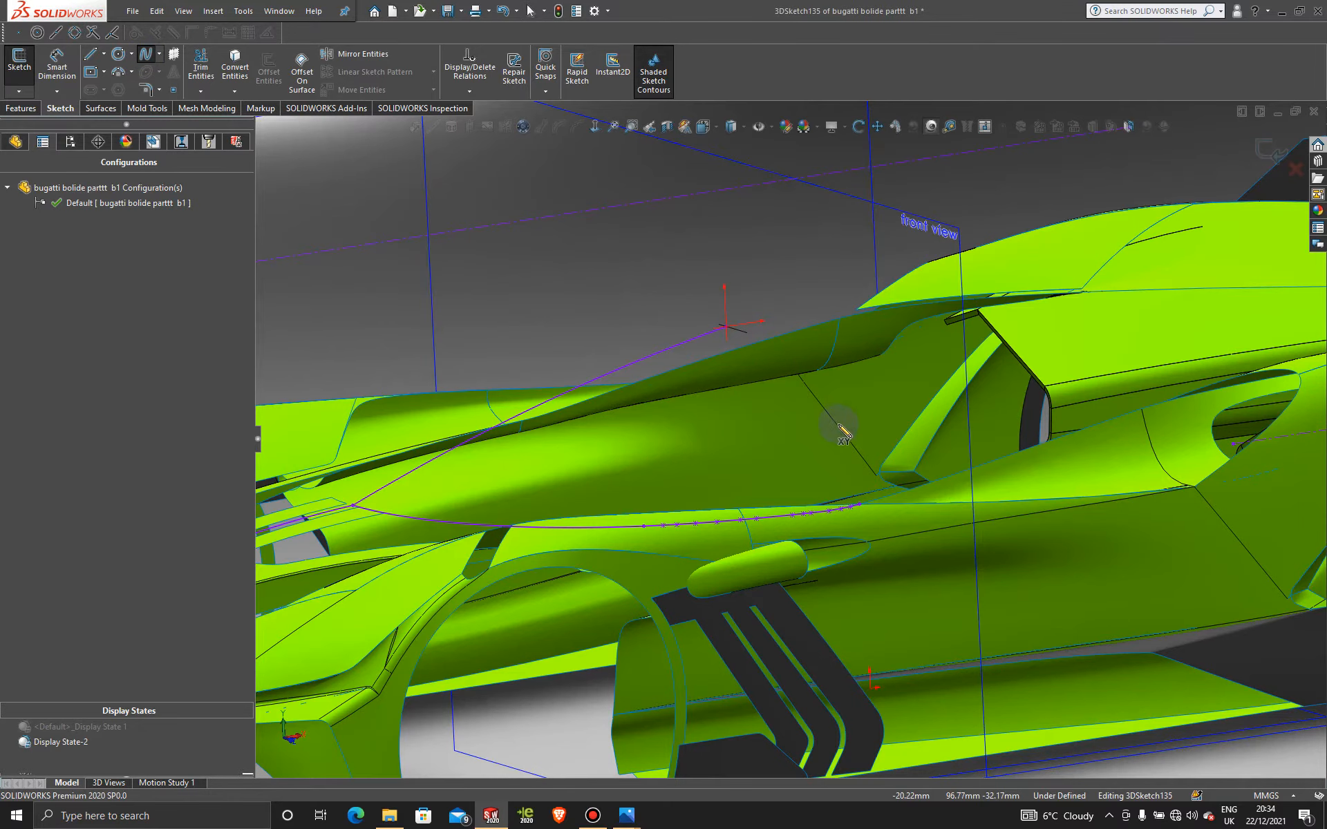
{"action": "left_click", "coordinate": [896, 531]}
{"action": "key", "text": "Escape"}
Step: View the car from Left and activate Display State 1 to show the blueprint
{"action": "scroll", "coordinate": [766, 467], "scroll_direction": "up", "scroll_amount": 6}
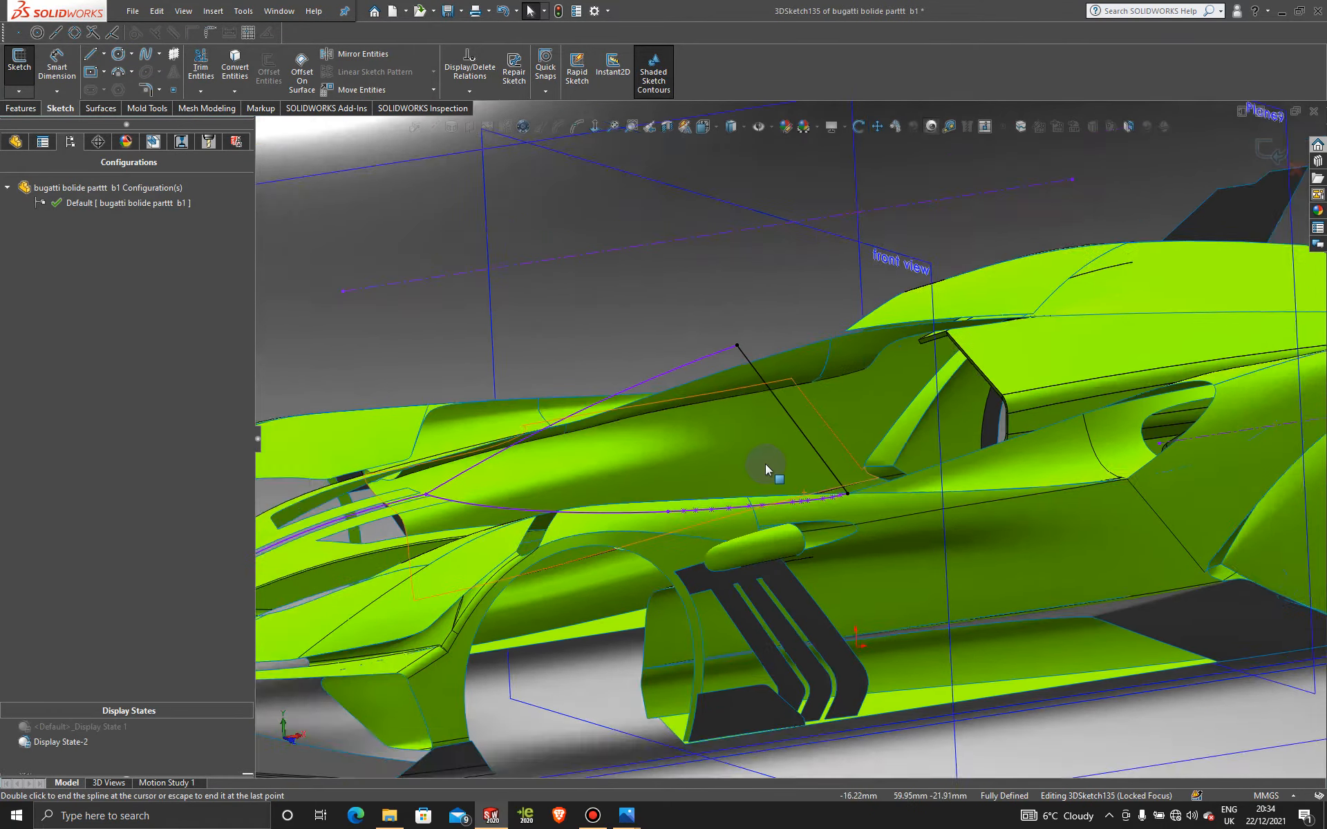
{"action": "middle_click_drag", "start_coordinate": [768, 469], "coordinate": [840, 484]}
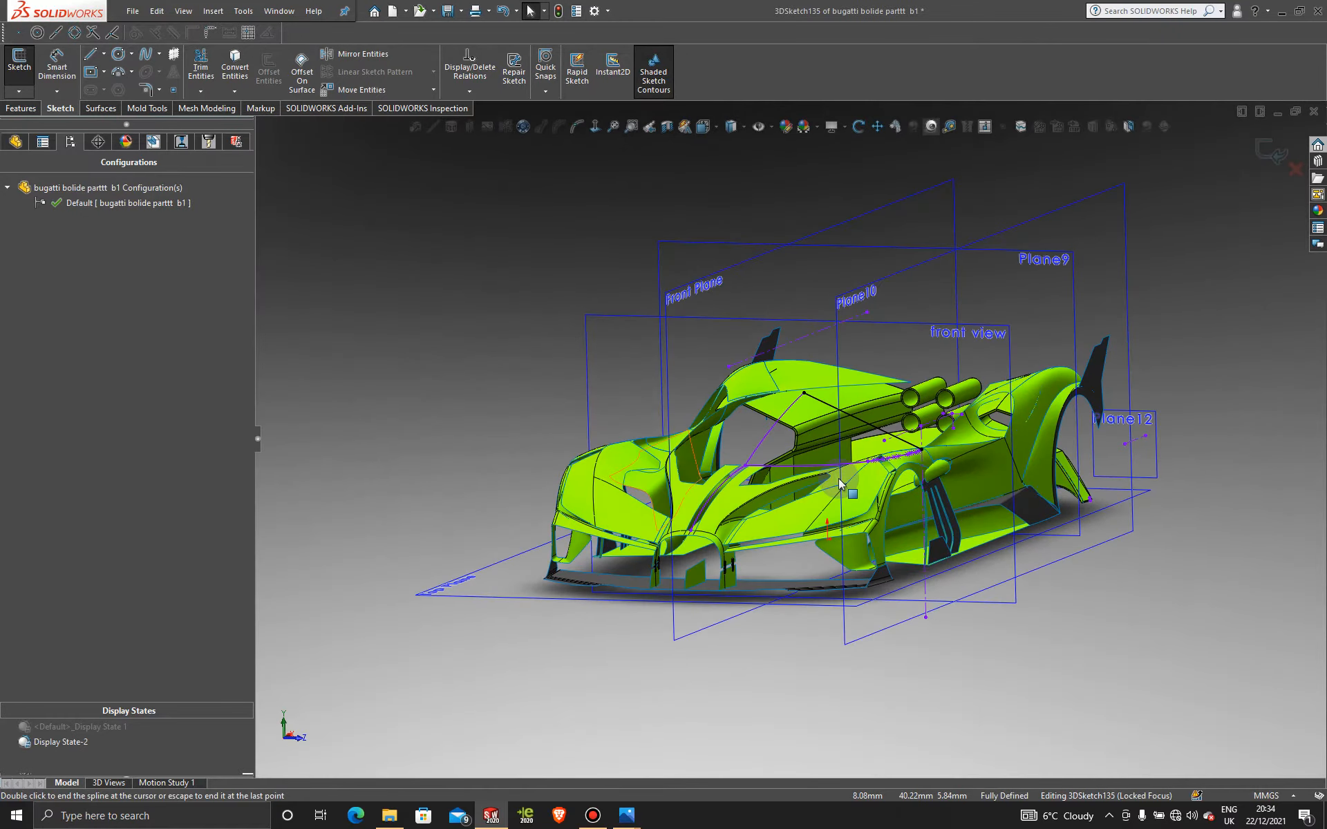
{"action": "key", "text": "space"}
{"action": "left_click", "coordinate": [598, 589]}
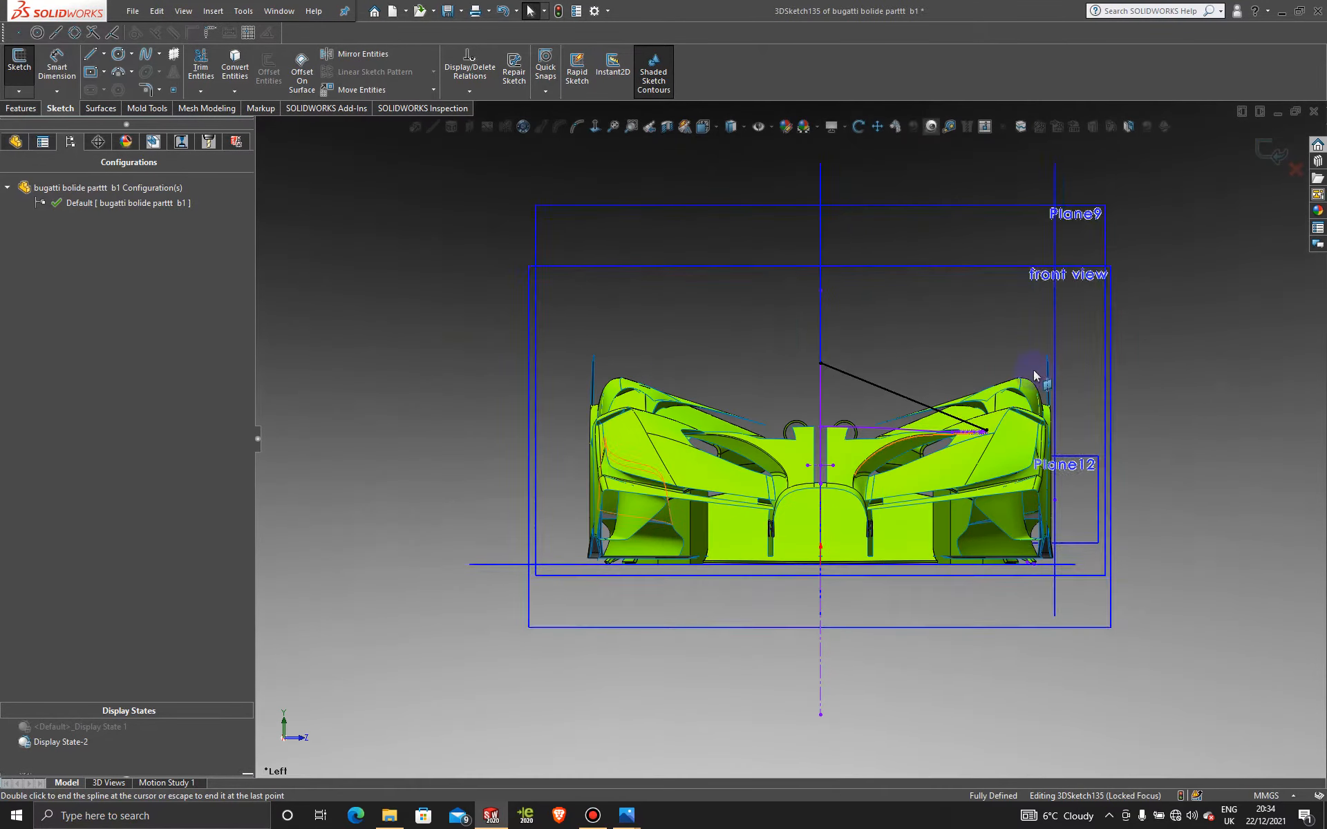
{"action": "left_click", "coordinate": [116, 726]}
{"action": "double_click", "coordinate": [116, 724]}
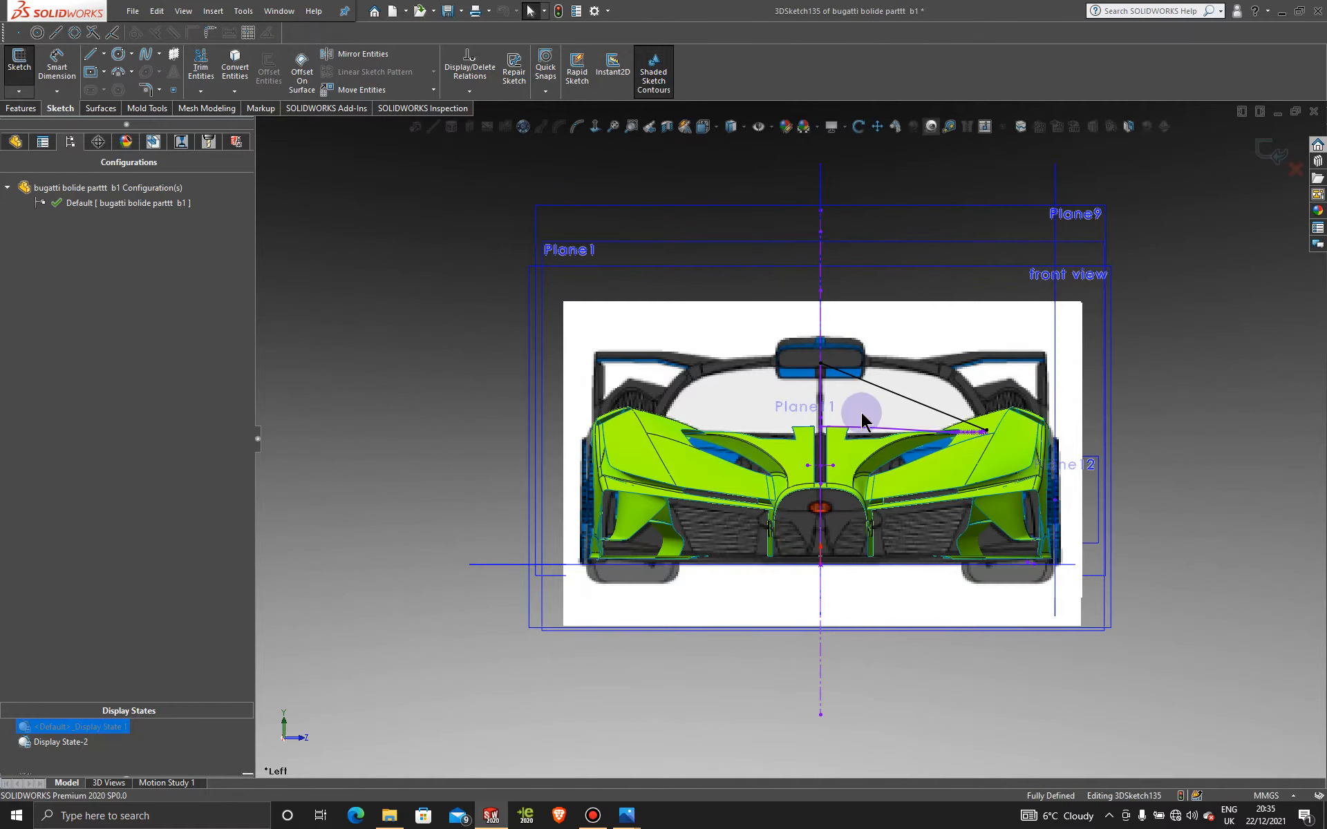
{"action": "scroll", "coordinate": [884, 395], "scroll_direction": "down", "scroll_amount": 4}
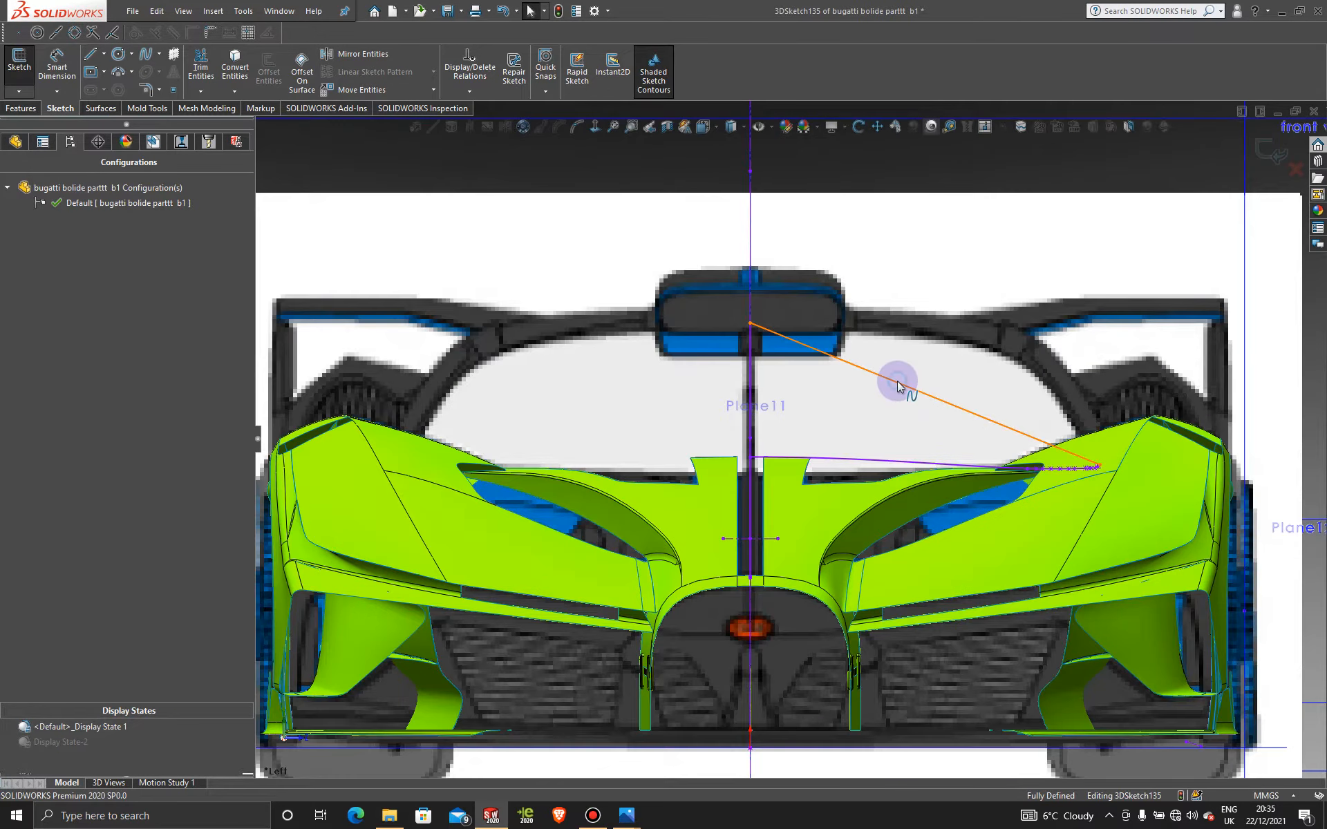
Step: Reshape the spline into an arc meeting the side, add an extra point, and edit its control polygon
{"action": "left_click", "coordinate": [897, 386]}
{"action": "left_click_drag", "start_coordinate": [894, 386], "coordinate": [926, 313]}
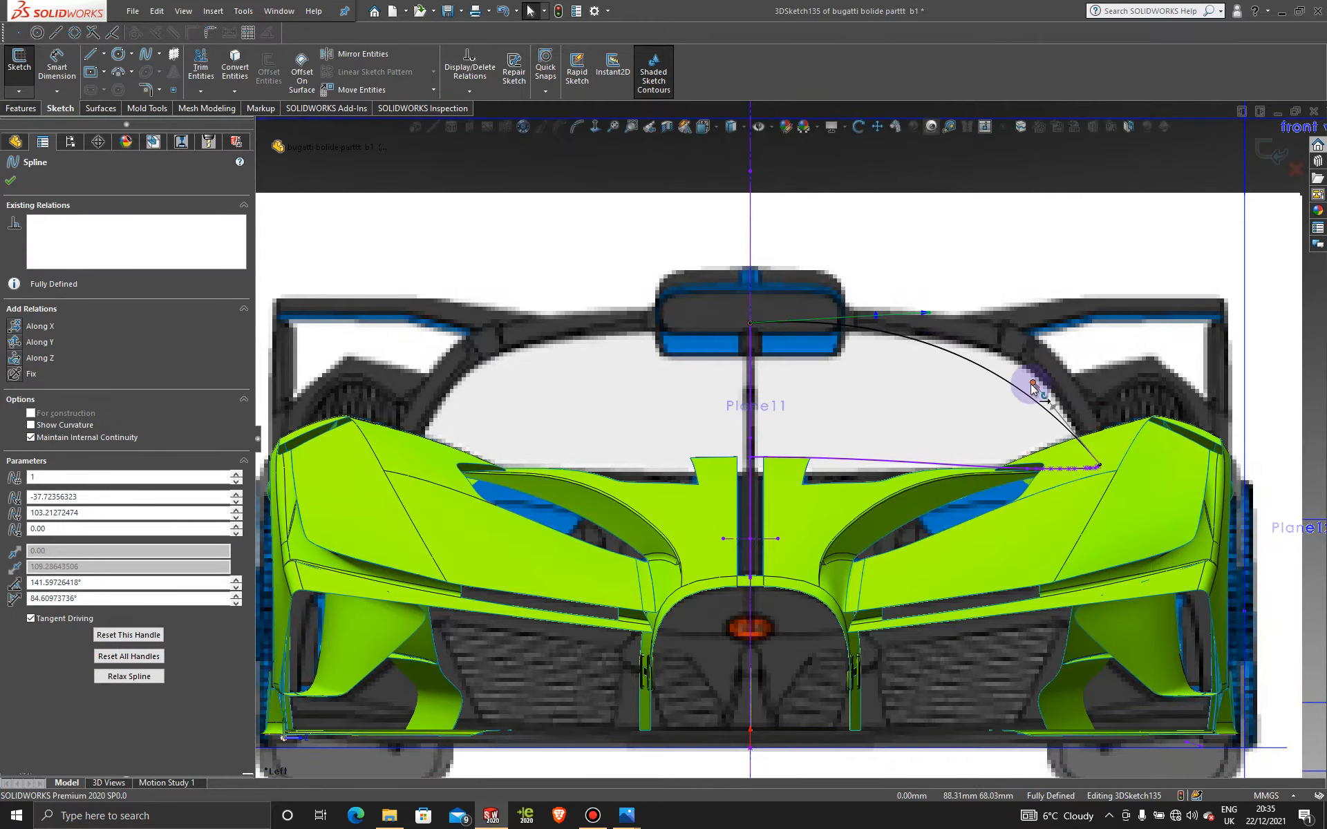
{"action": "left_click_drag", "start_coordinate": [1034, 383], "coordinate": [1049, 370]}
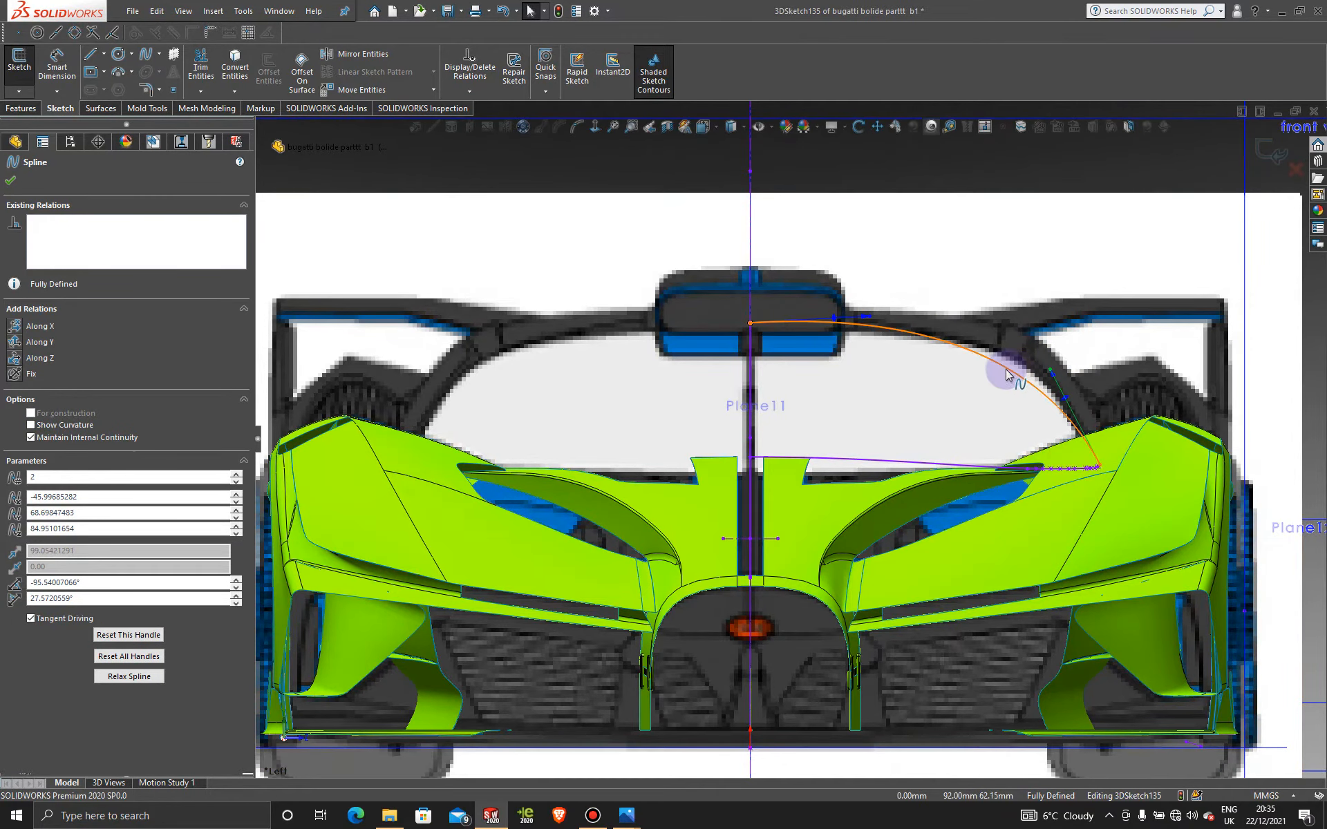
{"action": "left_click", "coordinate": [577, 129]}
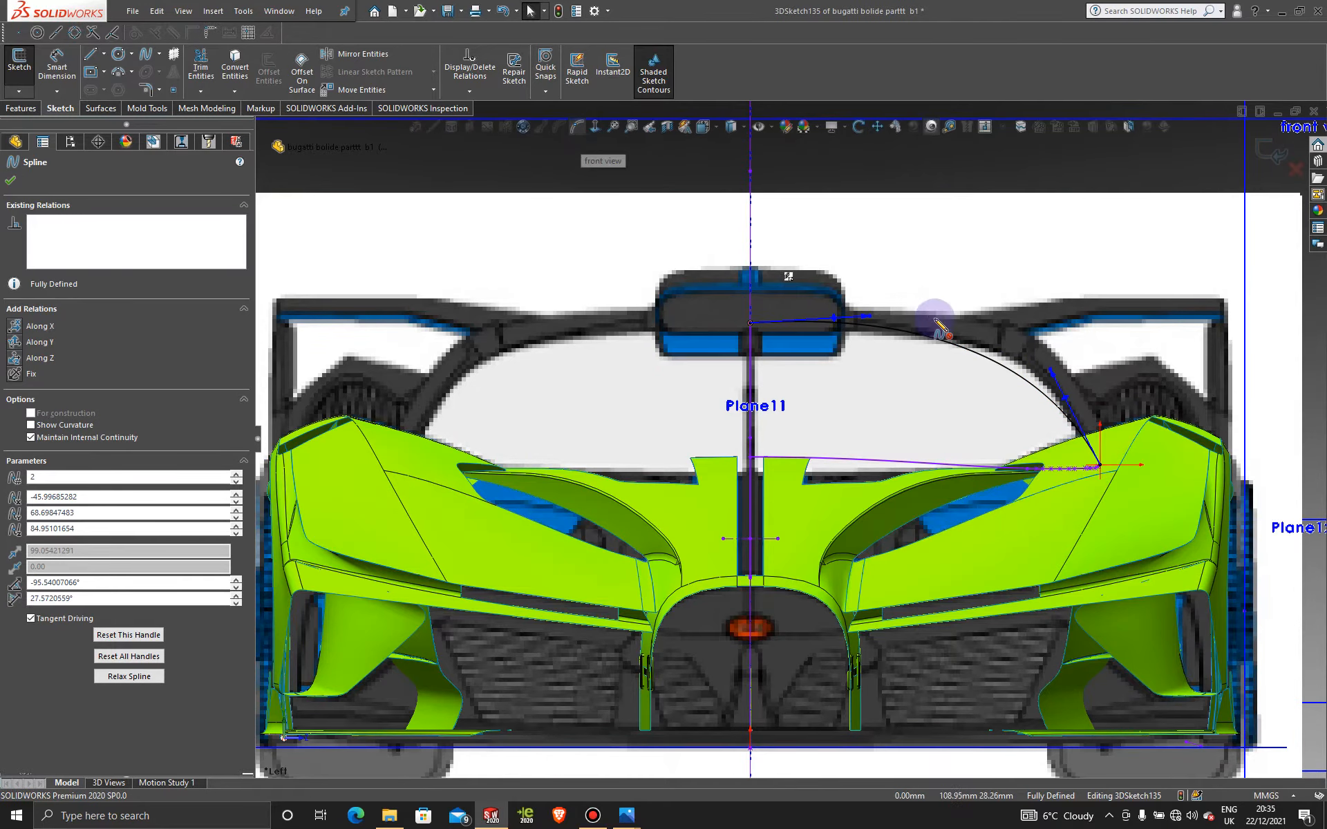
{"action": "left_click", "coordinate": [1000, 371]}
{"action": "key", "text": "f"}
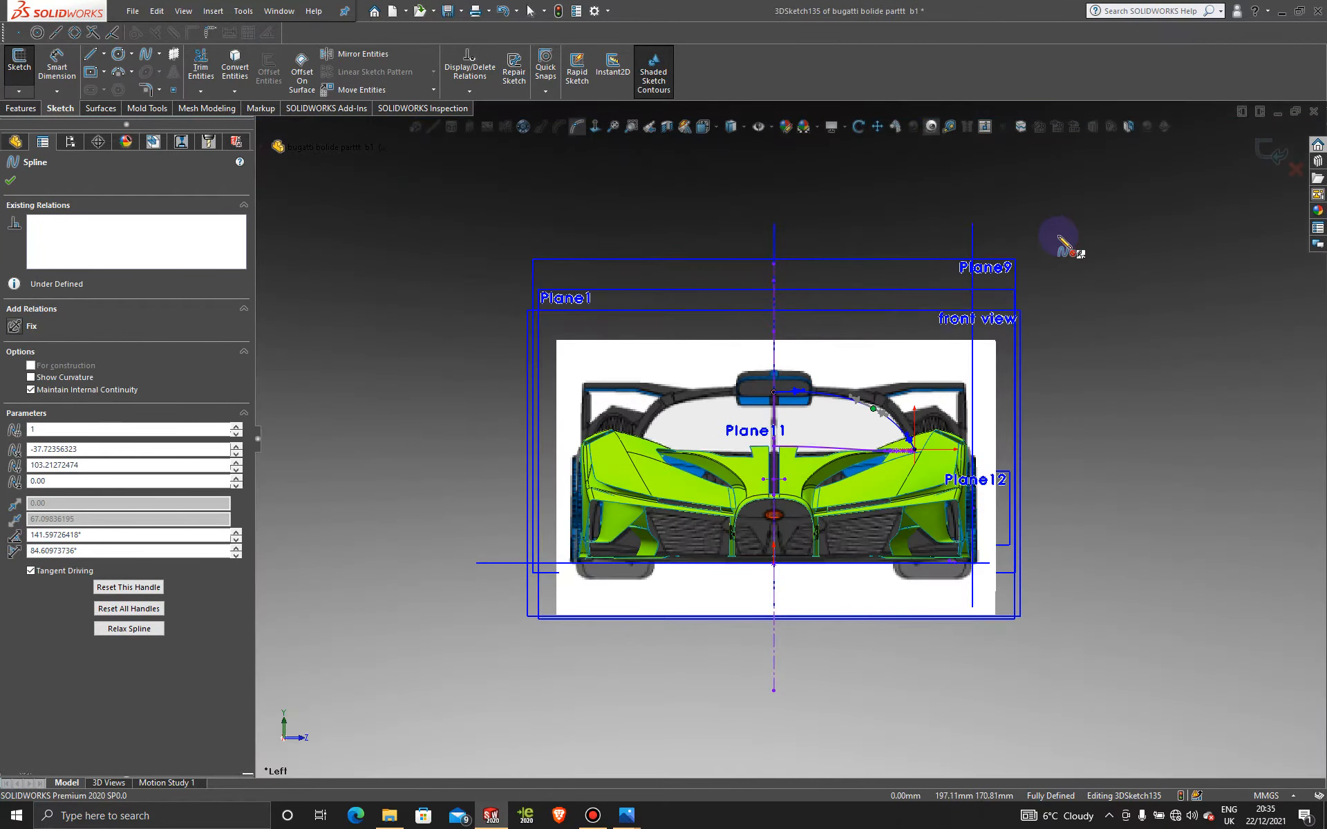
{"action": "scroll", "coordinate": [892, 324], "scroll_direction": "up", "scroll_amount": 3}
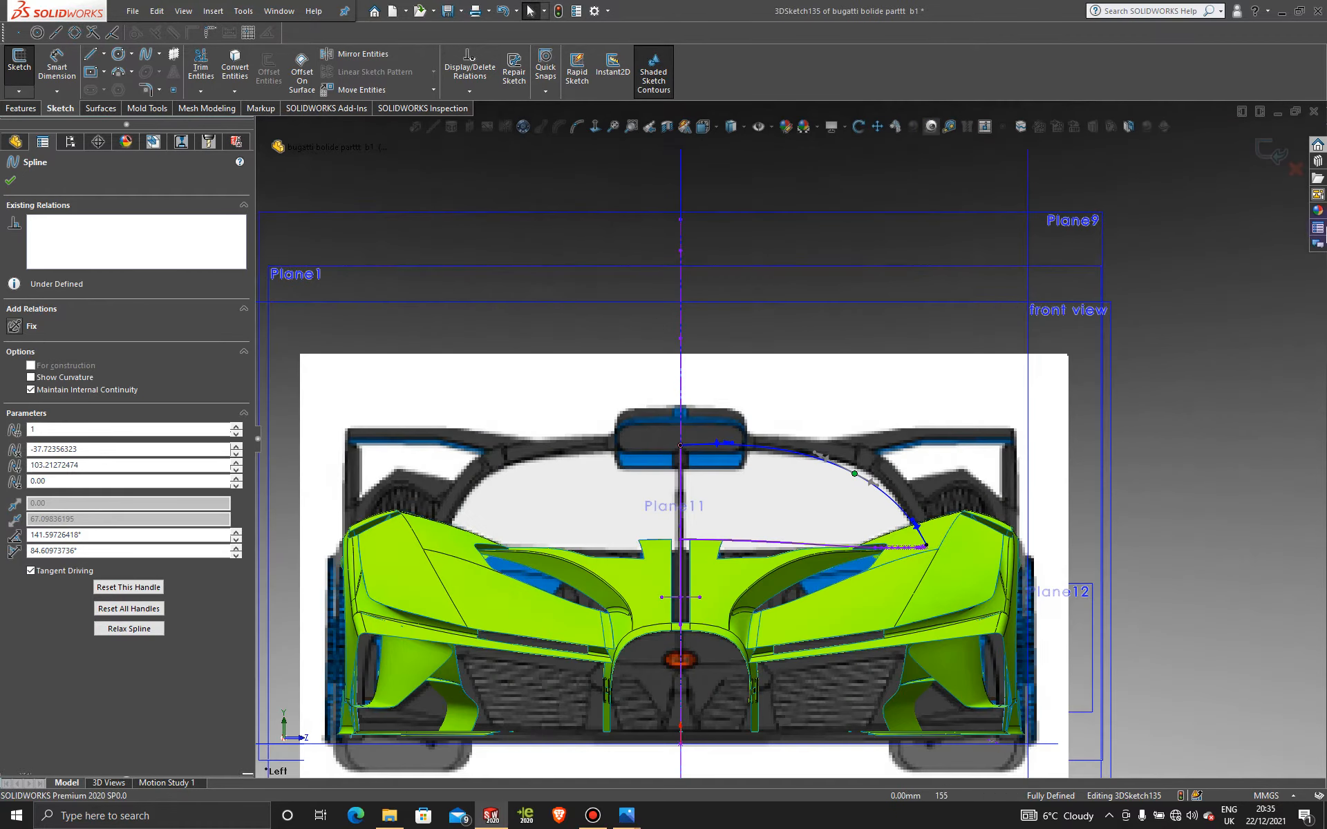
{"action": "left_click", "coordinate": [1217, 256]}
{"action": "scroll", "coordinate": [906, 462], "scroll_direction": "up", "scroll_amount": 4}
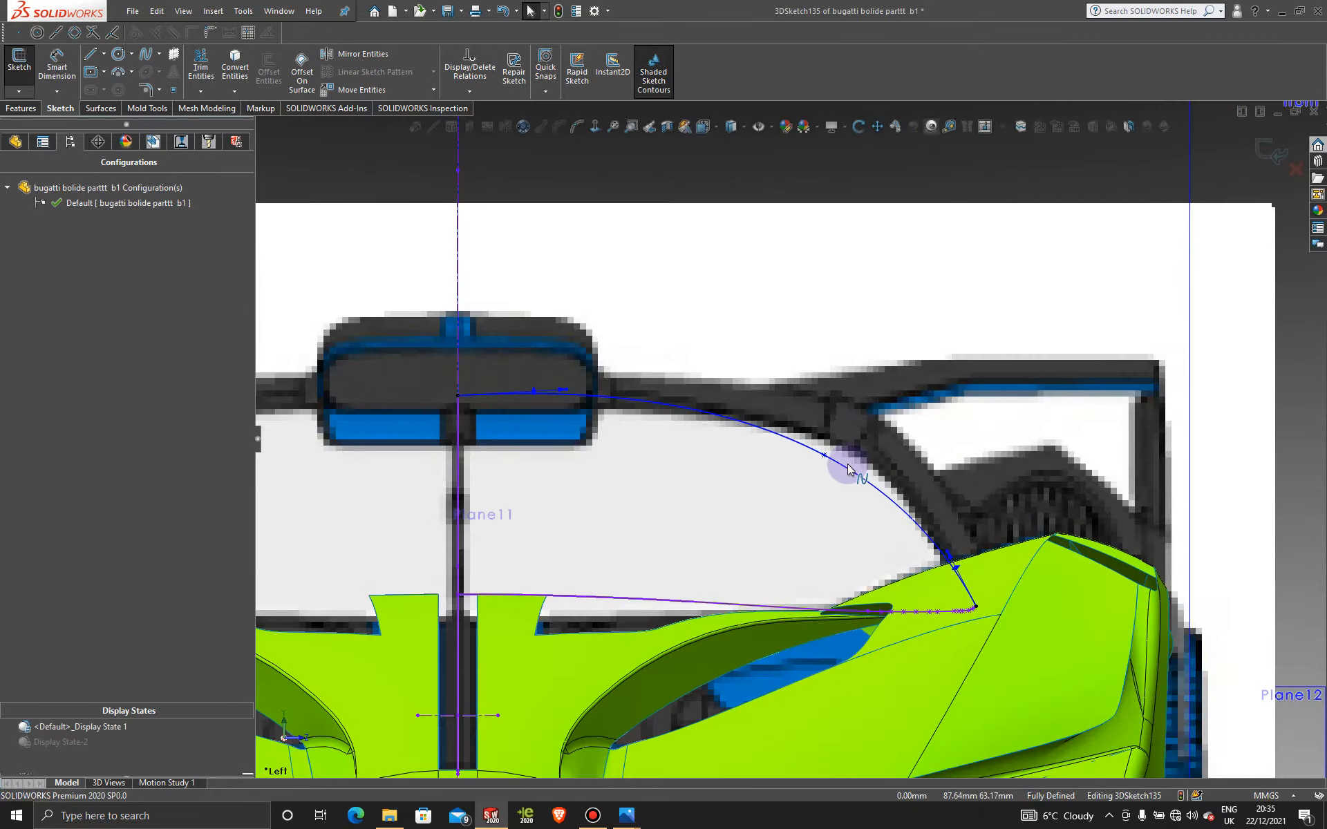
{"action": "left_click", "coordinate": [849, 471]}
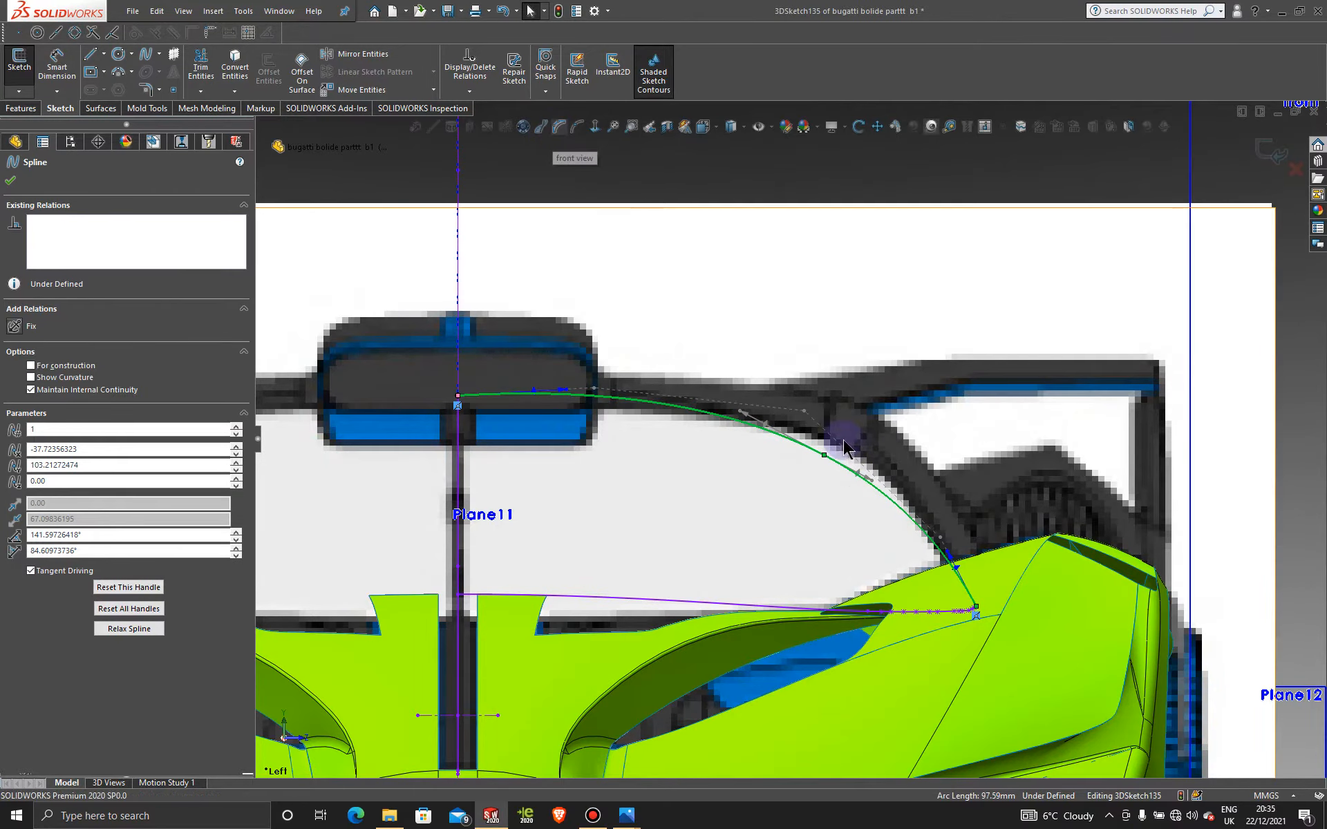
{"action": "left_click", "coordinate": [801, 414]}
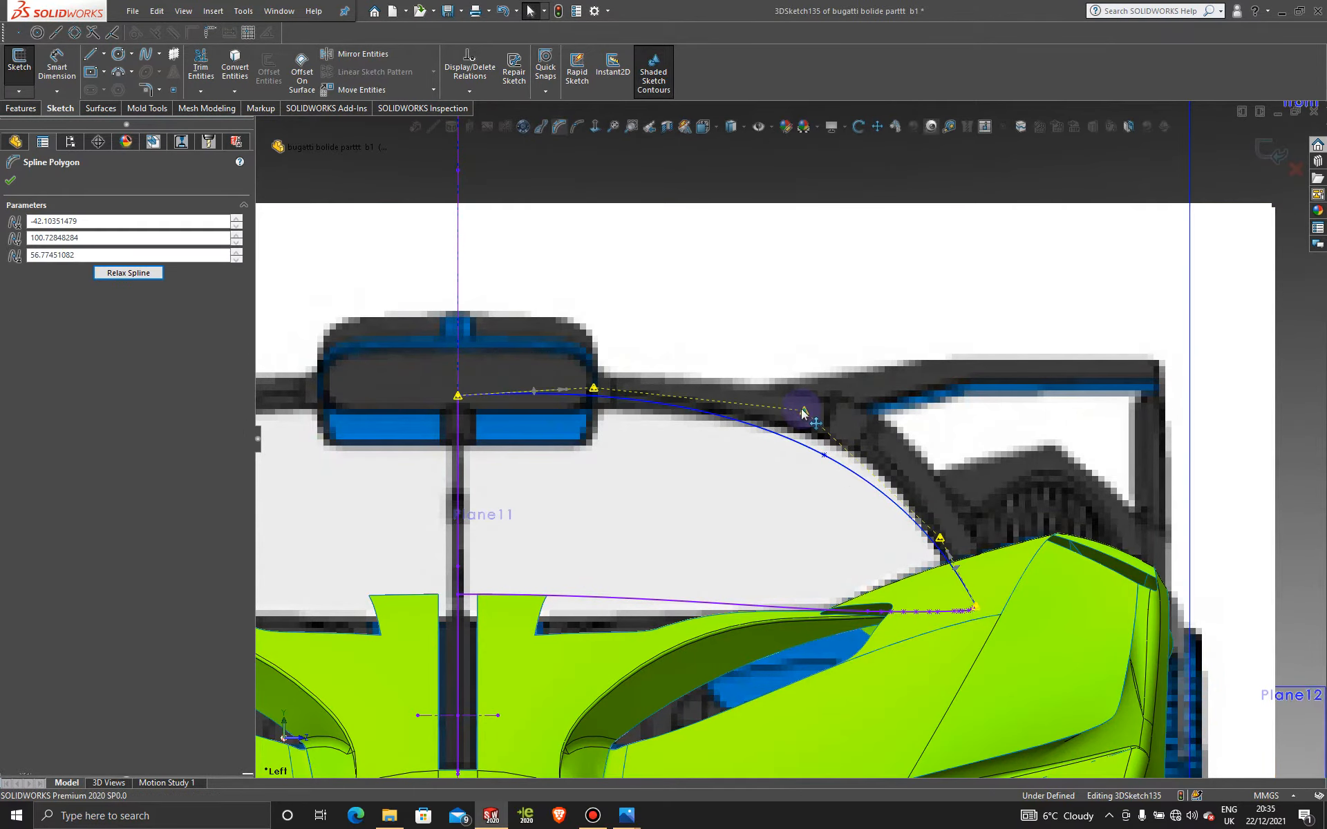
Step: Move the 3DSketch135 spline's control vertices in Left view so the arc hugs the windscreen frame
{"action": "left_click_drag", "start_coordinate": [938, 541], "coordinate": [920, 505]}
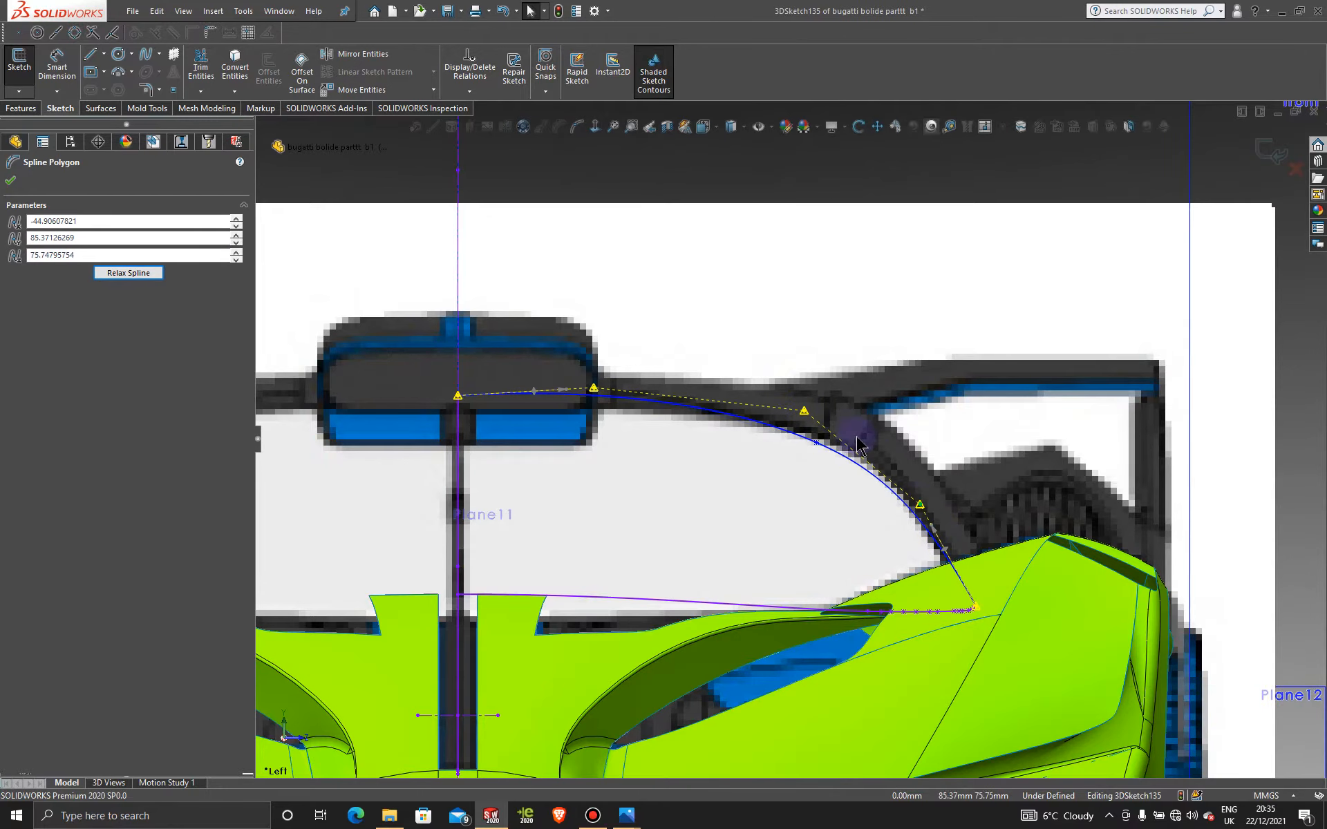
{"action": "left_click_drag", "start_coordinate": [804, 410], "coordinate": [830, 413]}
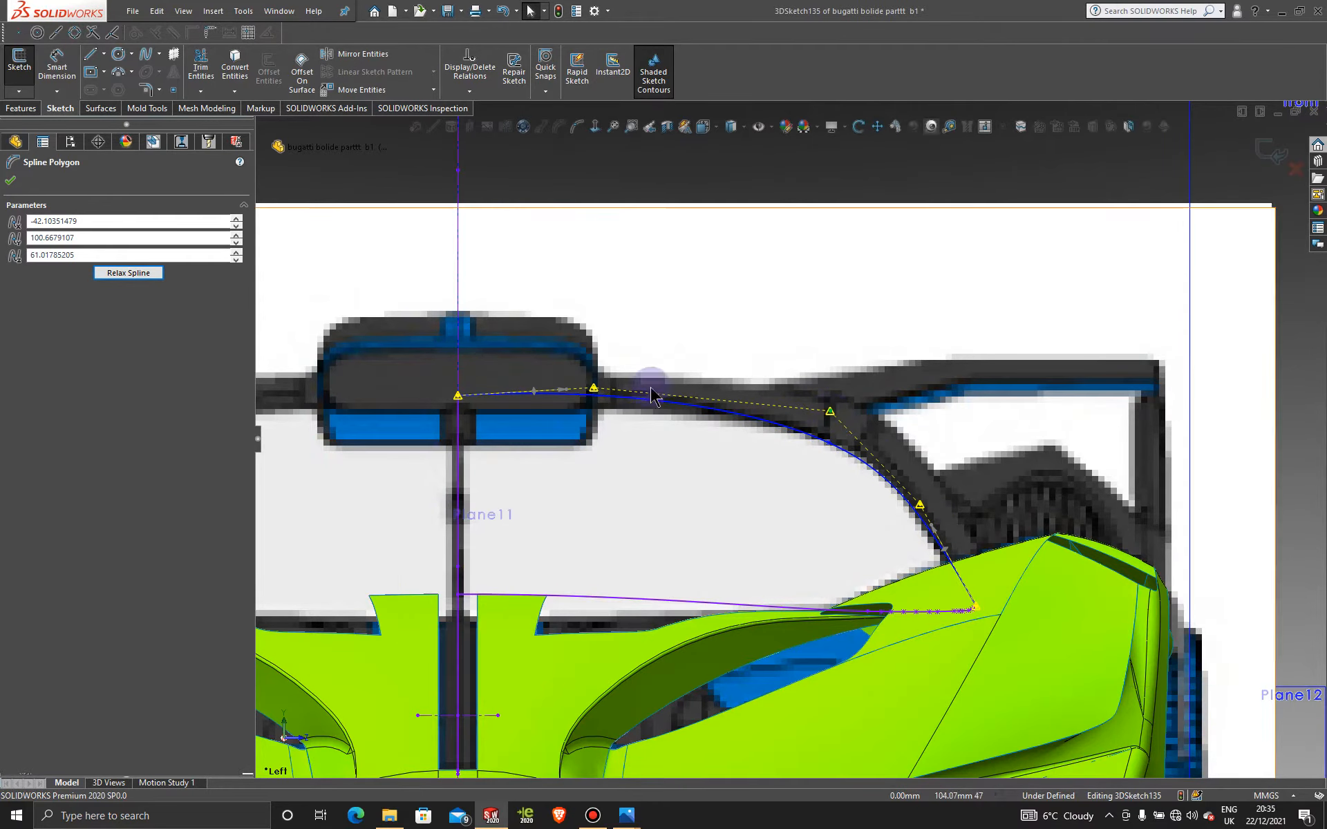
{"action": "left_click_drag", "start_coordinate": [593, 389], "coordinate": [612, 399]}
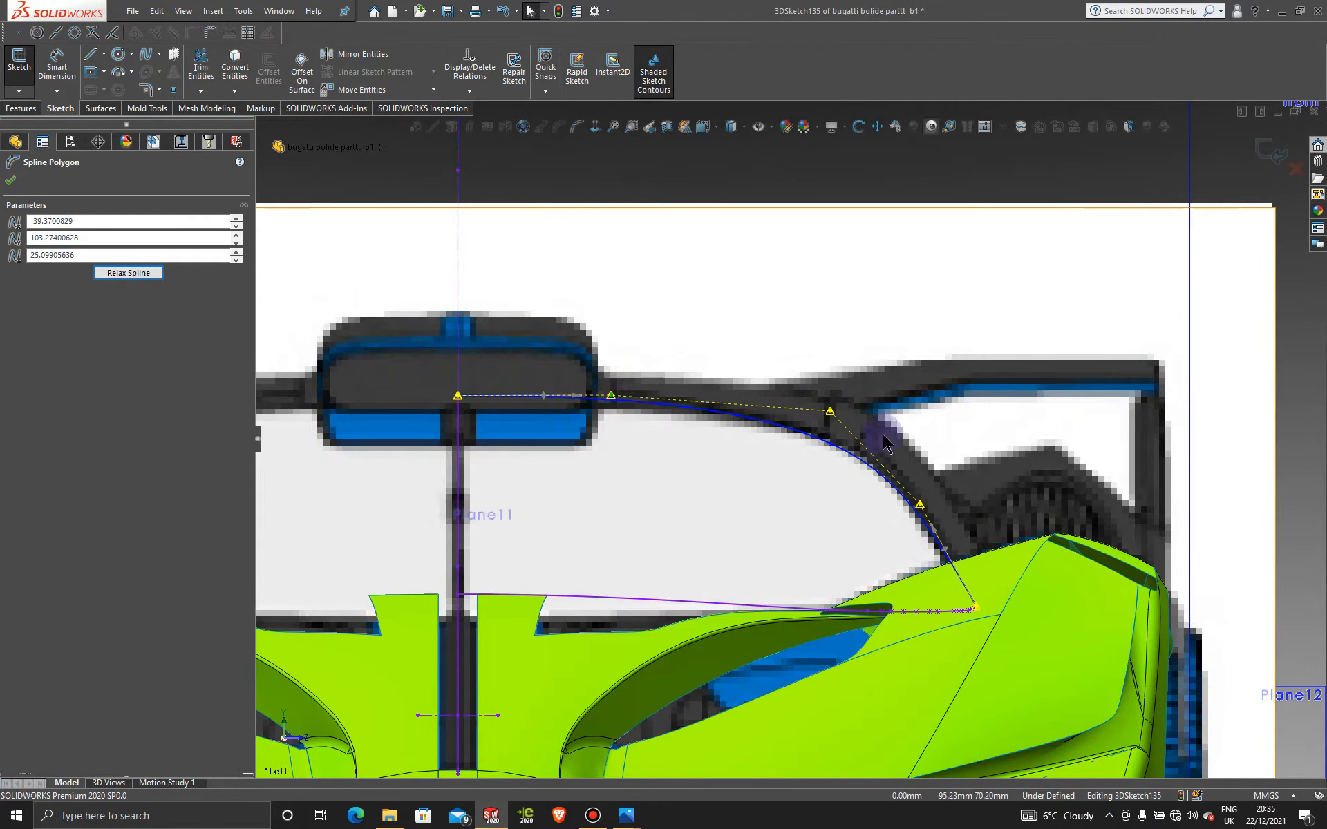
{"action": "left_click_drag", "start_coordinate": [830, 413], "coordinate": [835, 413]}
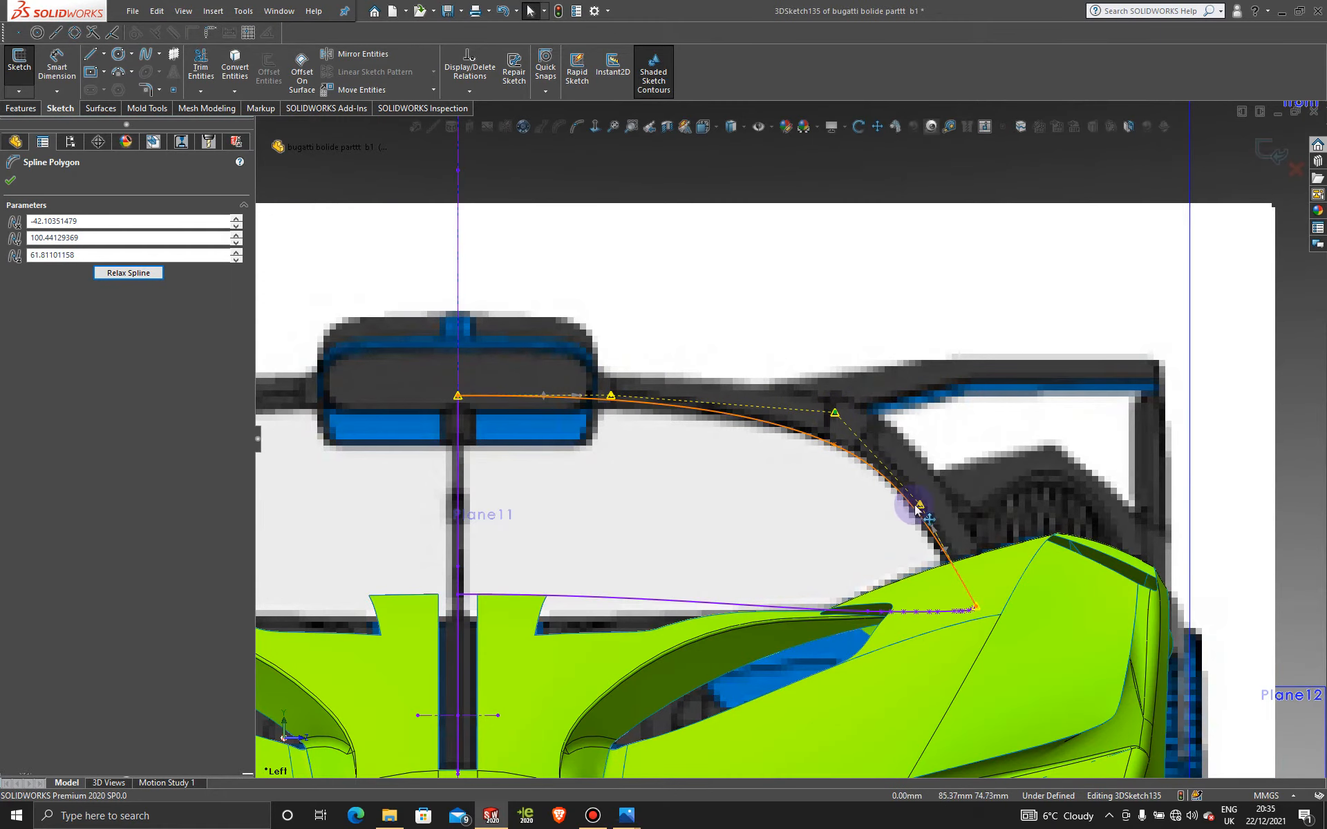
{"action": "left_click_drag", "start_coordinate": [919, 504], "coordinate": [914, 498]}
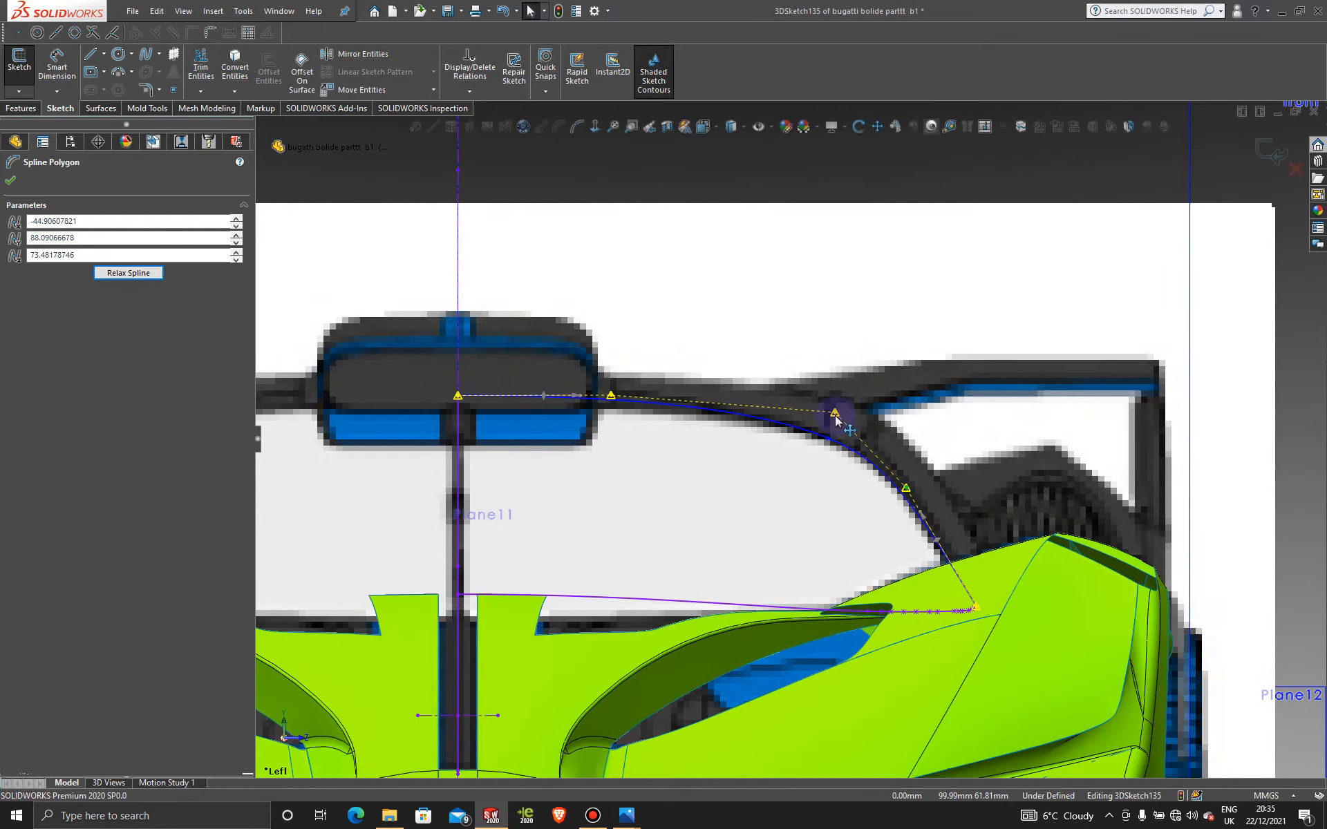
{"action": "left_click_drag", "start_coordinate": [836, 420], "coordinate": [835, 424]}
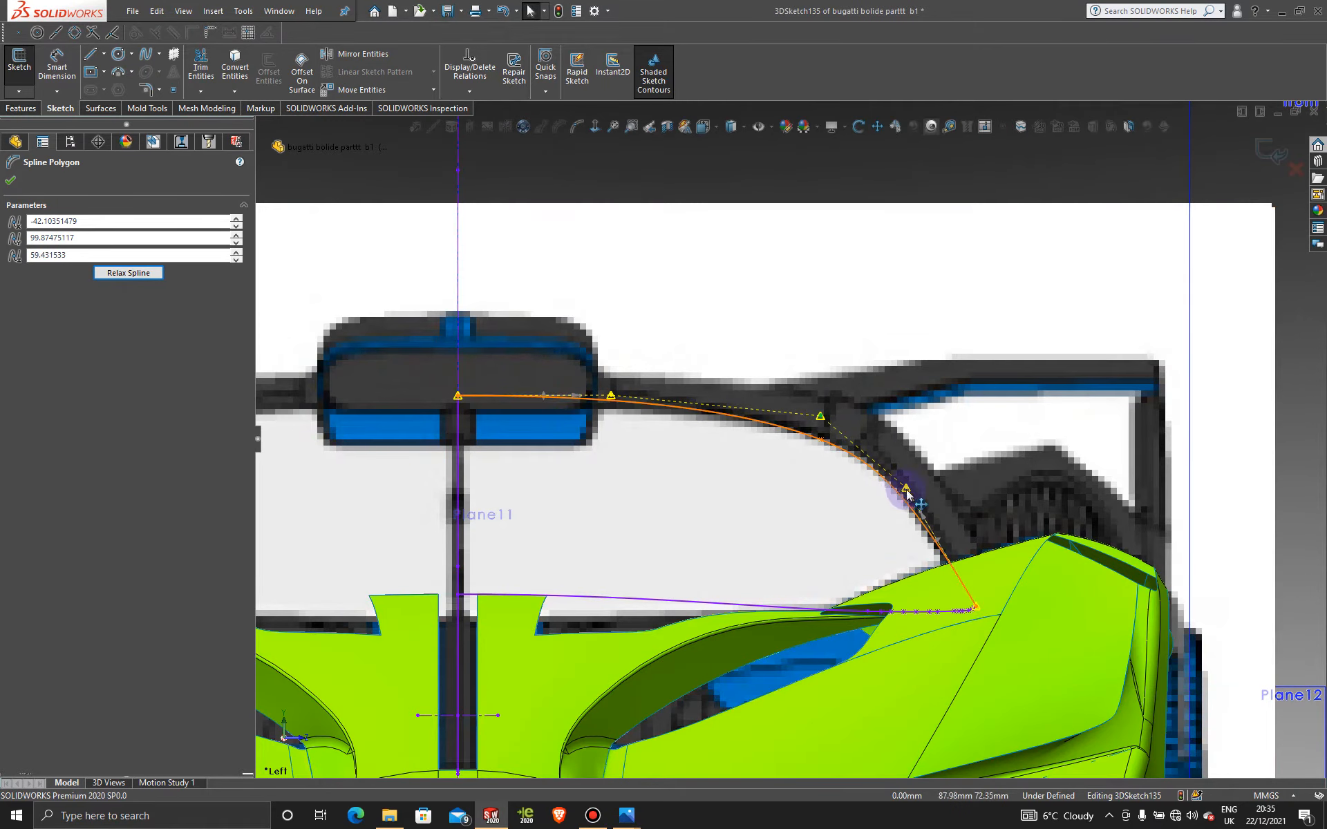
{"action": "left_click_drag", "start_coordinate": [905, 487], "coordinate": [898, 481]}
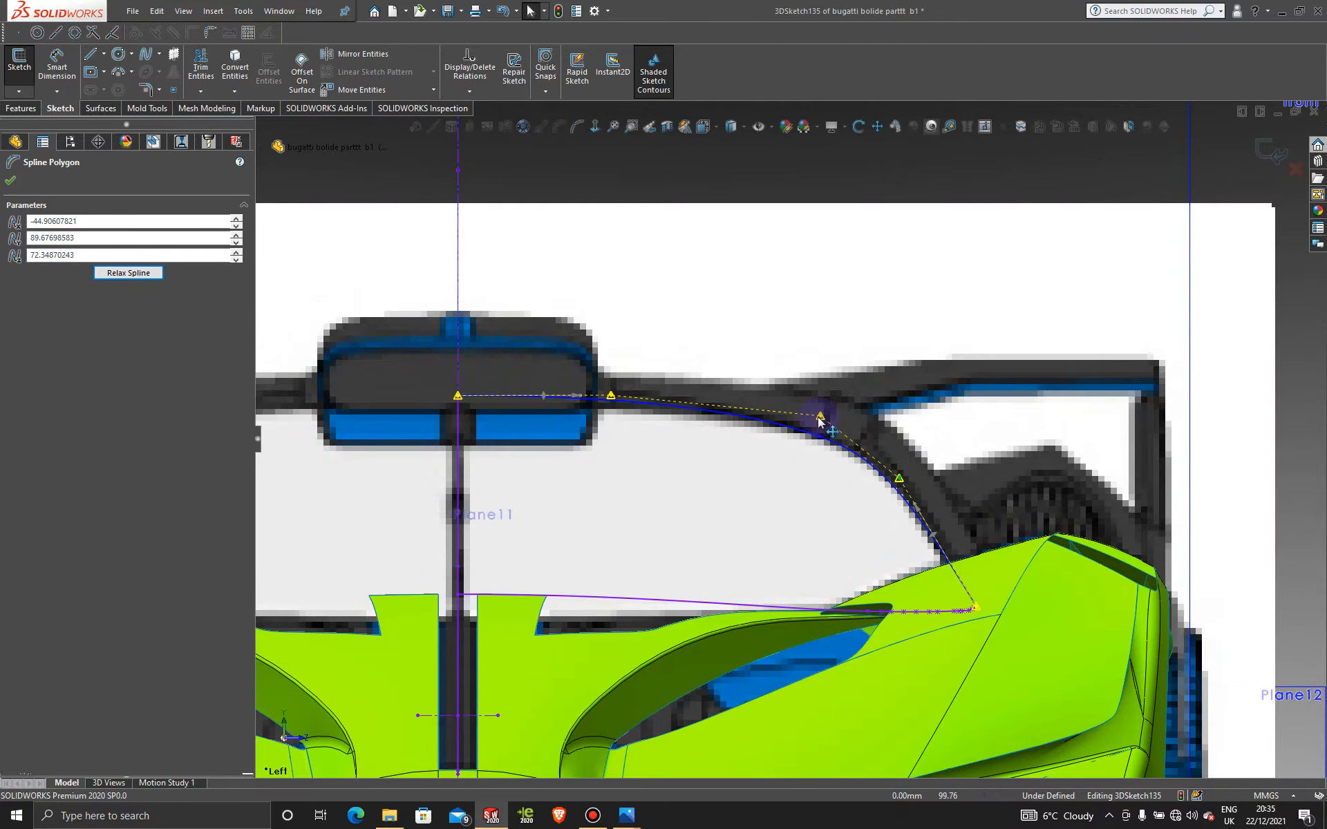
{"action": "left_click_drag", "start_coordinate": [818, 418], "coordinate": [815, 415]}
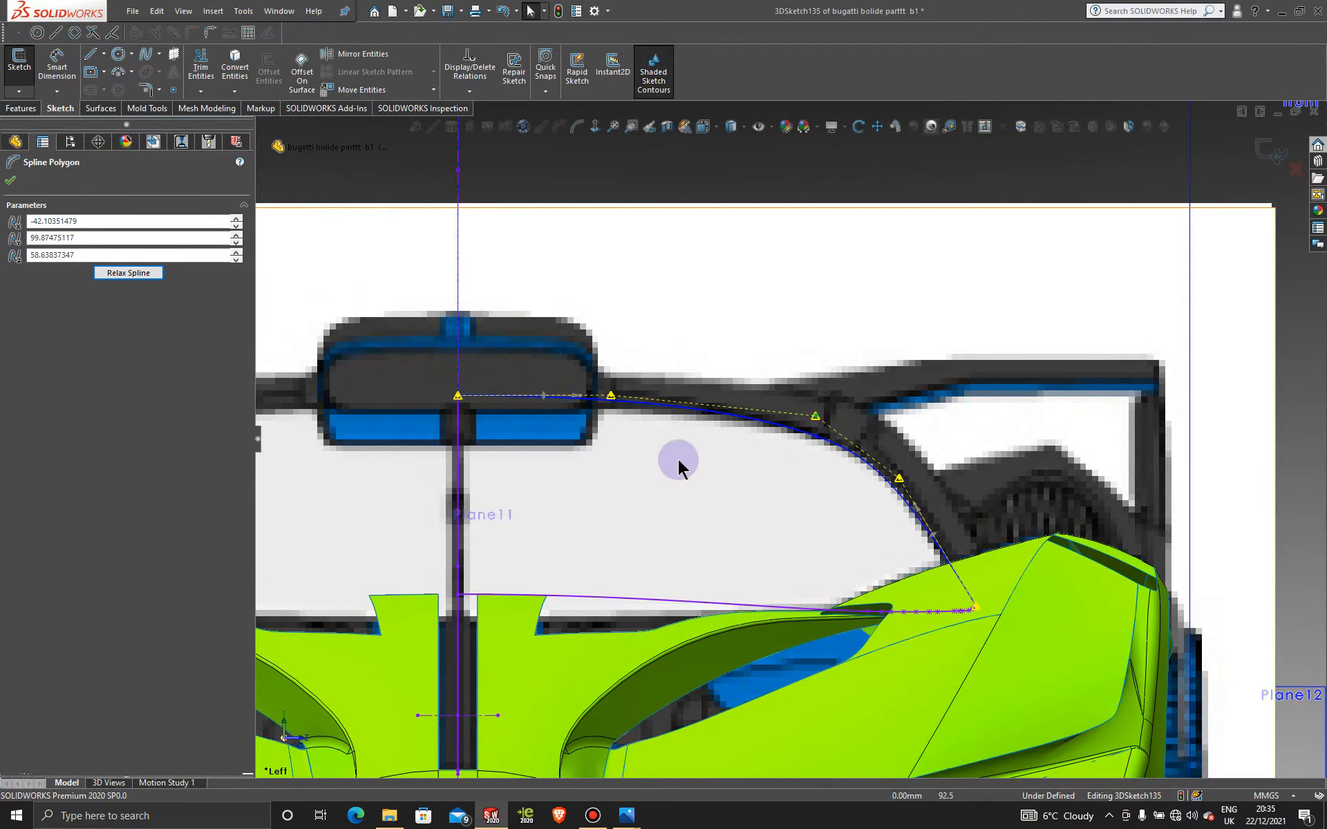
{"action": "scroll", "coordinate": [710, 465], "scroll_direction": "up", "scroll_amount": 5}
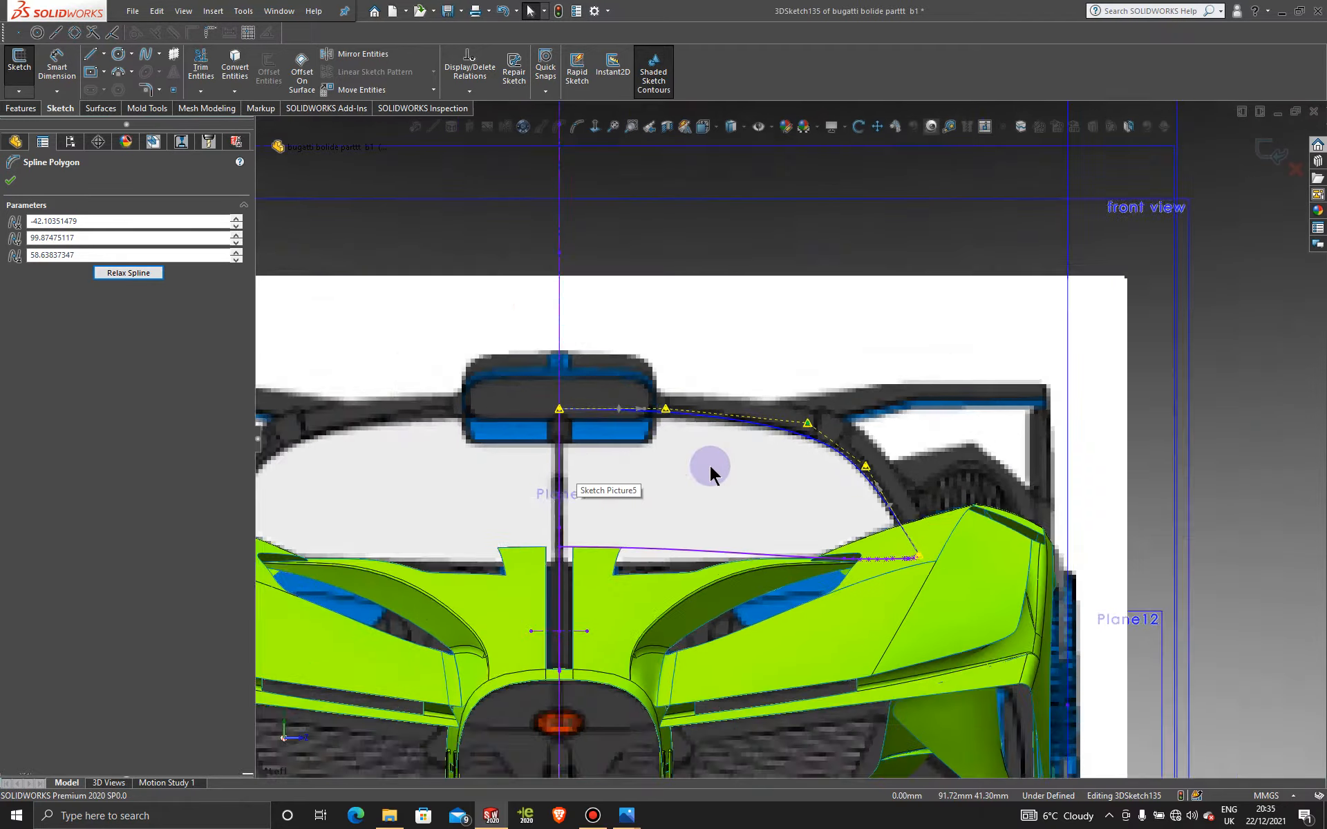
Step: Switch to the side-on view and zoom in on the cockpit A-pillar
{"action": "middle_click_drag", "start_coordinate": [826, 474], "coordinate": [723, 465]}
{"action": "key", "text": "space"}
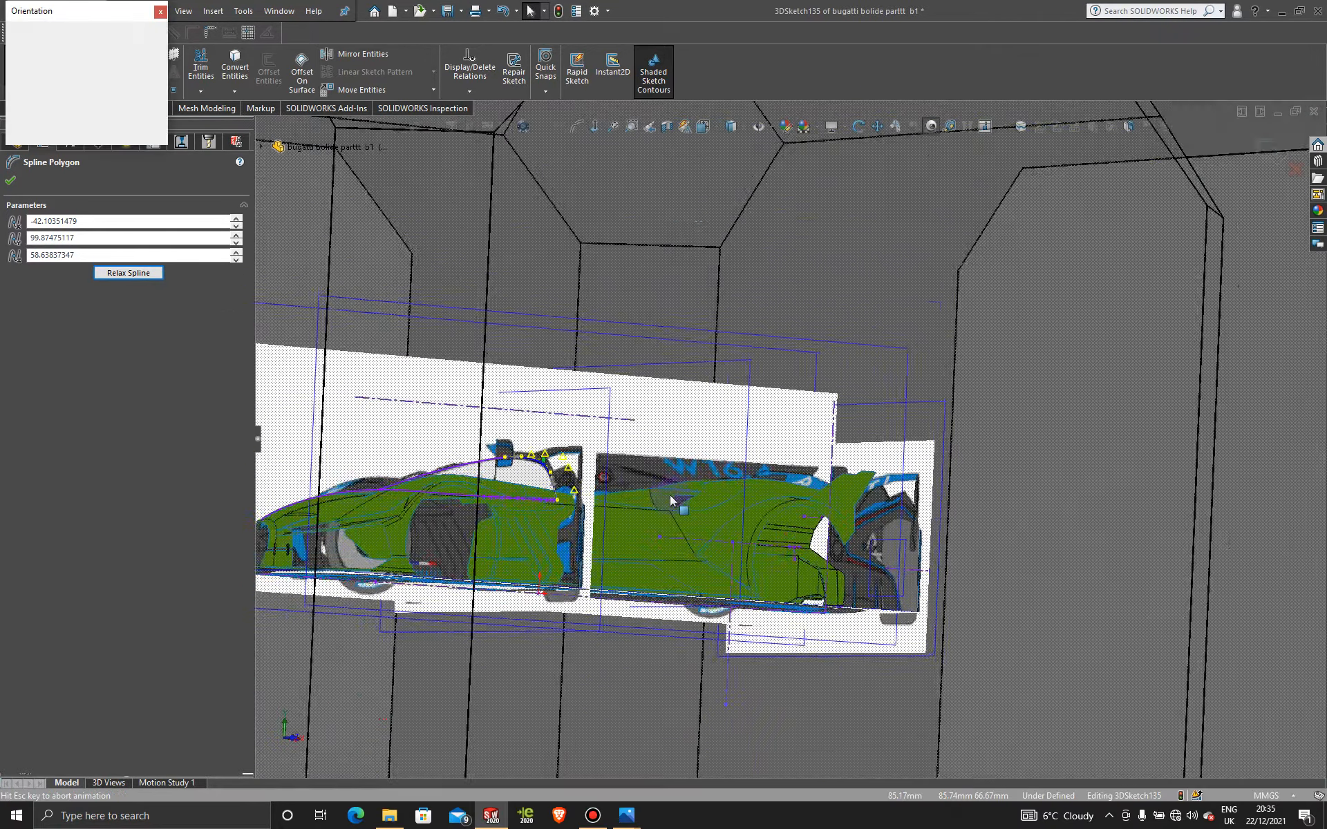
{"action": "left_click", "coordinate": [683, 529]}
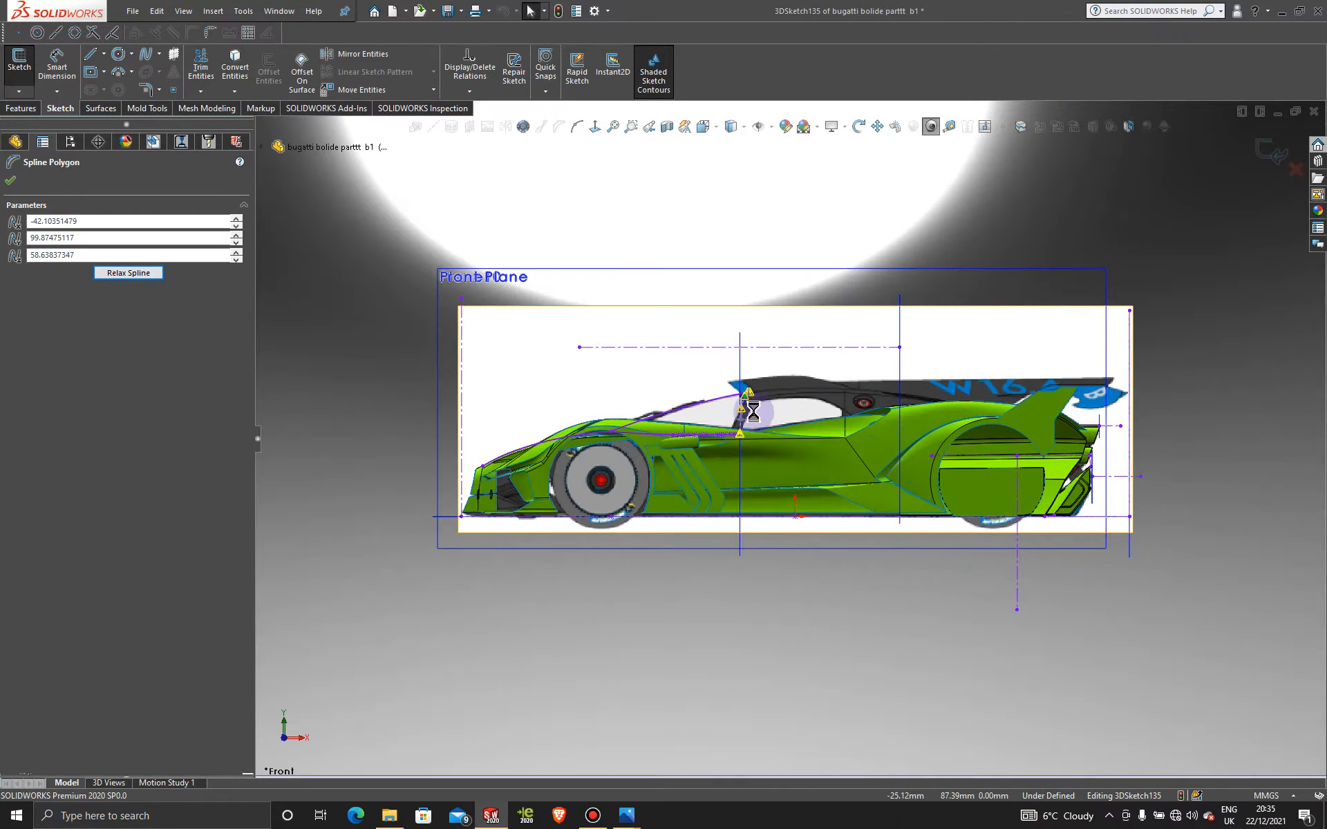
{"action": "scroll", "coordinate": [747, 418], "scroll_direction": "down", "scroll_amount": 5}
{"action": "scroll", "coordinate": [760, 455], "scroll_direction": "down", "scroll_amount": 3}
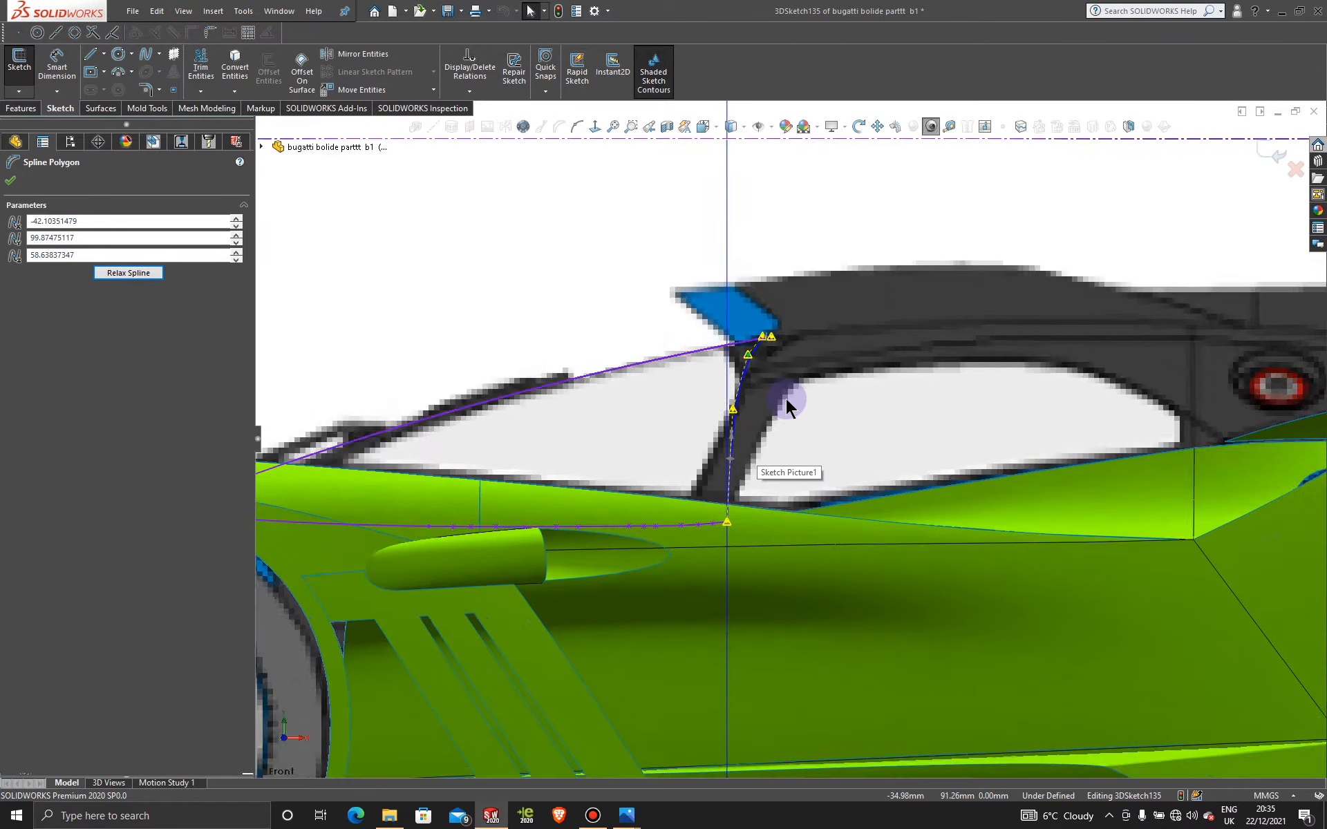
{"action": "scroll", "coordinate": [752, 375], "scroll_direction": "down", "scroll_amount": 2}
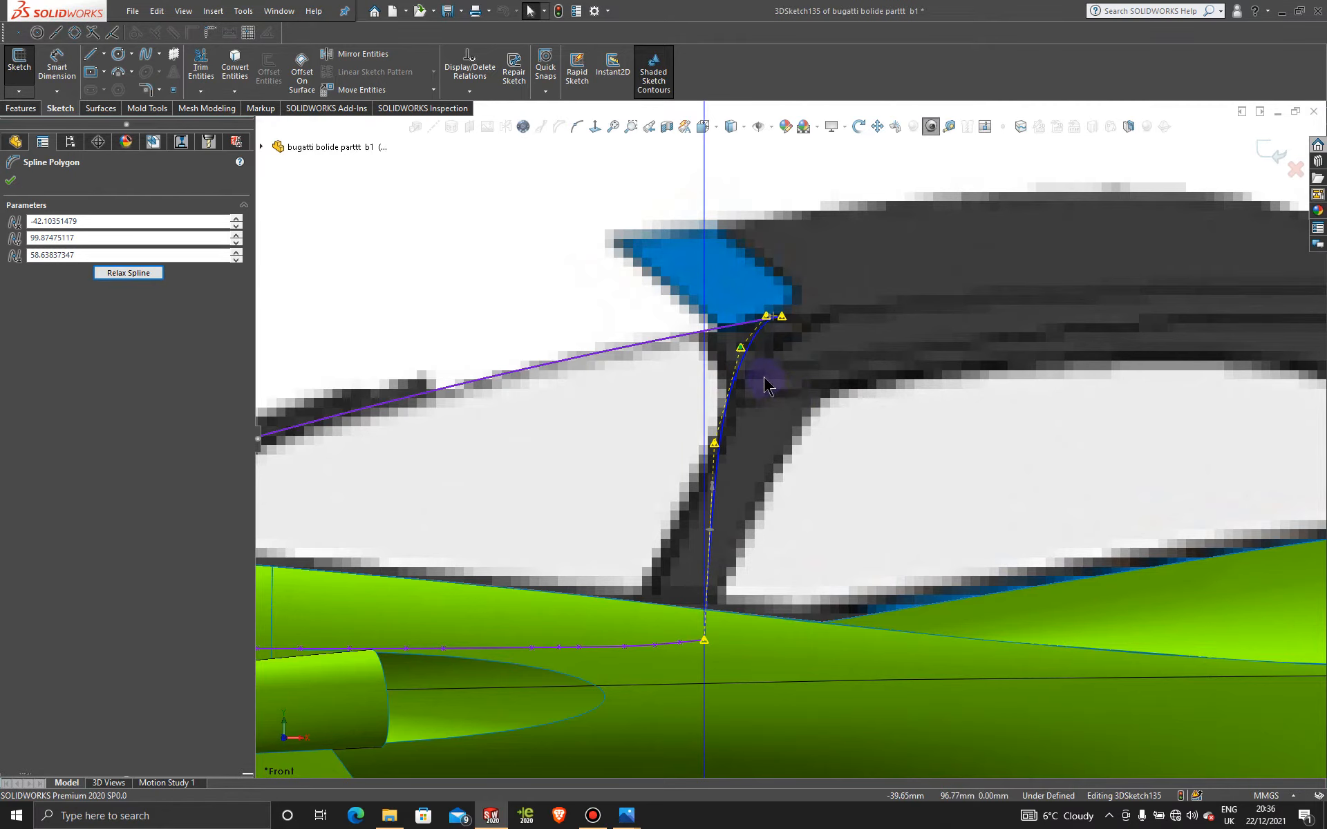
{"action": "scroll", "coordinate": [773, 355], "scroll_direction": "down", "scroll_amount": 3}
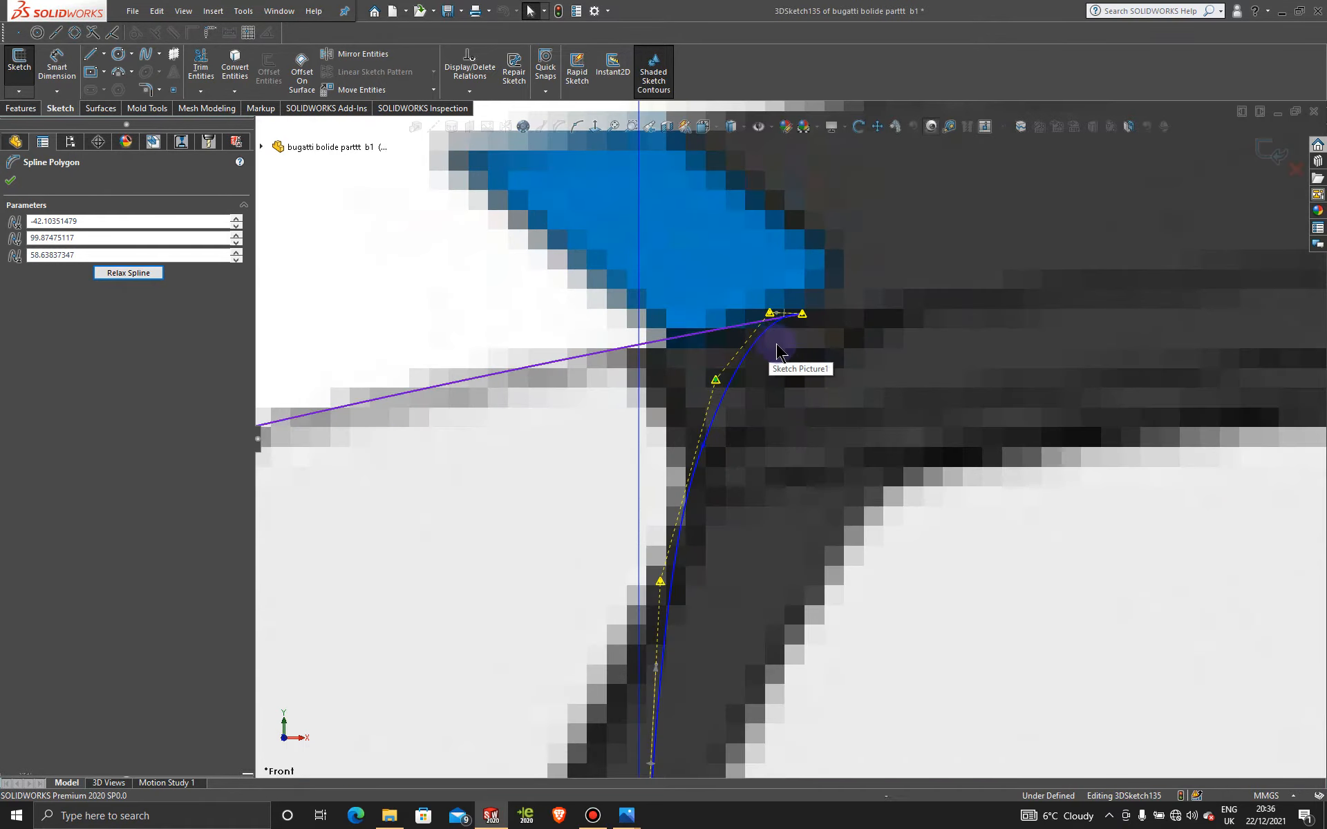
Step: Drag the pillar spline's control points so the curve tracks the A-pillar in the side picture
{"action": "left_click_drag", "start_coordinate": [772, 312], "coordinate": [802, 324]}
{"action": "left_click_drag", "start_coordinate": [716, 381], "coordinate": [770, 391]}
{"action": "scroll", "coordinate": [722, 543], "scroll_direction": "up", "scroll_amount": 5}
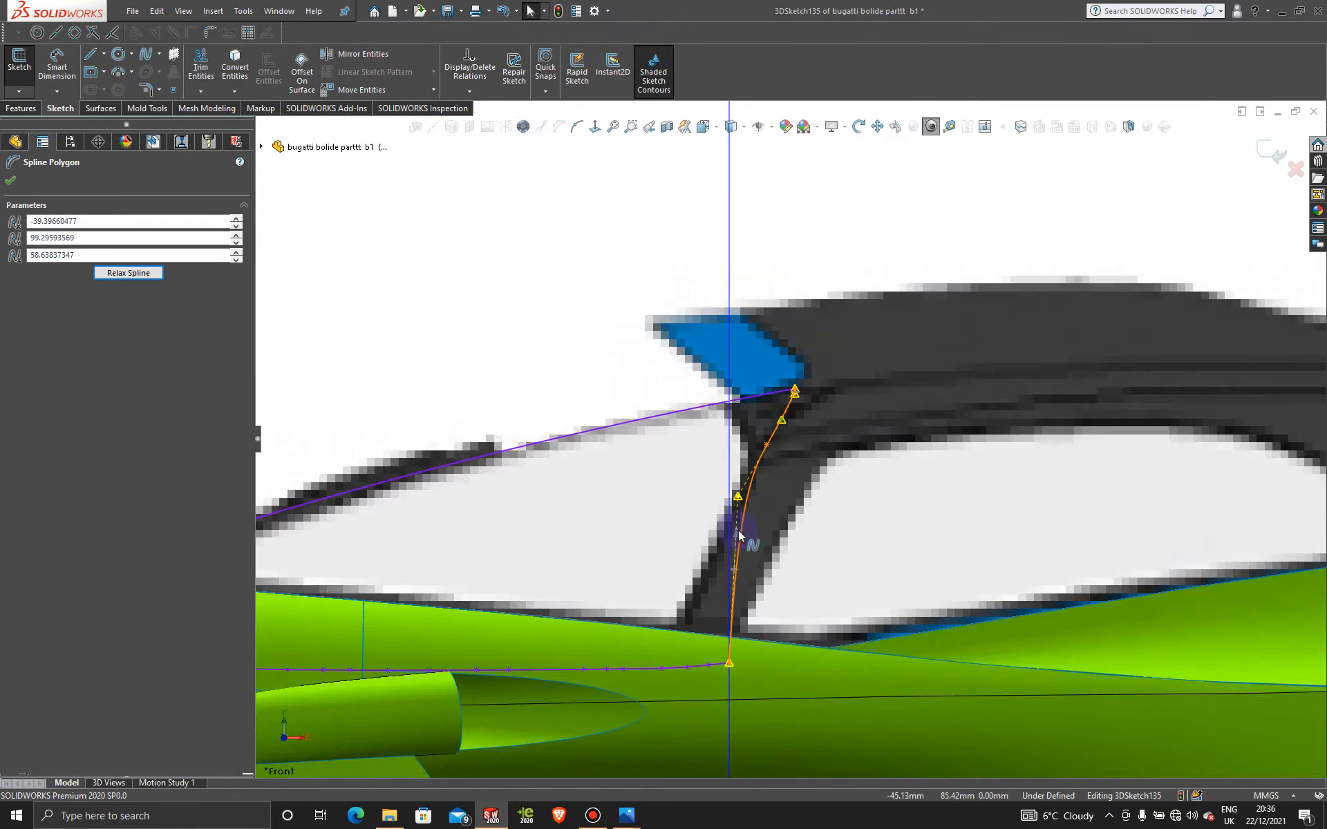
{"action": "left_click_drag", "start_coordinate": [741, 499], "coordinate": [781, 506]}
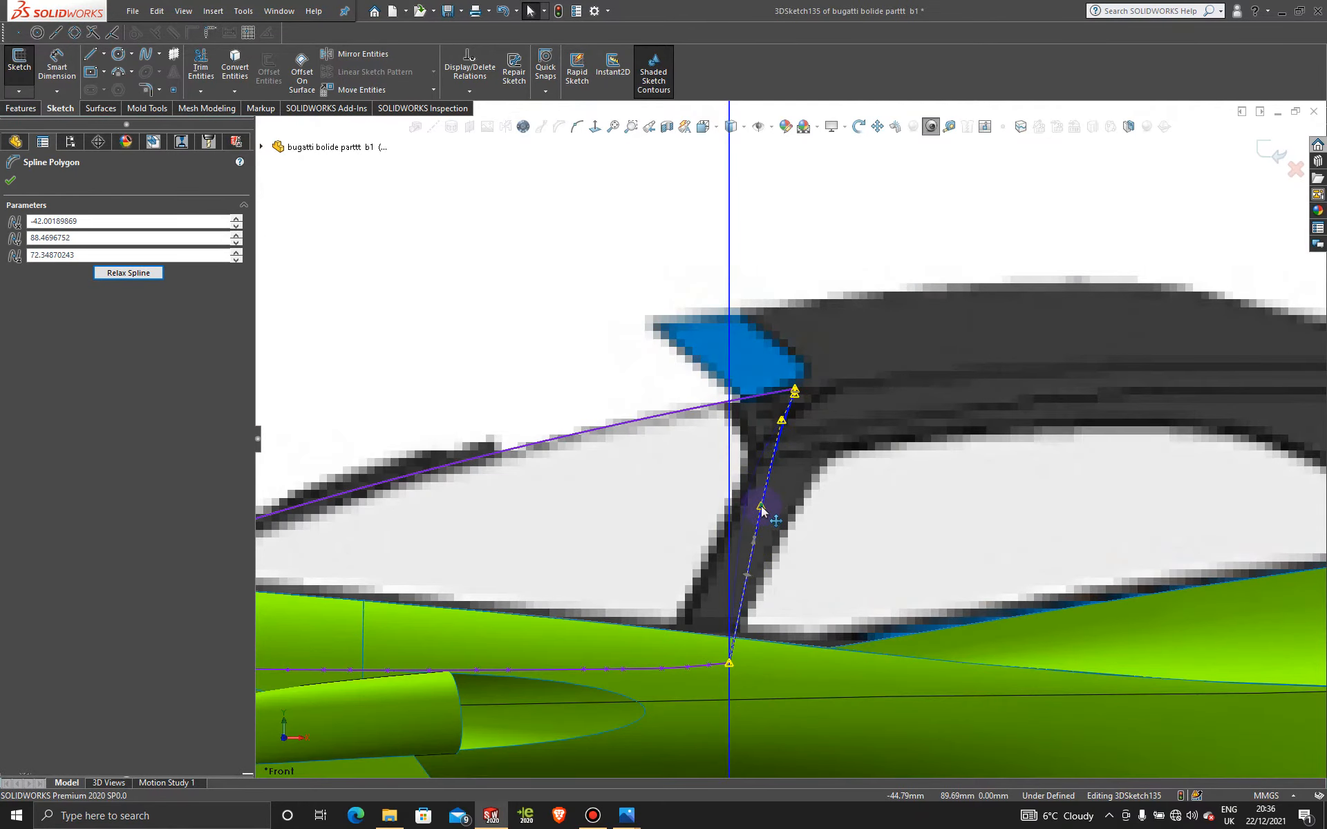
{"action": "mouse_move", "coordinate": [780, 424]}
{"action": "left_mouse_down"}
{"action": "mouse_move", "coordinate": [793, 417]}
{"action": "mouse_move", "coordinate": [784, 423]}
{"action": "left_mouse_up"}
{"action": "scroll", "coordinate": [789, 417], "scroll_direction": "down", "scroll_amount": 6}
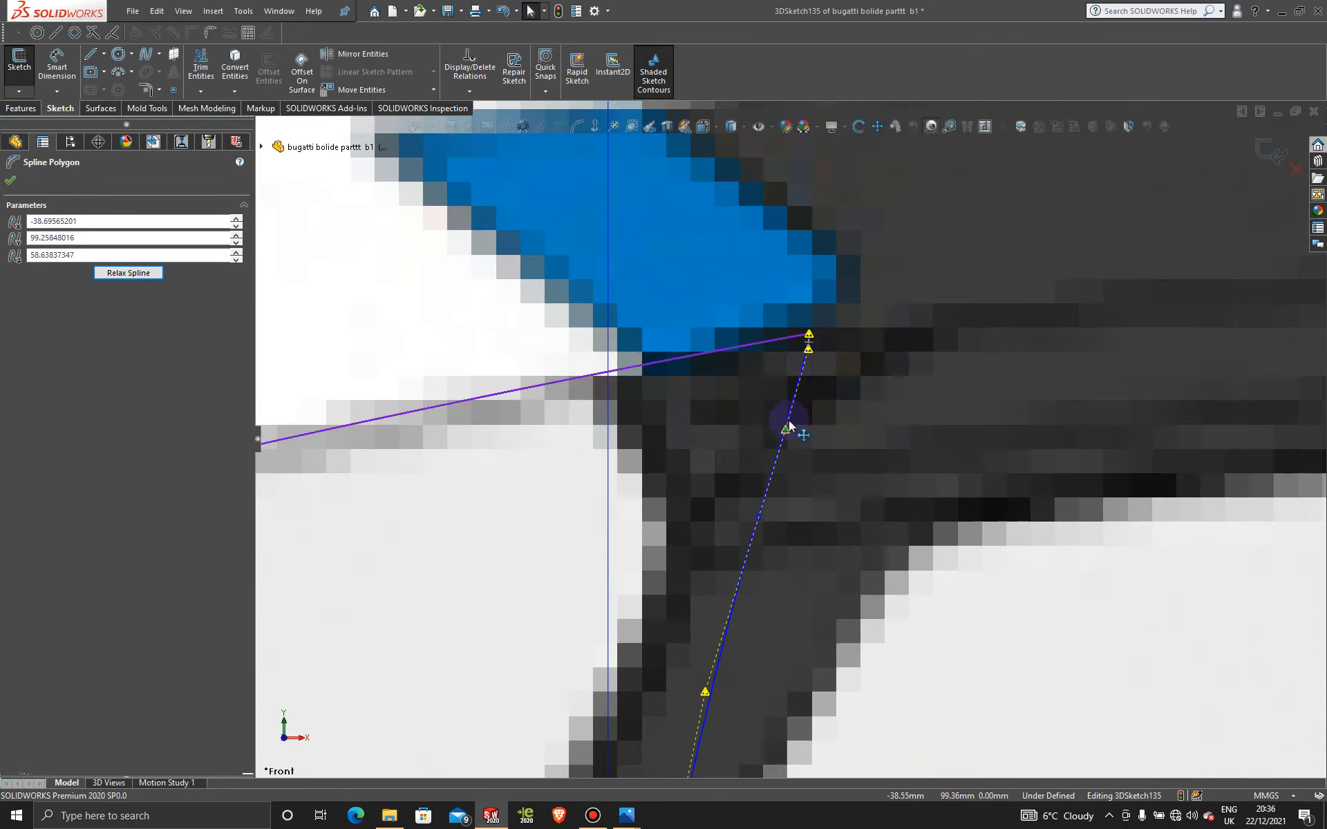
{"action": "left_click_drag", "start_coordinate": [808, 351], "coordinate": [784, 352]}
{"action": "scroll", "coordinate": [817, 357], "scroll_direction": "down", "scroll_amount": 4}
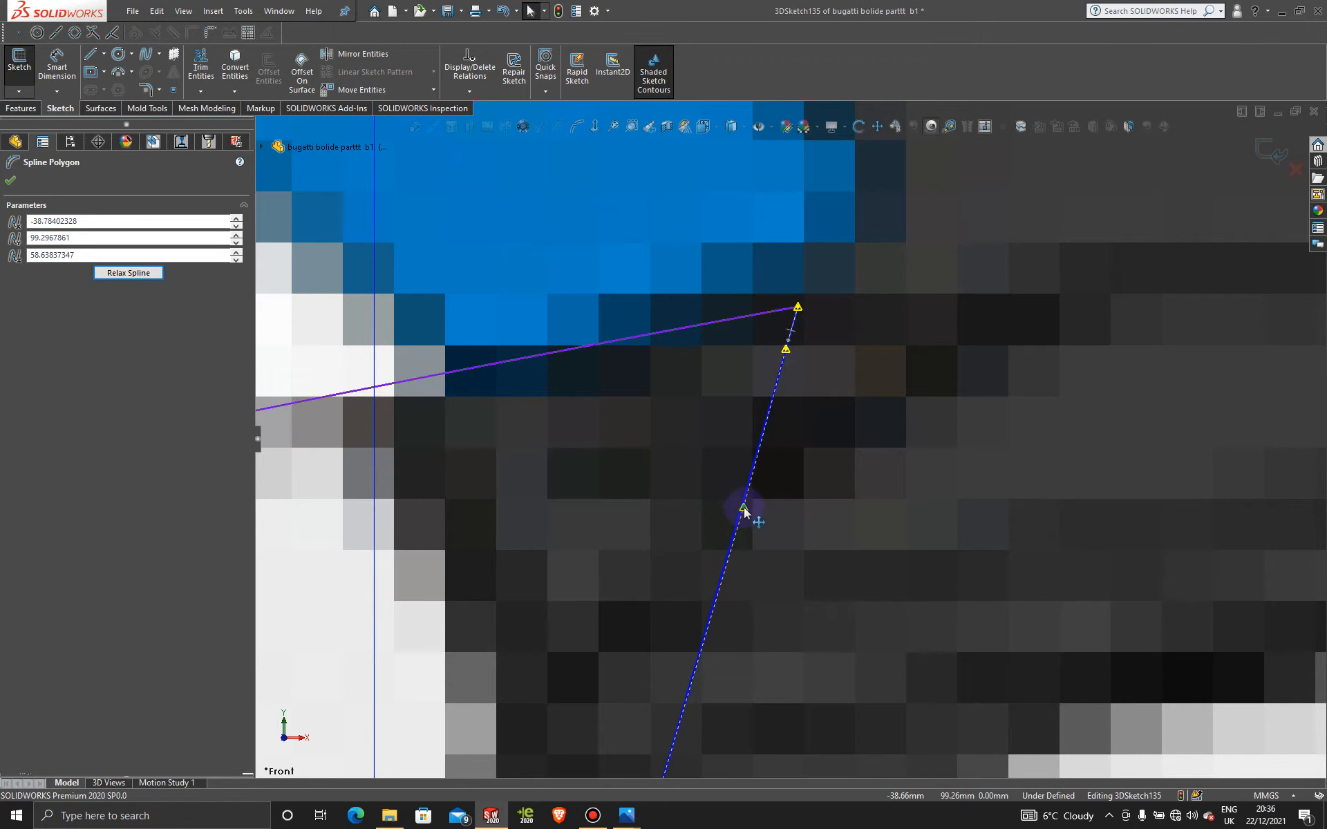
{"action": "scroll", "coordinate": [764, 534], "scroll_direction": "up", "scroll_amount": 2}
{"action": "scroll", "coordinate": [755, 545], "scroll_direction": "down", "scroll_amount": 4}
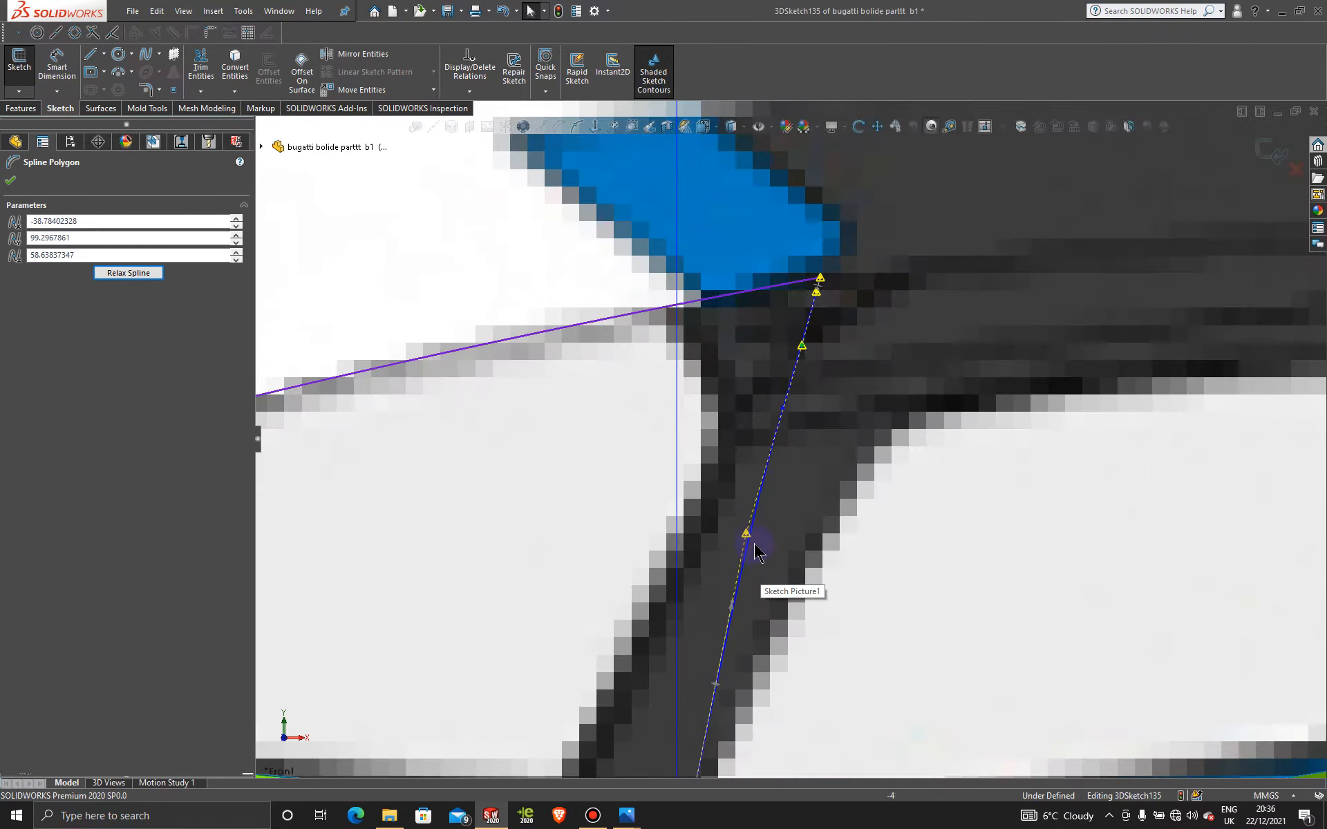
{"action": "left_click_drag", "start_coordinate": [755, 543], "coordinate": [763, 543]}
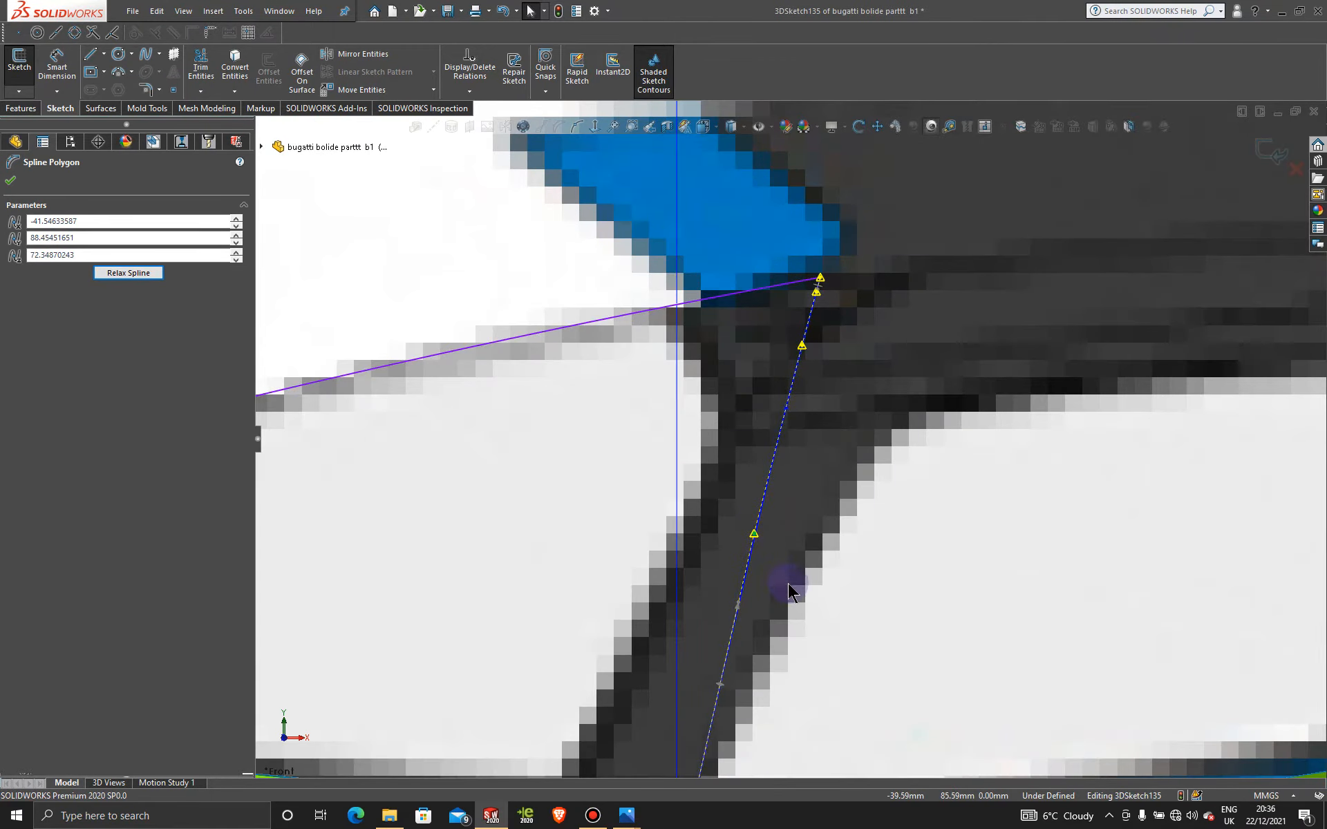
{"action": "scroll", "coordinate": [788, 585], "scroll_direction": "up", "scroll_amount": 6}
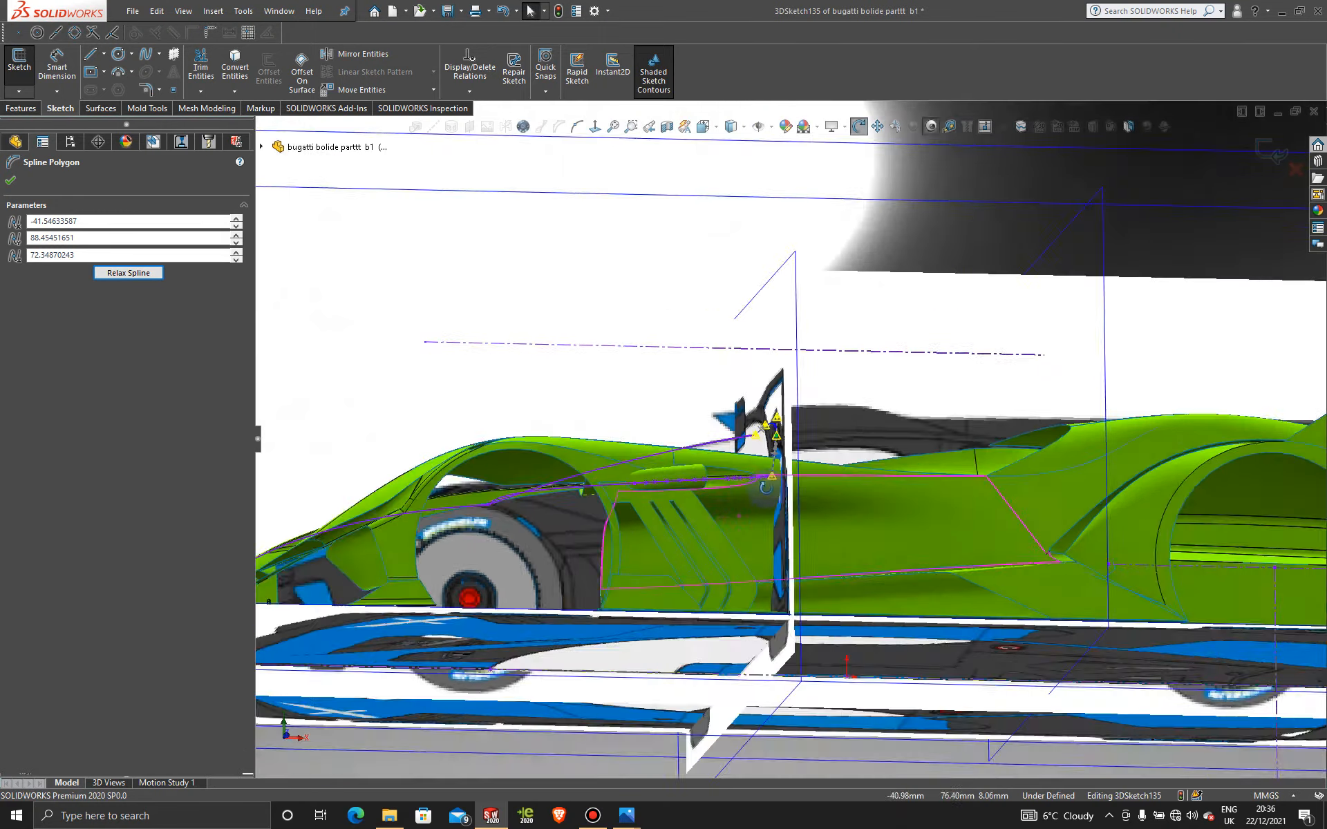
Step: In front view, nudge the windscreen spline's lower control vertices to follow the canopy frame more closely
{"action": "key", "text": "space"}
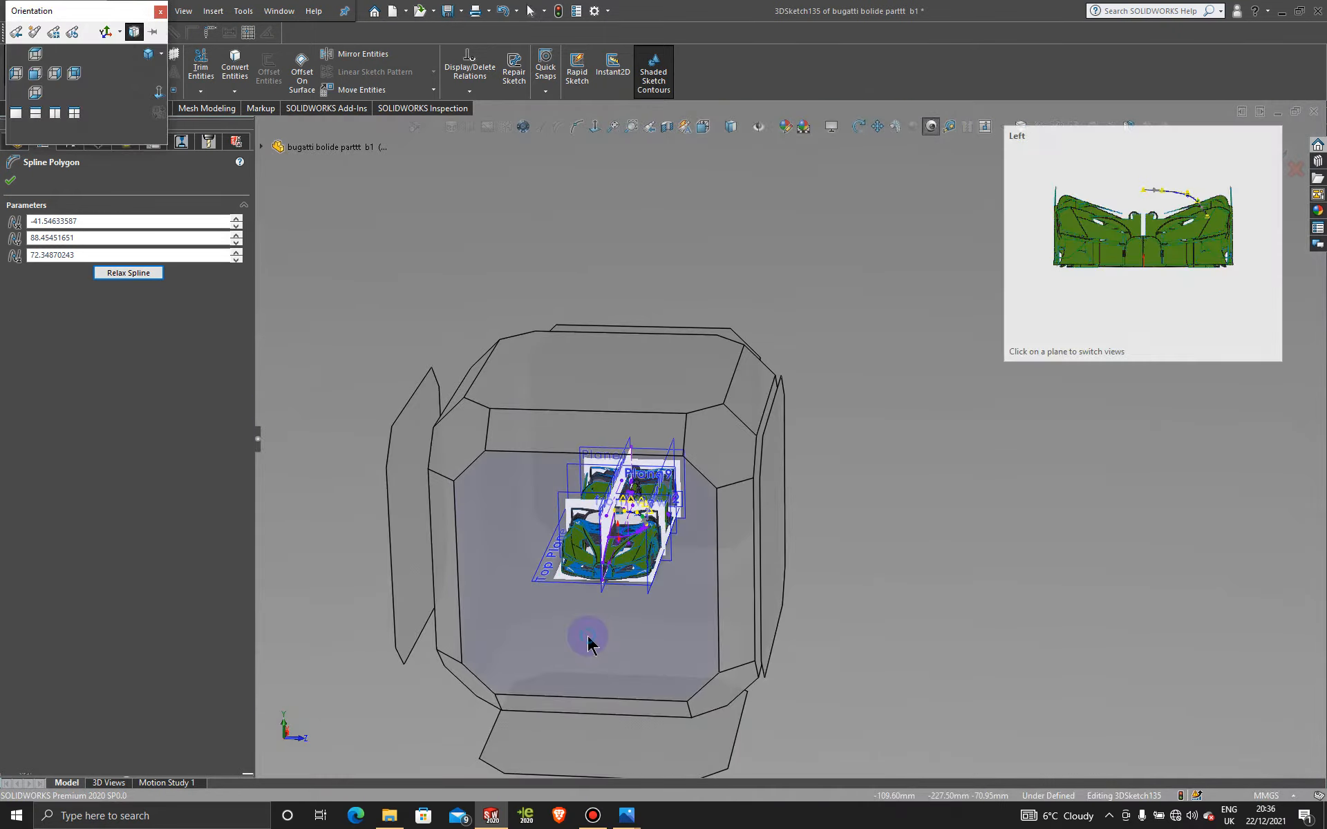
{"action": "left_click", "coordinate": [588, 642]}
{"action": "scroll", "coordinate": [923, 415], "scroll_direction": "down", "scroll_amount": 5}
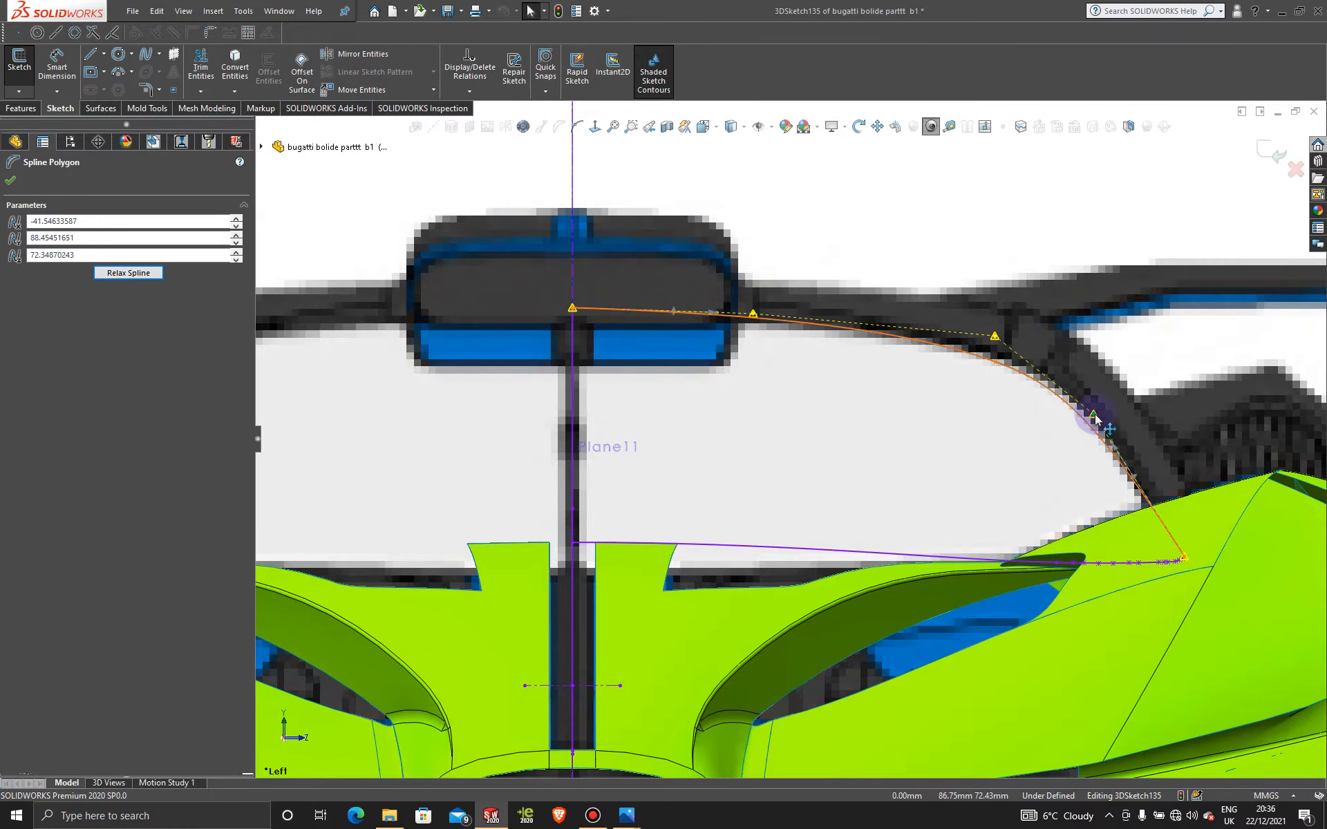
{"action": "left_click_drag", "start_coordinate": [1094, 414], "coordinate": [1089, 404]}
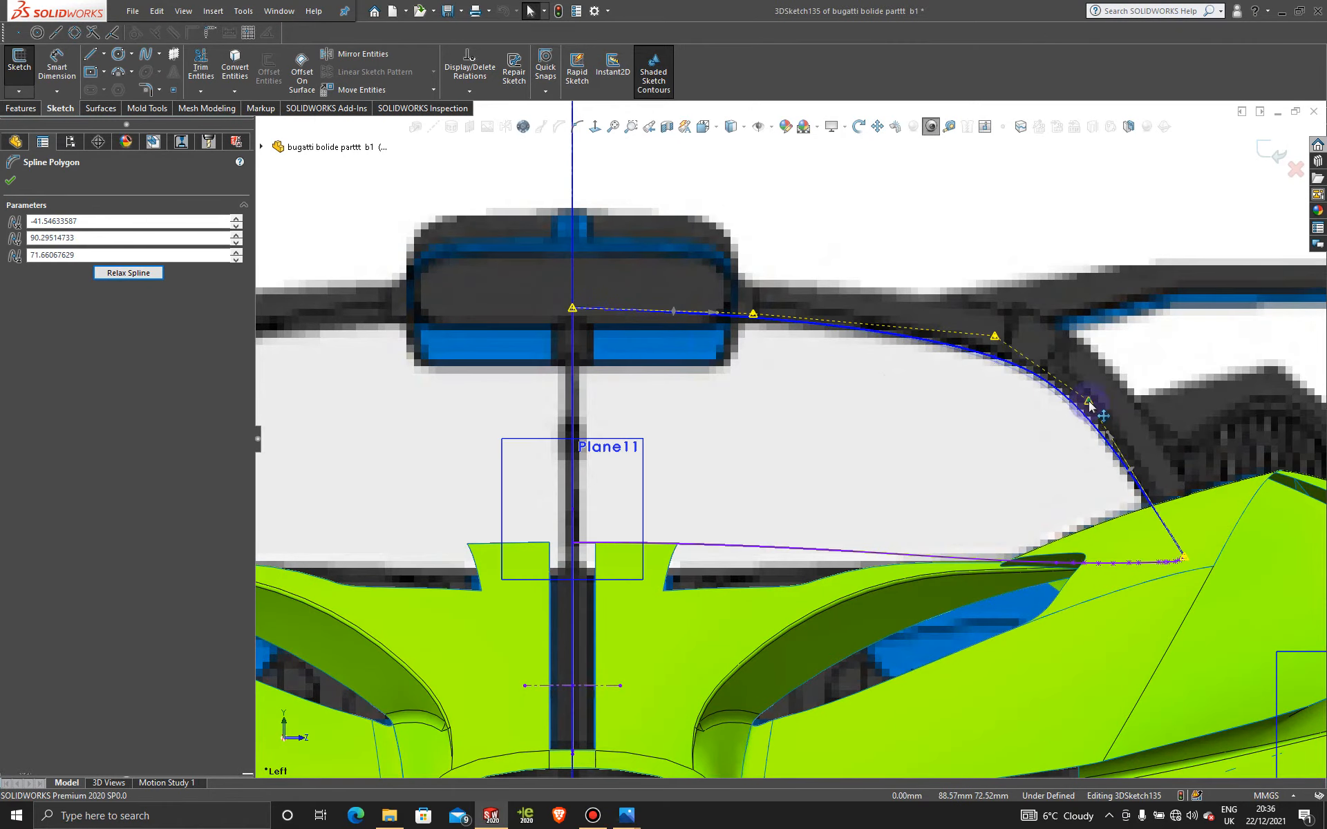
{"action": "left_click_drag", "start_coordinate": [997, 342], "coordinate": [993, 336]}
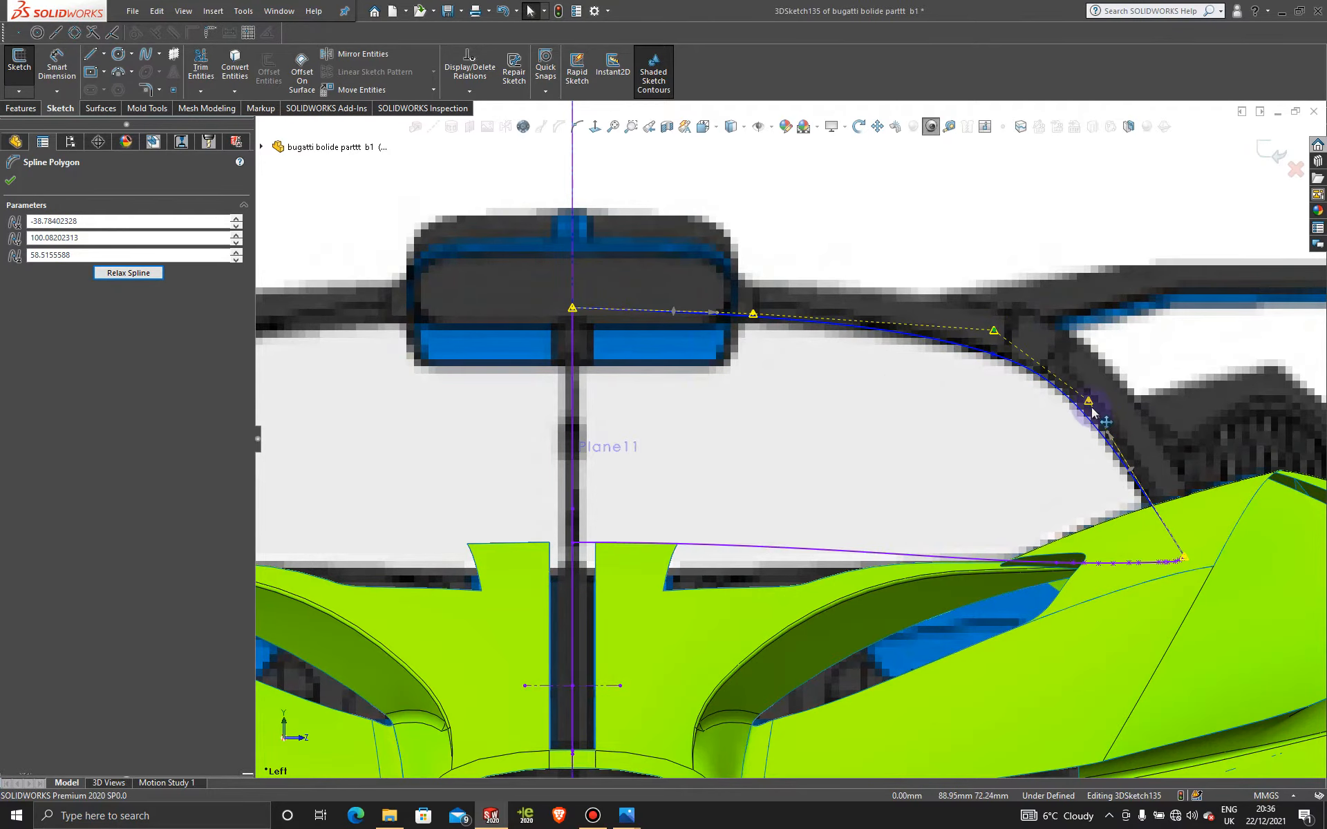
{"action": "left_click_drag", "start_coordinate": [1088, 407], "coordinate": [1086, 407]}
{"action": "scroll", "coordinate": [1088, 406], "scroll_direction": "up", "scroll_amount": 6}
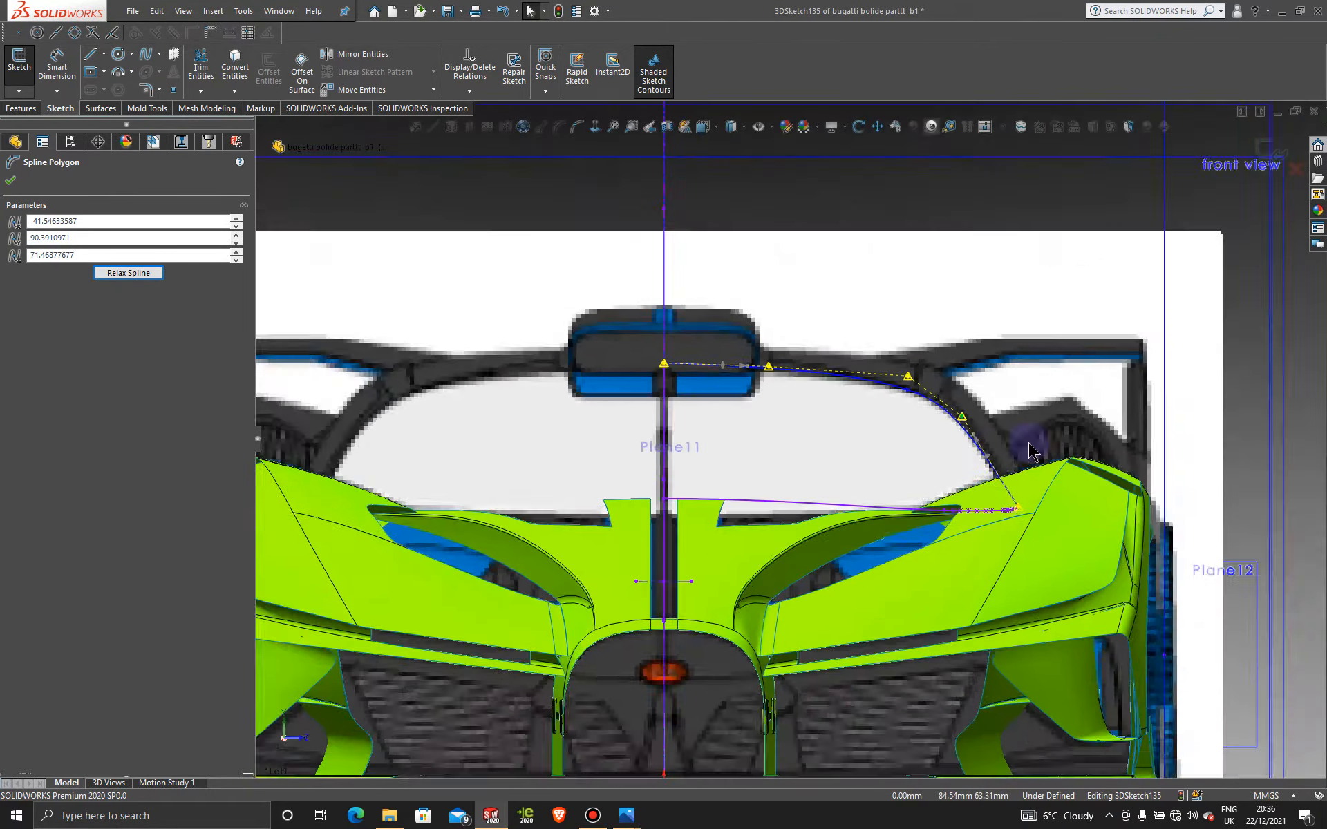
{"action": "middle_click_drag", "start_coordinate": [888, 444], "coordinate": [783, 515]}
{"action": "key", "text": "space"}
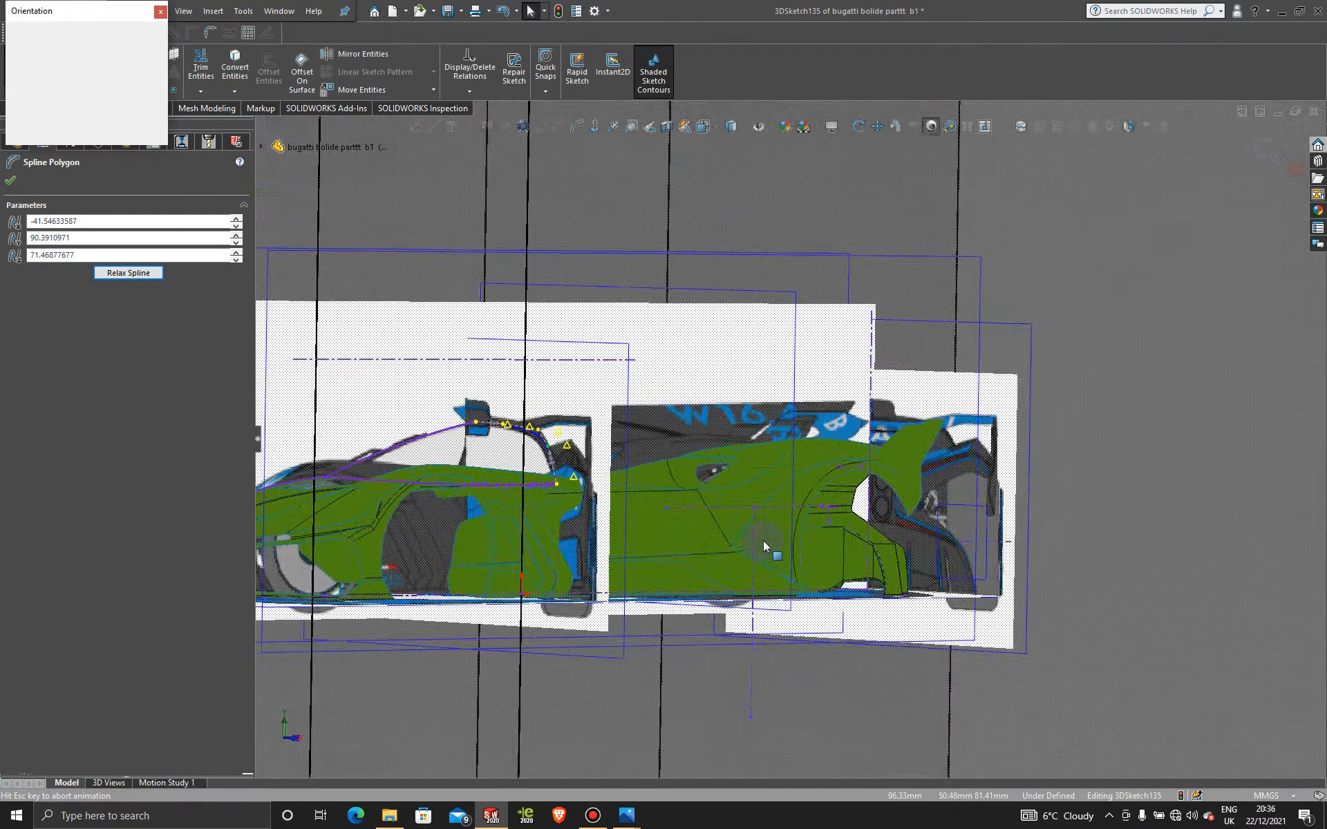
{"action": "left_click", "coordinate": [692, 585]}
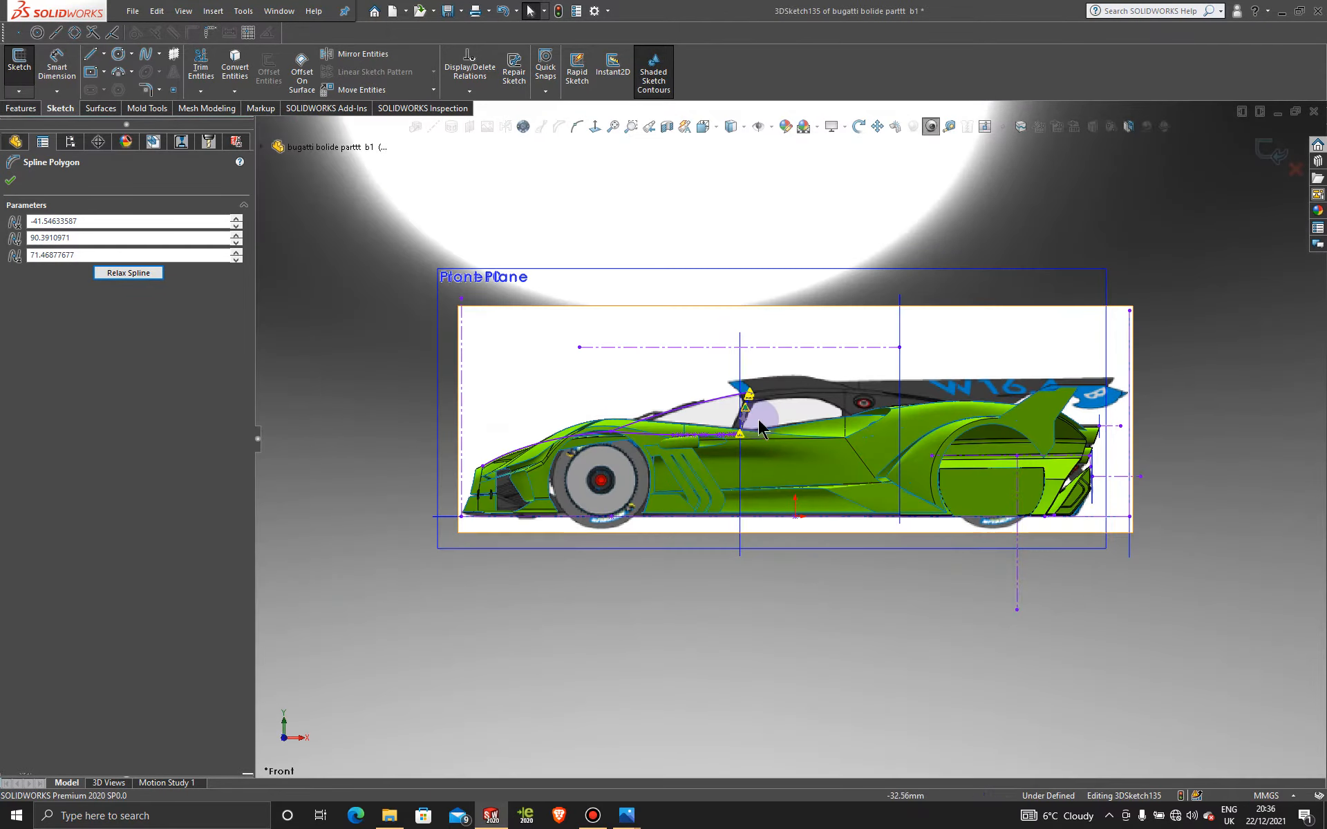
Step: Activate Display State-2 in the ConfigurationManager to hide the reference pictures
{"action": "scroll", "coordinate": [758, 415], "scroll_direction": "down", "scroll_amount": 10}
{"action": "scroll", "coordinate": [757, 416], "scroll_direction": "up", "scroll_amount": 10}
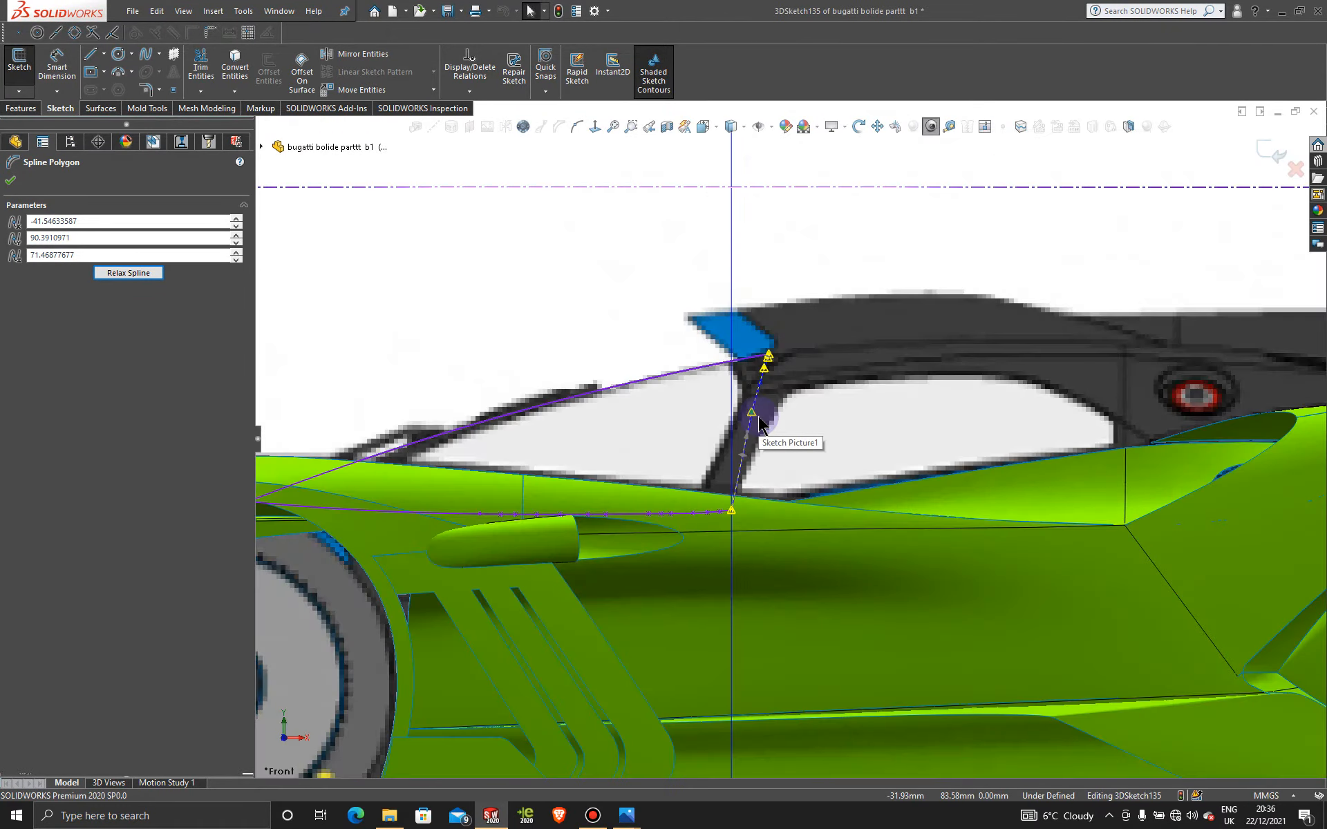
{"action": "left_click", "coordinate": [70, 141]}
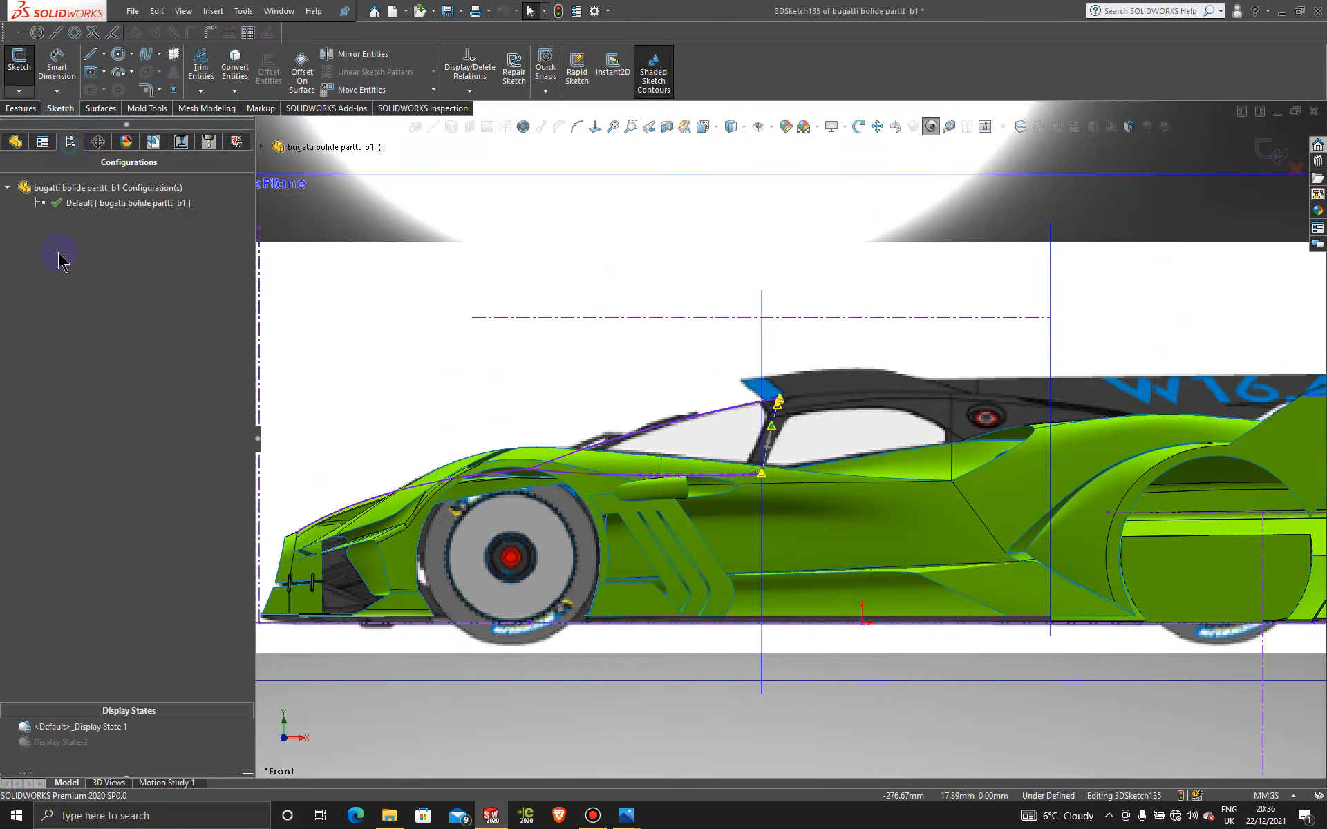
{"action": "double_click", "coordinate": [78, 742]}
{"action": "mouse_move", "coordinate": [663, 470]}
{"action": "middle_mouse_down"}
{"action": "mouse_move", "coordinate": [688, 579]}
{"action": "mouse_move", "coordinate": [778, 503]}
{"action": "middle_mouse_up"}
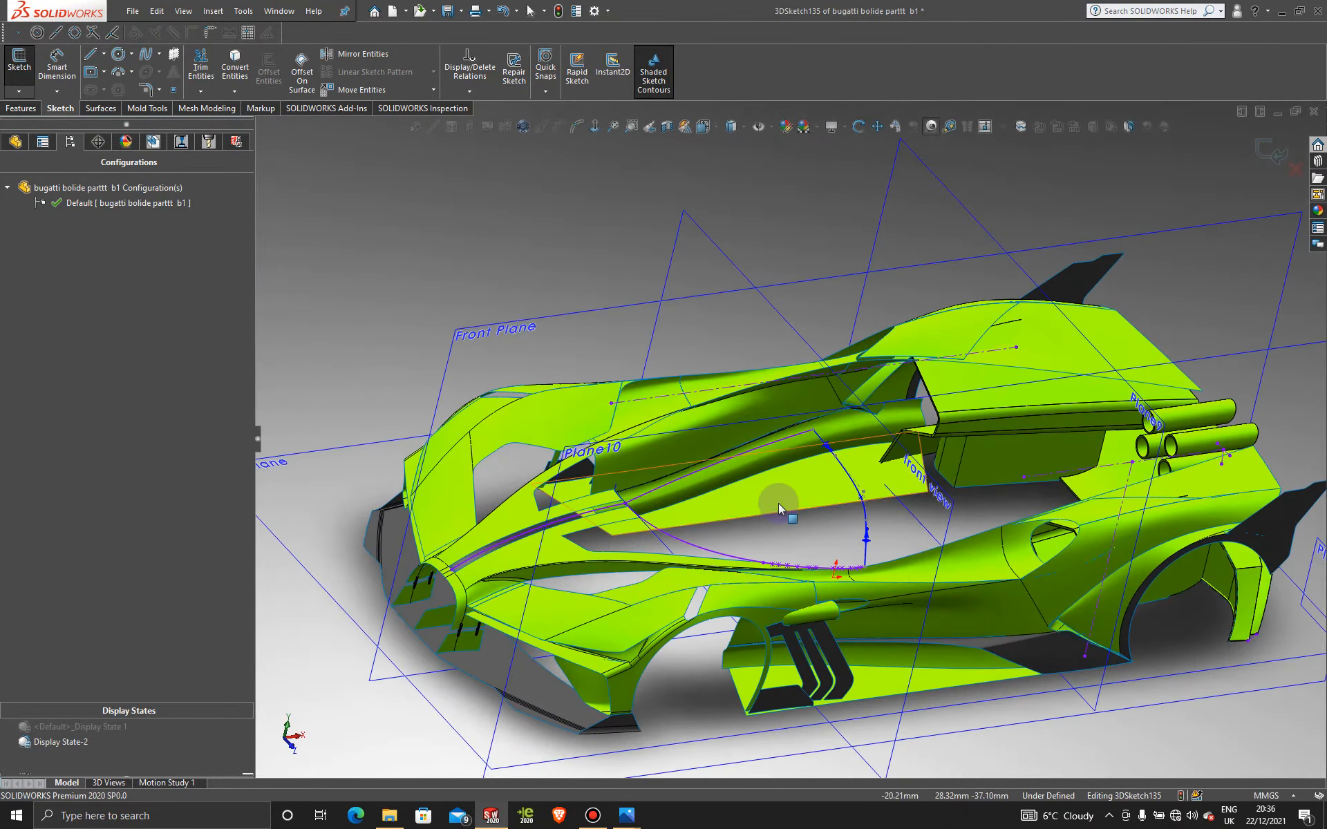
{"action": "scroll", "coordinate": [778, 503], "scroll_direction": "down", "scroll_amount": 3}
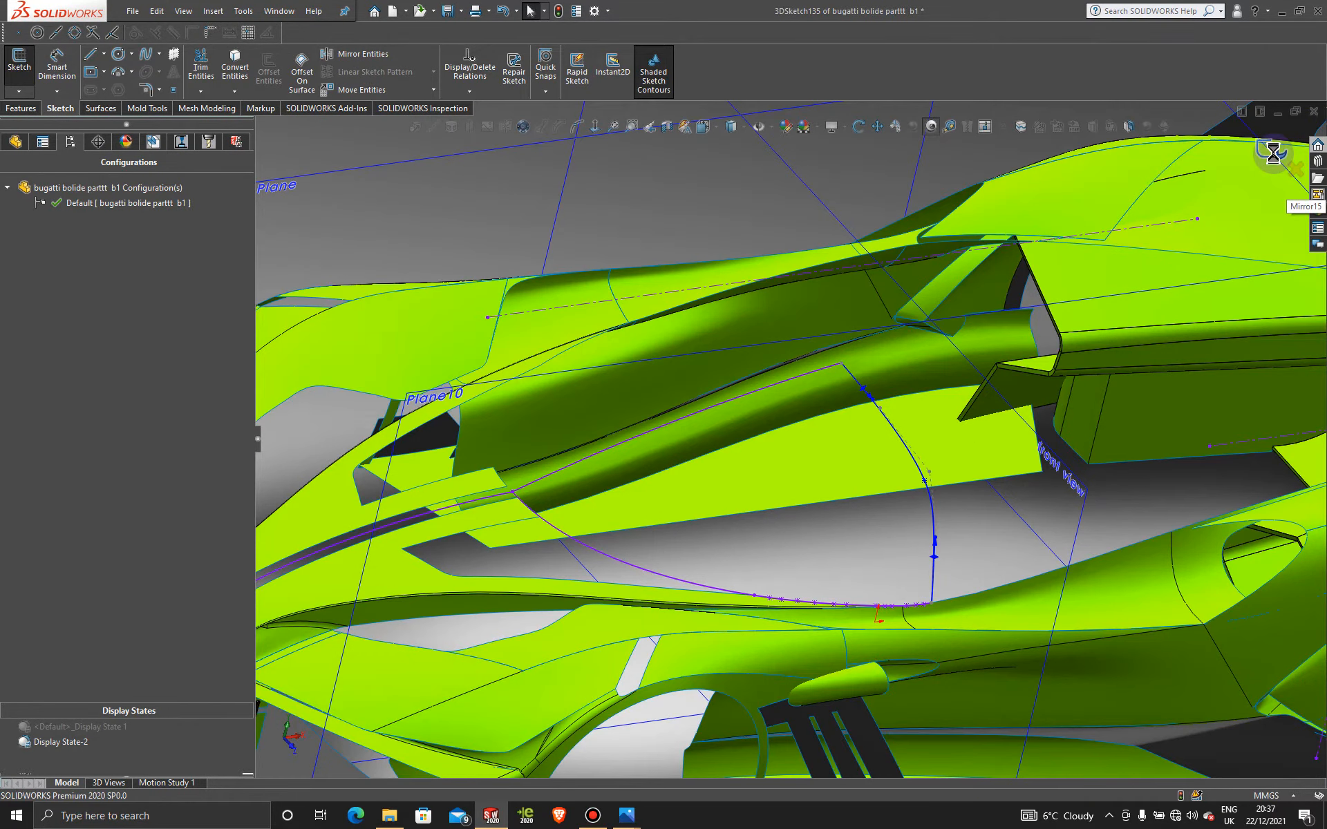
{"action": "scroll", "coordinate": [866, 471], "scroll_direction": "up", "scroll_amount": 5}
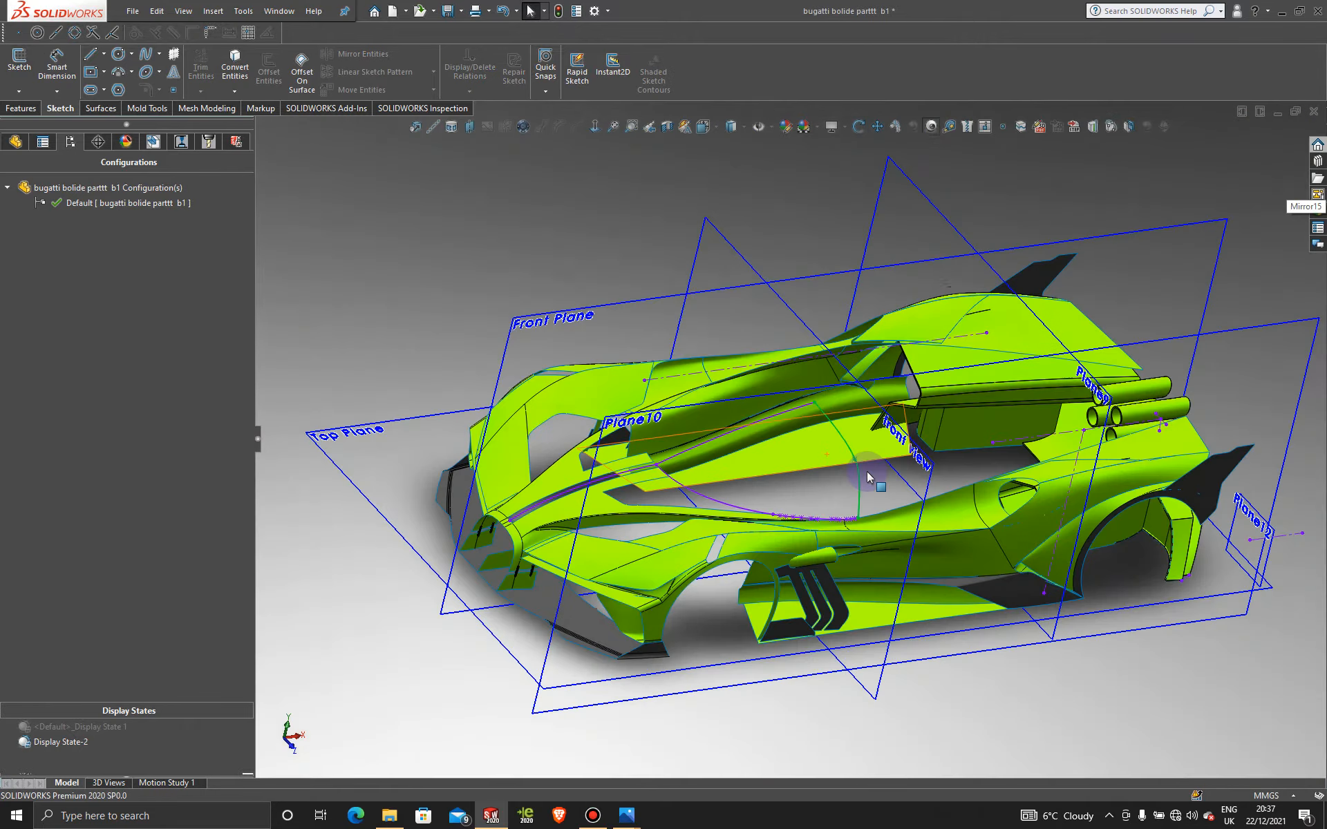
Step: Create a filled surface bounded by Sketch133, 3DSketch135 and 3DSketch134 with contact conditions
{"action": "scroll", "coordinate": [849, 481], "scroll_direction": "down", "scroll_amount": 4}
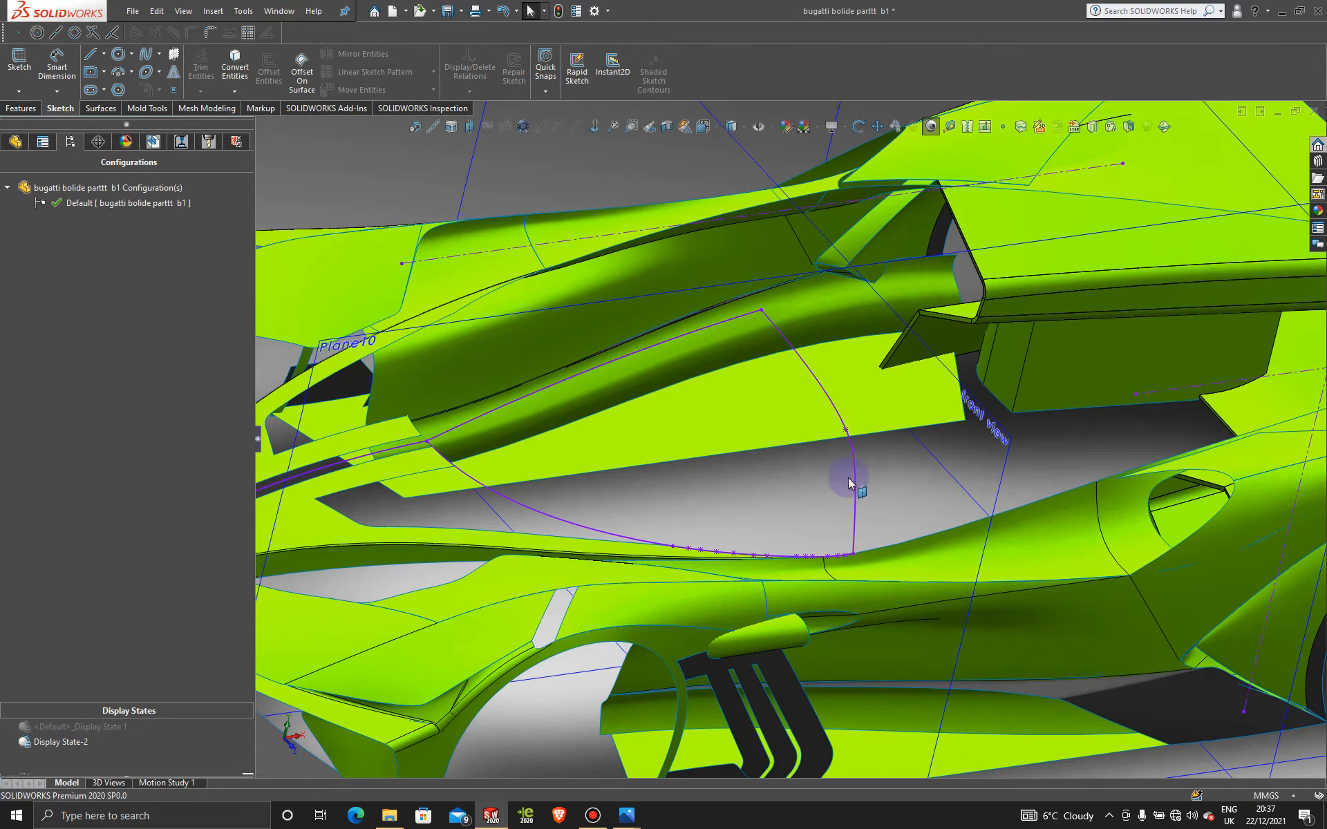
{"action": "left_click", "coordinate": [107, 112]}
{"action": "left_click", "coordinate": [205, 70]}
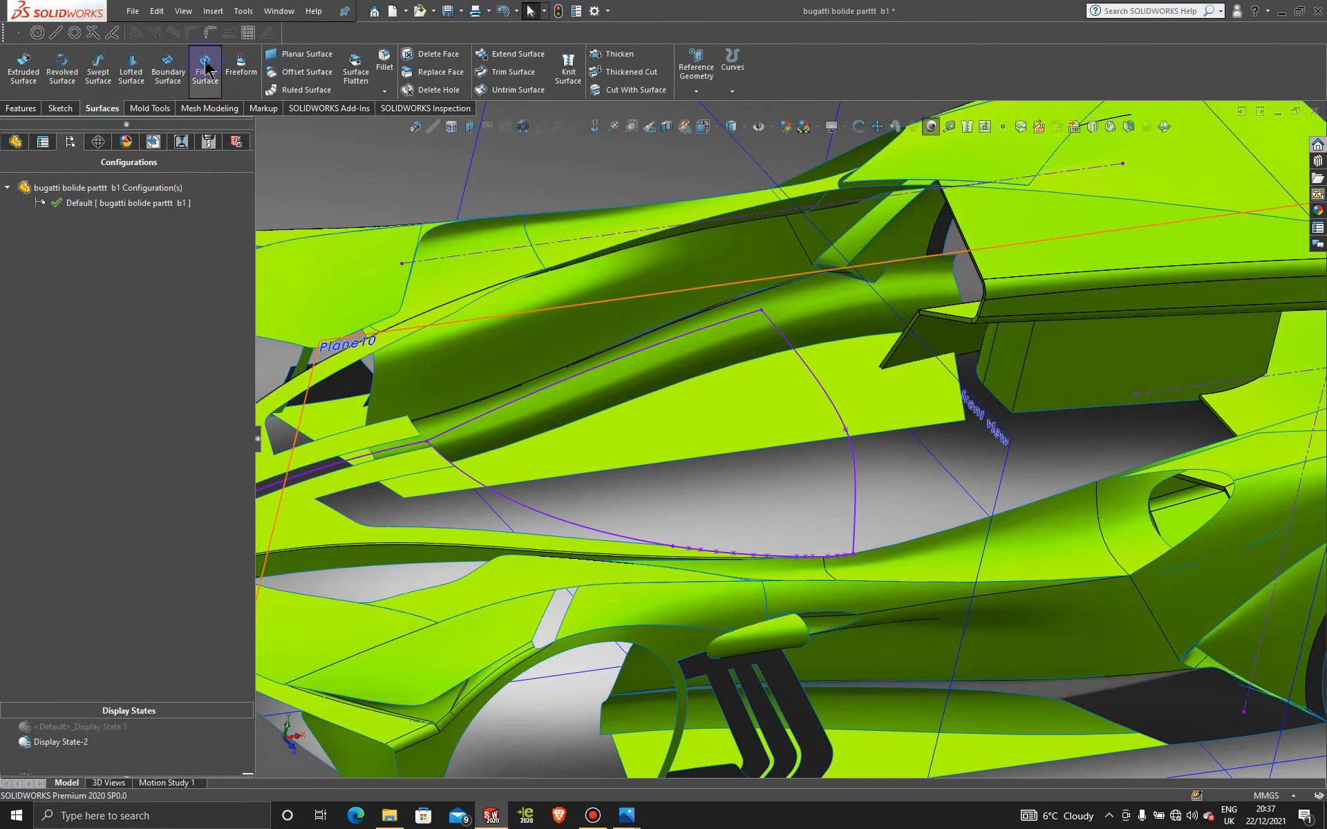
{"action": "left_click", "coordinate": [658, 353]}
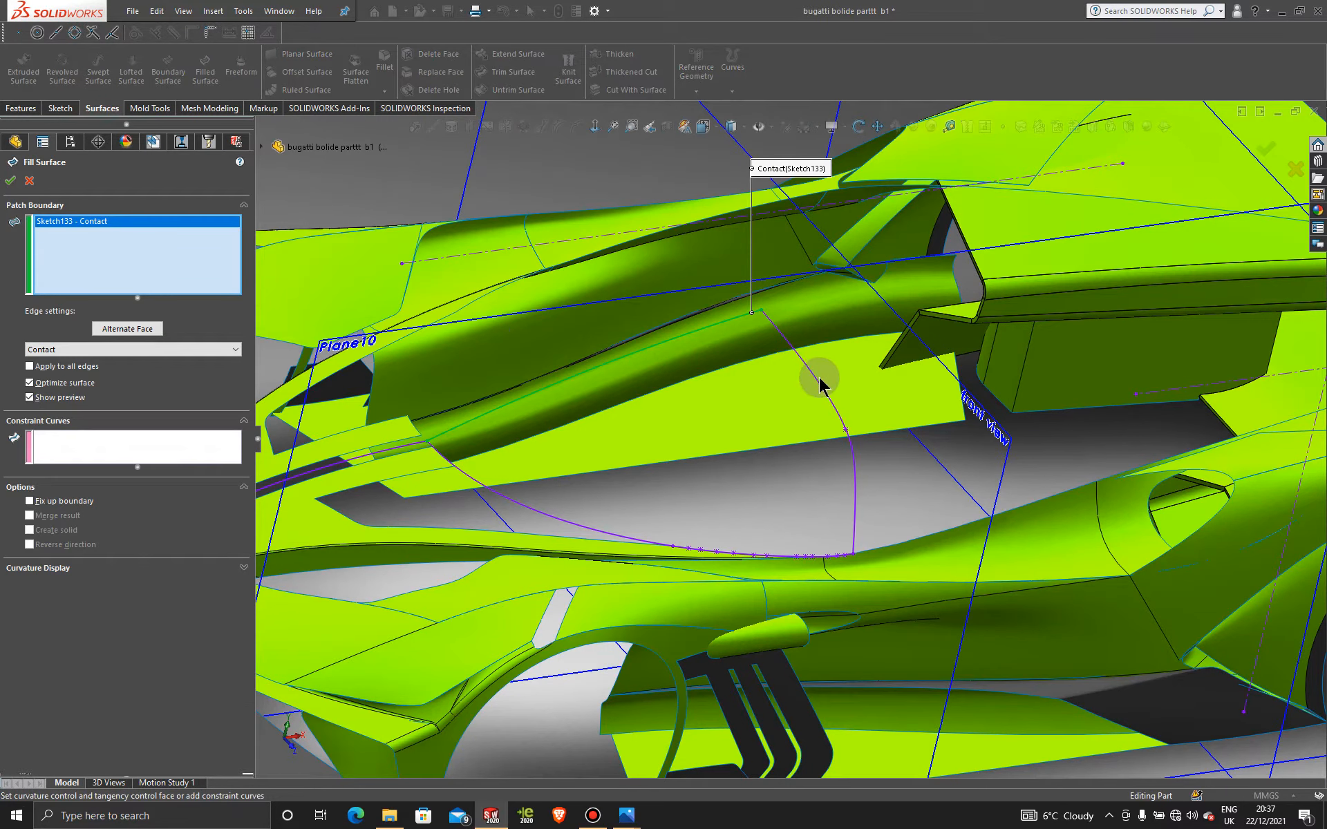
{"action": "left_click", "coordinate": [817, 381]}
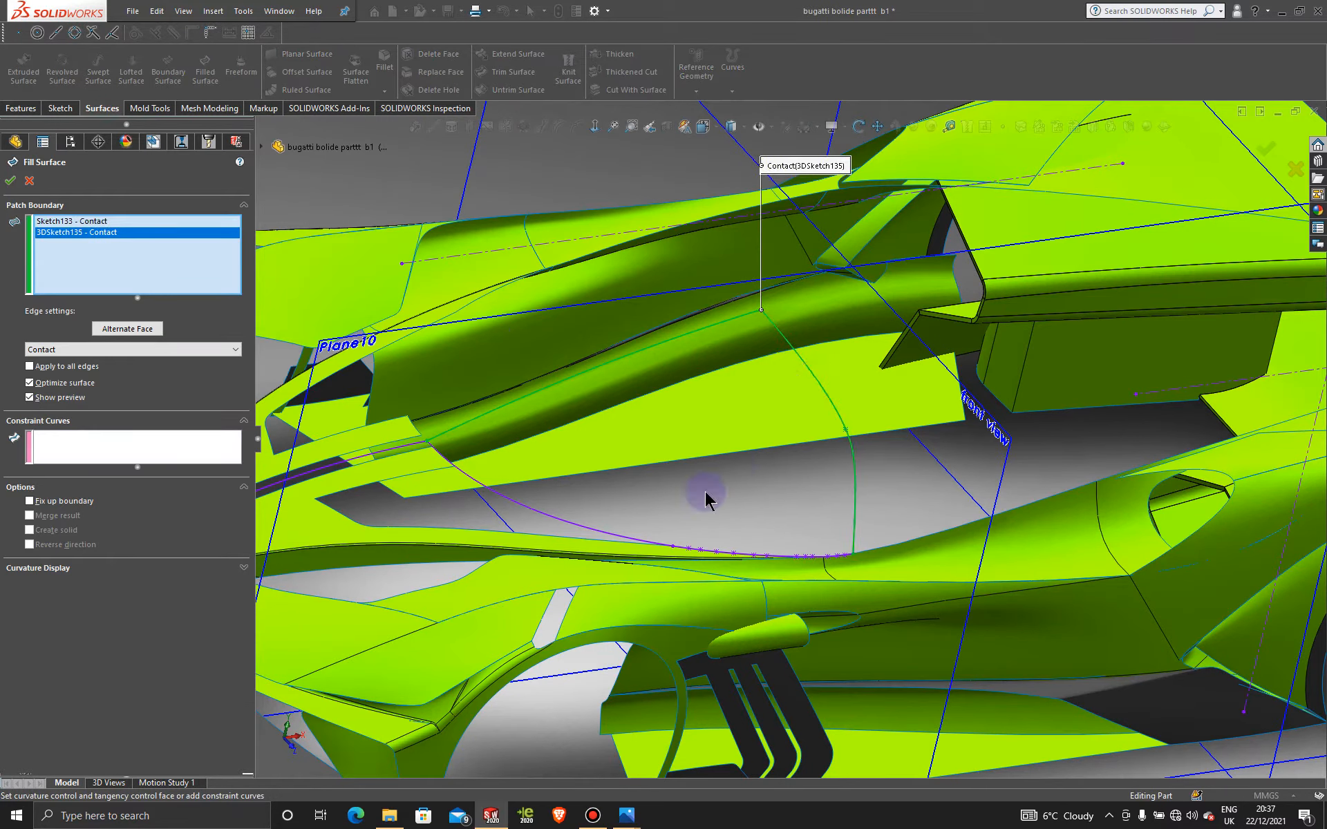
{"action": "left_click", "coordinate": [583, 526]}
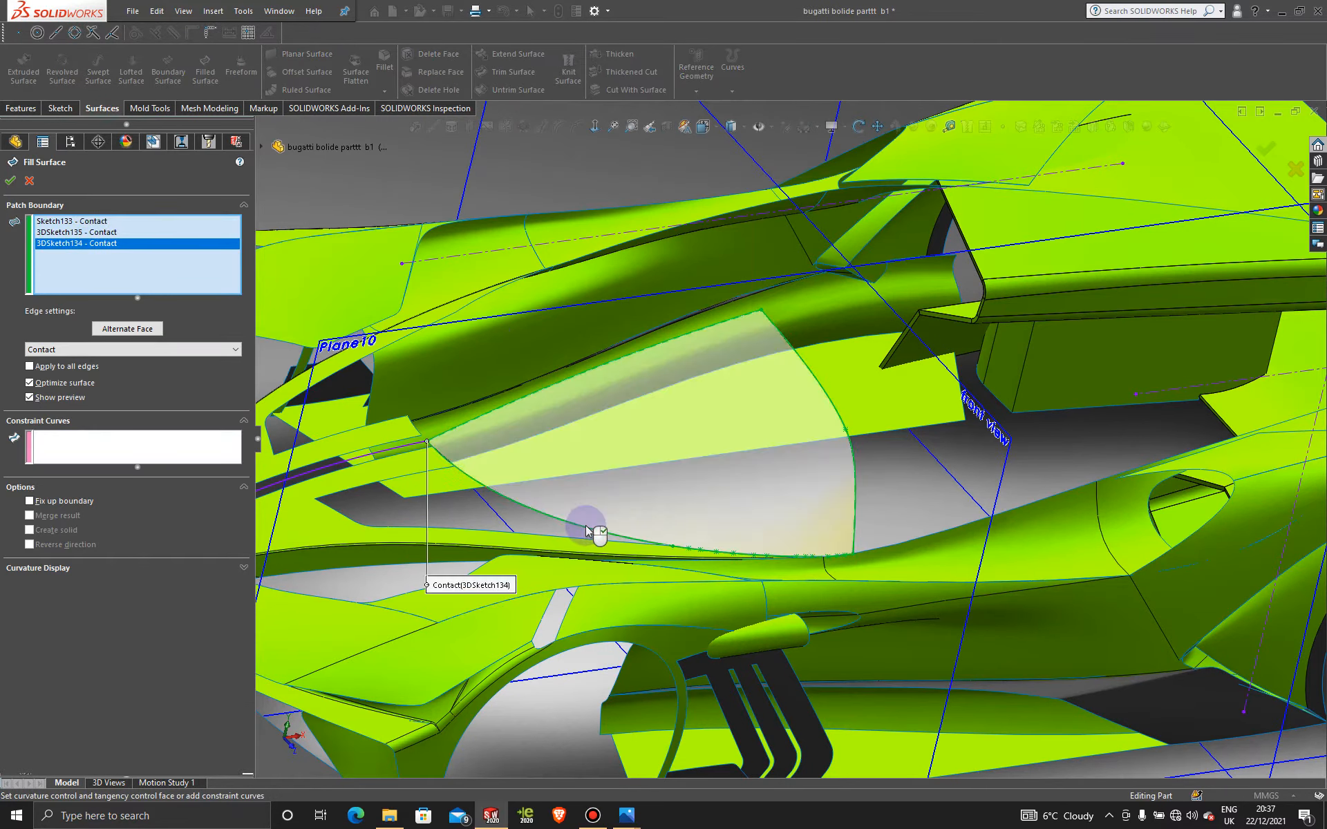
{"action": "left_click", "coordinate": [10, 183]}
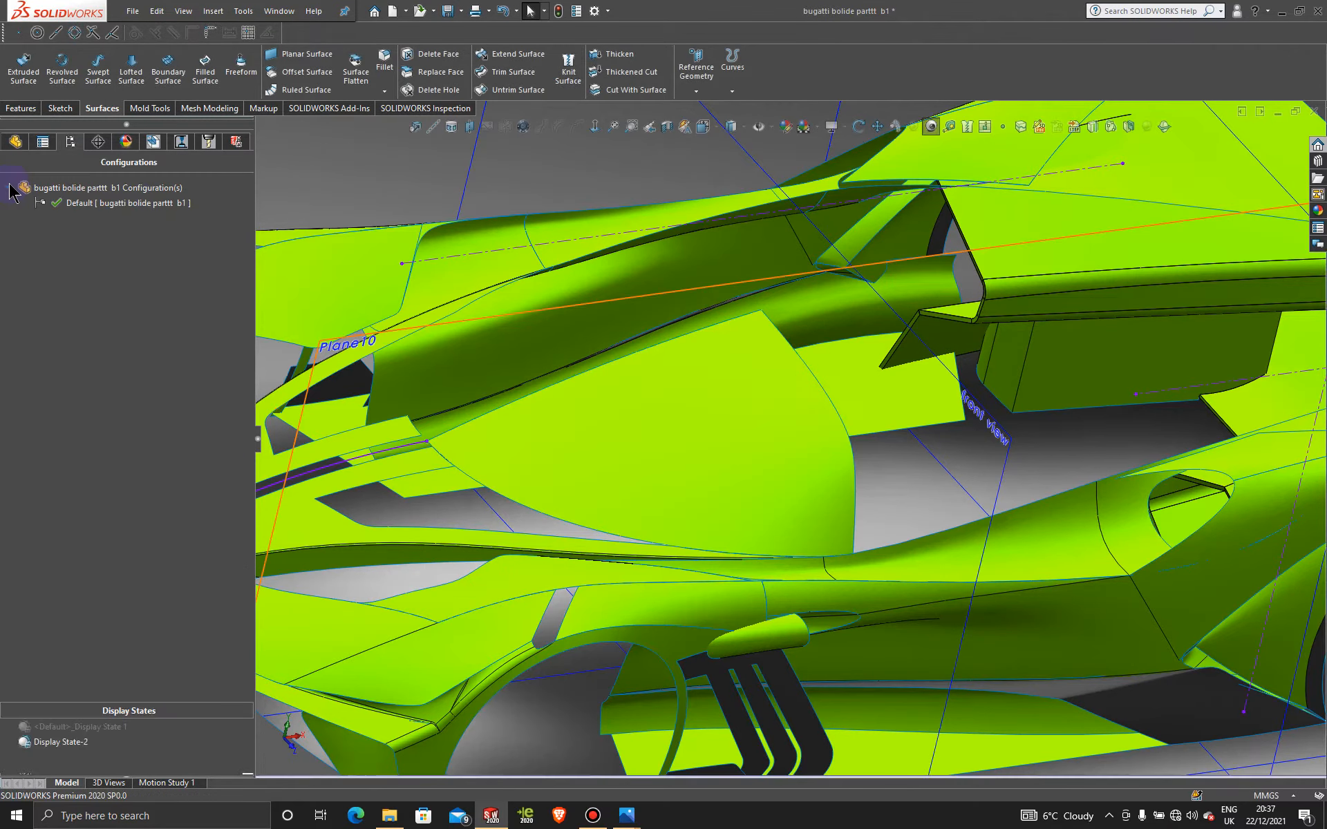
Step: Orbit around the car to inspect the new canopy fill surface
{"action": "scroll", "coordinate": [848, 442], "scroll_direction": "up", "scroll_amount": 5}
{"action": "middle_click_drag", "start_coordinate": [857, 470], "coordinate": [760, 484]}
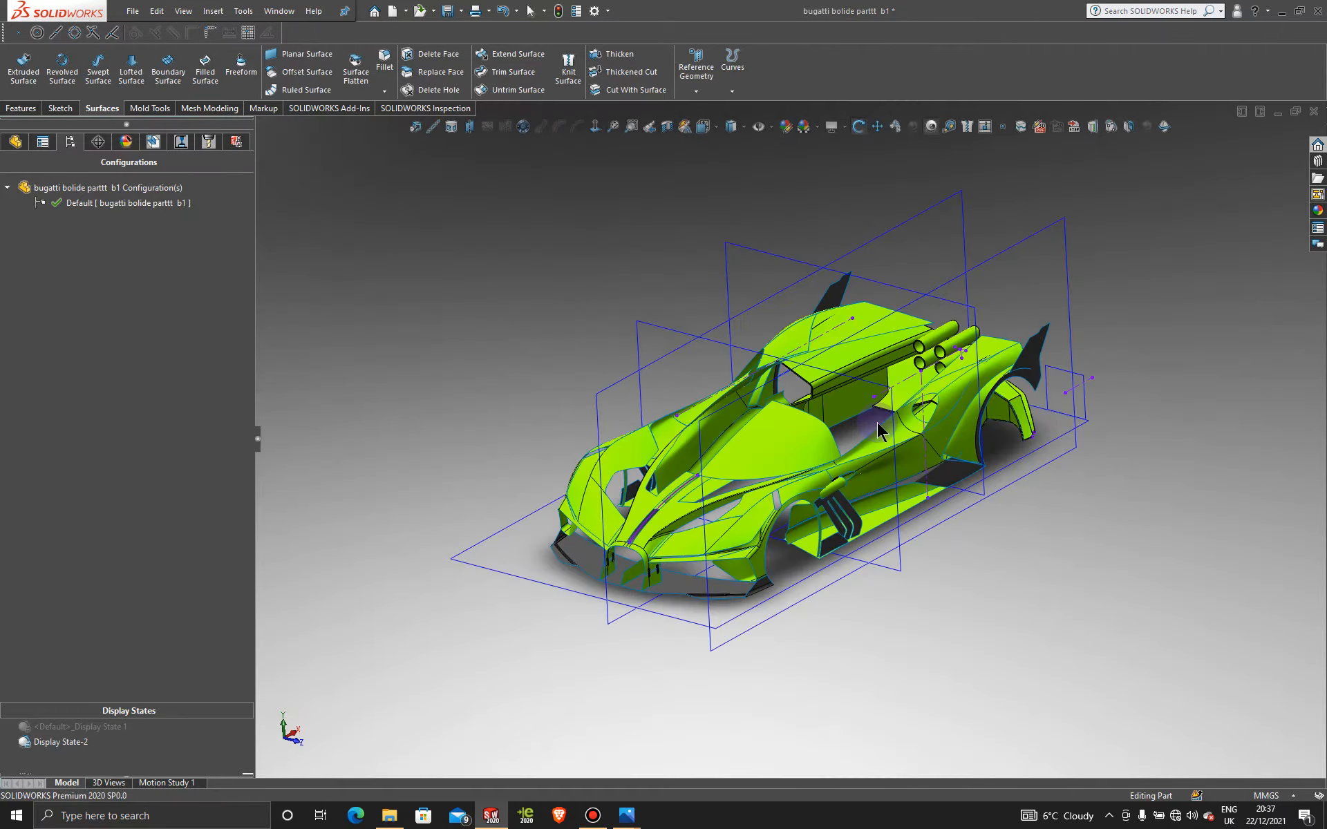
{"action": "scroll", "coordinate": [743, 501], "scroll_direction": "down", "scroll_amount": 5}
{"action": "middle_click_drag", "start_coordinate": [748, 414], "coordinate": [794, 477]}
{"action": "scroll", "coordinate": [772, 432], "scroll_direction": "up", "scroll_amount": 5}
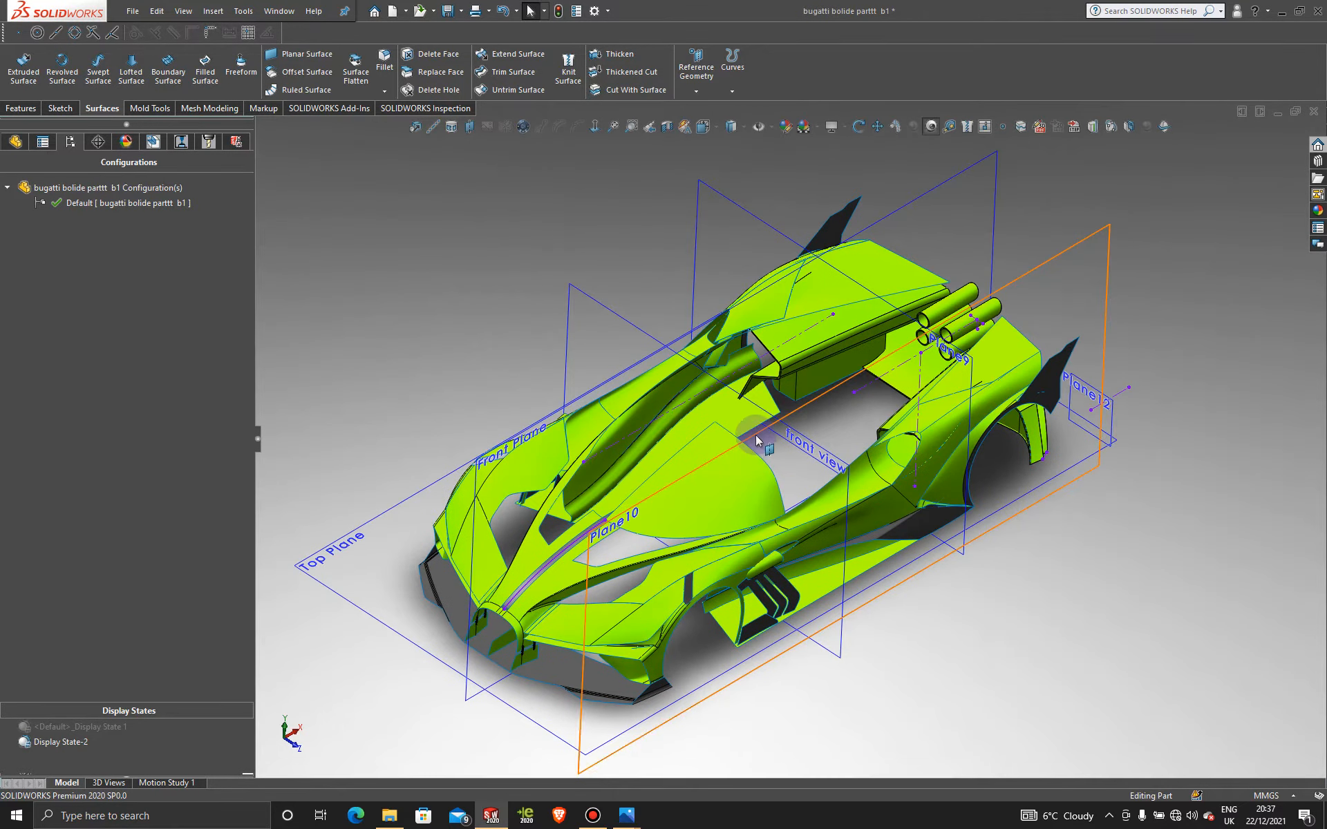
{"action": "scroll", "coordinate": [798, 474], "scroll_direction": "down", "scroll_amount": 5}
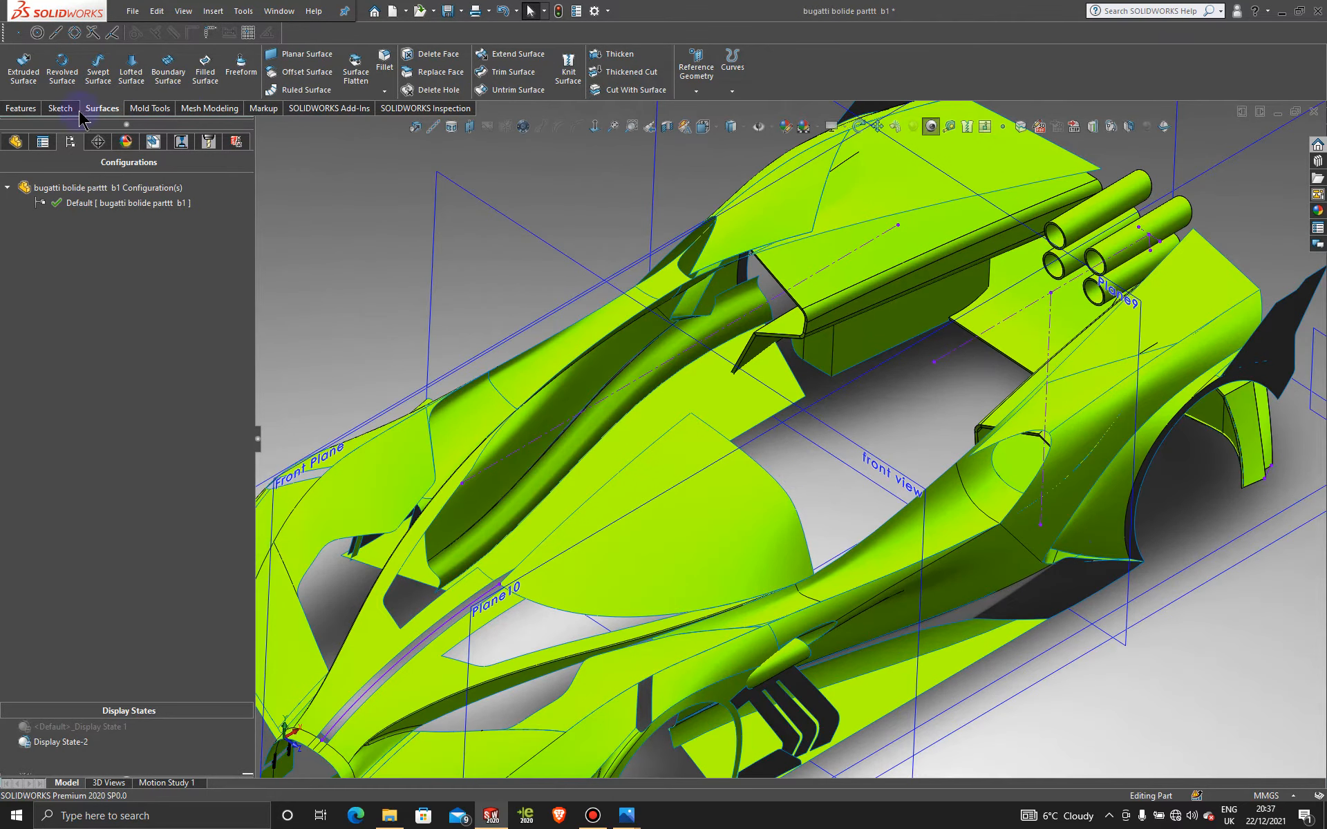
Step: Mirror the Surface-Fill26 body about the Front Plane
{"action": "left_click", "coordinate": [25, 109]}
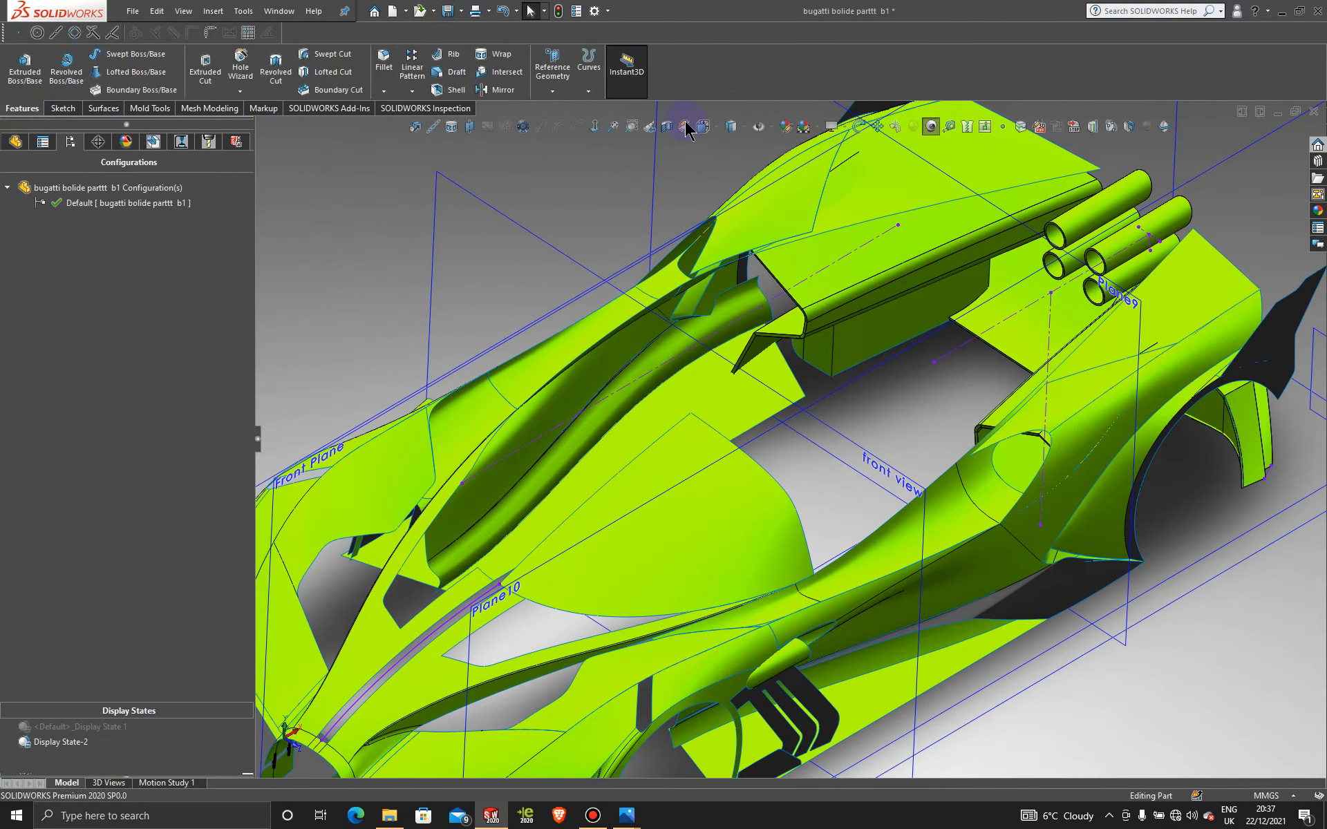
{"action": "left_click", "coordinate": [515, 94]}
{"action": "scroll", "coordinate": [549, 231], "scroll_direction": "up", "scroll_amount": 5}
{"action": "middle_click_drag", "start_coordinate": [549, 231], "coordinate": [512, 274]}
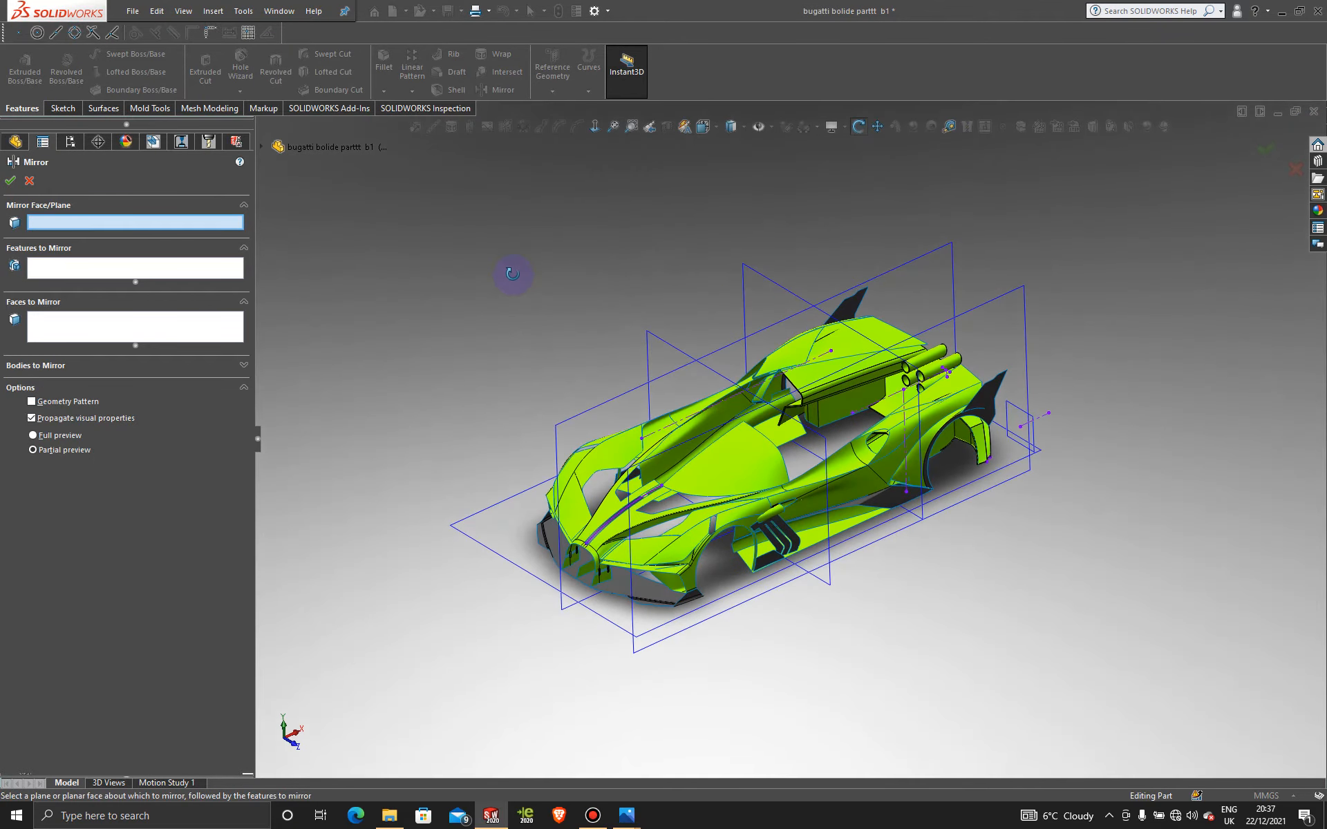
{"action": "left_click", "coordinate": [603, 412]}
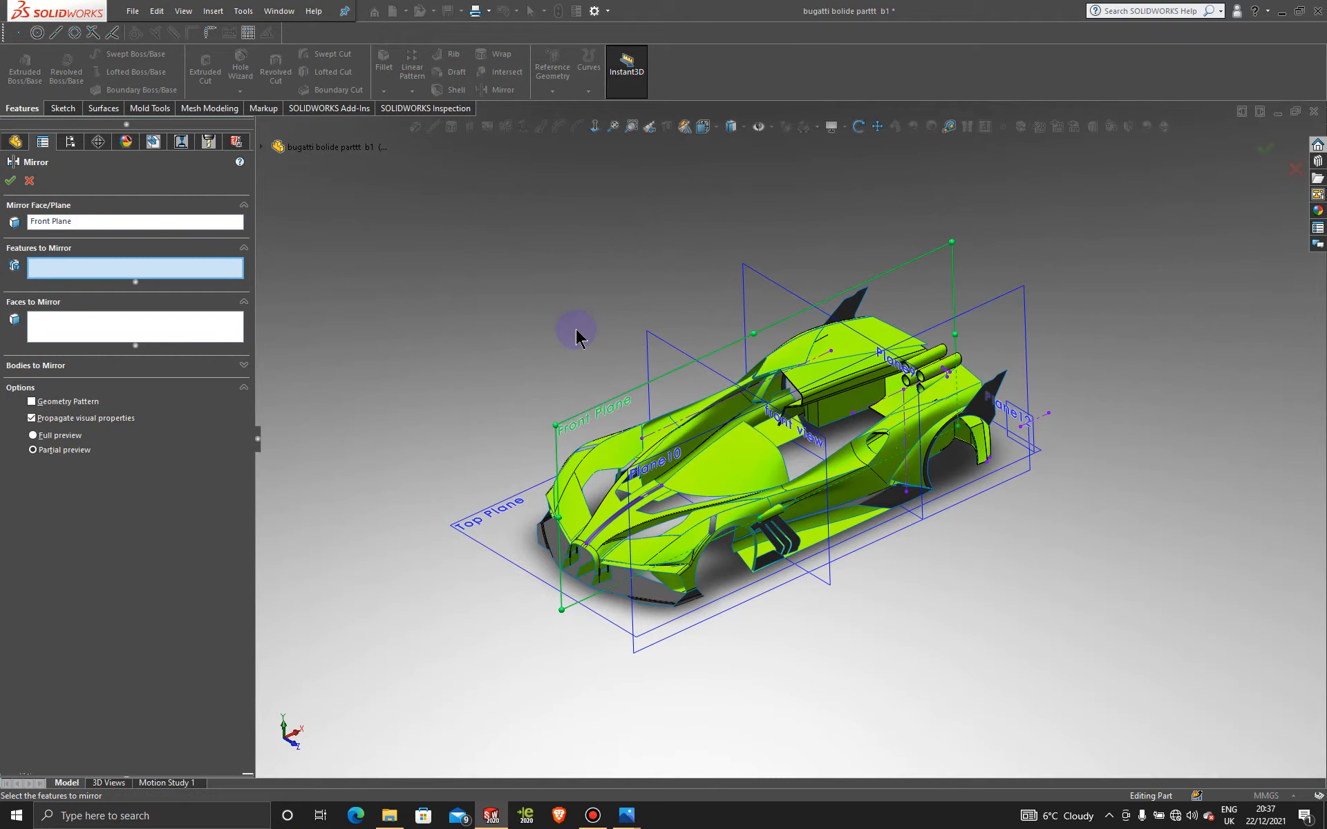
{"action": "left_click", "coordinate": [214, 367]}
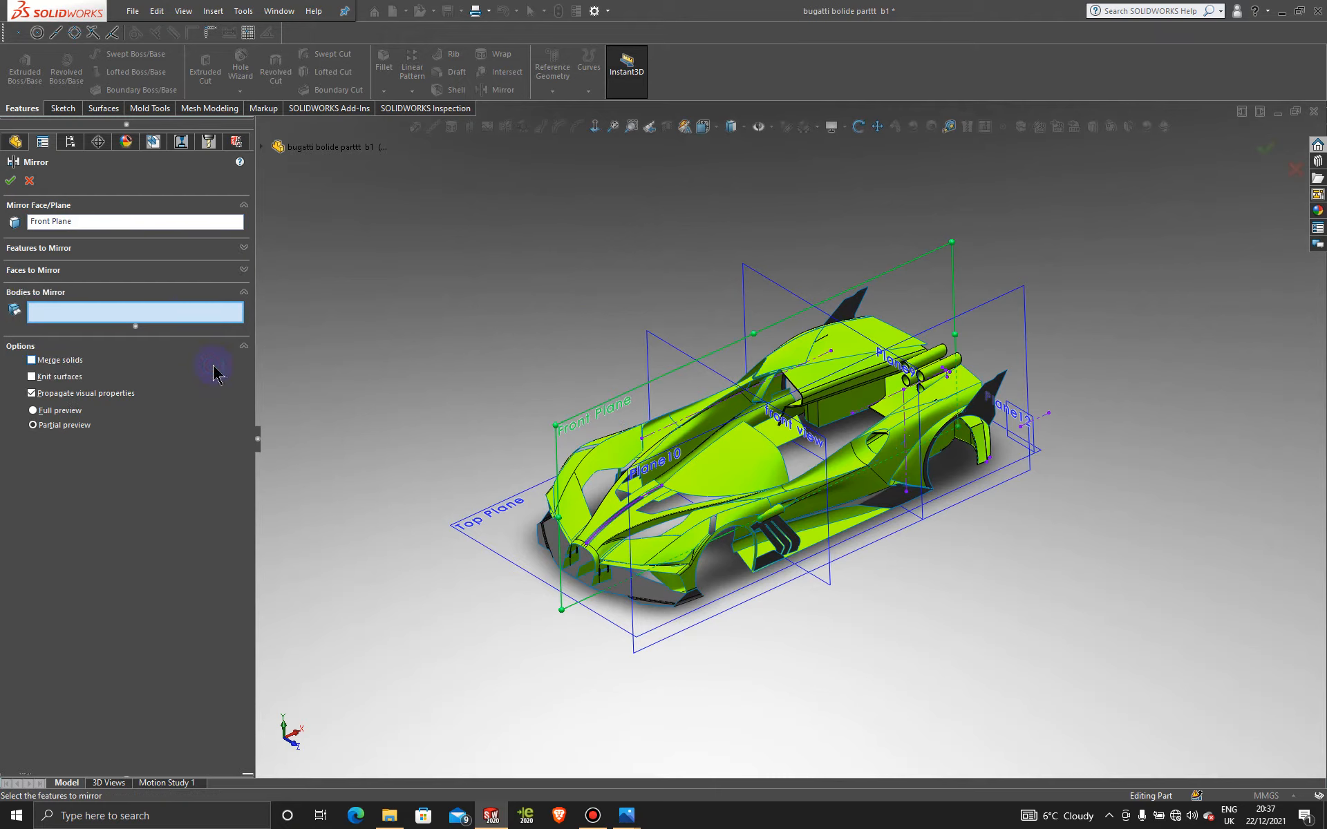
{"action": "left_click", "coordinate": [746, 466]}
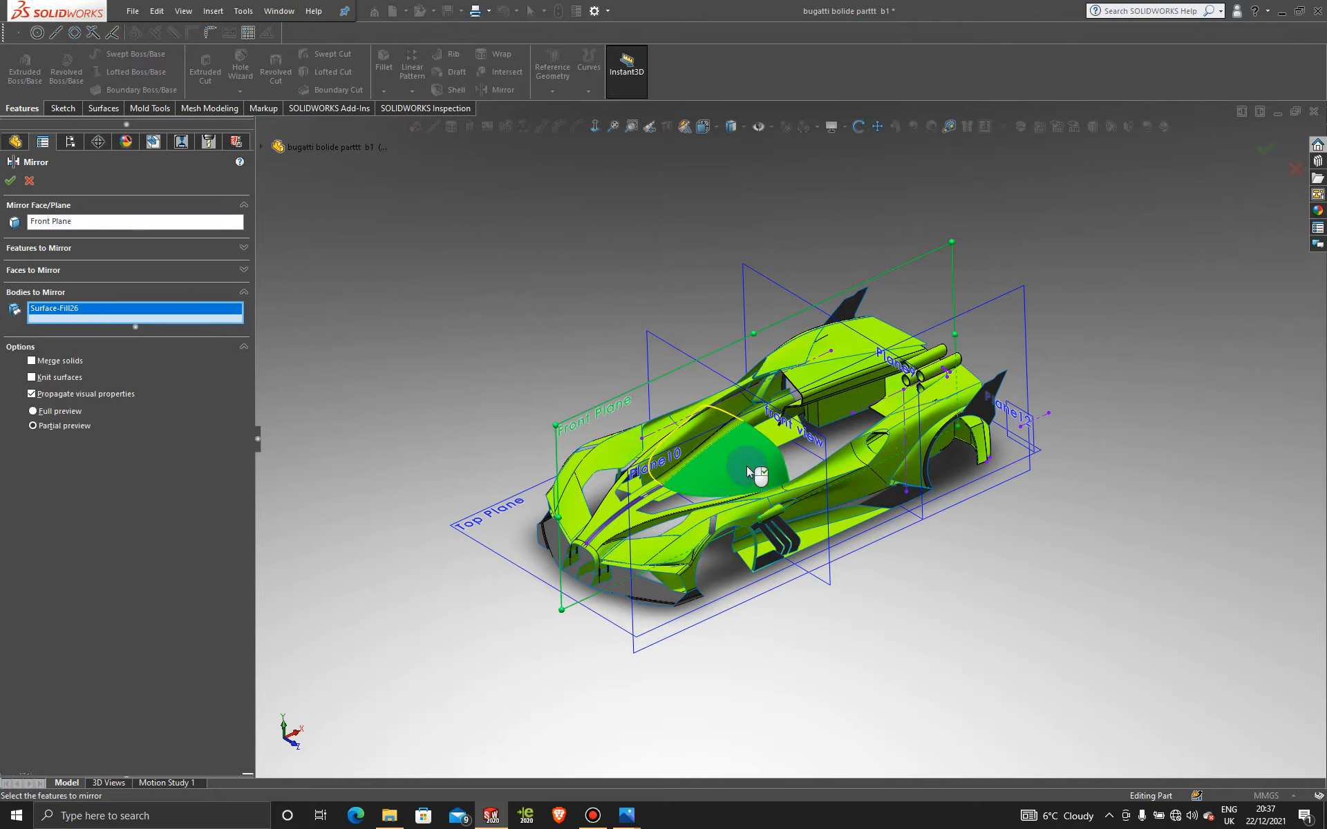
{"action": "left_click", "coordinate": [11, 181]}
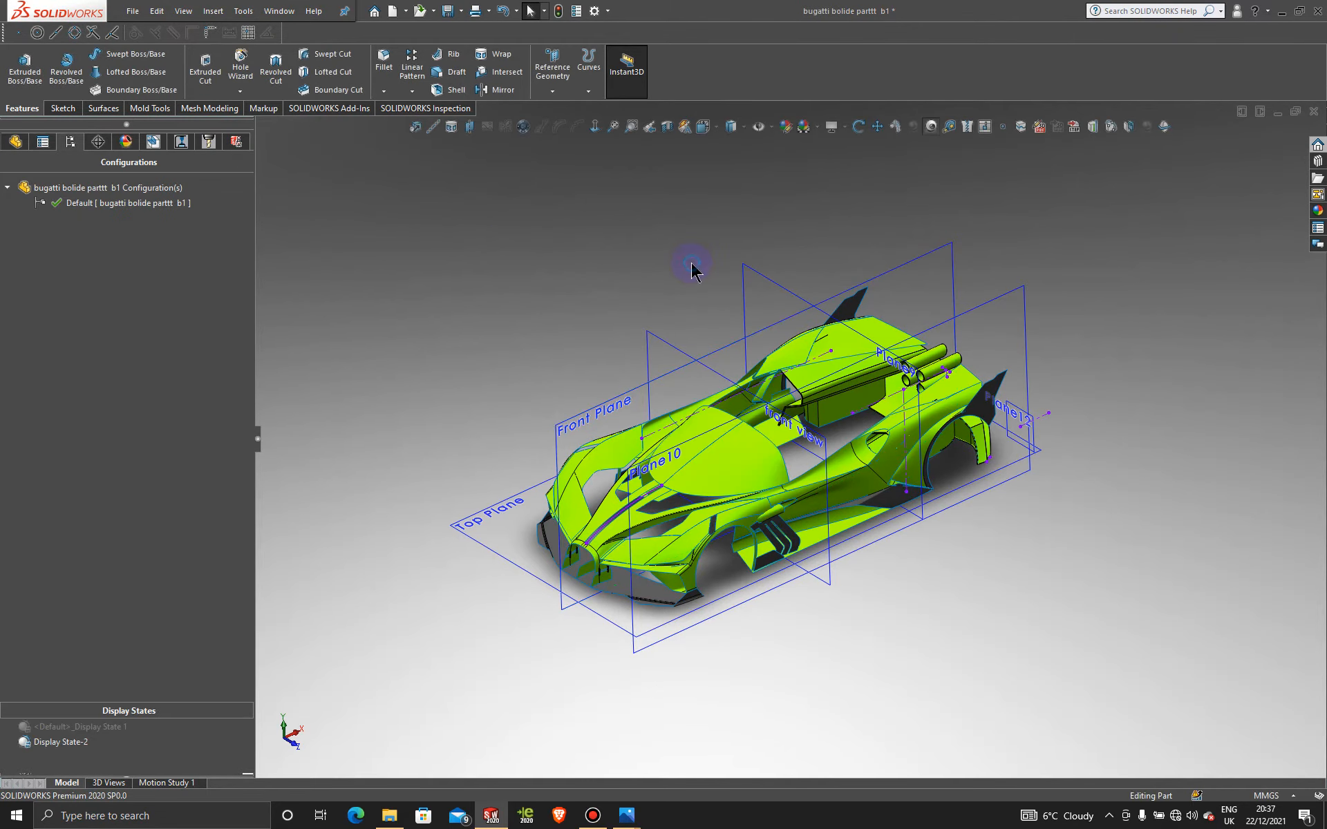
{"action": "scroll", "coordinate": [761, 345], "scroll_direction": "down", "scroll_amount": 5}
{"action": "scroll", "coordinate": [441, 246], "scroll_direction": "up", "scroll_amount": 3}
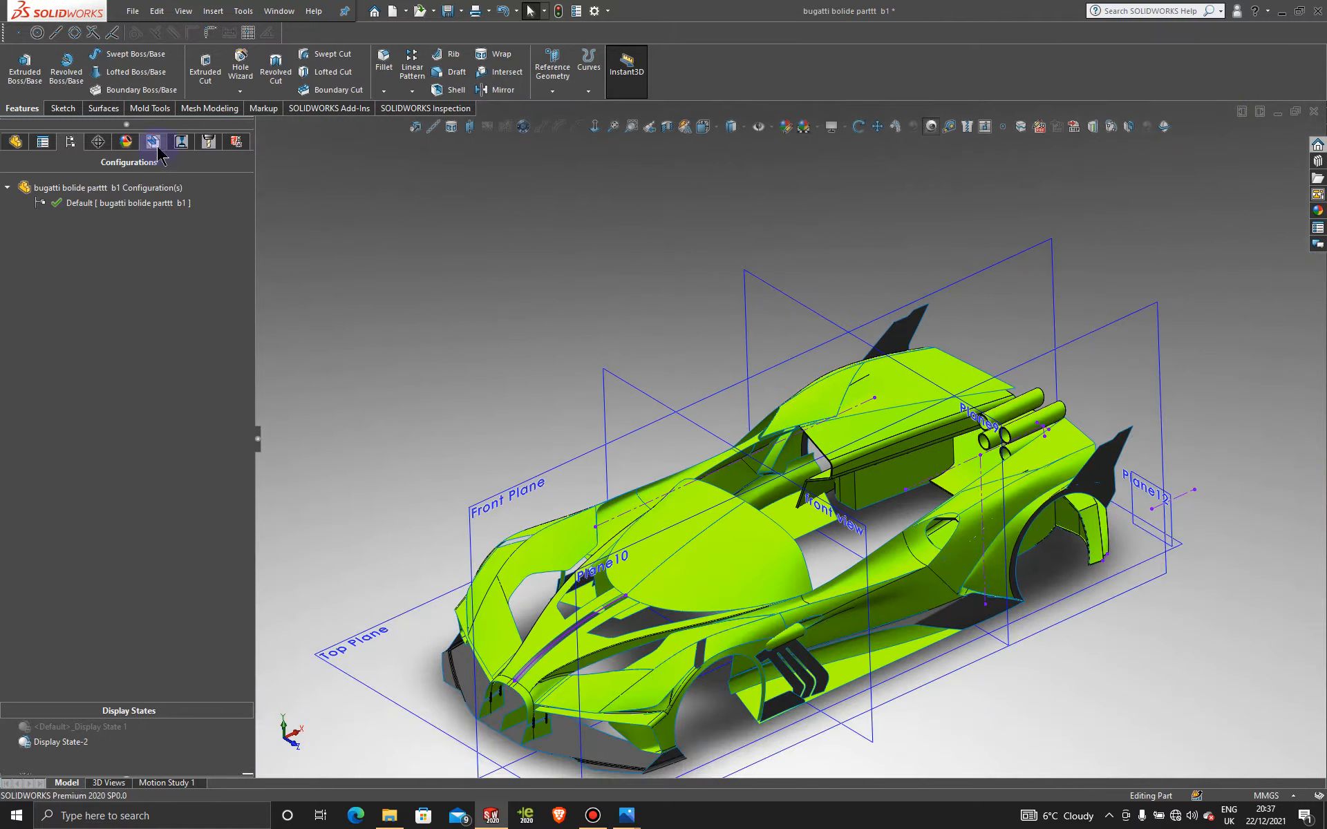
Step: Remove the green plastic and dark grey plastic appearances from the car
{"action": "left_click", "coordinate": [126, 143]}
{"action": "right_click", "coordinate": [97, 255]}
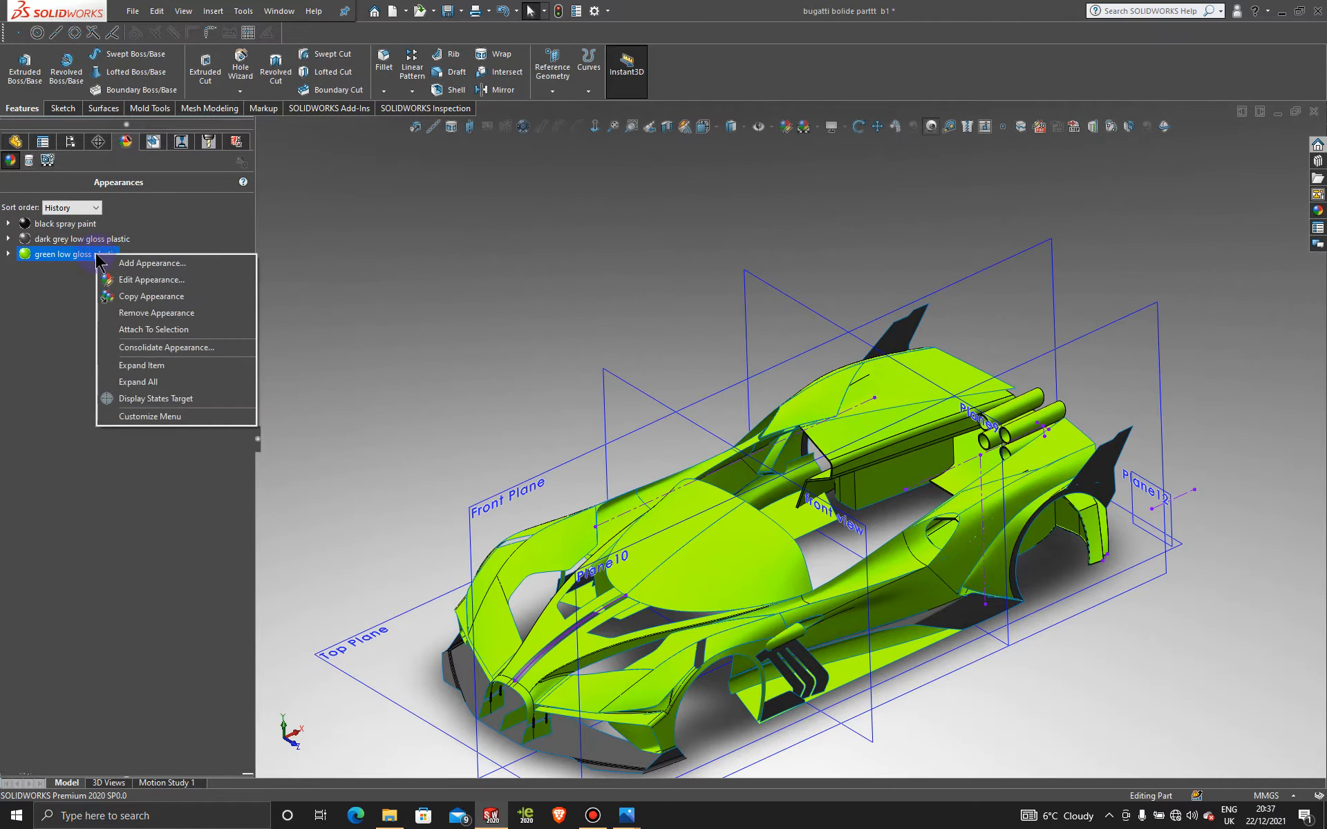
{"action": "left_click", "coordinate": [163, 313]}
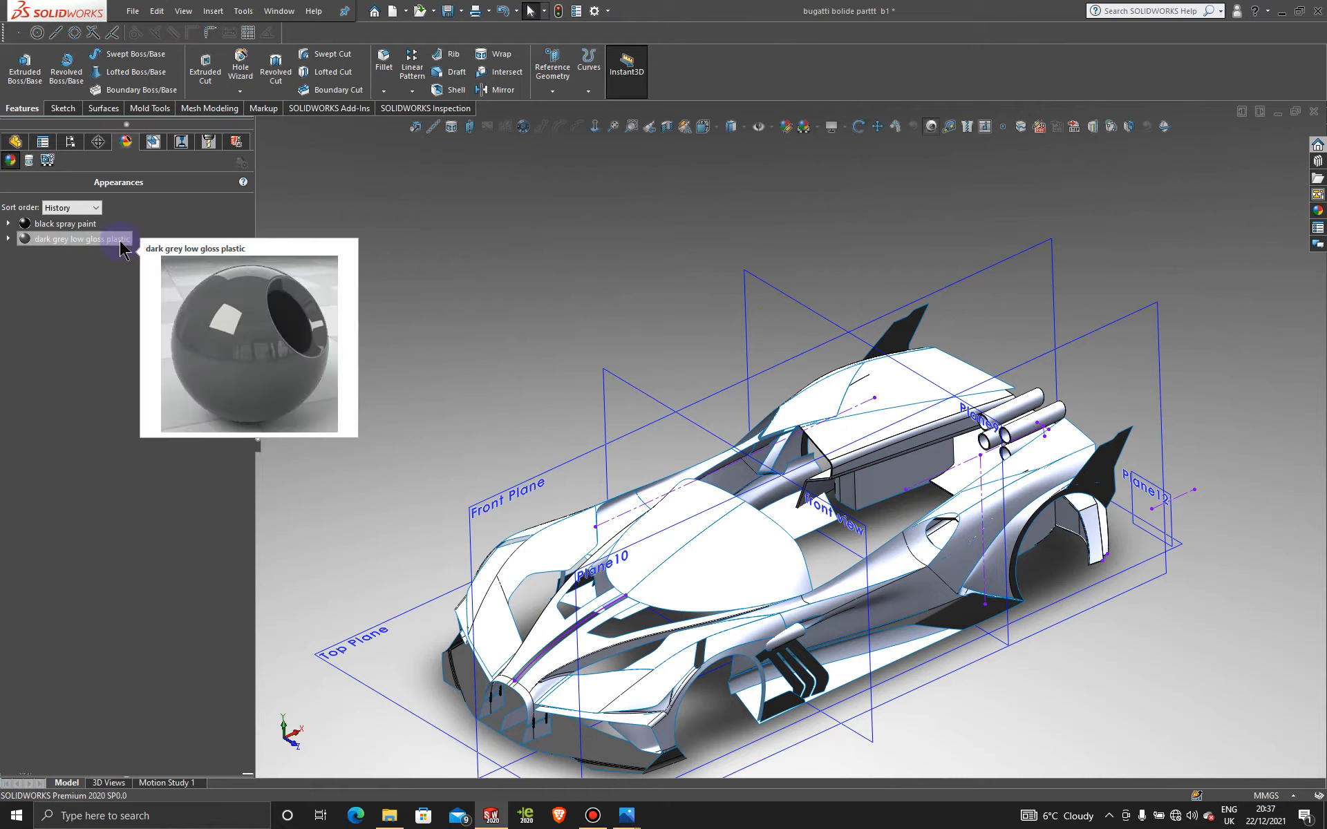
{"action": "right_click", "coordinate": [119, 242]}
{"action": "left_click", "coordinate": [167, 302]}
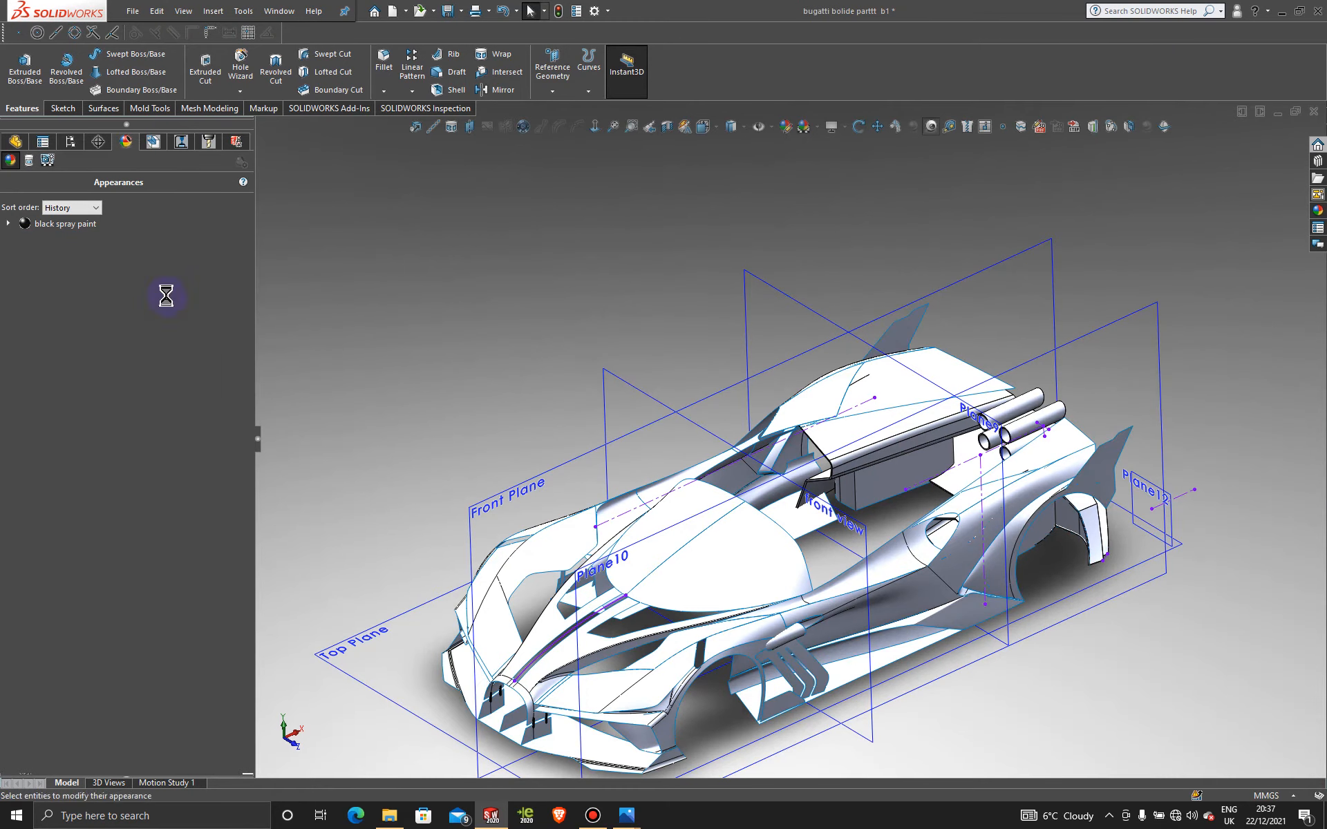
Step: Apply a plain white scene and set the display style to shaded without edges
{"action": "left_click", "coordinate": [819, 131]}
{"action": "left_click", "coordinate": [834, 166]}
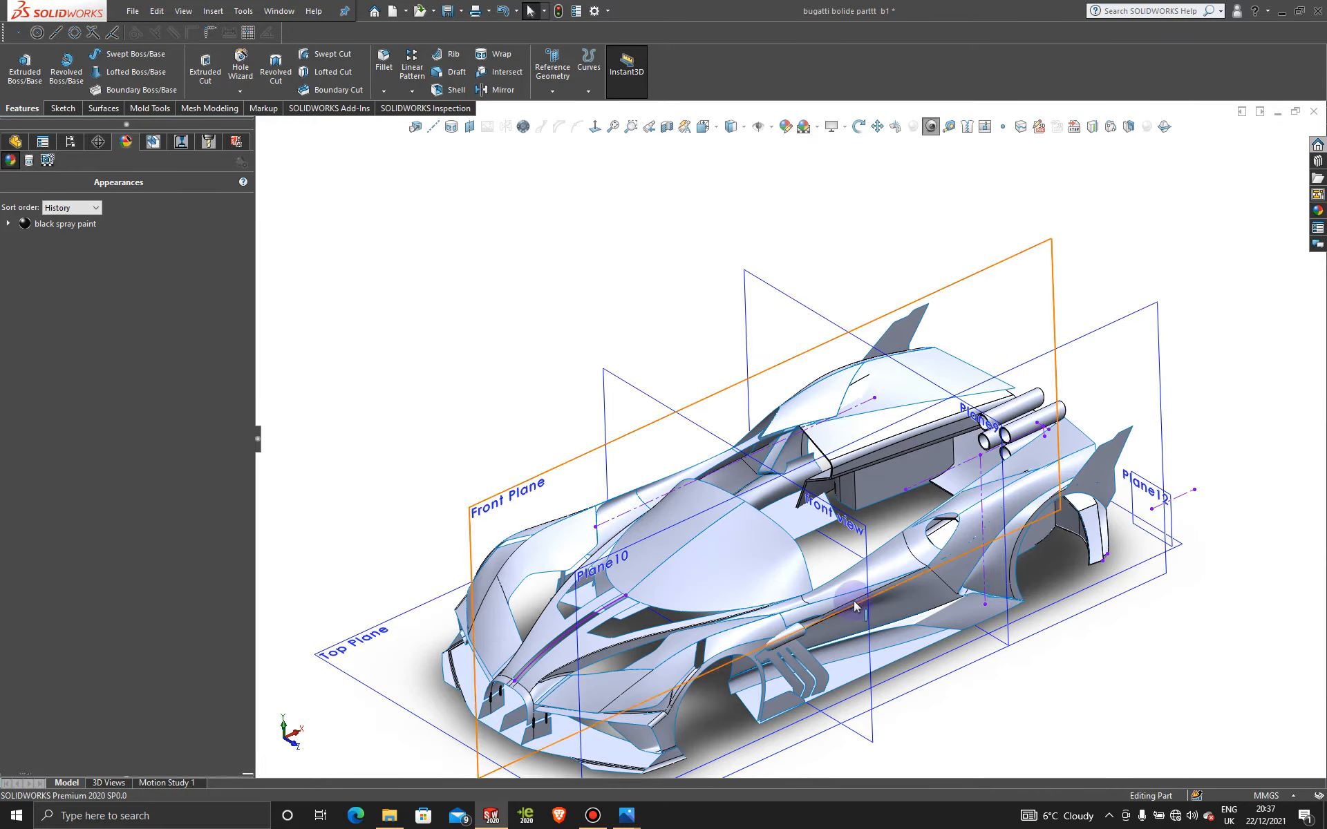
{"action": "scroll", "coordinate": [755, 582], "scroll_direction": "up", "scroll_amount": 2}
{"action": "scroll", "coordinate": [735, 534], "scroll_direction": "down", "scroll_amount": 2}
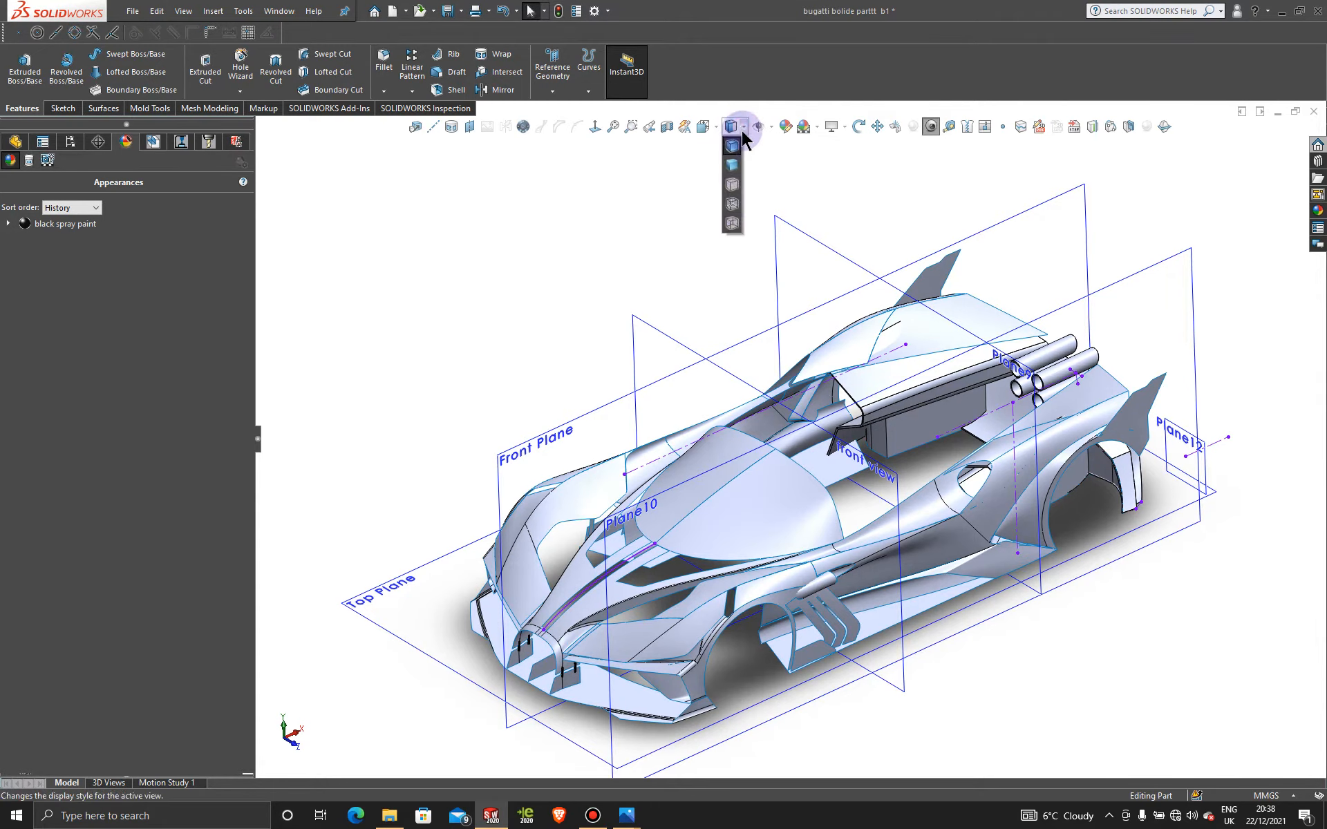
{"action": "left_click", "coordinate": [736, 171]}
{"action": "scroll", "coordinate": [799, 542], "scroll_direction": "down", "scroll_amount": 2}
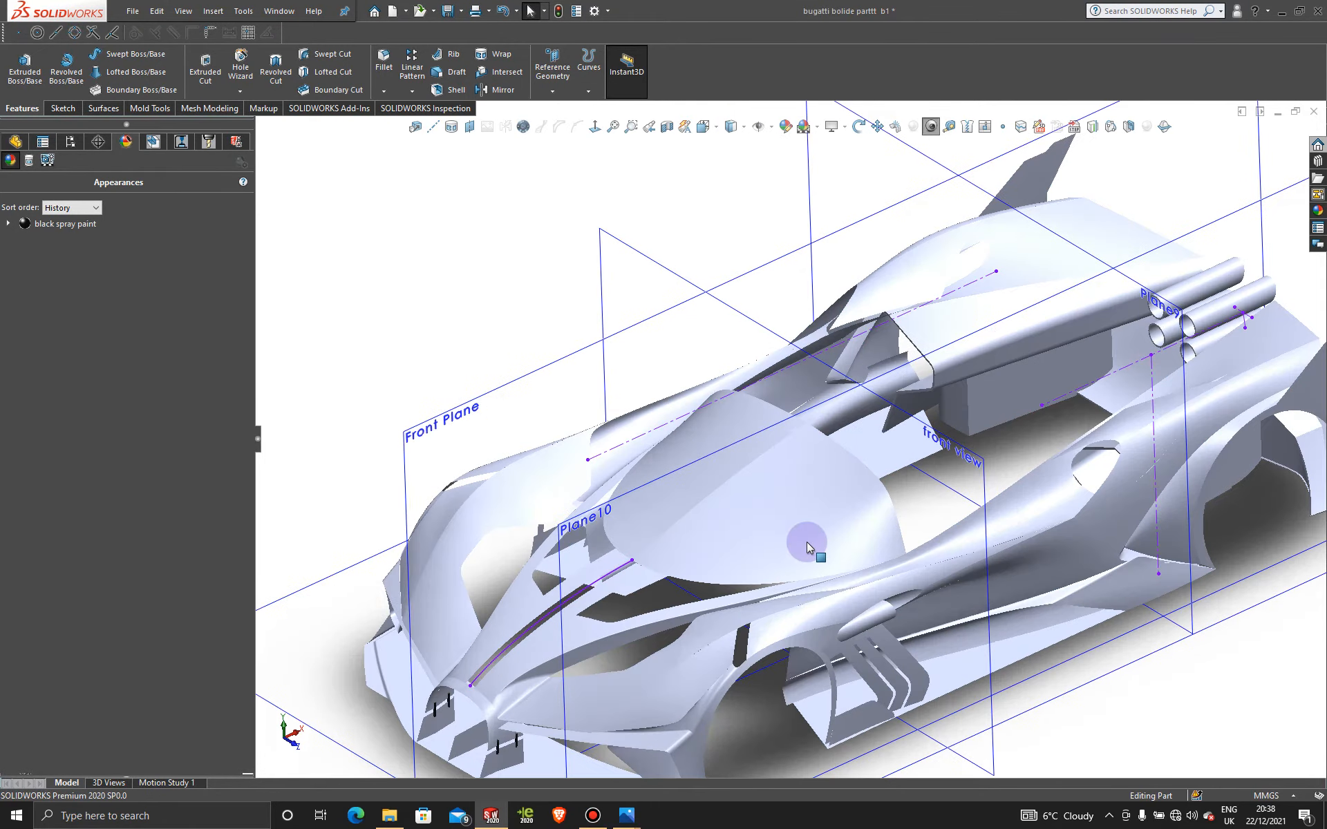
{"action": "scroll", "coordinate": [798, 496], "scroll_direction": "up", "scroll_amount": 1}
Step: Orbit the car to view it from above and select the Top Plane
{"action": "middle_click_drag", "start_coordinate": [799, 496], "coordinate": [825, 508]}
{"action": "scroll", "coordinate": [836, 512], "scroll_direction": "down", "scroll_amount": 2}
{"action": "scroll", "coordinate": [837, 514], "scroll_direction": "up", "scroll_amount": 1}
{"action": "scroll", "coordinate": [825, 509], "scroll_direction": "up", "scroll_amount": 3}
{"action": "scroll", "coordinate": [846, 556], "scroll_direction": "down", "scroll_amount": 2}
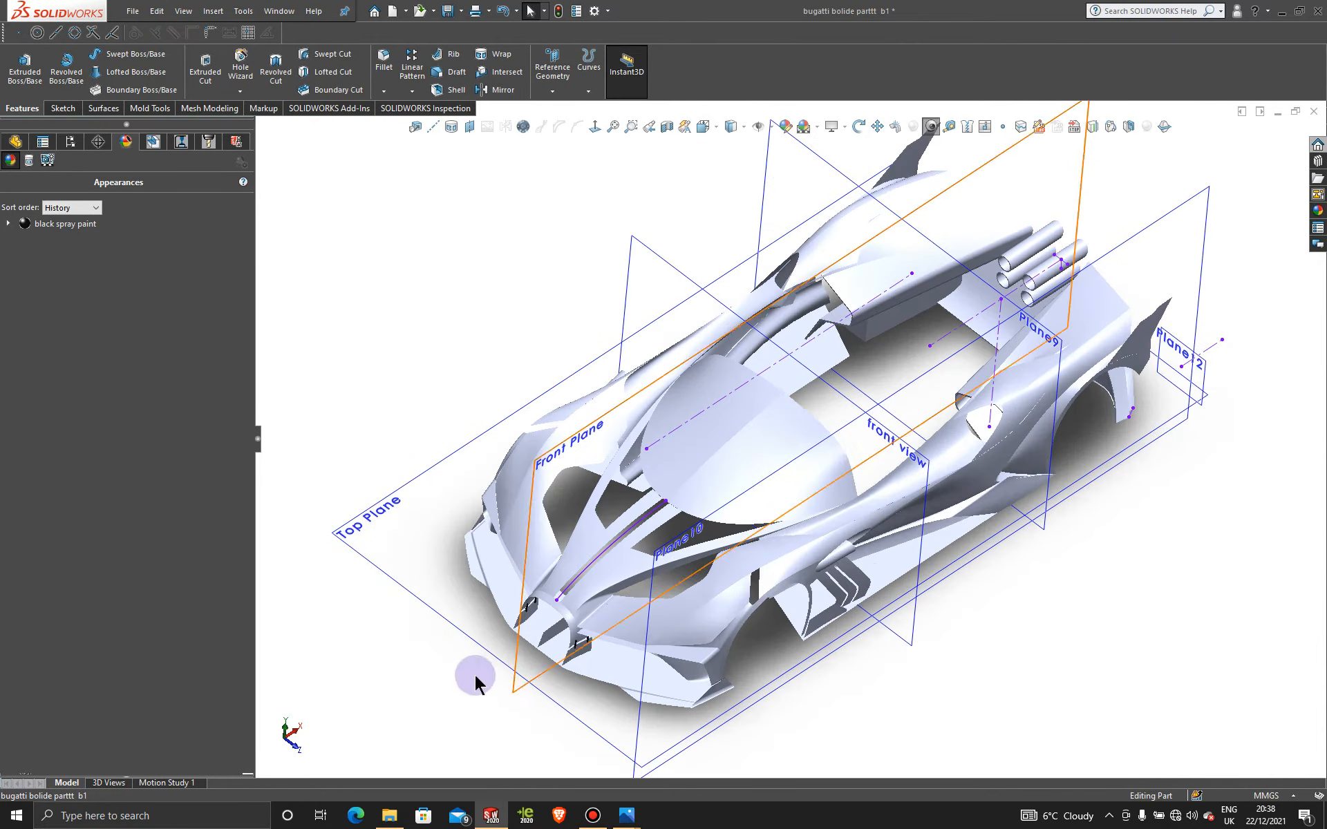
{"action": "left_click", "coordinate": [409, 525]}
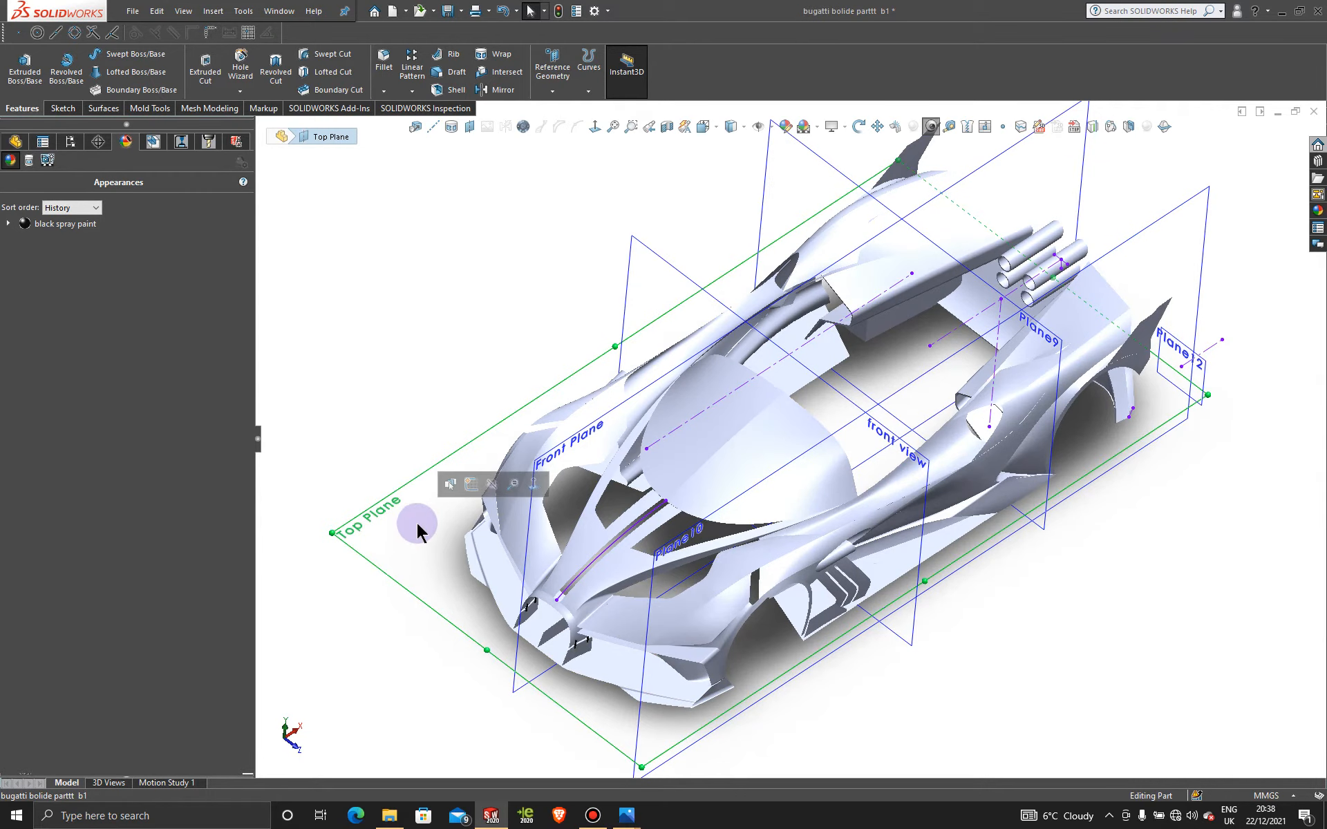
Step: Sketch a center rectangle on the Top Plane, centred on the centreline and spanning past the canopy
{"action": "left_click", "coordinate": [471, 484]}
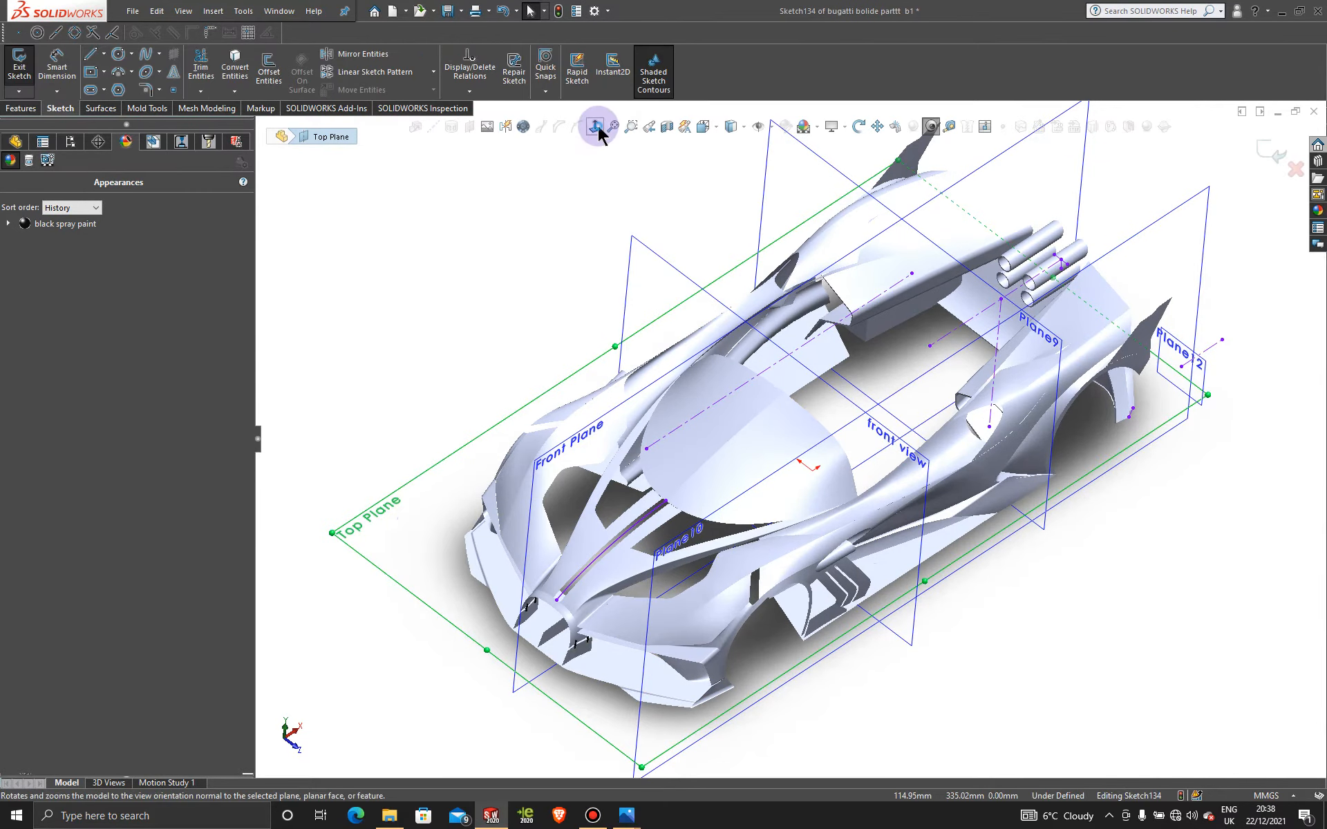
{"action": "left_click", "coordinate": [596, 127]}
{"action": "scroll", "coordinate": [739, 441], "scroll_direction": "down", "scroll_amount": 3}
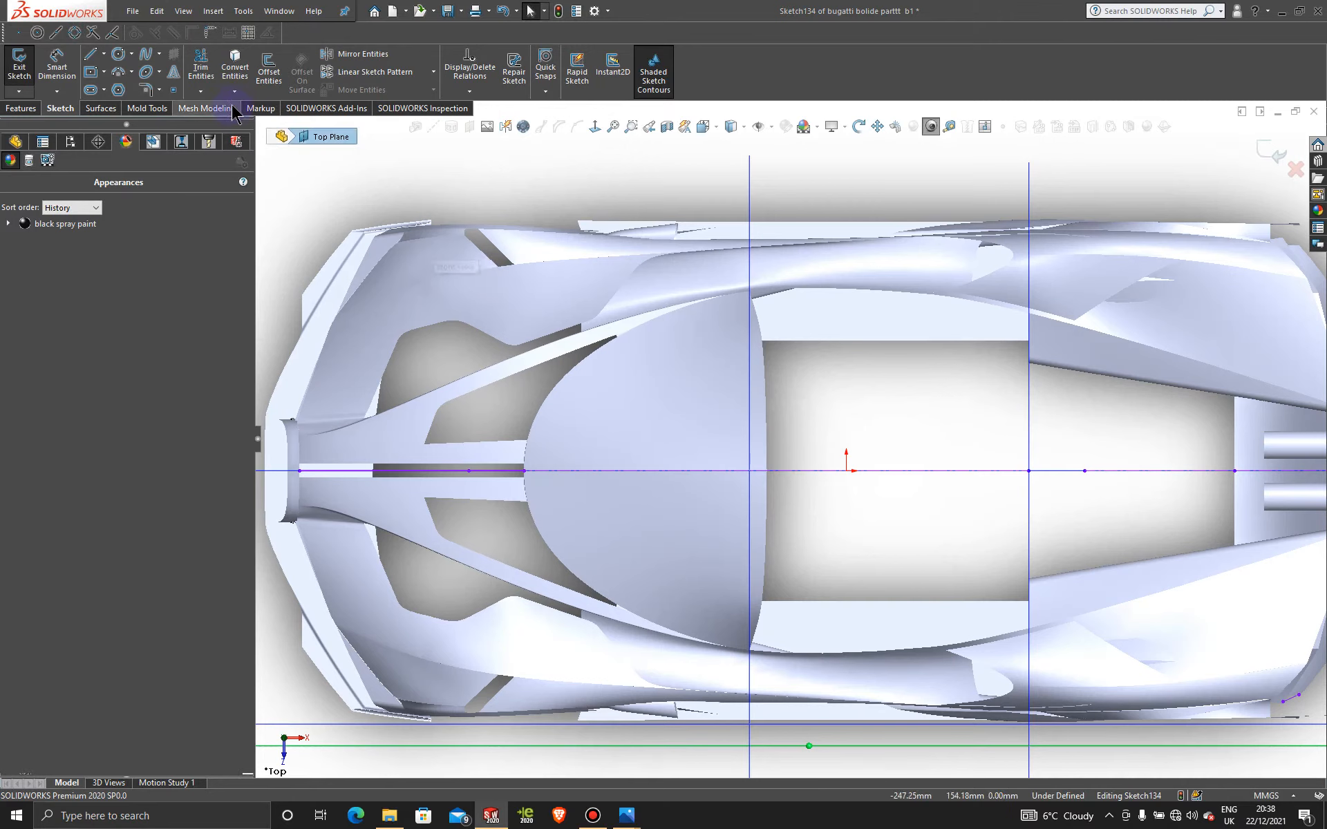
{"action": "left_click", "coordinate": [92, 73]}
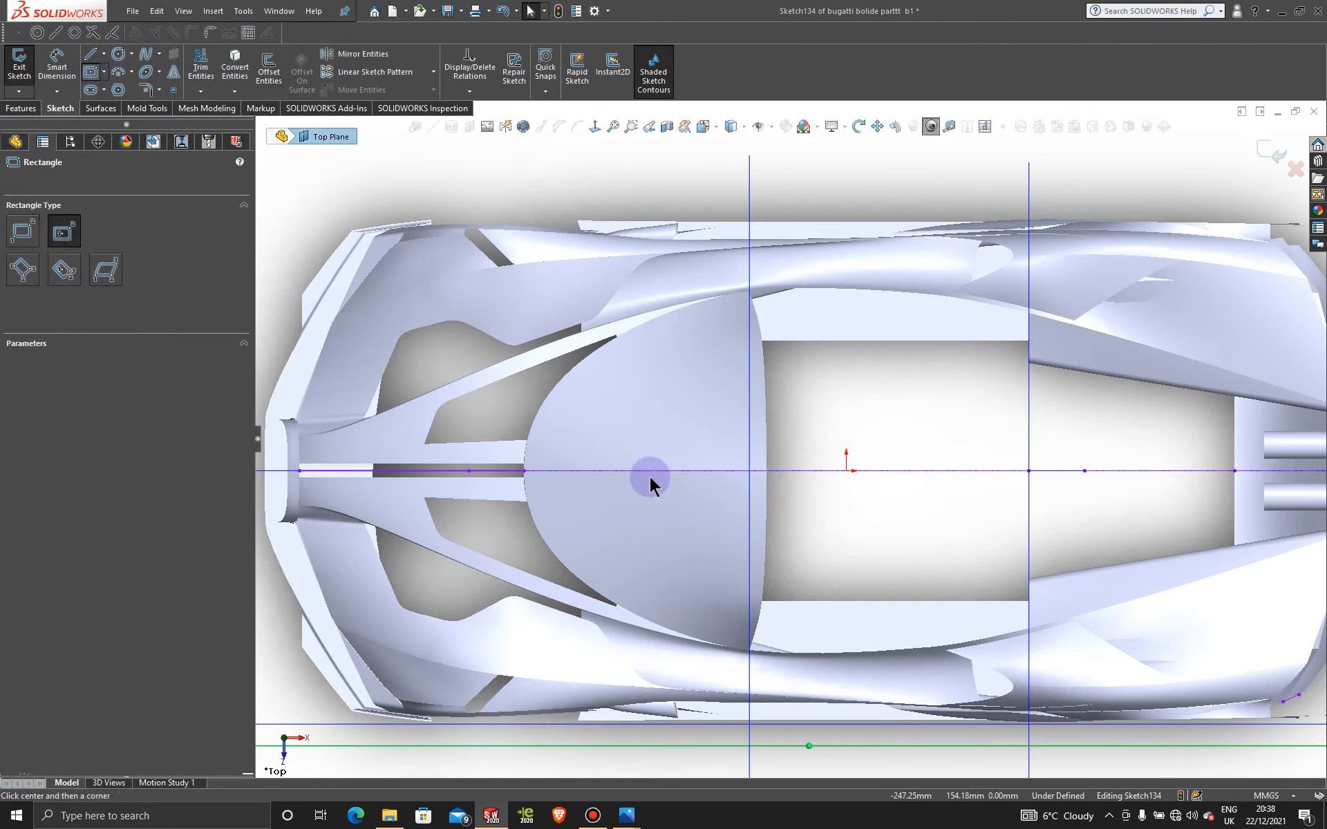
{"action": "left_click", "coordinate": [648, 470]}
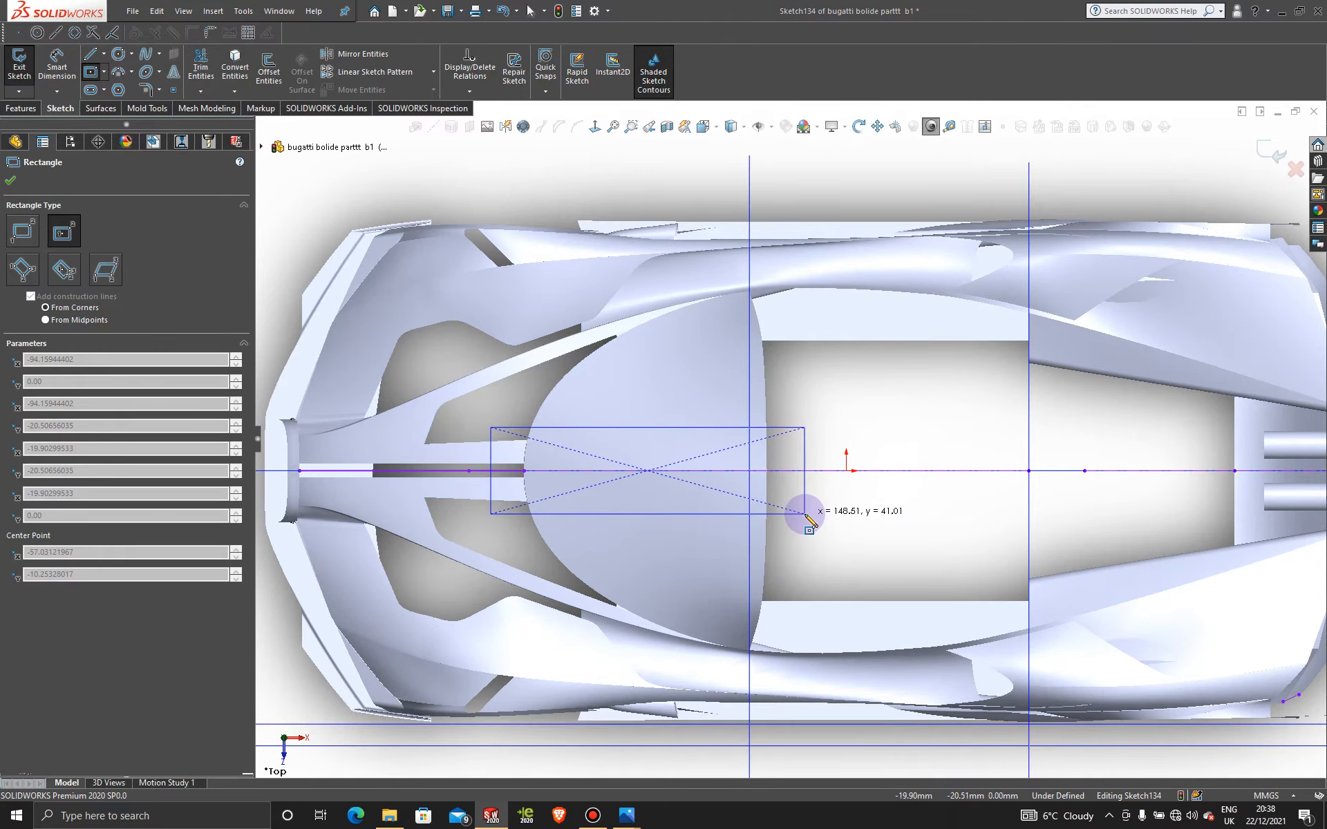
{"action": "left_click", "coordinate": [805, 514]}
{"action": "key", "text": "Escape"}
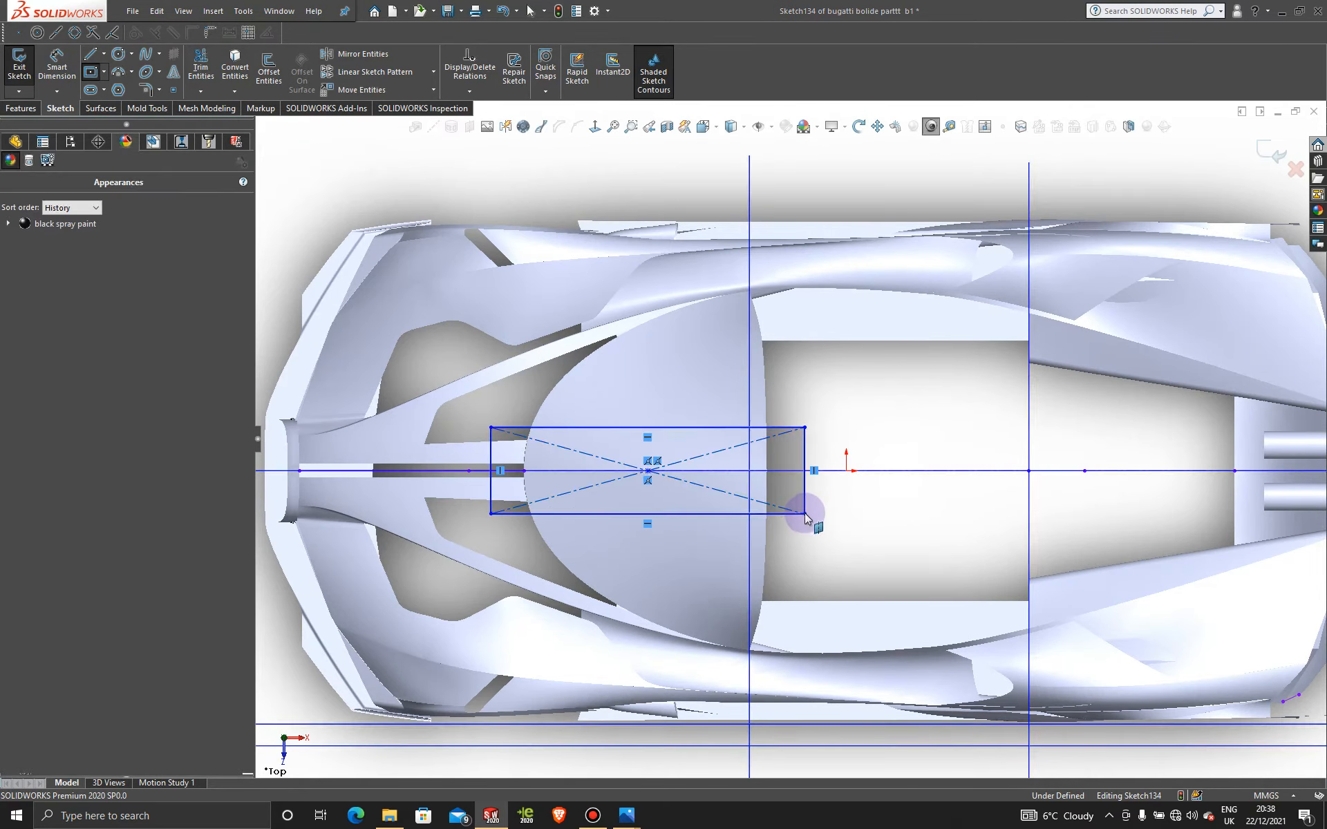
Step: Trim Surface with the rectangle, removing the middle strips of both canopy halves
{"action": "left_click", "coordinate": [101, 109]}
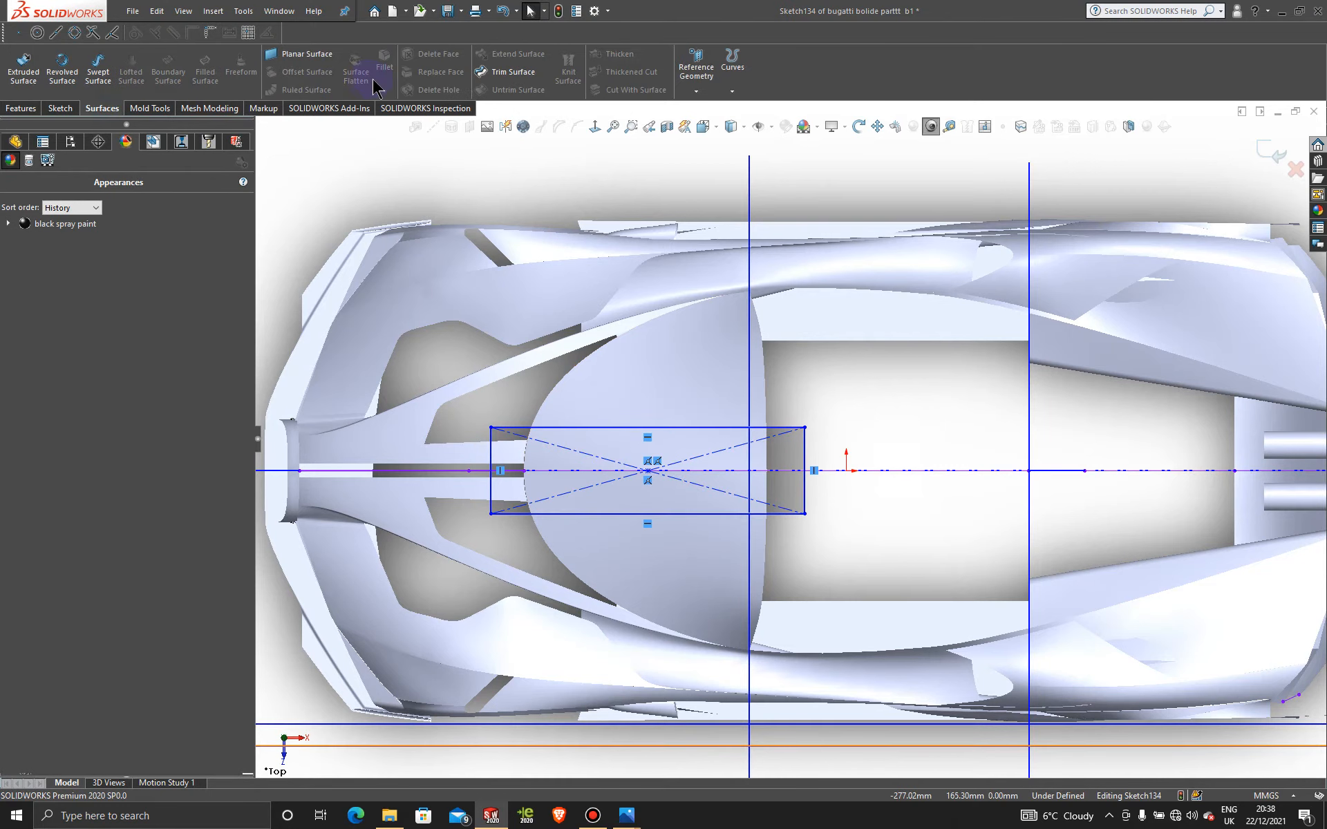
{"action": "left_click", "coordinate": [520, 73]}
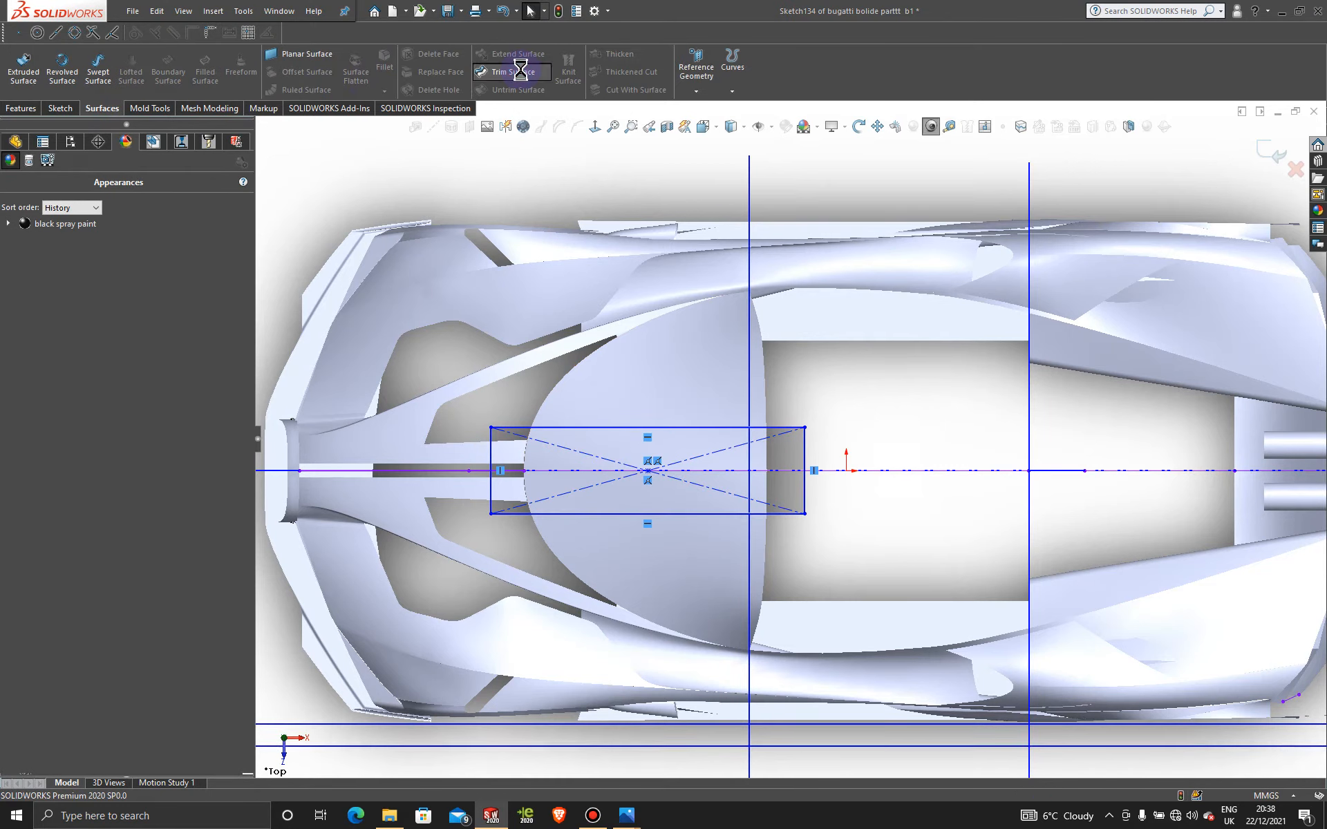
{"action": "left_click", "coordinate": [632, 446]}
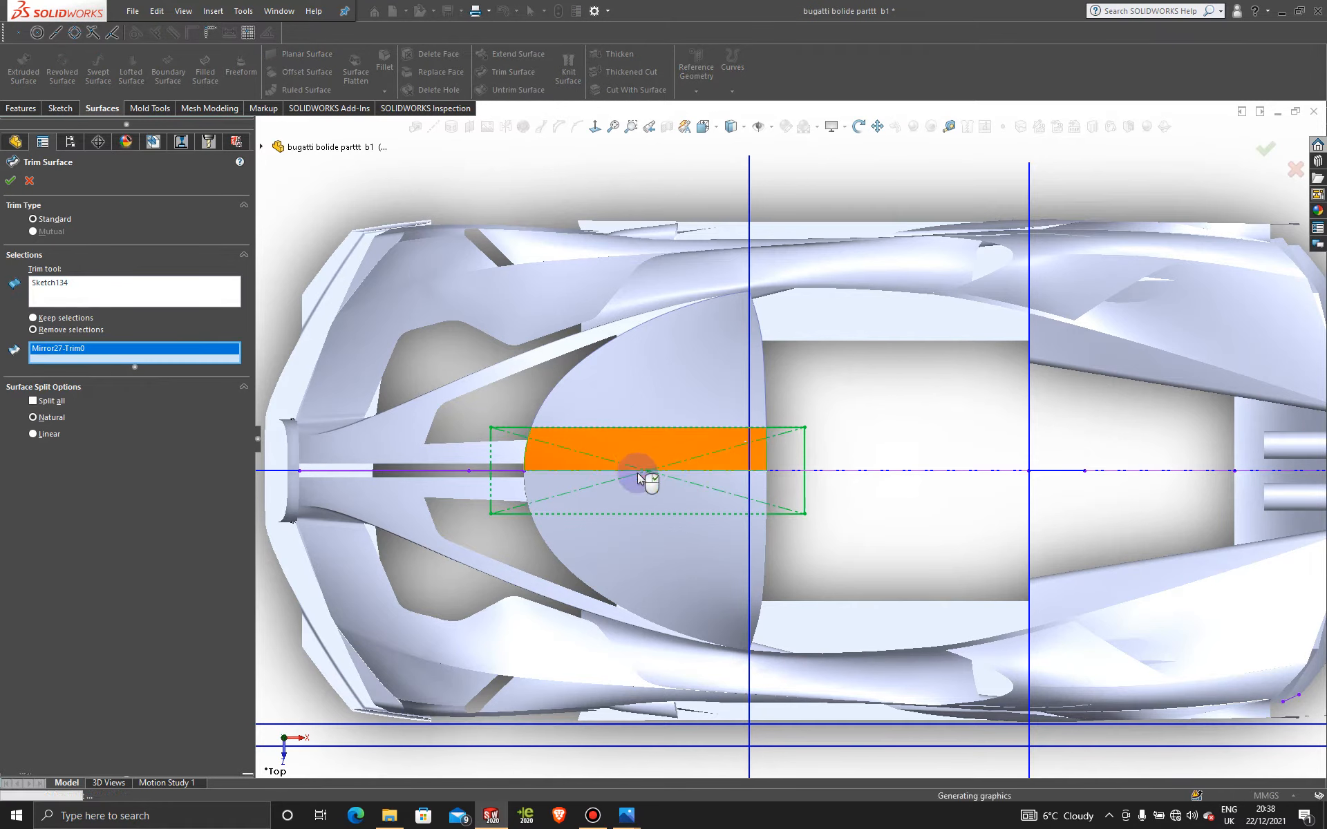
{"action": "left_click", "coordinate": [643, 492]}
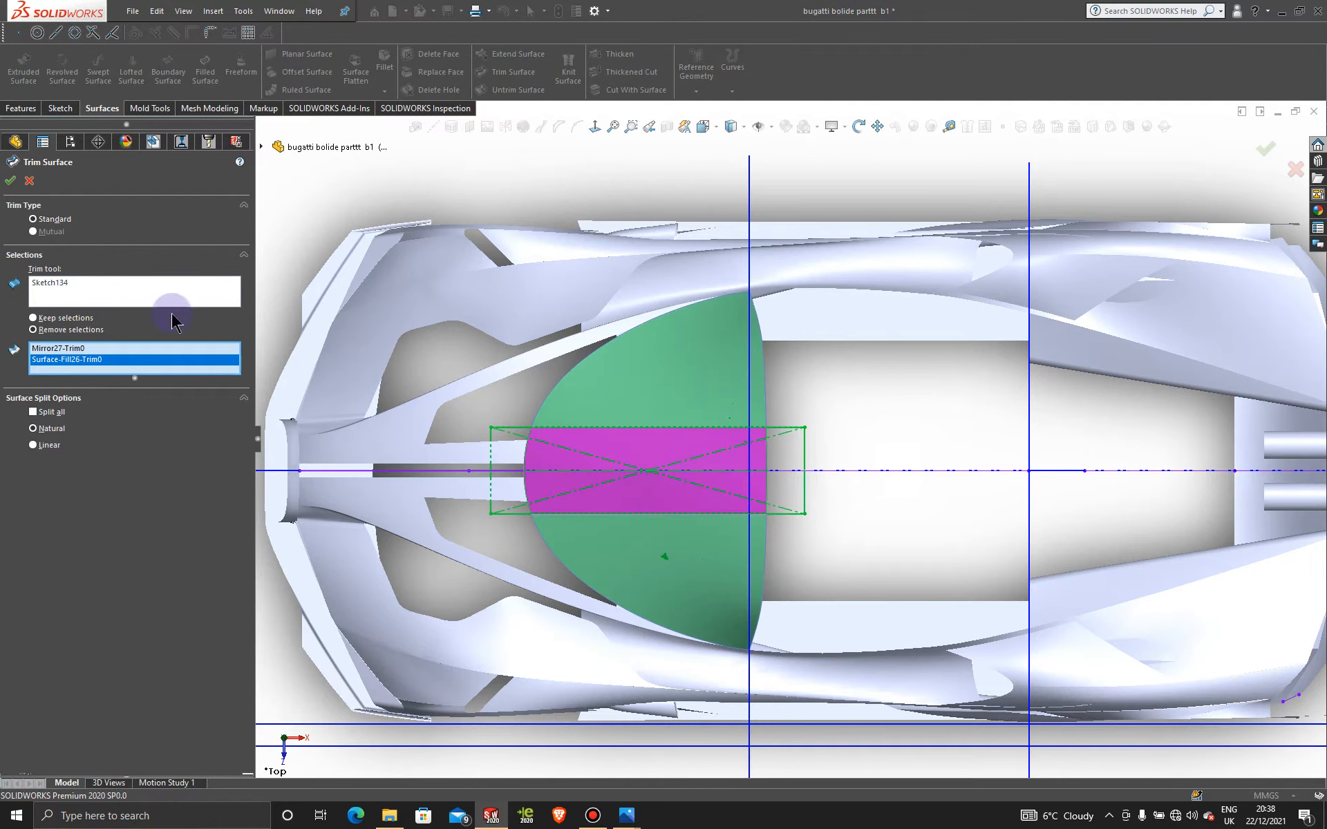
{"action": "left_click", "coordinate": [10, 182]}
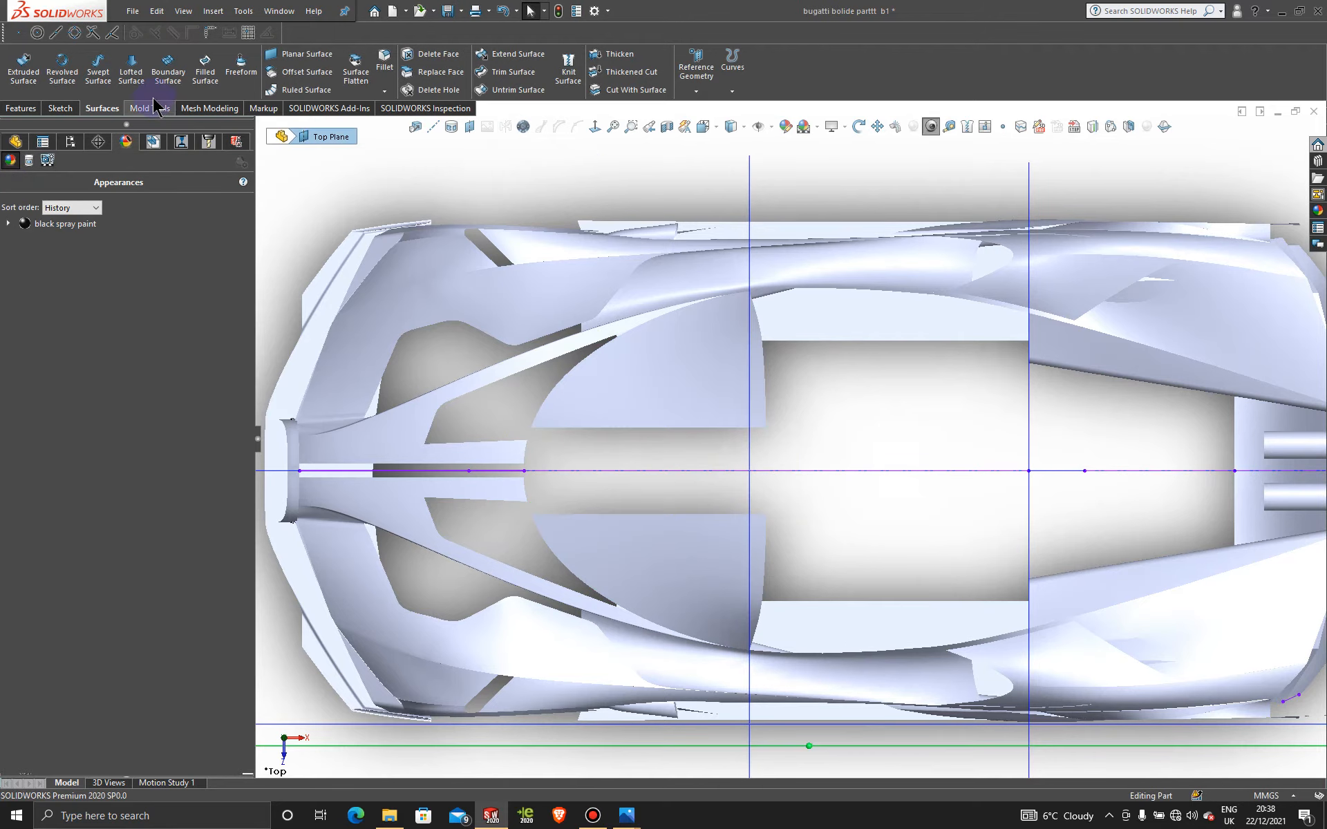
Step: Bridge the two trimmed canopy edges with a boundary surface, Tangency To Face at both ends
{"action": "left_click", "coordinate": [645, 428]}
{"action": "left_click", "coordinate": [647, 514]}
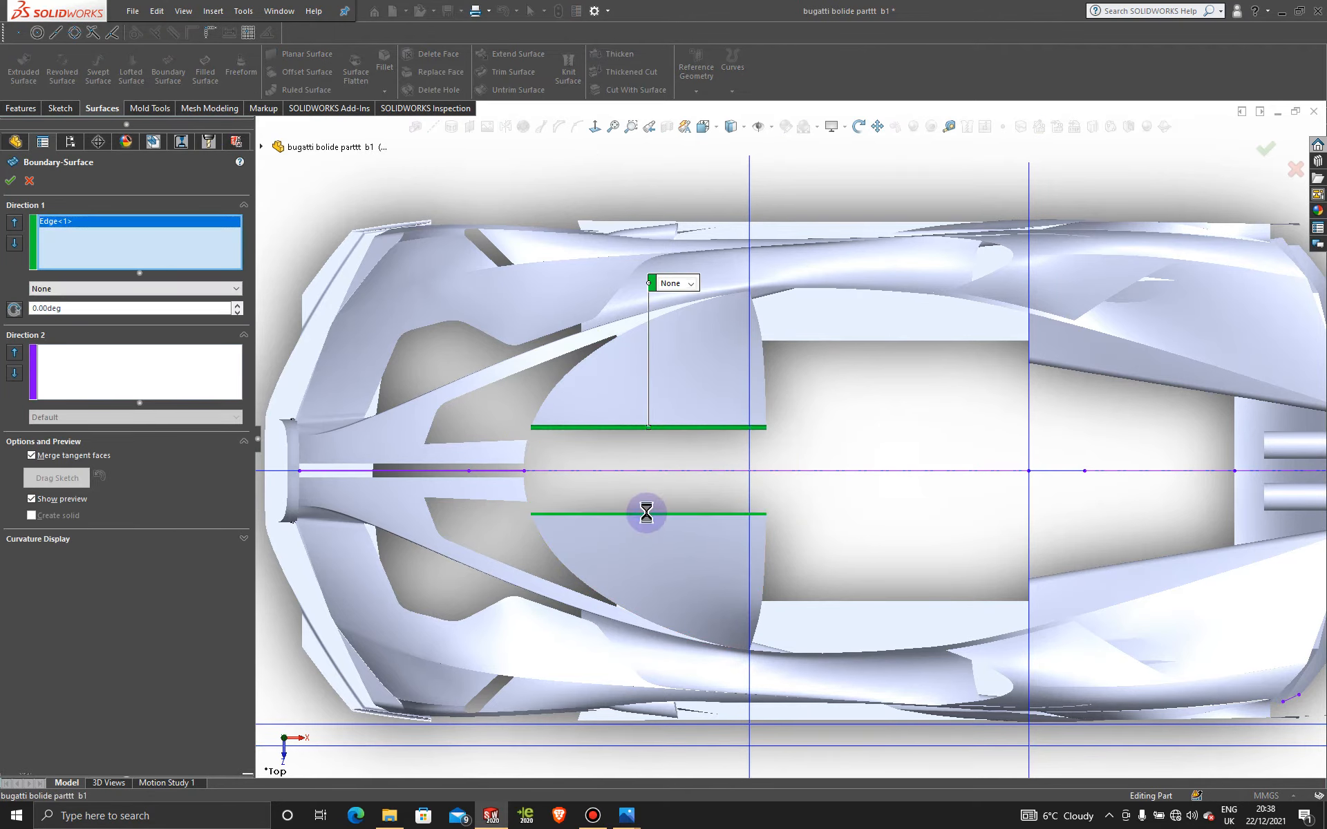
{"action": "left_click", "coordinate": [692, 288]}
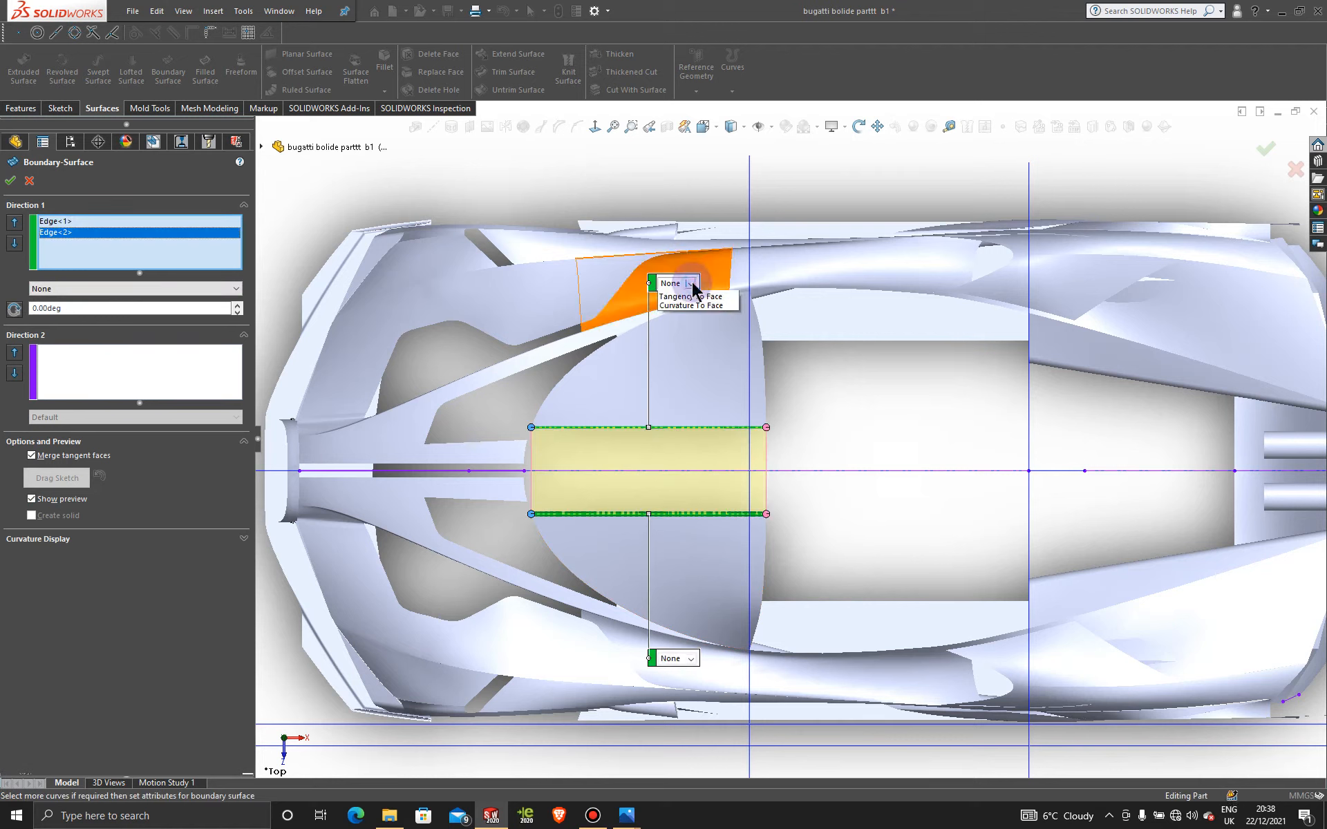
{"action": "left_click", "coordinate": [691, 313]}
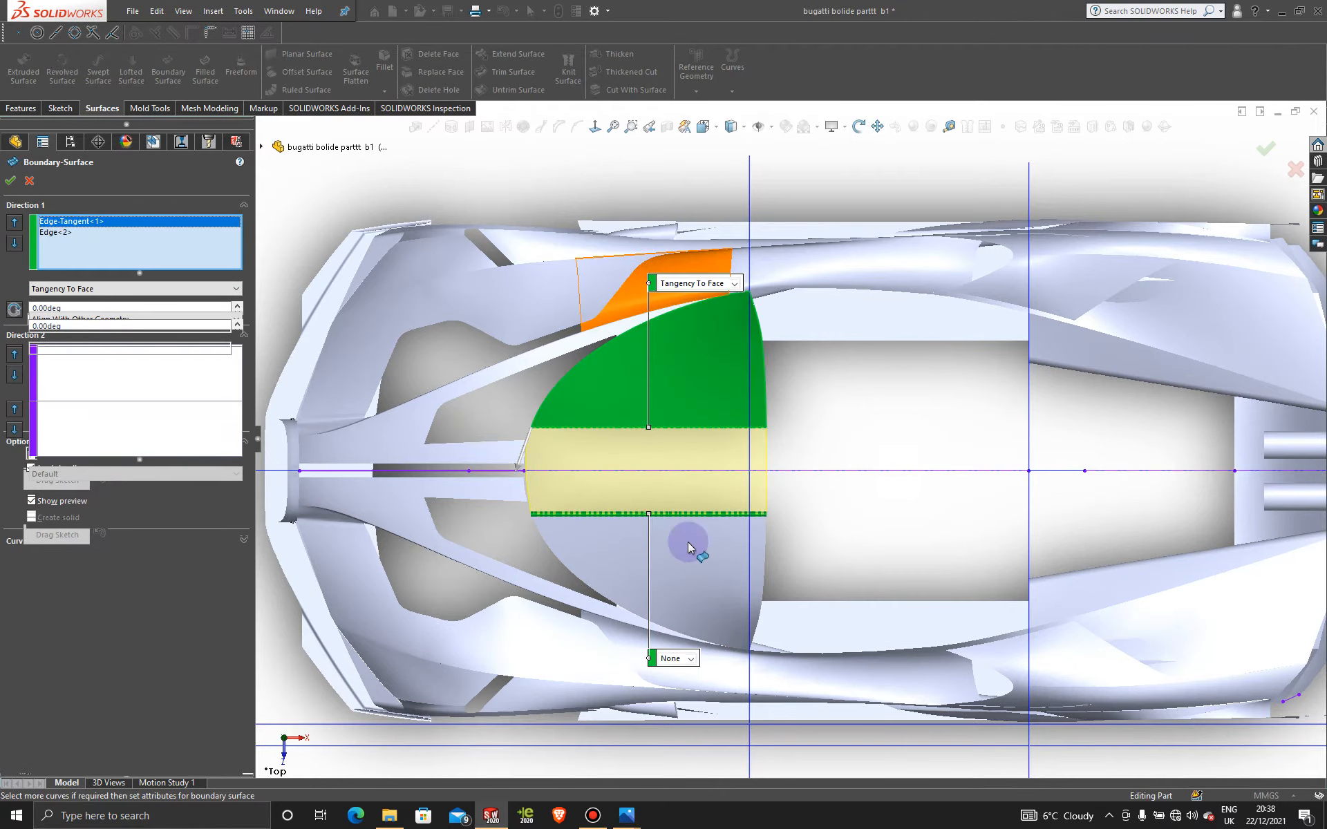
{"action": "left_click", "coordinate": [691, 658]}
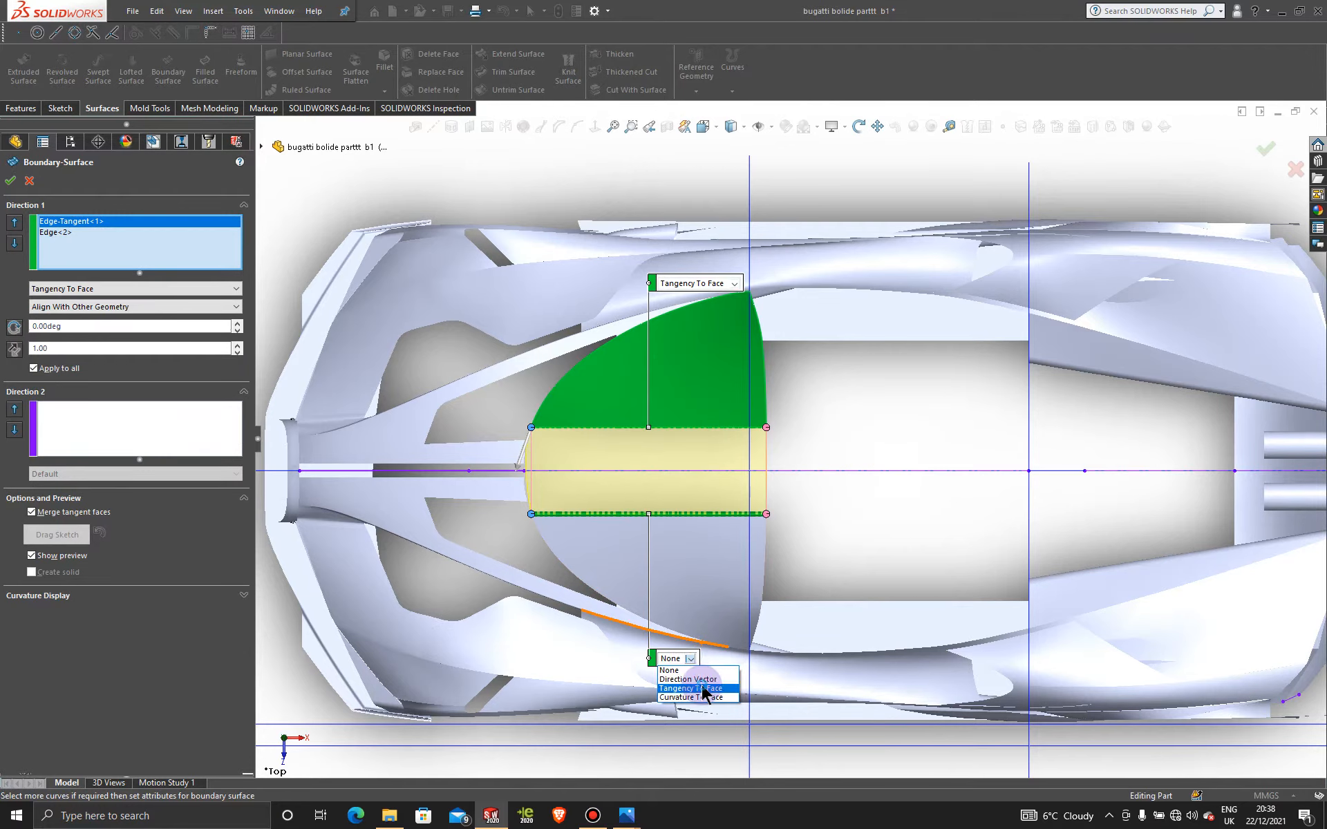
{"action": "left_click", "coordinate": [704, 689]}
{"action": "scroll", "coordinate": [578, 495], "scroll_direction": "down", "scroll_amount": 5}
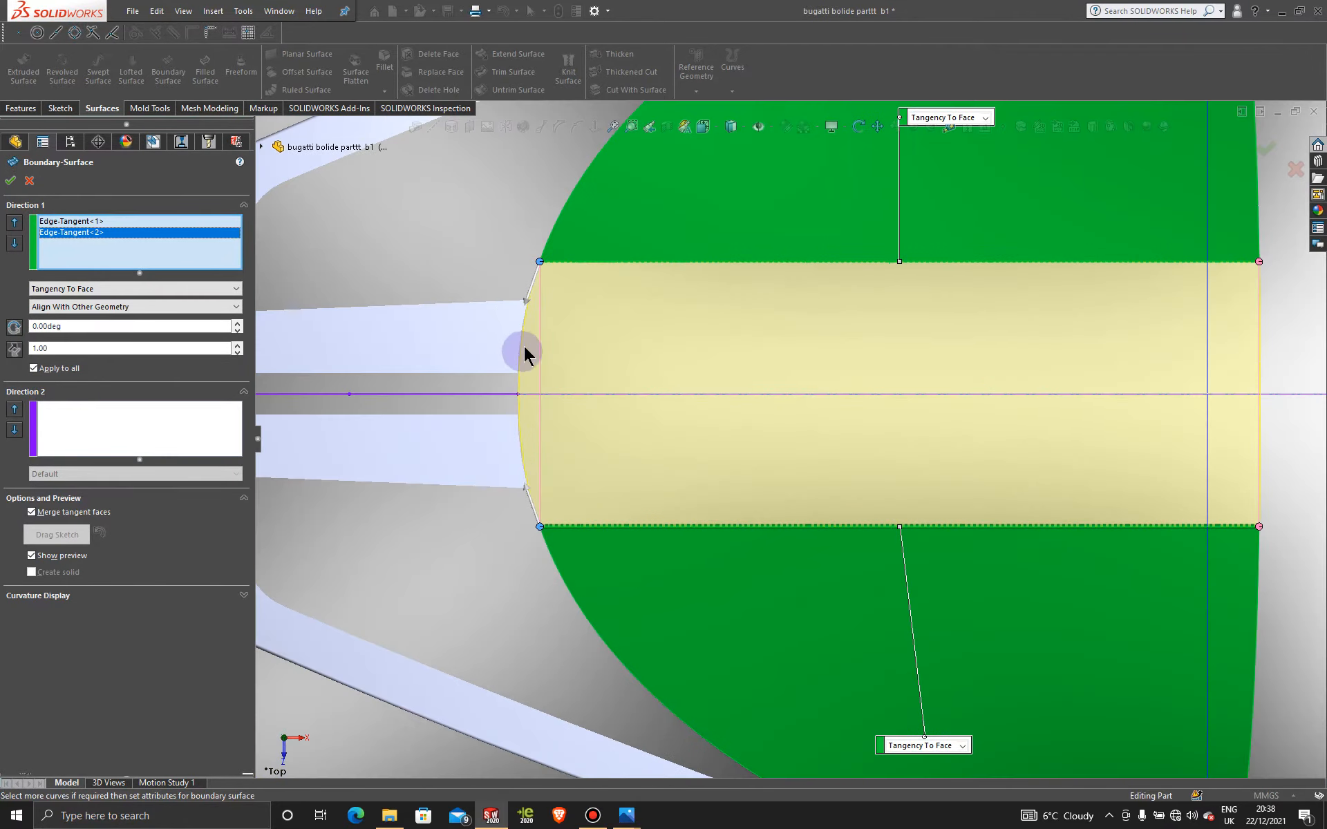
{"action": "left_click", "coordinate": [10, 180]}
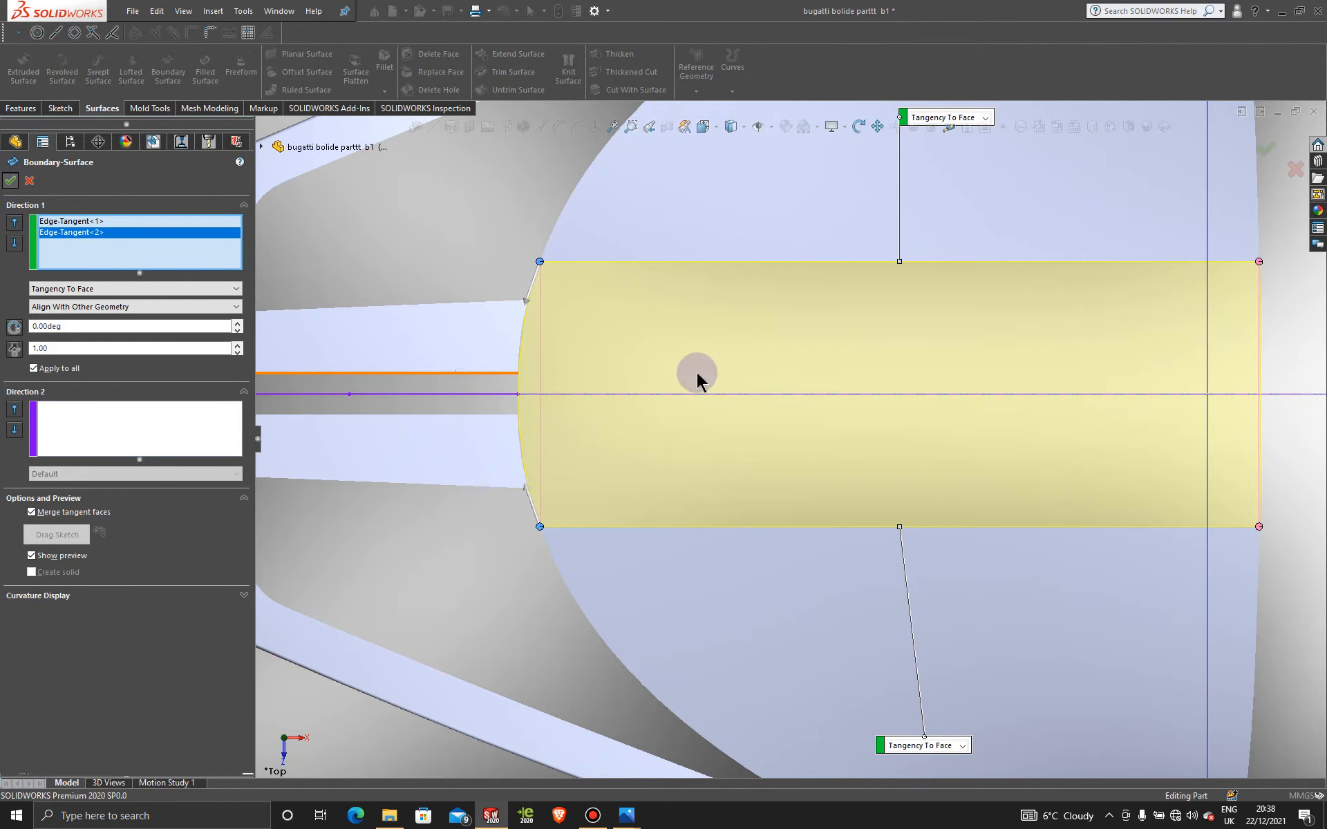
{"action": "scroll", "coordinate": [925, 495], "scroll_direction": "up", "scroll_amount": 6}
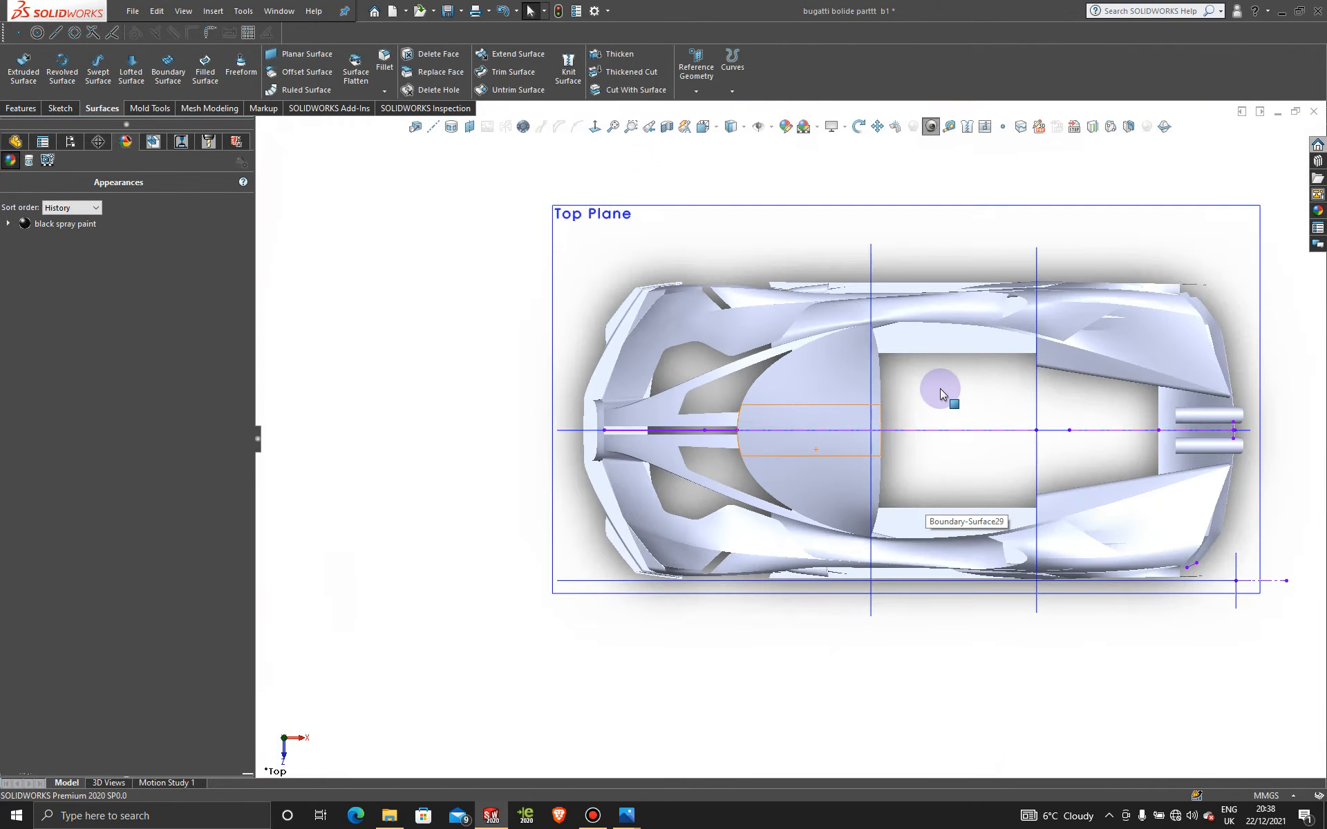
Step: Orbit around the canopy to inspect the new Boundary-Surface29
{"action": "left_click", "coordinate": [926, 393]}
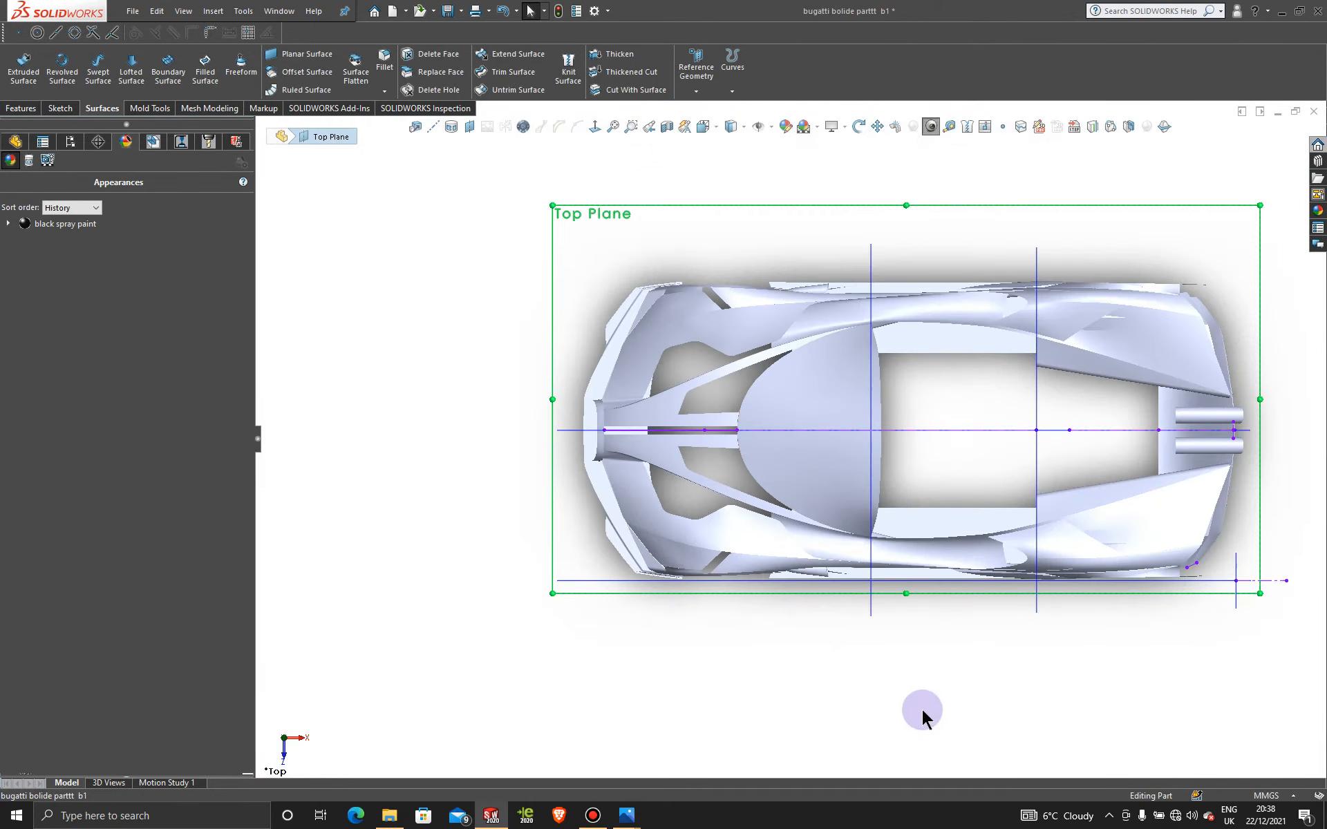
{"action": "middle_click_drag", "start_coordinate": [922, 711], "coordinate": [946, 494]}
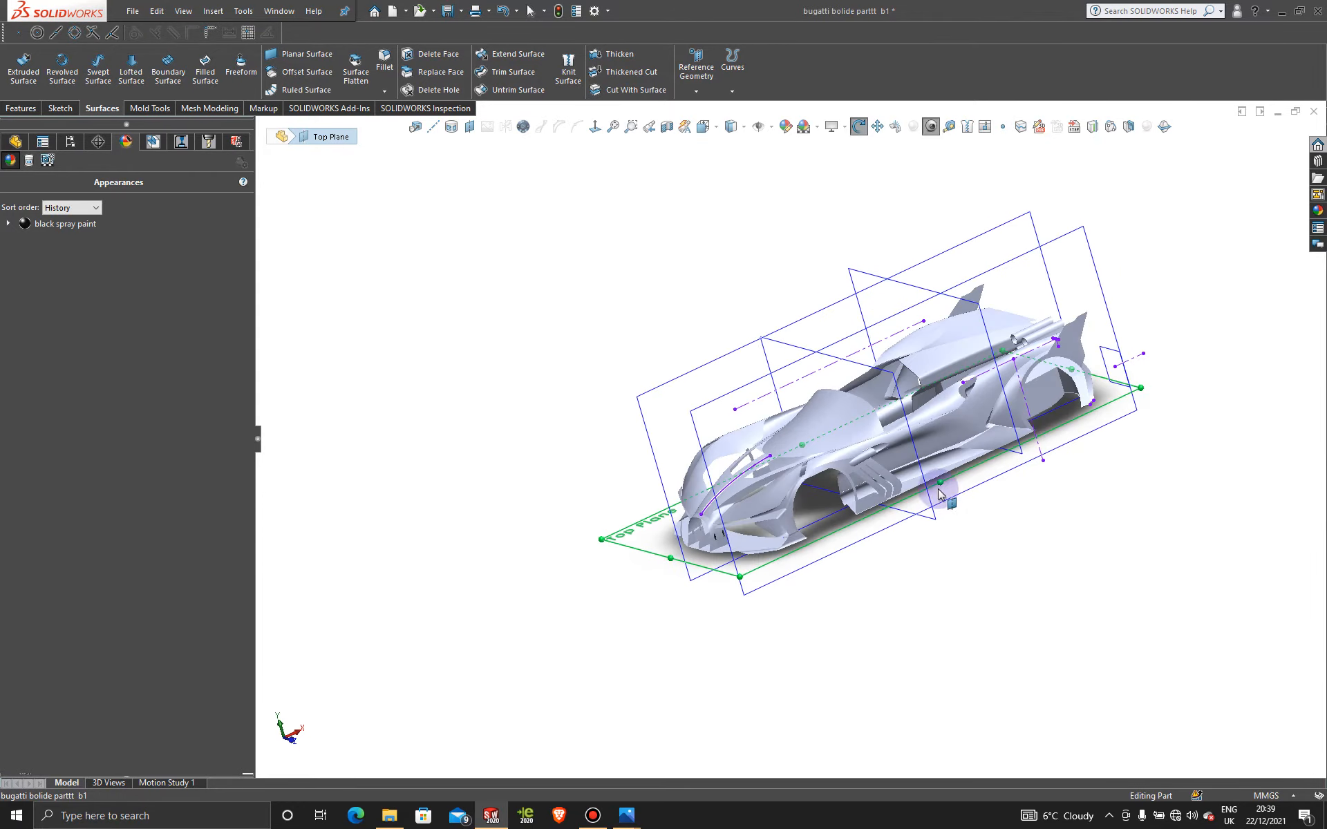
{"action": "scroll", "coordinate": [835, 433], "scroll_direction": "down", "scroll_amount": 5}
{"action": "middle_click_drag", "start_coordinate": [825, 399], "coordinate": [996, 386]}
{"action": "scroll", "coordinate": [867, 389], "scroll_direction": "up", "scroll_amount": 5}
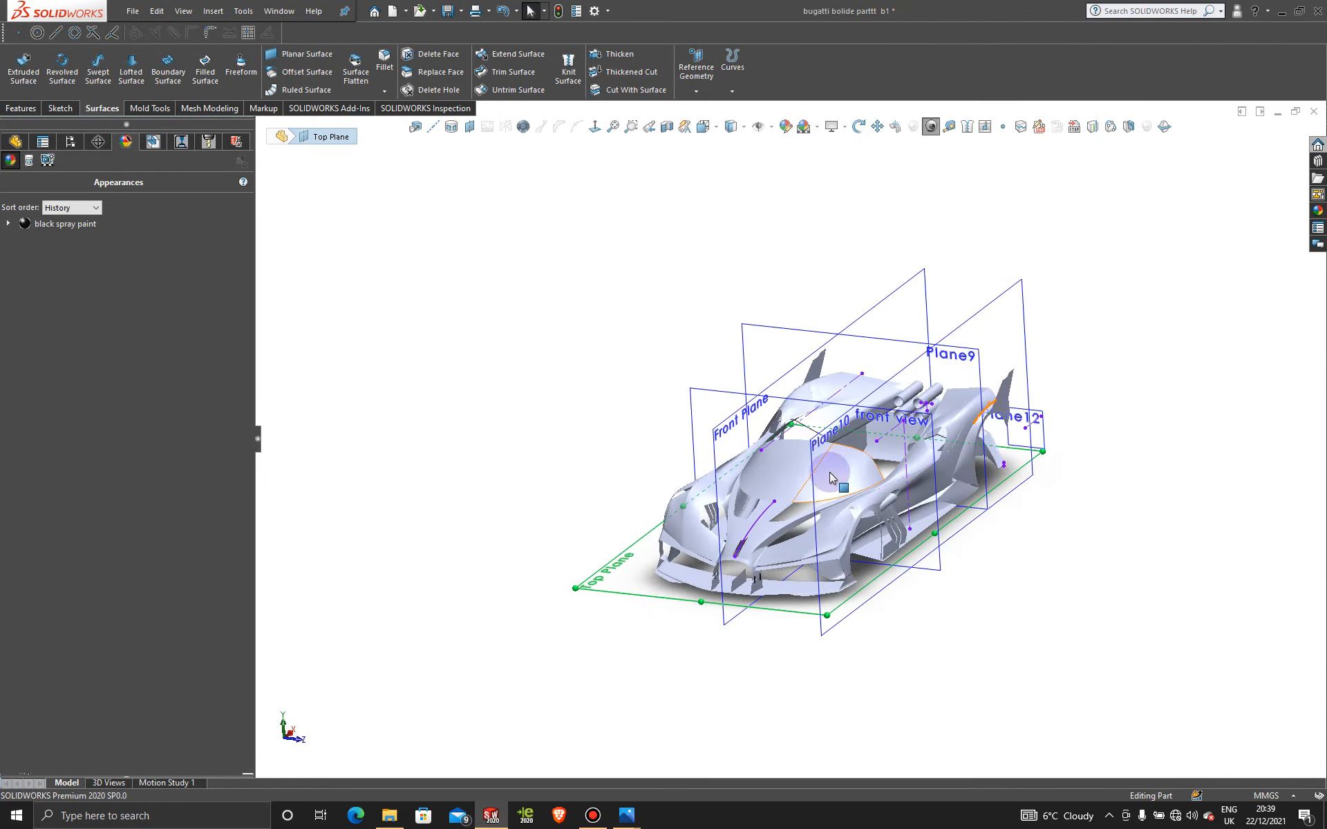
{"action": "scroll", "coordinate": [834, 475], "scroll_direction": "down", "scroll_amount": 5}
{"action": "scroll", "coordinate": [1075, 562], "scroll_direction": "up", "scroll_amount": 5}
{"action": "middle_click_drag", "start_coordinate": [1075, 563], "coordinate": [800, 476]}
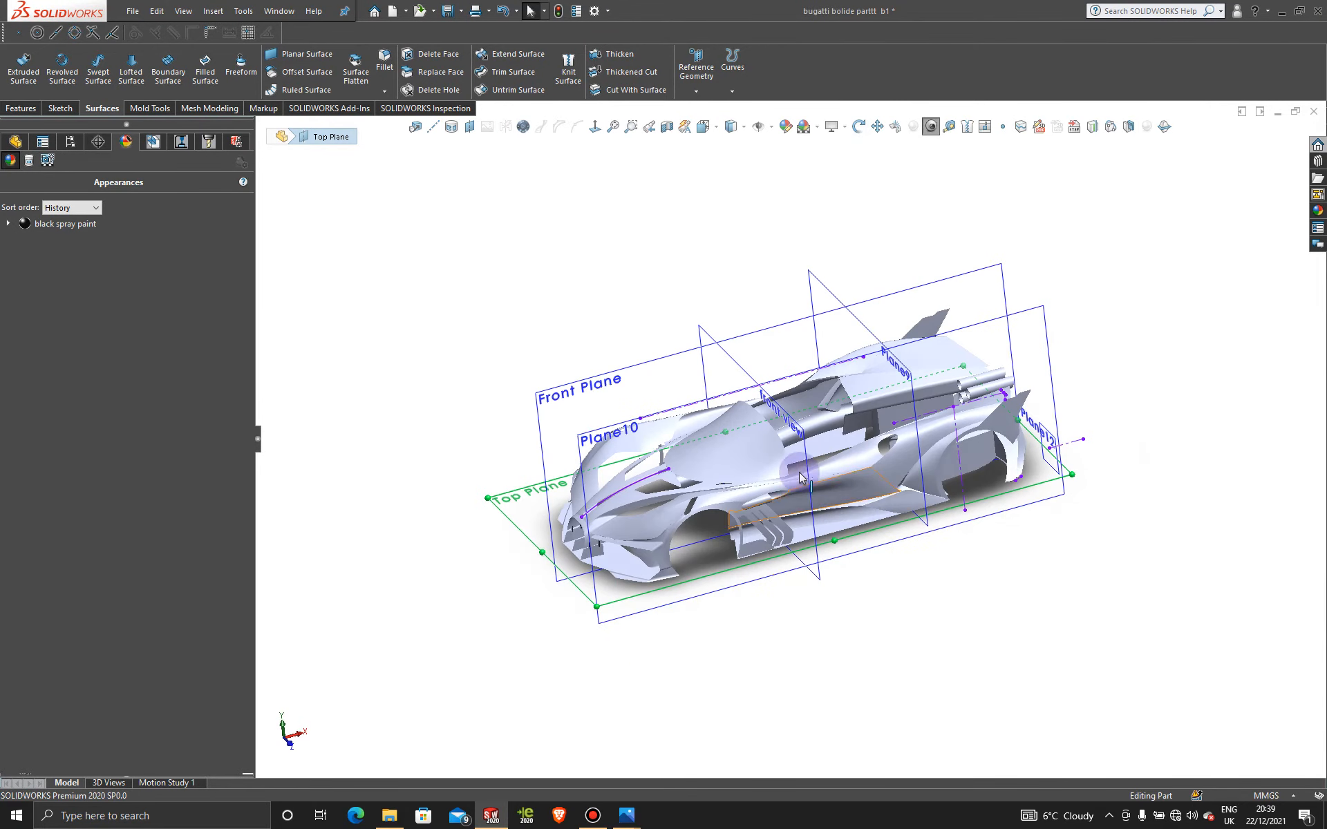
{"action": "scroll", "coordinate": [762, 456], "scroll_direction": "down", "scroll_amount": 5}
{"action": "left_click", "coordinate": [763, 458]}
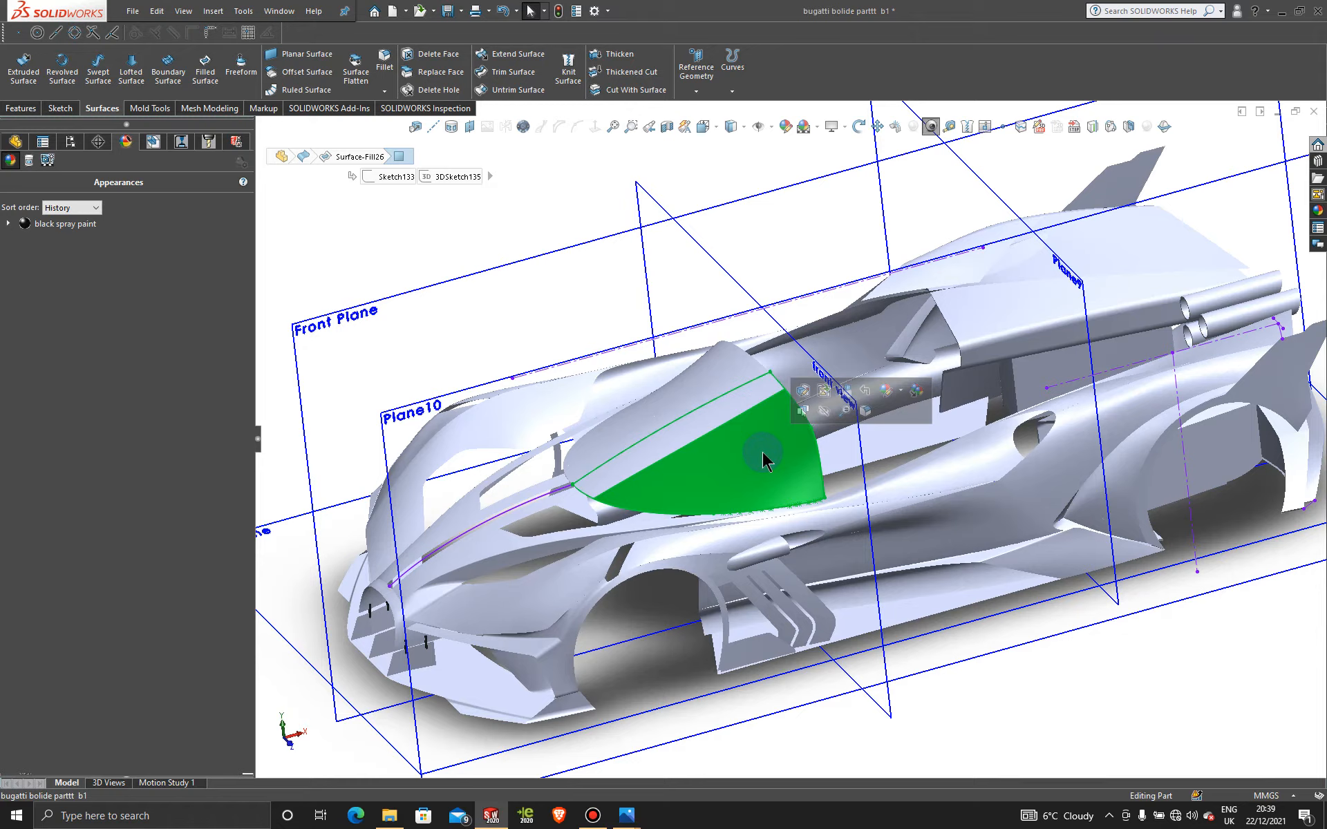
Step: Edit Sketch133 in front view and raise the canopy spline's end tangent handle
{"action": "right_click", "coordinate": [754, 379]}
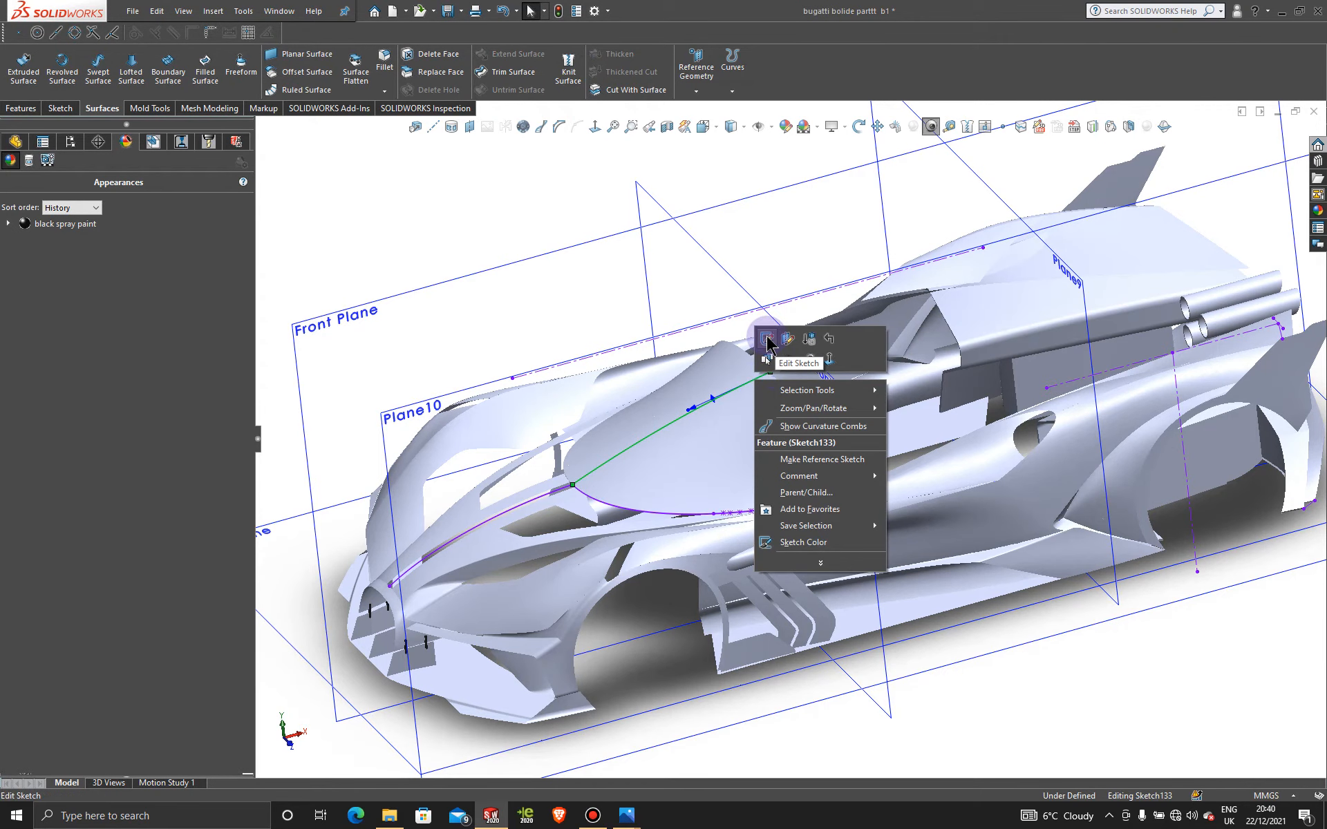
{"action": "left_click", "coordinate": [766, 338]}
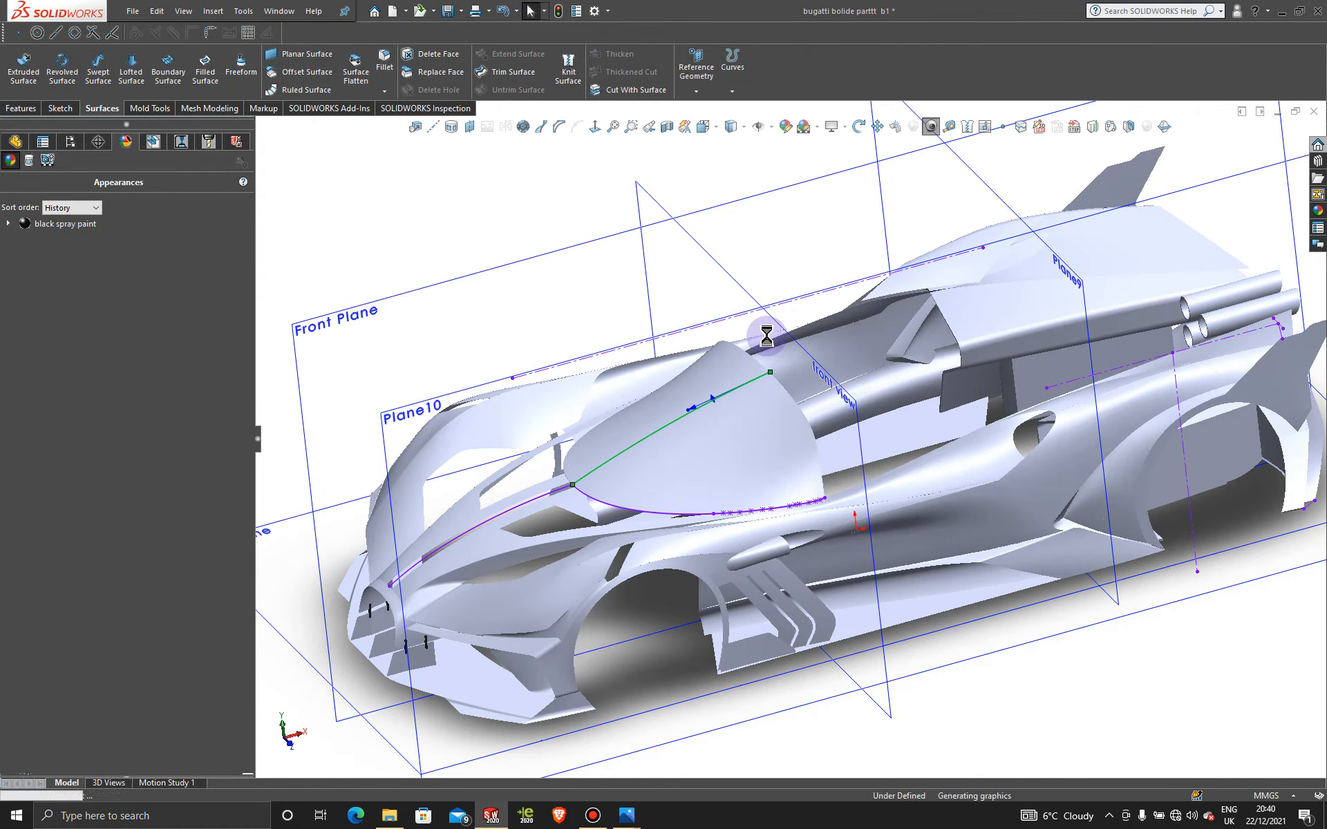
{"action": "key", "text": "space"}
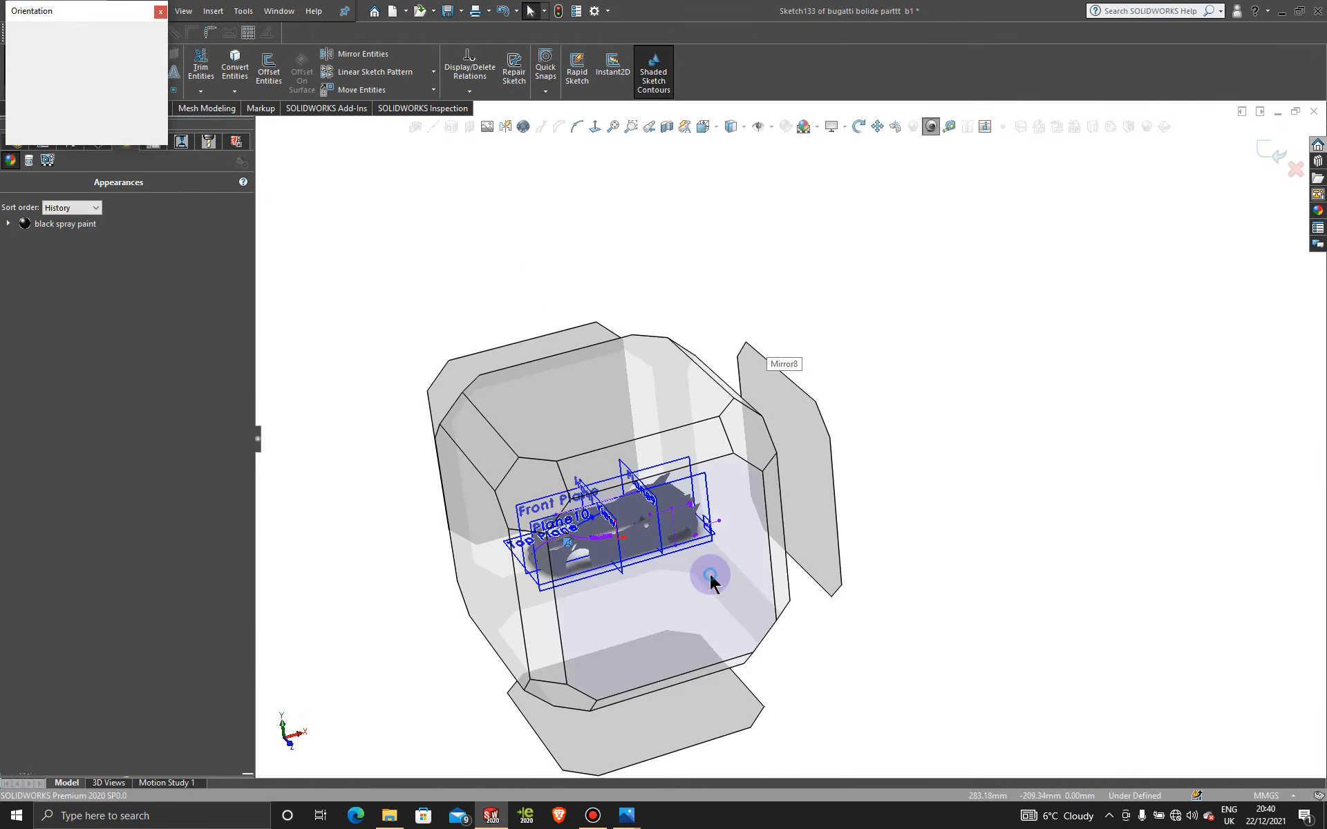
{"action": "left_click", "coordinate": [710, 575]}
{"action": "scroll", "coordinate": [691, 410], "scroll_direction": "down", "scroll_amount": 5}
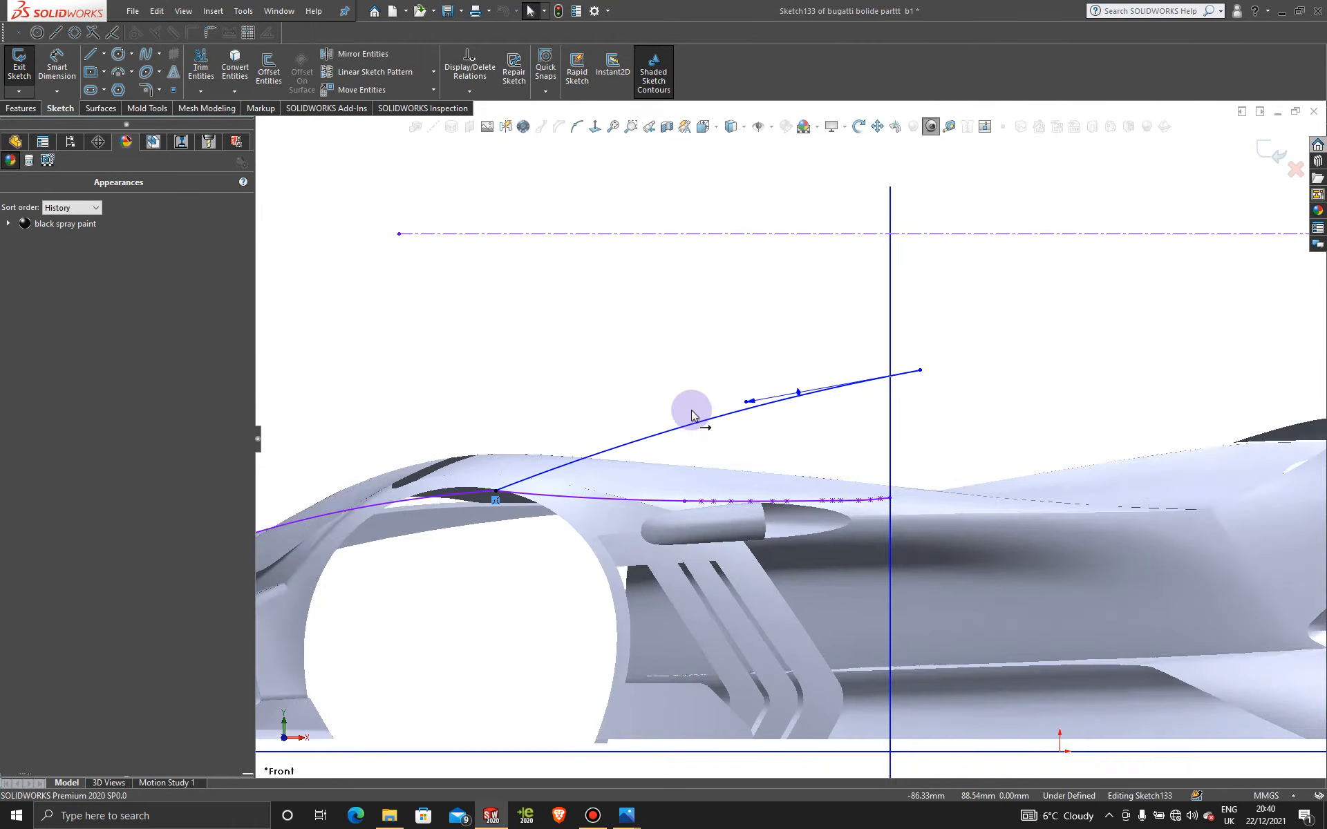
{"action": "left_click_drag", "start_coordinate": [759, 406], "coordinate": [755, 384]}
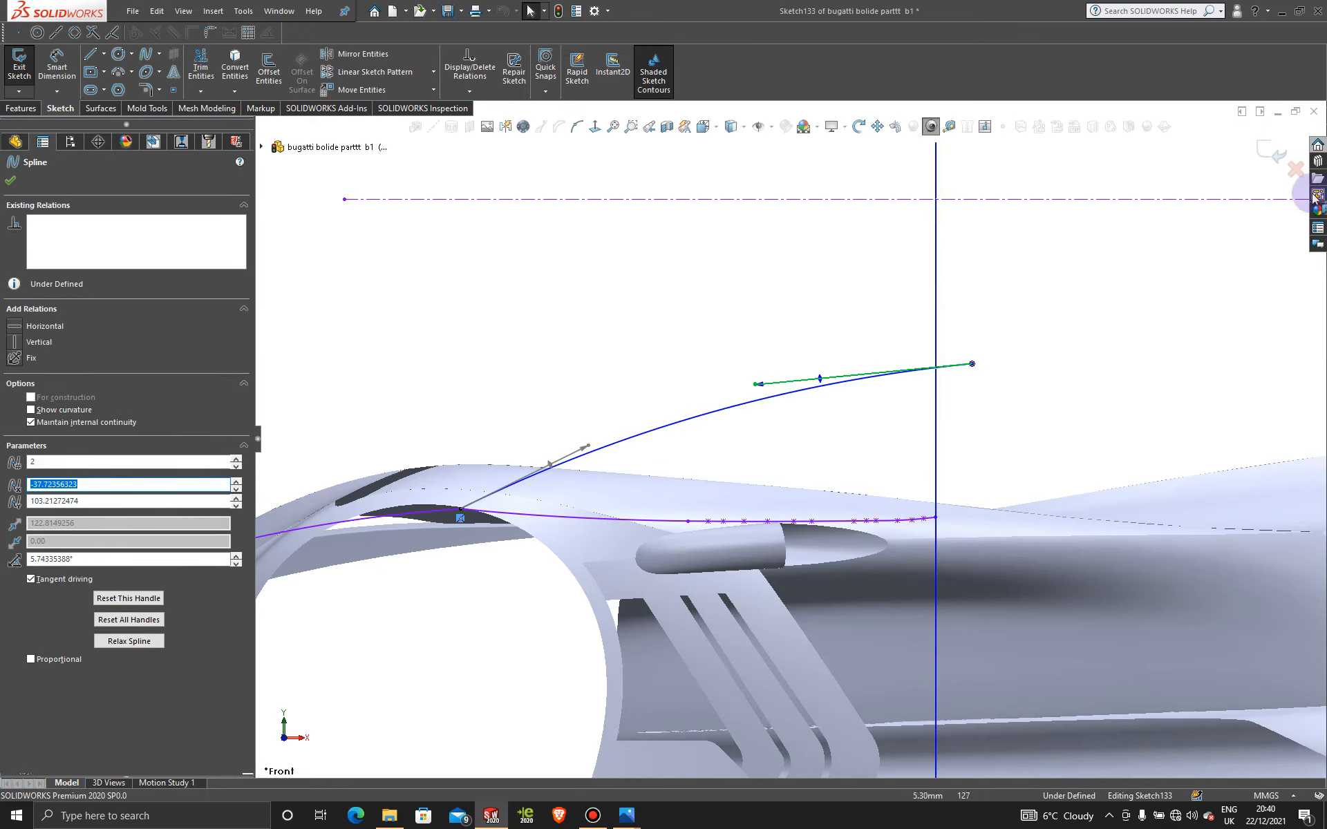
Step: Exit the sketch, save the part, and inspect the rebuilt canopy dome
{"action": "left_click", "coordinate": [1261, 157]}
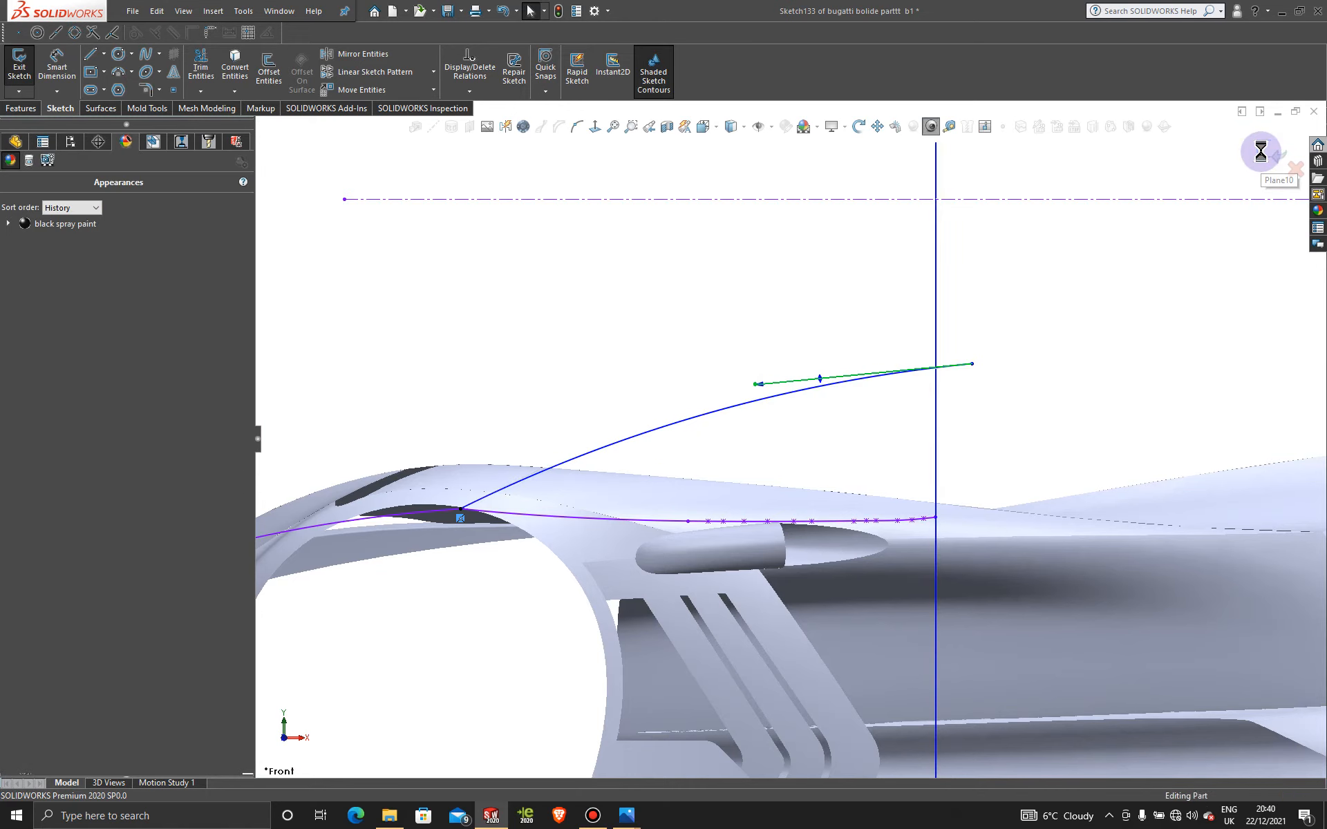
{"action": "scroll", "coordinate": [1060, 355], "scroll_direction": "up", "scroll_amount": 5}
{"action": "mouse_move", "coordinate": [748, 395]}
{"action": "middle_mouse_down"}
{"action": "mouse_move", "coordinate": [795, 407]}
{"action": "mouse_move", "coordinate": [856, 551]}
{"action": "mouse_move", "coordinate": [818, 496]}
{"action": "mouse_move", "coordinate": [874, 562]}
{"action": "mouse_move", "coordinate": [838, 527]}
{"action": "mouse_move", "coordinate": [828, 570]}
{"action": "mouse_move", "coordinate": [806, 551]}
{"action": "mouse_move", "coordinate": [800, 472]}
{"action": "middle_mouse_up"}
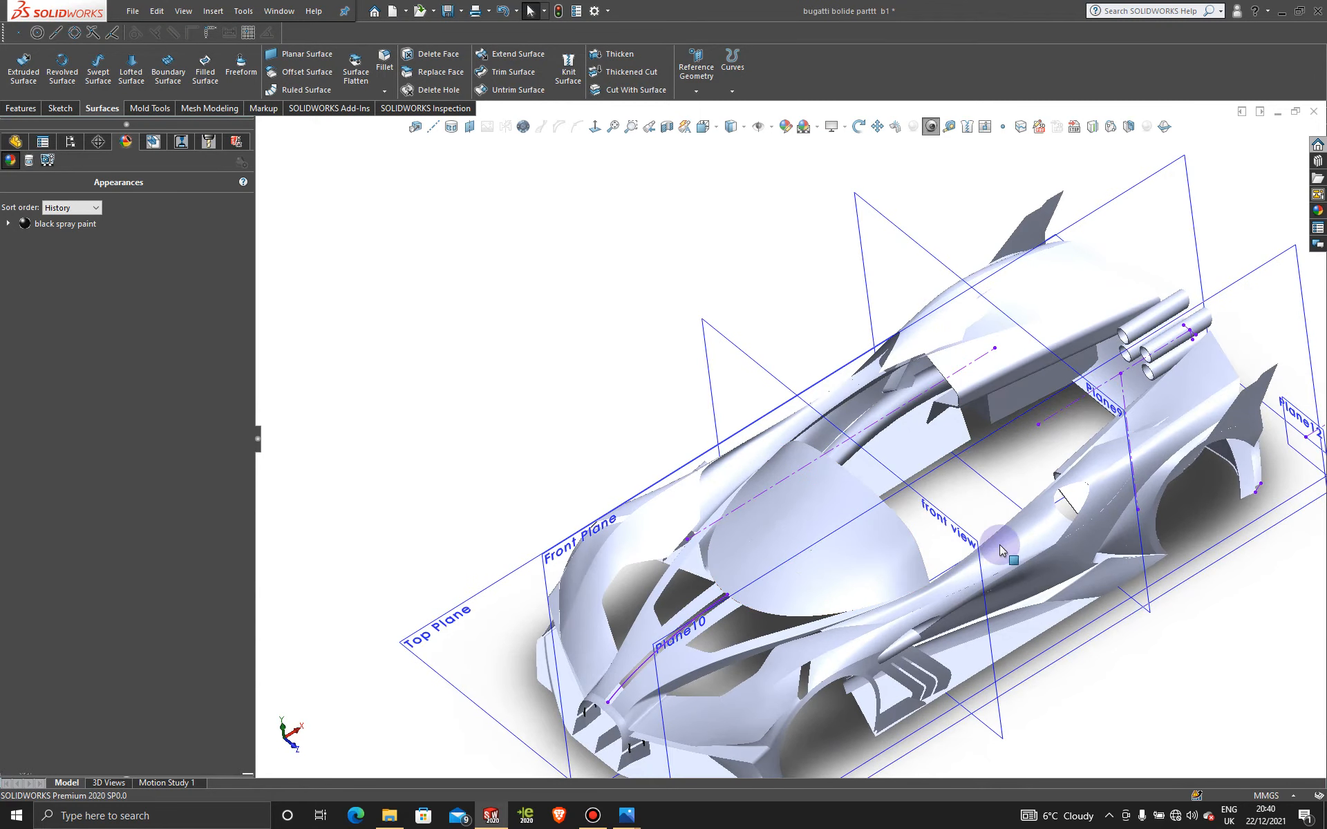
{"action": "key", "text": "ctrl+s"}
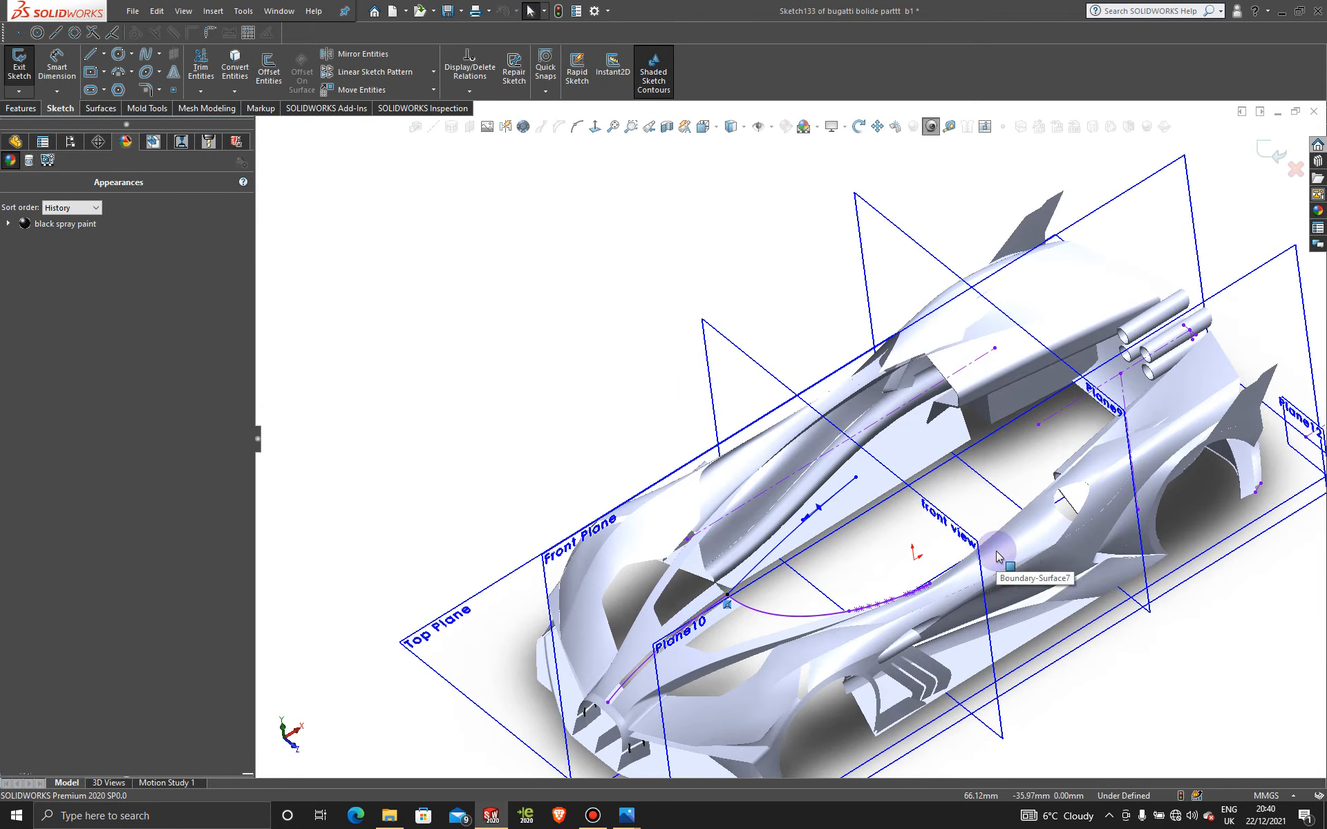
{"action": "left_click", "coordinate": [1273, 148]}
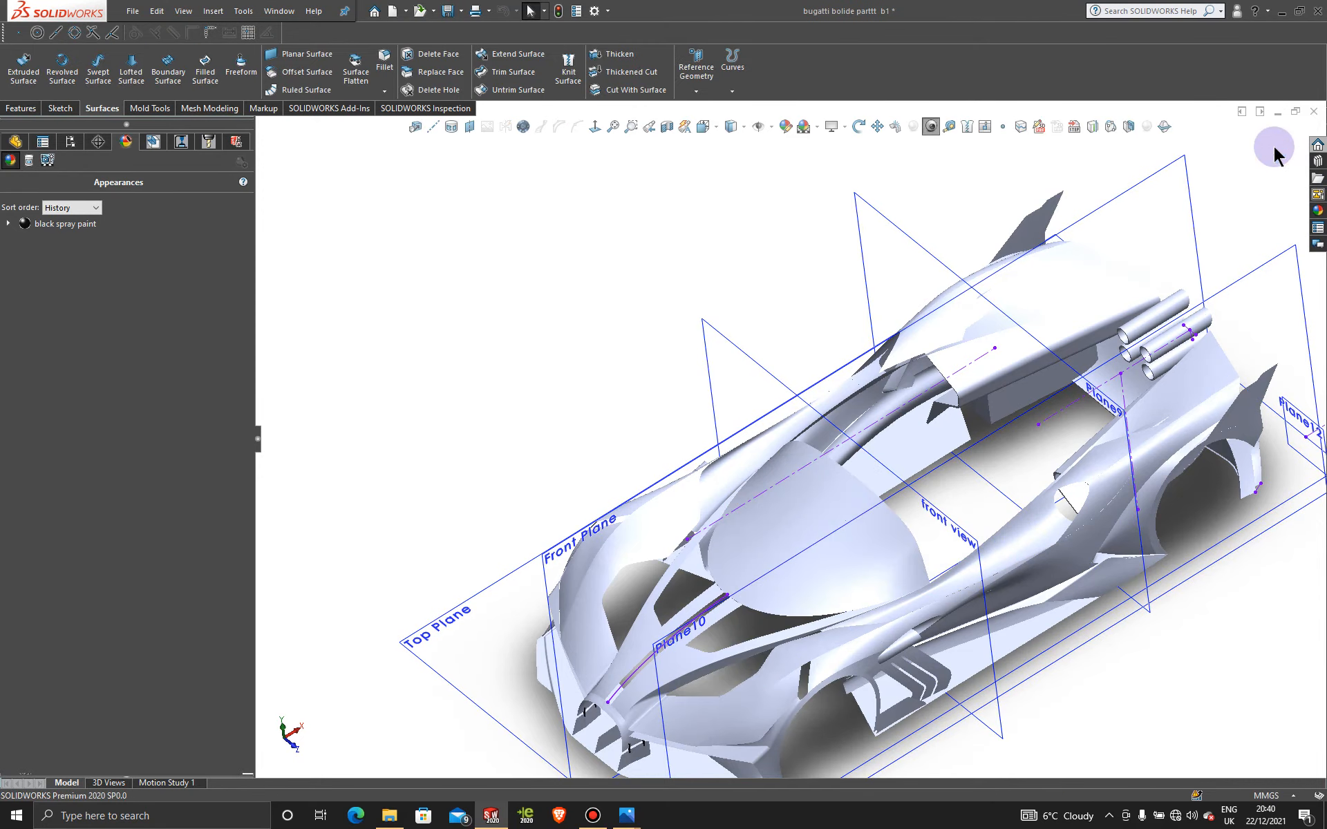
{"action": "mouse_move", "coordinate": [977, 487]}
{"action": "middle_mouse_down"}
{"action": "mouse_move", "coordinate": [995, 477]}
{"action": "mouse_move", "coordinate": [972, 430]}
{"action": "mouse_move", "coordinate": [909, 359]}
{"action": "mouse_move", "coordinate": [1137, 453]}
{"action": "mouse_move", "coordinate": [1159, 534]}
{"action": "mouse_move", "coordinate": [1152, 545]}
{"action": "mouse_move", "coordinate": [1113, 465]}
{"action": "mouse_move", "coordinate": [988, 442]}
{"action": "mouse_move", "coordinate": [889, 591]}
{"action": "middle_mouse_up"}
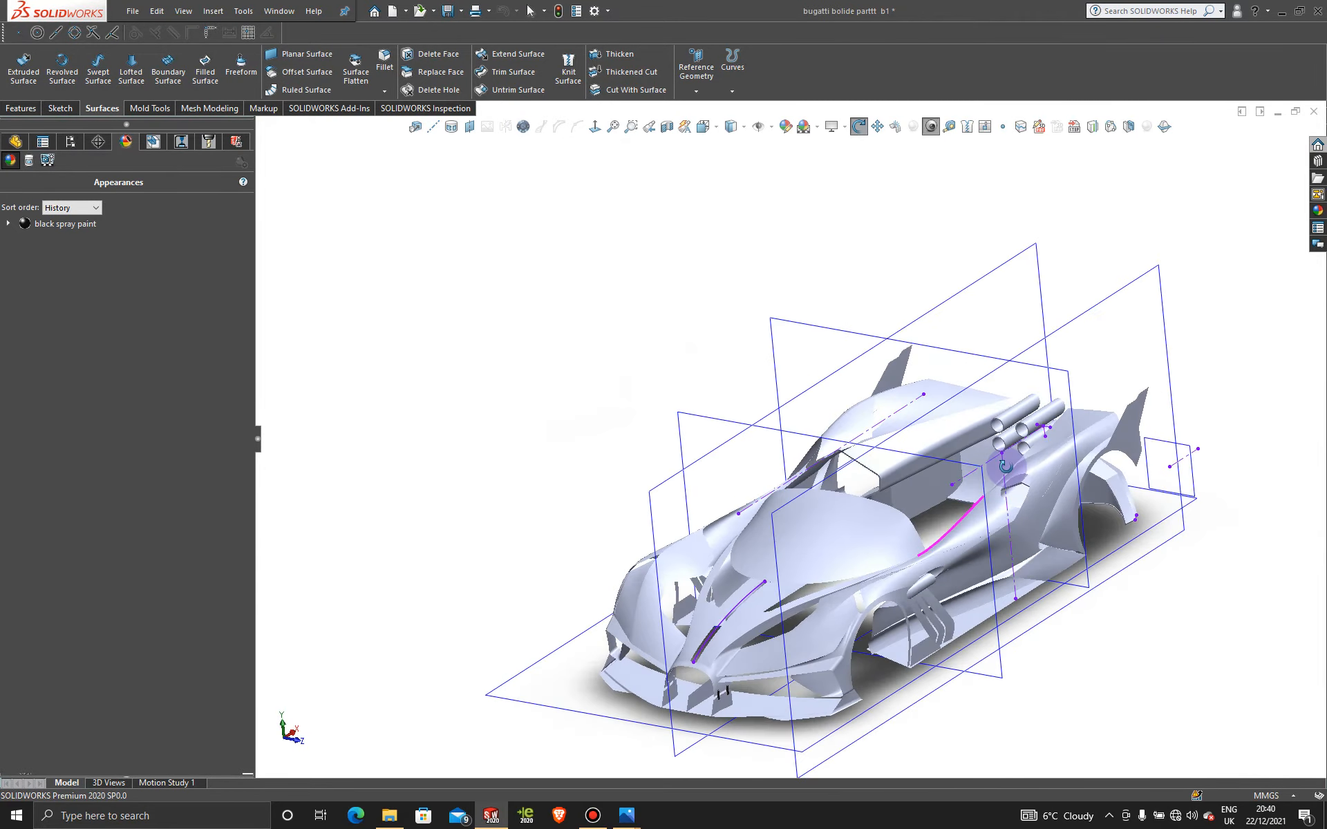
Step: Activate Display State 1 to restore the reference images, then view the car from the front
{"action": "scroll", "coordinate": [878, 549], "scroll_direction": "down", "scroll_amount": 5}
{"action": "middle_click_drag", "start_coordinate": [878, 549], "coordinate": [800, 576]}
{"action": "left_click", "coordinate": [71, 142]}
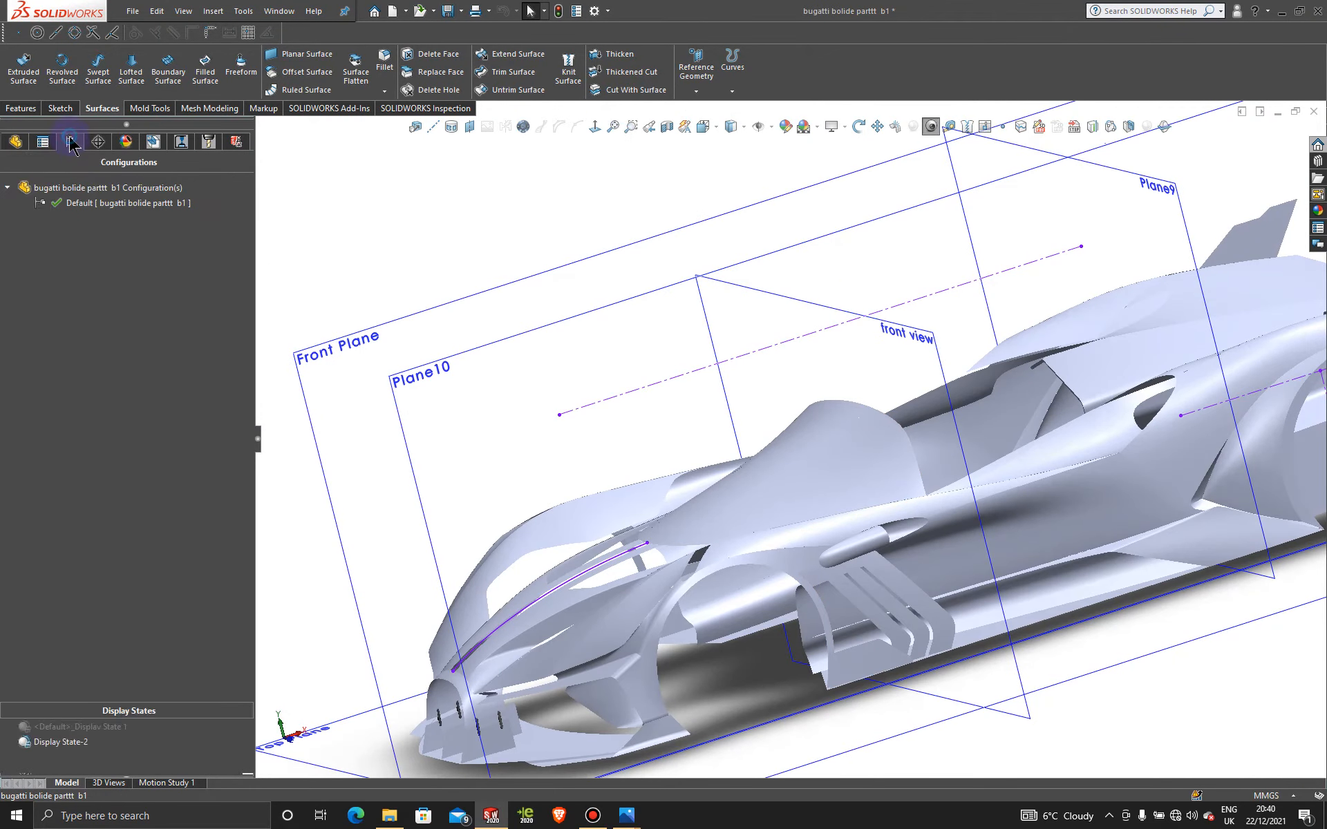
{"action": "double_click", "coordinate": [83, 727]}
{"action": "scroll", "coordinate": [764, 617], "scroll_direction": "up", "scroll_amount": 3}
{"action": "key", "text": "space"}
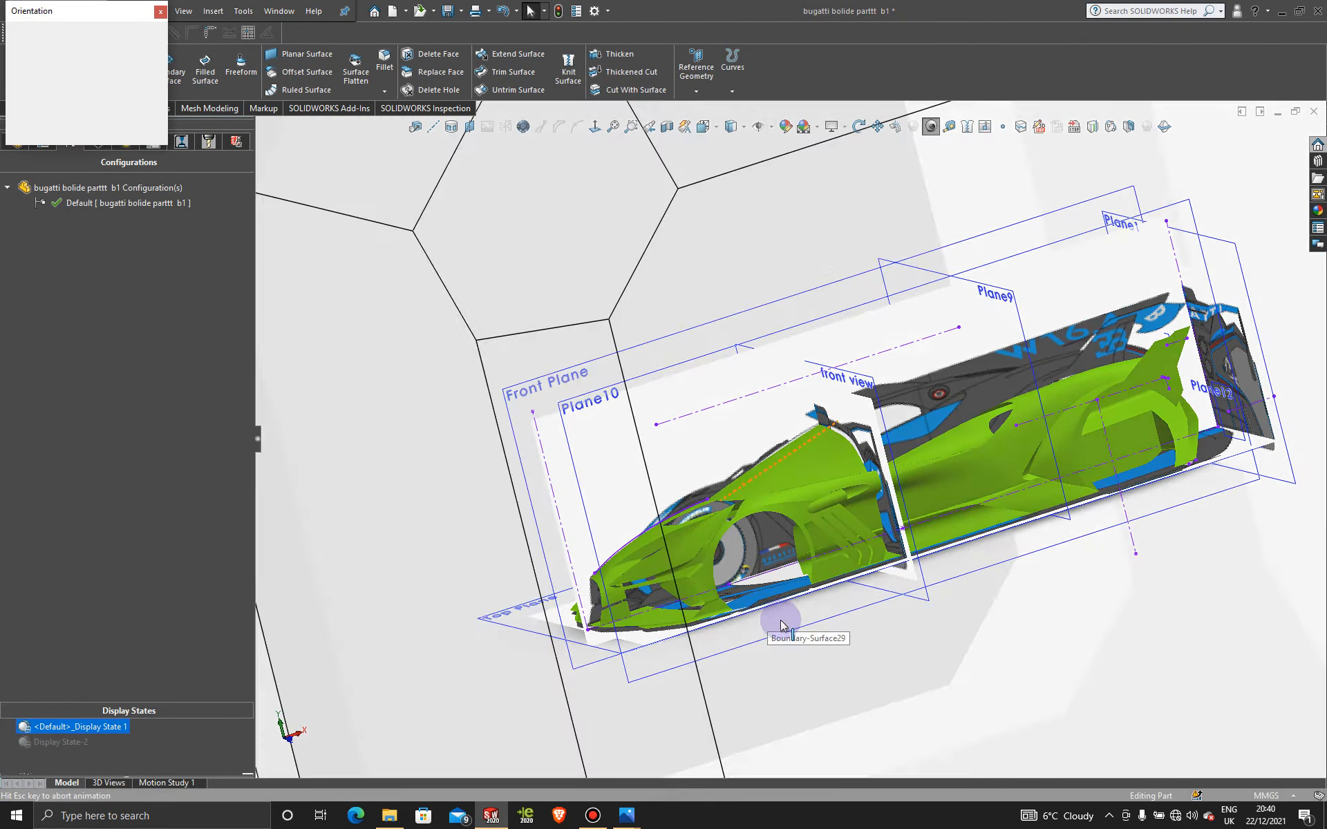
{"action": "left_click", "coordinate": [713, 628]}
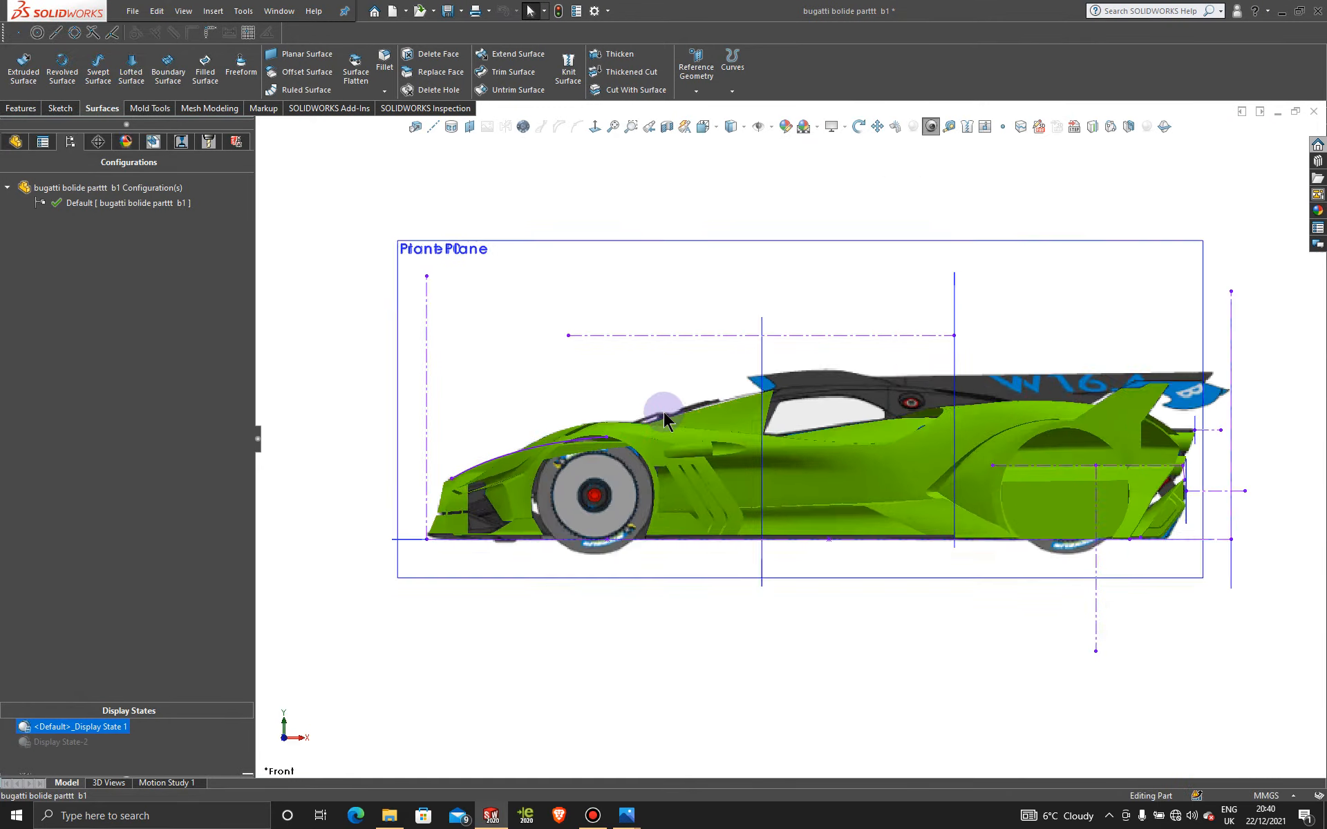
{"action": "scroll", "coordinate": [793, 436], "scroll_direction": "down", "scroll_amount": 5}
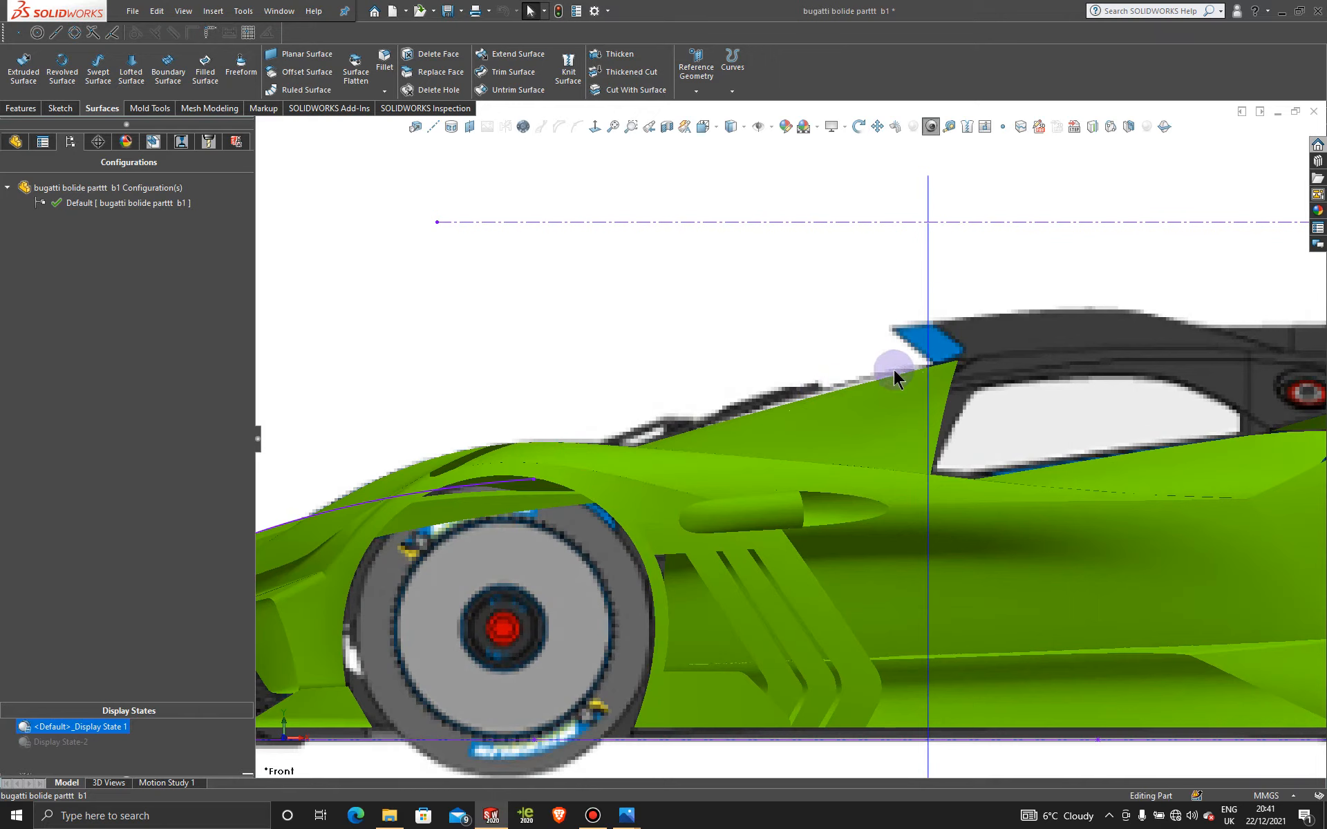
{"action": "scroll", "coordinate": [712, 511], "scroll_direction": "up", "scroll_amount": 3}
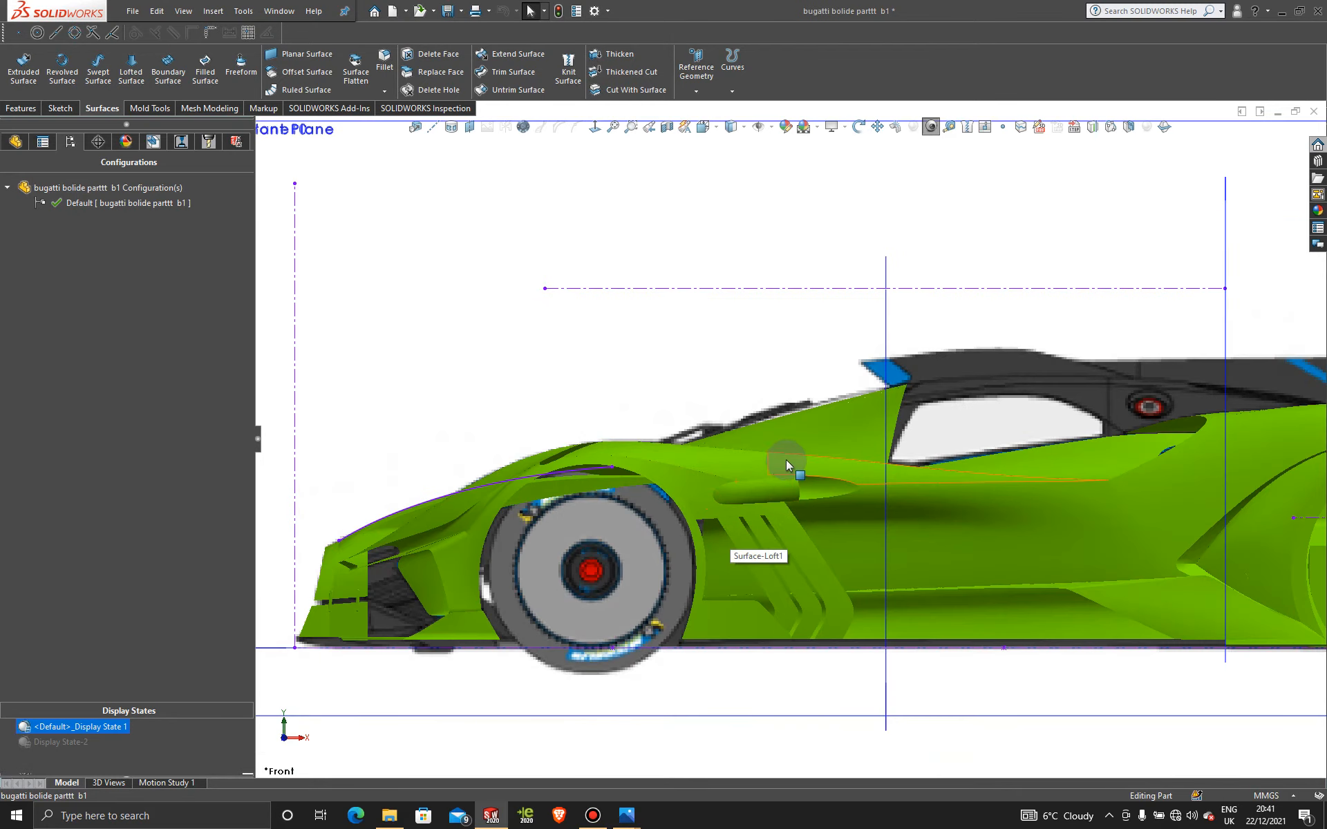
{"action": "middle_click_drag", "start_coordinate": [785, 458], "coordinate": [811, 531]}
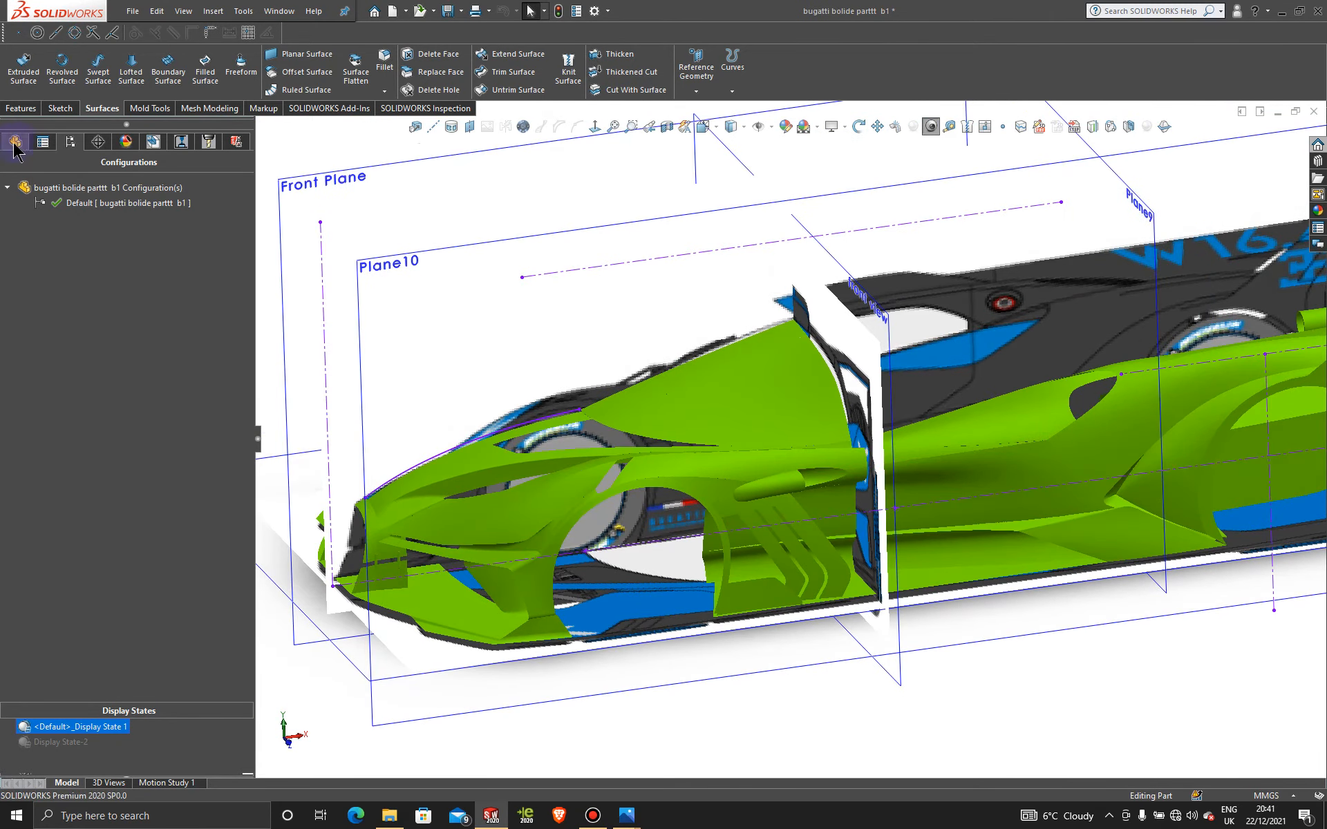
Step: Delete Boundary-Surface29 from the feature tree
{"action": "left_click", "coordinate": [15, 142]}
{"action": "left_click", "coordinate": [603, 821]}
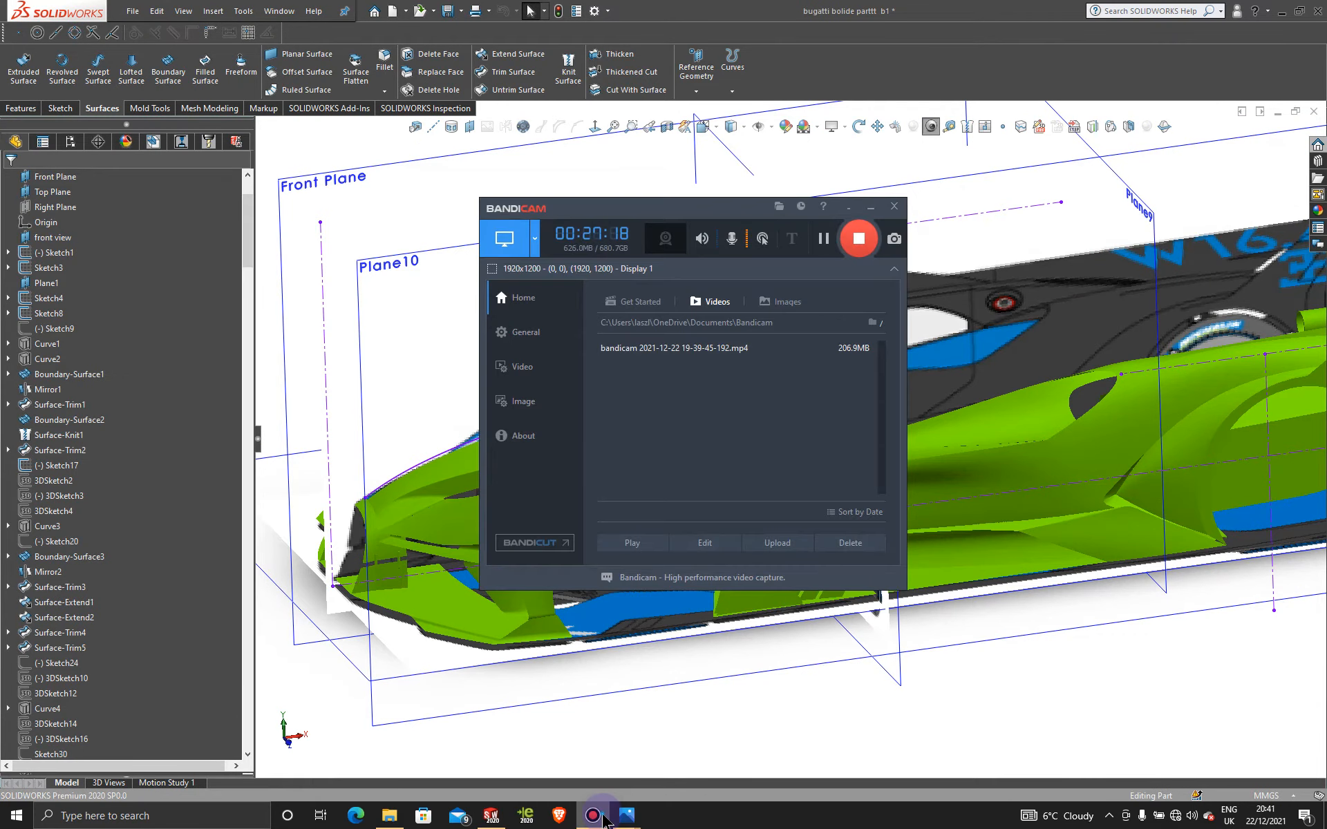
{"action": "left_click", "coordinate": [604, 821]}
{"action": "scroll", "coordinate": [211, 671], "scroll_direction": "down", "scroll_amount": 12}
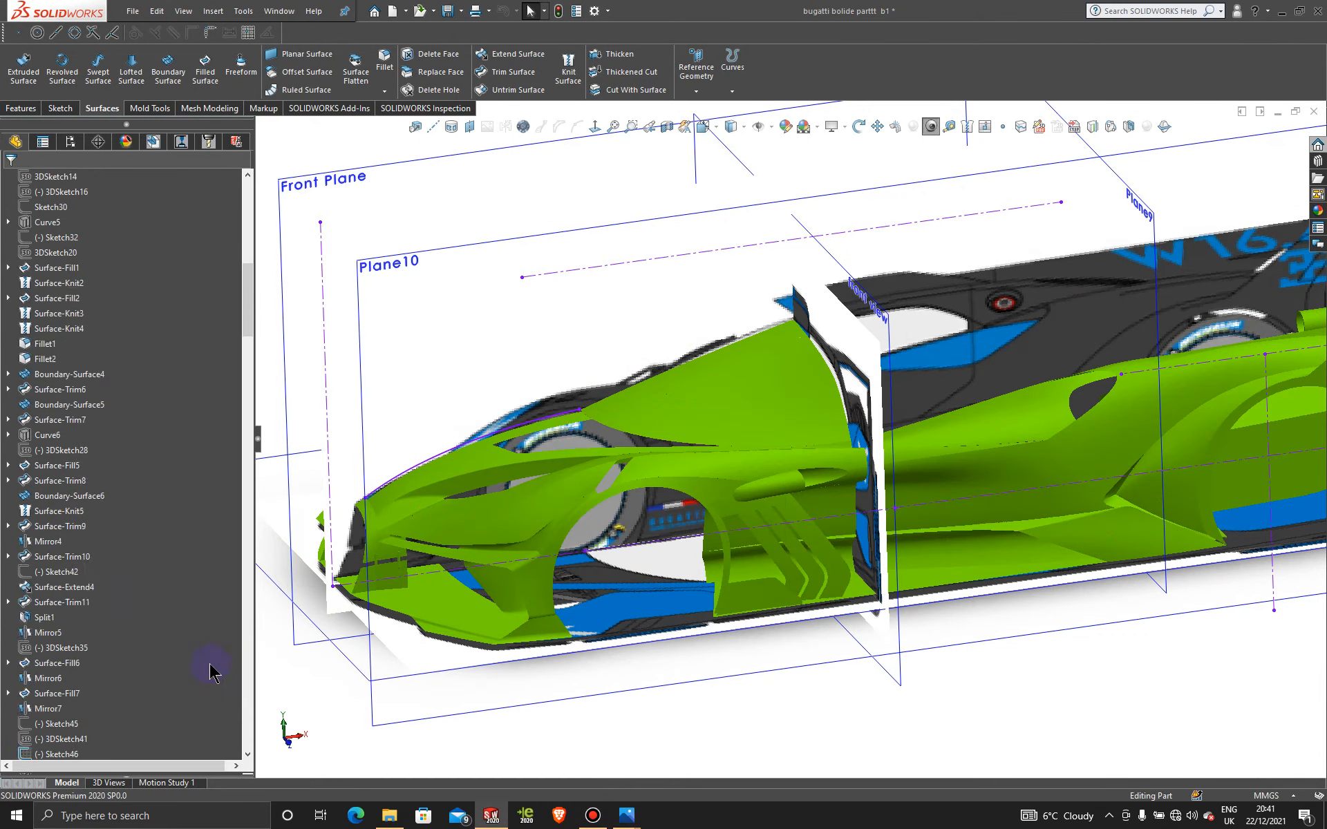
{"action": "scroll", "coordinate": [211, 670], "scroll_direction": "down", "scroll_amount": 20}
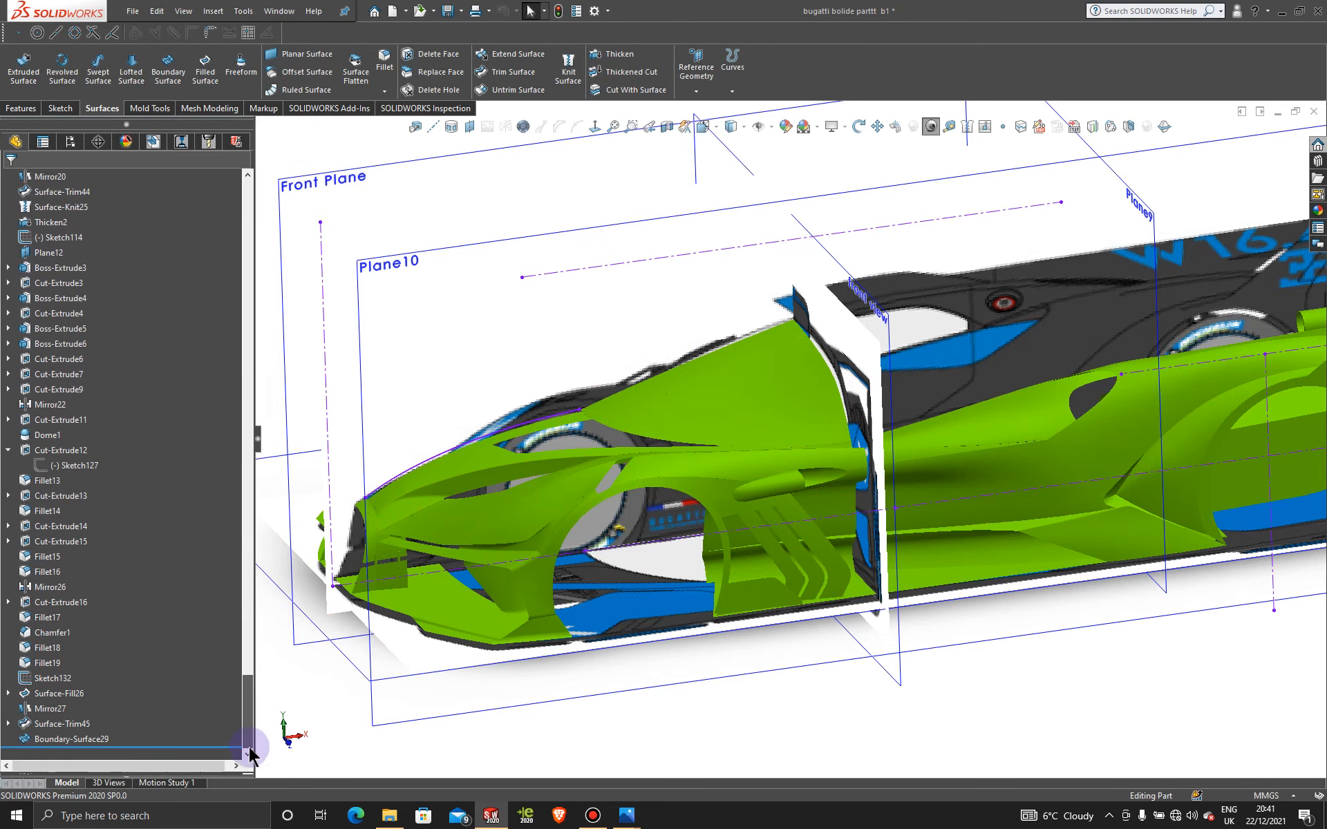
{"action": "right_click", "coordinate": [82, 745]}
{"action": "left_click", "coordinate": [123, 617]}
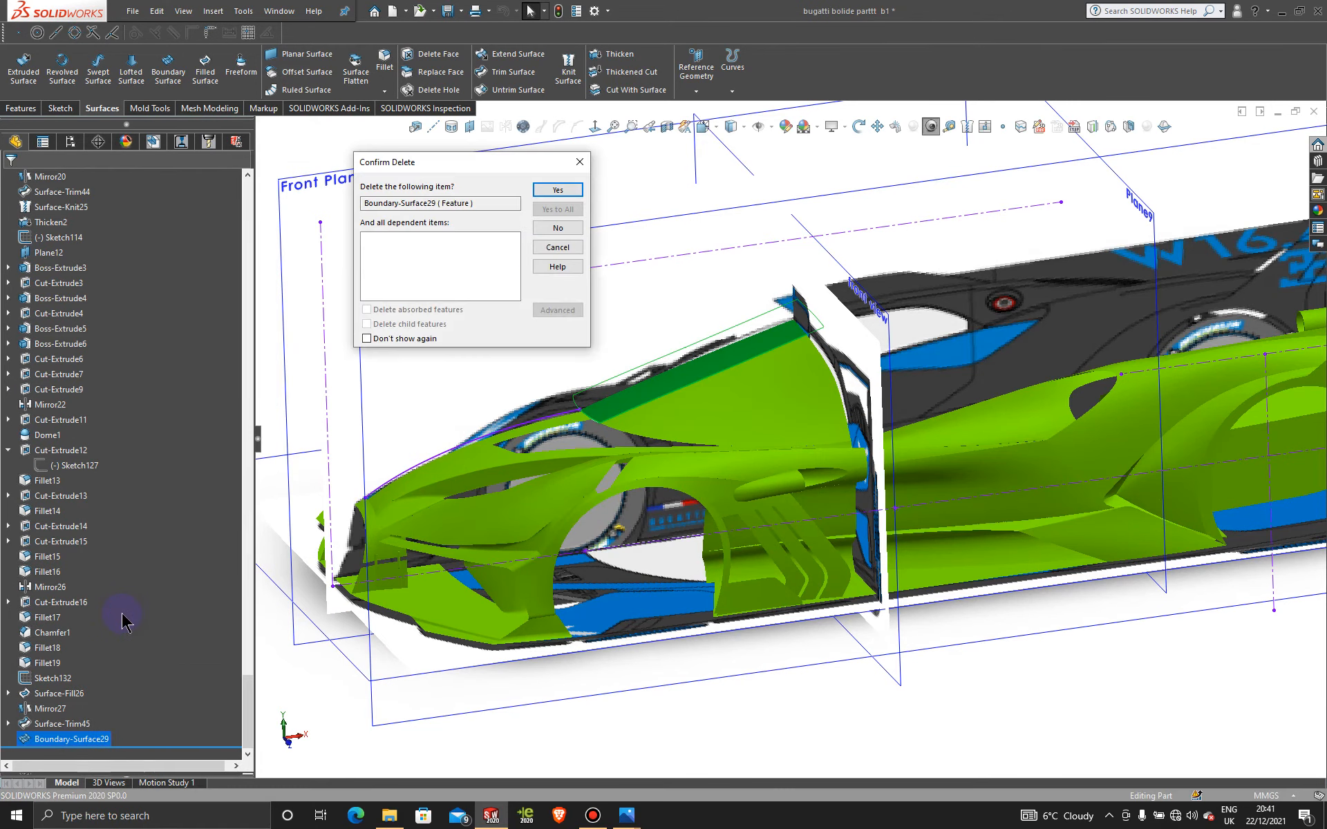
{"action": "left_click", "coordinate": [560, 190]}
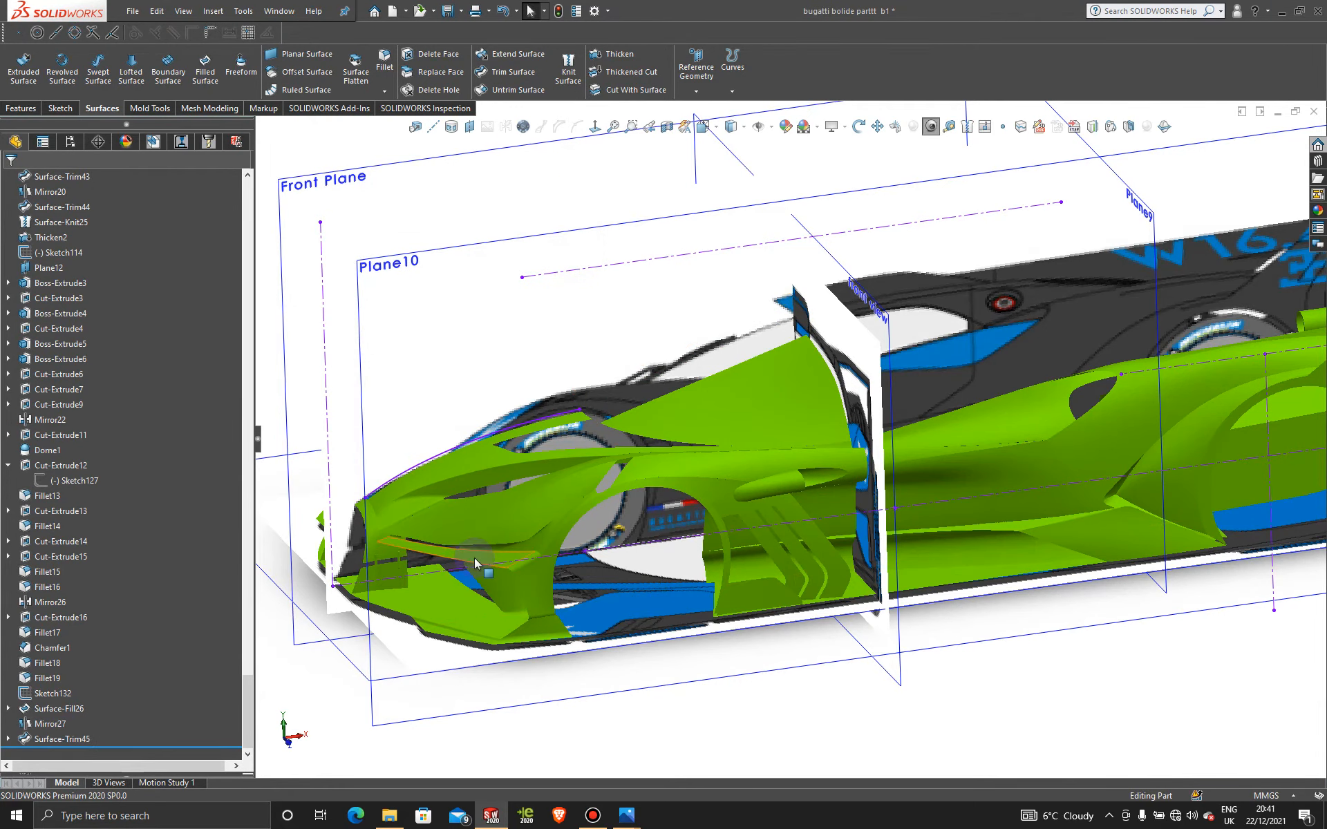
Step: Delete Surface-Trim45, Sketch134 and Mirror27 from the feature tree
{"action": "key", "text": "f"}
{"action": "right_click", "coordinate": [56, 739]}
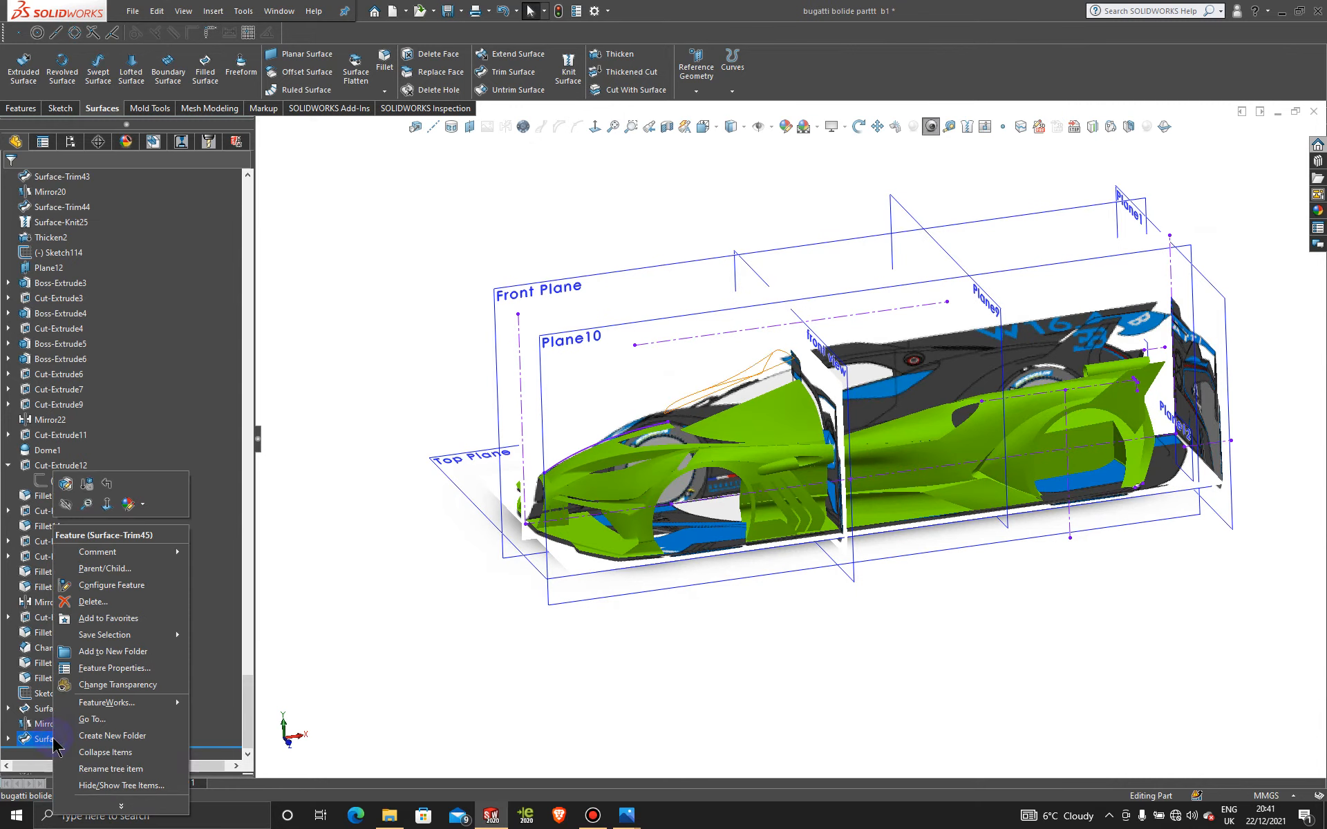
{"action": "left_click", "coordinate": [90, 601]}
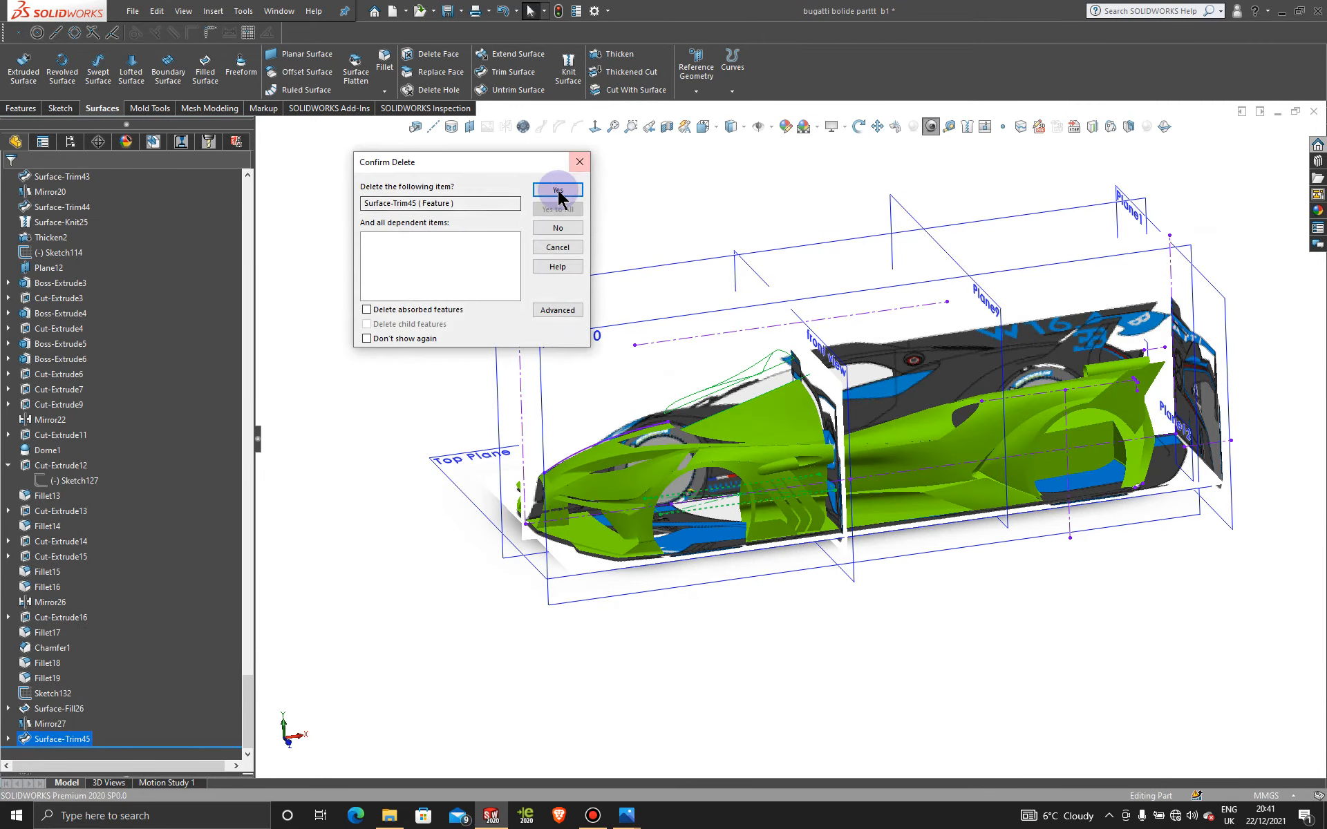
{"action": "left_click", "coordinate": [558, 189]}
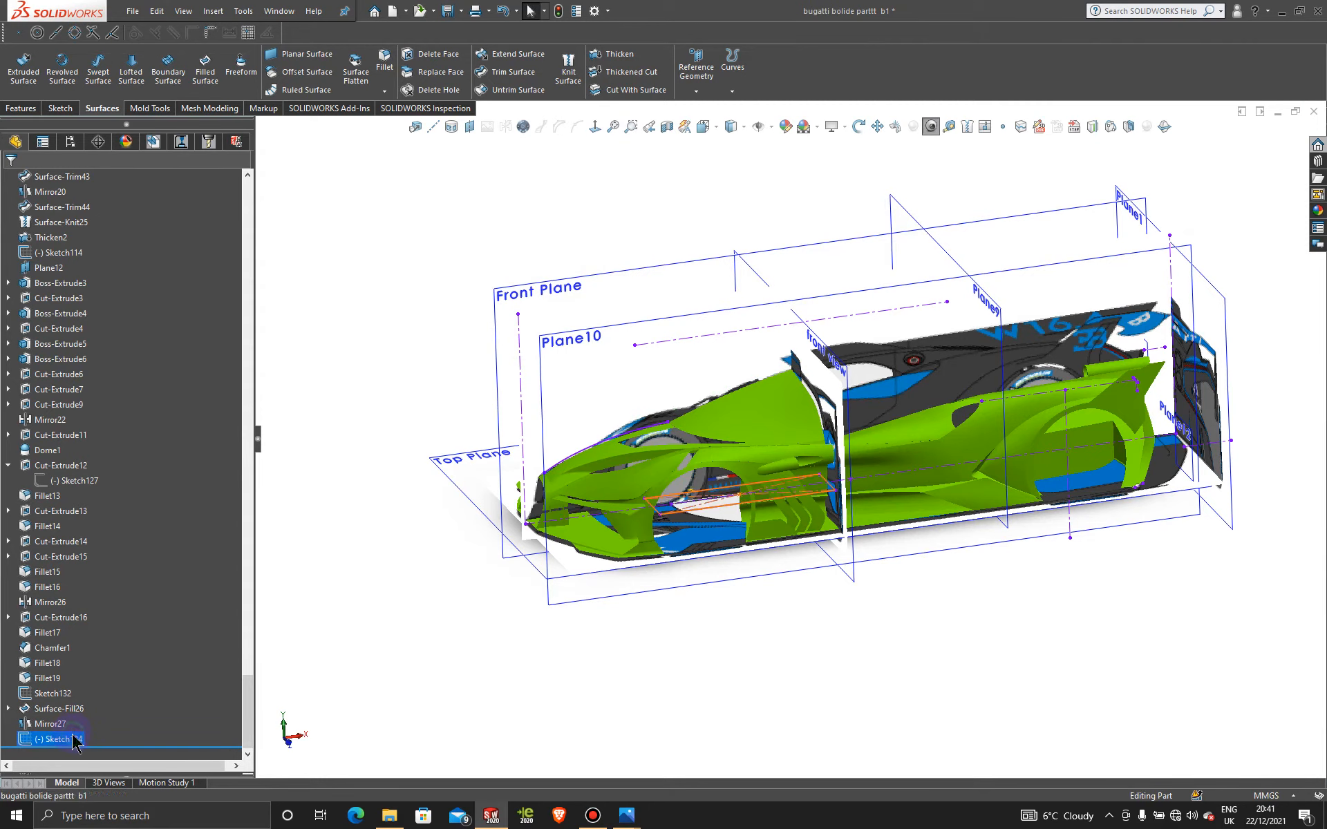
{"action": "right_click", "coordinate": [73, 740]}
{"action": "left_click", "coordinate": [92, 626]}
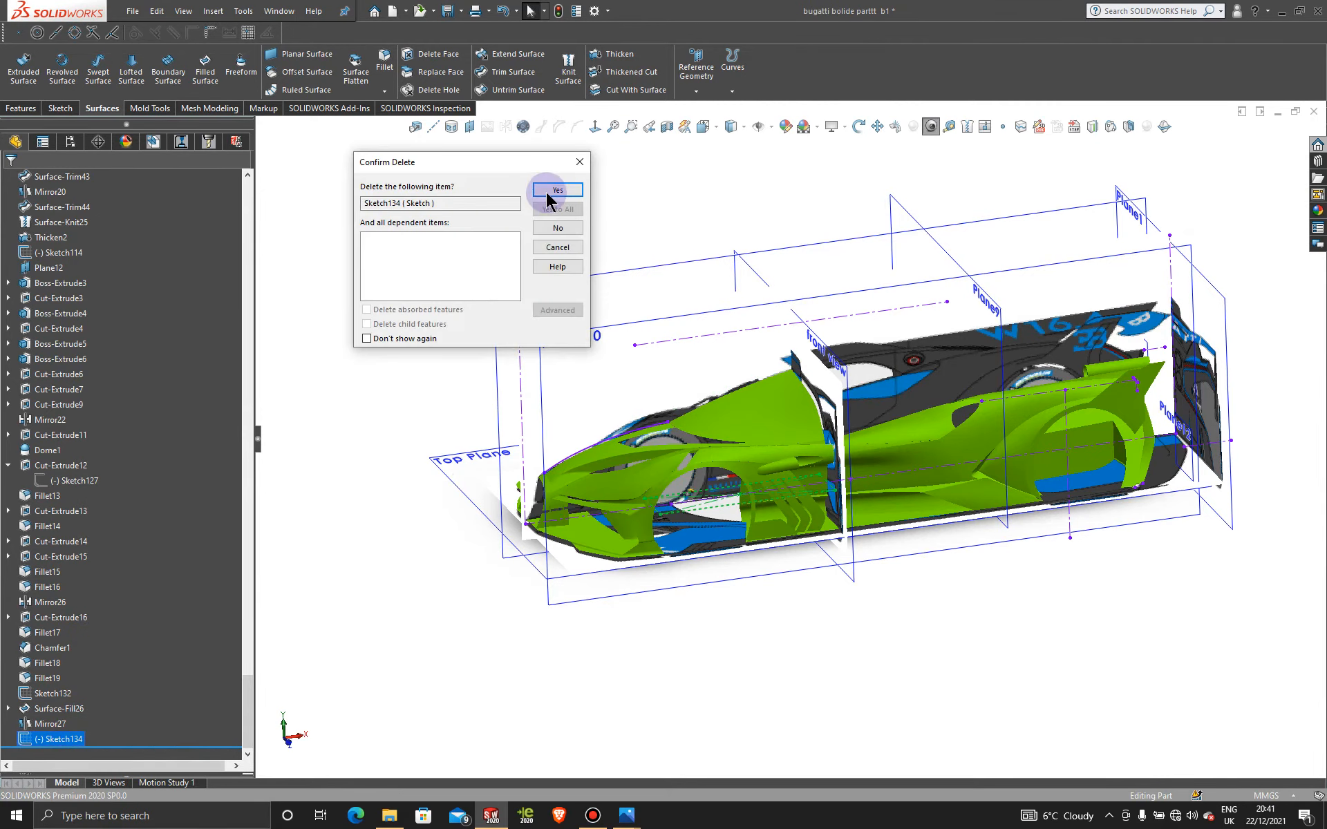
{"action": "left_click", "coordinate": [546, 197]}
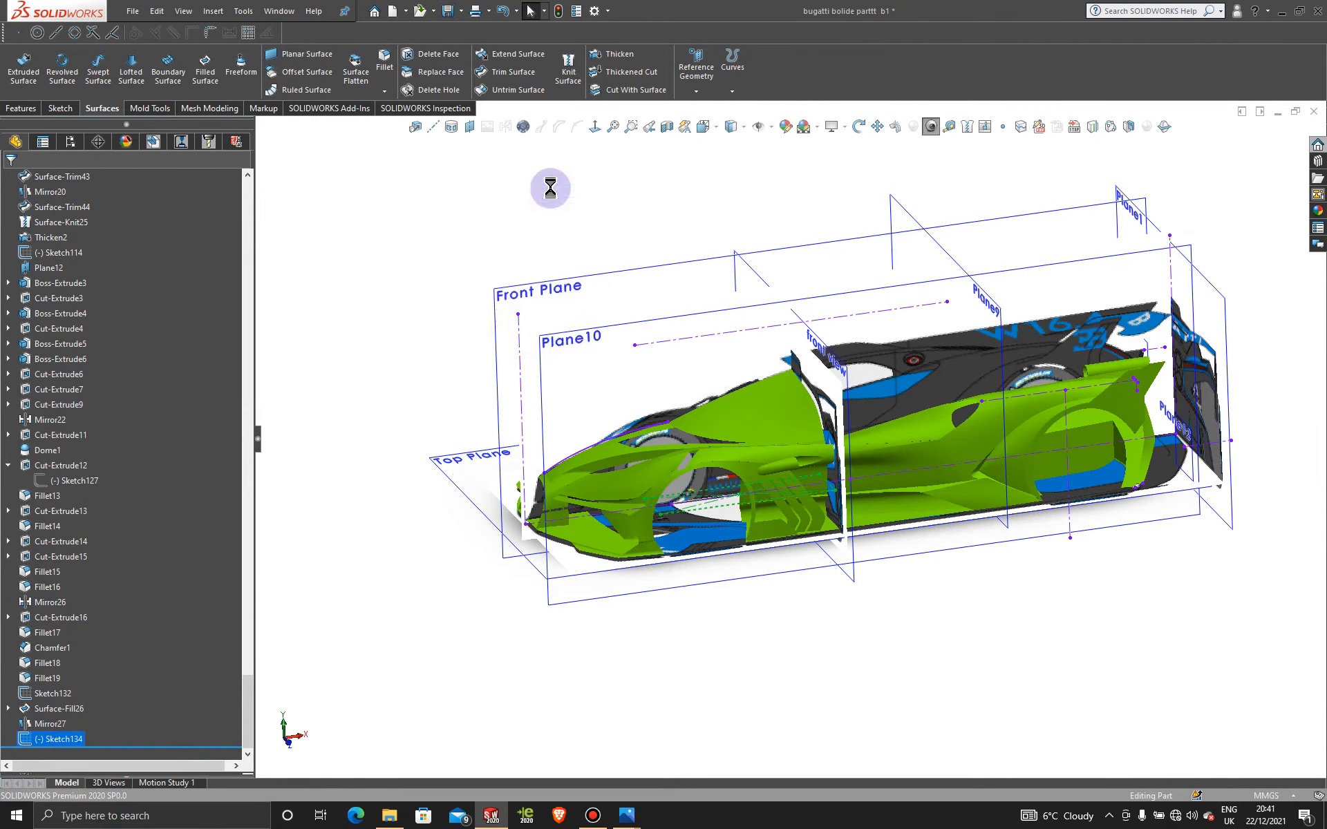
{"action": "right_click", "coordinate": [50, 742]}
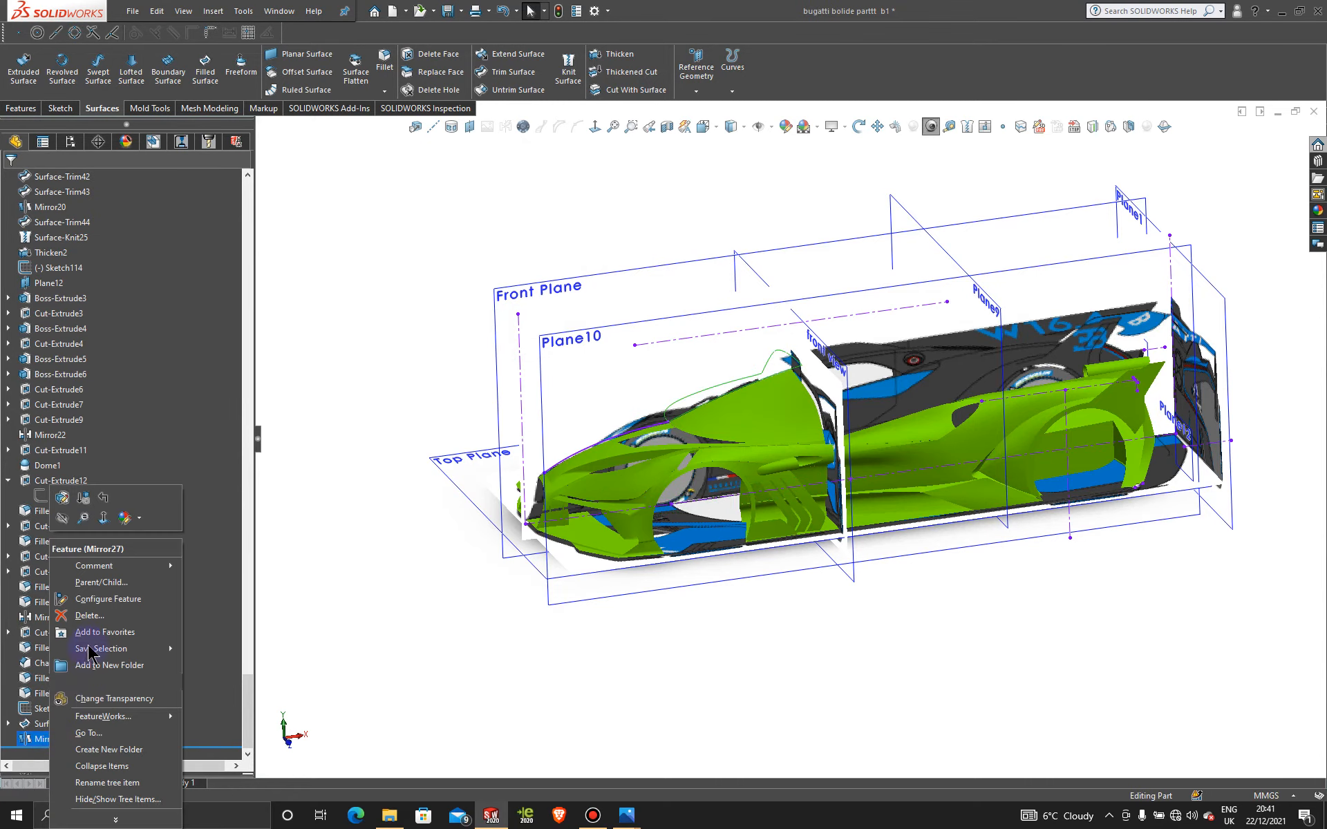
{"action": "left_click", "coordinate": [92, 625]}
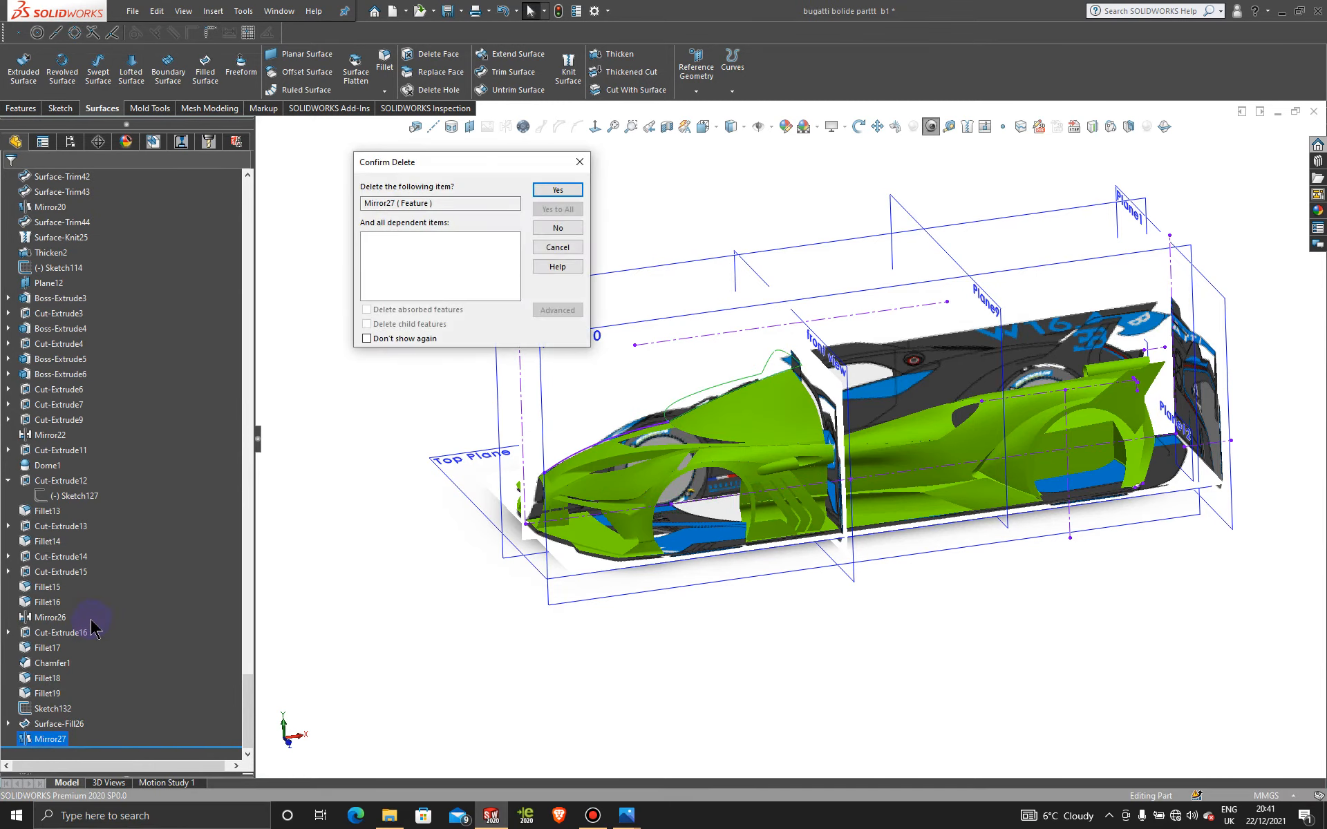
{"action": "left_click", "coordinate": [564, 189]}
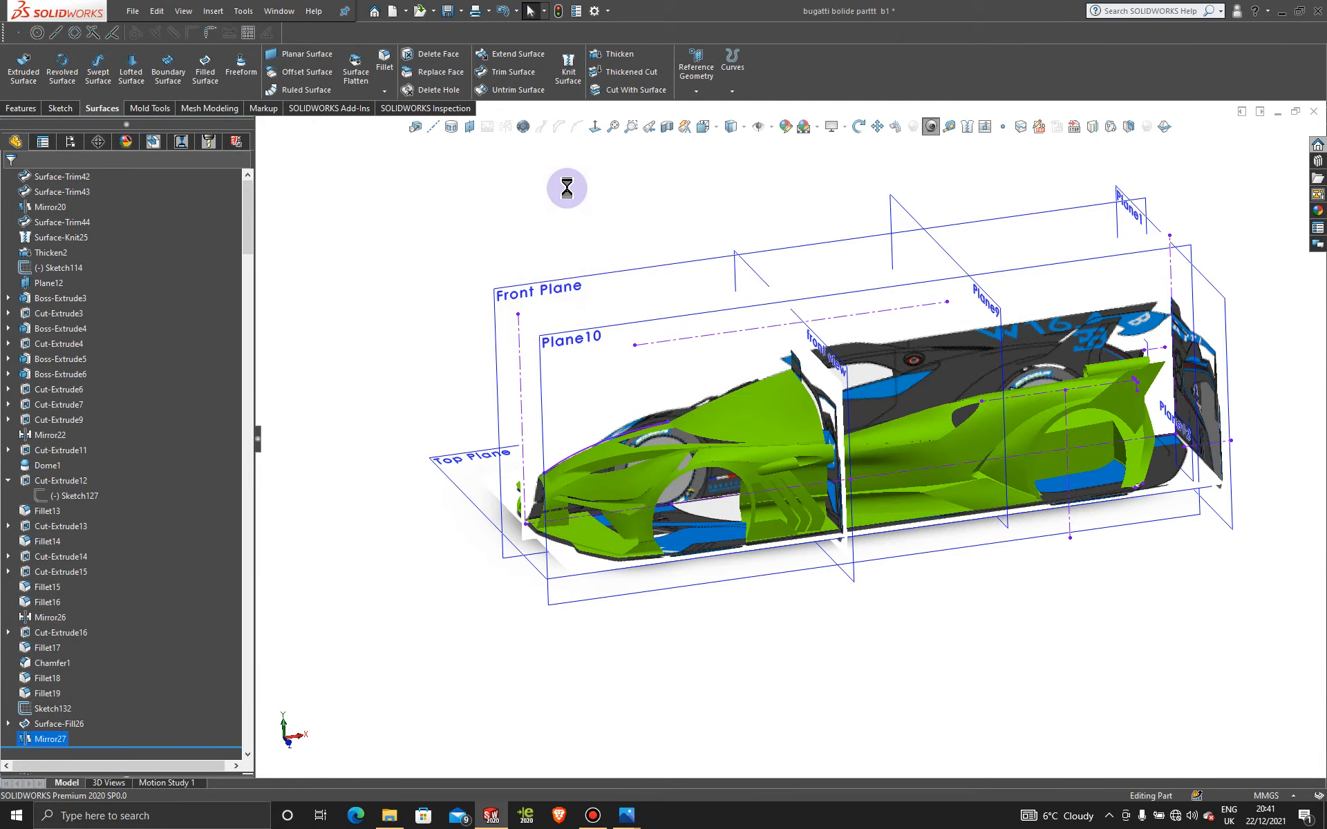
Step: Open the canopy's 3DSketch135 for editing from the isometric view
{"action": "key", "text": "space"}
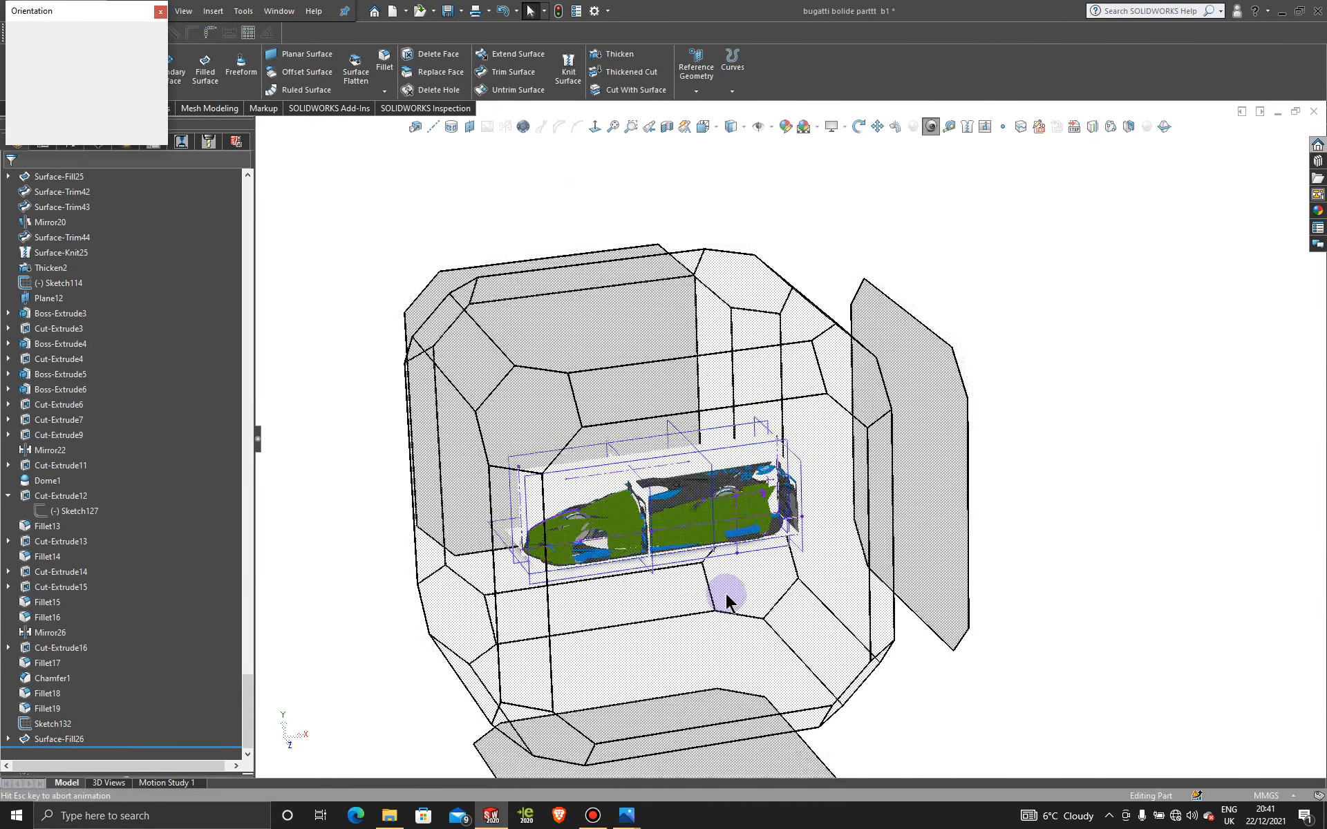
{"action": "left_click", "coordinate": [726, 595]}
{"action": "scroll", "coordinate": [711, 408], "scroll_direction": "down", "scroll_amount": 5}
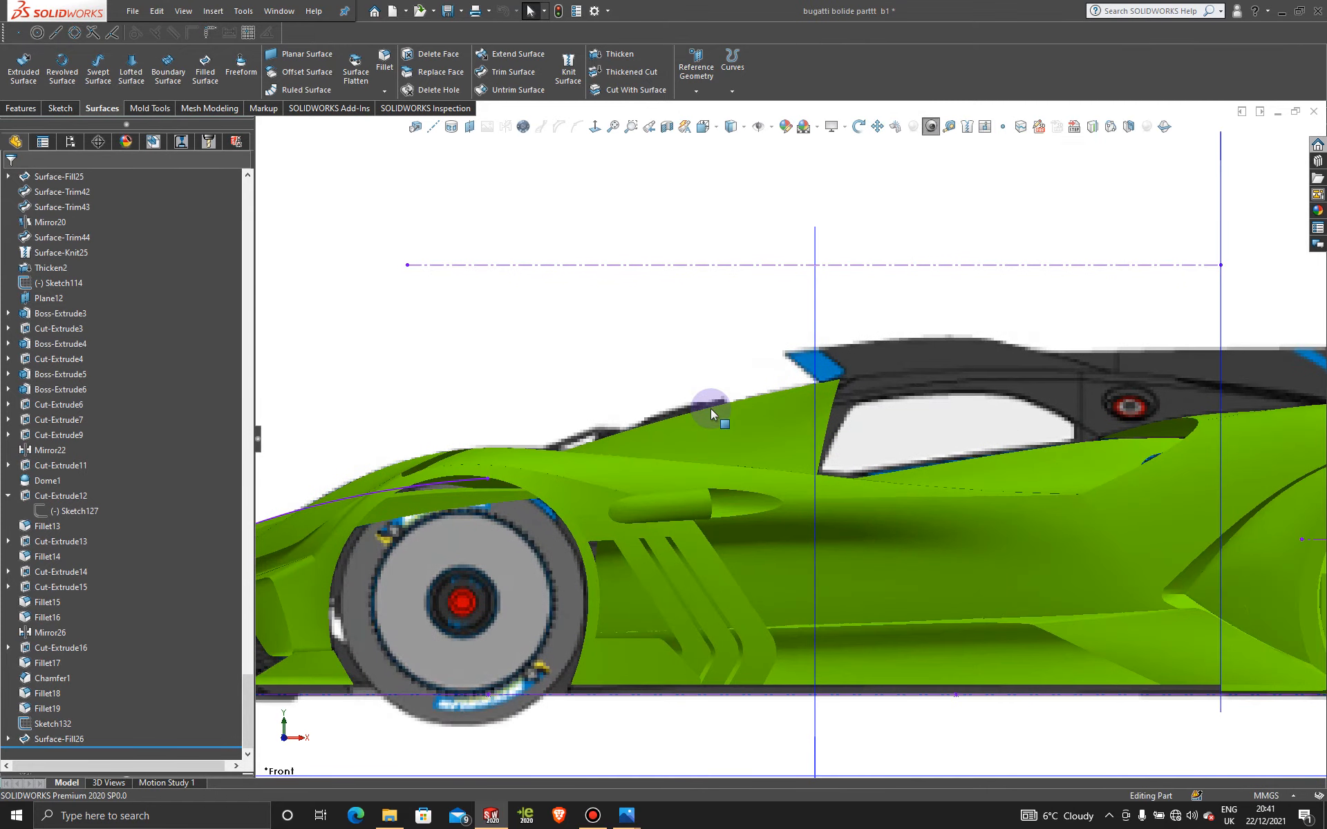
{"action": "key", "text": "ctrl+7"}
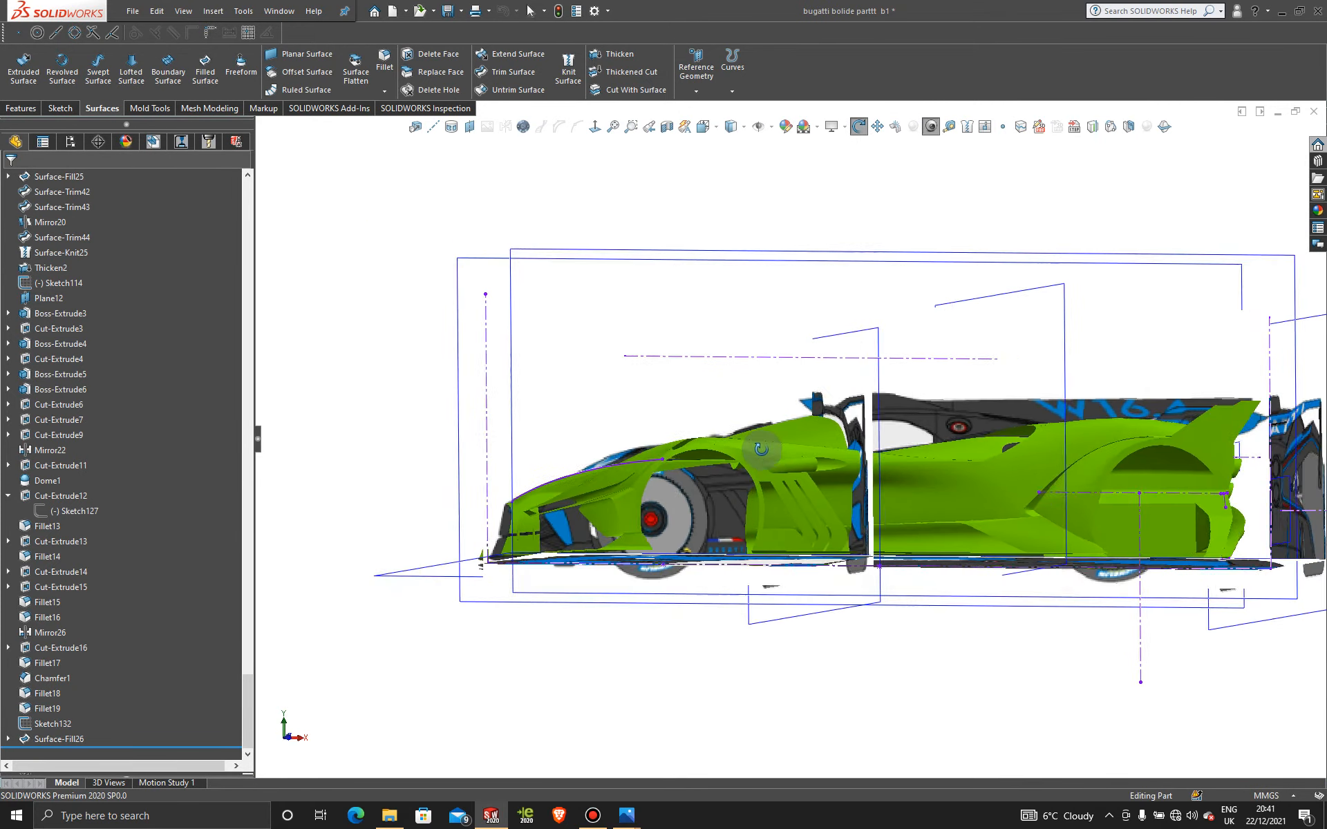
{"action": "scroll", "coordinate": [814, 505], "scroll_direction": "down", "scroll_amount": 5}
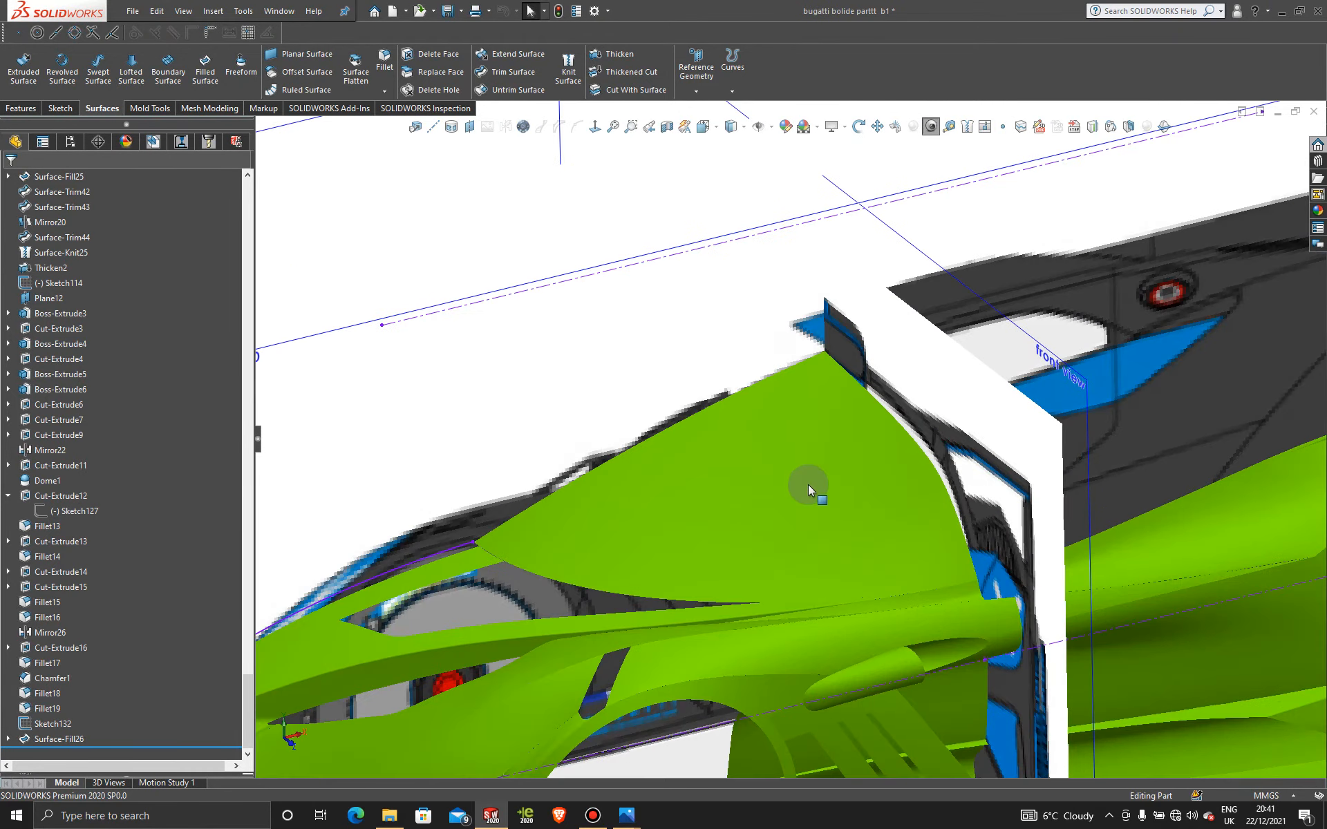
{"action": "left_click", "coordinate": [833, 415]}
{"action": "right_click", "coordinate": [926, 417]}
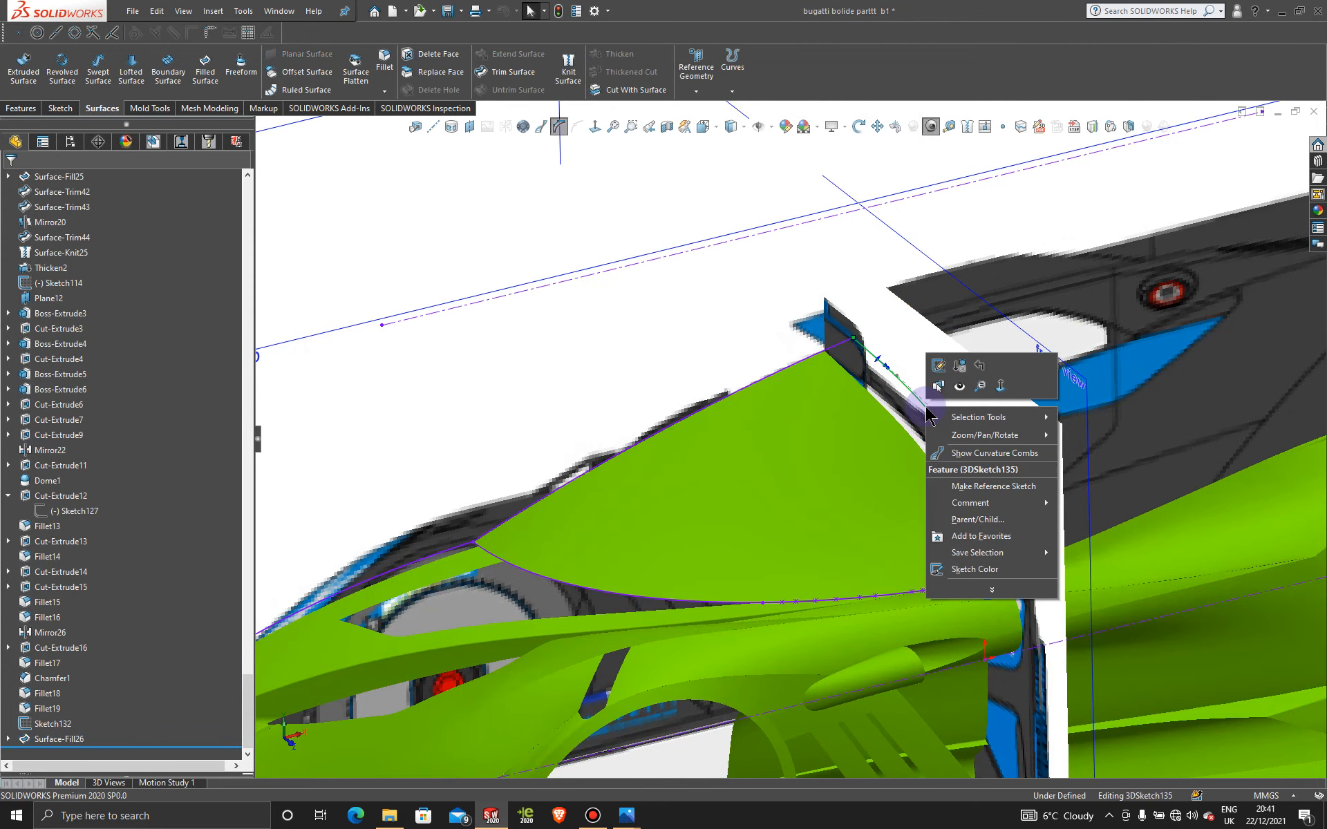
{"action": "left_click", "coordinate": [938, 366]}
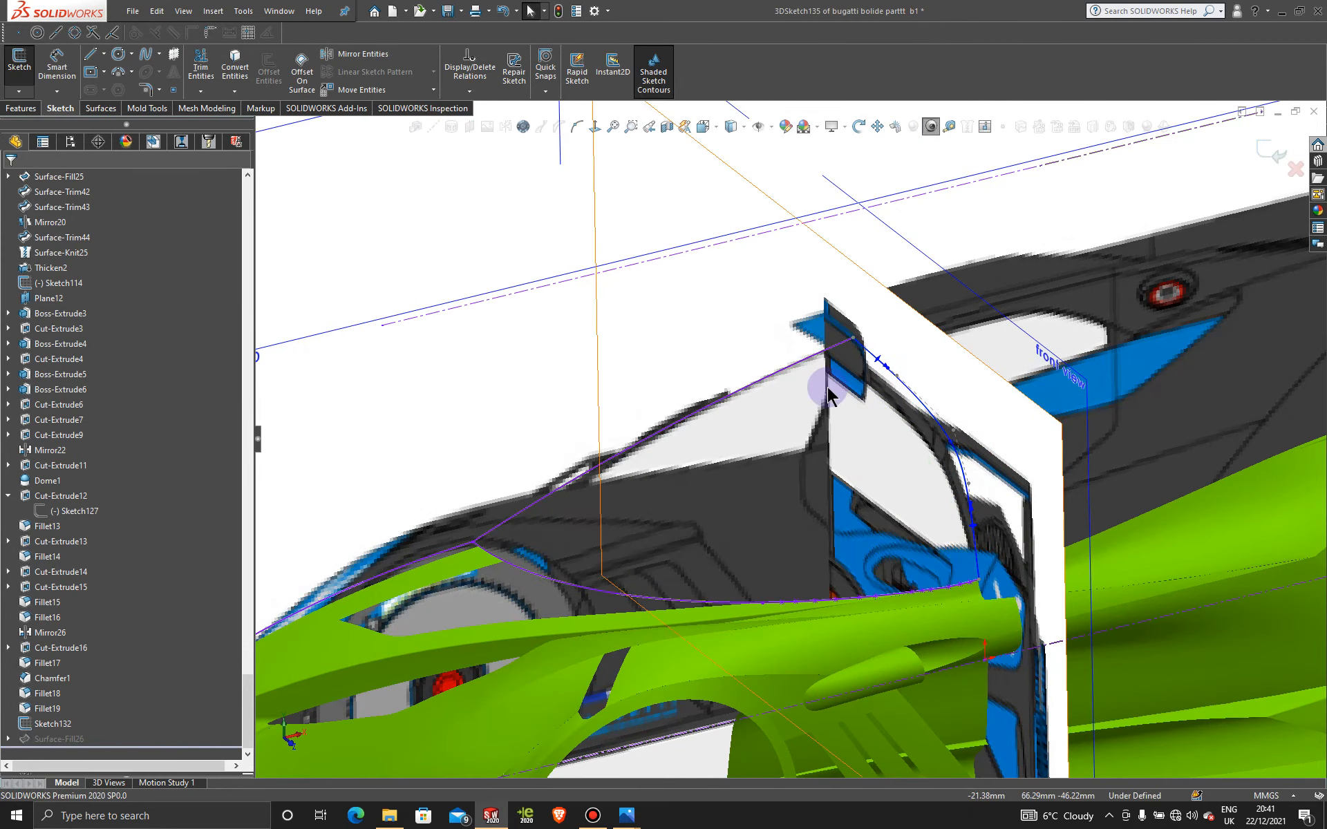
Step: Constrain the spline end at the centreline Along Z and exit the 3D sketch
{"action": "key", "text": "space"}
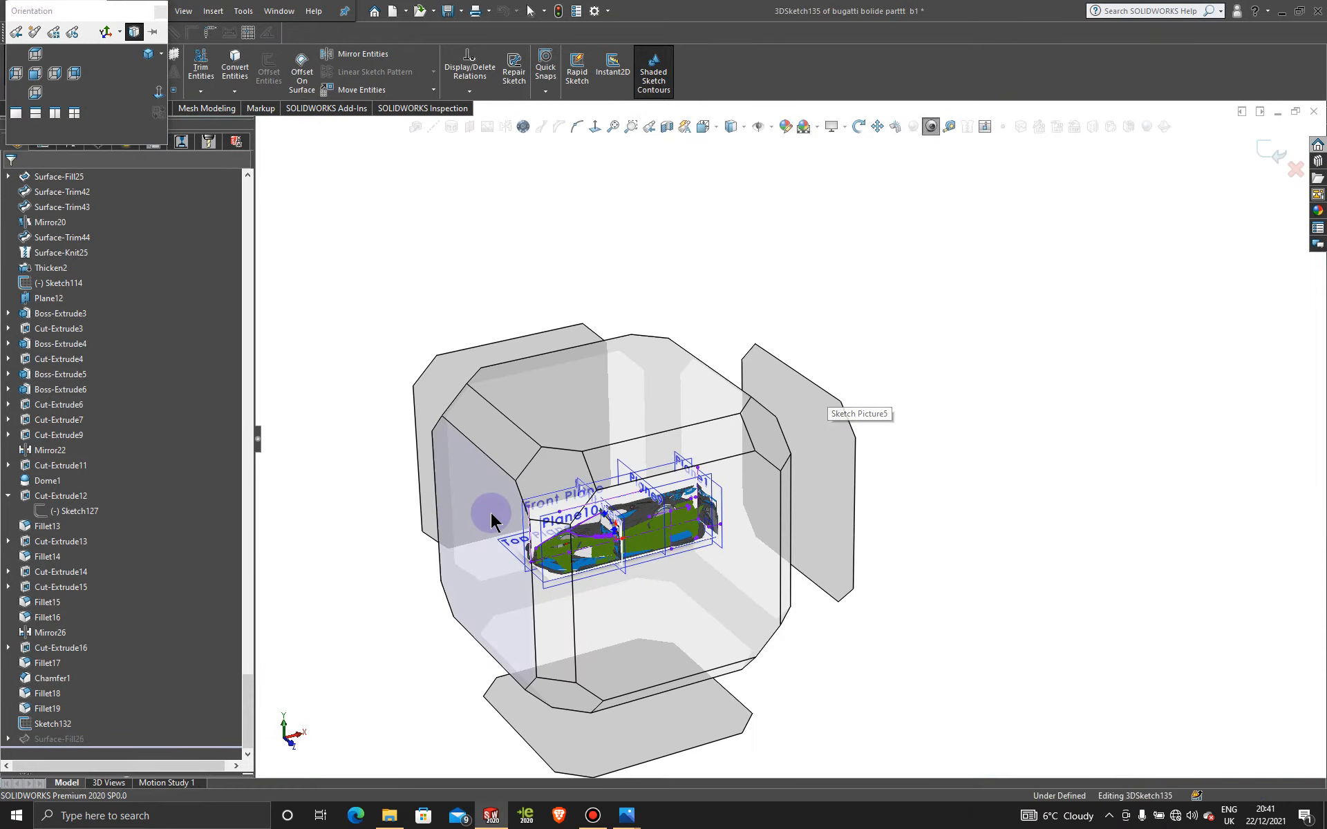
{"action": "left_click", "coordinate": [491, 513]}
{"action": "scroll", "coordinate": [791, 387], "scroll_direction": "down", "scroll_amount": 8}
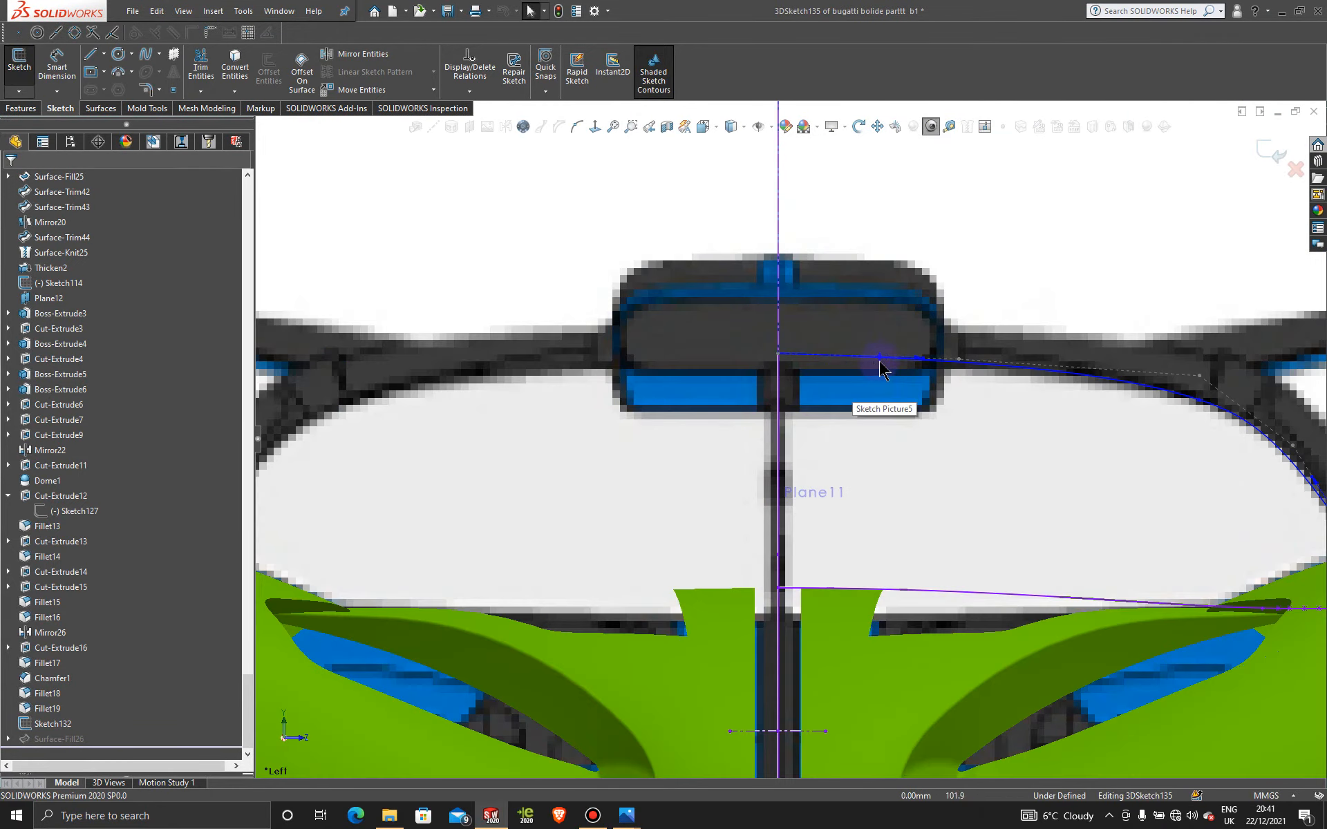
{"action": "left_click", "coordinate": [878, 357]}
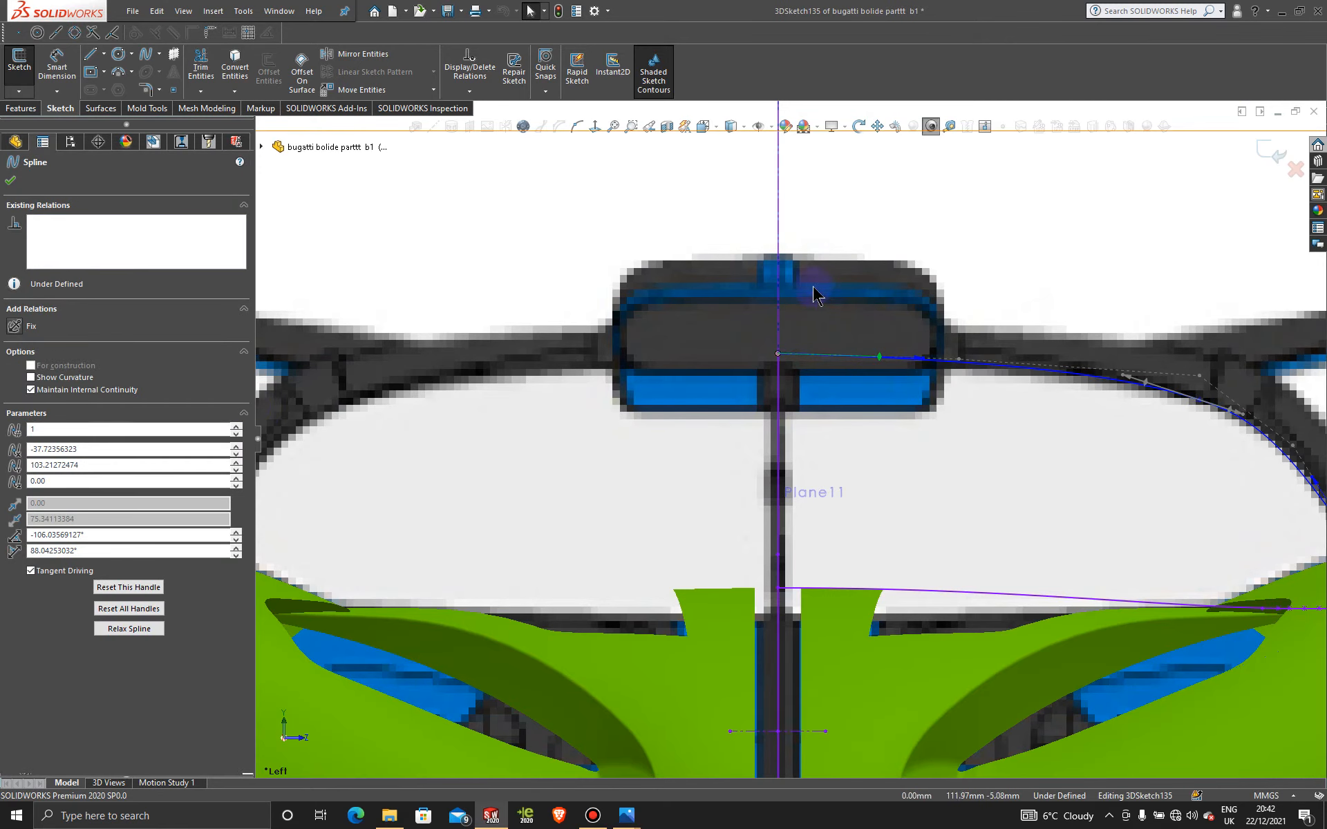
{"action": "left_click", "coordinate": [881, 359]}
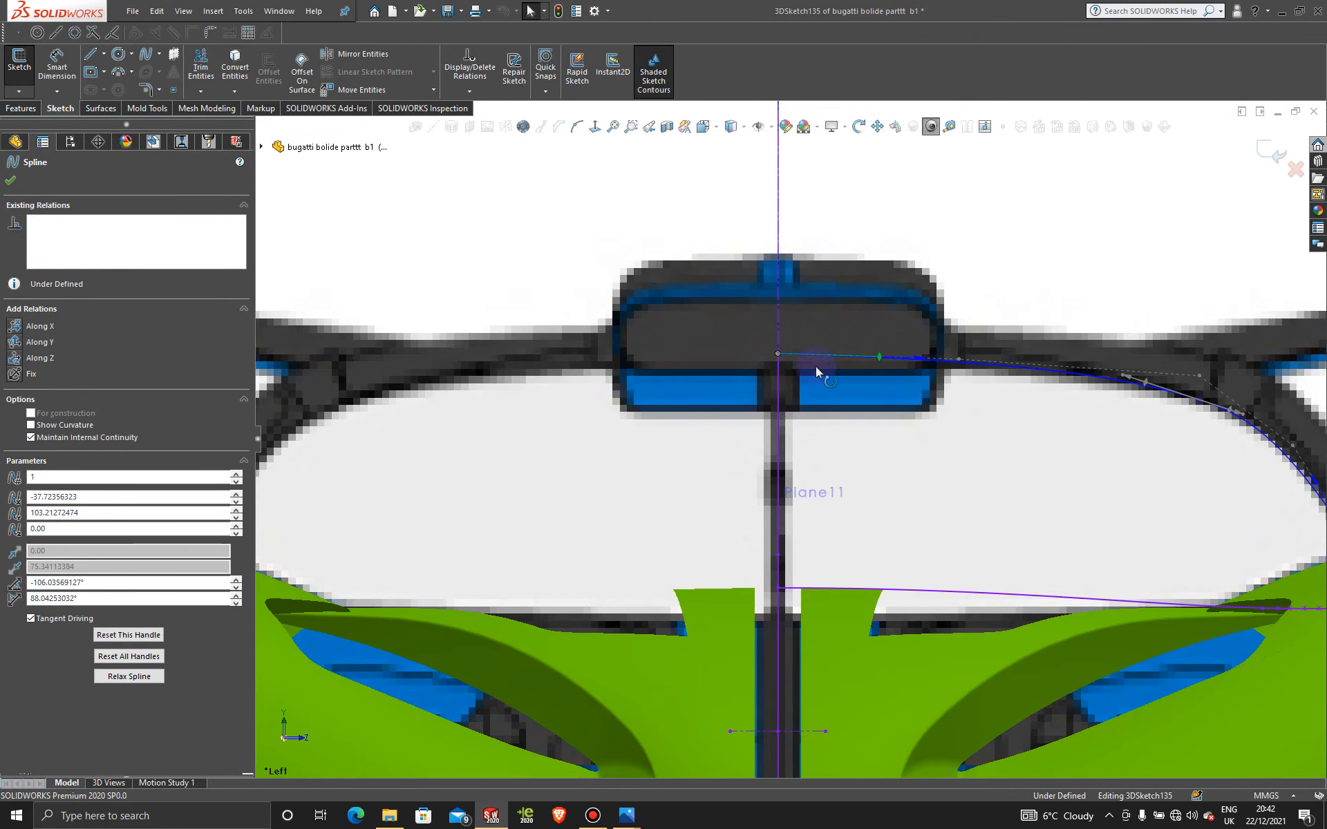
{"action": "left_click", "coordinate": [14, 358]}
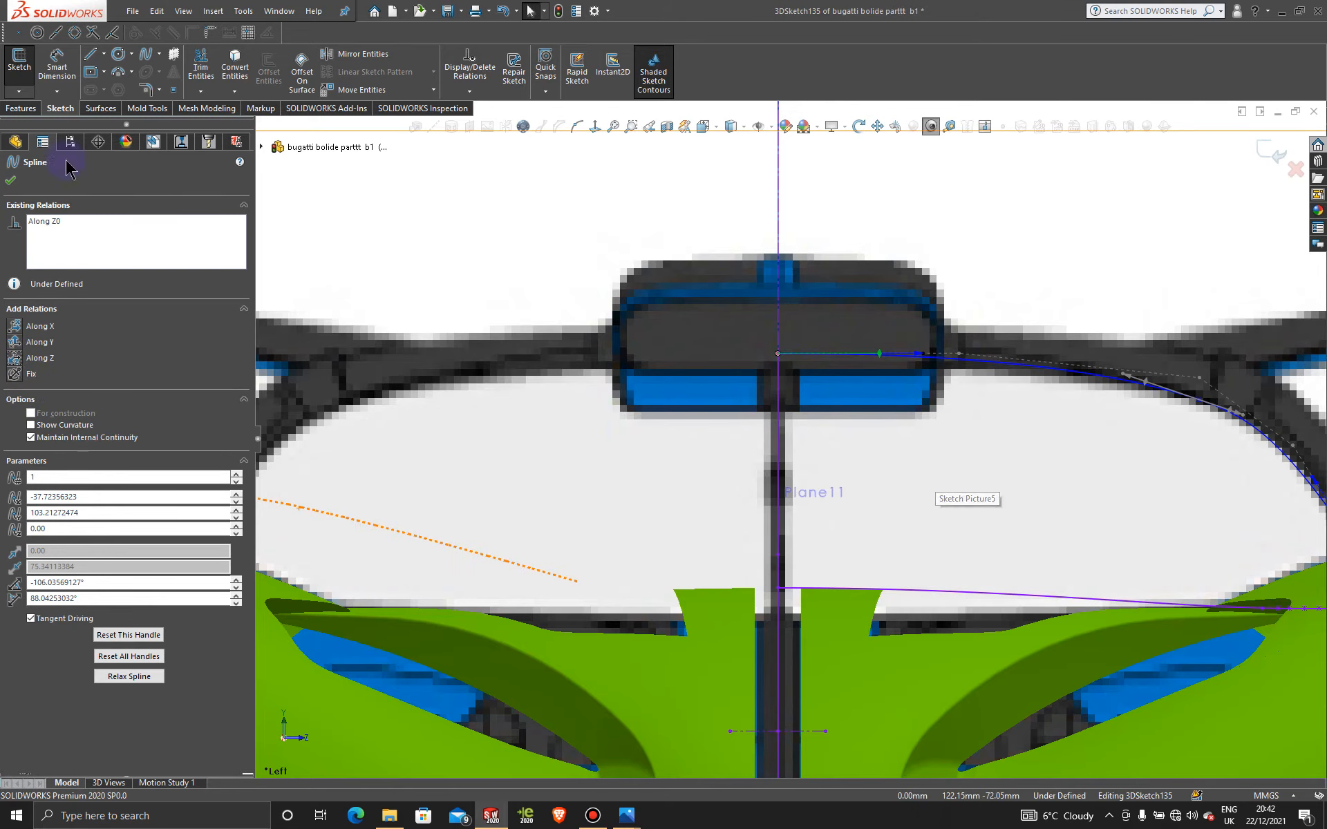
{"action": "left_click", "coordinate": [11, 180]}
{"action": "scroll", "coordinate": [993, 450], "scroll_direction": "up", "scroll_amount": 3}
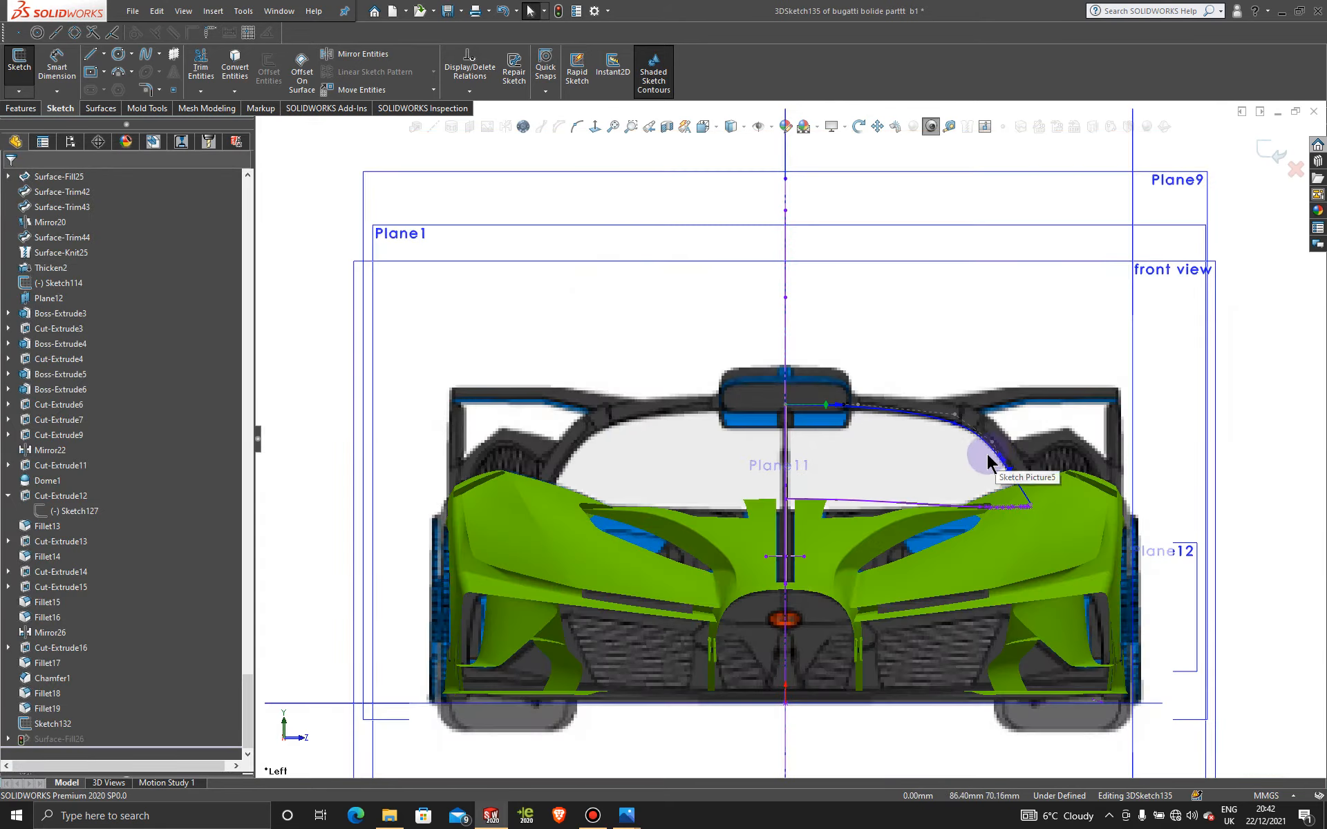
{"action": "scroll", "coordinate": [986, 454], "scroll_direction": "up", "scroll_amount": 3}
{"action": "middle_click_drag", "start_coordinate": [864, 438], "coordinate": [750, 434]}
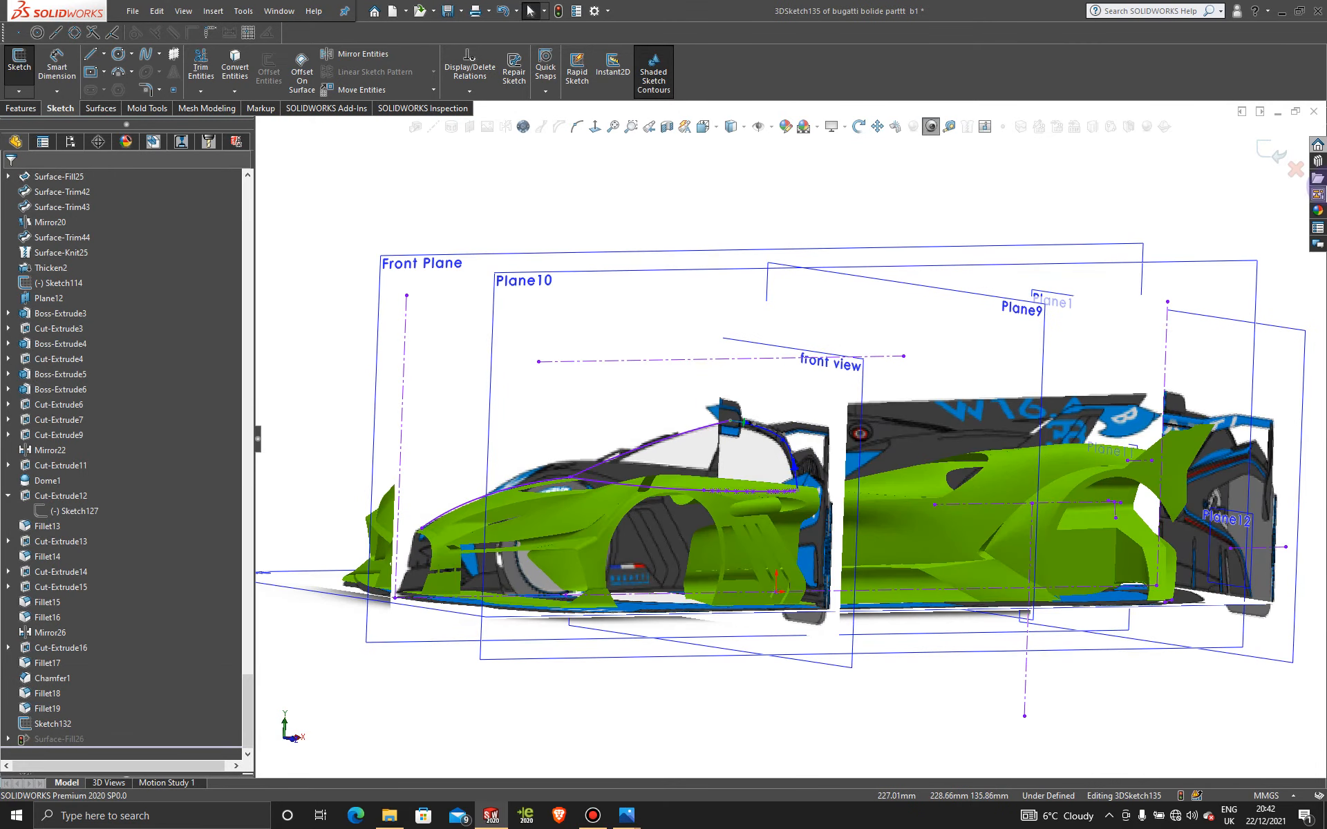
{"action": "left_click", "coordinate": [1263, 152]}
Step: Activate Display State-2 to show the car in plain grey
{"action": "mouse_move", "coordinate": [644, 400]}
{"action": "middle_mouse_down"}
{"action": "mouse_move", "coordinate": [598, 410]}
{"action": "mouse_move", "coordinate": [573, 470]}
{"action": "middle_mouse_up"}
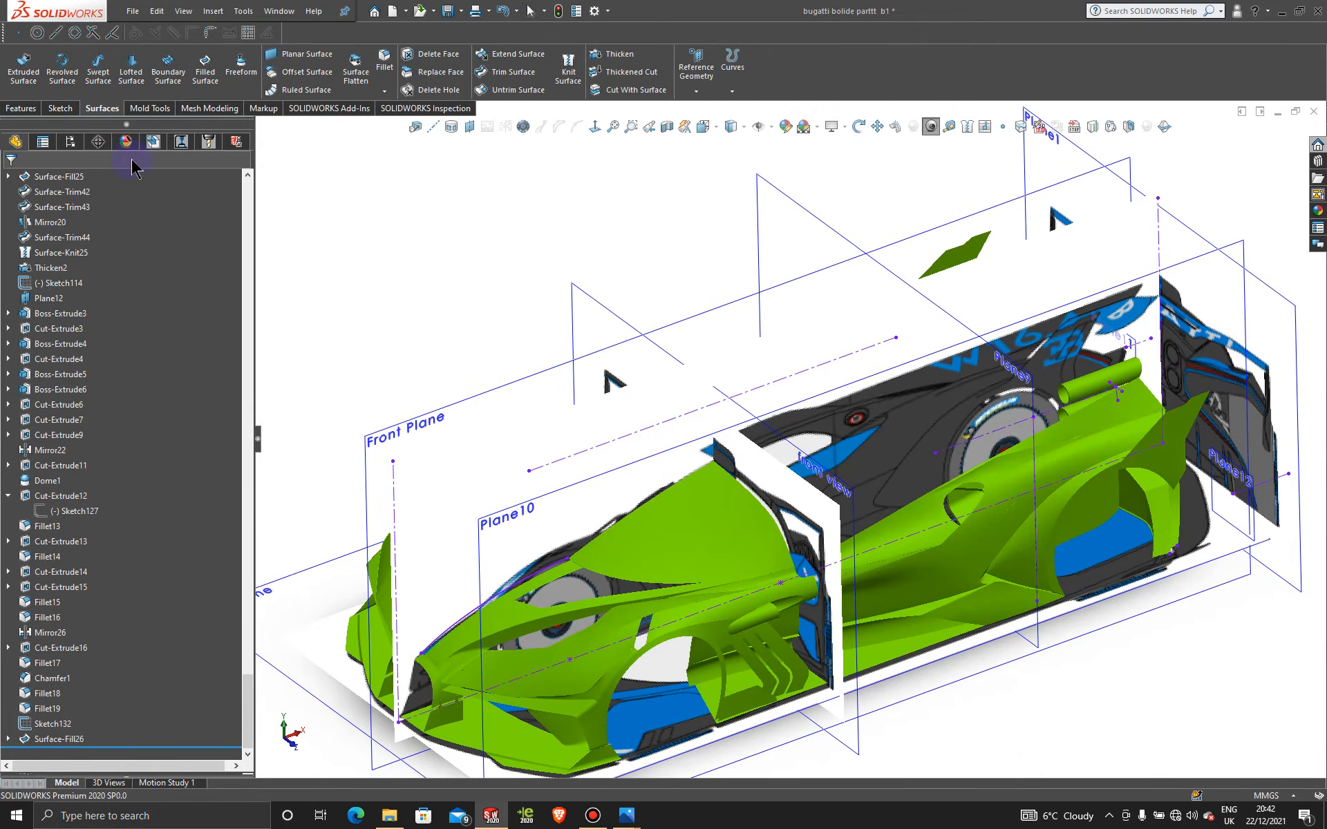
{"action": "left_click", "coordinate": [76, 142]}
{"action": "left_click", "coordinate": [78, 744]}
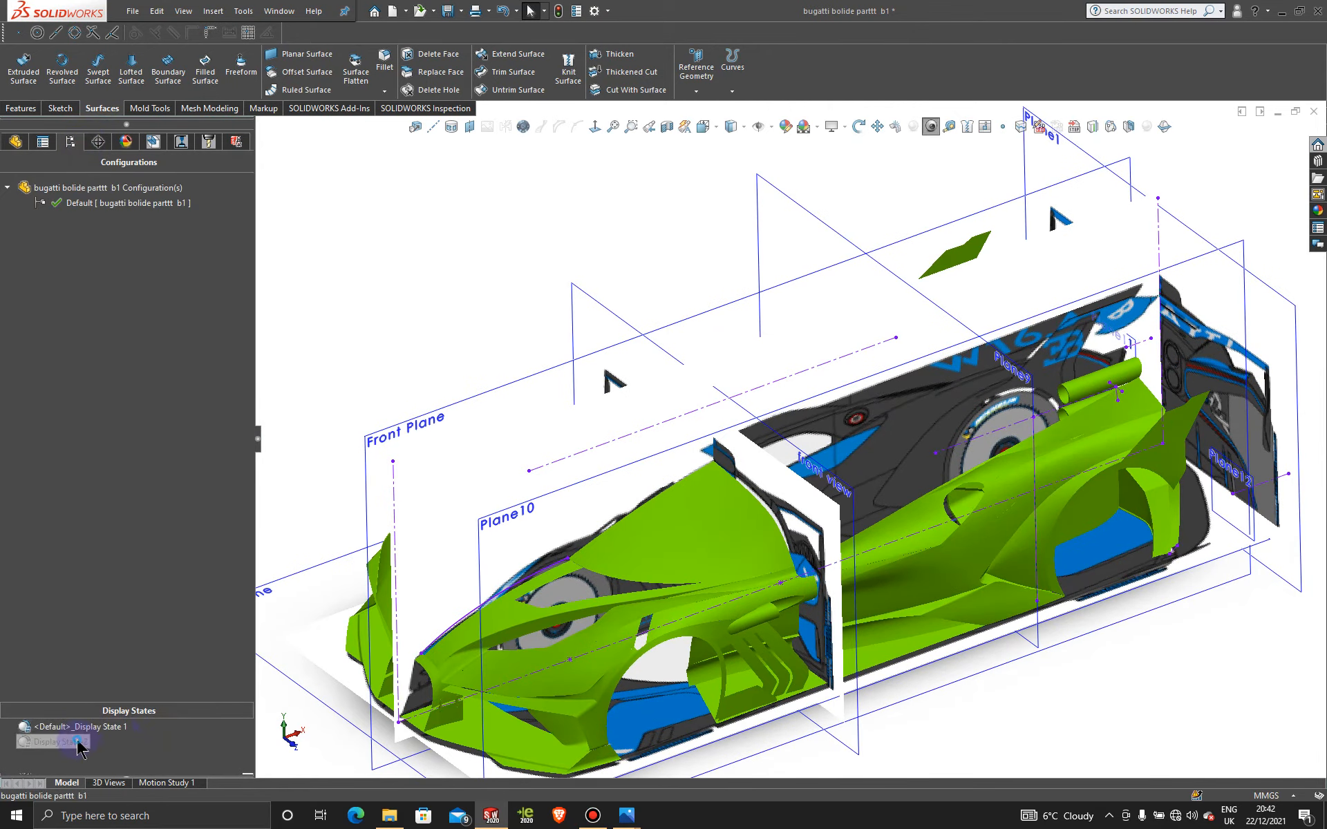
{"action": "double_click", "coordinate": [78, 743]}
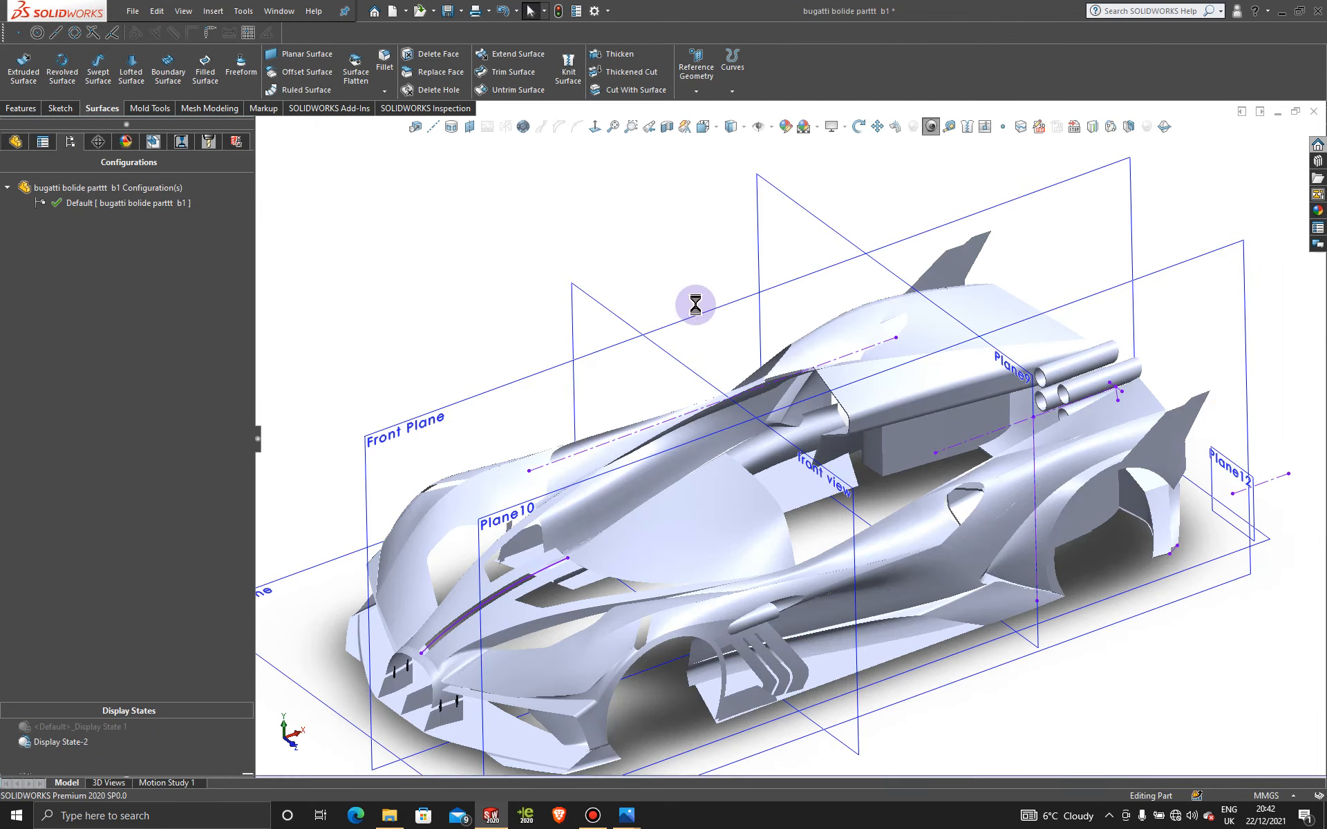
{"action": "left_click", "coordinate": [21, 109]}
Step: Mirror the Surface-Fill26 body about the Front Plane
{"action": "left_click", "coordinate": [515, 94]}
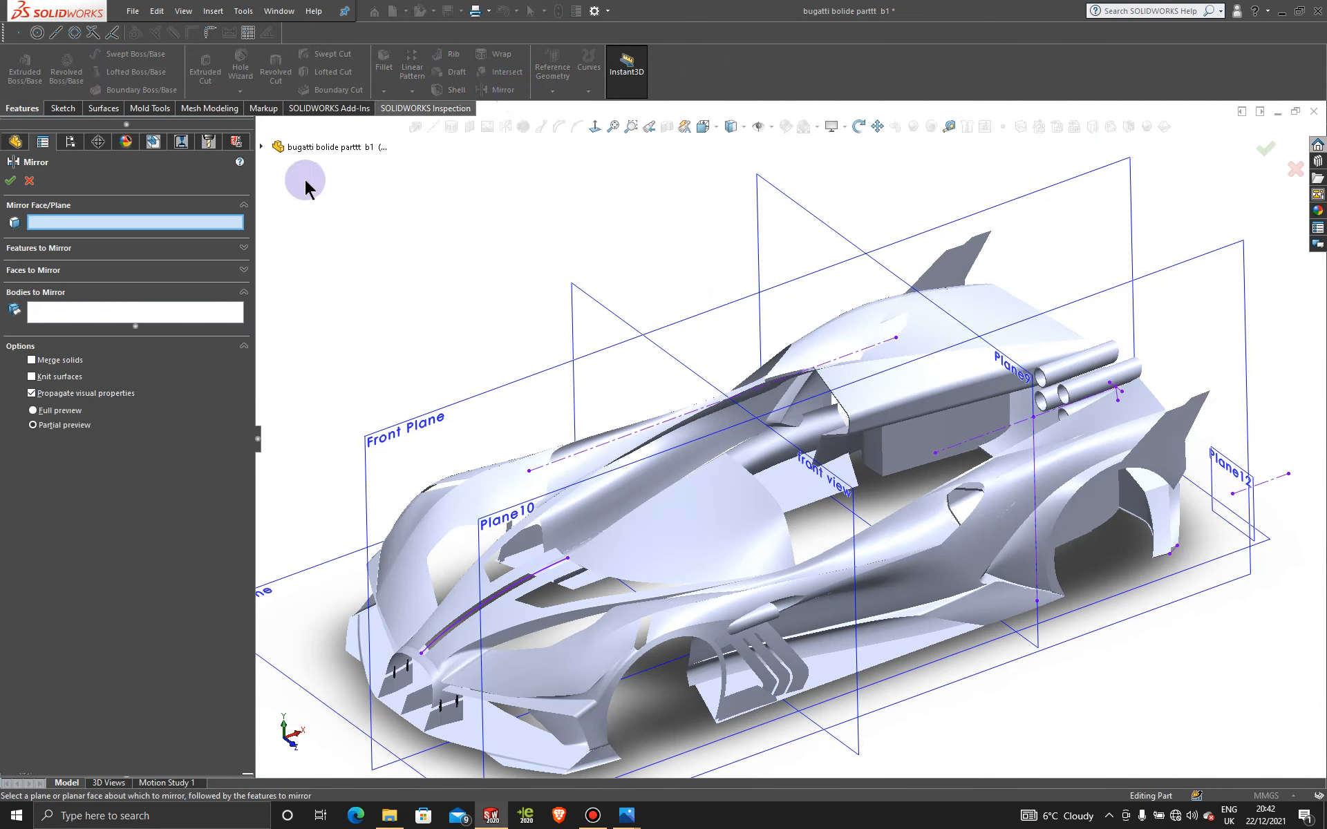
{"action": "left_click", "coordinate": [466, 436]}
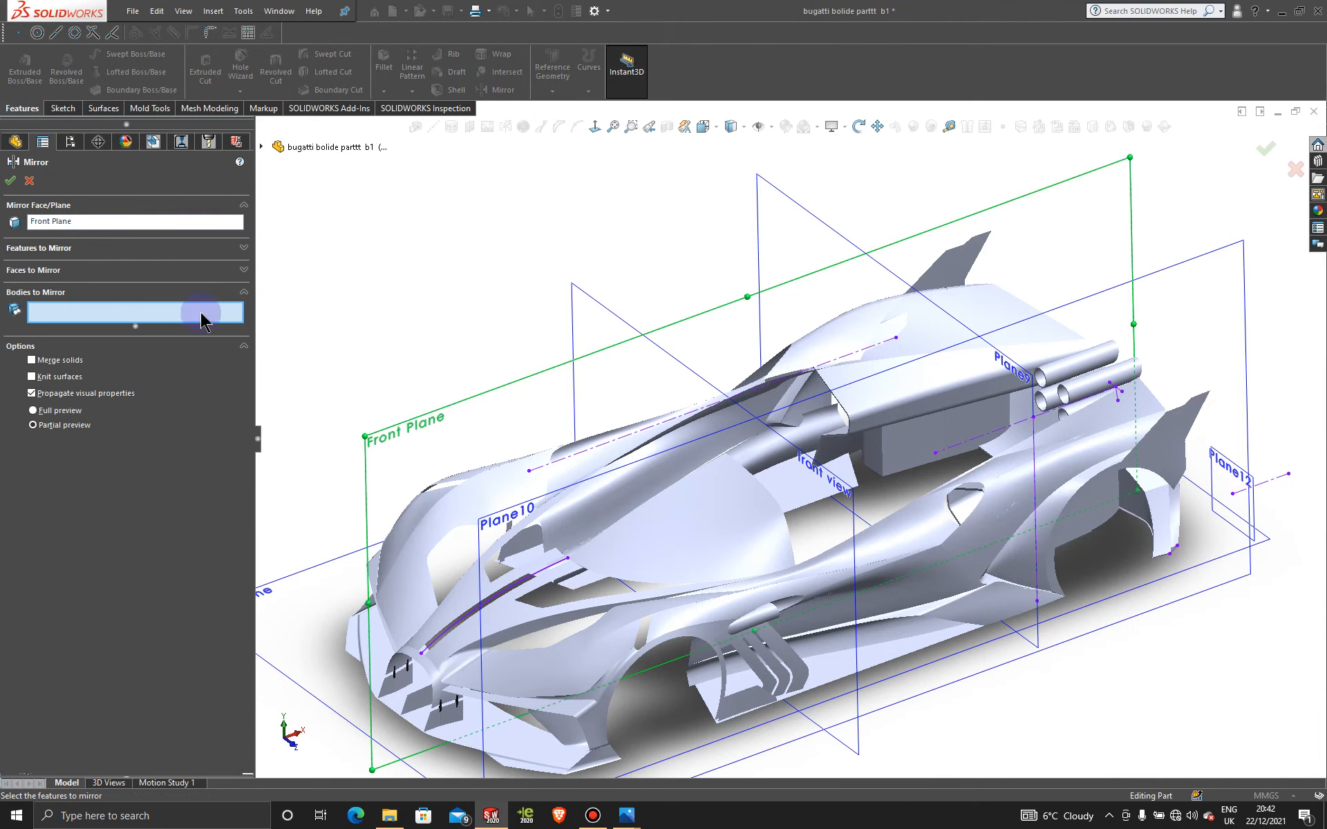
{"action": "left_click", "coordinate": [715, 542]}
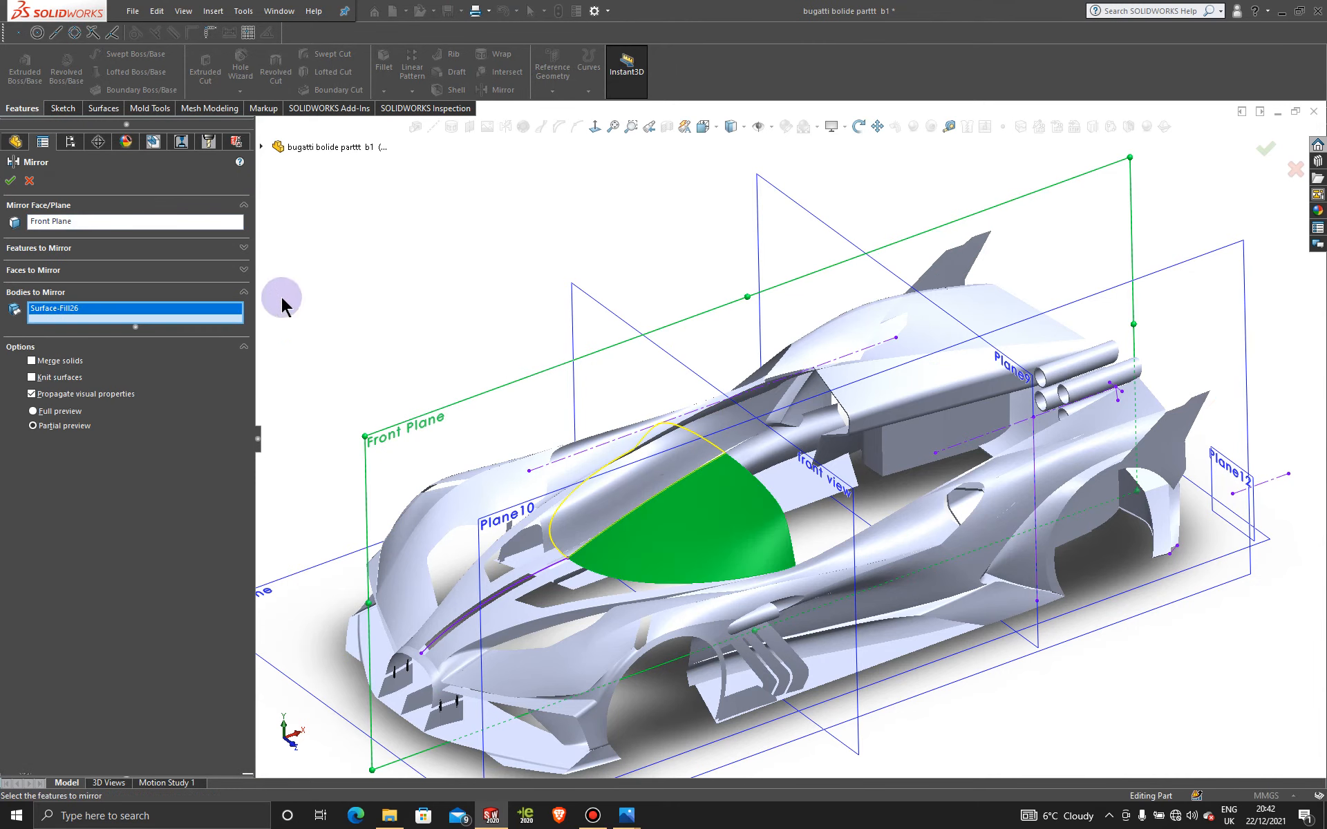
{"action": "left_click", "coordinate": [10, 182]}
{"action": "left_click", "coordinate": [438, 204]}
{"action": "middle_click_drag", "start_coordinate": [554, 285], "coordinate": [630, 440]}
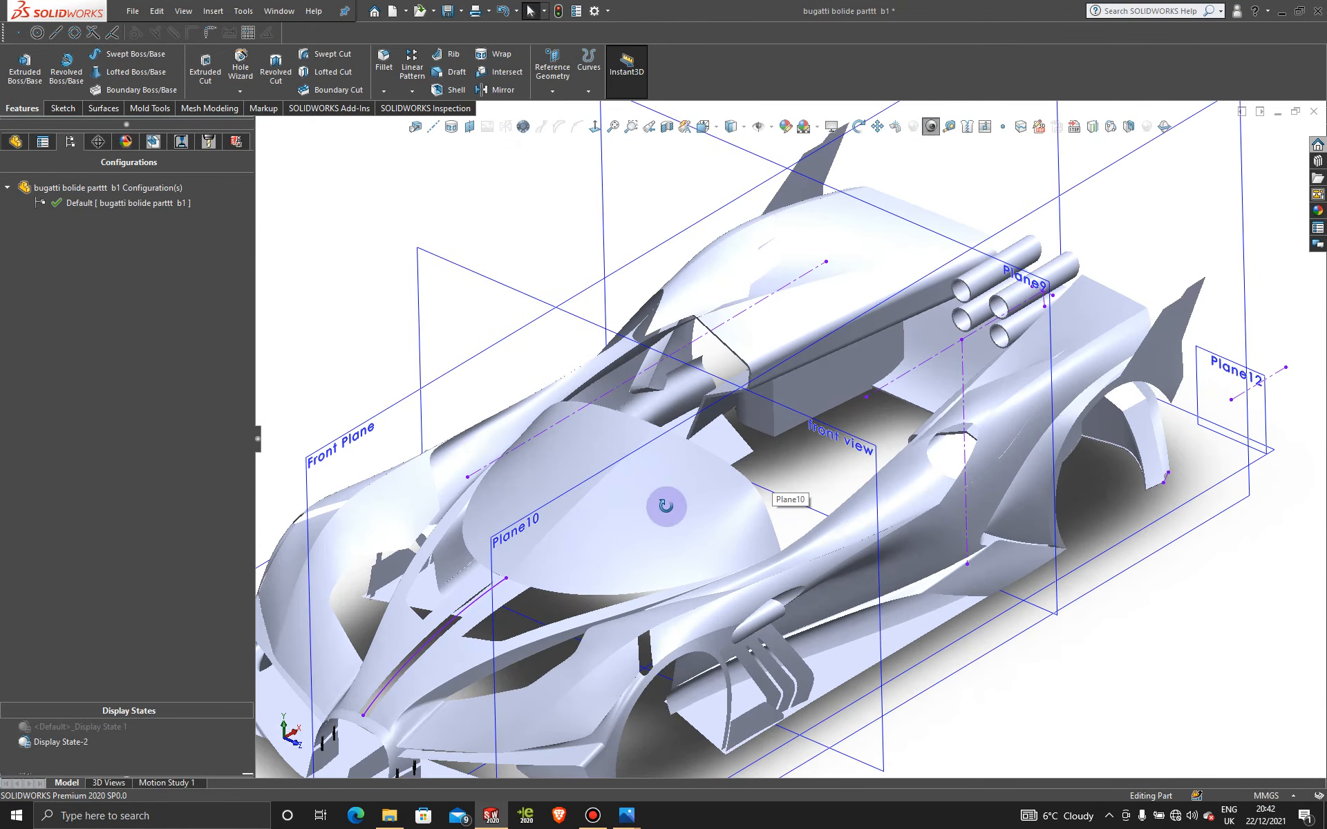
Step: Sketch a rectangle on the Top Plane across the canopy's centreline
{"action": "middle_click_drag", "start_coordinate": [675, 495], "coordinate": [1055, 635]}
{"action": "scroll", "coordinate": [1072, 626], "scroll_direction": "up", "scroll_amount": 4}
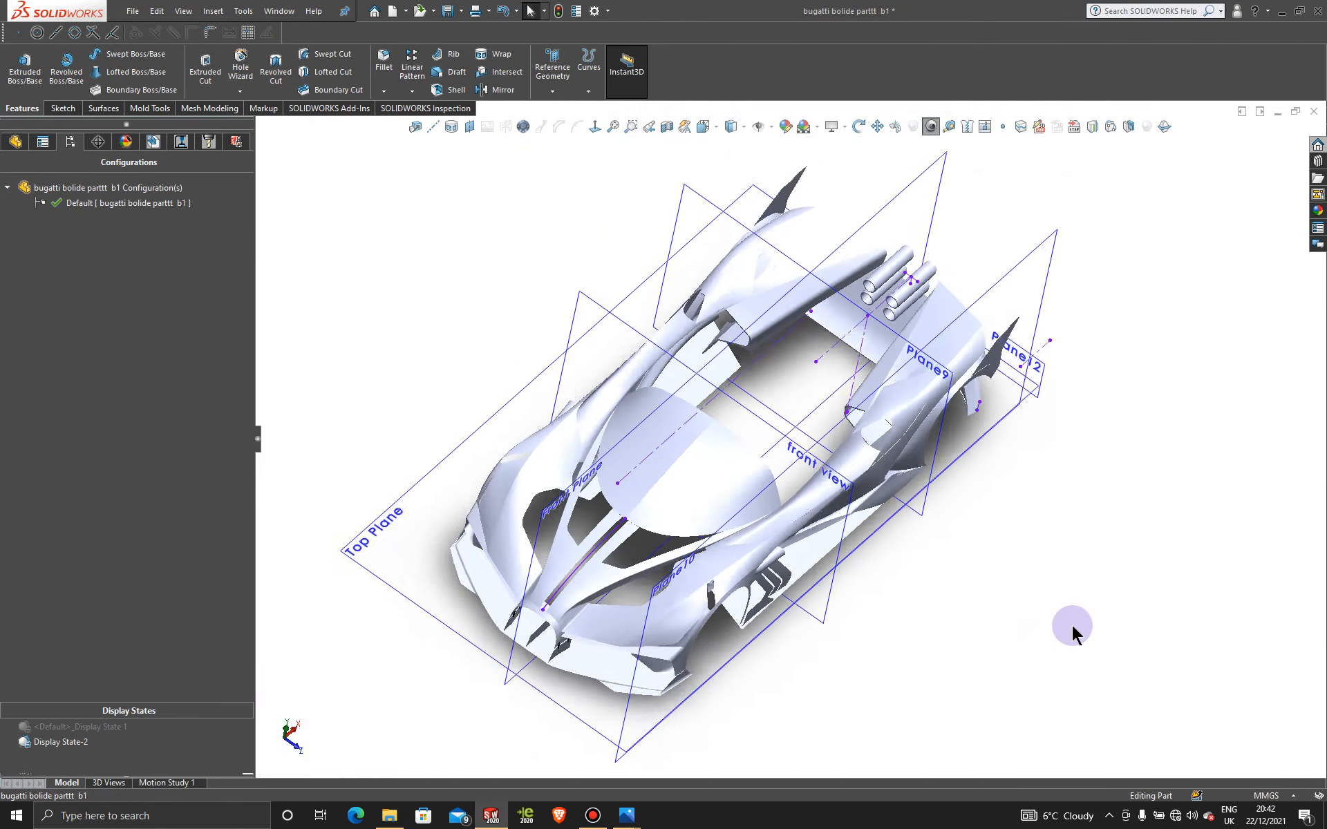
{"action": "left_click", "coordinate": [454, 518]}
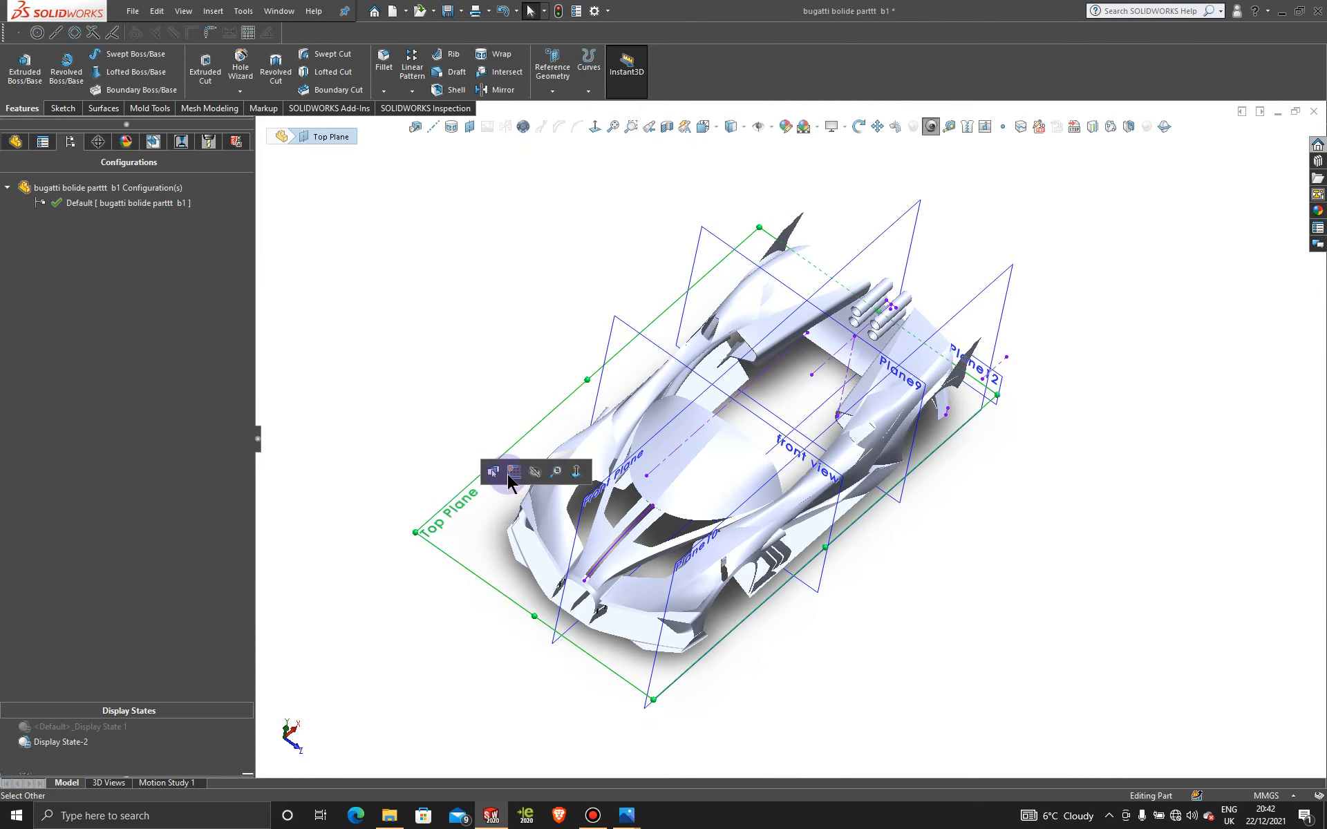
{"action": "left_click", "coordinate": [509, 468]}
{"action": "left_click", "coordinate": [595, 127]}
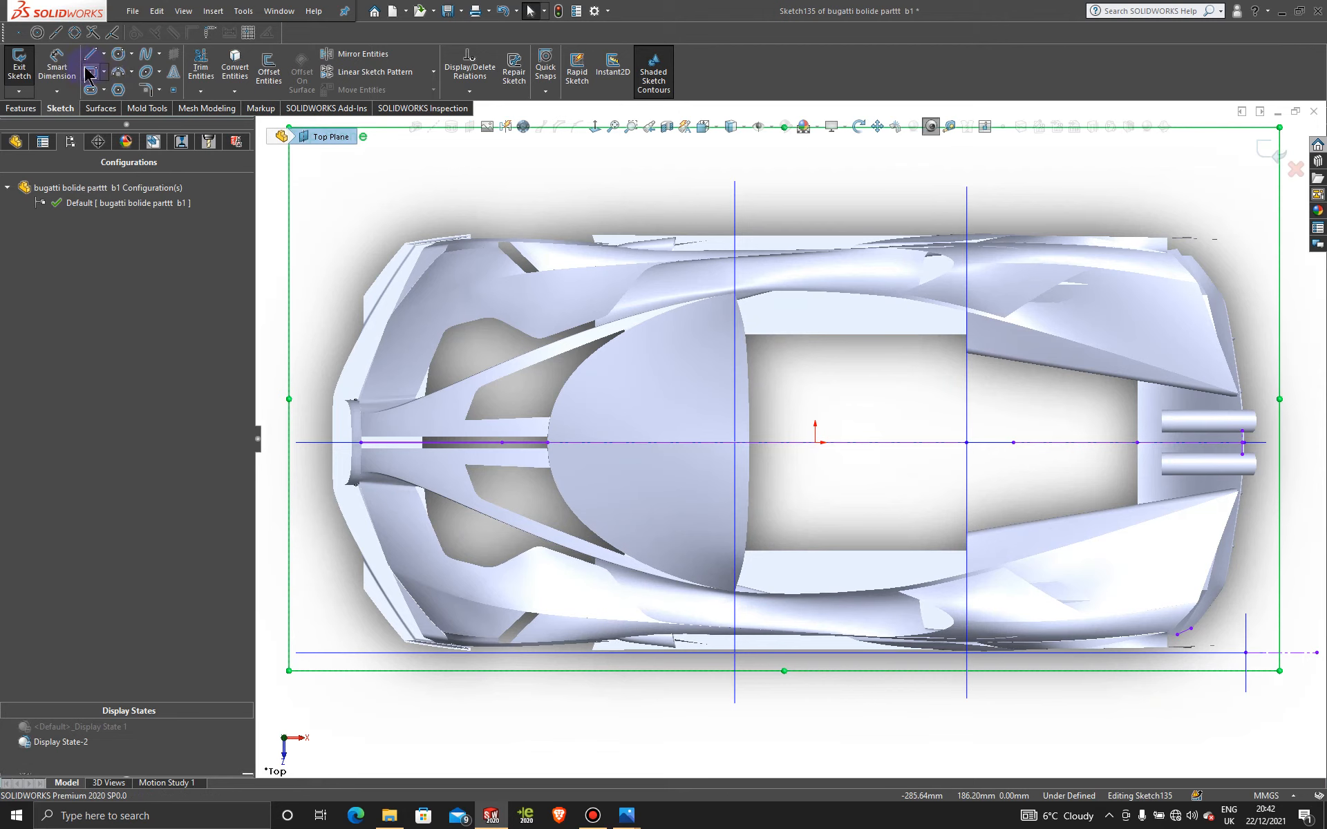
{"action": "left_click", "coordinate": [649, 443]}
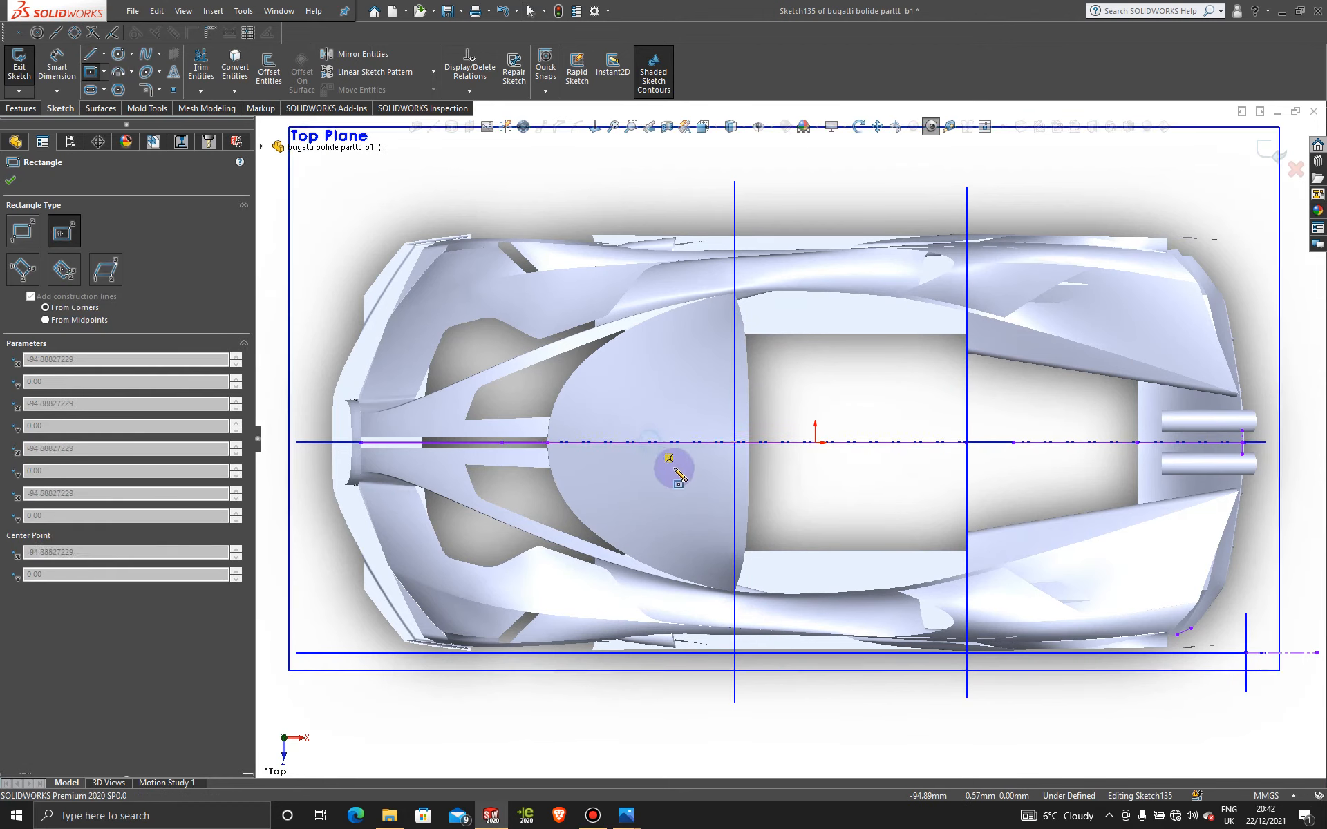
{"action": "left_click", "coordinate": [782, 470]}
{"action": "key", "text": "Escape"}
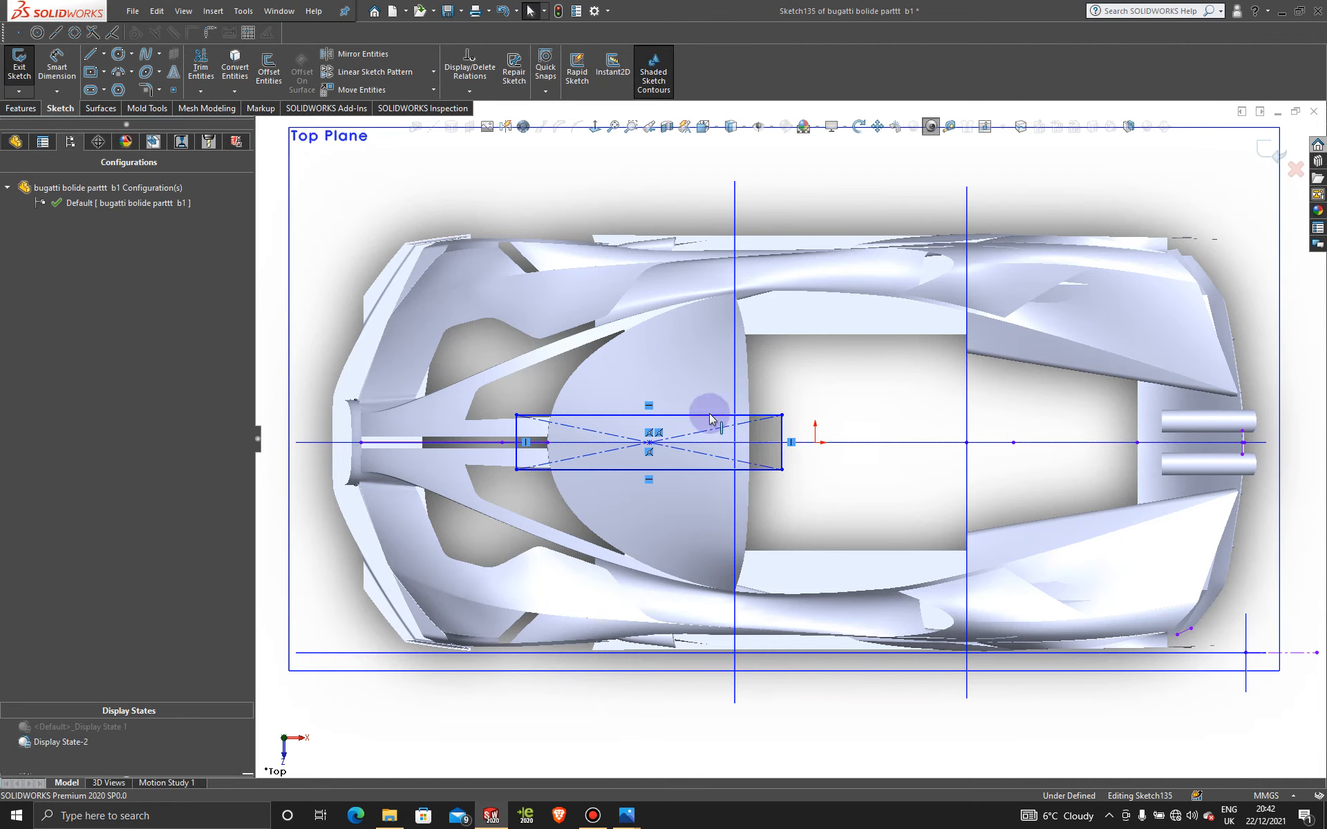
Step: Trim the centre strip from both canopy halves using the rectangle sketch
{"action": "left_click", "coordinate": [101, 109]}
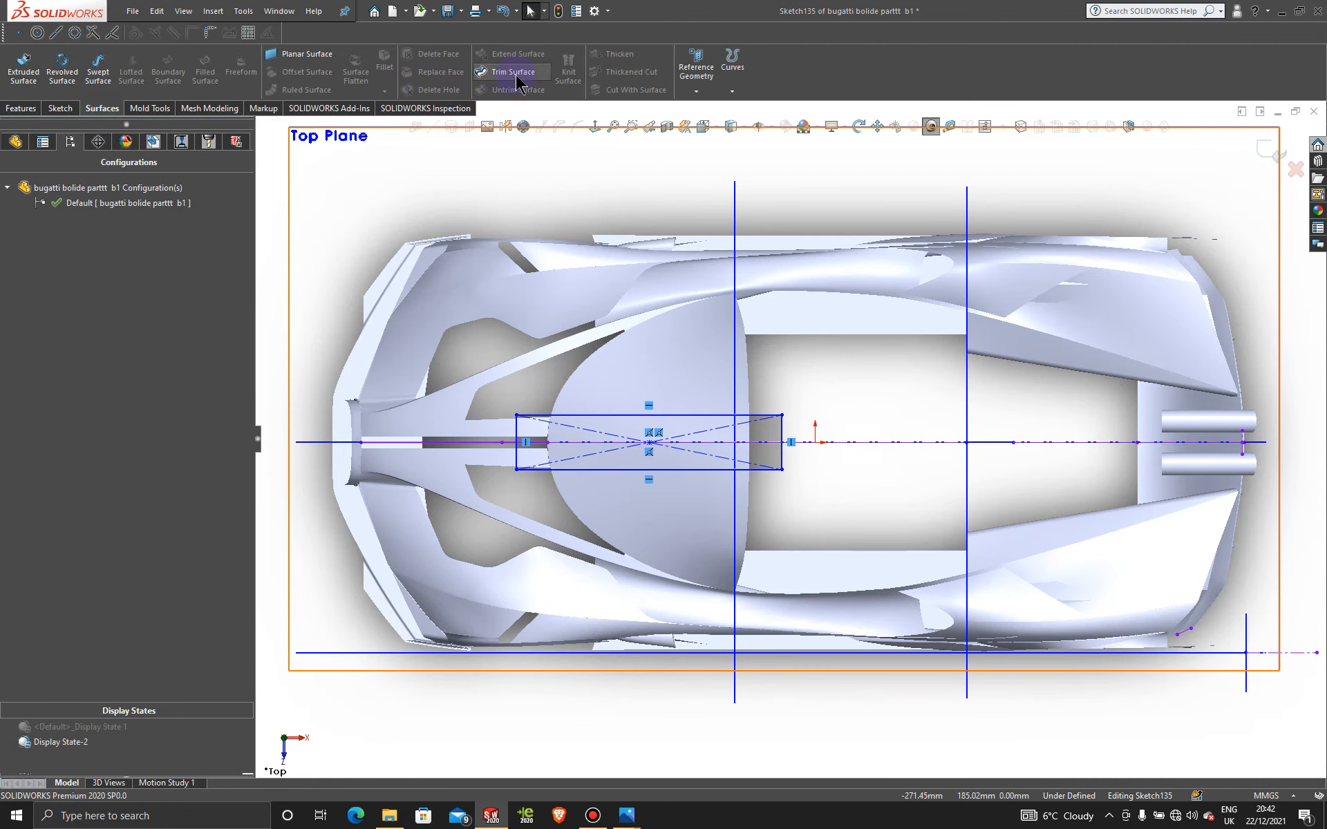
{"action": "left_click", "coordinate": [512, 72]}
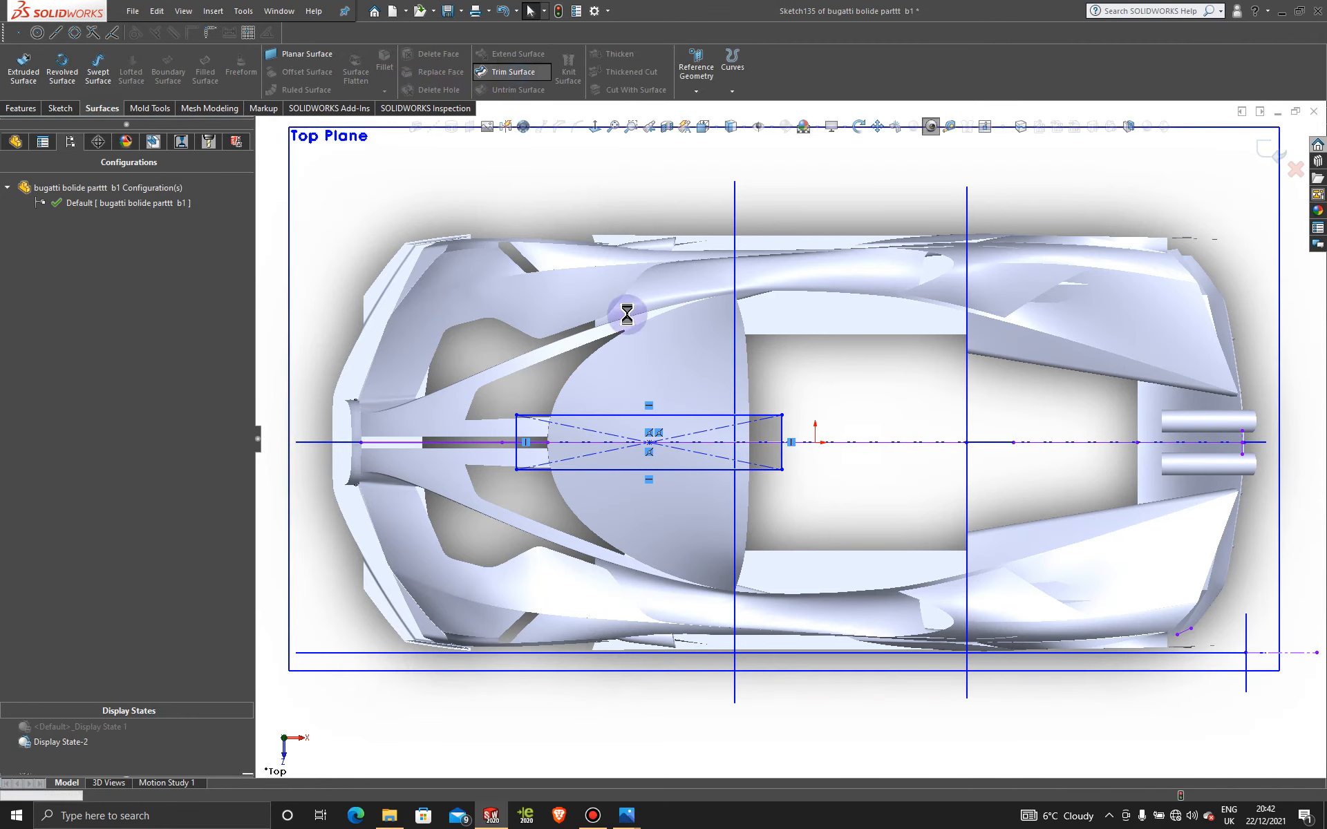
{"action": "left_click", "coordinate": [647, 427]}
{"action": "left_click", "coordinate": [646, 456]}
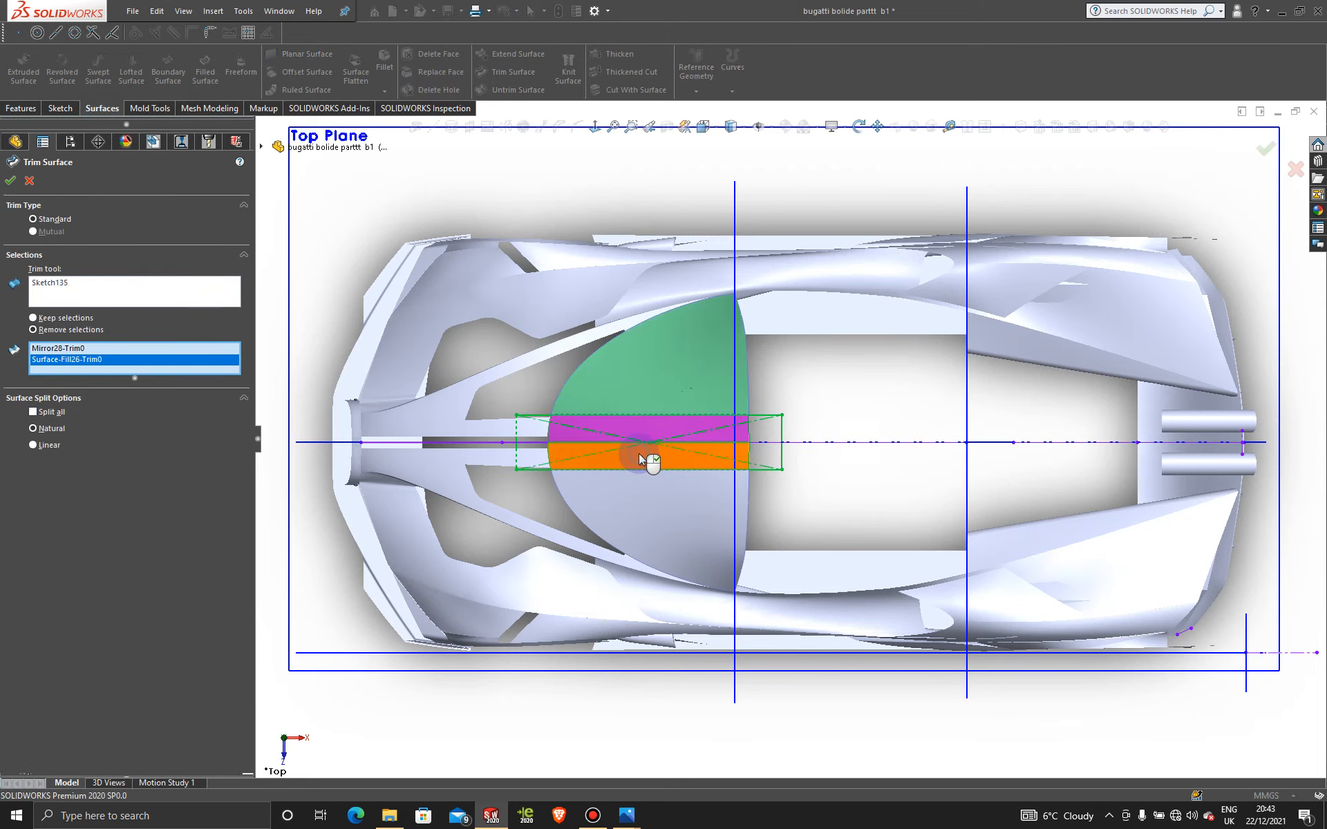
{"action": "left_click", "coordinate": [11, 181]}
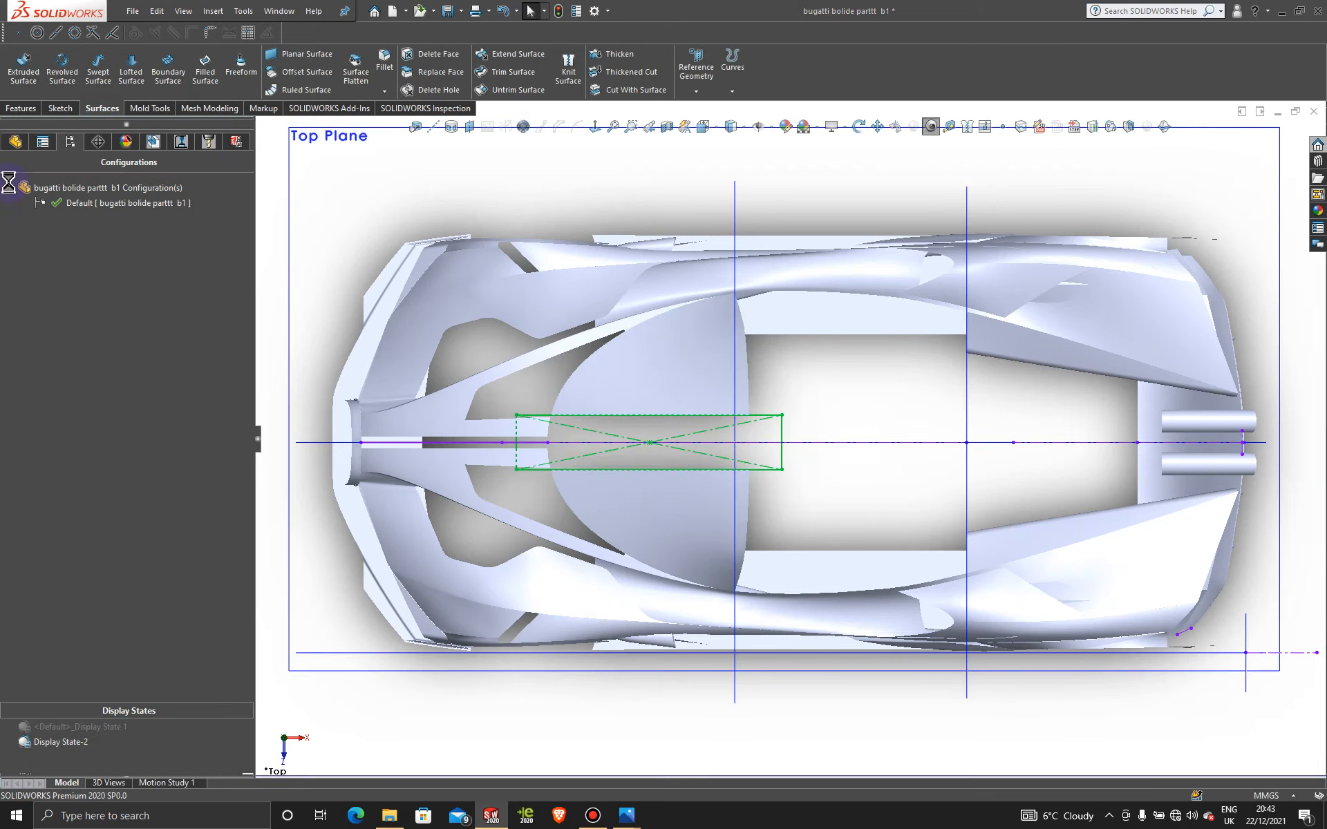
{"action": "left_click", "coordinate": [503, 180]}
Step: Create a boundary surface between the two trimmed edges, both set to Curvature To Face
{"action": "left_click", "coordinate": [191, 69]}
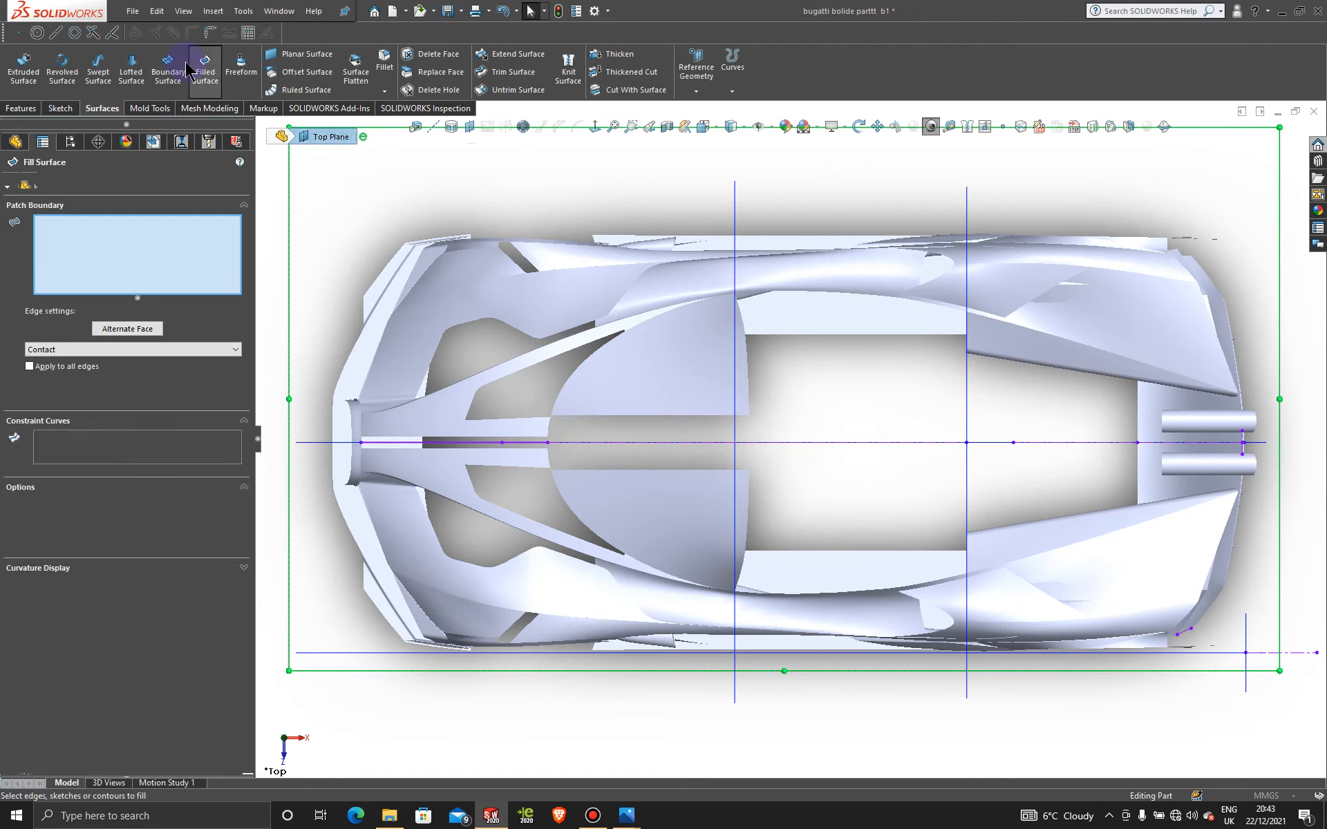
{"action": "left_click", "coordinate": [29, 181]}
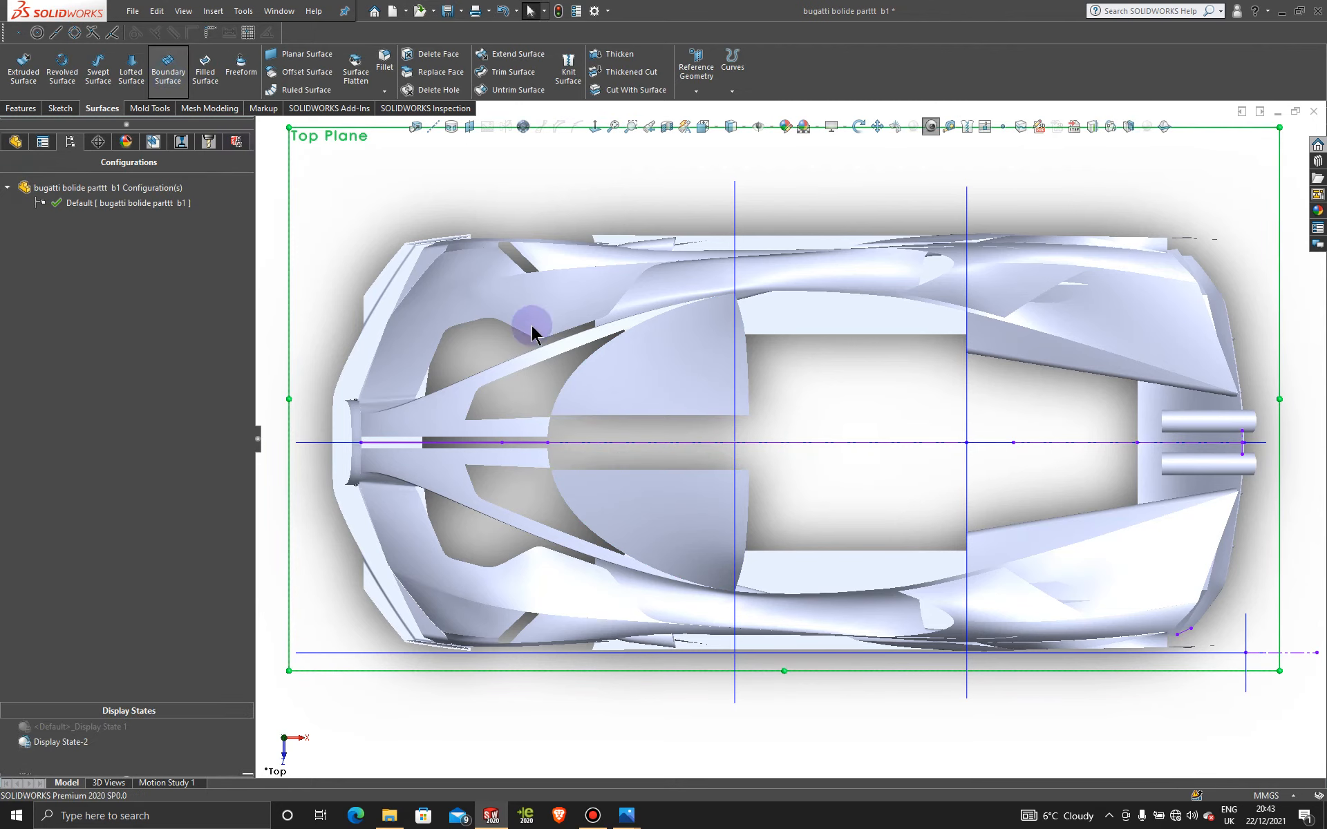
{"action": "left_click", "coordinate": [644, 416]}
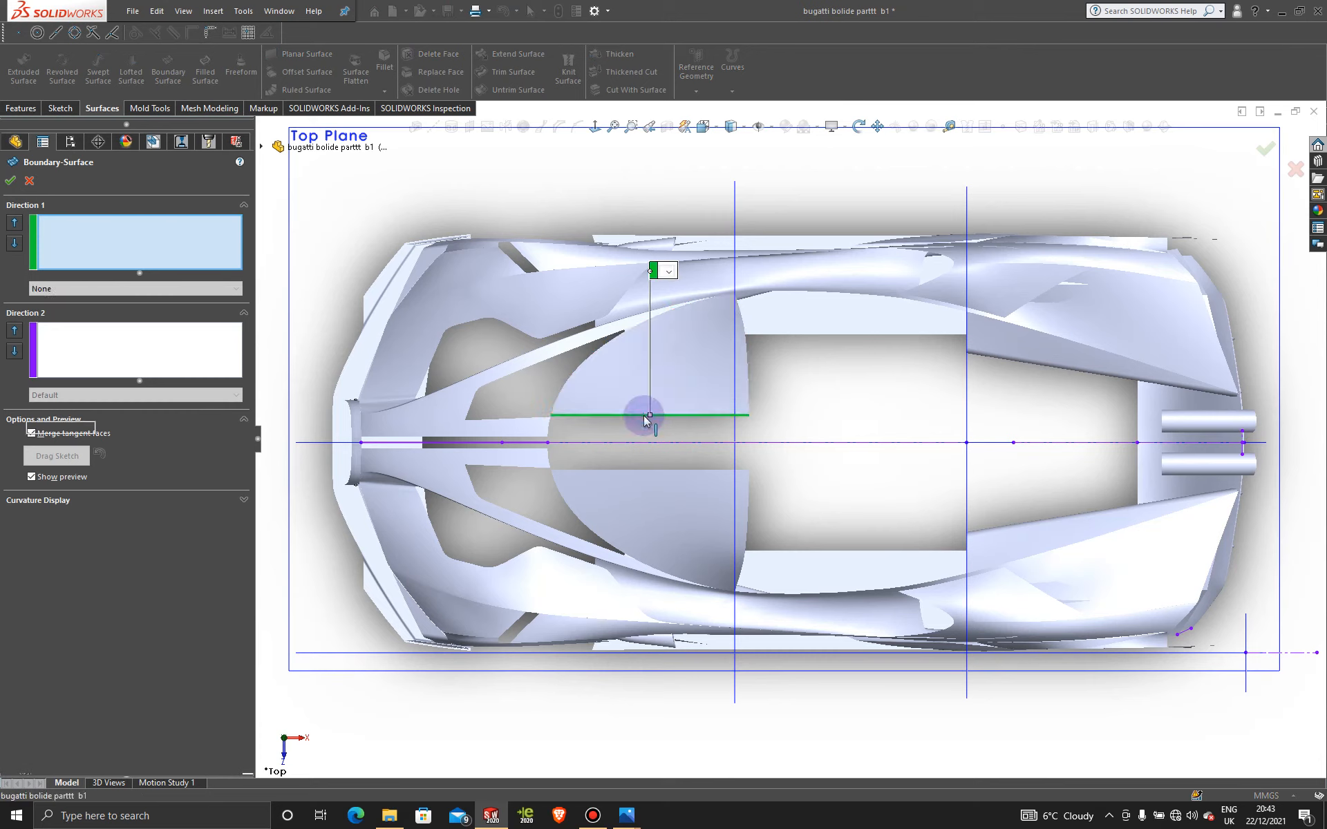
{"action": "left_click", "coordinate": [636, 471]}
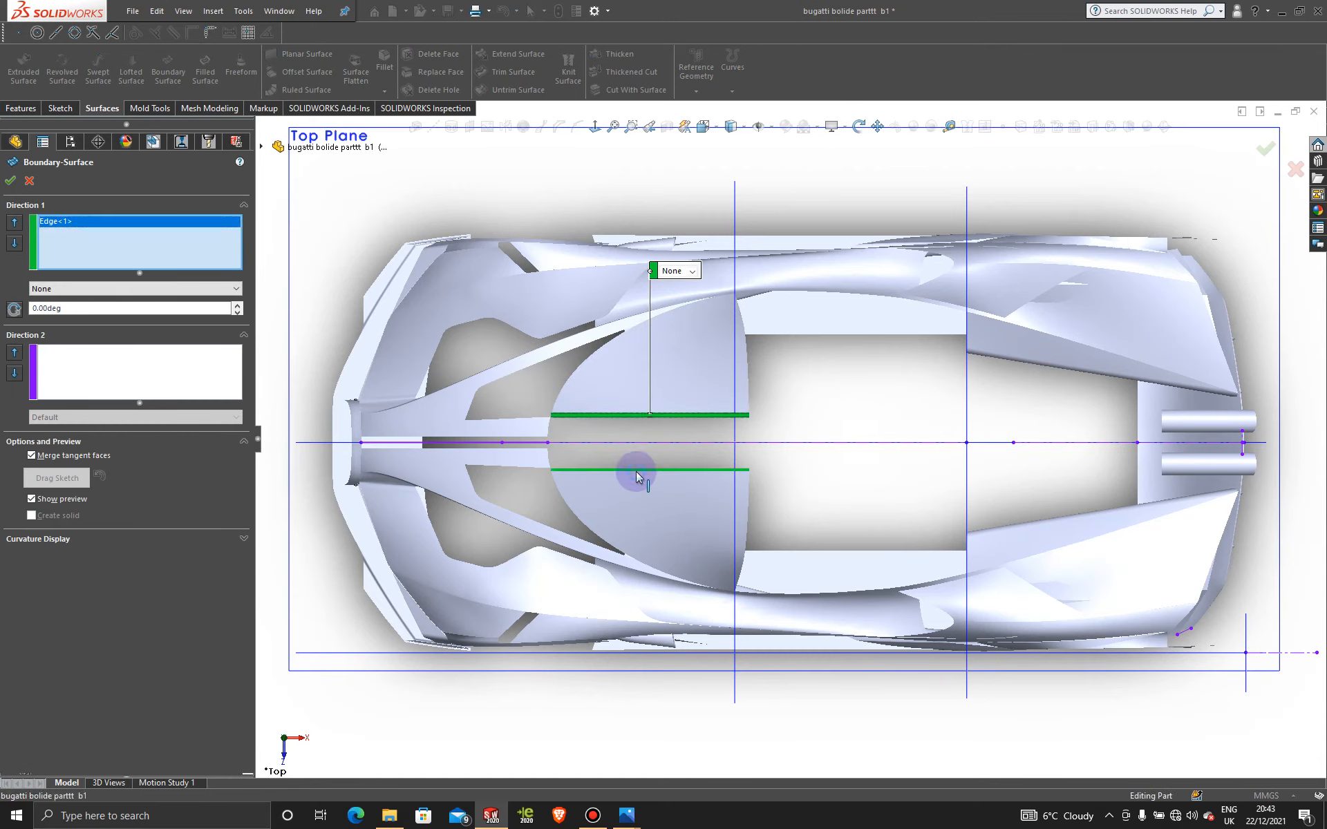
{"action": "left_click", "coordinate": [692, 272]}
{"action": "left_click", "coordinate": [691, 309]}
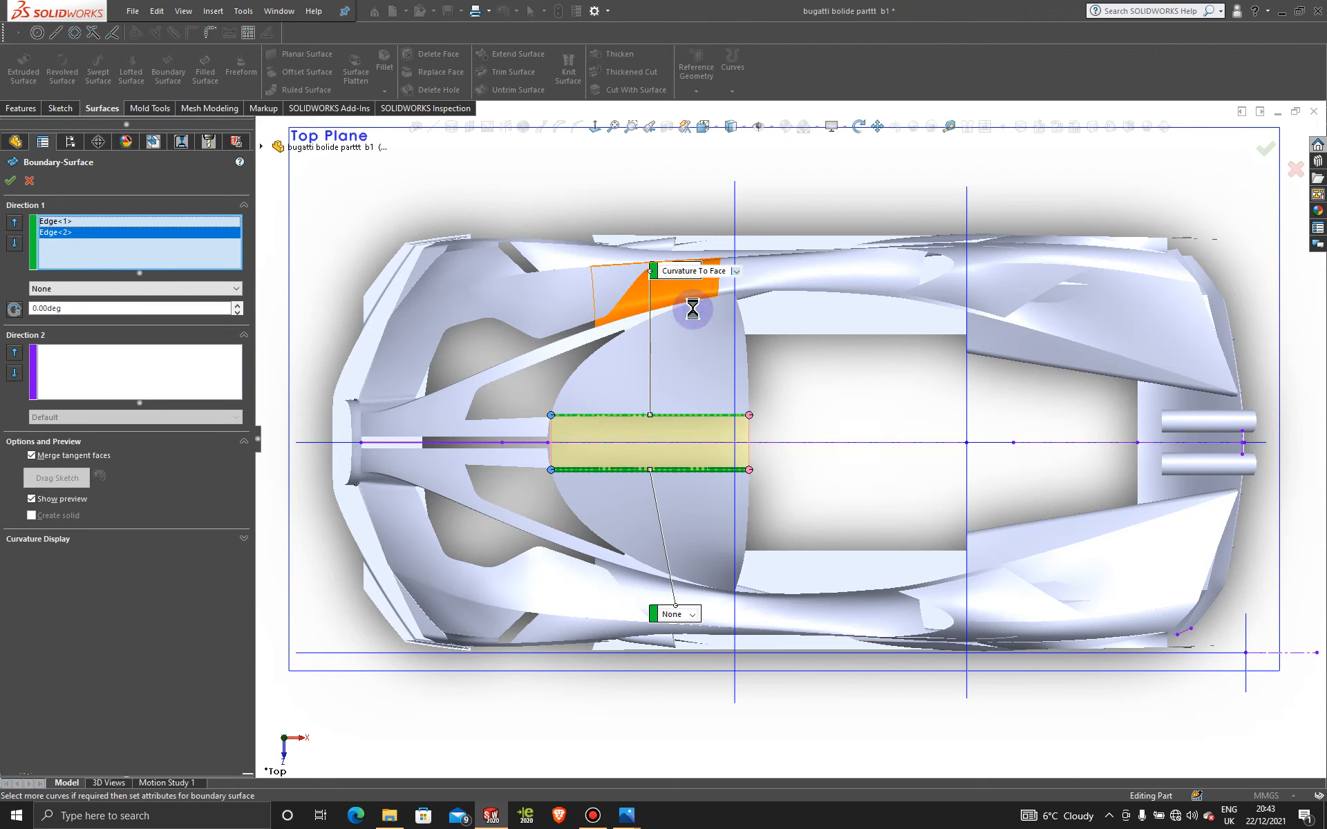
{"action": "left_click", "coordinate": [692, 615]}
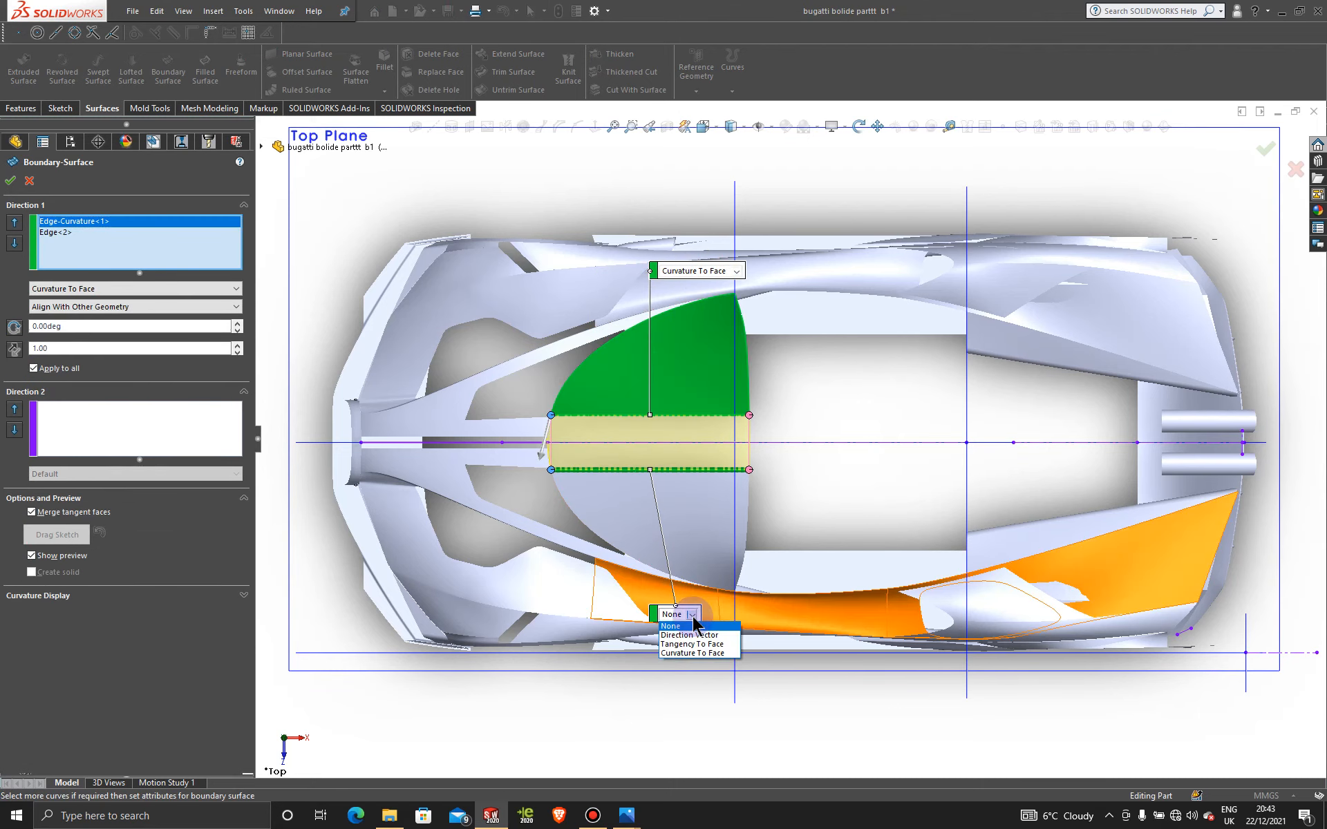
{"action": "left_click", "coordinate": [693, 653]}
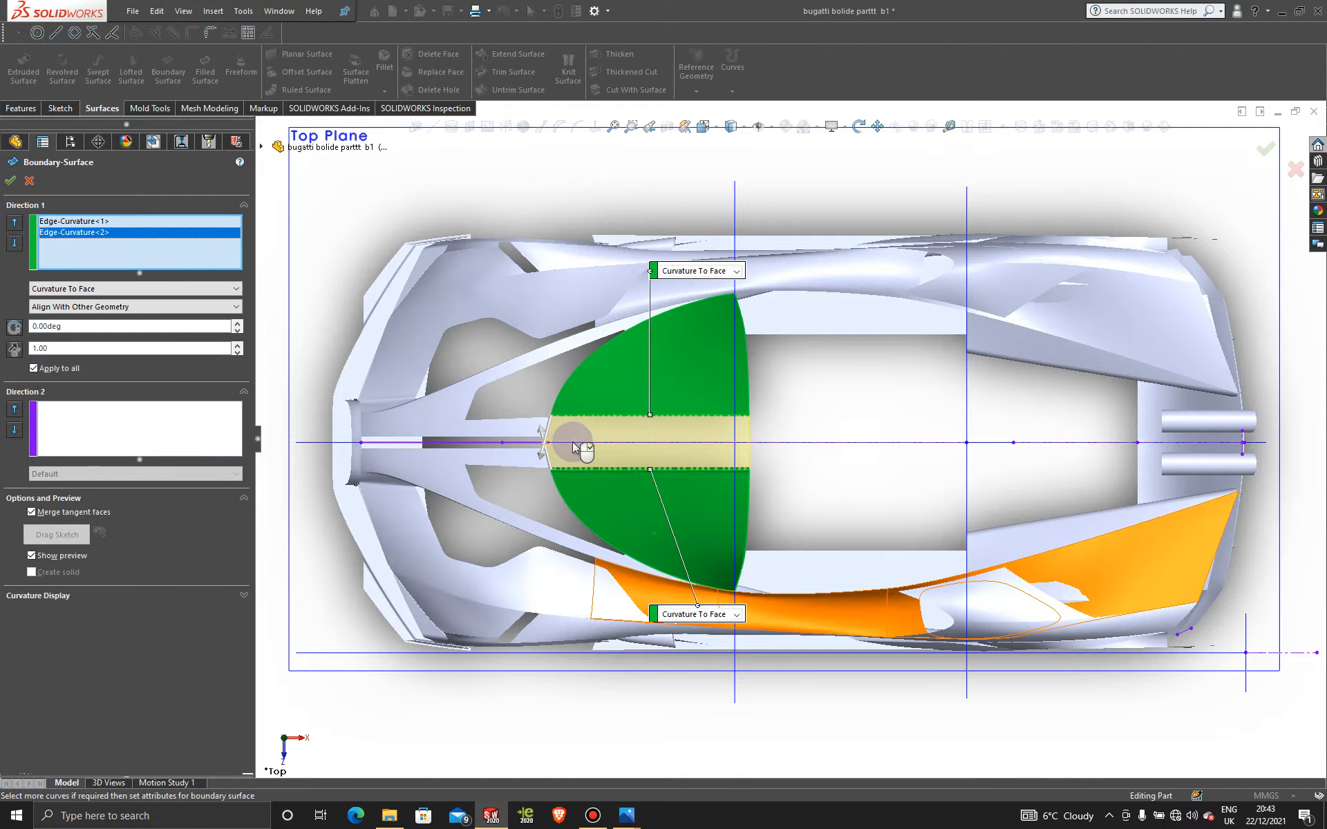
{"action": "scroll", "coordinate": [577, 444], "scroll_direction": "down", "scroll_amount": 3}
{"action": "scroll", "coordinate": [591, 463], "scroll_direction": "down", "scroll_amount": 3}
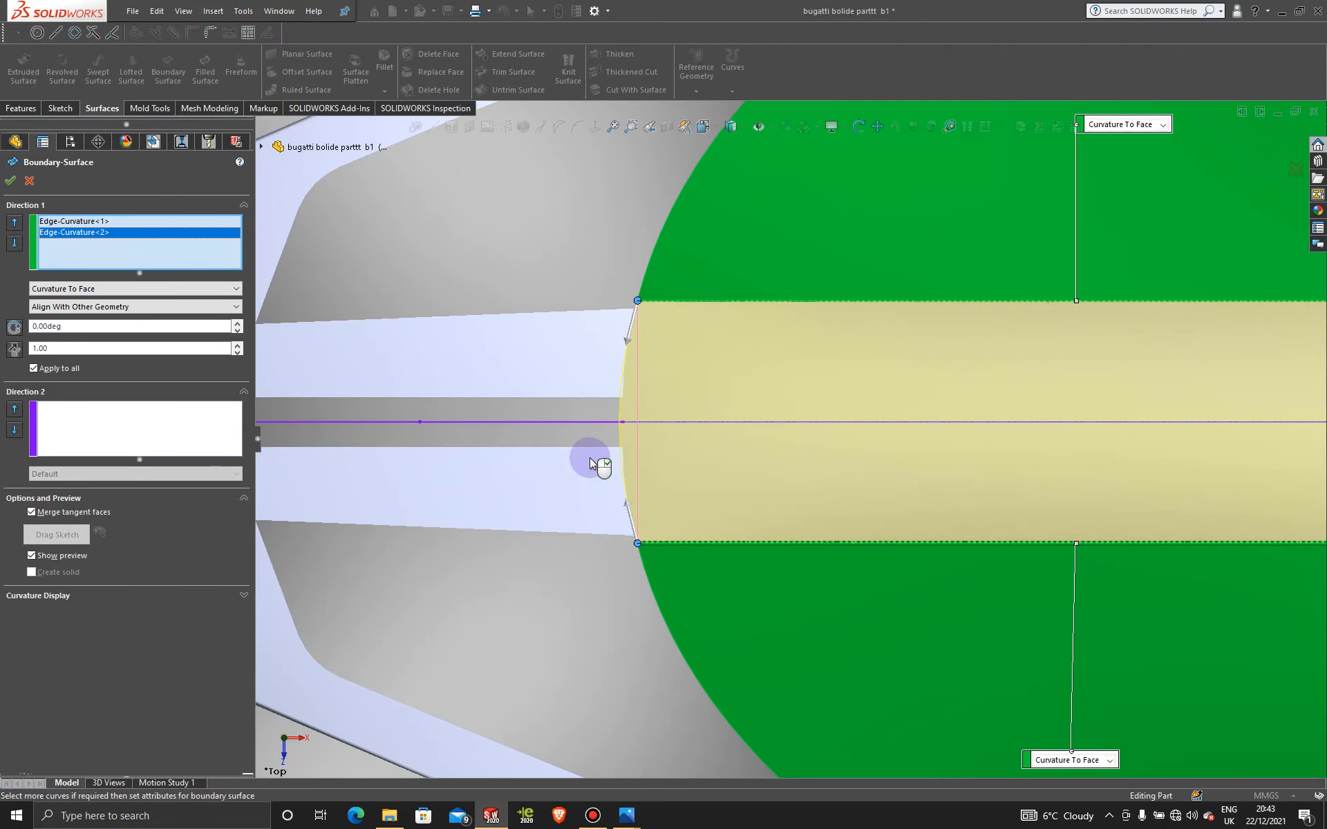
{"action": "left_click", "coordinate": [9, 181]}
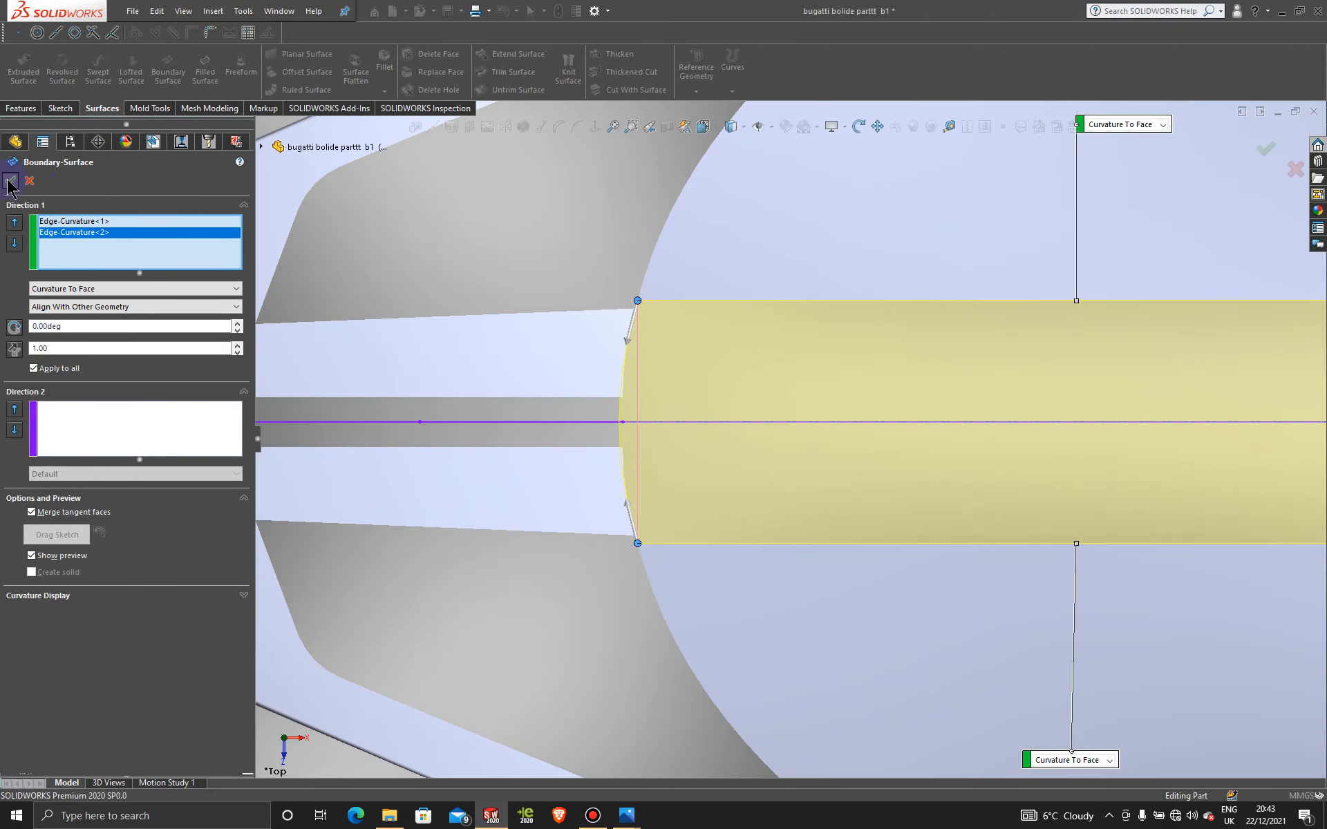
Step: Orbit around the car to inspect the new boundary surface over the canopy
{"action": "scroll", "coordinate": [1079, 439], "scroll_direction": "up", "scroll_amount": 10}
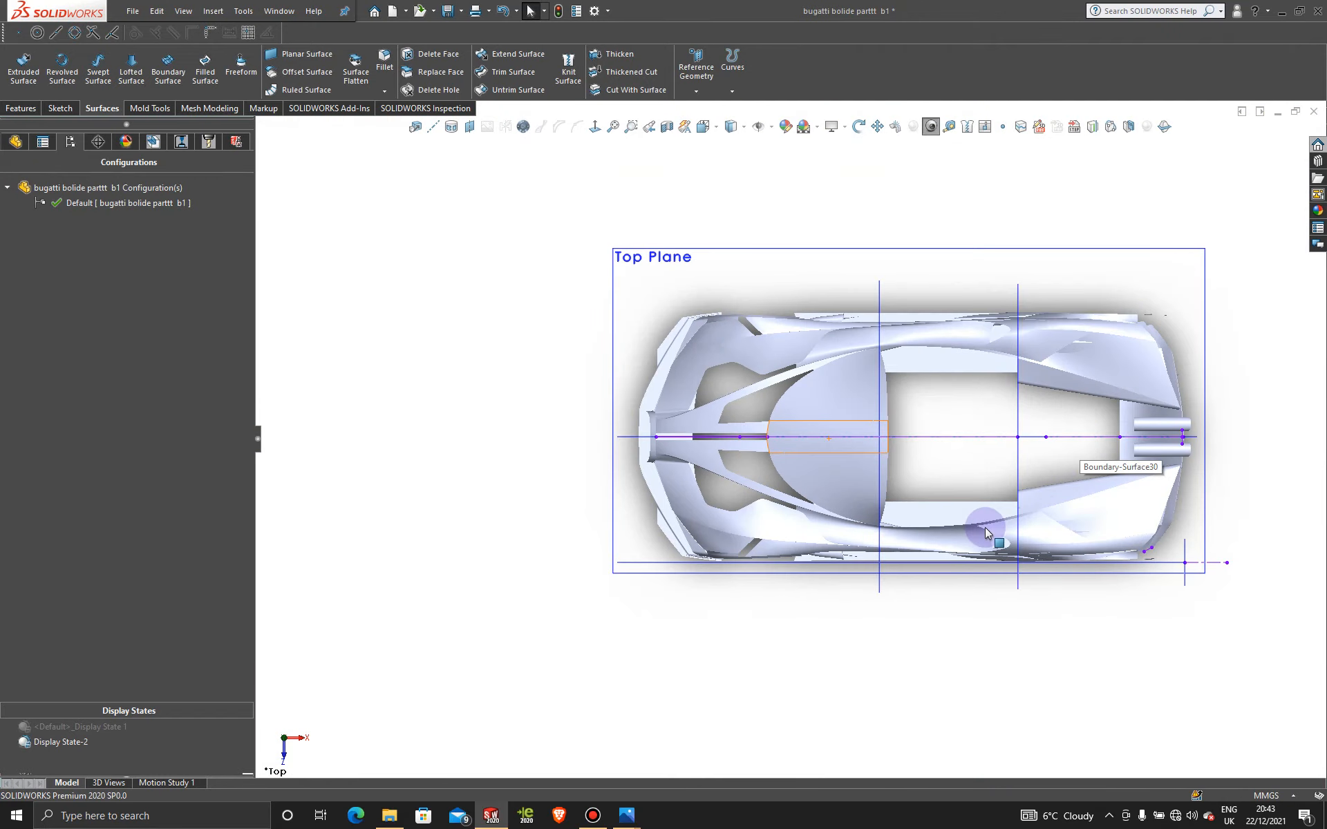
{"action": "middle_click_drag", "start_coordinate": [987, 532], "coordinate": [956, 349]}
{"action": "scroll", "coordinate": [956, 350], "scroll_direction": "down", "scroll_amount": 4}
{"action": "middle_click_drag", "start_coordinate": [772, 448], "coordinate": [782, 509]}
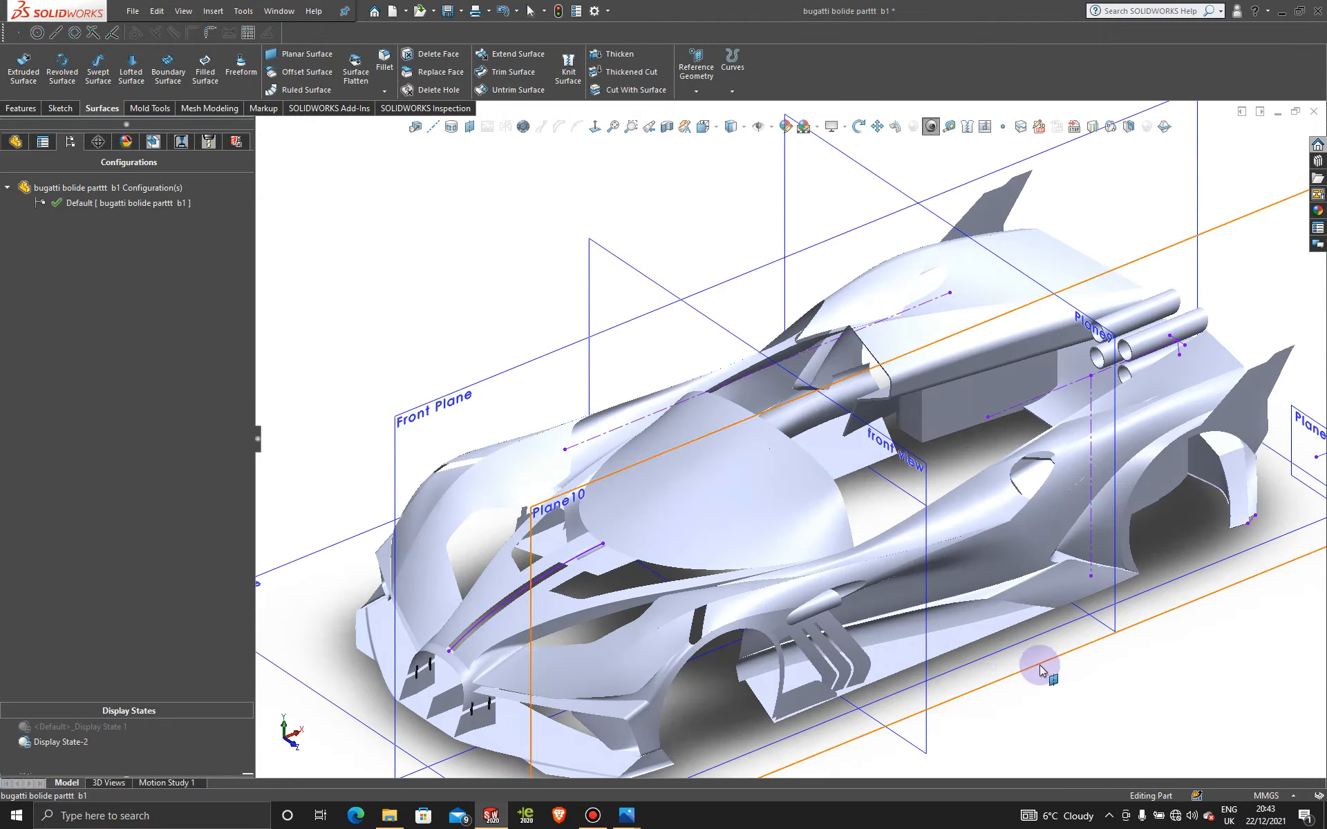
{"action": "middle_click_drag", "start_coordinate": [1040, 668], "coordinate": [1099, 643]}
Step: Edit Boundary-Surface30 so both edges use Tangency To Face instead of curvature
{"action": "right_click", "coordinate": [772, 497]}
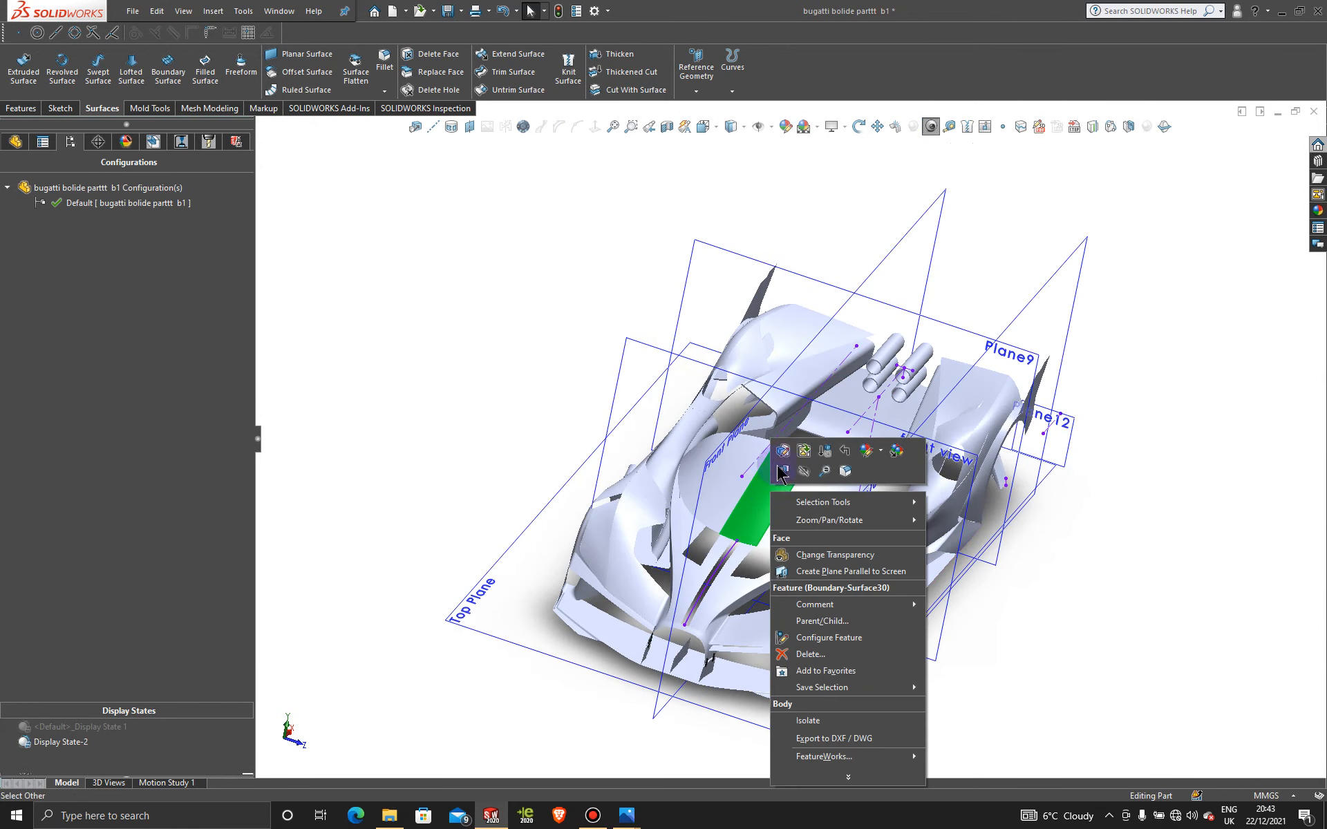
{"action": "left_click", "coordinate": [783, 451]}
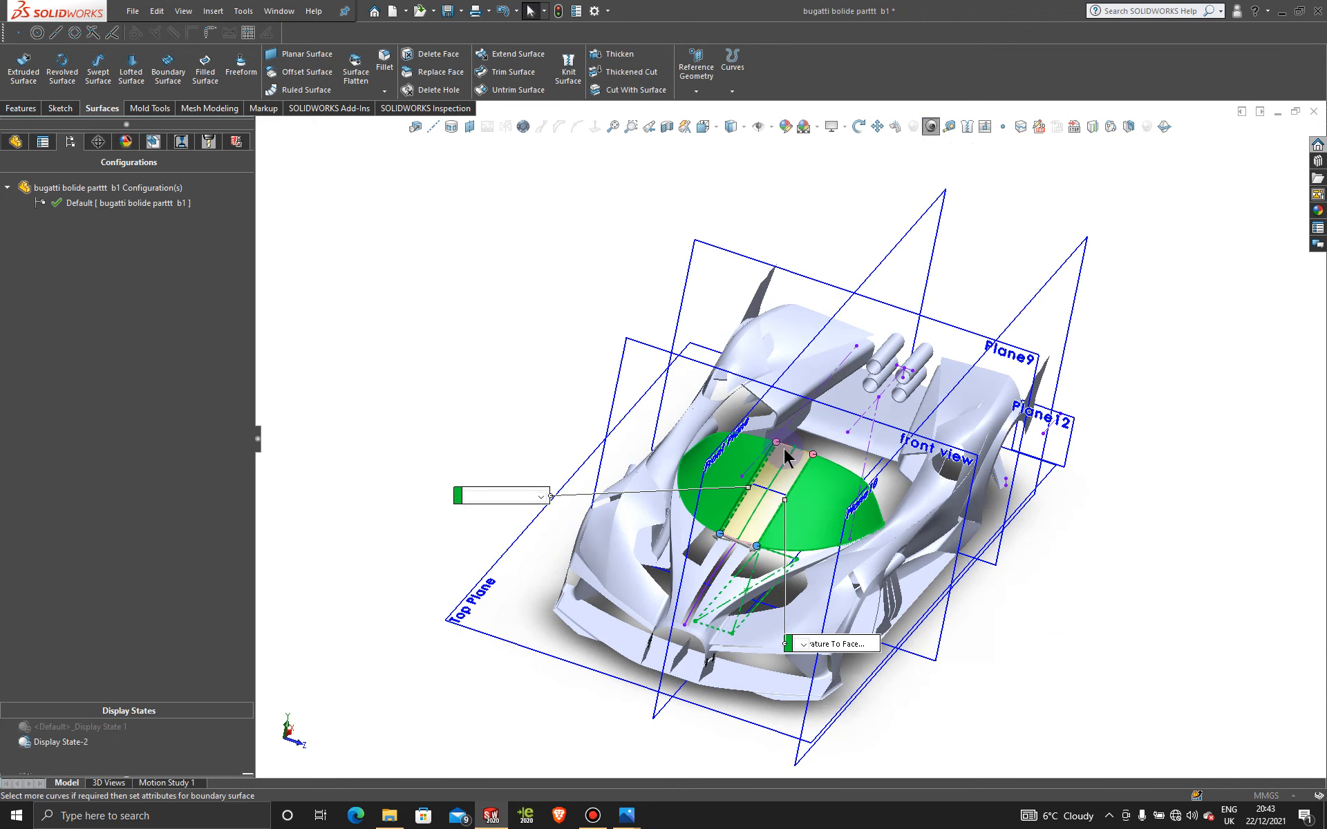
{"action": "left_click", "coordinate": [540, 496]}
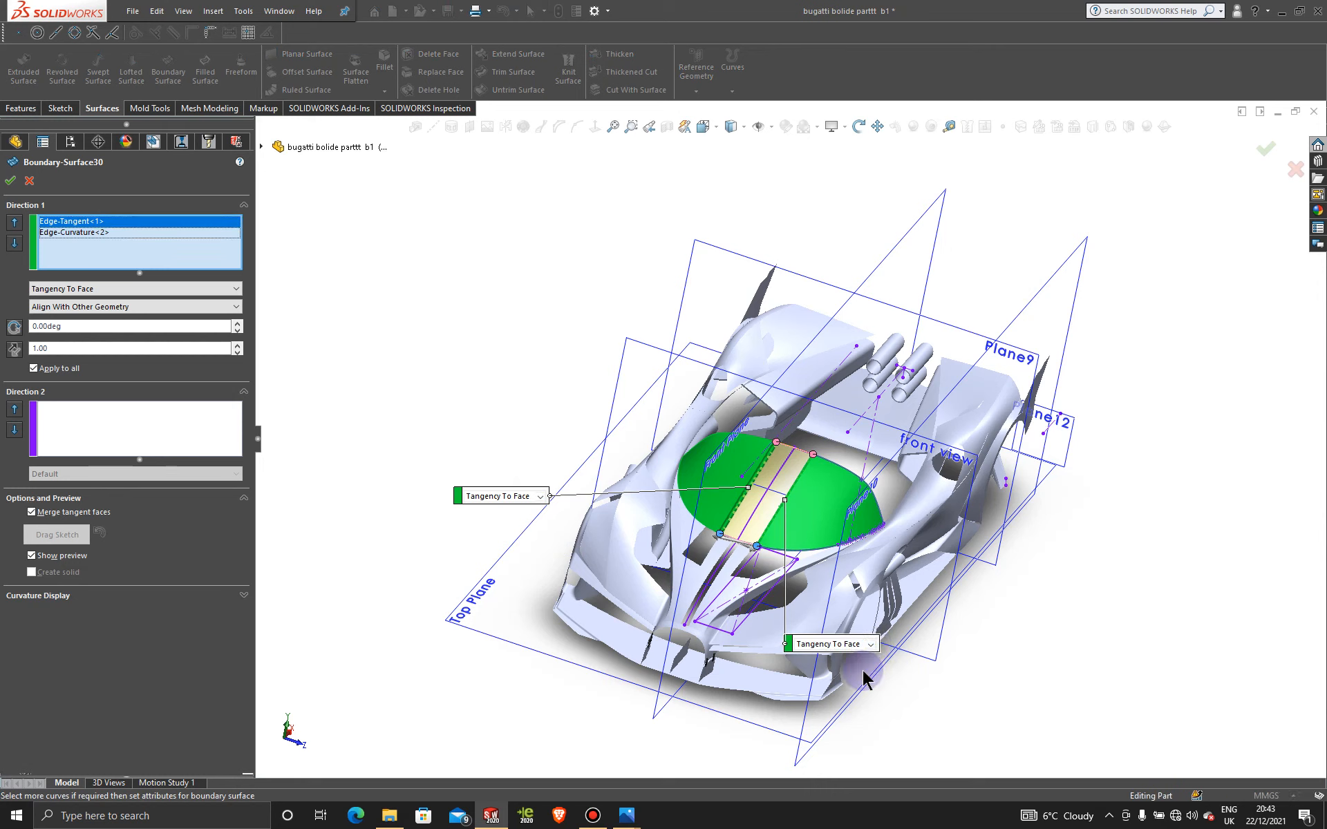
{"action": "left_click", "coordinate": [11, 182]}
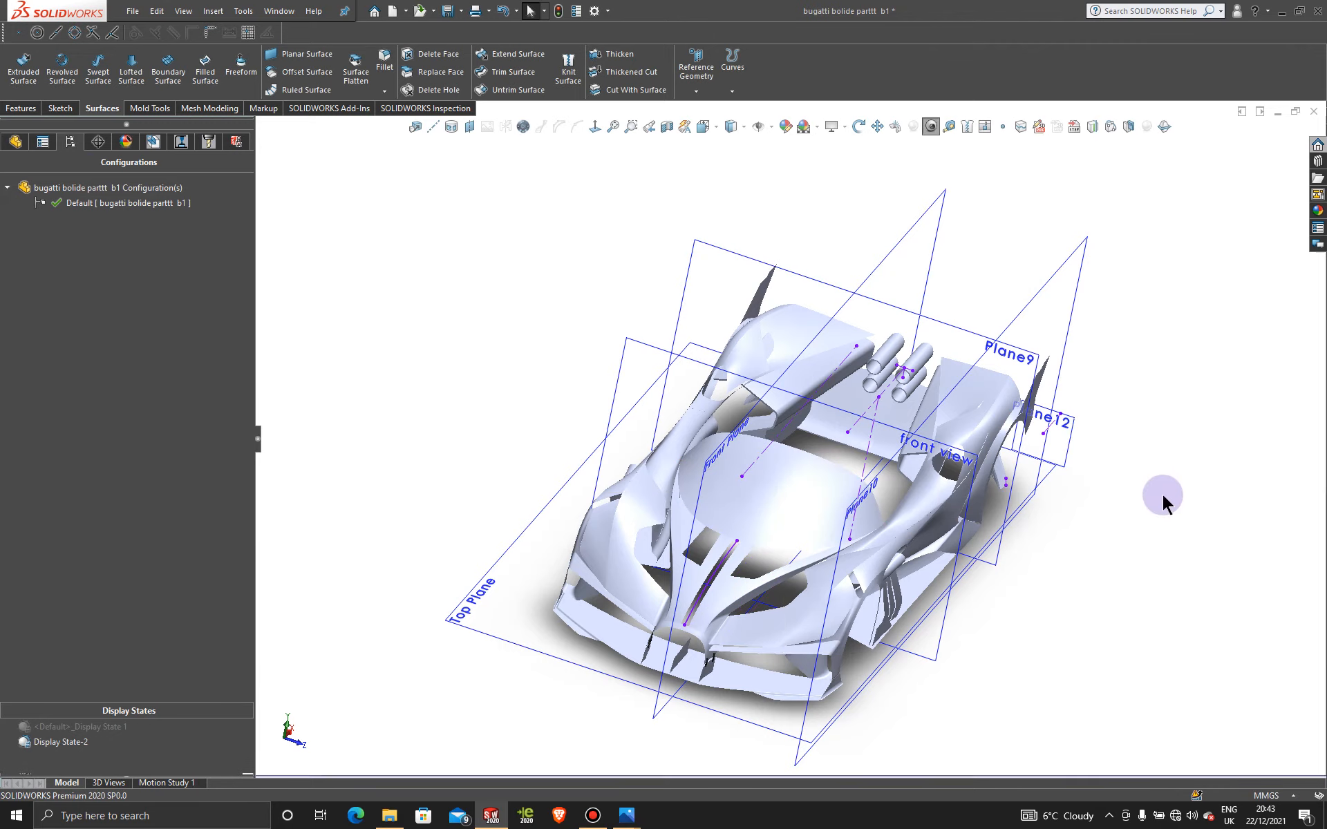
Step: Orbit and zoom around the finished car, including a straight front view, to inspect the canopy
{"action": "middle_click_drag", "start_coordinate": [1163, 568], "coordinate": [1149, 600]}
{"action": "scroll", "coordinate": [775, 529], "scroll_direction": "down", "scroll_amount": 4}
{"action": "middle_click_drag", "start_coordinate": [775, 528], "coordinate": [752, 430]}
{"action": "scroll", "coordinate": [1113, 563], "scroll_direction": "up", "scroll_amount": 4}
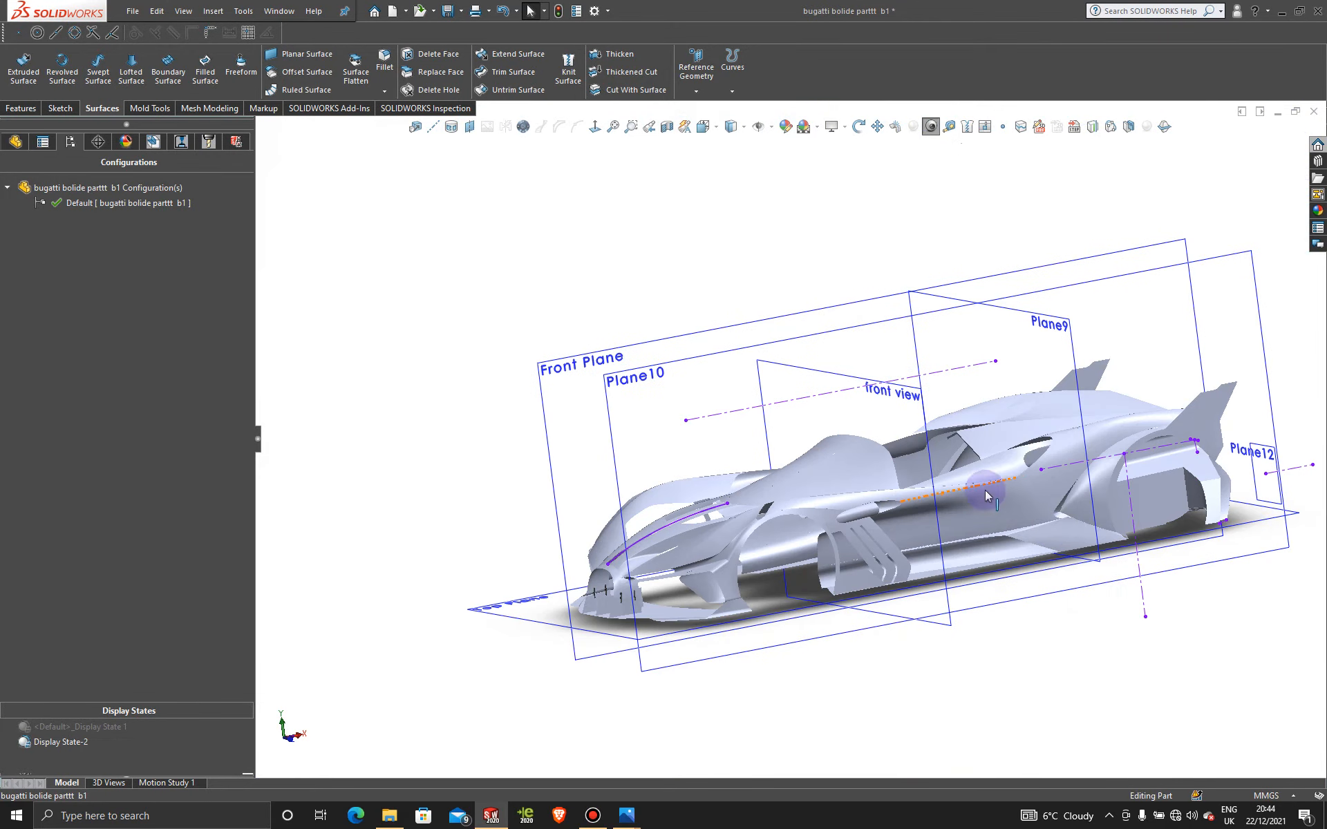
{"action": "middle_click_drag", "start_coordinate": [985, 493], "coordinate": [961, 547]}
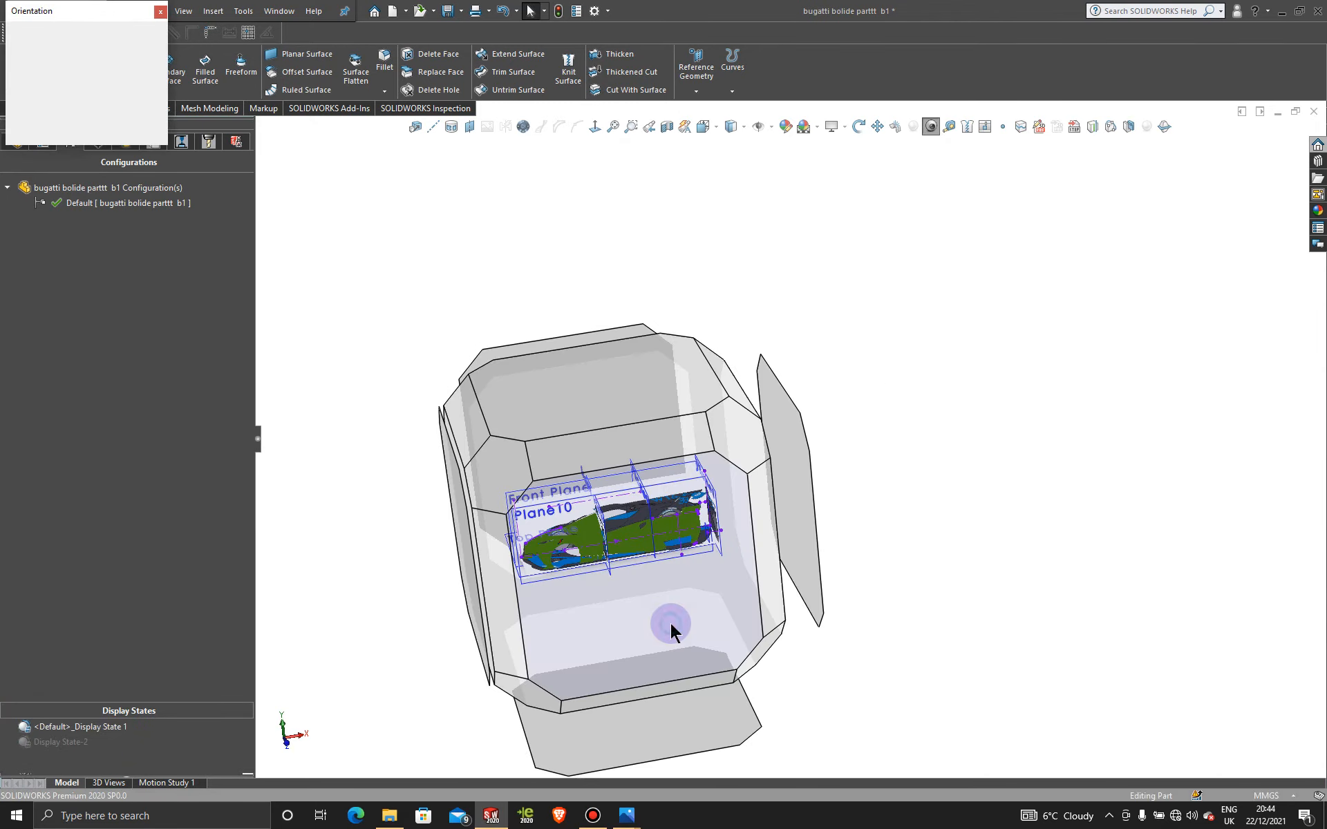
{"action": "key", "text": "ctrl+1"}
{"action": "scroll", "coordinate": [721, 412], "scroll_direction": "down", "scroll_amount": 5}
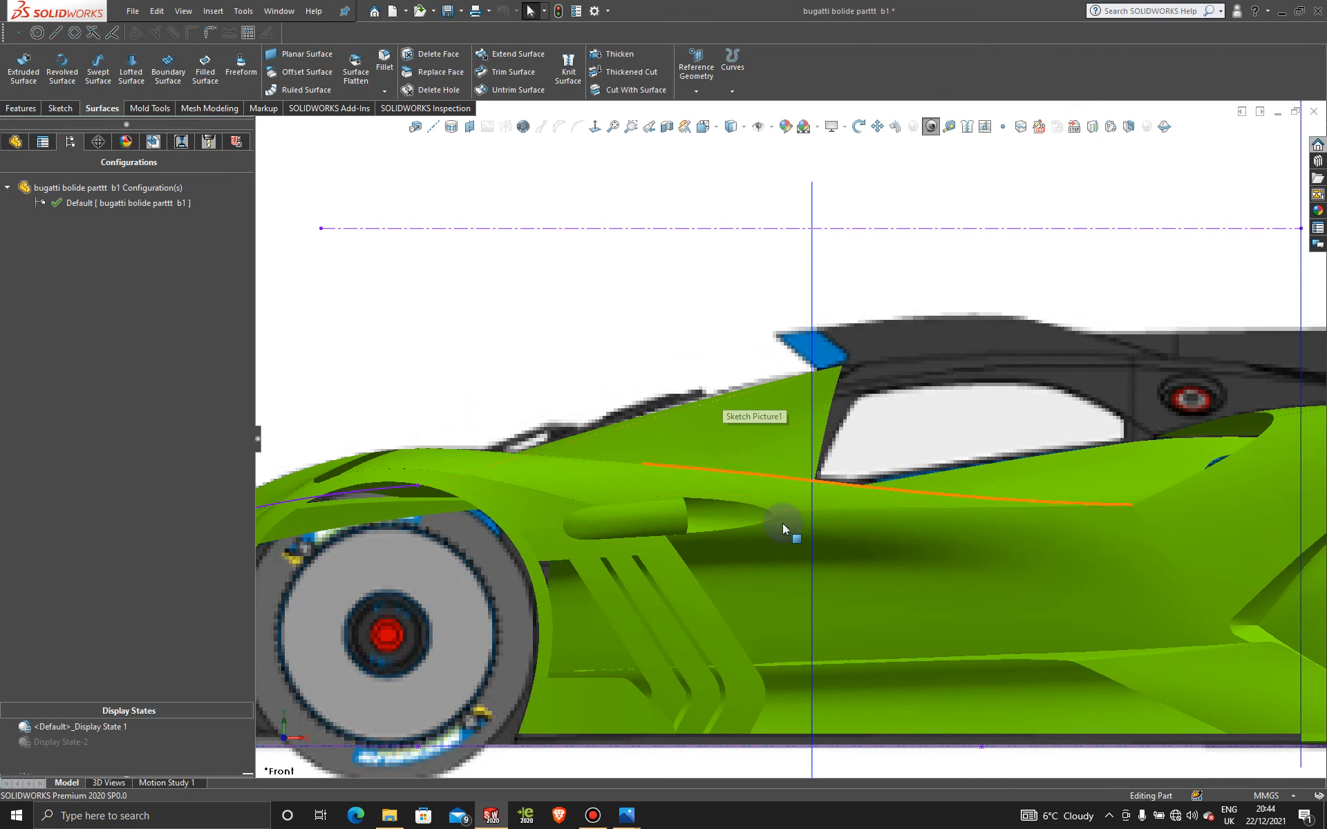
{"action": "scroll", "coordinate": [780, 524], "scroll_direction": "up", "scroll_amount": 5}
{"action": "scroll", "coordinate": [742, 418], "scroll_direction": "down", "scroll_amount": 2}
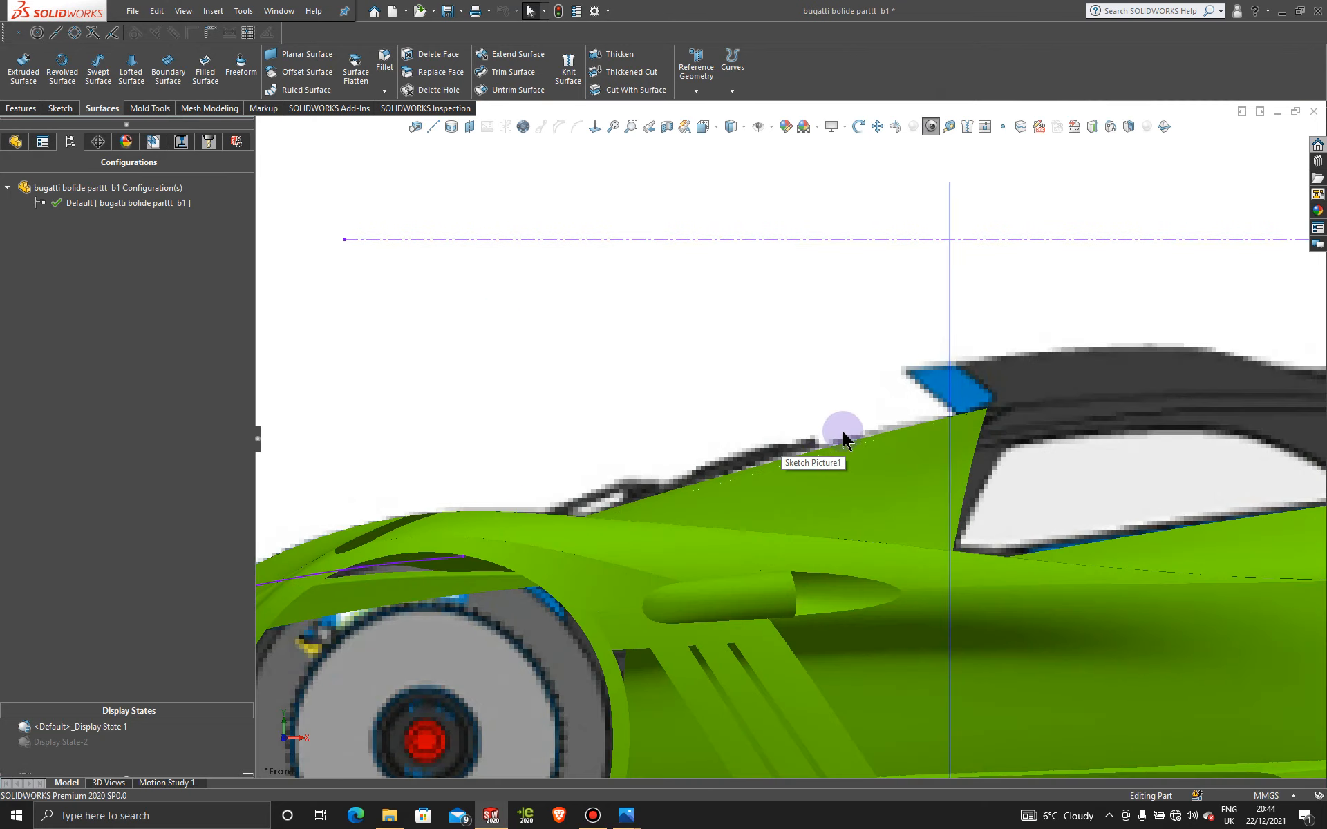
{"action": "scroll", "coordinate": [741, 512], "scroll_direction": "up", "scroll_amount": 5}
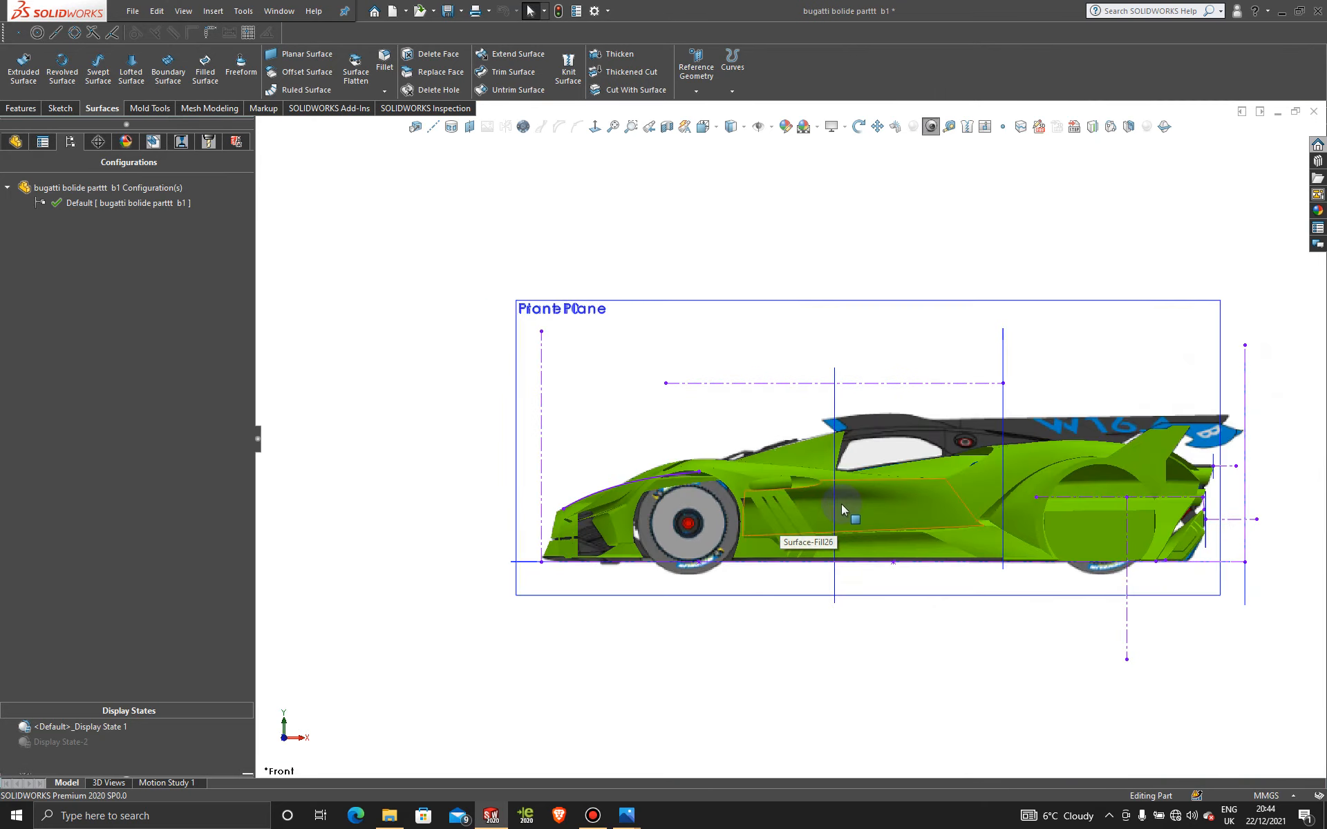
{"action": "middle_click_drag", "start_coordinate": [840, 504], "coordinate": [897, 579]}
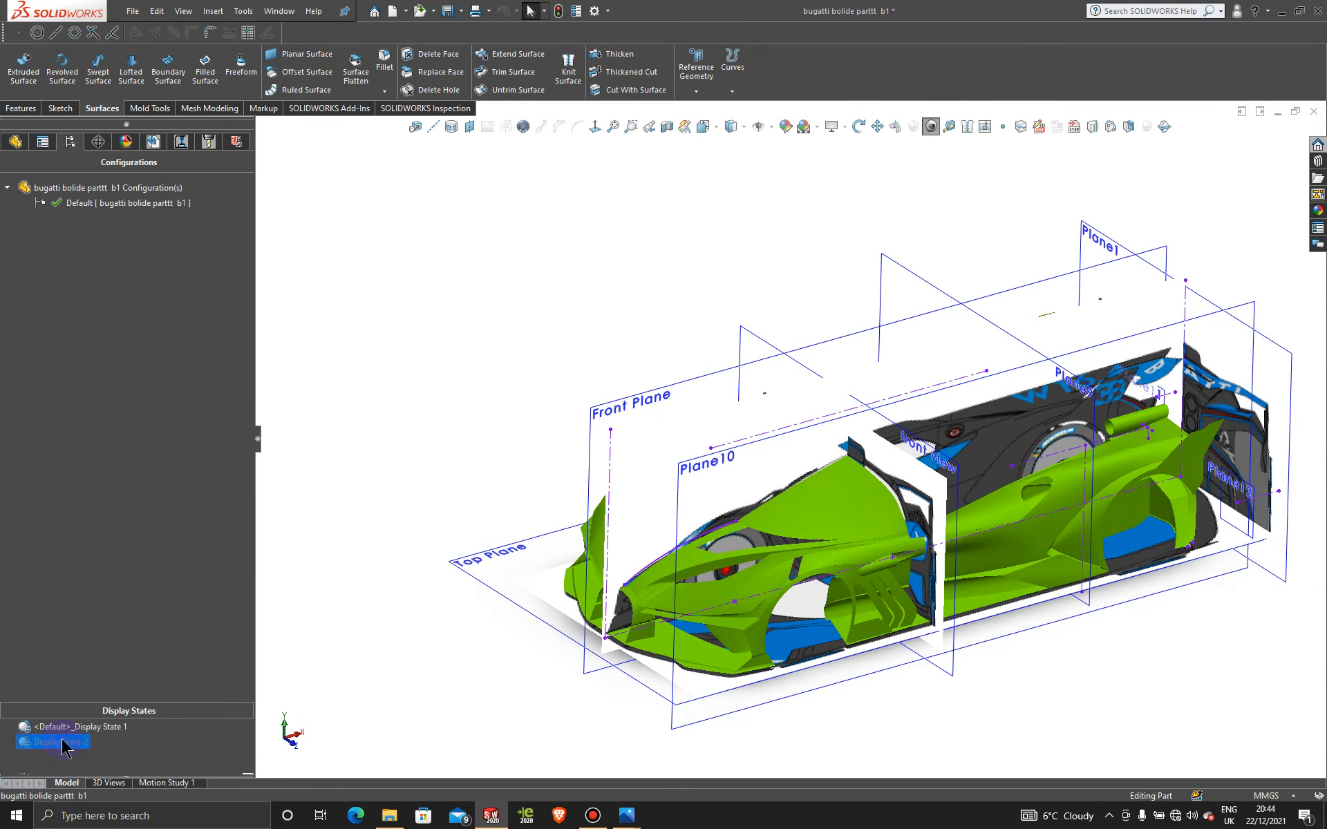
Step: Switch back to the plain grey Display State-2 and bring up the Bandicam recorder window
{"action": "double_click", "coordinate": [62, 743]}
{"action": "middle_click_drag", "start_coordinate": [1012, 514], "coordinate": [883, 500]}
{"action": "scroll", "coordinate": [996, 492], "scroll_direction": "down", "scroll_amount": 5}
{"action": "scroll", "coordinate": [968, 545], "scroll_direction": "up", "scroll_amount": 2}
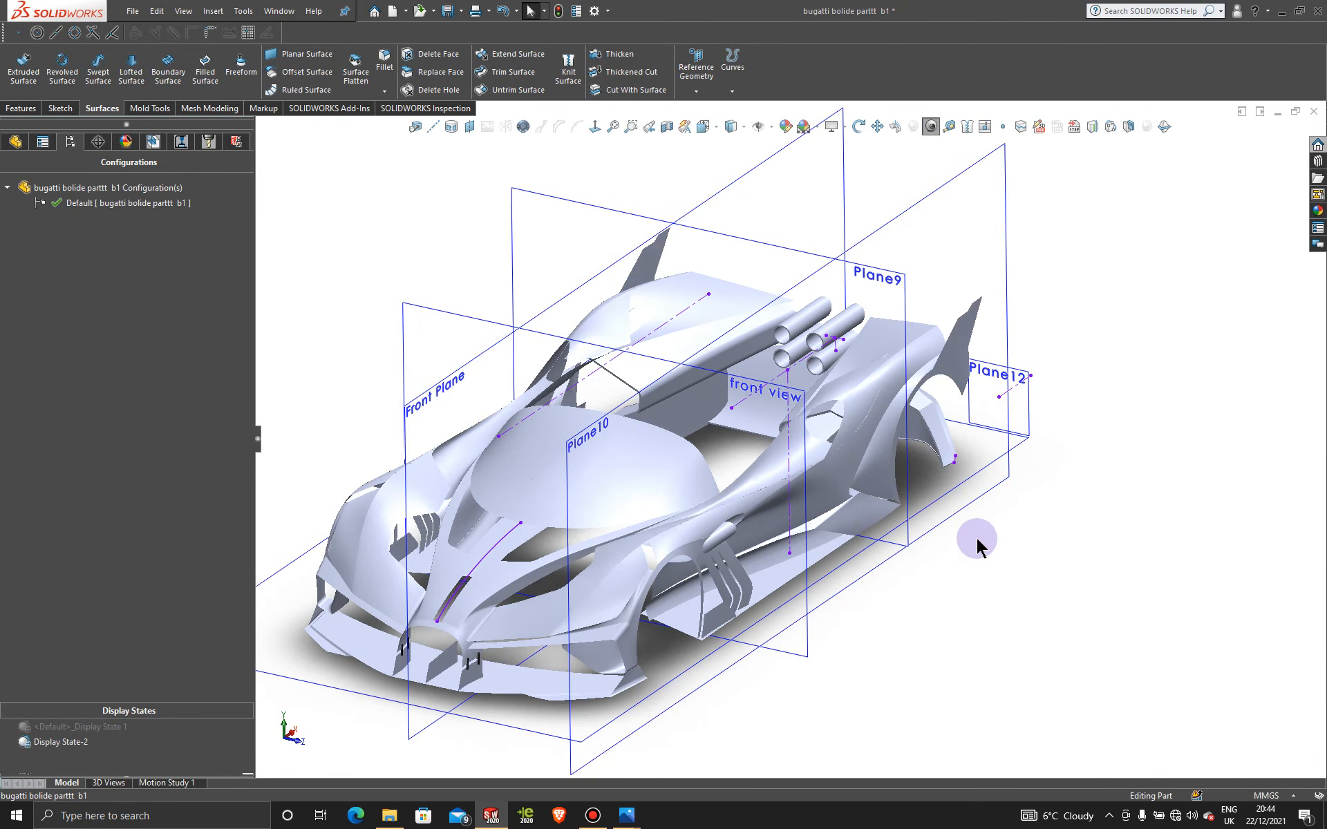
{"action": "left_click", "coordinate": [592, 816]}
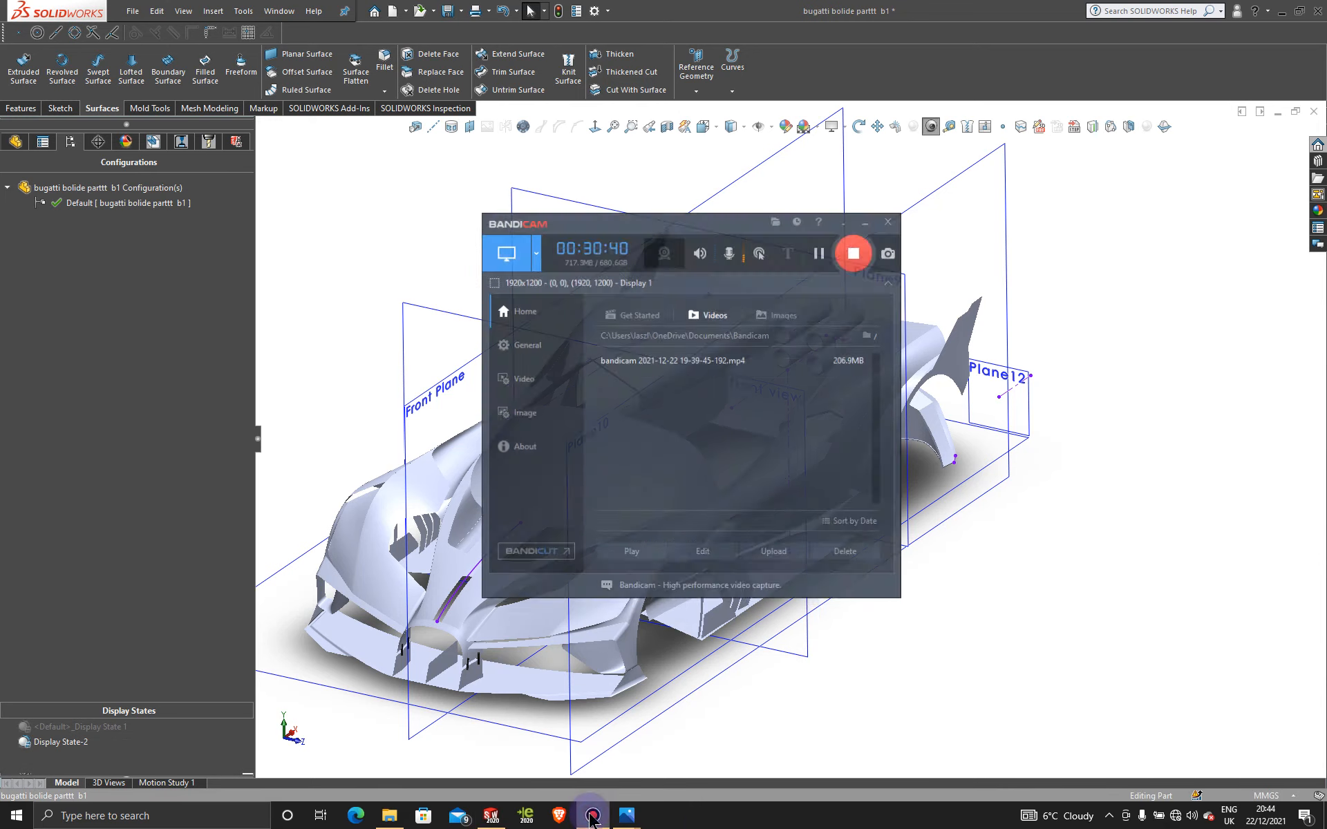